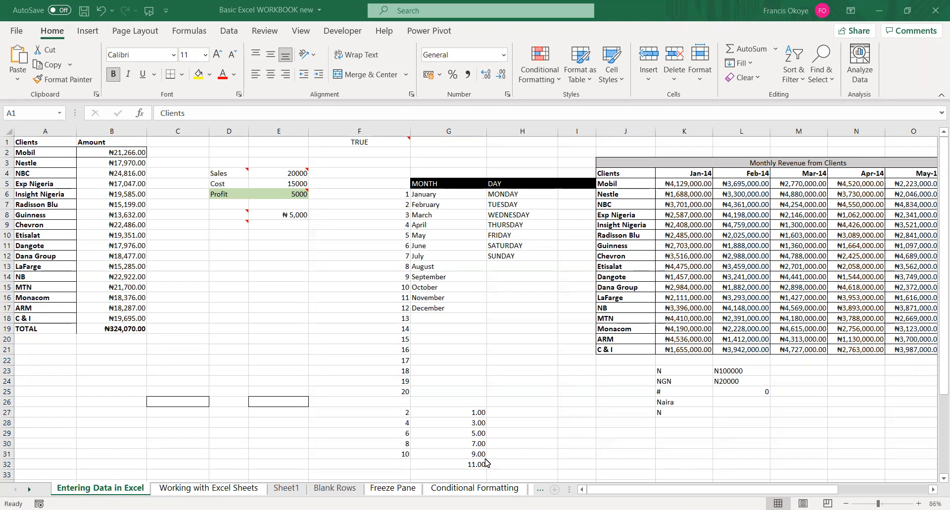
pyautogui.click(114, 327)
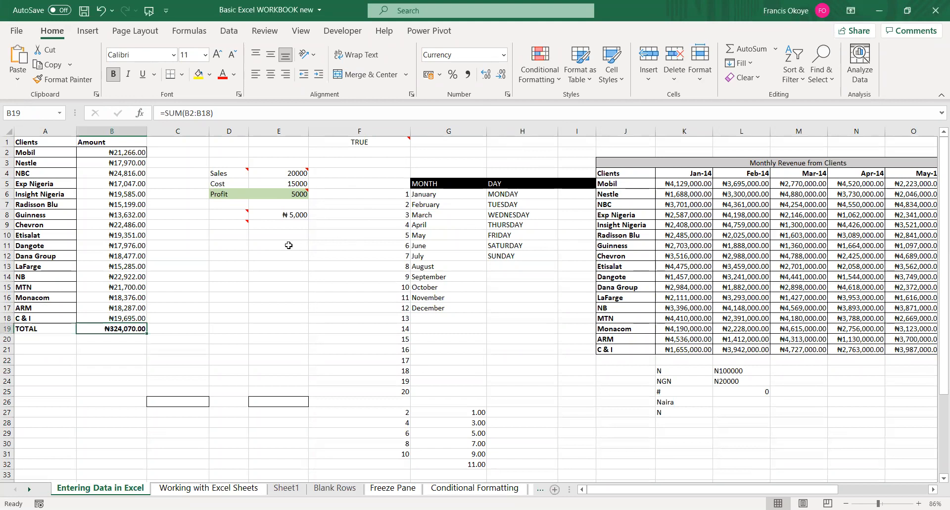
pyautogui.moveTo(276, 265); pyautogui.dragTo(294, 259)
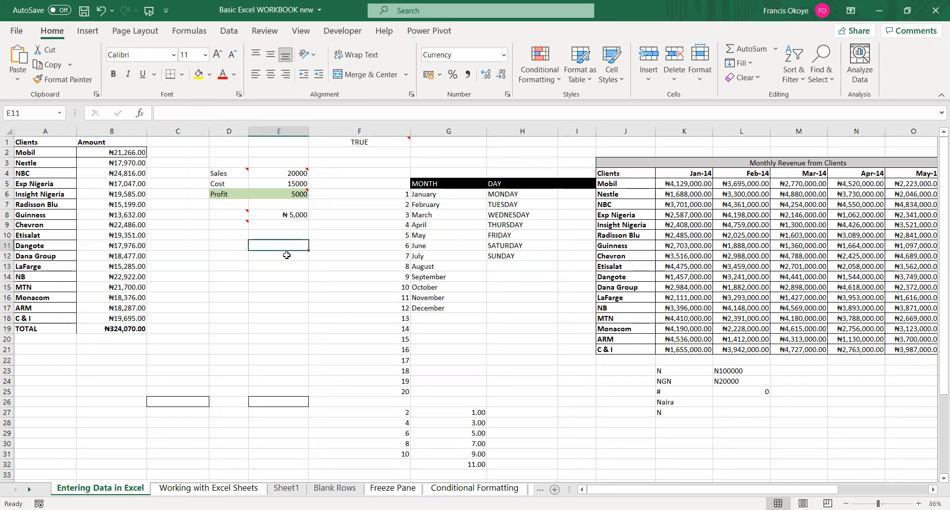
pyautogui.click(285, 250)
pyautogui.click(286, 255)
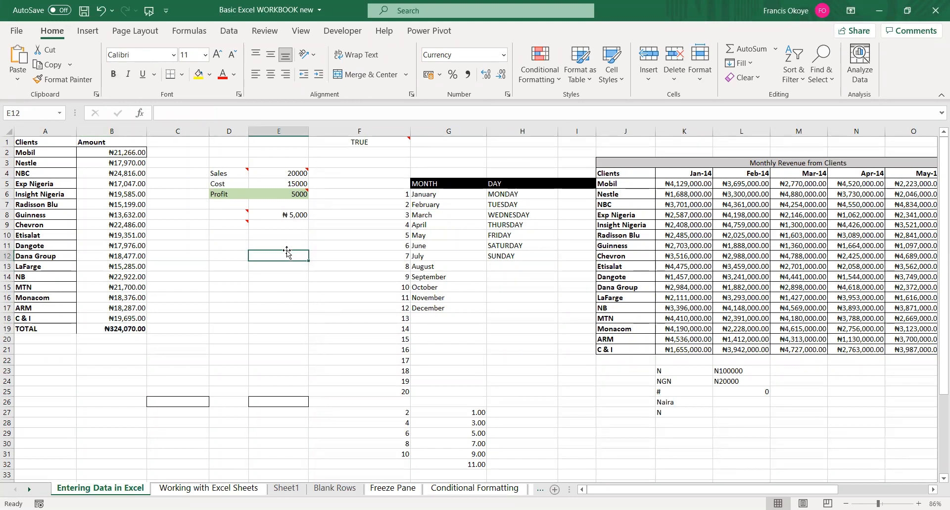
pyautogui.click(285, 238)
pyautogui.click(285, 249)
pyautogui.click(285, 257)
pyautogui.click(285, 244)
pyautogui.click(289, 254)
pyautogui.click(289, 244)
pyautogui.click(292, 256)
pyautogui.click(295, 244)
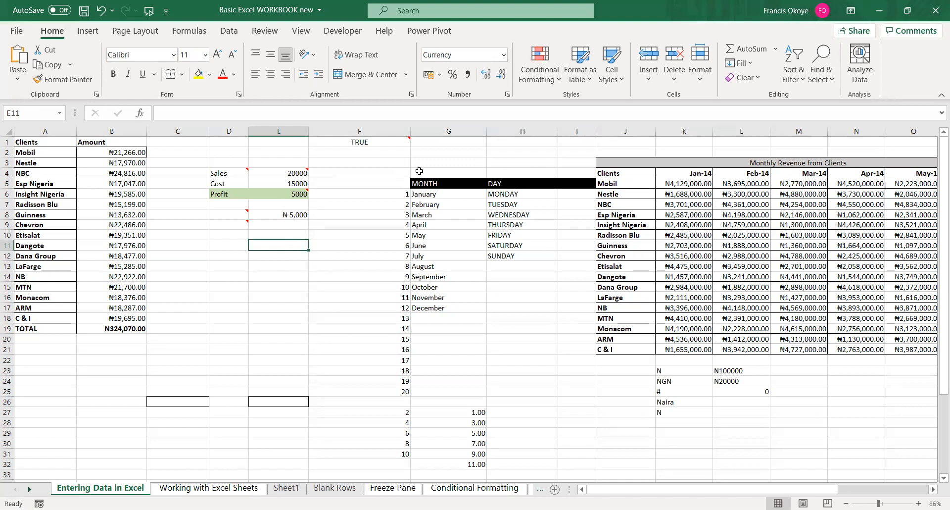
# Clear the numbers in F8:F25, keeping only the starting values 1 and 2 of the series
pyautogui.click(389, 206)
pyautogui.click(393, 210)
pyautogui.moveTo(392, 211); pyautogui.dragTo(396, 394)
pyautogui.press('Delete')
# Fill the number series from F6:F7 down to 12 in row 17, beside the month names
pyautogui.click(390, 207)
pyautogui.moveTo(404, 194); pyautogui.dragTo(405, 210)
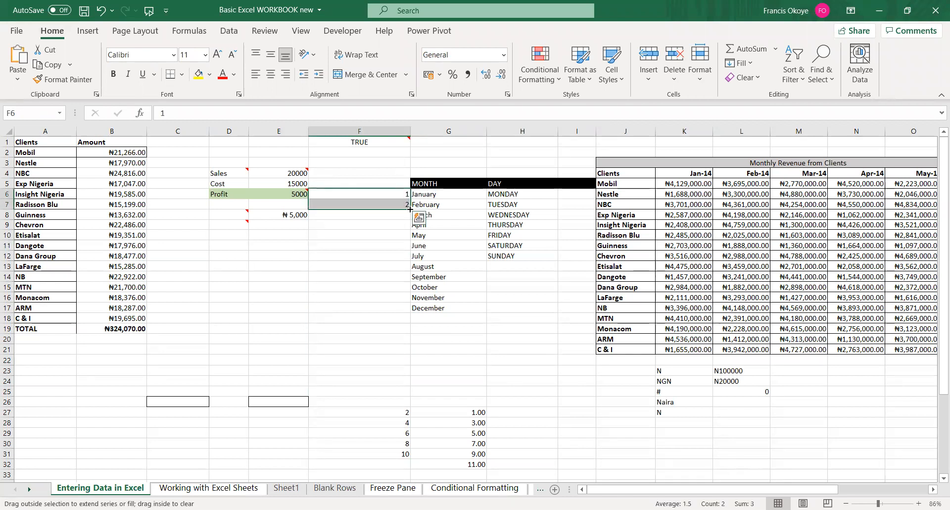
pyautogui.doubleClick(409, 210)
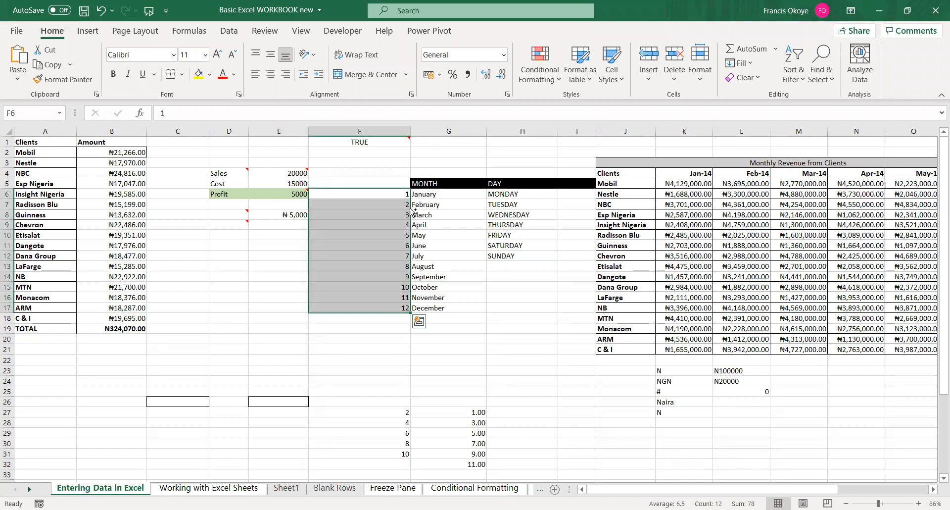
pyautogui.hotkey('ctrl', 'z')
pyautogui.moveTo(410, 209); pyautogui.dragTo(403, 309)
pyautogui.click(340, 342)
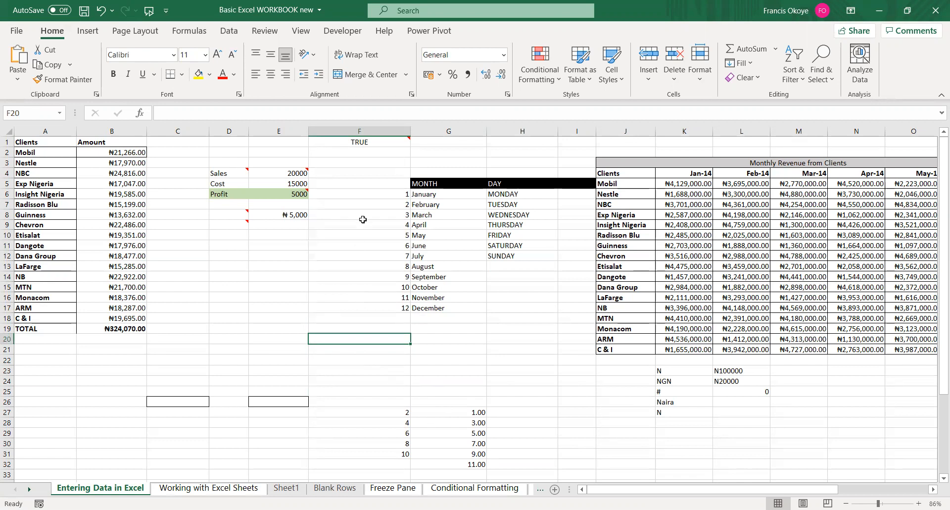
# Insert a blank column before the MONTH column and clear the series numbers in F8:F17
pyautogui.click(439, 130)
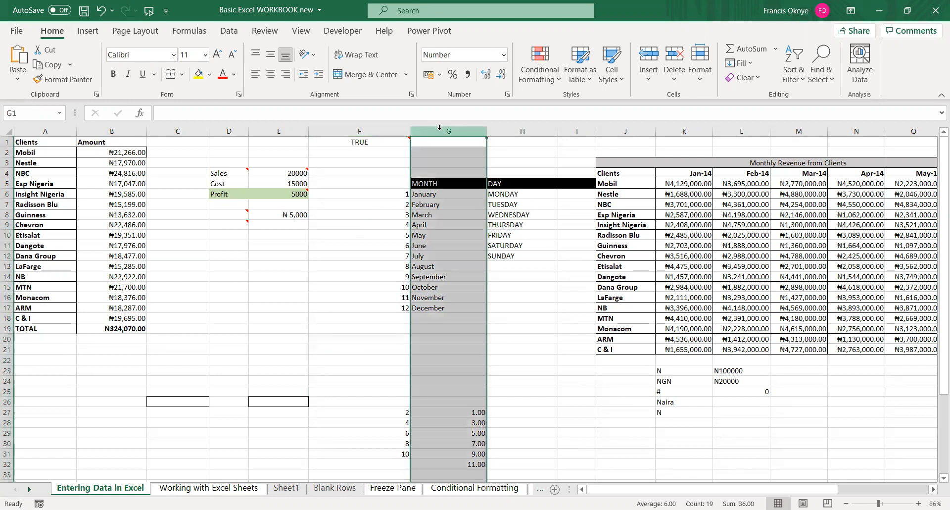
pyautogui.rightClick(439, 129)
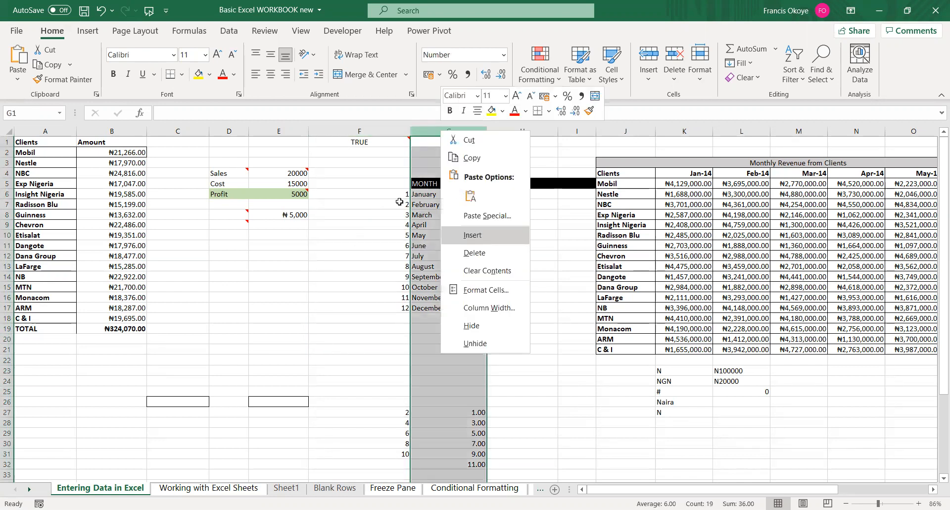
pyautogui.press('i')
pyautogui.moveTo(401, 211); pyautogui.dragTo(404, 309)
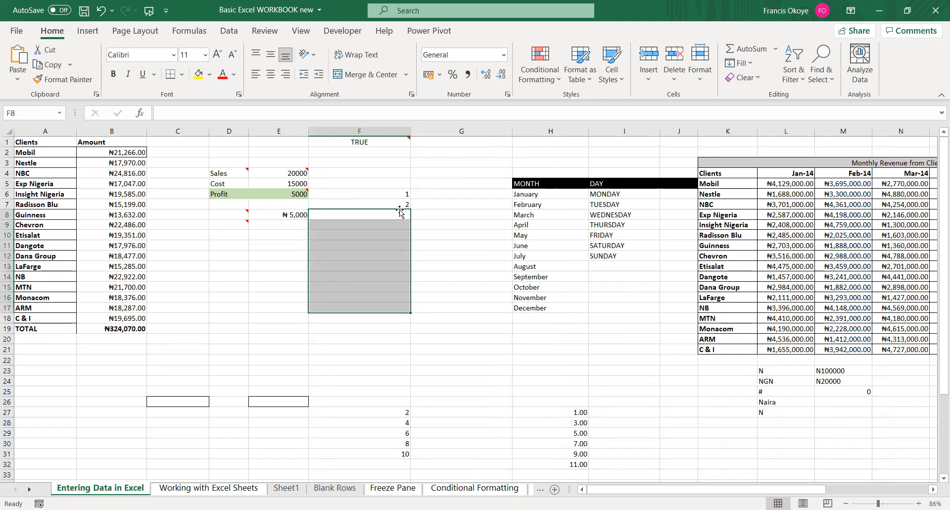
pyautogui.press('Delete')
pyautogui.click(429, 195)
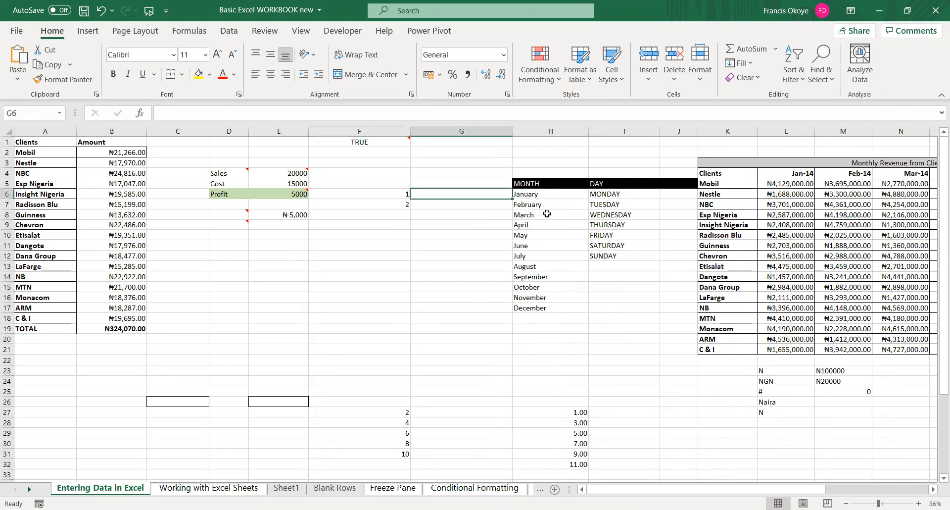
# Insert a blank column before column F and fill the series 1, 2 in G6:G7 down to 12 in G17
pyautogui.click(328, 132)
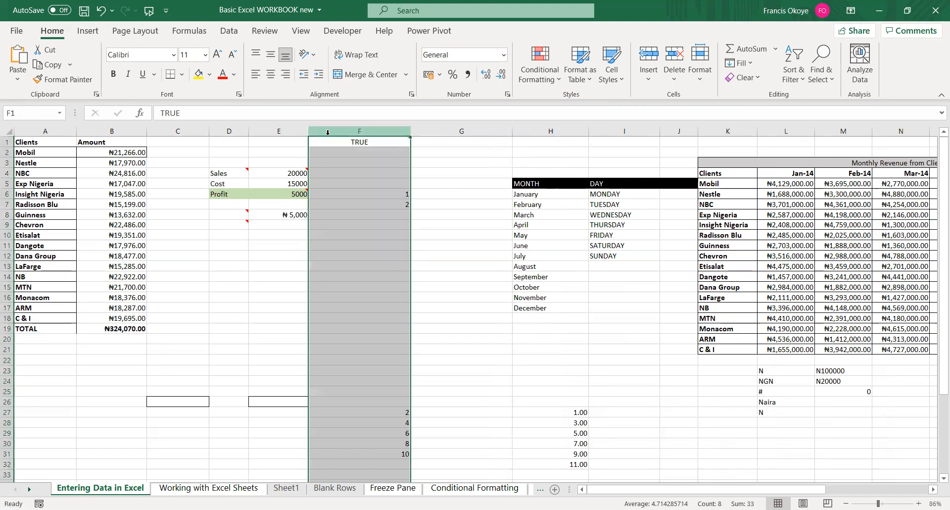
pyautogui.hotkey('ctrl', 'shift', '+')
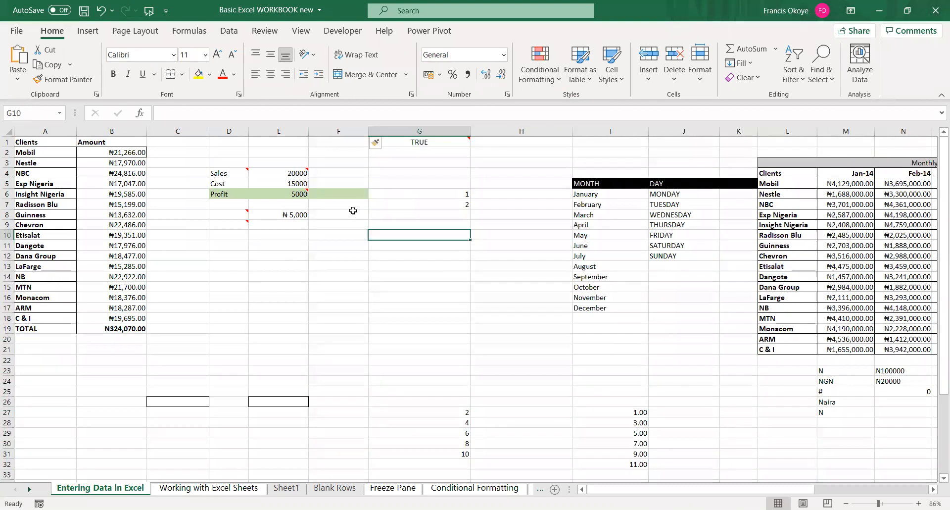
pyautogui.click(429, 235)
pyautogui.moveTo(455, 195); pyautogui.dragTo(455, 204)
pyautogui.hotkey('ctrl', 'c')
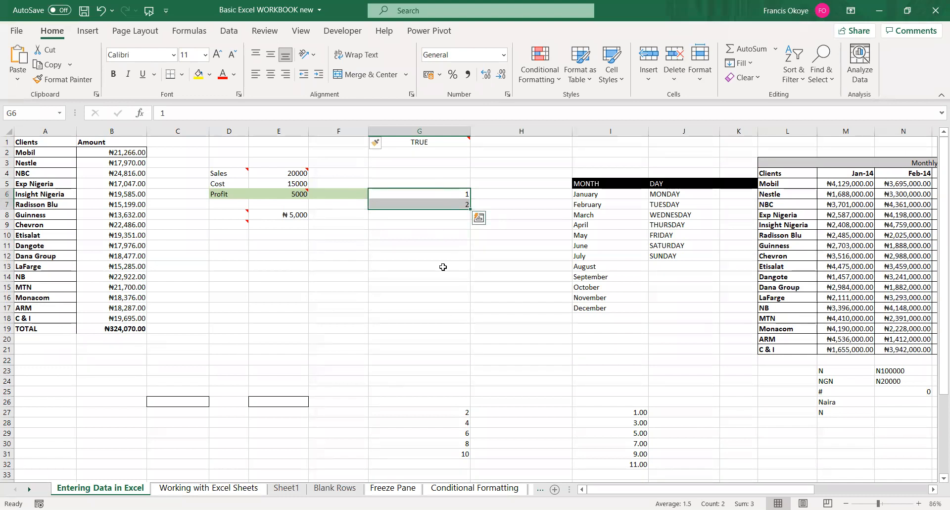
pyautogui.moveTo(470, 209); pyautogui.dragTo(465, 309)
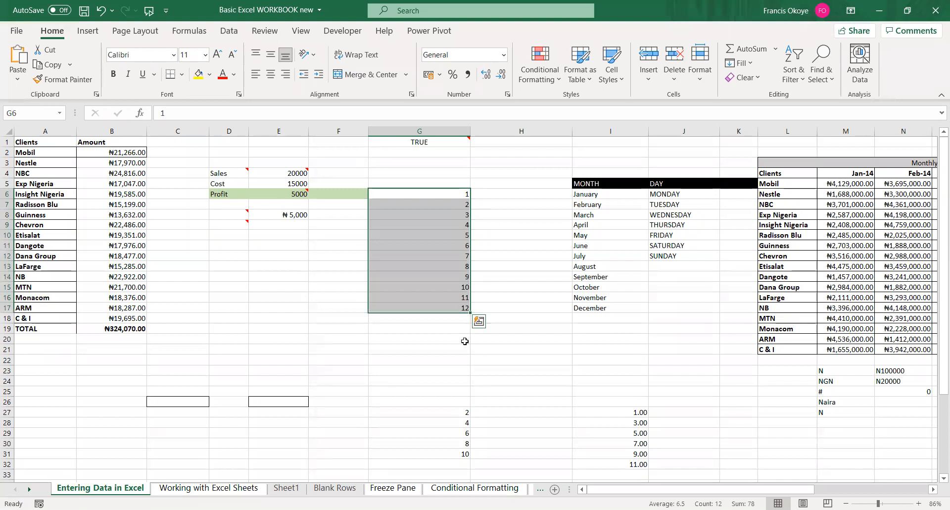
# Paste the numbers 1 and 2 into H6:H7 and try auto-filling the series down beside the months
pyautogui.click(531, 195)
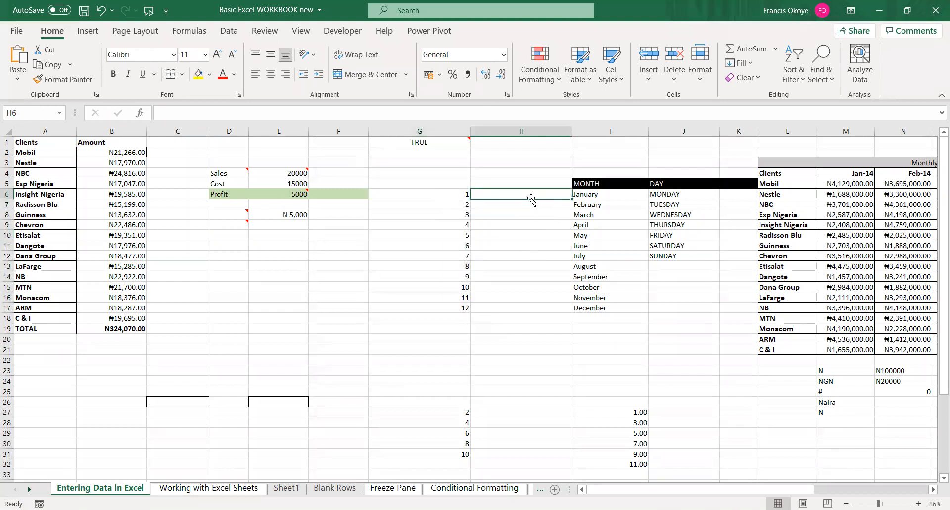
pyautogui.hotkey('ctrl', 'v')
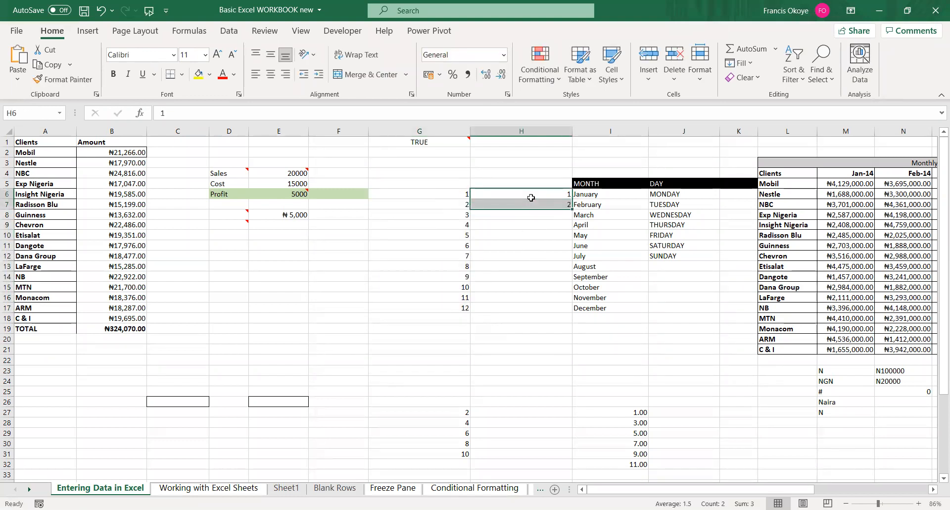
pyautogui.doubleClick(572, 209)
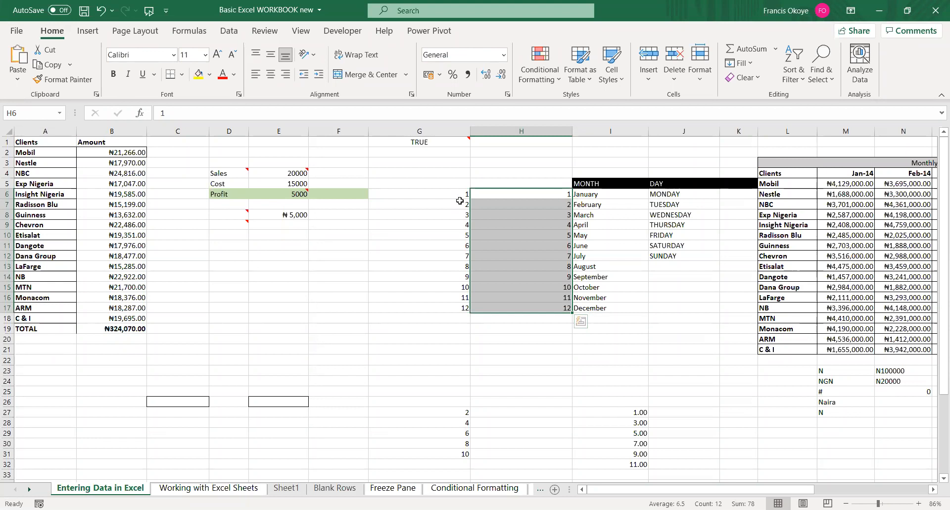
pyautogui.hotkey('ctrl', 'z')
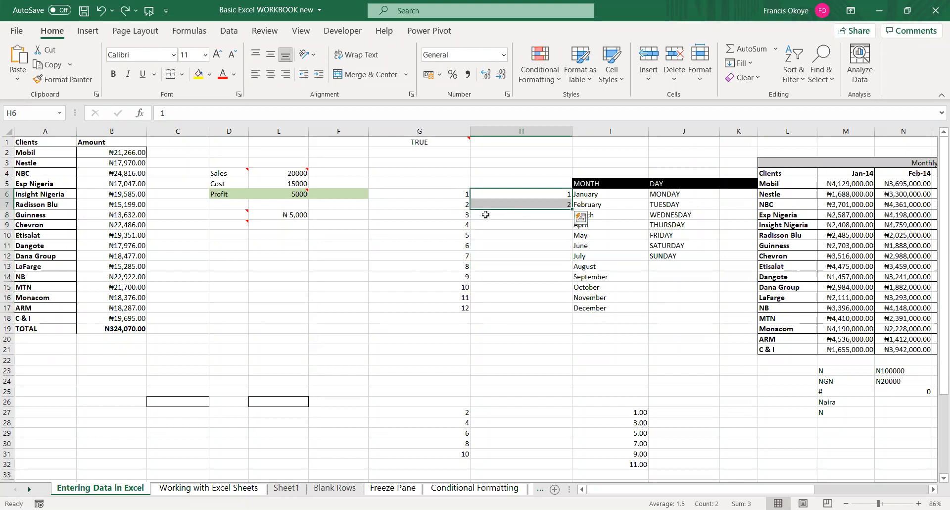
pyautogui.click(486, 215)
# Clear the month and day entries in I7:J17, leaving only January and MONDAY as starting values
pyautogui.click(609, 205)
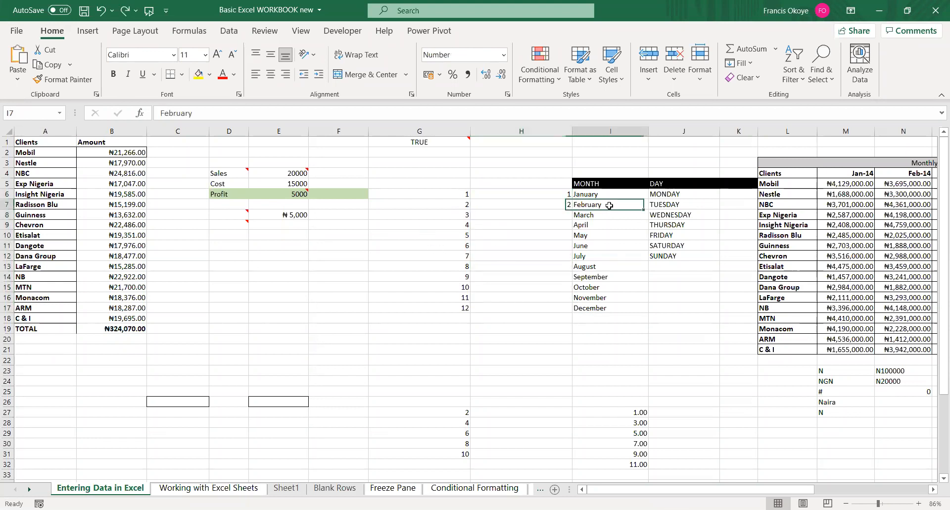
pyautogui.hotkey('shift', 'Right')
pyautogui.hotkey('shift', 'Down')
pyautogui.hotkey('shift', 'Down')
pyautogui.hotkey('shift', 'Down')
pyautogui.hotkey('shift', 'Down')
pyautogui.hotkey('shift', 'Down')
pyautogui.hotkey('shift', 'Down')
pyautogui.hotkey('shift', 'Down')
pyautogui.hotkey('shift', 'Down')
pyautogui.hotkey('shift', 'Down')
pyautogui.hotkey('shift', 'Down')
pyautogui.press('Delete')
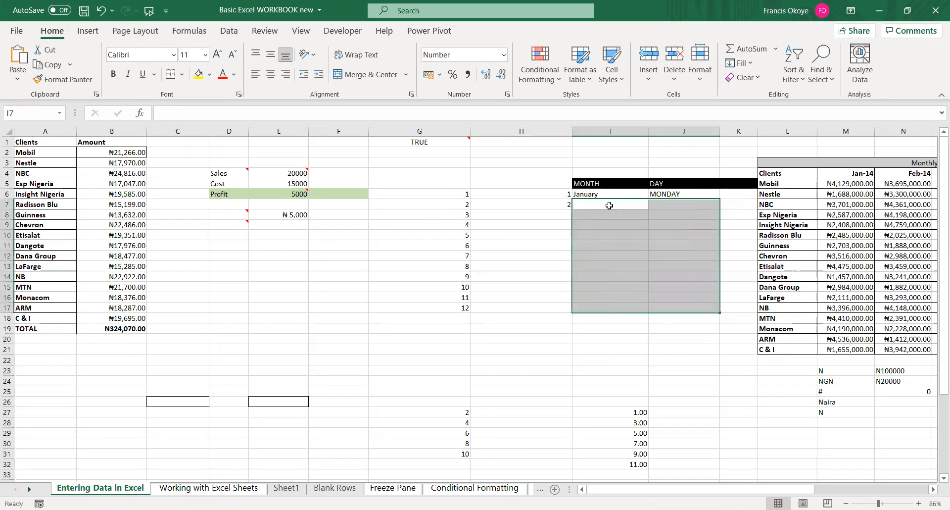
# Fill the month names from January down to row 18 and the day names from MONDAY down to row 13
pyautogui.click(610, 205)
pyautogui.click(611, 194)
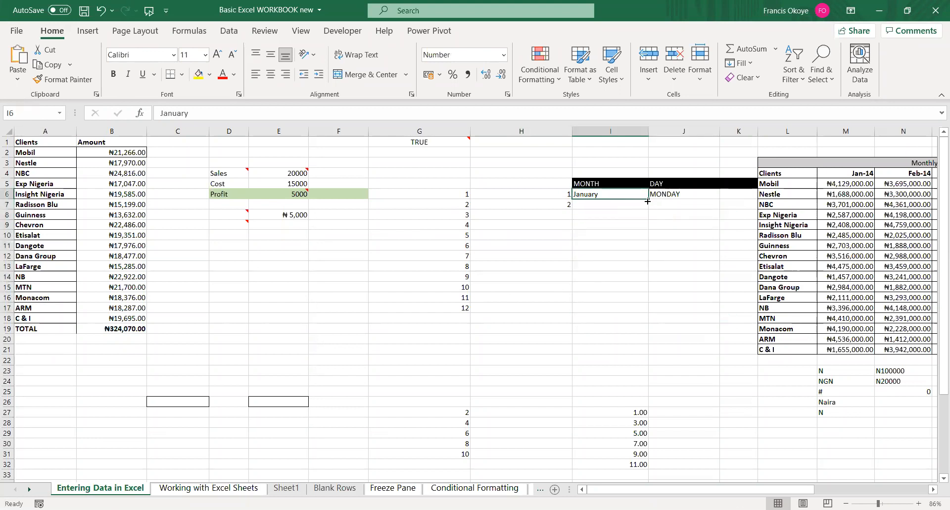
pyautogui.moveTo(647, 201); pyautogui.dragTo(648, 319)
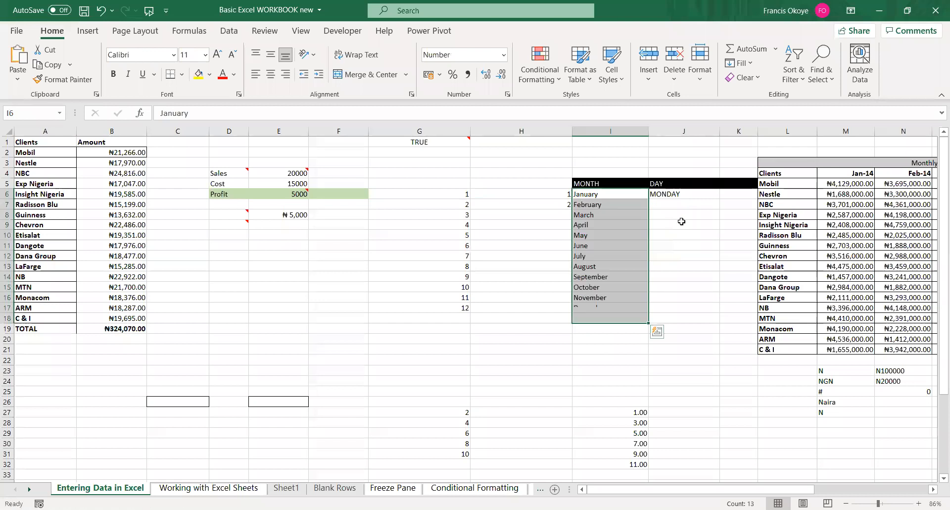
pyautogui.click(693, 196)
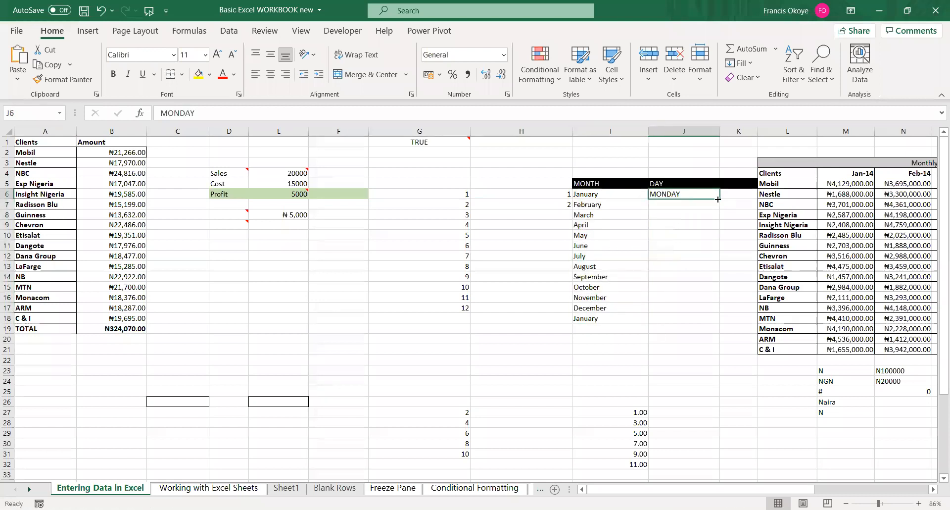
pyautogui.moveTo(721, 199); pyautogui.dragTo(721, 268)
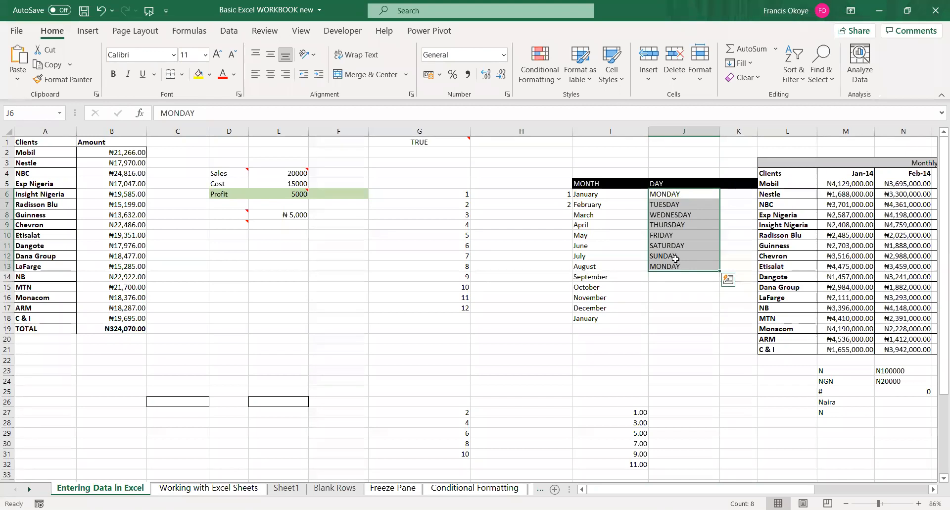
pyautogui.click(652, 300)
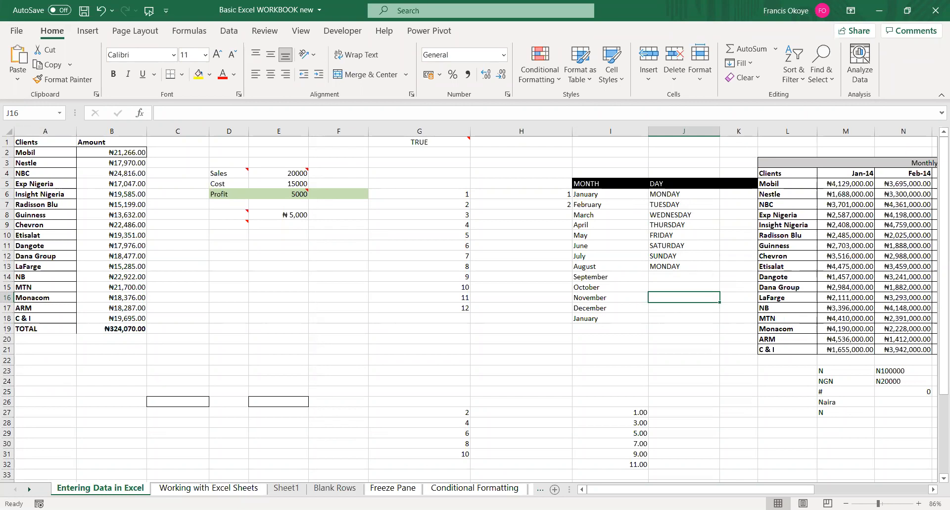
# Return the worksheet to Normal view with the Monthly Revenue from Clients table shown at 100% zoom
pyautogui.hscroll(5, 743, 395)
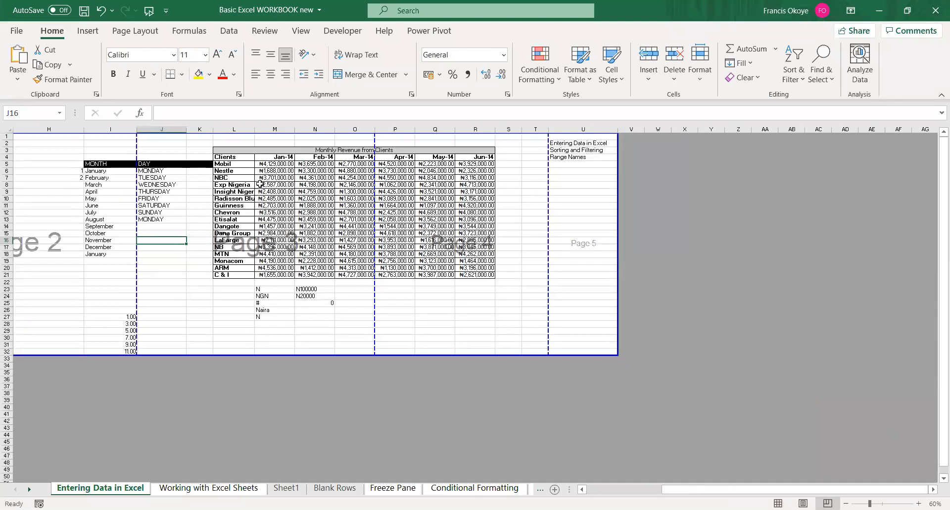
pyautogui.hscroll(3, 257, 183)
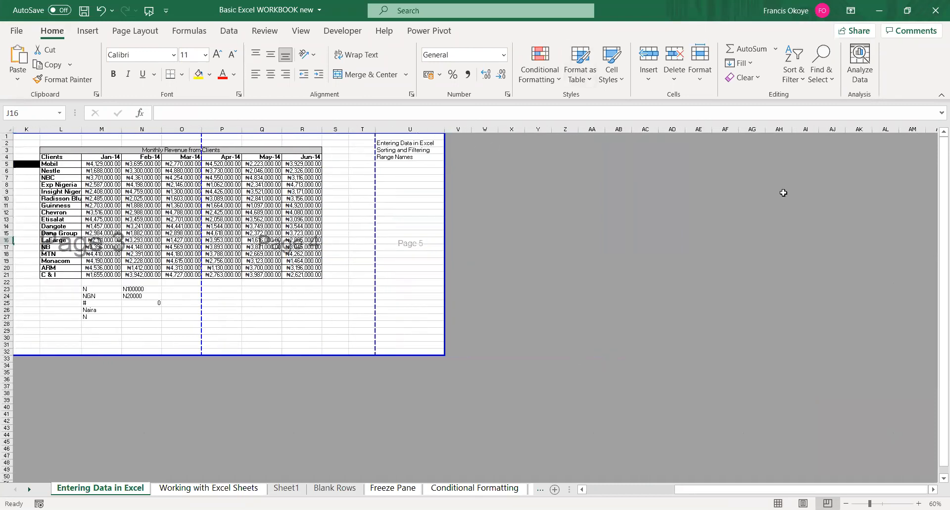
pyautogui.keyDown('ctrl'); pyautogui.scroll(5, 475, 304); pyautogui.keyUp('ctrl')
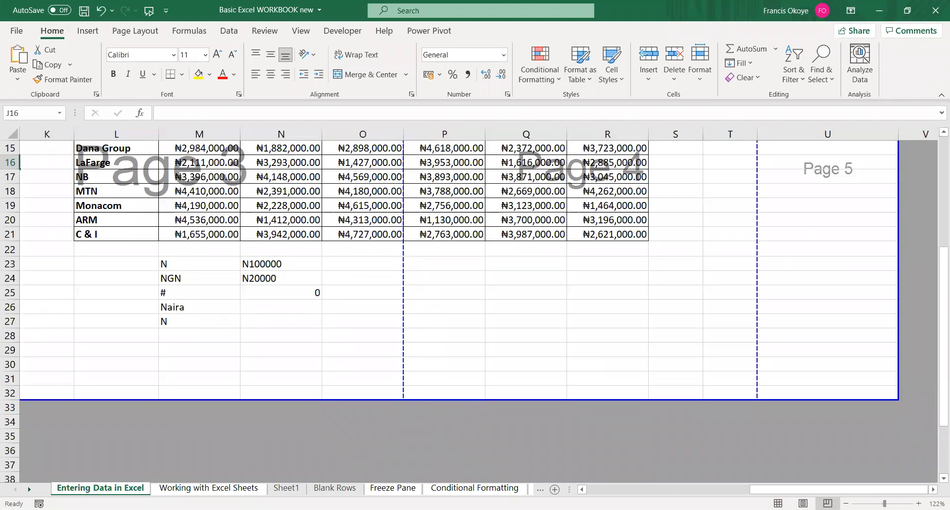
pyautogui.scroll(5, 937, 148)
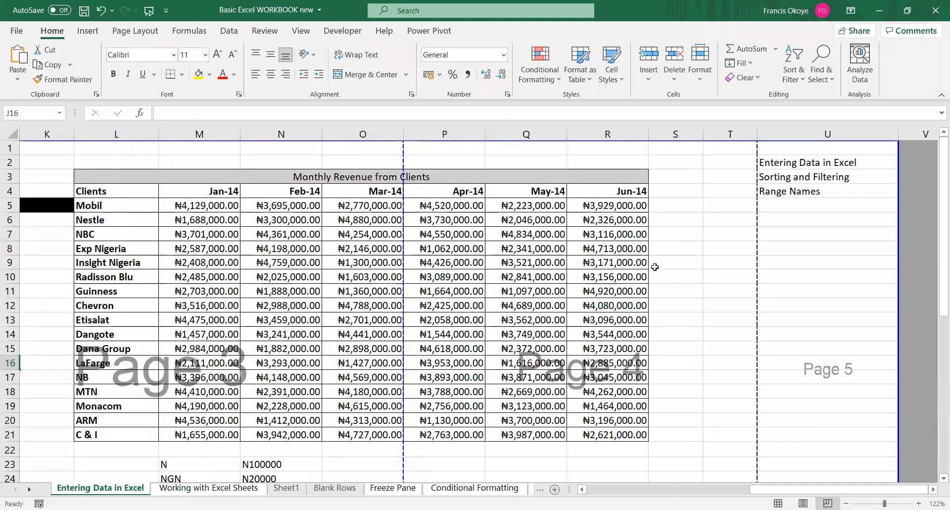
pyautogui.click(778, 504)
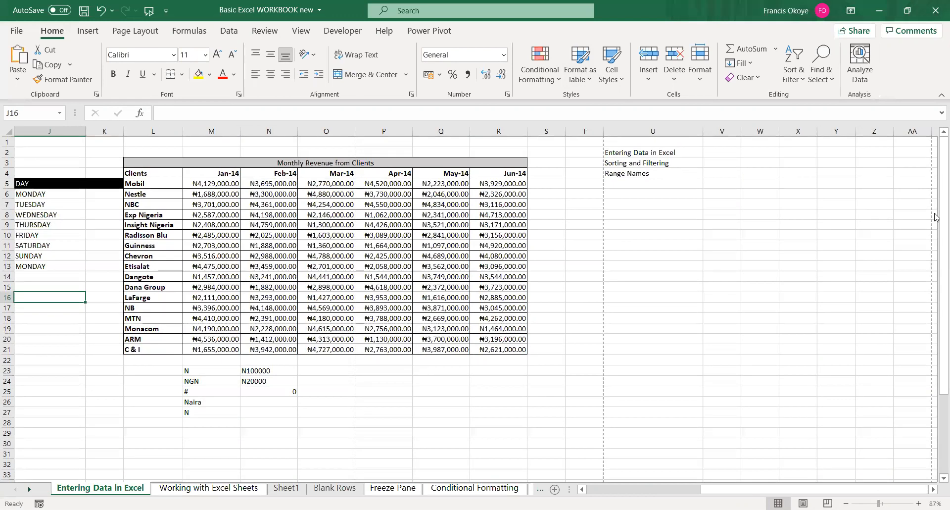
pyautogui.scroll(2, 937, 242)
# Apply the General number format to all revenue amounts in M5:R21 of the Monthly Revenue from Clients table
pyautogui.click(535, 192)
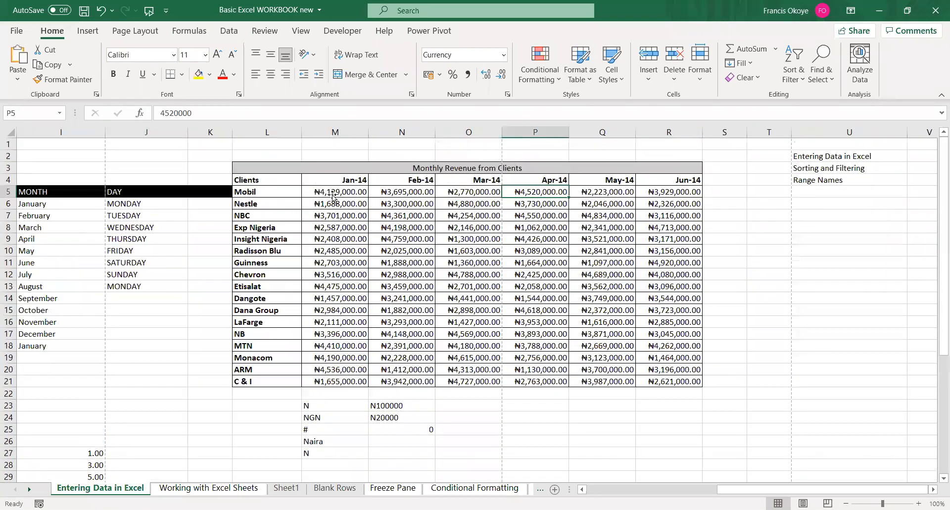
pyautogui.click(334, 197)
pyautogui.hotkey('ctrl', 'shift', 'Right')
pyautogui.hotkey('ctrl', 'shift', 'Down')
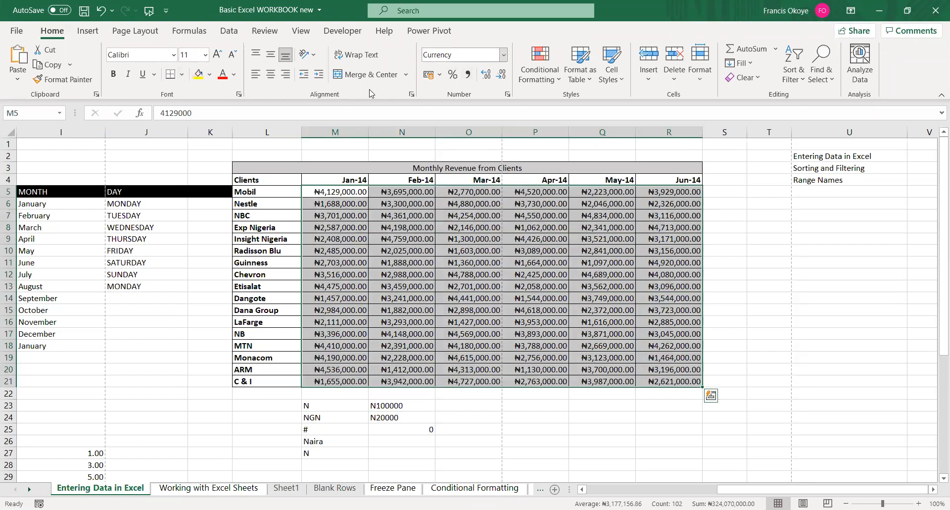
pyautogui.hotkey('ctrl', 'shift', '~')
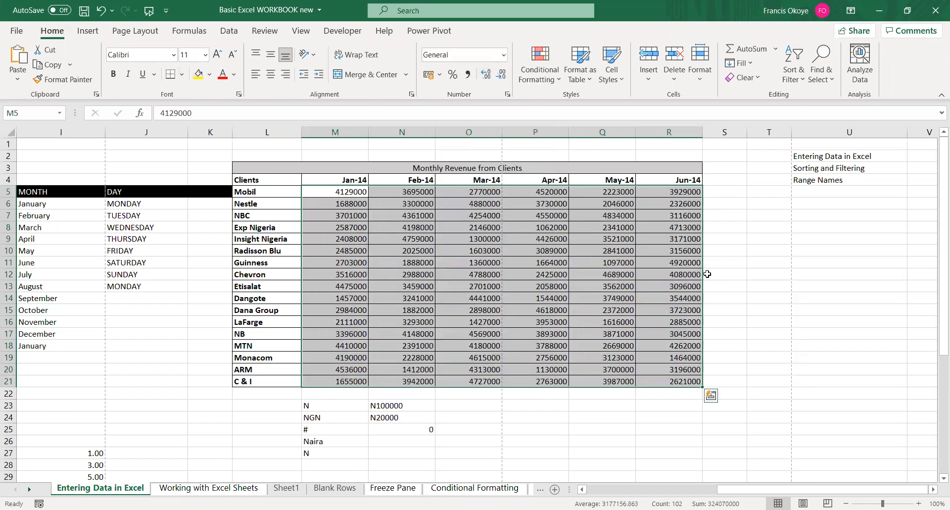
pyautogui.click(725, 214)
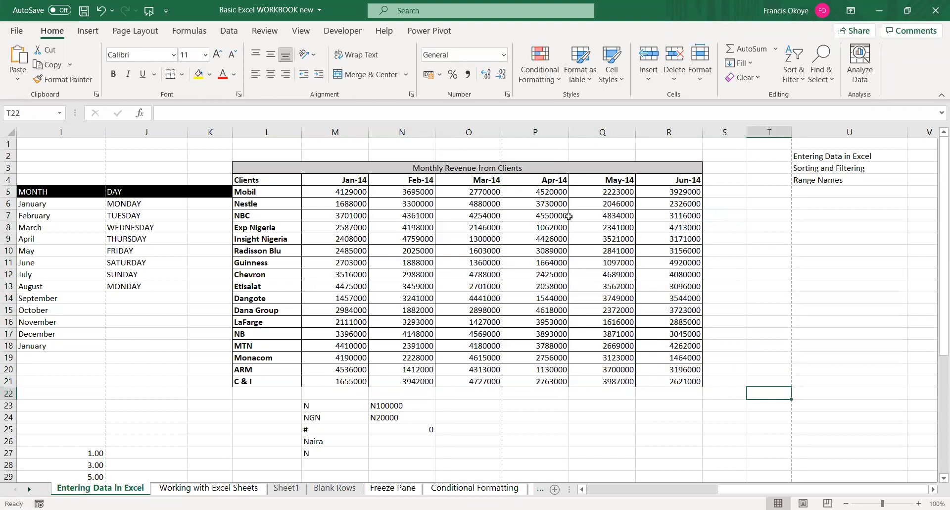
# Apply the comma style to all revenue amounts in M5:R21 of the Monthly Revenue from Clients table
pyautogui.click(352, 192)
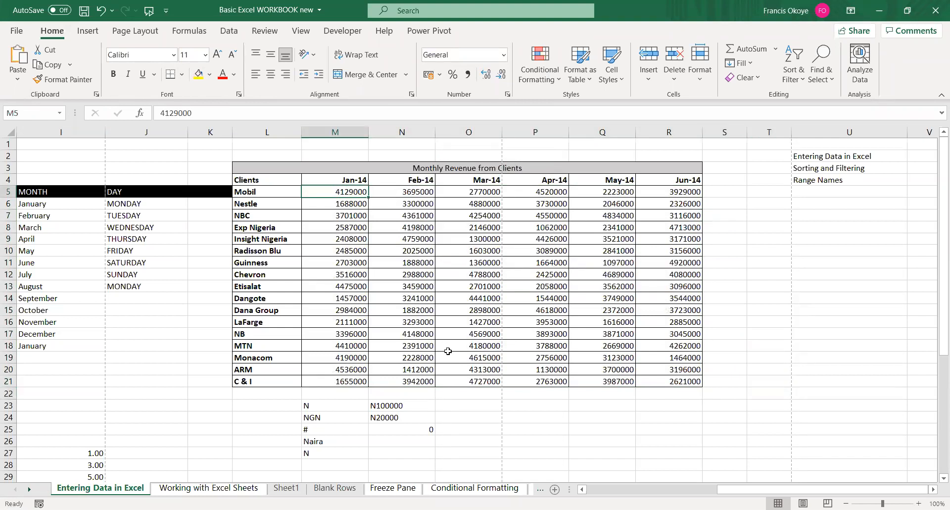
pyautogui.hotkey('ctrl', 'shift', 'Right')
pyautogui.hotkey('ctrl', 'shift', 'Down')
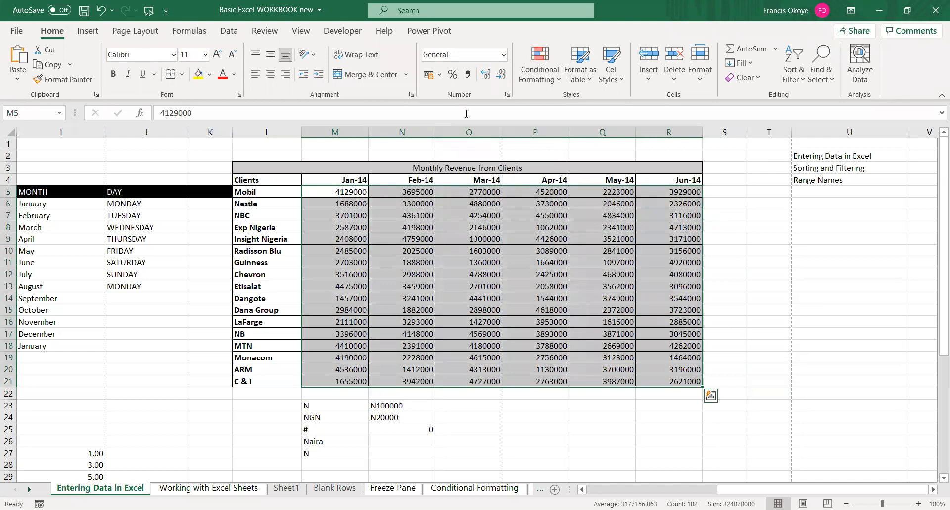
pyautogui.click(468, 74)
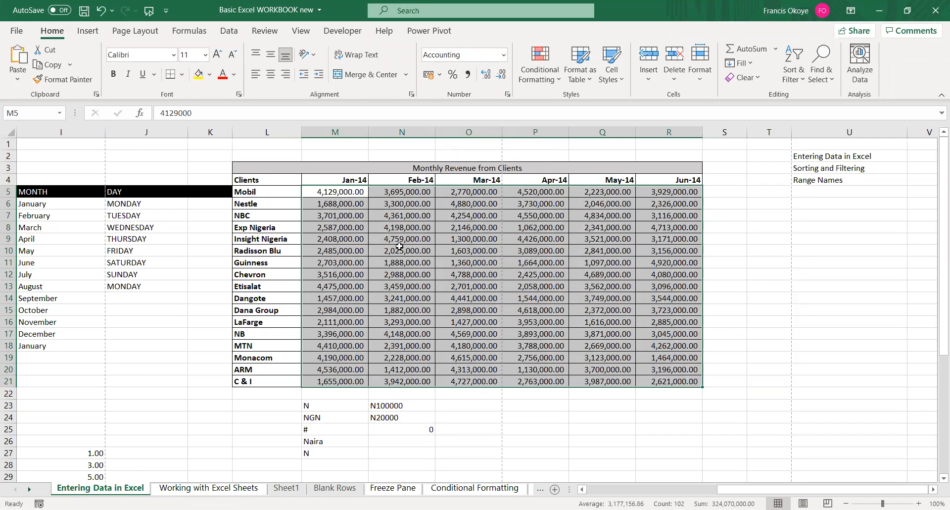
pyautogui.doubleClick(368, 179)
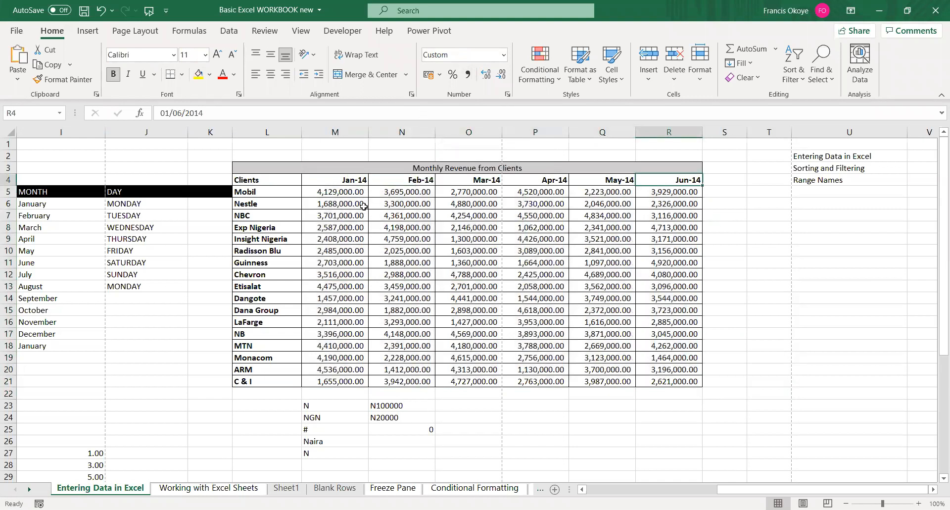
# Apply the Currency number format with the ₦ symbol to the revenue amounts in M5:R21
pyautogui.click(338, 192)
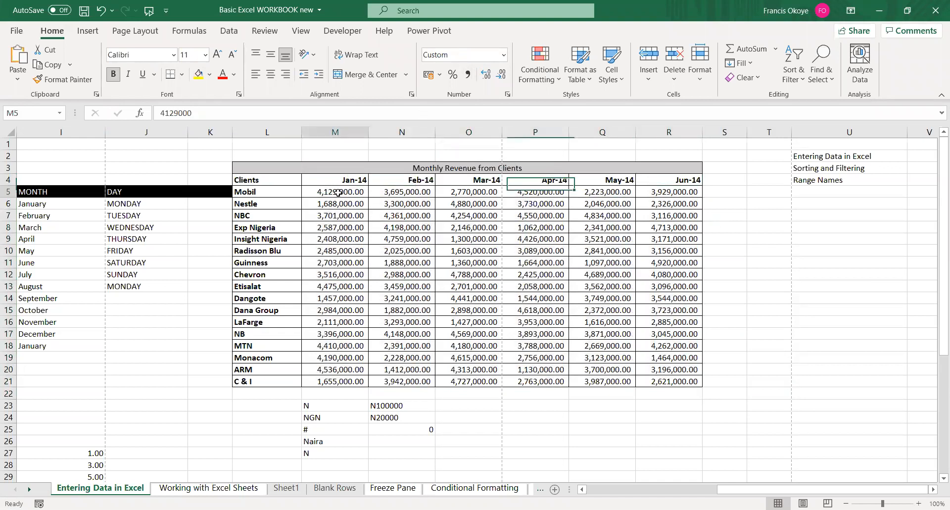
pyautogui.hotkey('ctrl', 'shift', 'Right')
pyautogui.hotkey('ctrl', 'shift', 'Down')
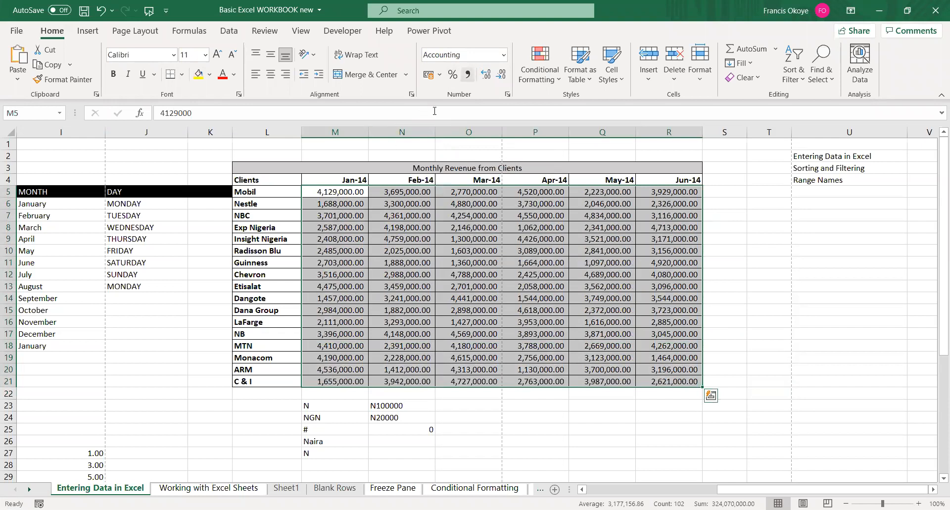
pyautogui.click(504, 55)
pyautogui.click(465, 133)
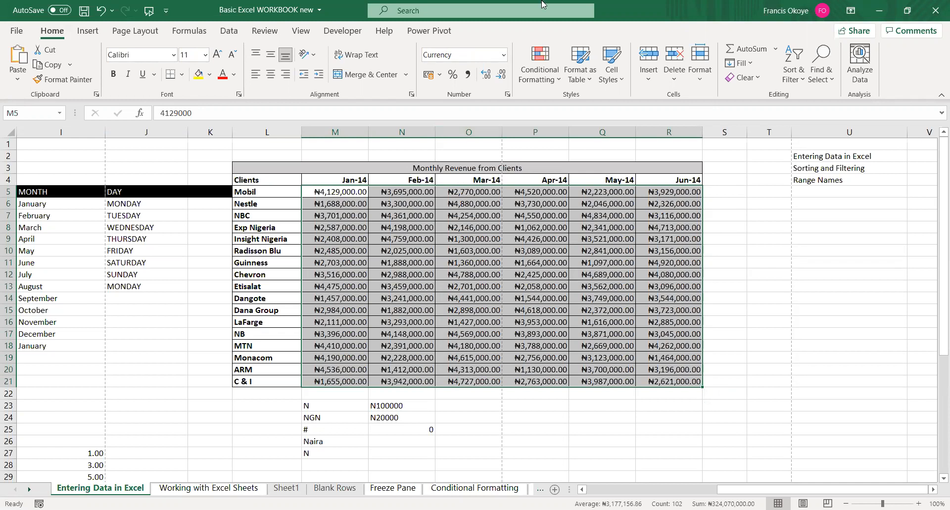
# Try the Accounting format on M5:R21 and a wider column M, and undo both changes
pyautogui.click(503, 55)
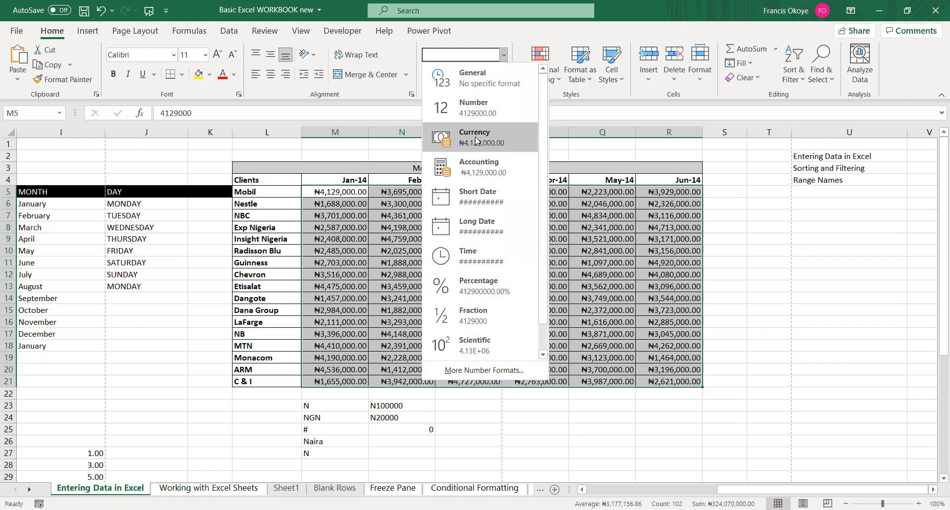
pyautogui.click(480, 172)
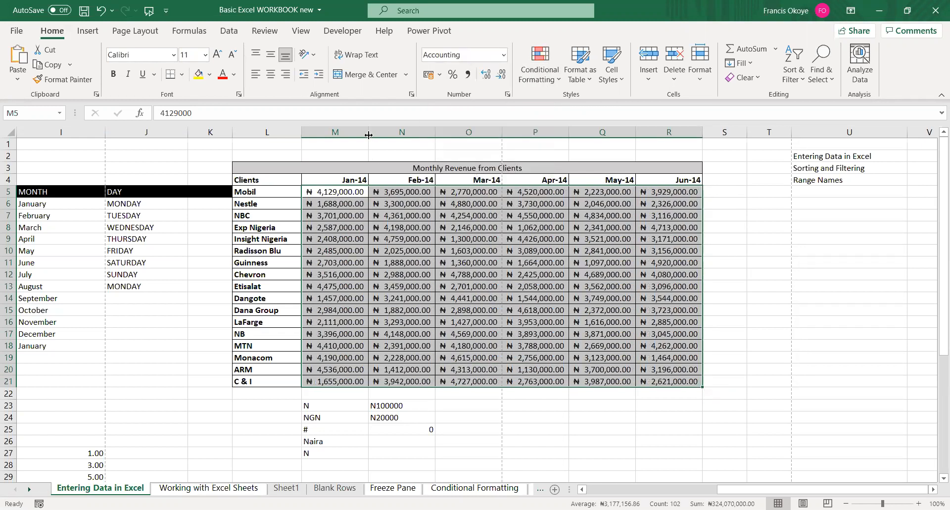
pyautogui.moveTo(369, 135); pyautogui.dragTo(385, 133)
pyautogui.hotkey('ctrl', 'z')
pyautogui.hotkey('ctrl', 'z')
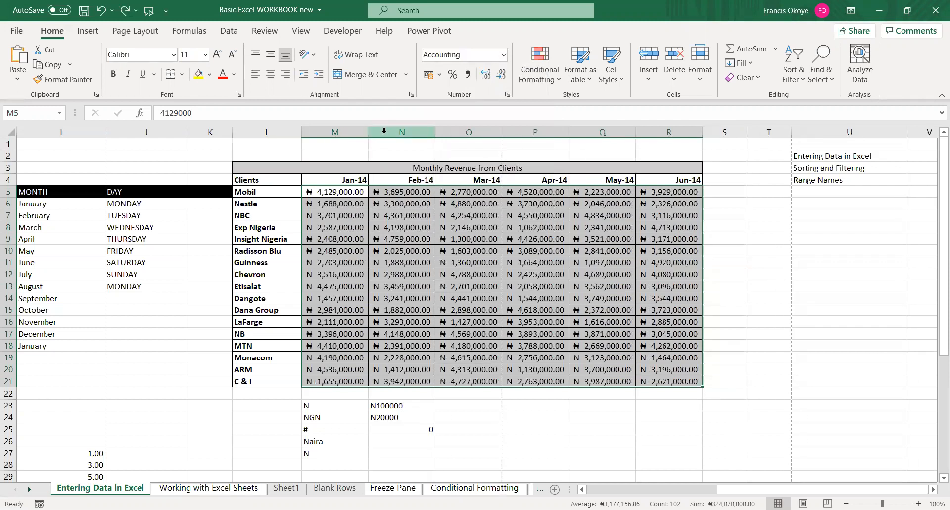
pyautogui.click(494, 402)
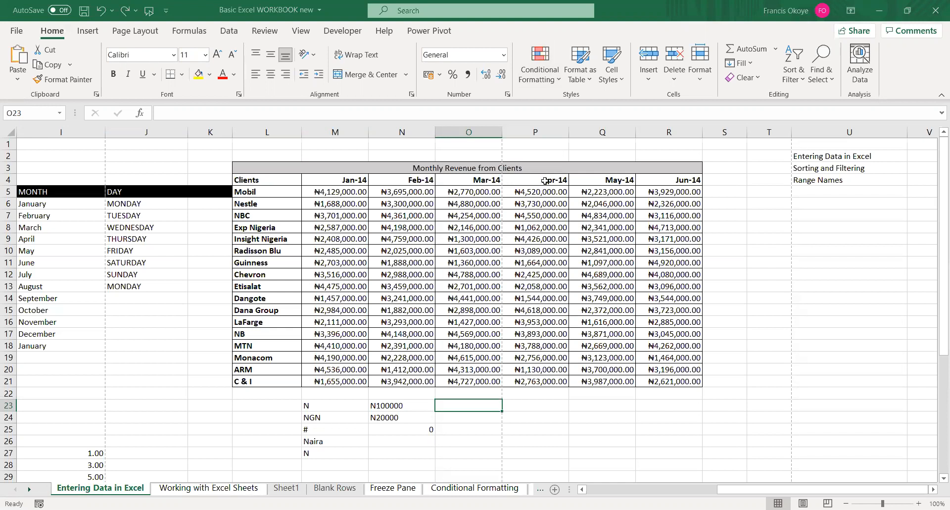
# Draw a red DA node with four branches beside the table and handwrite Descriptive at the uppermost branch
pyautogui.moveTo(718, 260)
pyautogui.mouseDown()
pyautogui.moveTo(719, 279)
pyautogui.moveTo(748, 276)
pyautogui.moveTo(743, 264)
pyautogui.moveTo(789, 209)
pyautogui.mouseUp()
pyautogui.moveTo(750, 271)
pyautogui.mouseDown()
pyautogui.moveTo(790, 270)
pyautogui.moveTo(800, 308)
pyautogui.mouseUp()
pyautogui.moveTo(752, 272); pyautogui.dragTo(772, 328)
pyautogui.moveTo(792, 192)
pyautogui.mouseDown()
pyautogui.moveTo(794, 207)
pyautogui.moveTo(843, 183)
pyautogui.mouseUp()
pyautogui.click(829, 190)
pyautogui.click(830, 189)
pyautogui.click(800, 246)
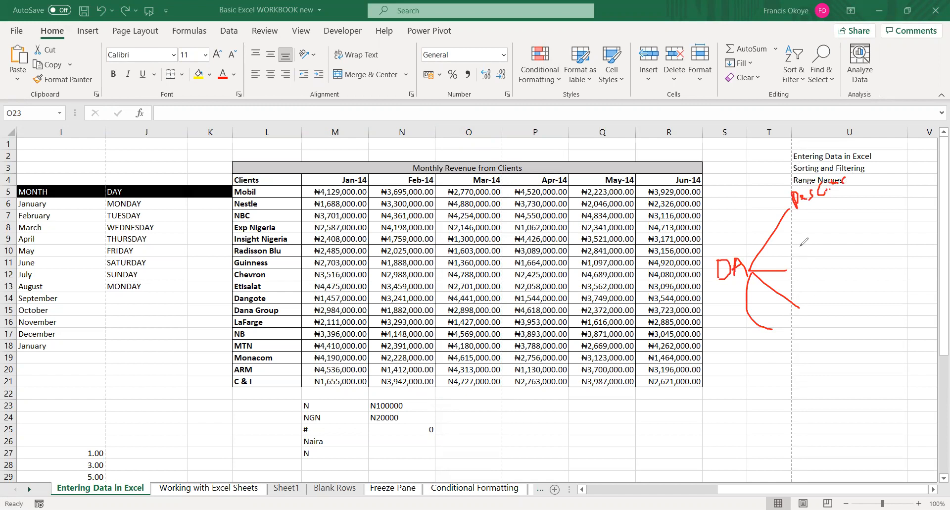
# Handwrite the labels Diagnostic, Predictive and Prescriptive at the other three branches of the DA diagram
pyautogui.moveTo(800, 245); pyautogui.dragTo(802, 259)
pyautogui.moveTo(800, 246)
pyautogui.mouseDown()
pyautogui.moveTo(803, 255)
pyautogui.moveTo(827, 255)
pyautogui.moveTo(837, 235)
pyautogui.moveTo(856, 234)
pyautogui.mouseUp()
pyautogui.click(812, 251)
pyautogui.click(819, 246)
pyautogui.click(841, 236)
pyautogui.moveTo(852, 228); pyautogui.dragTo(865, 223)
pyautogui.click(866, 215)
pyautogui.moveTo(813, 294)
pyautogui.mouseDown()
pyautogui.moveTo(814, 321)
pyautogui.moveTo(817, 289)
pyautogui.moveTo(827, 307)
pyautogui.moveTo(896, 279)
pyautogui.mouseUp()
pyautogui.click(850, 275)
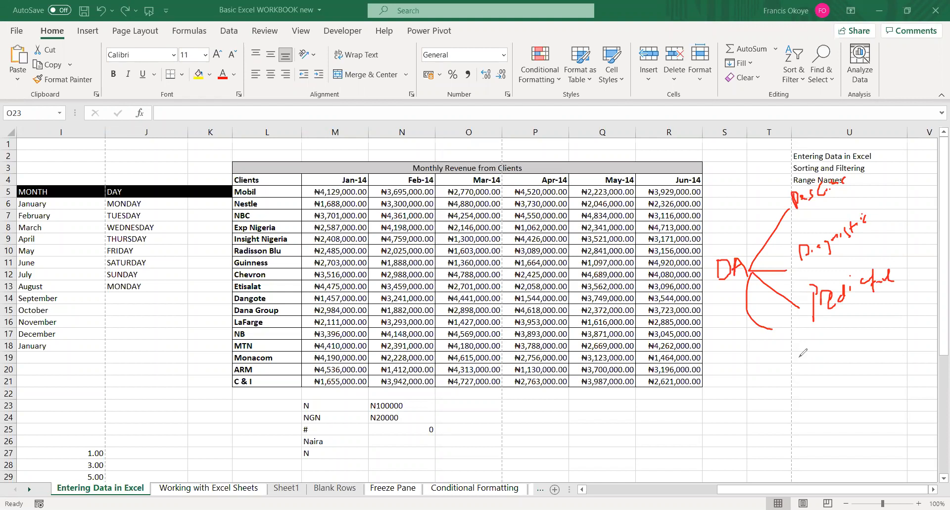
pyautogui.moveTo(795, 335)
pyautogui.mouseDown()
pyautogui.moveTo(796, 351)
pyautogui.moveTo(820, 341)
pyautogui.mouseUp()
pyautogui.moveTo(820, 328)
pyautogui.mouseDown()
pyautogui.moveTo(825, 346)
pyautogui.moveTo(841, 328)
pyautogui.moveTo(854, 346)
pyautogui.moveTo(857, 333)
pyautogui.moveTo(889, 323)
pyautogui.mouseUp()
pyautogui.click(862, 345)
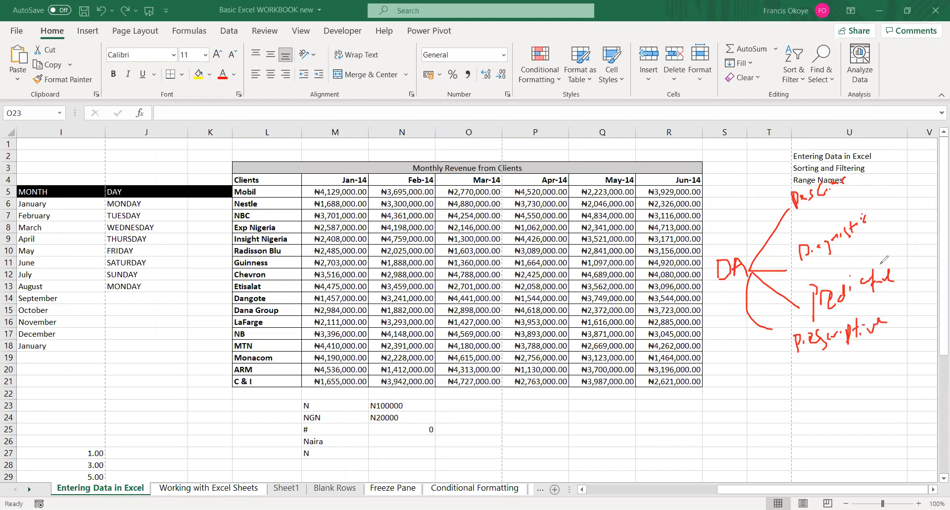
# Complete and underline the Descriptive label, and handwrite the bracketed notes Des. beside it and Pivot table beside Diagnostic
pyautogui.moveTo(848, 179); pyautogui.dragTo(856, 165)
pyautogui.moveTo(809, 208); pyautogui.dragTo(843, 186)
pyautogui.moveTo(885, 159)
pyautogui.mouseDown()
pyautogui.moveTo(871, 176)
pyautogui.moveTo(882, 180)
pyautogui.moveTo(891, 159)
pyautogui.moveTo(896, 167)
pyautogui.mouseUp()
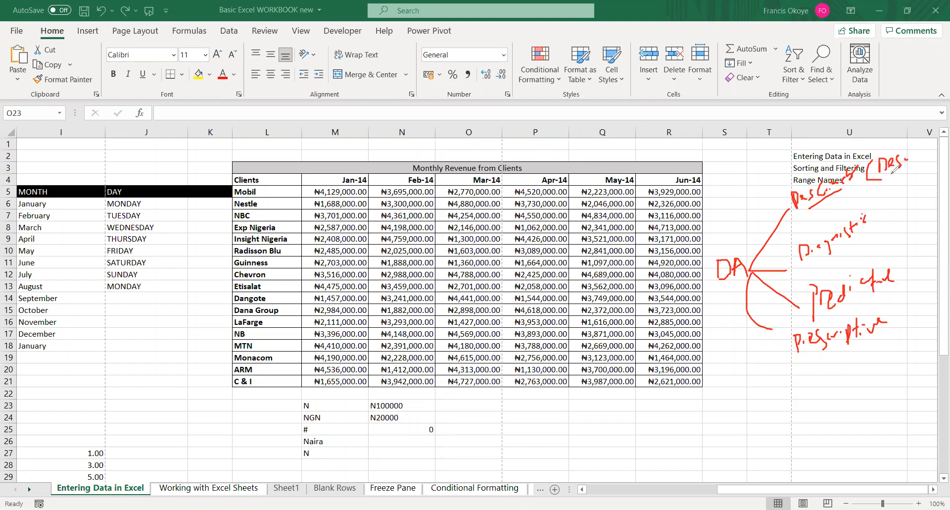
pyautogui.moveTo(867, 163); pyautogui.dragTo(875, 188)
pyautogui.moveTo(910, 148); pyautogui.dragTo(915, 170)
pyautogui.moveTo(884, 204); pyautogui.dragTo(883, 234)
pyautogui.moveTo(882, 220)
pyautogui.mouseDown()
pyautogui.moveTo(885, 203)
pyautogui.moveTo(906, 207)
pyautogui.moveTo(918, 184)
pyautogui.moveTo(928, 187)
pyautogui.mouseUp()
pyautogui.click(894, 207)
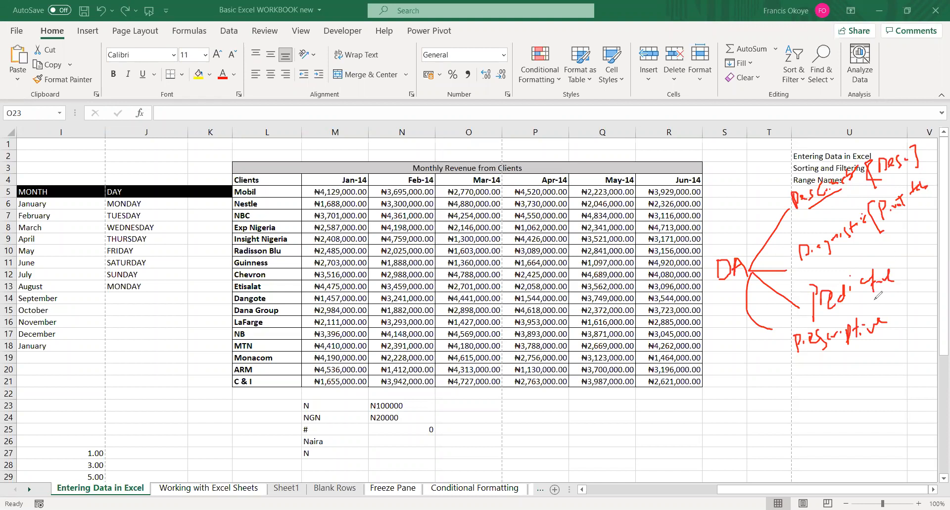
# Handwrite the bracketed note Reg beside Predictive, and the notes Data table and LP beside Prescriptive
pyautogui.moveTo(910, 254); pyautogui.dragTo(910, 290)
pyautogui.moveTo(925, 240)
pyautogui.mouseDown()
pyautogui.moveTo(934, 237)
pyautogui.moveTo(928, 282)
pyautogui.moveTo(907, 269)
pyautogui.moveTo(915, 264)
pyautogui.moveTo(914, 277)
pyautogui.mouseUp()
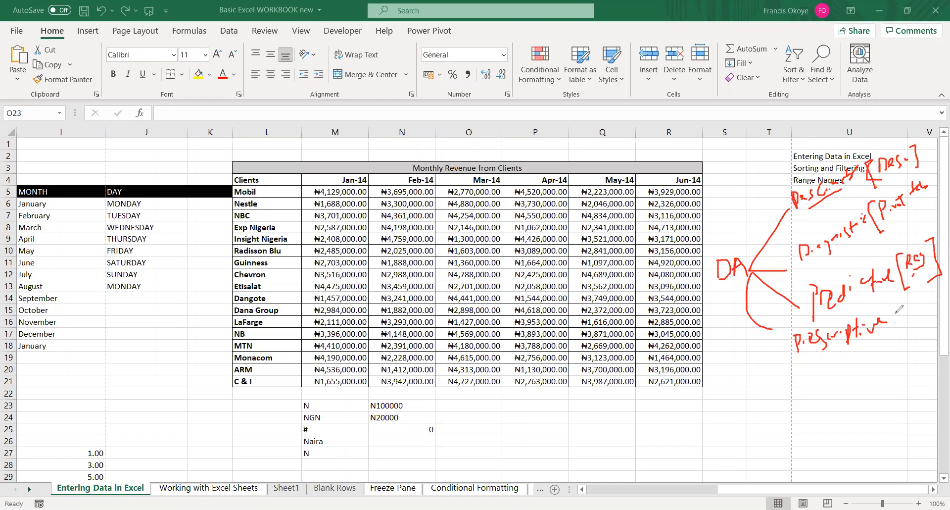
pyautogui.moveTo(893, 311); pyautogui.dragTo(894, 340)
pyautogui.moveTo(894, 312)
pyautogui.mouseDown()
pyautogui.moveTo(922, 310)
pyautogui.moveTo(931, 290)
pyautogui.moveTo(943, 291)
pyautogui.moveTo(939, 316)
pyautogui.mouseUp()
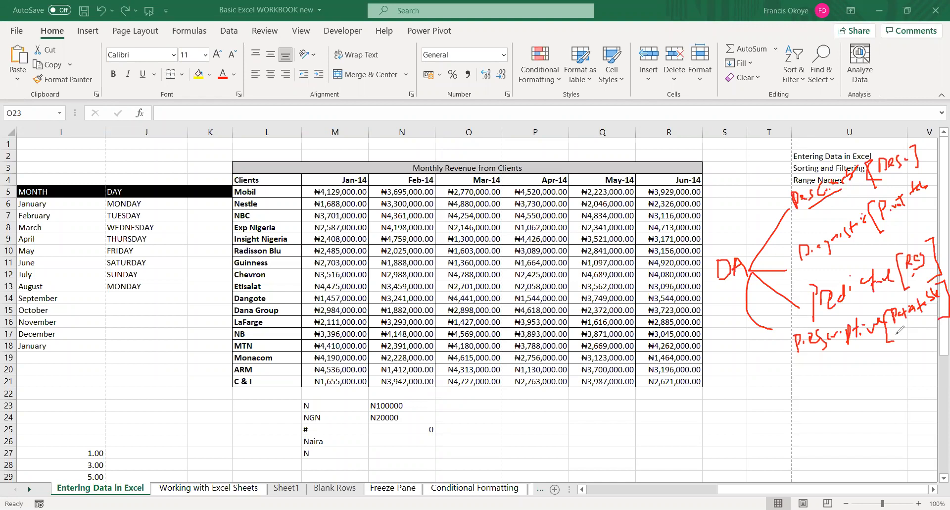
pyautogui.moveTo(896, 329)
pyautogui.mouseDown()
pyautogui.moveTo(902, 341)
pyautogui.moveTo(938, 332)
pyautogui.mouseUp()
# Circle DA and draw three more branches below it, handwritten with the labels Data, Analysis and Report
pyautogui.moveTo(727, 250)
pyautogui.mouseDown()
pyautogui.moveTo(750, 285)
pyautogui.moveTo(732, 244)
pyautogui.moveTo(709, 249)
pyautogui.mouseUp()
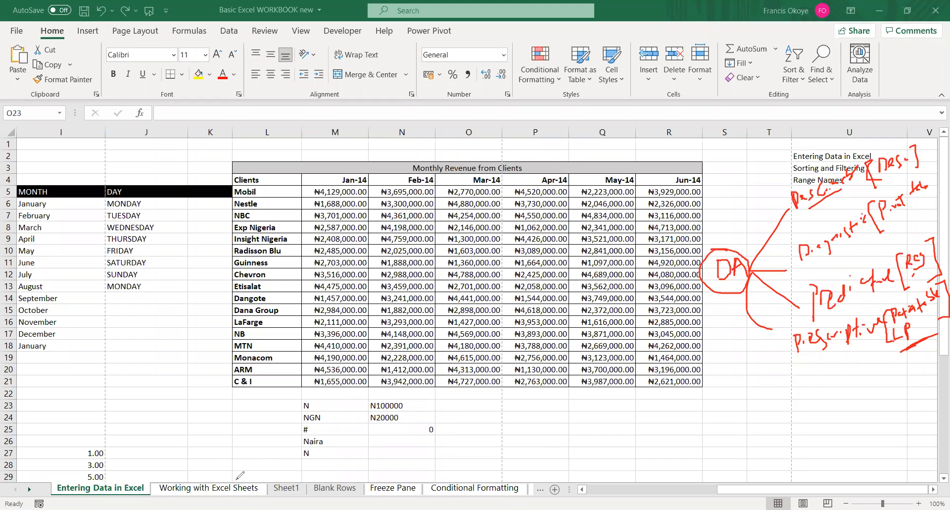
pyautogui.moveTo(713, 299)
pyautogui.mouseDown()
pyautogui.moveTo(700, 320)
pyautogui.moveTo(726, 378)
pyautogui.mouseUp()
pyautogui.click(721, 305)
pyautogui.moveTo(722, 303); pyautogui.dragTo(804, 333)
pyautogui.moveTo(610, 440)
pyautogui.mouseDown()
pyautogui.moveTo(611, 455)
pyautogui.moveTo(647, 442)
pyautogui.mouseUp()
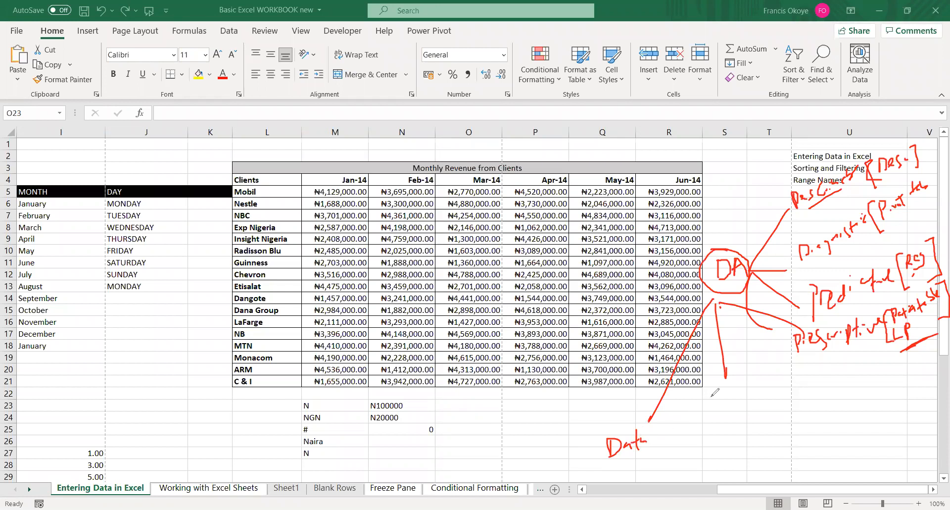
pyautogui.moveTo(710, 395)
pyautogui.mouseDown()
pyautogui.moveTo(709, 419)
pyautogui.moveTo(742, 395)
pyautogui.moveTo(747, 411)
pyautogui.moveTo(755, 383)
pyautogui.moveTo(762, 388)
pyautogui.mouseUp()
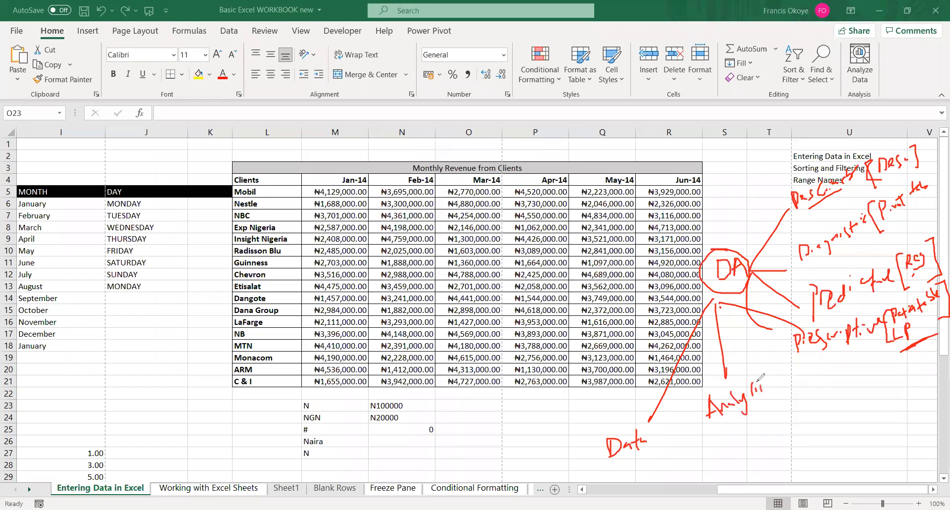
pyautogui.moveTo(820, 360)
pyautogui.mouseDown()
pyautogui.moveTo(818, 385)
pyautogui.moveTo(869, 353)
pyautogui.mouseUp()
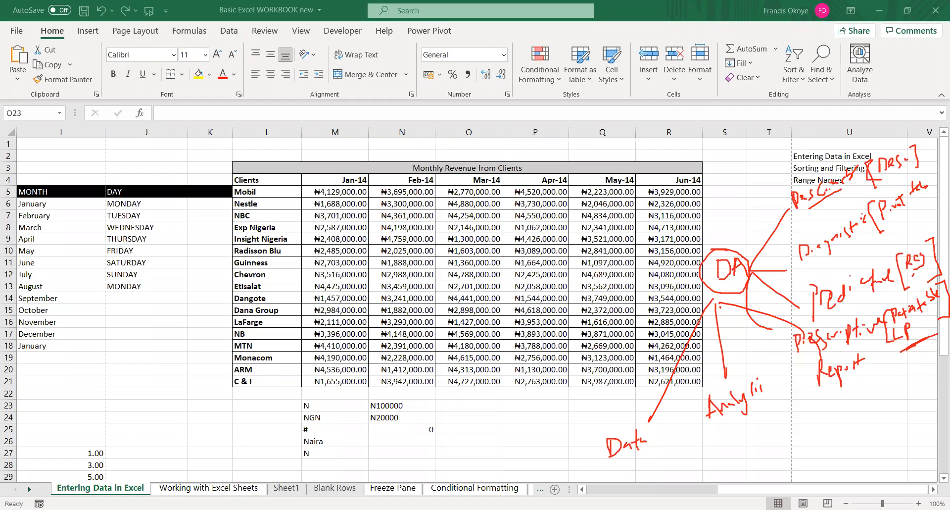
# Open the Working with Excel Sheets worksheet and examine the cell reference of B3 in the Name Box
pyautogui.click(218, 488)
pyautogui.click(141, 169)
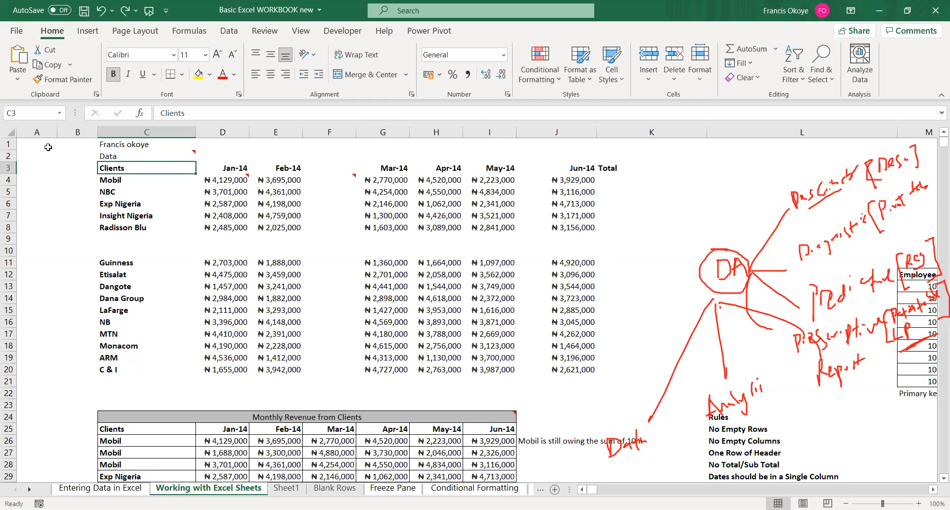
pyautogui.click(74, 169)
pyautogui.click(32, 113)
pyautogui.click(32, 113)
pyautogui.doubleClick(19, 112)
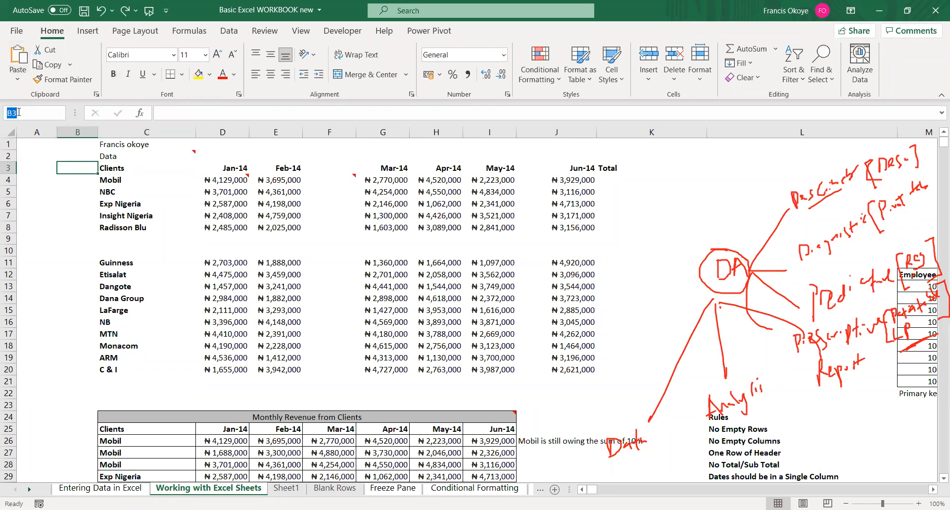
pyautogui.click(66, 203)
pyautogui.click(81, 231)
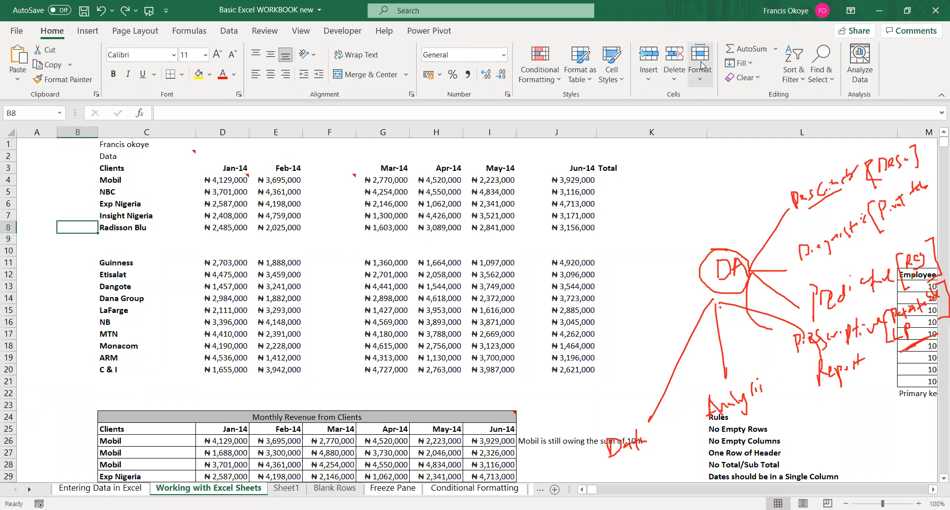
pyautogui.click(604, 58)
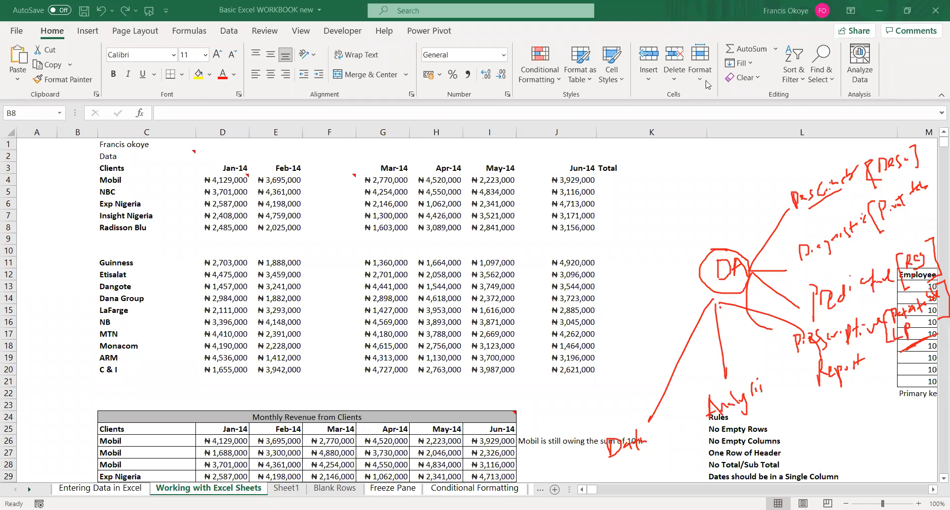
pyautogui.moveTo(753, 260)
pyautogui.mouseDown()
pyautogui.moveTo(713, 317)
pyautogui.moveTo(664, 431)
pyautogui.moveTo(768, 349)
pyautogui.moveTo(772, 402)
pyautogui.moveTo(801, 400)
pyautogui.moveTo(764, 378)
pyautogui.moveTo(786, 382)
pyautogui.moveTo(857, 327)
pyautogui.moveTo(822, 342)
pyautogui.moveTo(797, 277)
pyautogui.moveTo(889, 205)
pyautogui.moveTo(913, 148)
pyautogui.moveTo(916, 180)
pyautogui.moveTo(824, 267)
pyautogui.moveTo(851, 213)
pyautogui.moveTo(930, 233)
pyautogui.moveTo(856, 327)
pyautogui.moveTo(869, 343)
pyautogui.moveTo(931, 302)
pyautogui.moveTo(891, 367)
pyautogui.moveTo(942, 304)
pyautogui.mouseUp()
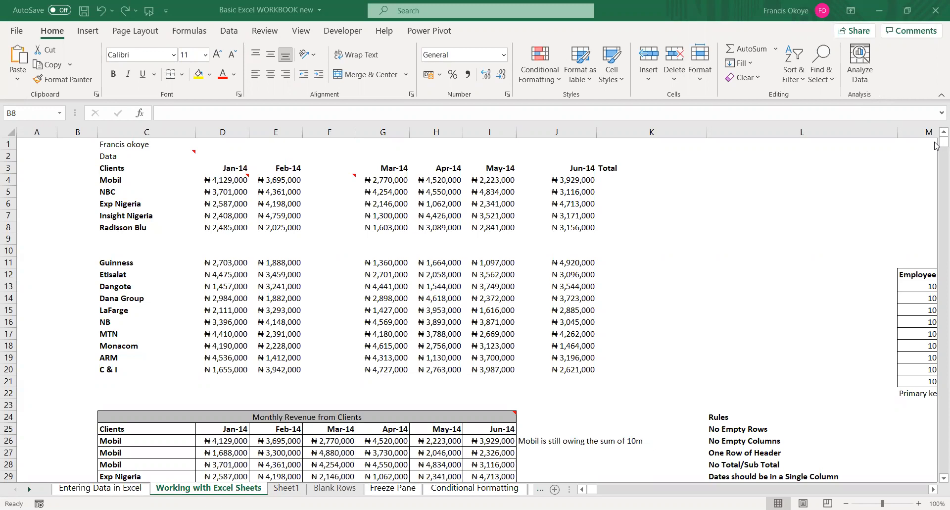
# Write a new comment on the first Mobil row's Jun-14 cell, I26, reading Mobil is owing the sum of N10m
pyautogui.click(556, 453)
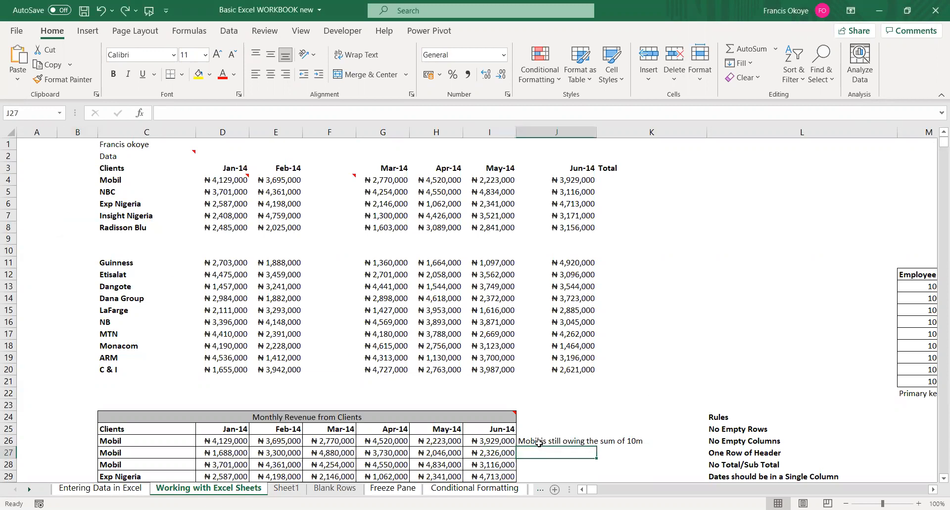
pyautogui.click(502, 441)
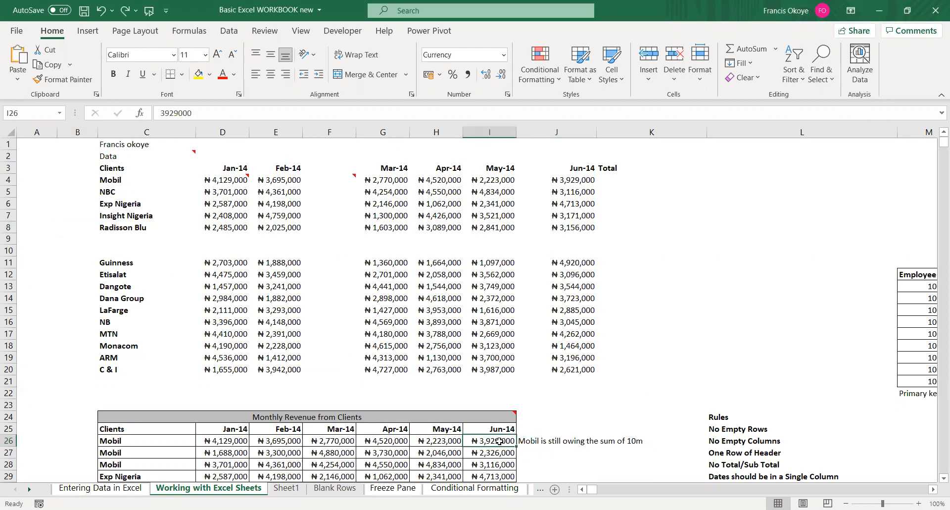
pyautogui.click(544, 445)
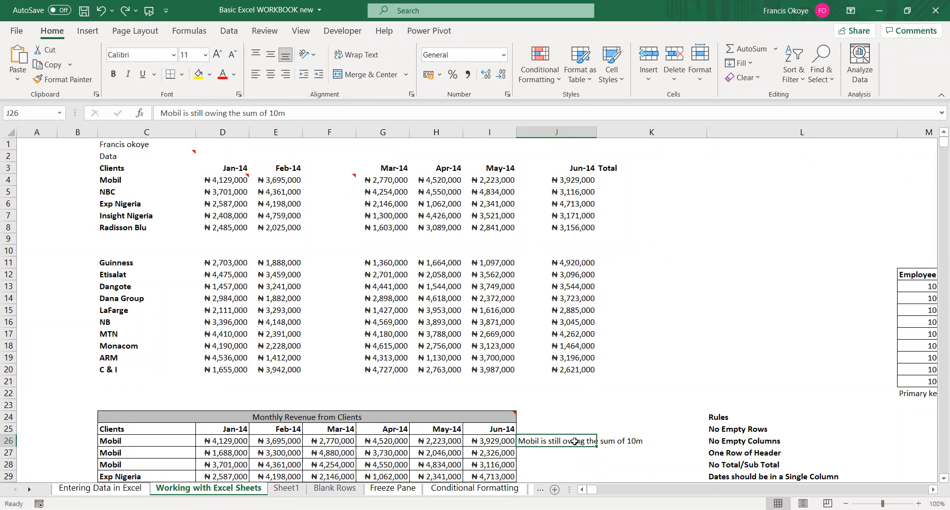
pyautogui.click(497, 439)
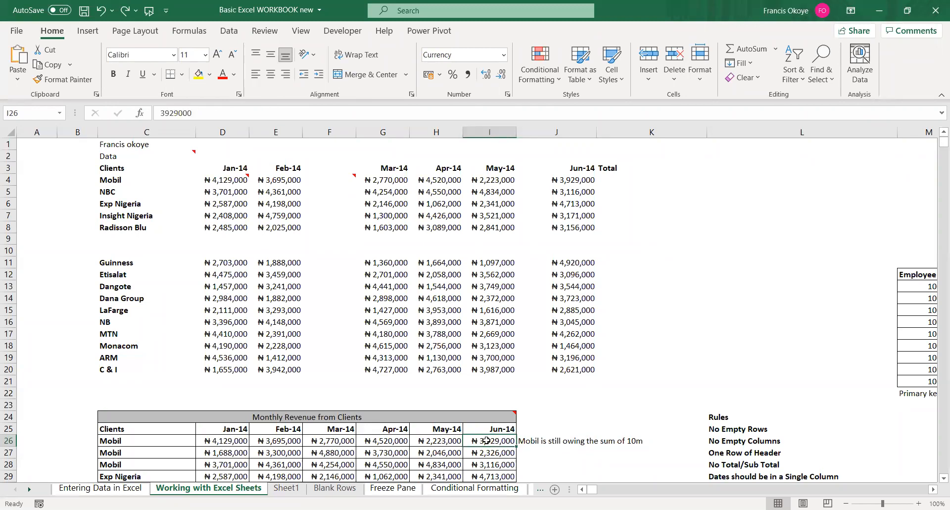
pyautogui.rightClick(487, 439)
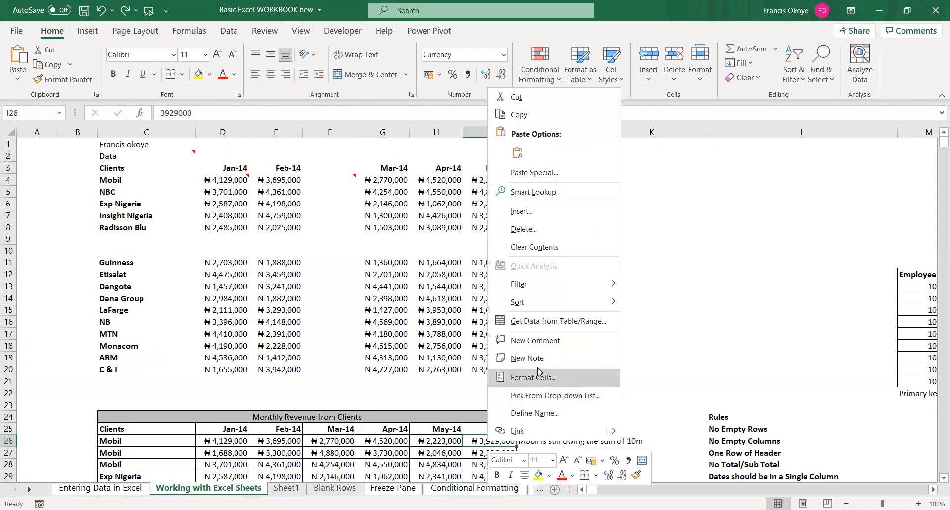
pyautogui.click(544, 341)
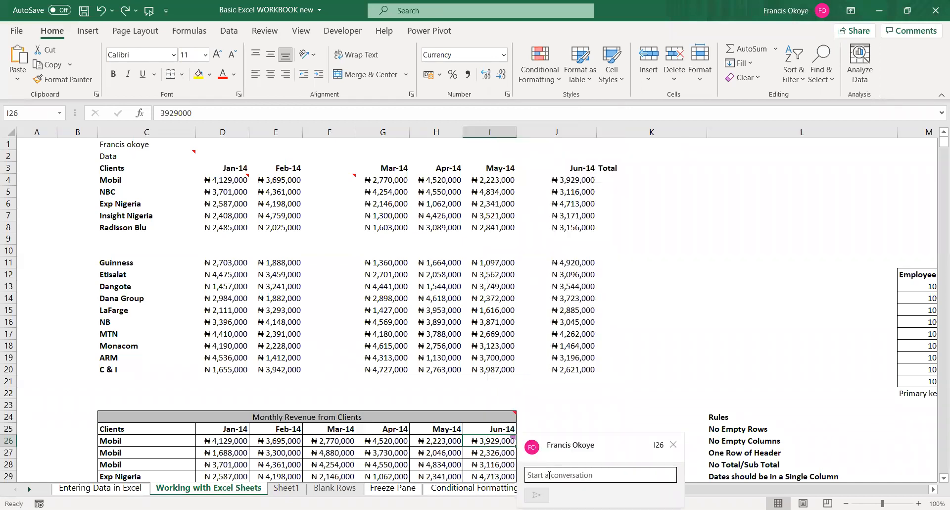
pyautogui.write('Mobi')
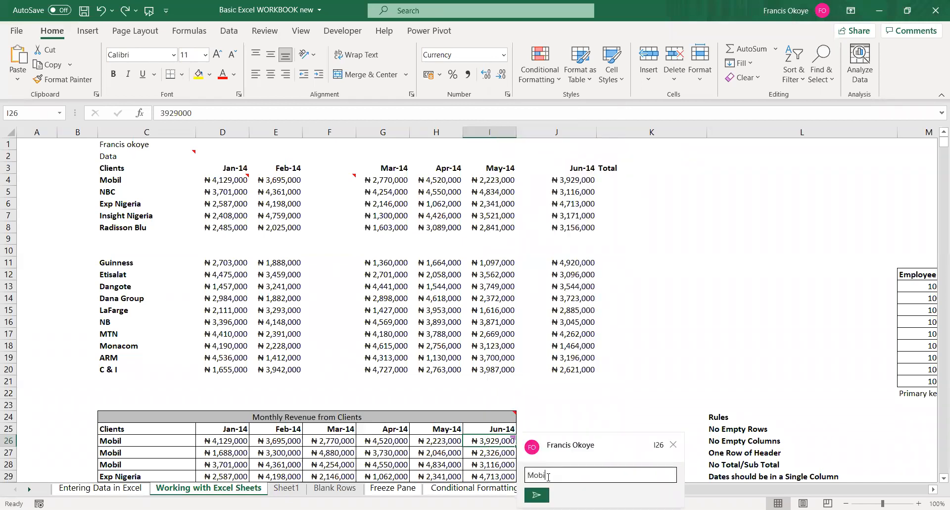
pyautogui.write('l is owing the sum of 10mN')
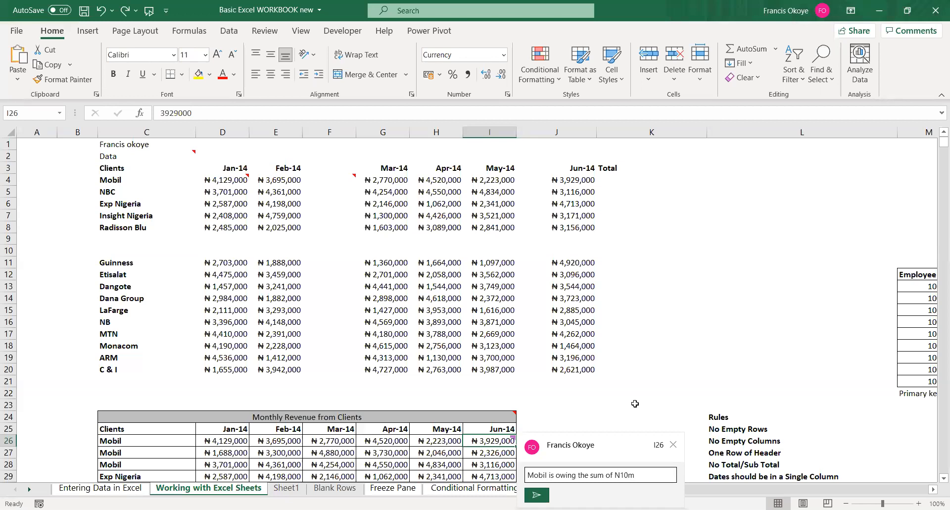
pyautogui.press('Return')
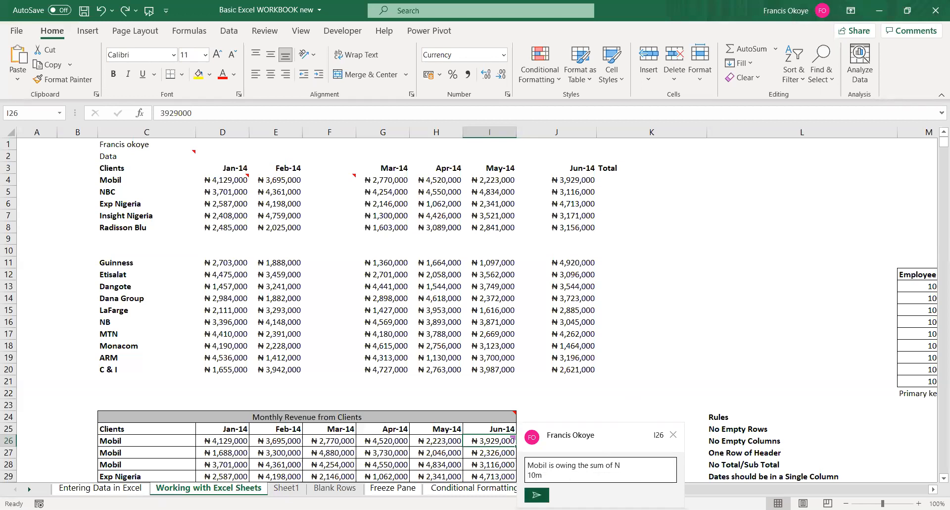
pyautogui.click(652, 357)
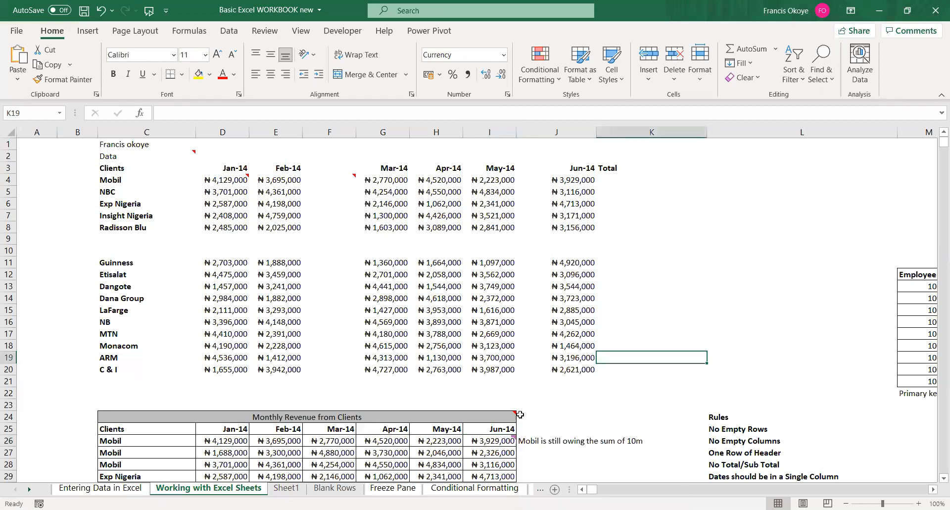
# Select the contiguous data block around D4, and highlight the whole upper client table C3:J20 to compare the two ranges
pyautogui.moveTo(500, 440)
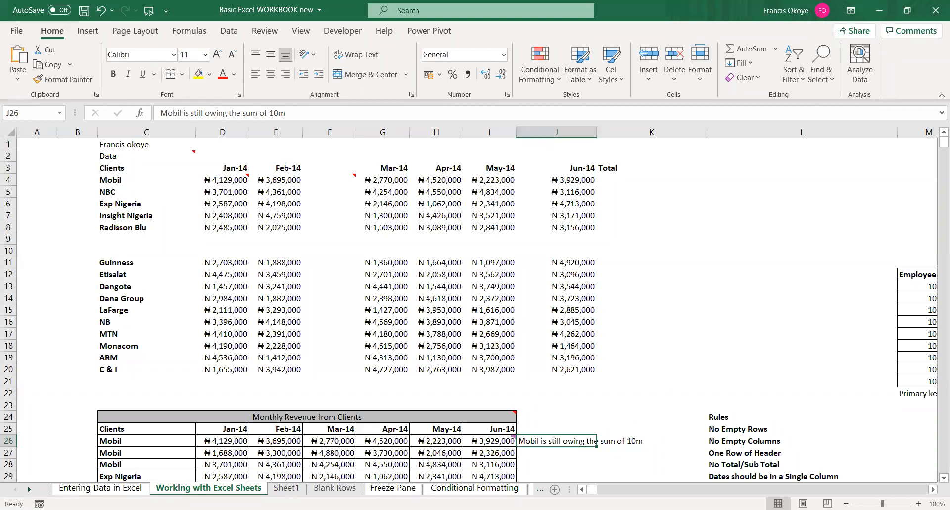
pyautogui.moveTo(278, 217); pyautogui.dragTo(279, 227)
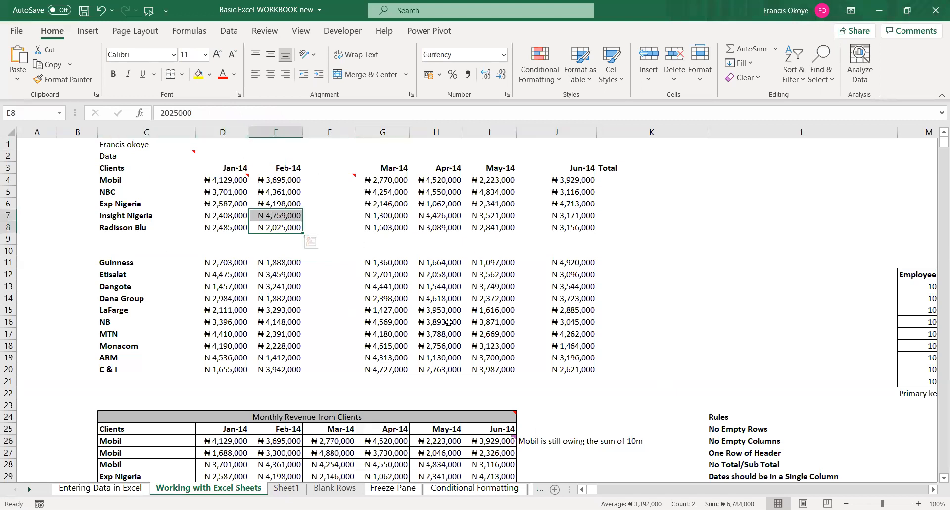
pyautogui.click(233, 180)
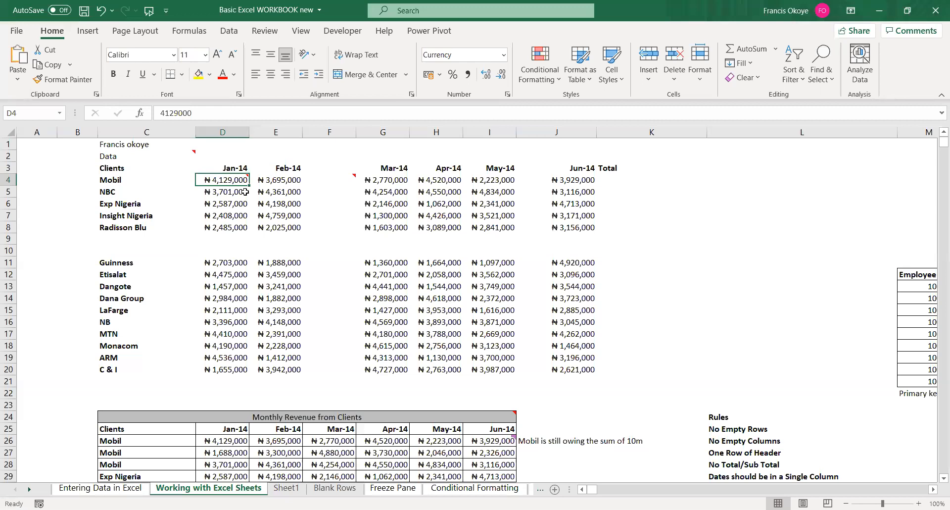
pyautogui.hotkey('ctrl', 'a')
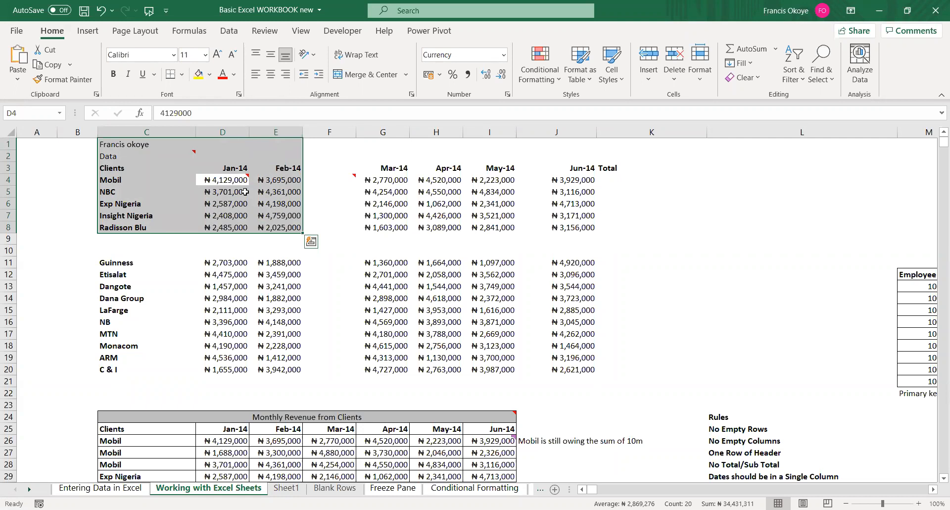
pyautogui.click(245, 191)
pyautogui.moveTo(107, 168); pyautogui.dragTo(580, 369)
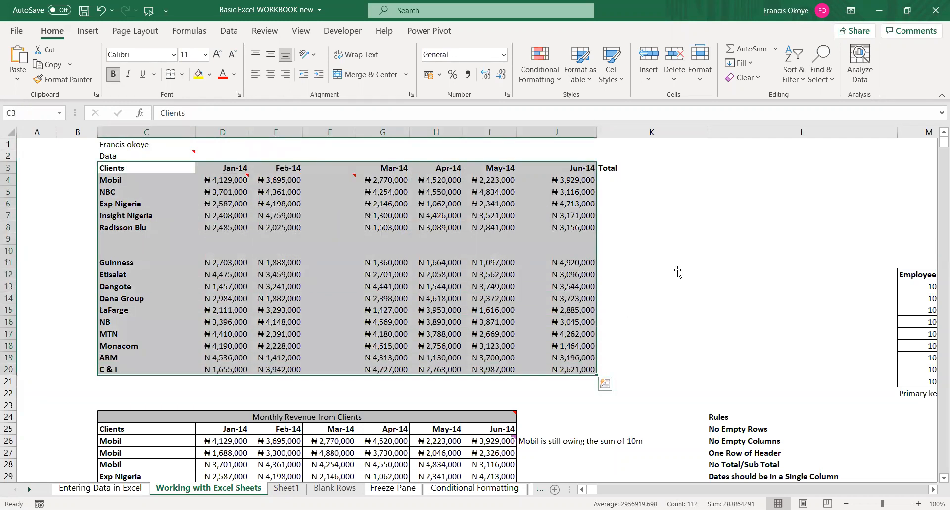
pyautogui.click(678, 272)
# Select all data starting from the Clients header in C3, extend it to the entire worksheet, and return to C3
pyautogui.click(136, 167)
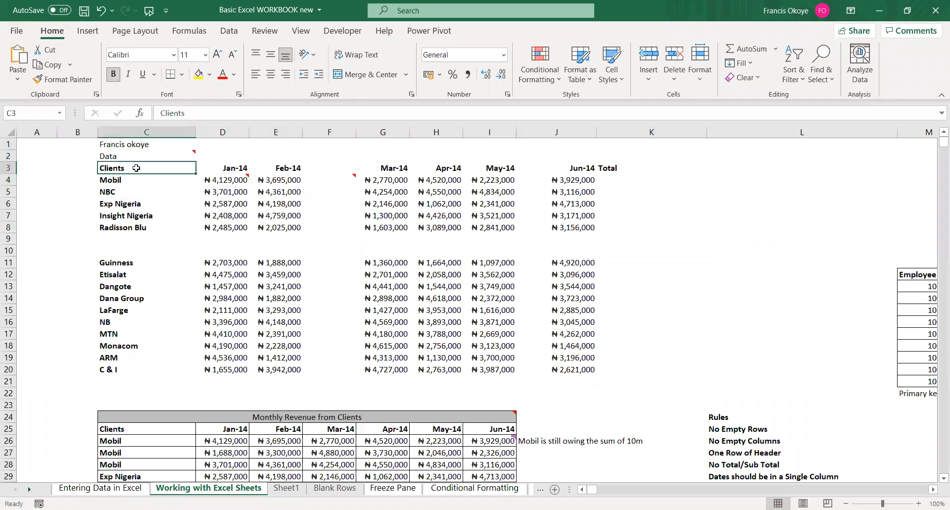
pyautogui.hotkey('ctrl', 'a')
pyautogui.hotkey('ctrl', 'a')
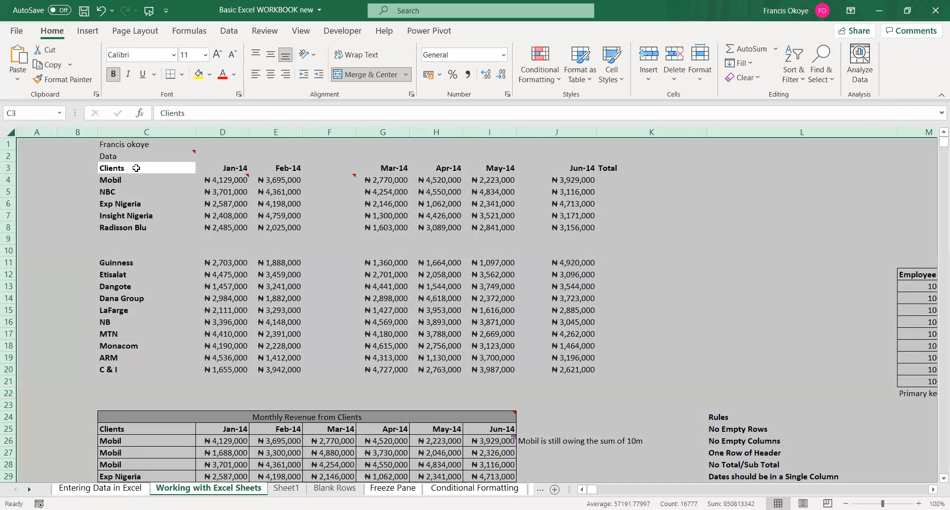
pyautogui.click(131, 167)
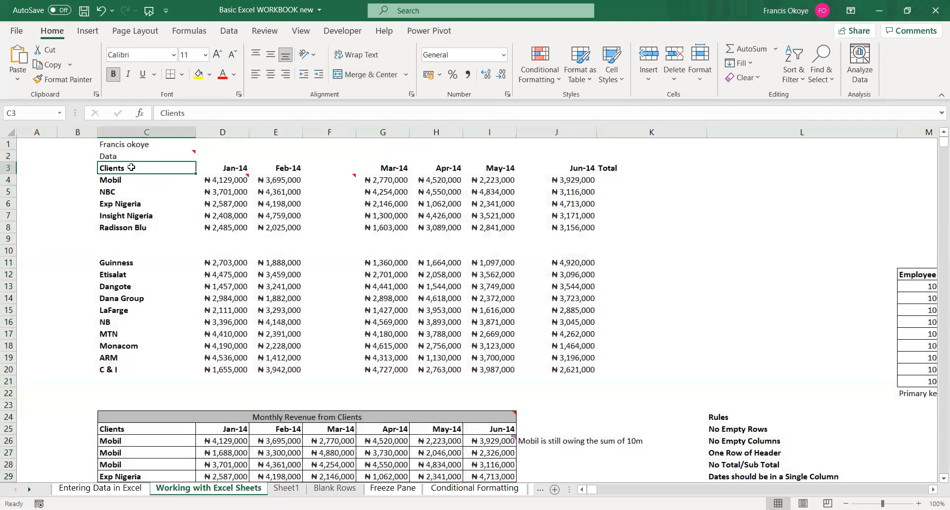
# Extend the selection from the Clients header along row 3 to Total to examine how the empty column interrupts it
pyautogui.hotkey('ctrl', 'shift', 'Right')
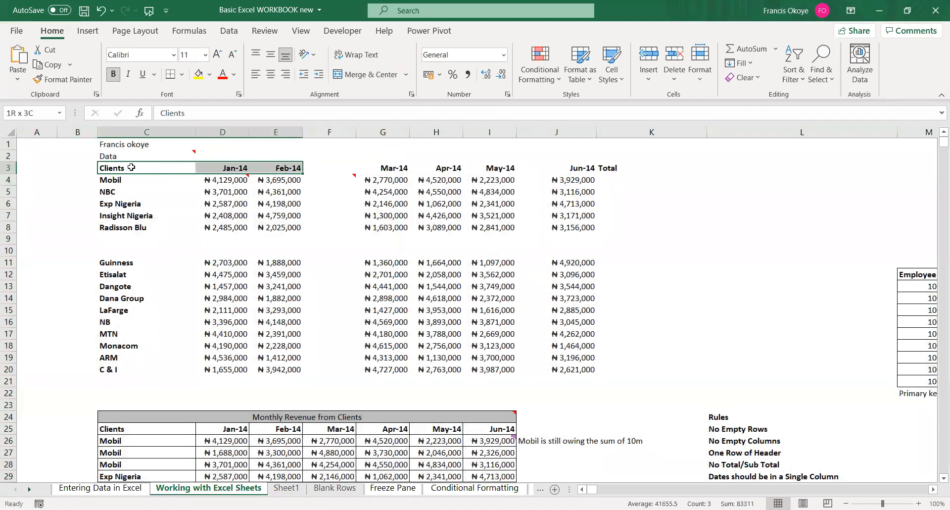
pyautogui.hotkey('ctrl', 'shift', 'Down')
pyautogui.click(131, 168)
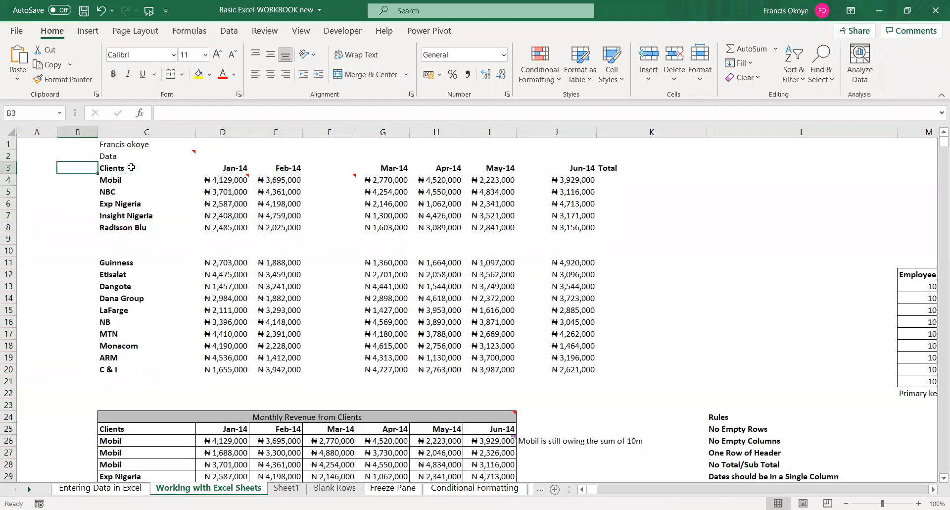
pyautogui.hotkey('ctrl', 'shift', 'Right')
pyautogui.hotkey('ctrl', 'shift', 'Right')
pyautogui.hotkey('ctrl', 'shift', 'Left')
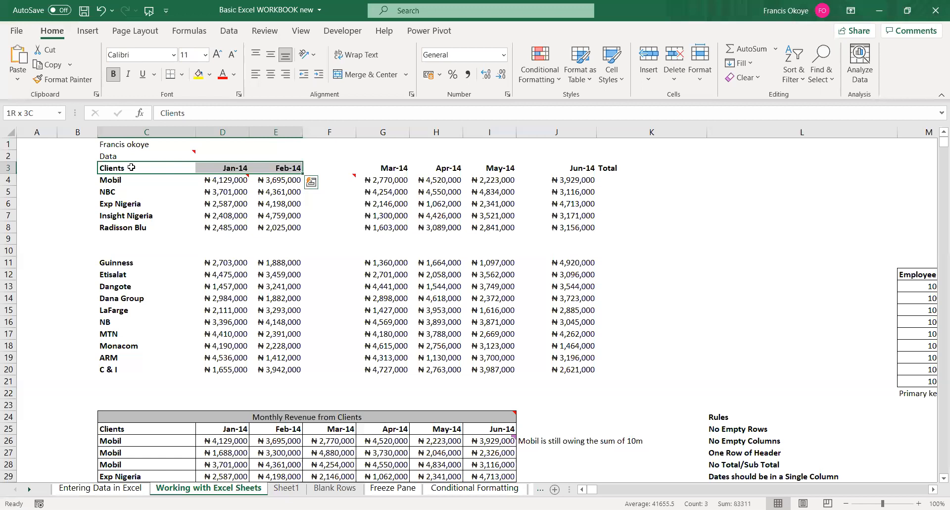
pyautogui.hotkey('ctrl', 'shift', 'Right')
pyautogui.hotkey('ctrl', 'shift', 'Right')
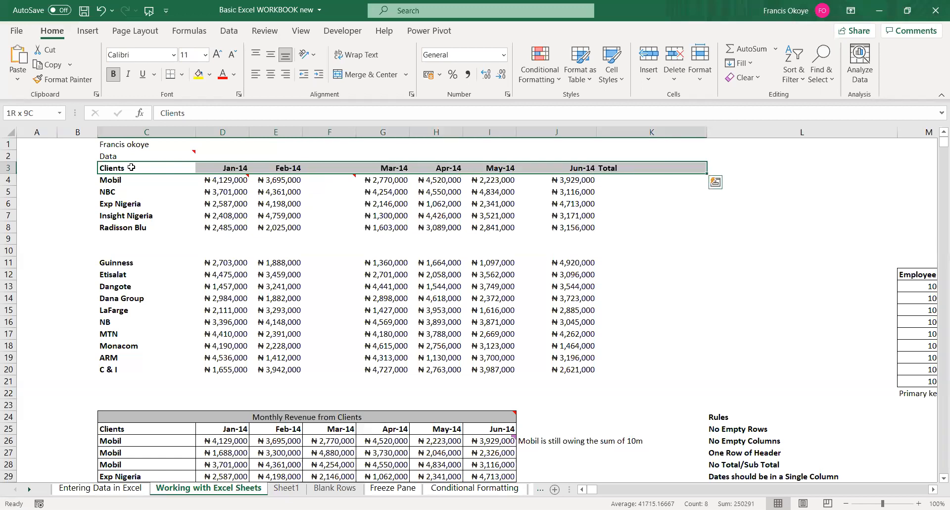
pyautogui.press('Left')
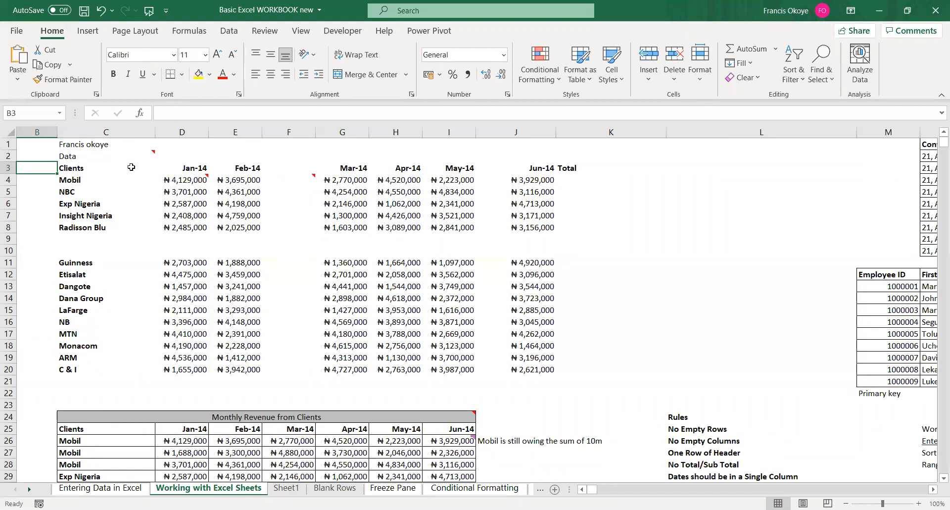
# Compare the merged Monthly Revenue from Clients title in row 24 with the Data label in C2
pyautogui.click(224, 419)
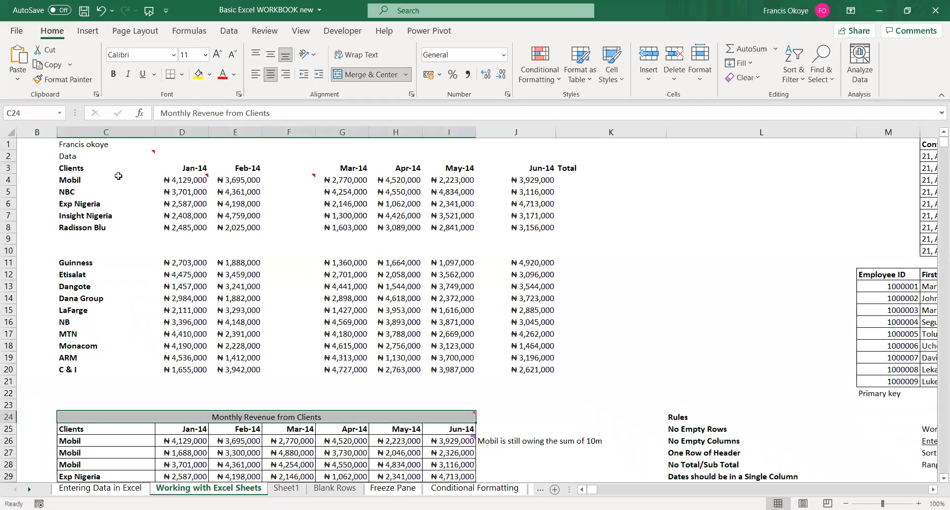
pyautogui.click(73, 155)
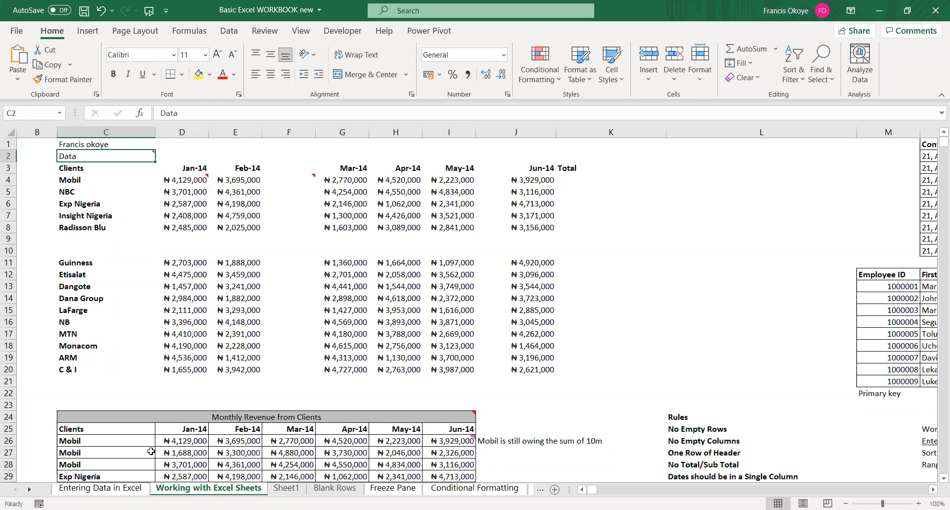
pyautogui.click(231, 415)
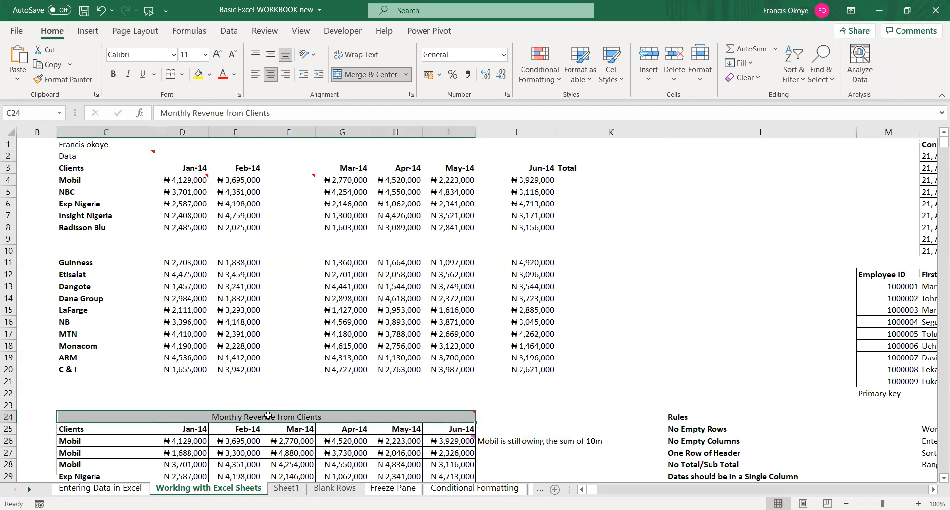
pyautogui.moveTo(297, 419)
# Examine the Jan-14 column of the Monthly Revenue from Clients table down to the C & I row and back to D26
pyautogui.click(194, 433)
pyautogui.hotkey('ctrl', 'Down')
pyautogui.press('Up')
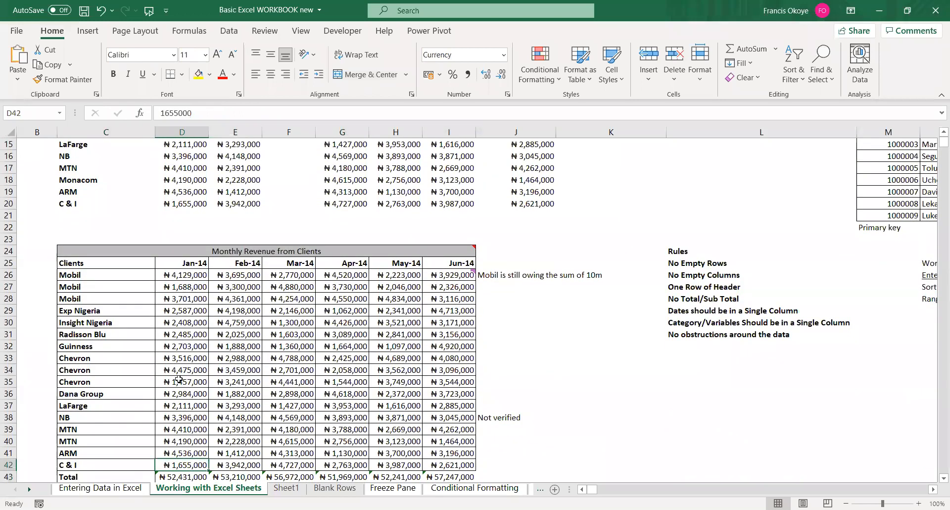
pyautogui.click(179, 272)
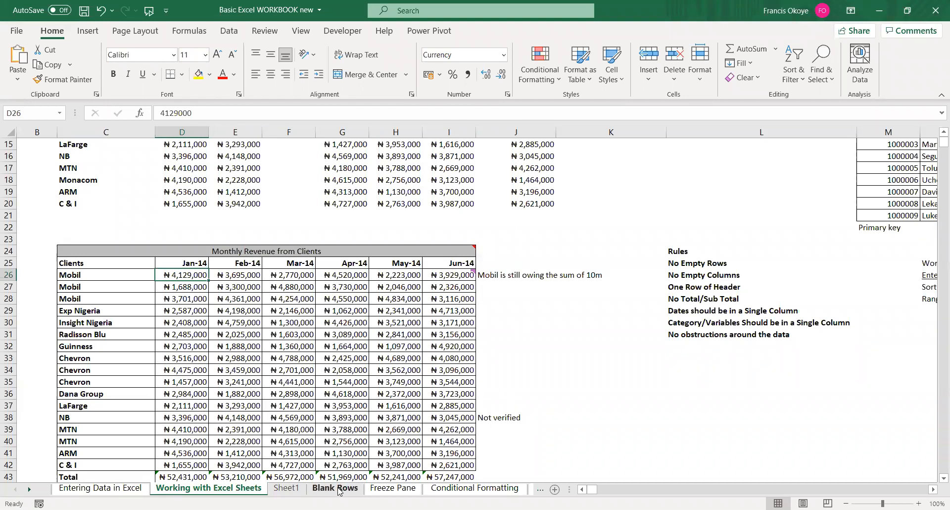
# Delete the empty Sheet1 worksheet and return to the Working with Excel Sheets worksheet
pyautogui.click(287, 489)
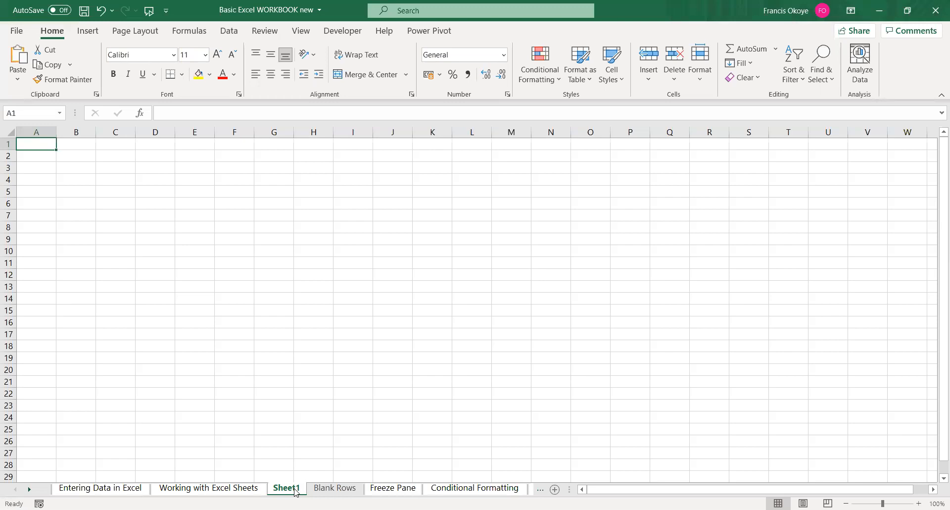
pyautogui.click(217, 492)
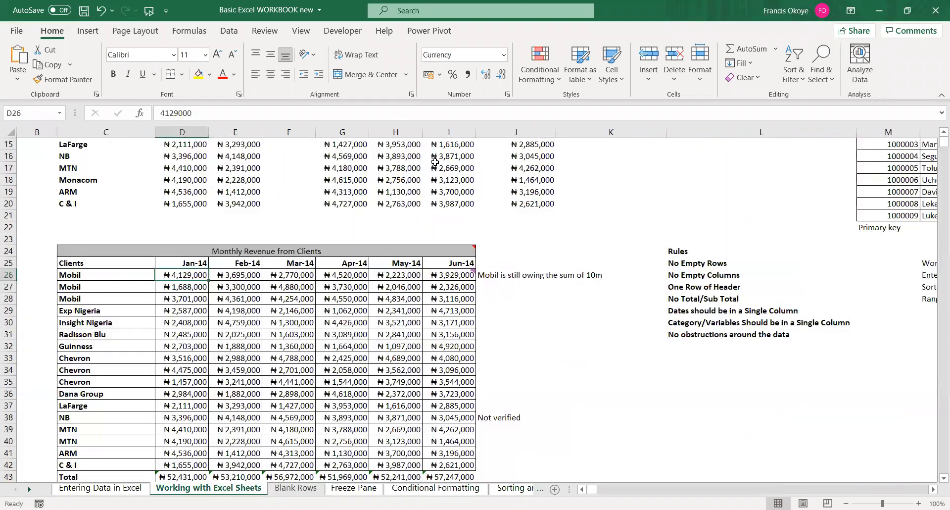
# Go from the upper client table to cell M11, directly above the Employee ID header of the lower employee table
pyautogui.click(525, 177)
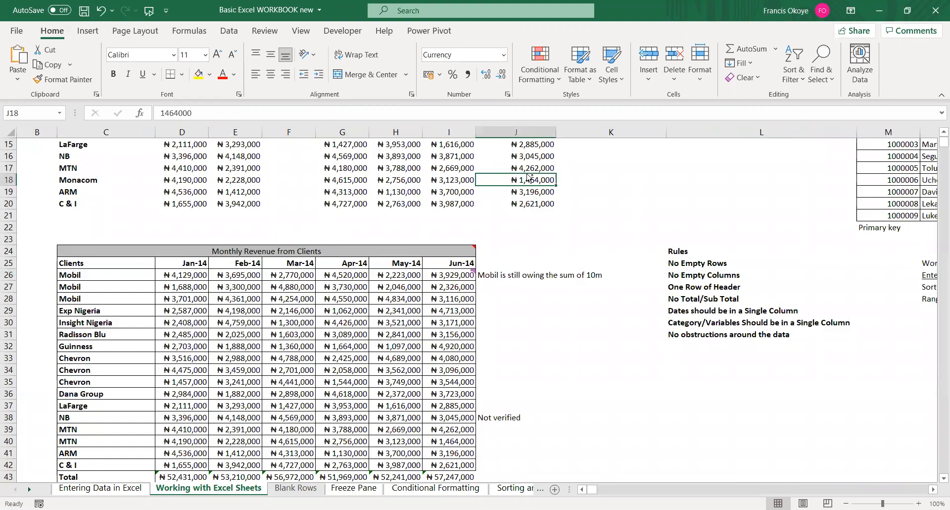
pyautogui.hotkey('ctrl', 'Up')
pyautogui.hotkey('ctrl', 'Right')
pyautogui.press('Left')
pyautogui.hotkey('ctrl', 'Left')
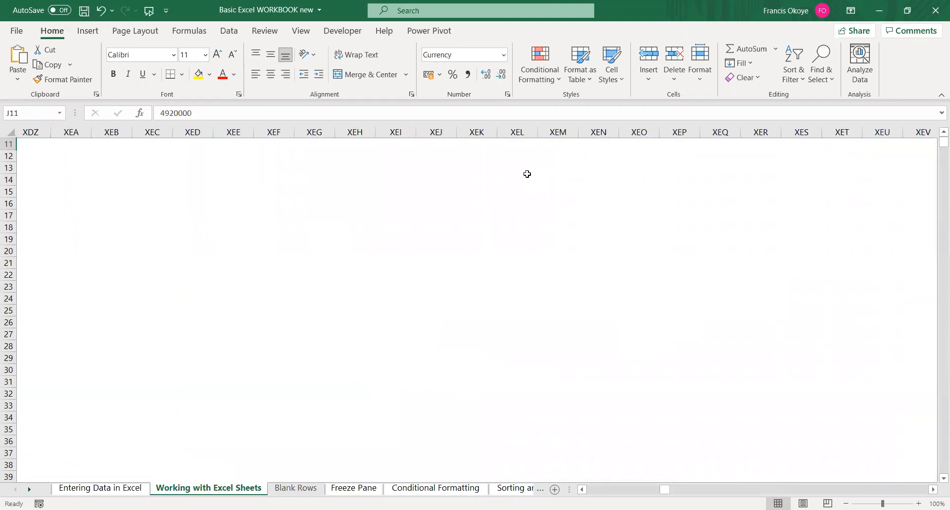
pyautogui.press('Right')
pyautogui.press('Right')
pyautogui.press('Right')
pyautogui.press('Right')
pyautogui.press('Left')
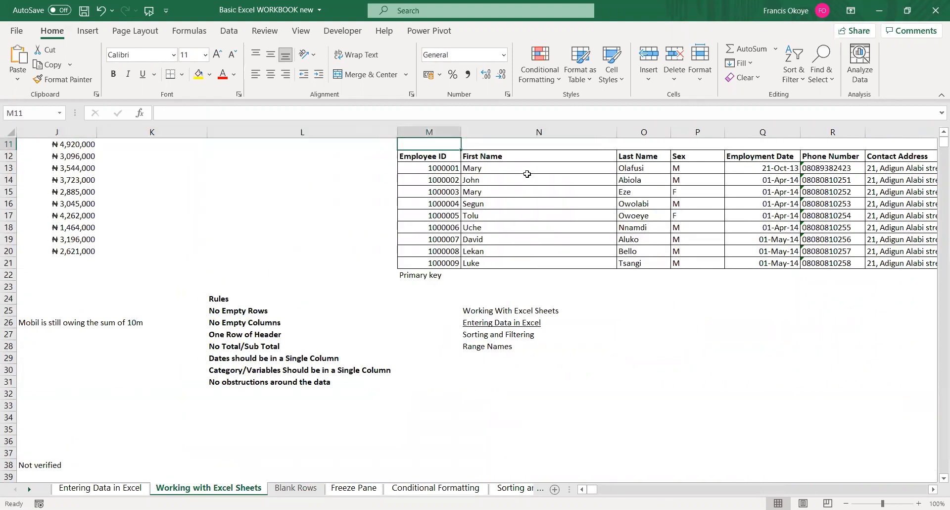
# Examine the upper employee table's header row from Contact Address in N1 across to Full Name in S1
pyautogui.press('Right')
pyautogui.hotkey('ctrl', 'Up')
pyautogui.hotkey('ctrl', 'Up')
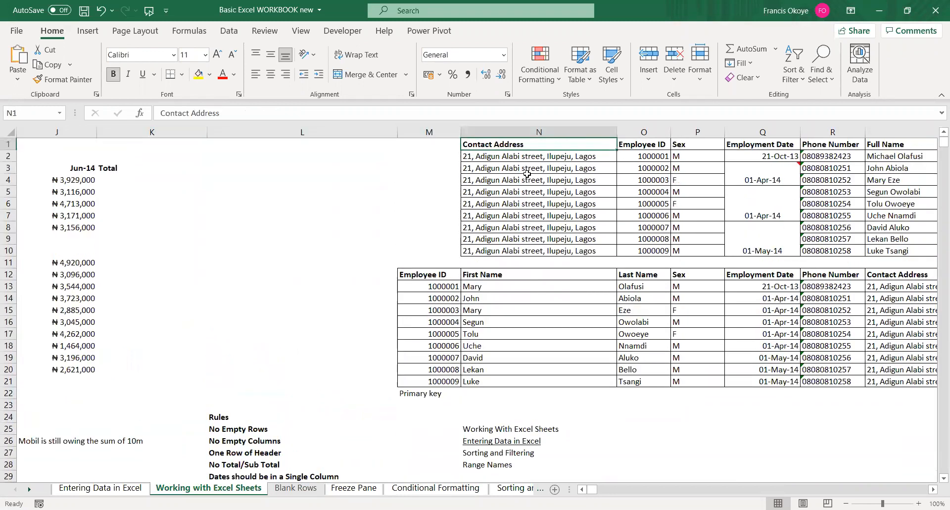
pyautogui.press('Right')
pyautogui.press('Right')
pyautogui.press('Right')
pyautogui.press('Right')
pyautogui.press('Right')
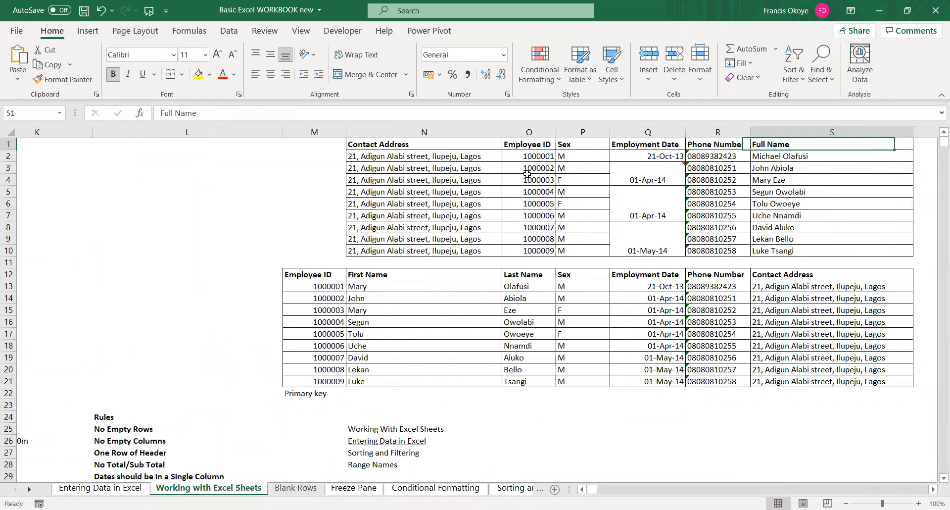
# Examine the upper employee table and compare its Full Name column with the lower table's Employee ID and First Name columns
pyautogui.press('Left')
pyautogui.press('Left')
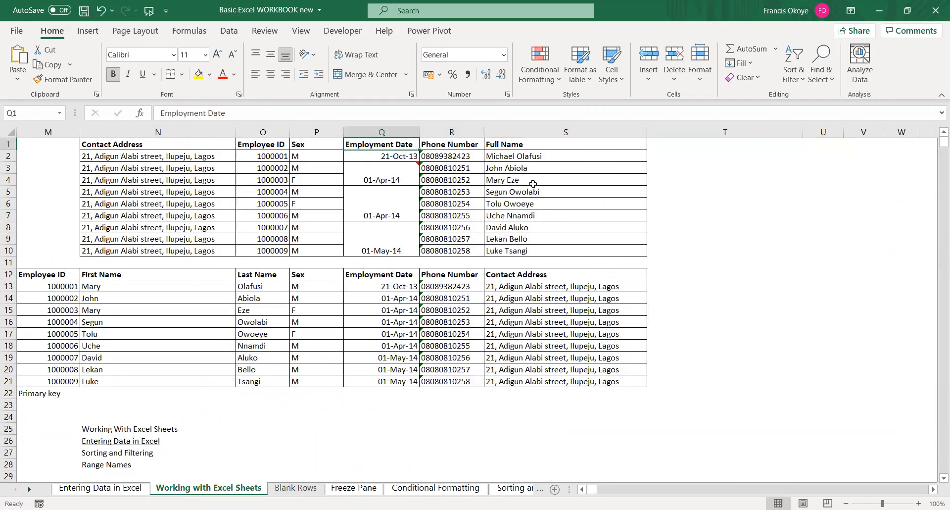
pyautogui.moveTo(186, 148)
pyautogui.mouseDown()
pyautogui.moveTo(475, 188)
pyautogui.moveTo(619, 258)
pyautogui.mouseUp()
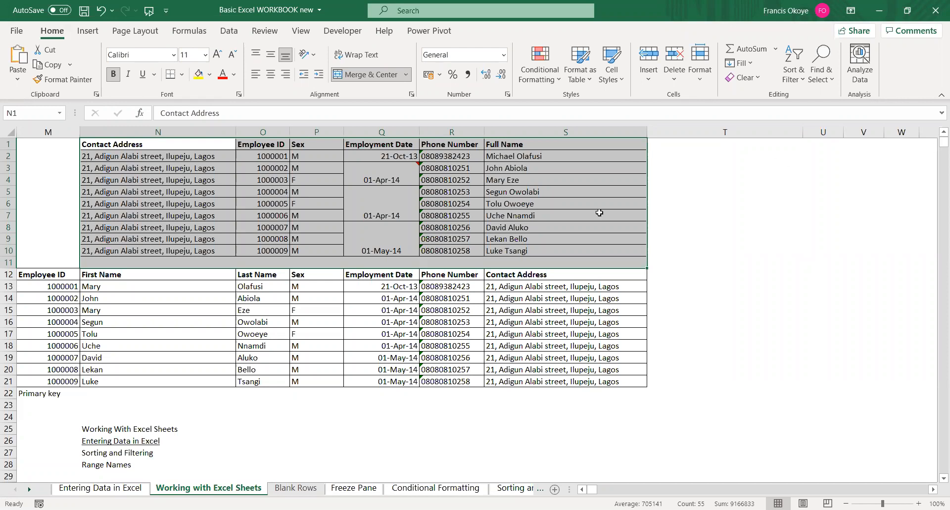
pyautogui.click(514, 144)
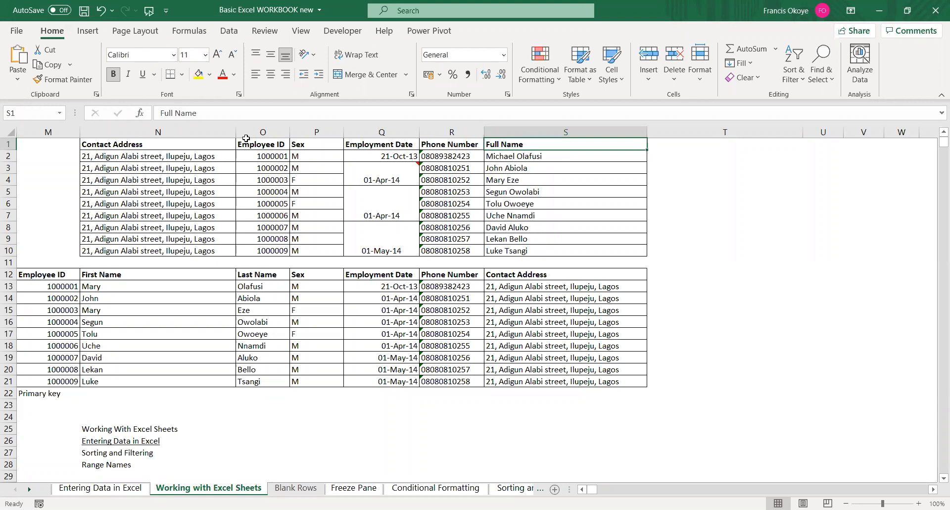
pyautogui.click(43, 277)
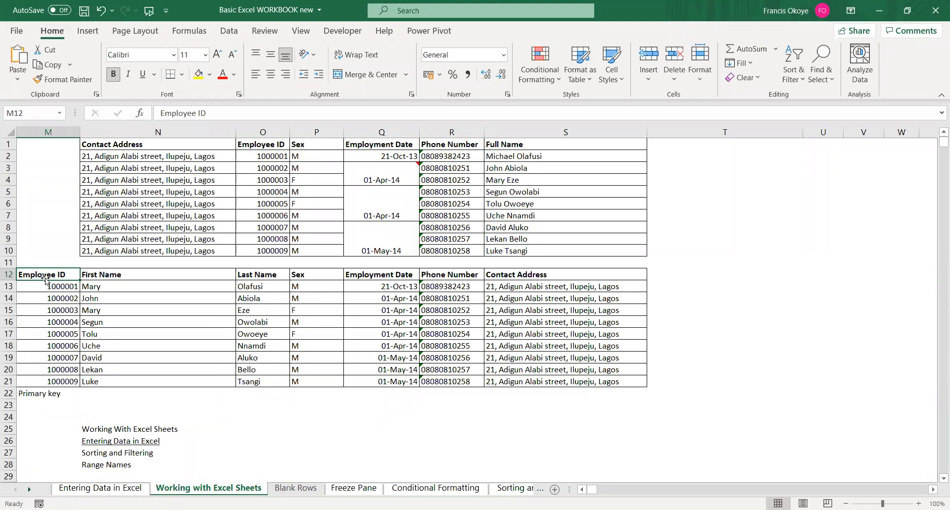
pyautogui.click(101, 273)
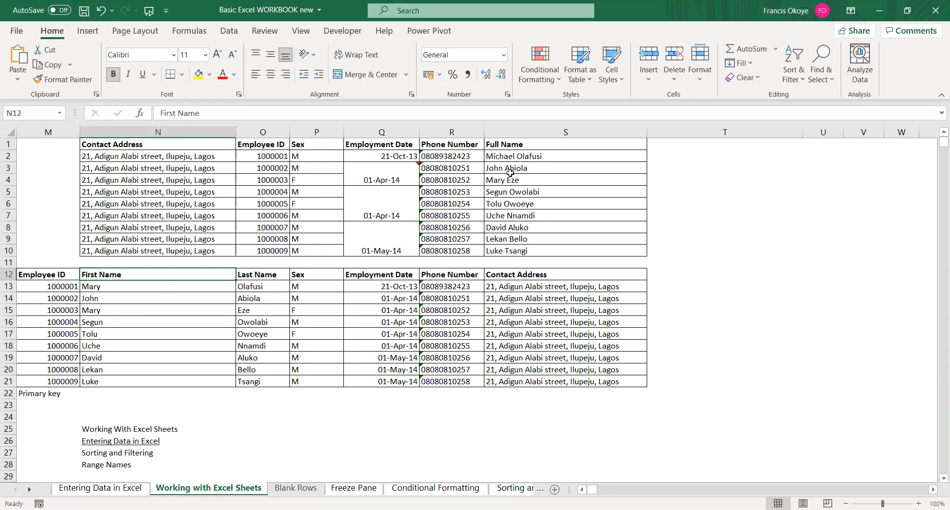
pyautogui.click(507, 145)
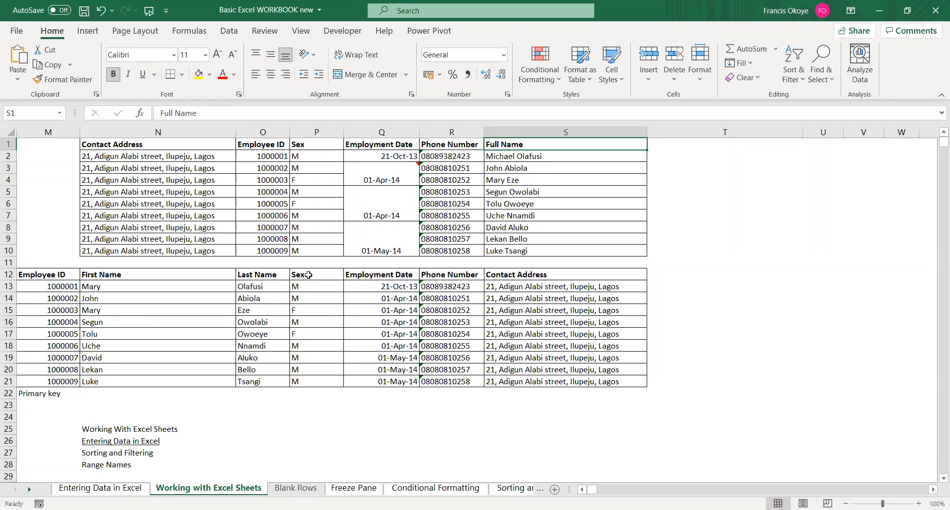
# Examine the upper employee table's Employment Date column, from the header in Q1 to the merged date cell spanning rows 3 and 4
pyautogui.click(381, 156)
pyautogui.click(377, 145)
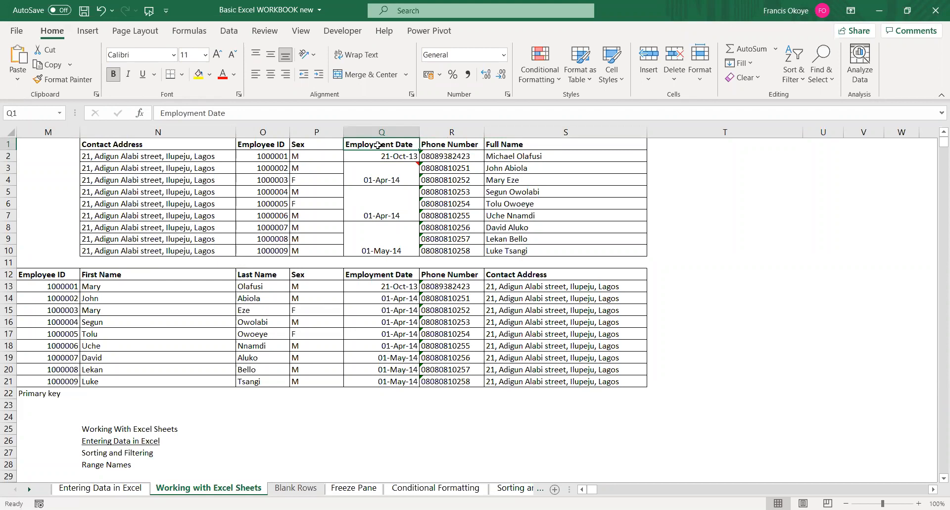
pyautogui.click(383, 178)
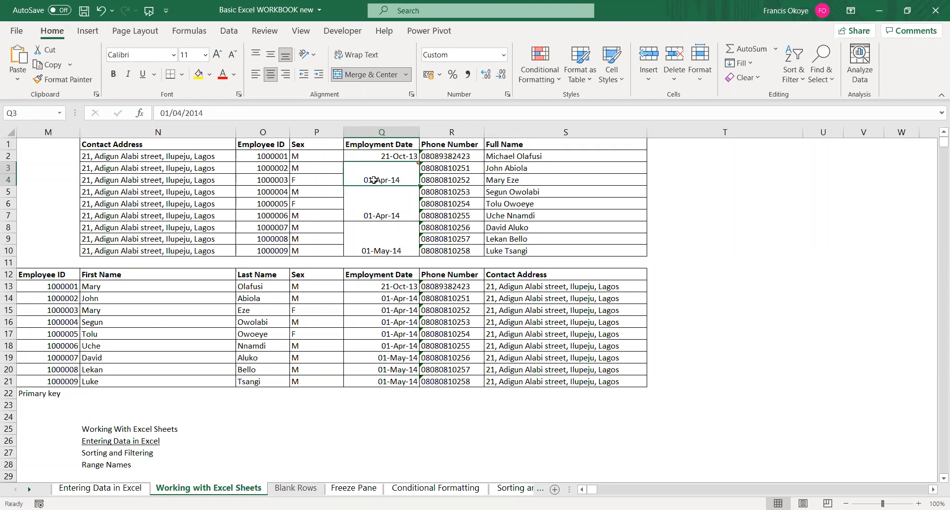
pyautogui.moveTo(373, 179)
pyautogui.hotkey('alt', 'Tab')
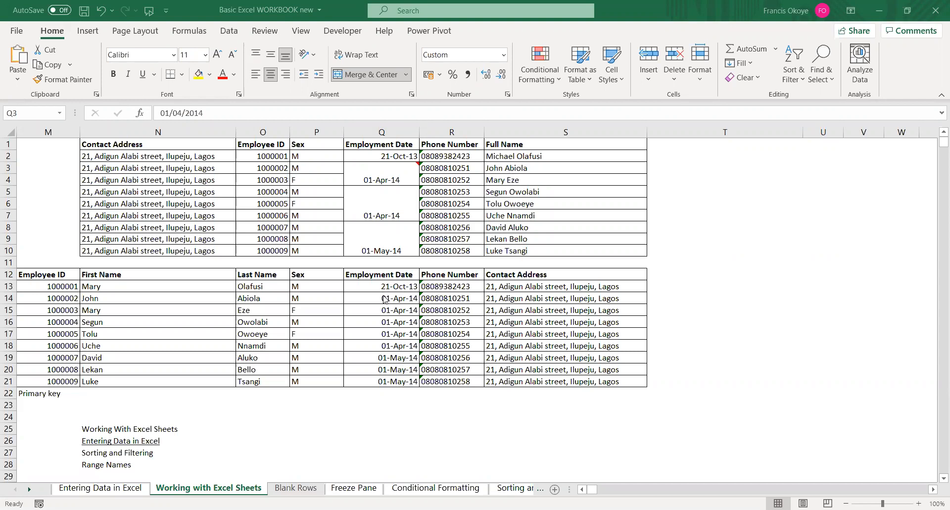
pyautogui.hotkey('alt', 'Tab')
# Go down the Employment Date column to cell Q16 in the lower employee table and compare its unmerged dates
pyautogui.press('Down')
pyautogui.press('Down')
pyautogui.press('Down')
pyautogui.press('Down')
pyautogui.press('Down')
pyautogui.press('Down')
pyautogui.press('Down')
pyautogui.press('Down')
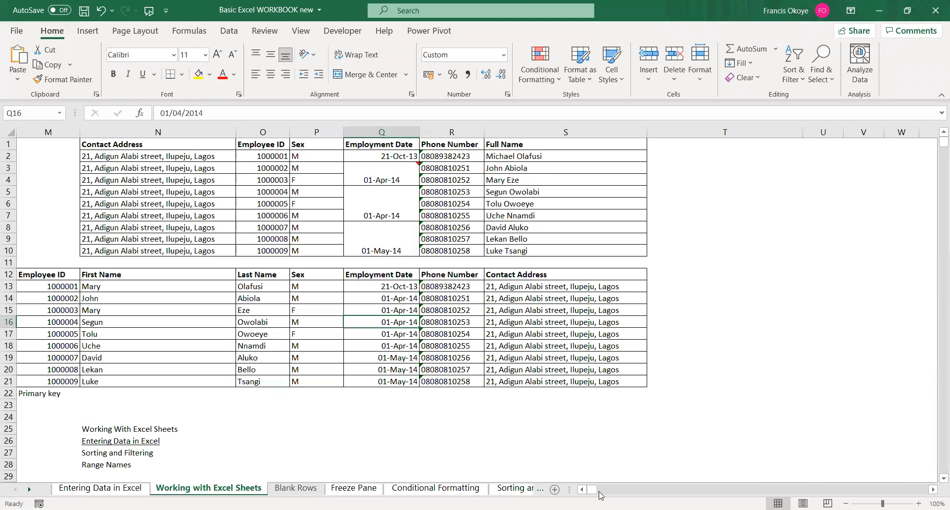
# Read the note on the merged Monthly Revenue from Clients title in C24, inspect its text and leave the cell
pyautogui.click(583, 491)
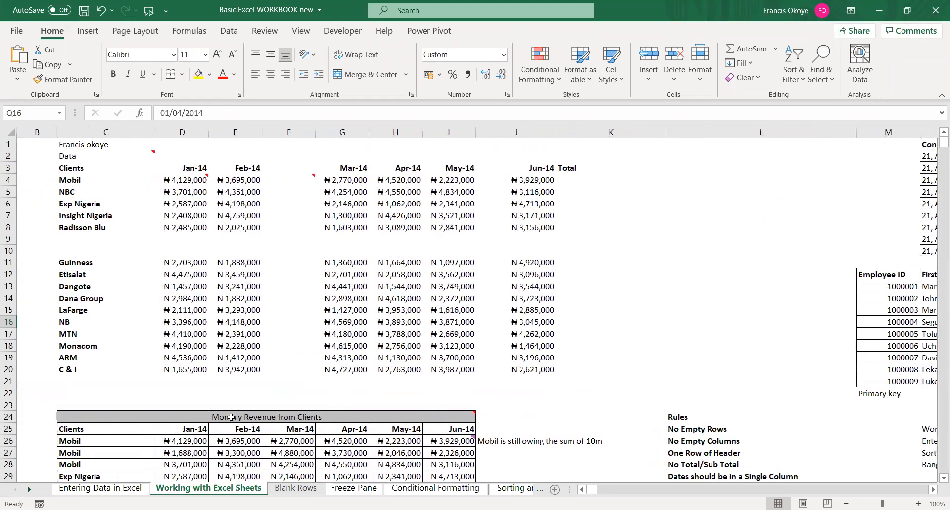
pyautogui.click(260, 419)
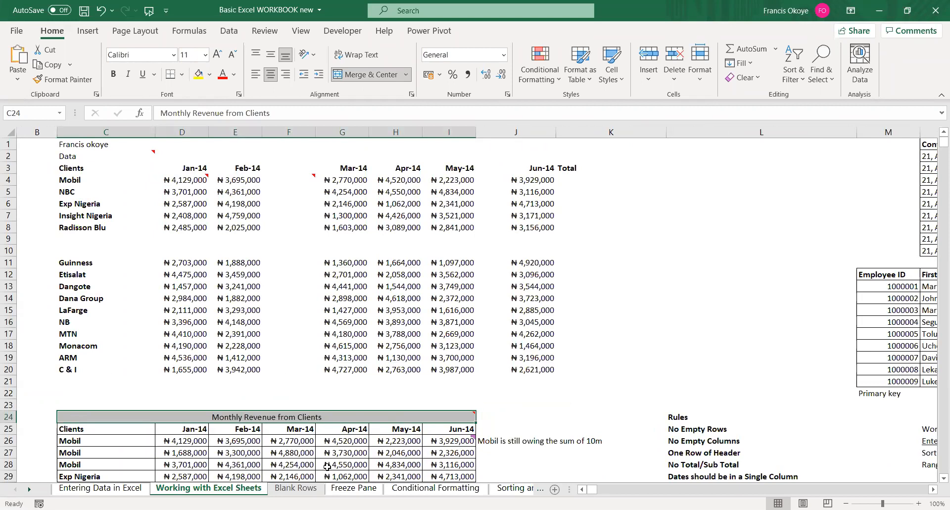
pyautogui.moveTo(336, 419)
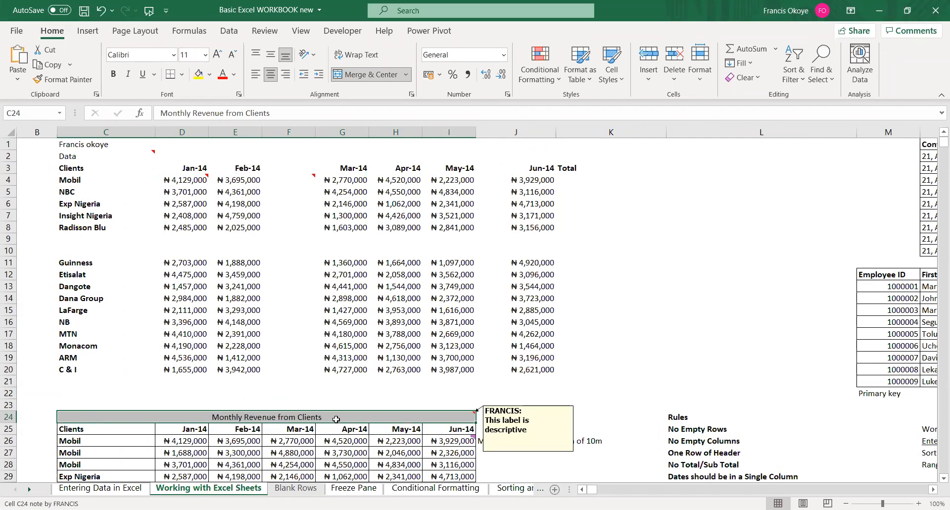
pyautogui.doubleClick(337, 418)
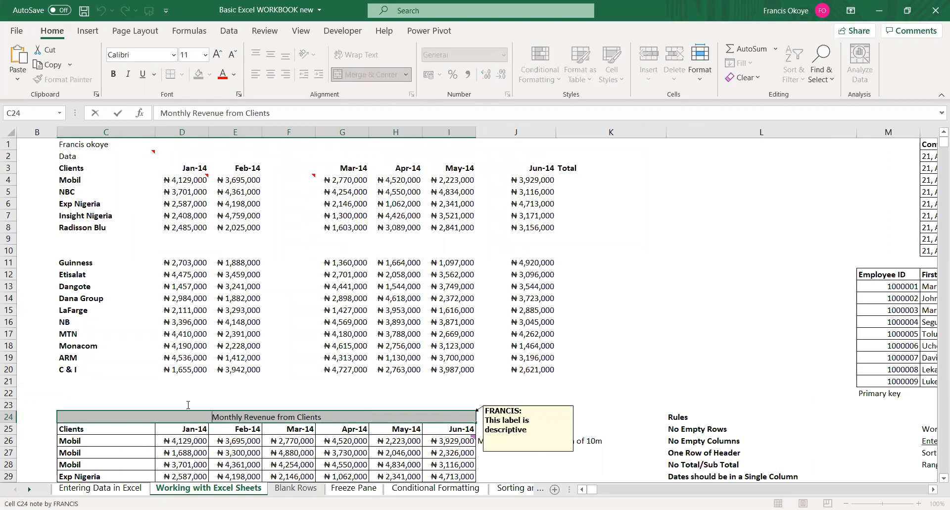
pyautogui.doubleClick(324, 418)
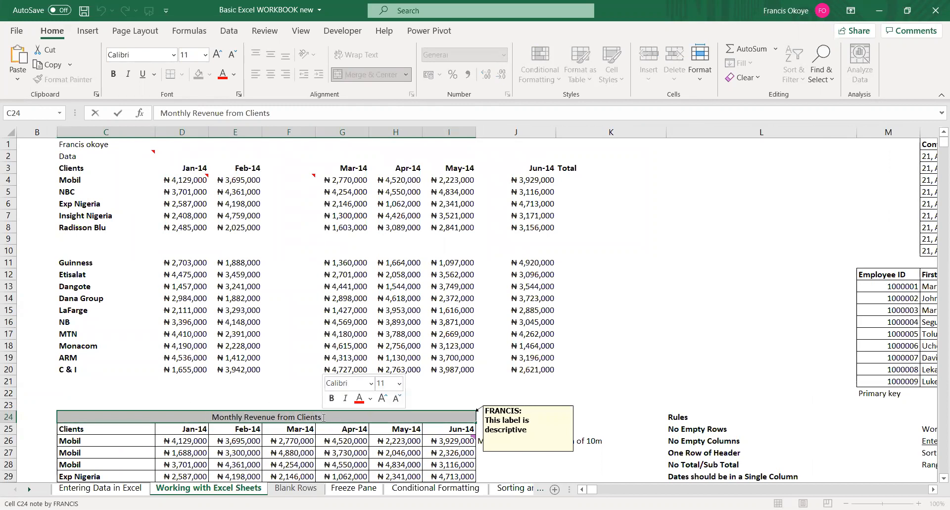
pyautogui.click(690, 302)
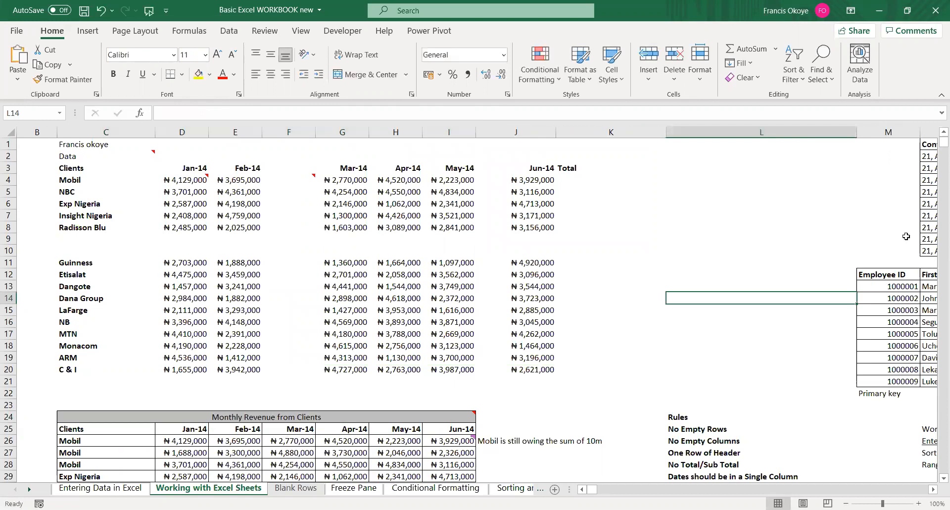
# Go back to the upper employee table and move along its header row to Phone Number in R1
pyautogui.click(929, 228)
pyautogui.press('Up')
pyautogui.press('Up')
pyautogui.press('Up')
pyautogui.press('Up')
pyautogui.press('Up')
pyautogui.press('Up')
pyautogui.press('Up')
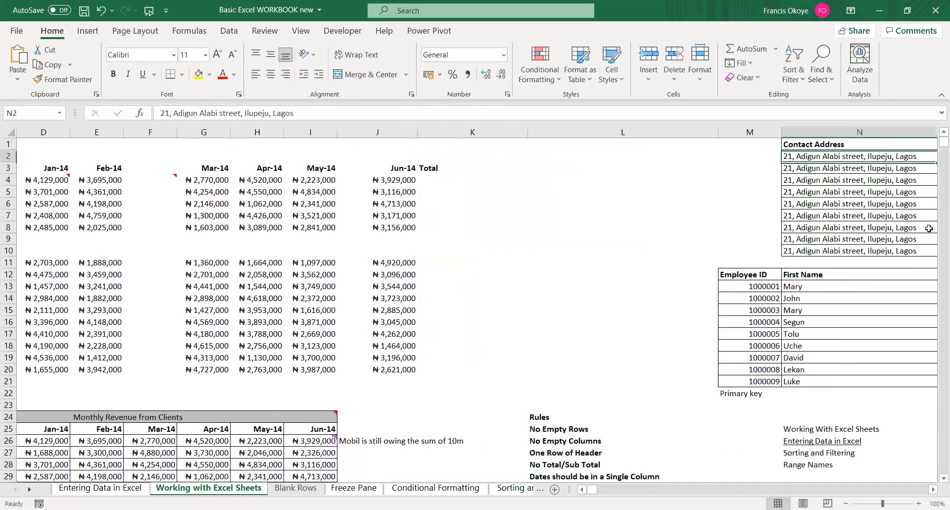
pyautogui.press('Right')
pyautogui.press('Right')
pyautogui.press('Right')
pyautogui.press('Right')
pyautogui.press('Right')
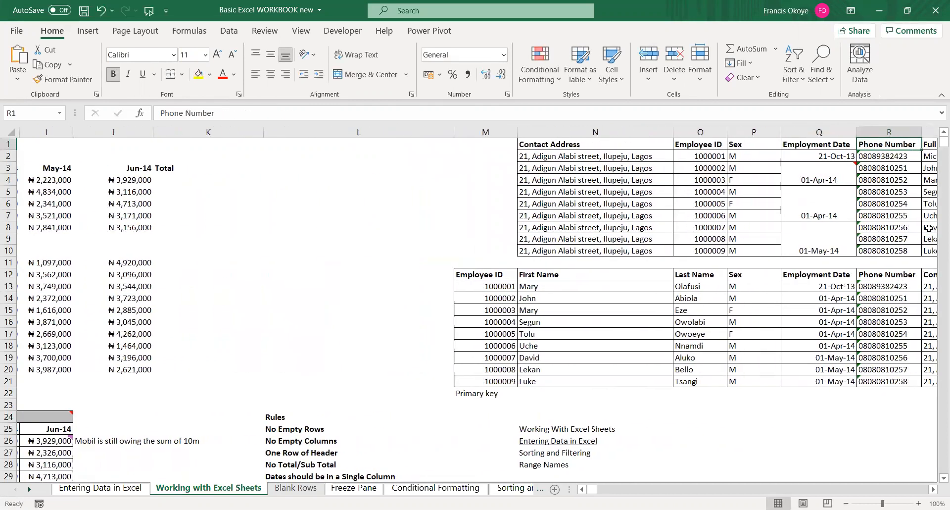
pyautogui.press('Left')
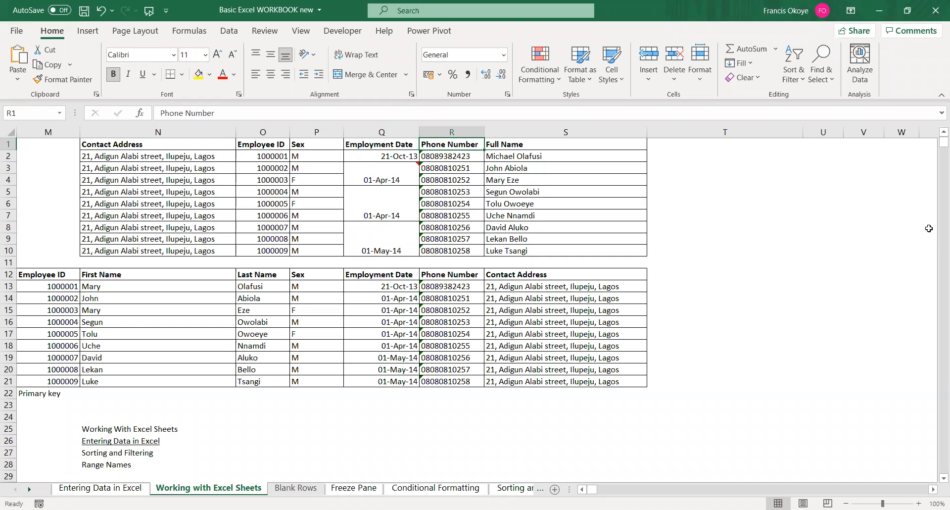
# Read the note on the merged Employment Date cell Q3 and inspect the merged cell spanning rows 5 to 7
pyautogui.click(389, 181)
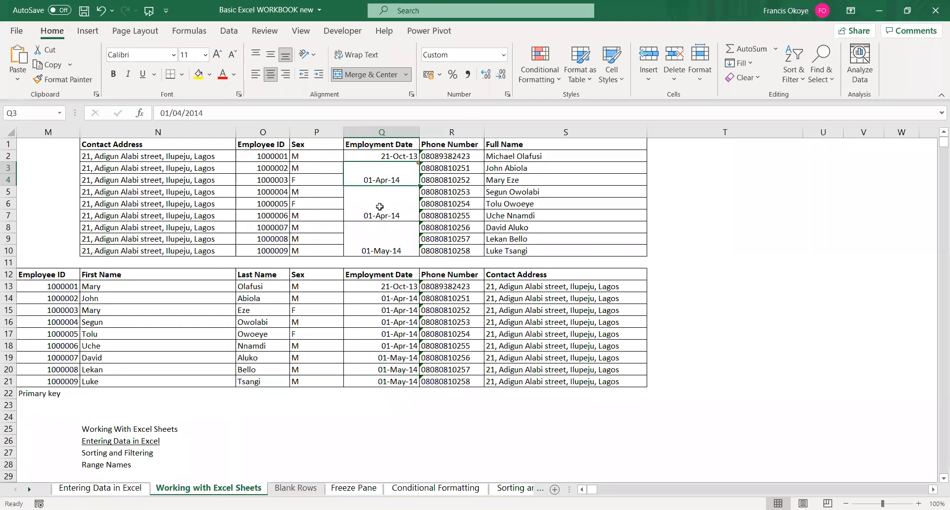
pyautogui.moveTo(380, 172)
pyautogui.doubleClick(370, 177)
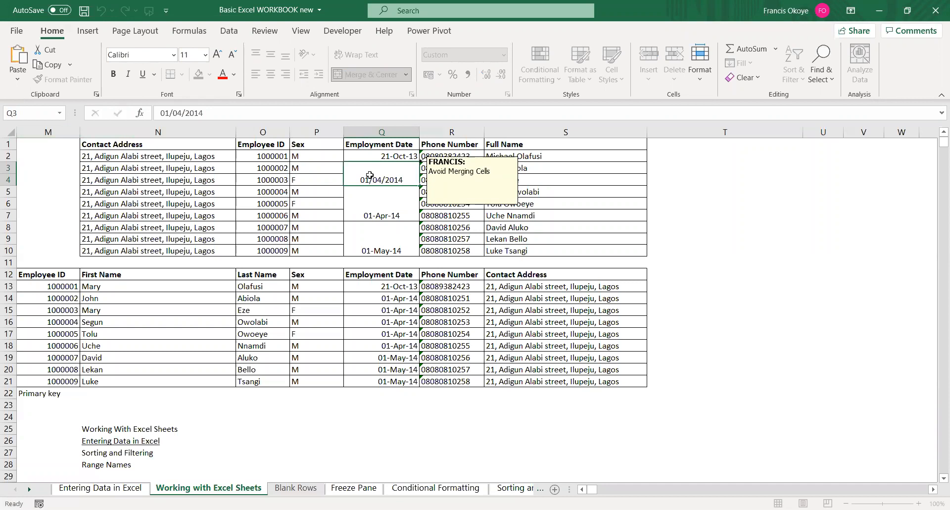
pyautogui.press('Escape')
pyautogui.click(374, 203)
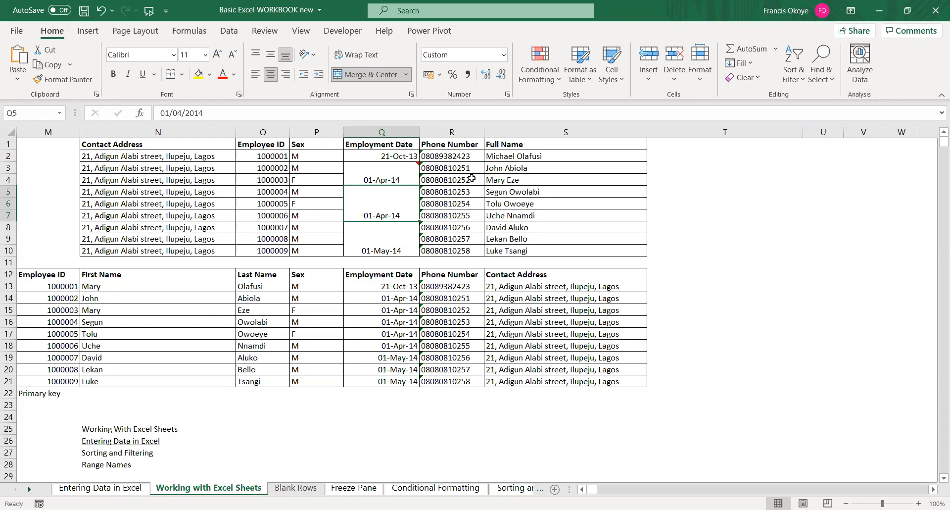
# Hide the empty columns U and W beyond the employee tables
pyautogui.click(749, 179)
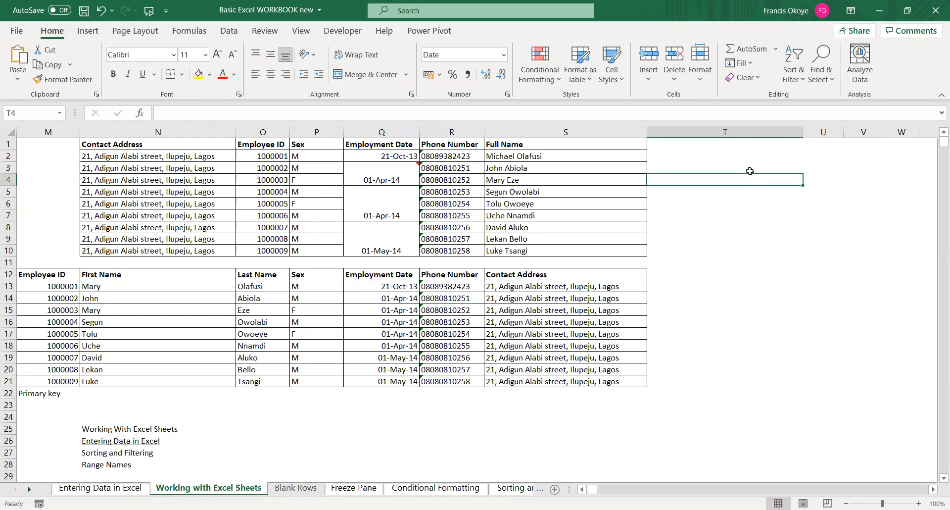
pyautogui.click(823, 131)
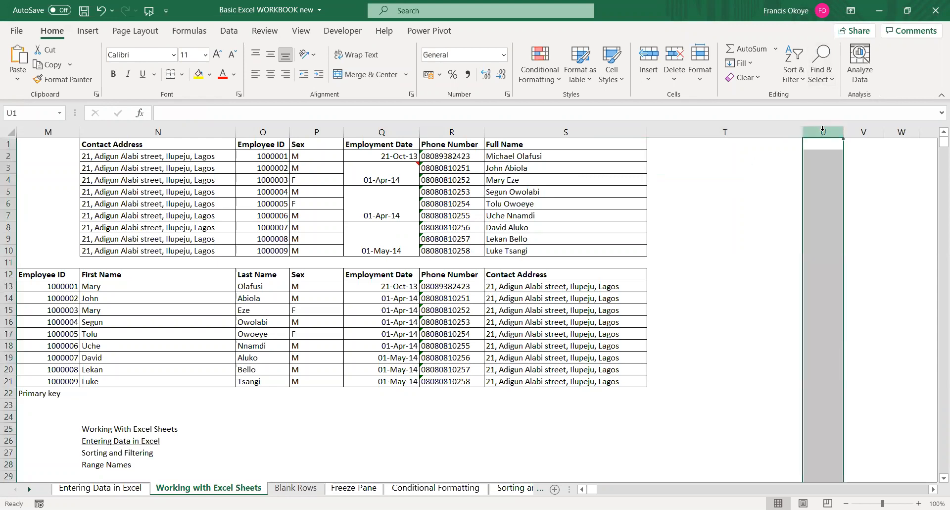
pyautogui.rightClick(823, 130)
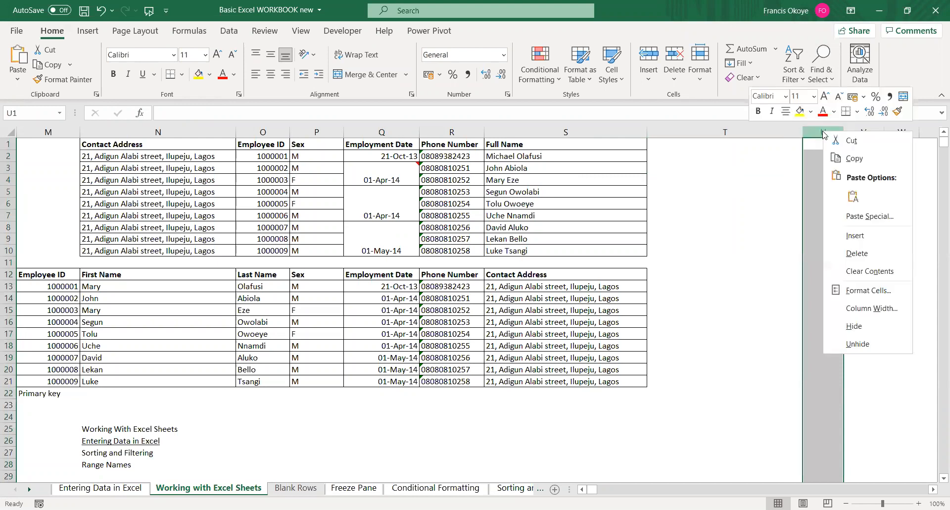
pyautogui.click(811, 129)
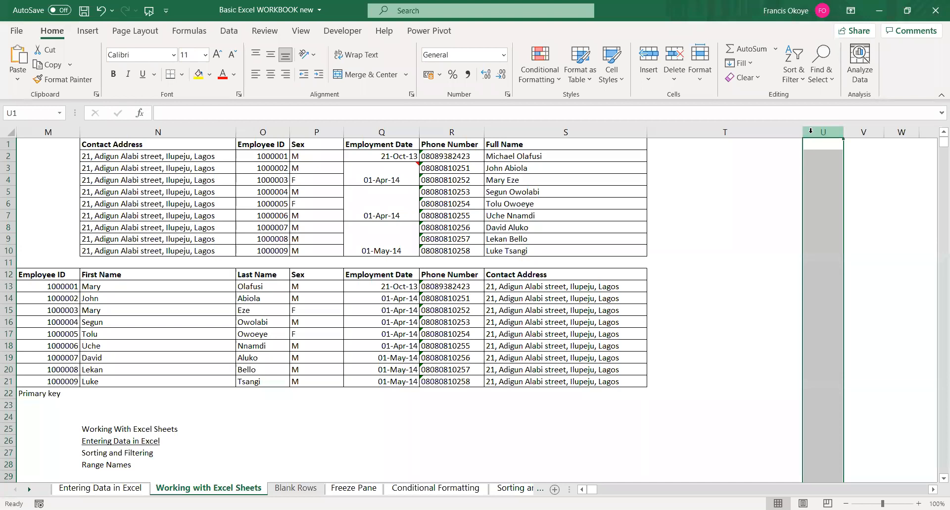
pyautogui.rightClick(811, 133)
pyautogui.click(843, 328)
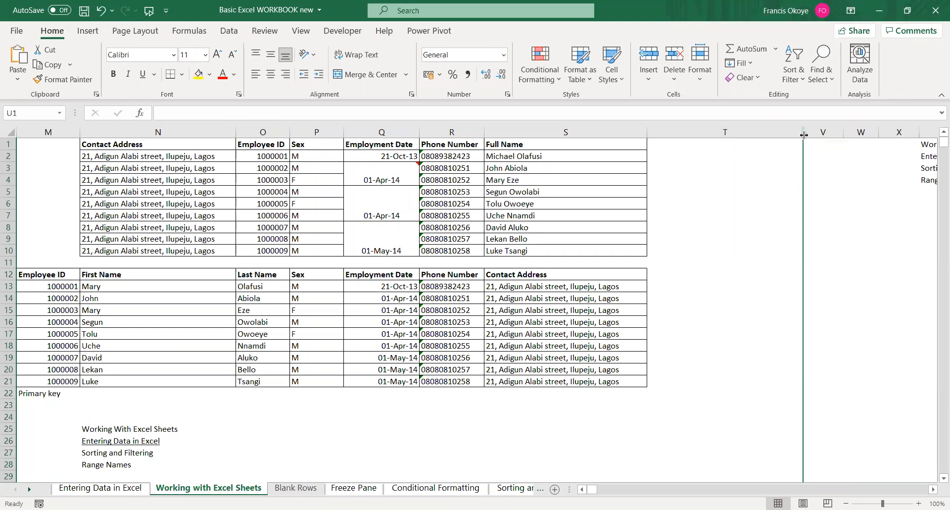
pyautogui.click(862, 132)
pyautogui.rightClick(861, 130)
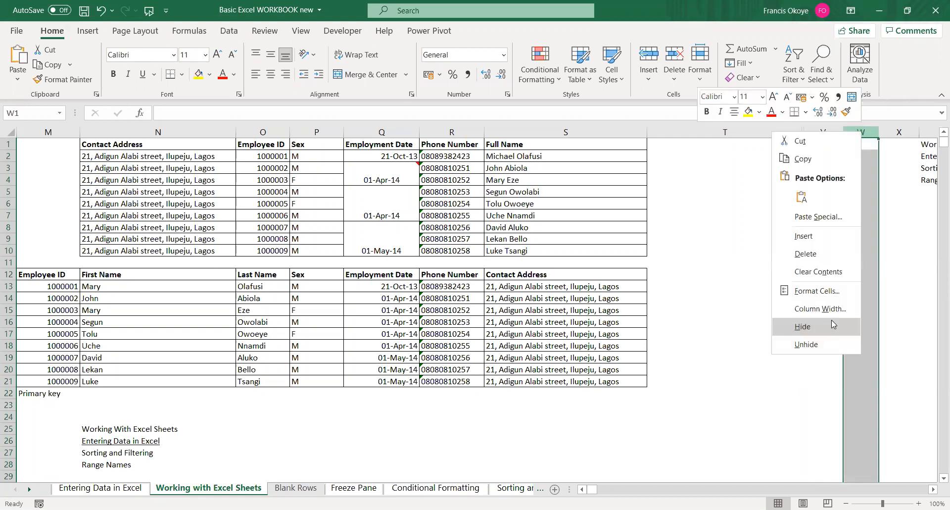
pyautogui.click(830, 320)
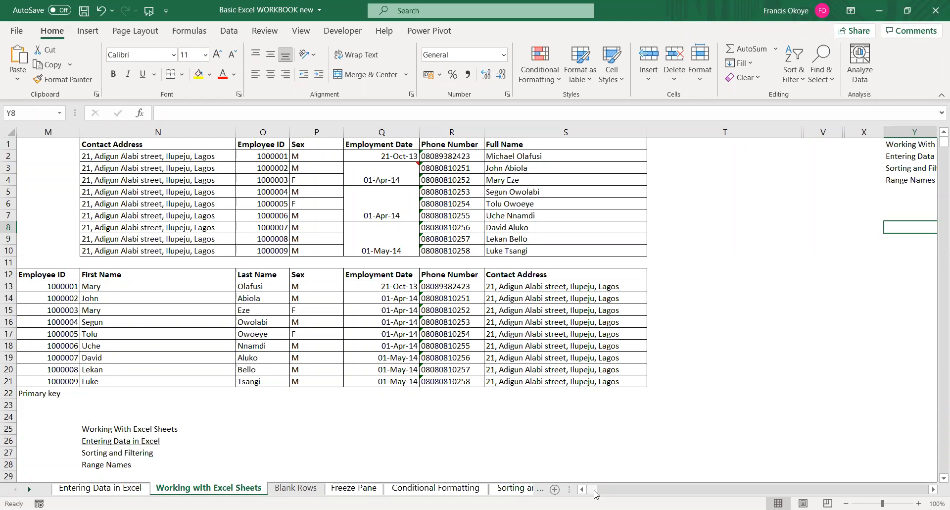
# Hide column L, which holds the Rules list between the client and employee tables
pyautogui.moveTo(596, 494); pyautogui.dragTo(592, 490)
pyautogui.click(626, 228)
pyautogui.click(751, 132)
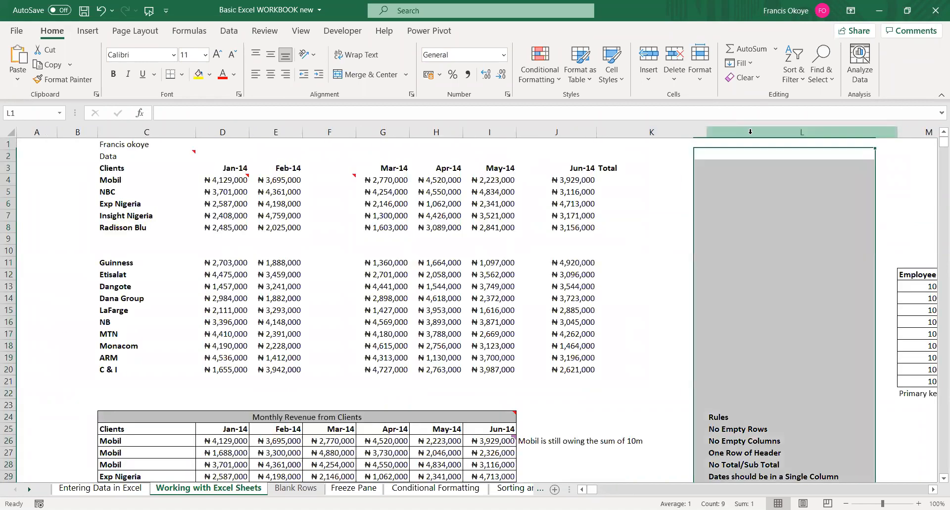
pyautogui.rightClick(751, 132)
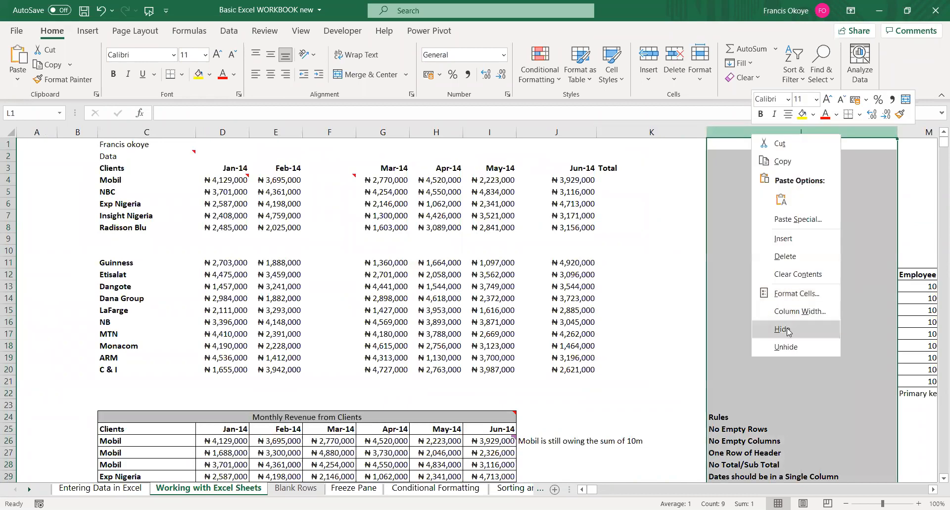
pyautogui.click(789, 329)
pyautogui.click(710, 216)
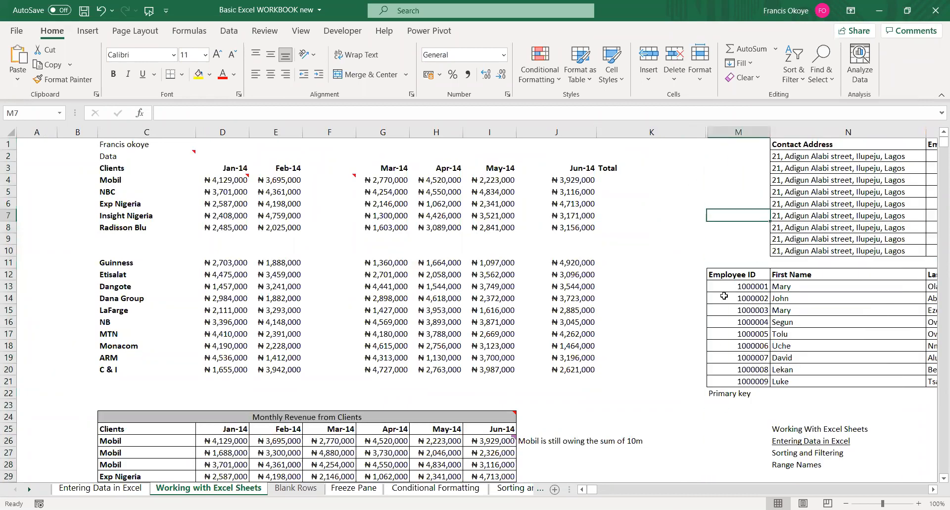
# Conceal the text in column N by setting its font colour to white
pyautogui.click(792, 132)
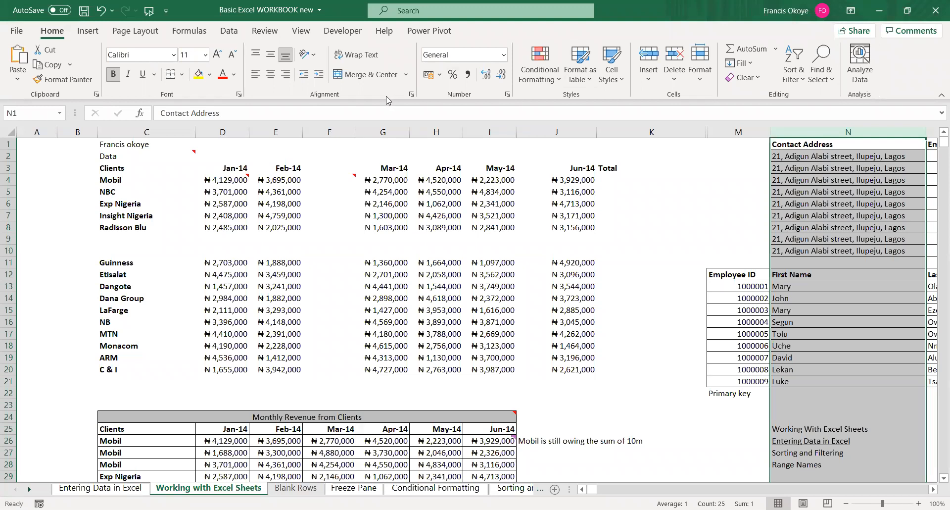
pyautogui.click(235, 75)
pyautogui.click(222, 125)
pyautogui.click(574, 203)
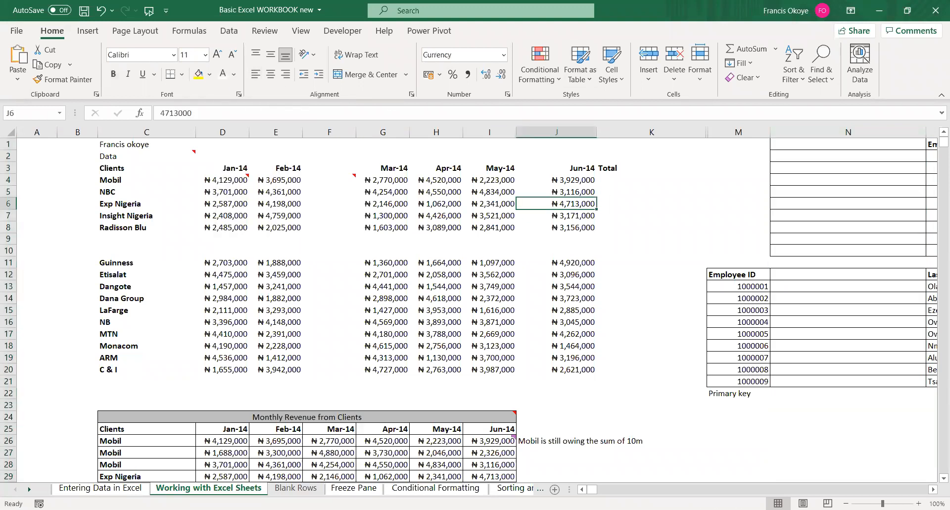
pyautogui.click(741, 465)
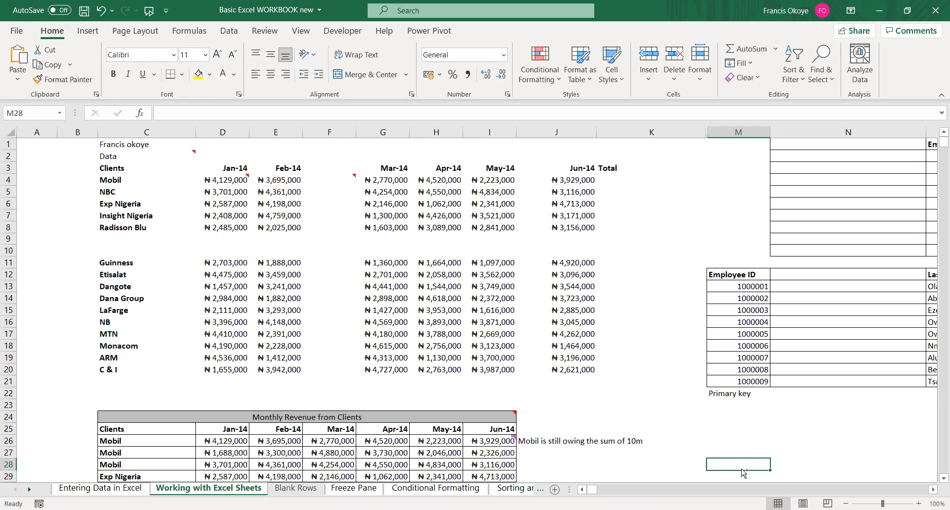
# Undo the white font in column N and the hiding of columns L and W
pyautogui.hotkey('ctrl', 'z')
pyautogui.hotkey('ctrl', 'z')
pyautogui.hotkey('ctrl', 'z')
pyautogui.hotkey('ctrl', 'z')
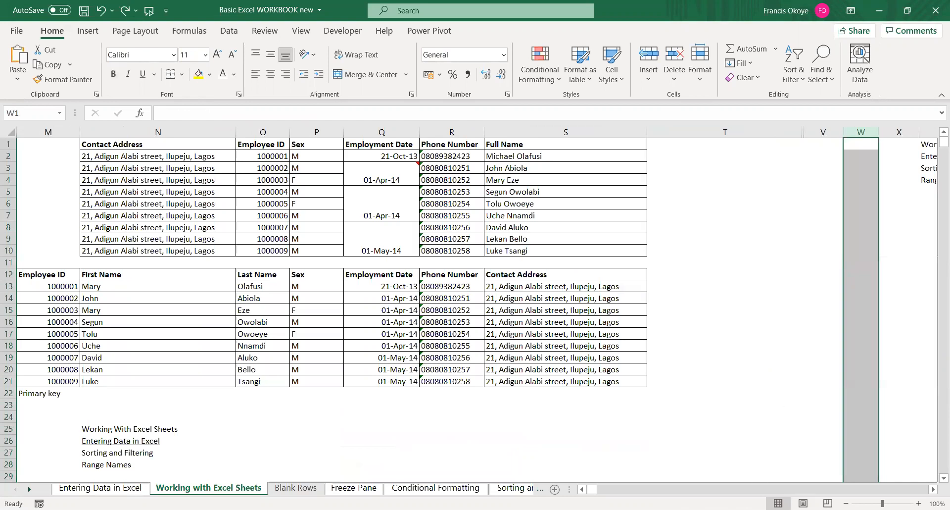
# Hide column P, which holds the Sex data in the employee tables
pyautogui.click(309, 132)
pyautogui.rightClick(309, 133)
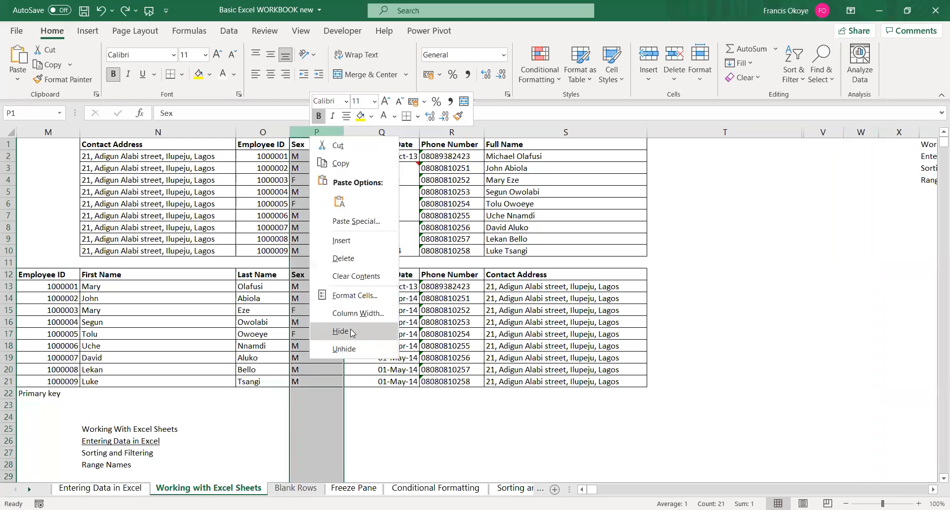
pyautogui.click(353, 330)
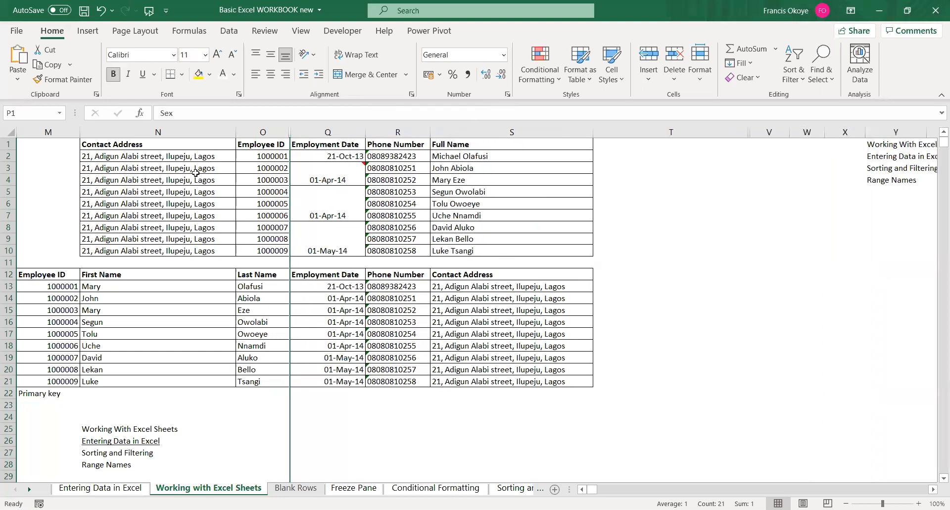
# Set the font colour of the whole column N to white so its text blends into the background
pyautogui.click(154, 128)
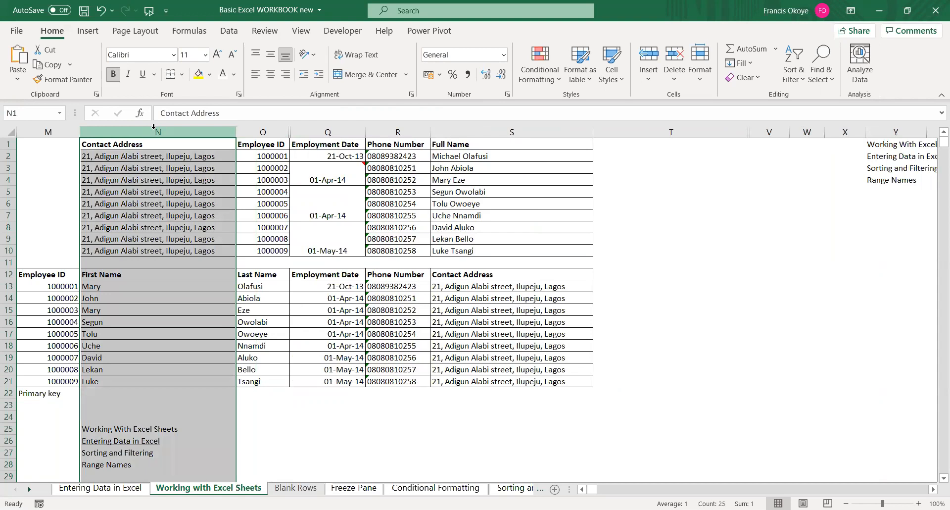
pyautogui.click(234, 76)
pyautogui.click(221, 125)
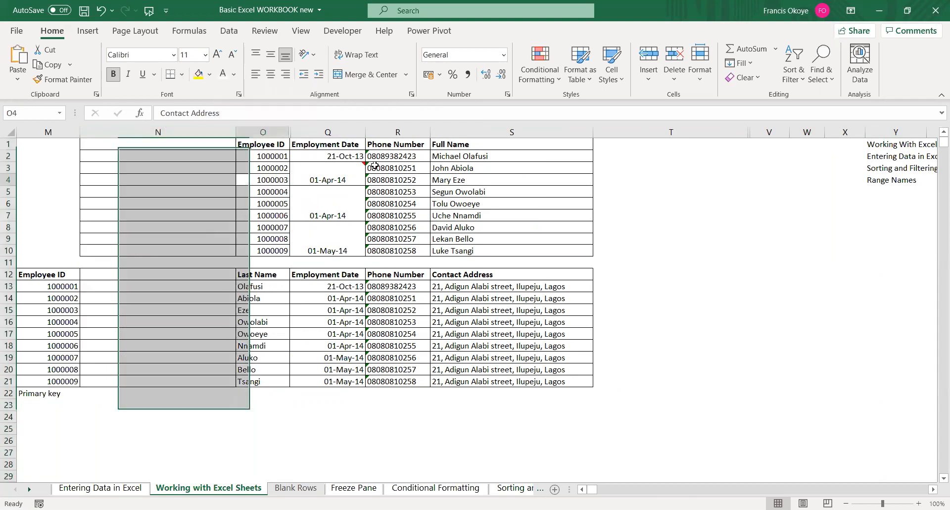
pyautogui.click(632, 286)
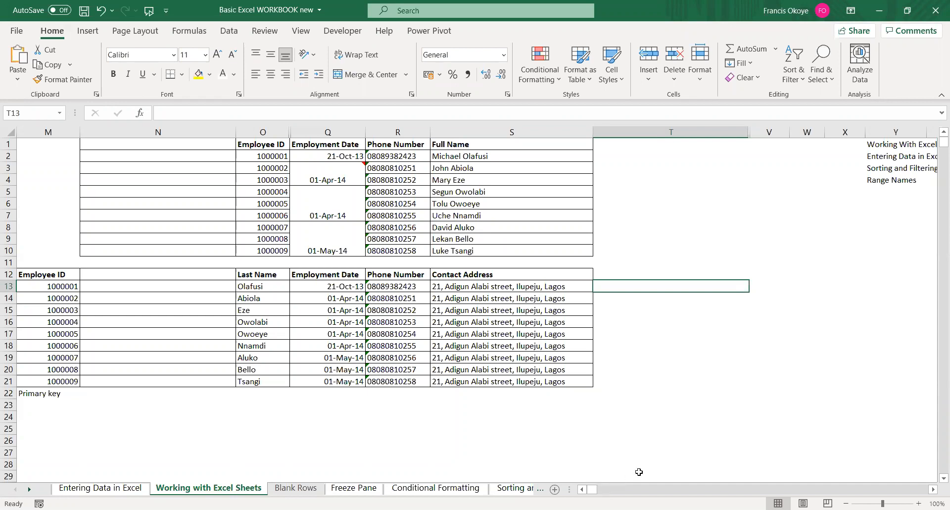
pyautogui.click(256, 74)
# Unhide all hidden columns across the entire worksheet
pyautogui.click(583, 489)
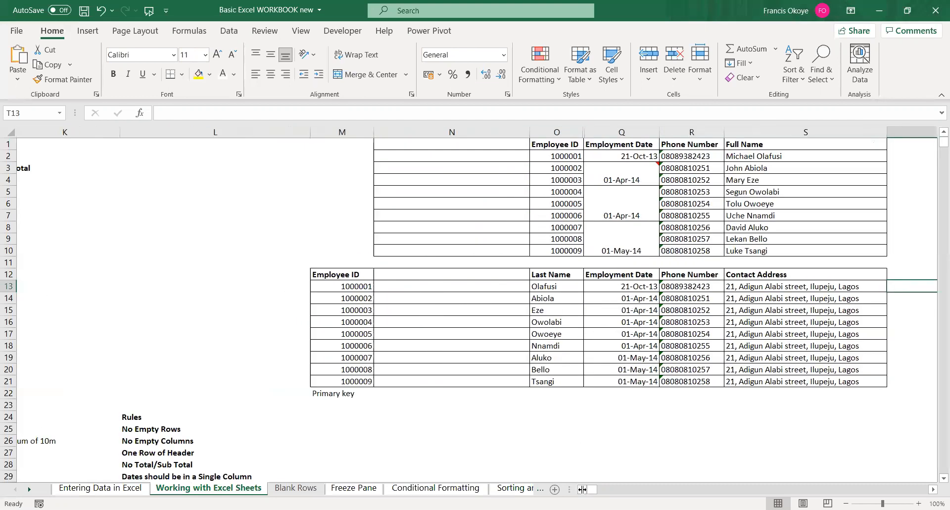
pyautogui.click(583, 489)
pyautogui.moveTo(583, 489); pyautogui.dragTo(582, 489)
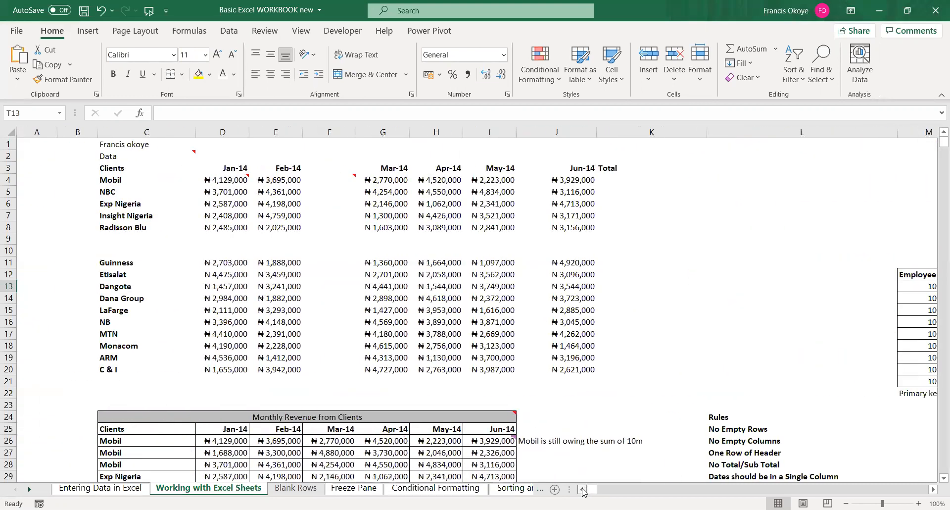
pyautogui.click(10, 132)
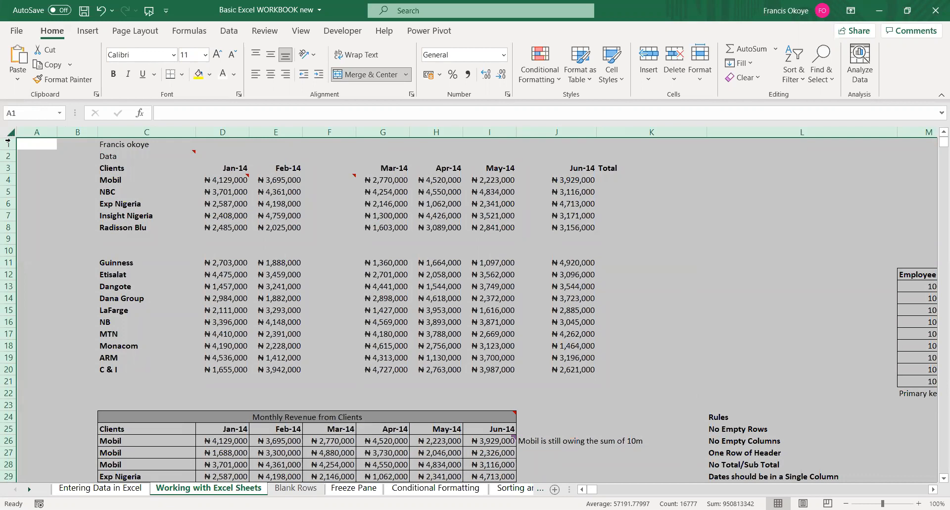
pyautogui.rightClick(34, 130)
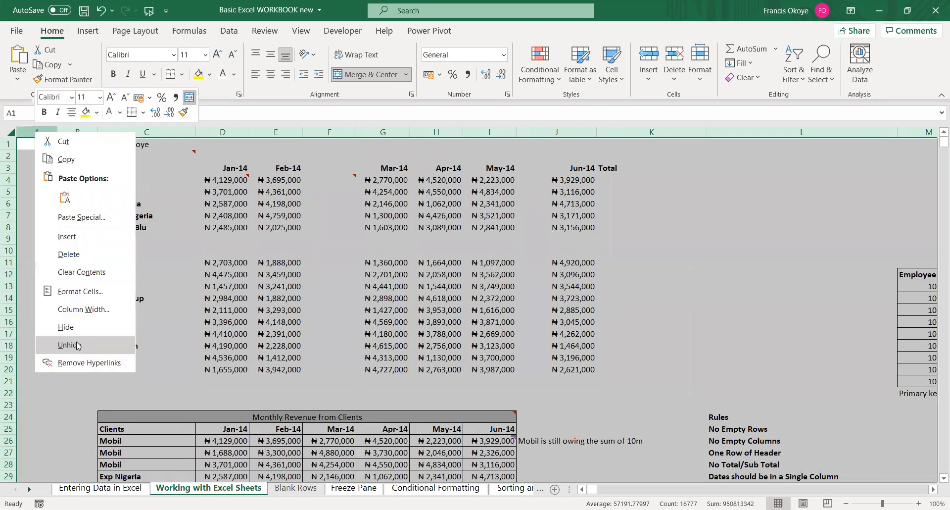
pyautogui.click(77, 345)
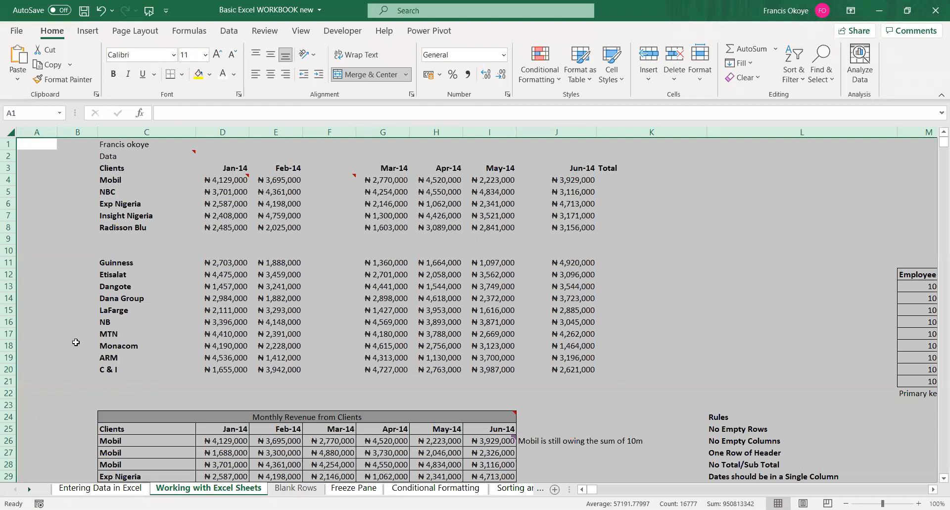
# Set the font colour of the entire worksheet to Automatic and deselect the cells
pyautogui.click(235, 78)
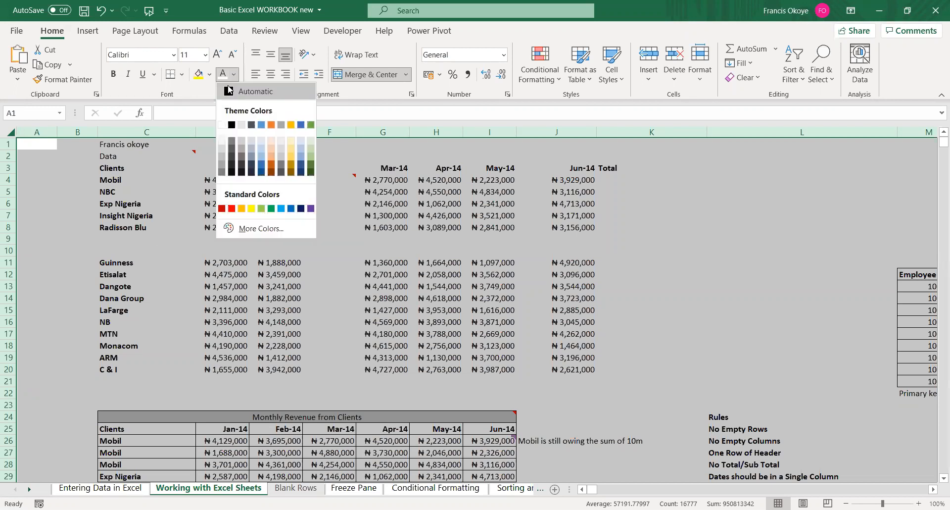
pyautogui.click(229, 90)
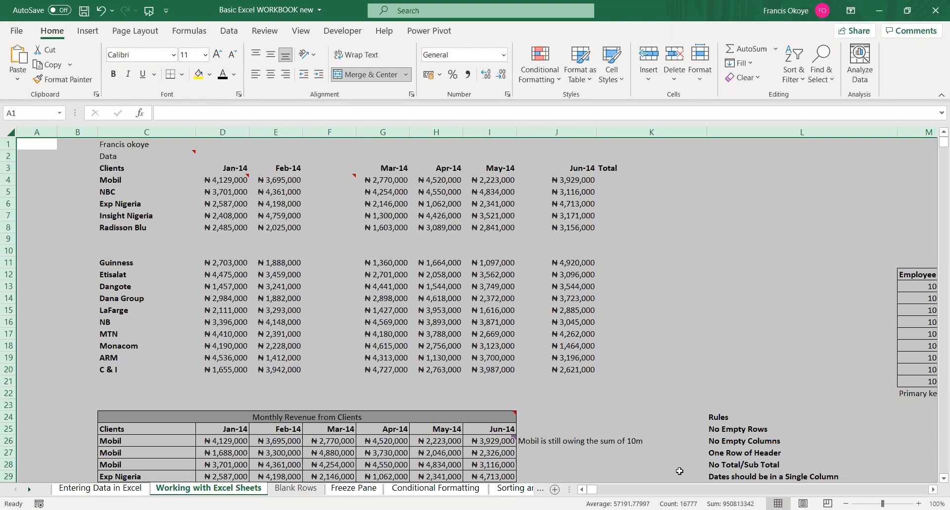
pyautogui.moveTo(592, 492); pyautogui.dragTo(575, 493)
pyautogui.click(691, 264)
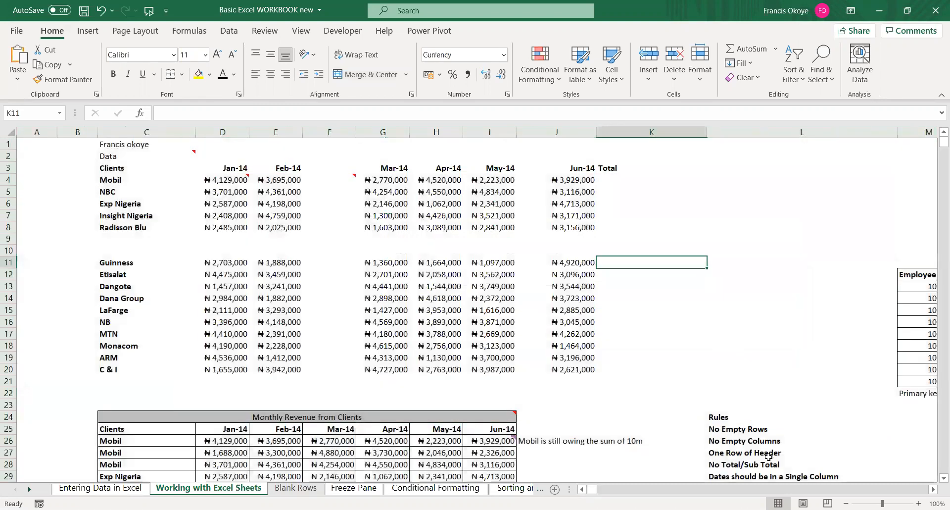
# Examine the employee tables for the restored columns and the text in column N, and return to the client tables
pyautogui.click(933, 489)
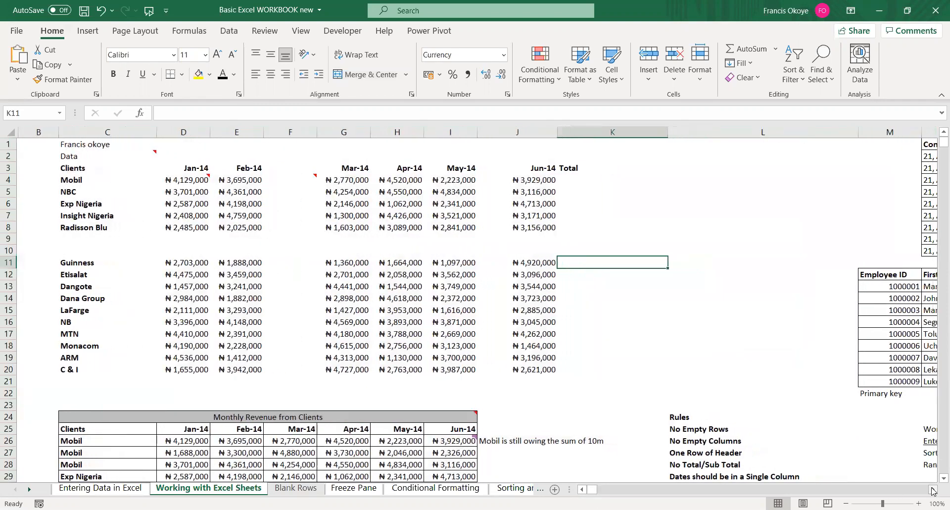
pyautogui.click(933, 489)
pyautogui.click(933, 489)
pyautogui.click(933, 489)
pyautogui.click(933, 489)
pyautogui.click(933, 489)
pyautogui.click(933, 489)
pyautogui.click(933, 489)
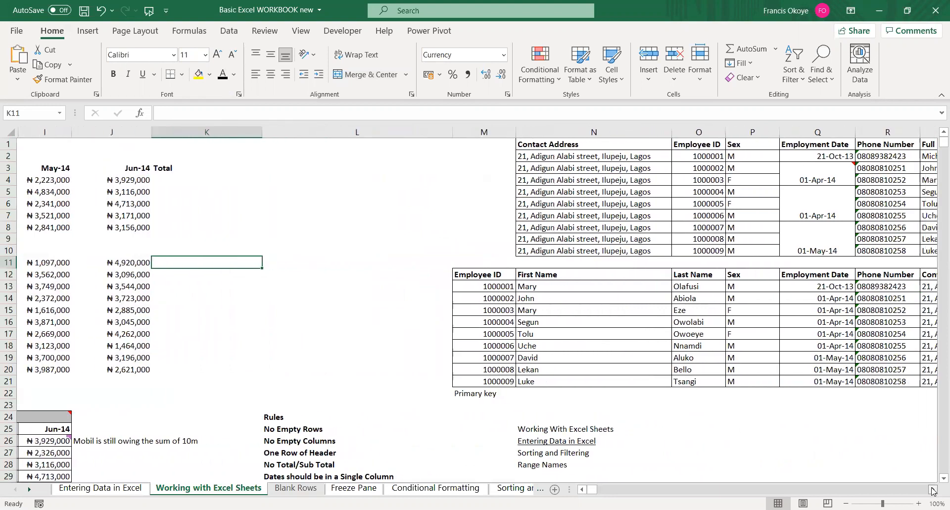
pyautogui.click(933, 489)
pyautogui.click(933, 489)
pyautogui.click(933, 489)
pyautogui.click(933, 489)
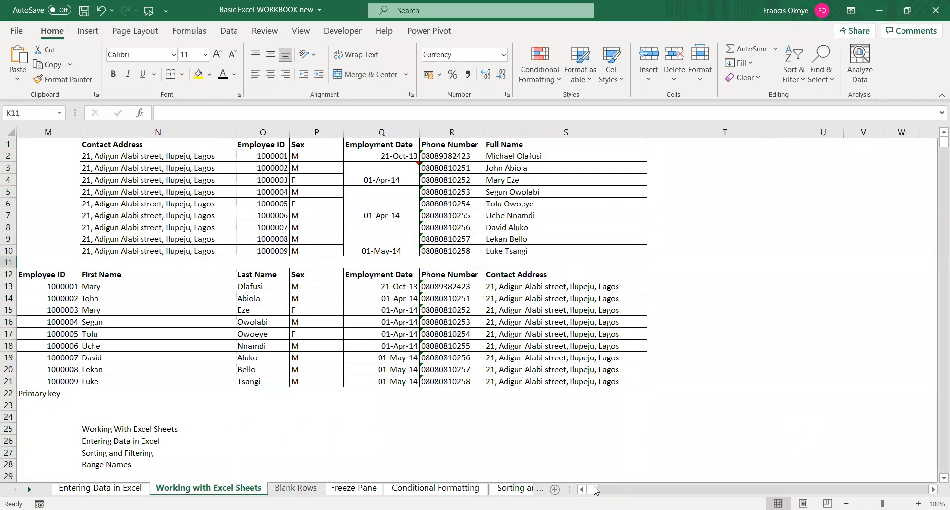
pyautogui.moveTo(596, 490); pyautogui.dragTo(578, 486)
pyautogui.click(384, 275)
pyautogui.click(324, 259)
pyautogui.click(241, 252)
pyautogui.click(194, 252)
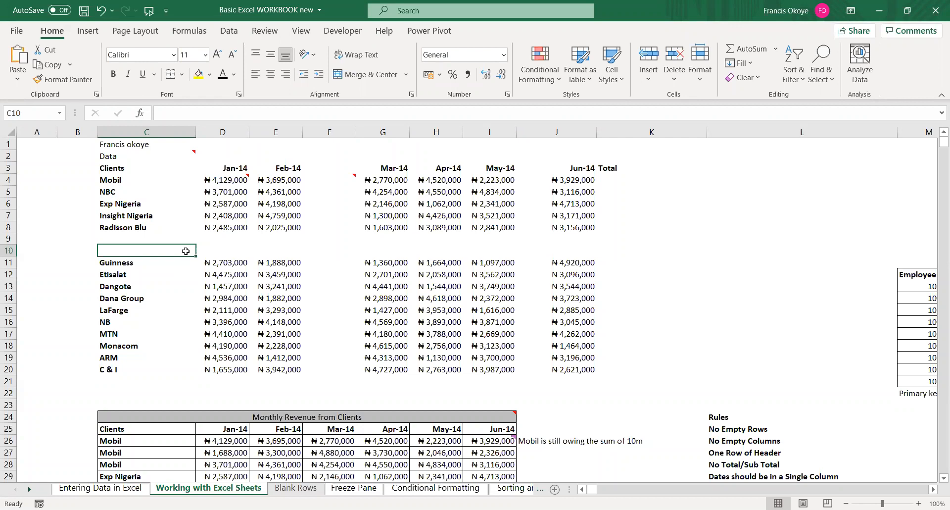
# Switch to the Entering Data in Excel sheet and view its available tab colour options without choosing one
pyautogui.click(83, 490)
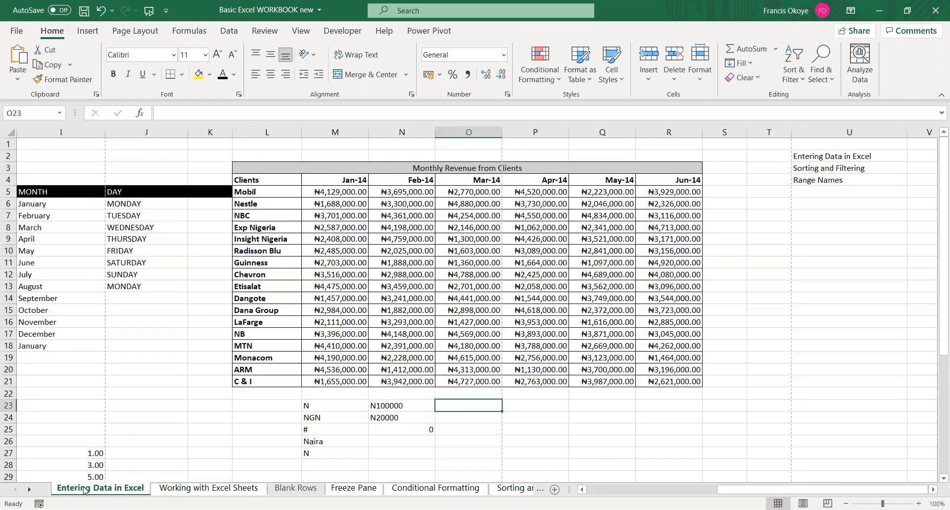
pyautogui.rightClick(84, 489)
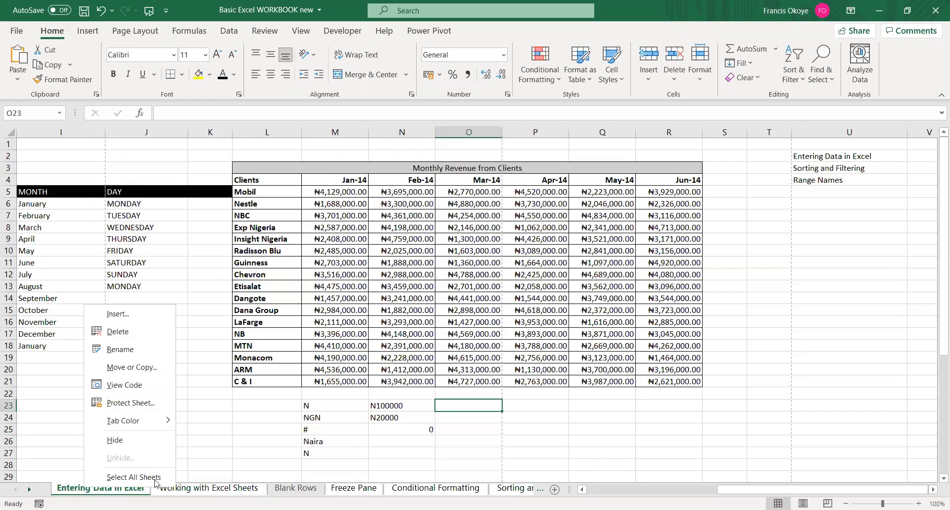
pyautogui.moveTo(159, 425)
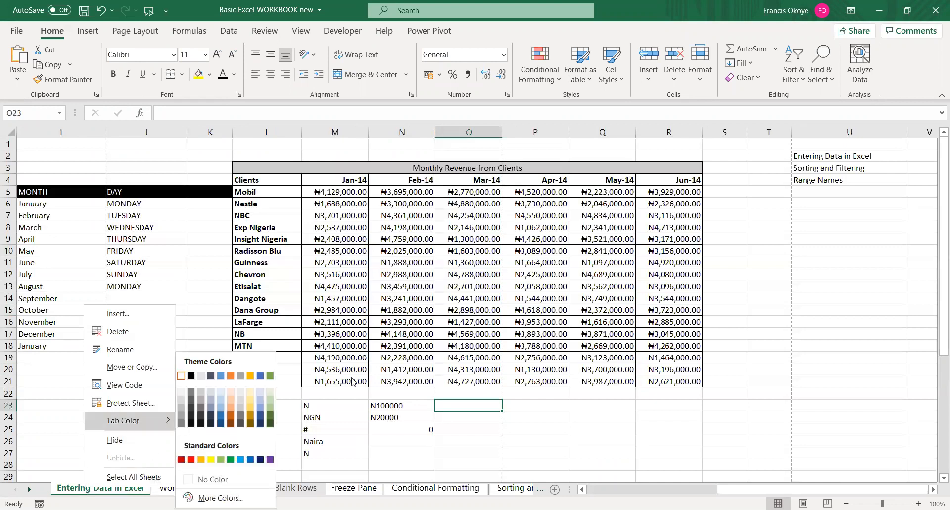
pyautogui.click(99, 490)
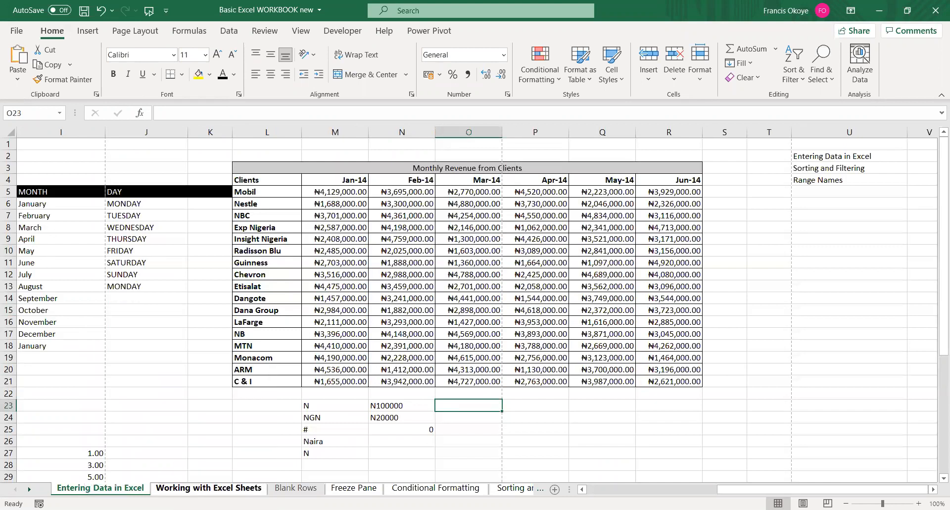
# Browse the Working with Excel Sheets and Freeze Pane sheets, and return to Entering Data in Excel
pyautogui.click(213, 490)
pyautogui.click(356, 488)
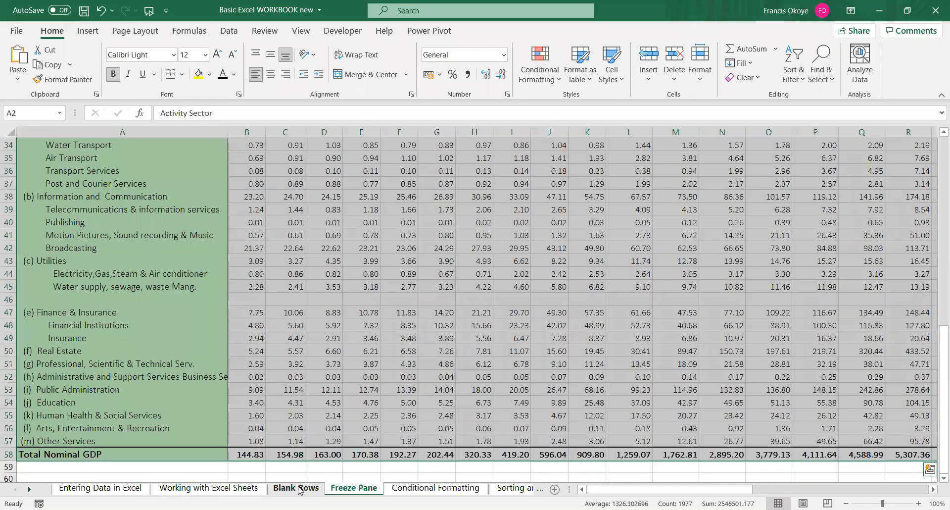
pyautogui.hotkey('ctrl', 'pageup')
pyautogui.hotkey('ctrl', 'pageup')
pyautogui.hotkey('ctrl', 'pageup')
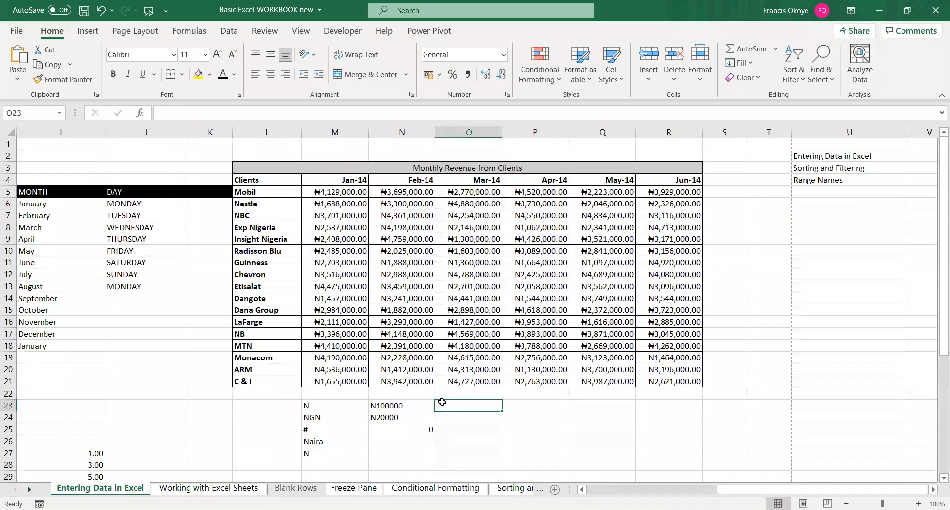
# Insert a new blank worksheet directly after the Entering Data in Excel sheet
pyautogui.click(555, 489)
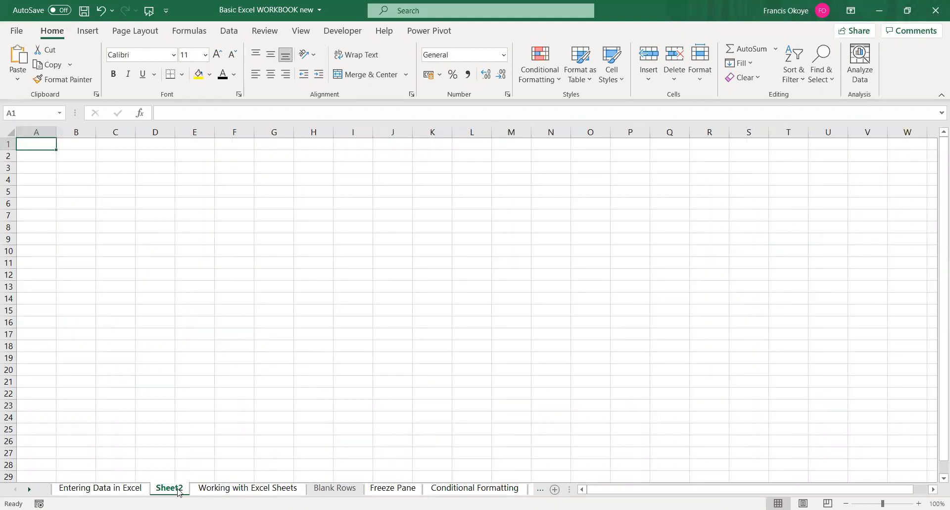
pyautogui.click(209, 463)
pyautogui.click(116, 488)
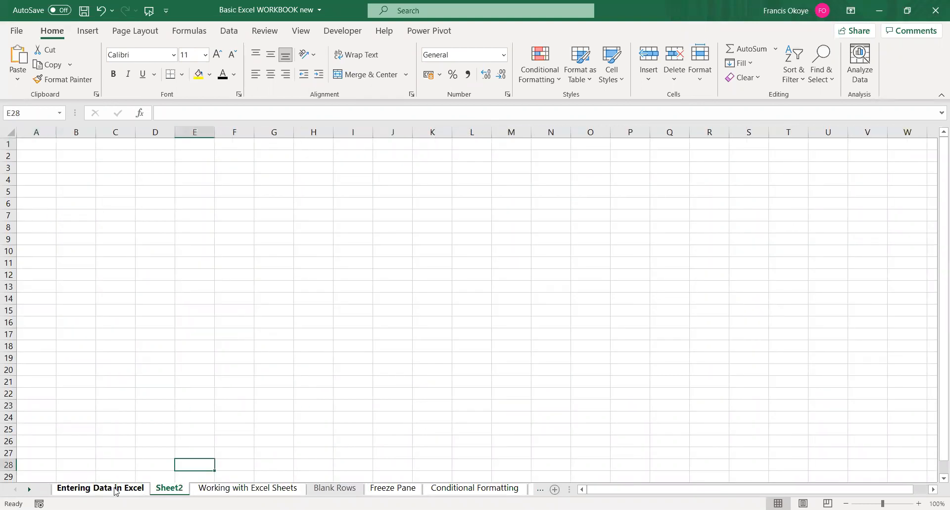
pyautogui.click(169, 488)
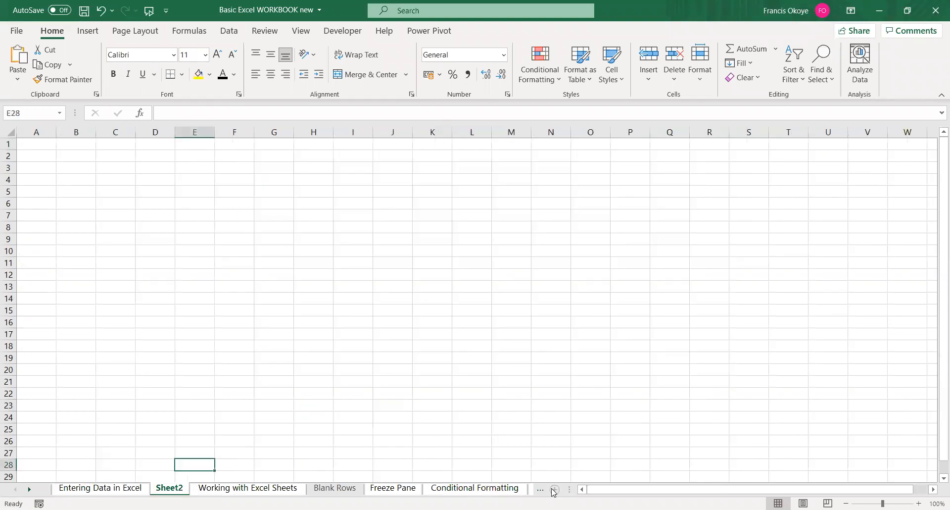
# Insert a second blank worksheet after Sheet2 and go back to Sheet2
pyautogui.click(555, 489)
pyautogui.click(188, 465)
pyautogui.click(168, 487)
pyautogui.click(208, 489)
pyautogui.click(160, 488)
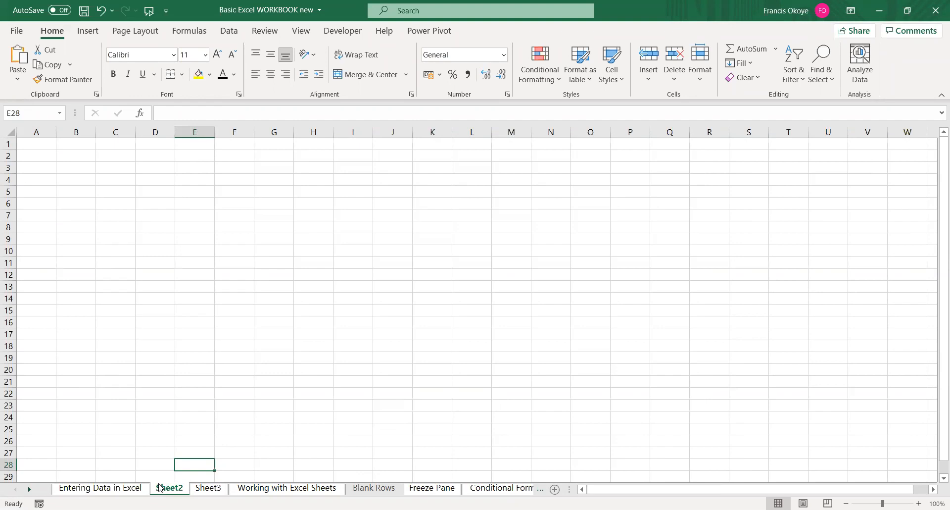
# Rename Sheet2 as Report
pyautogui.click(199, 474)
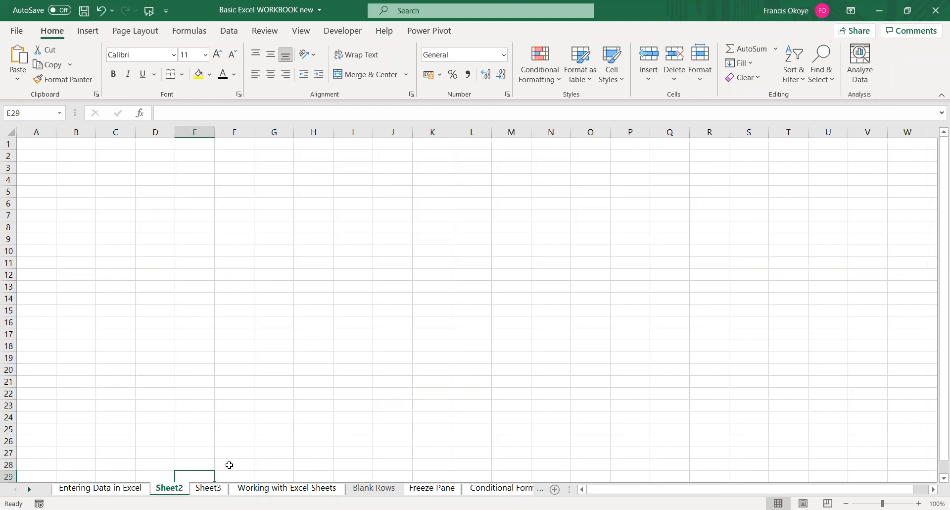
pyautogui.doubleClick(173, 488)
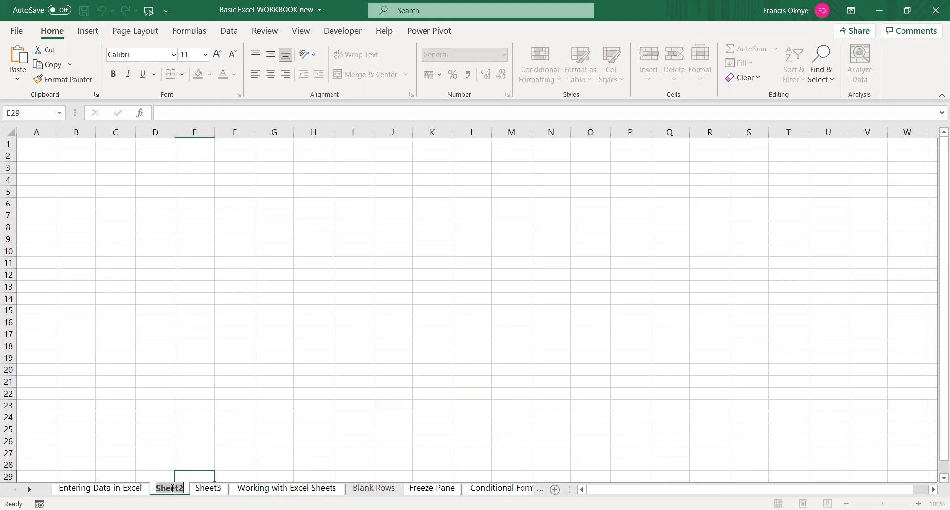
pyautogui.write('Report')
pyautogui.press('Return')
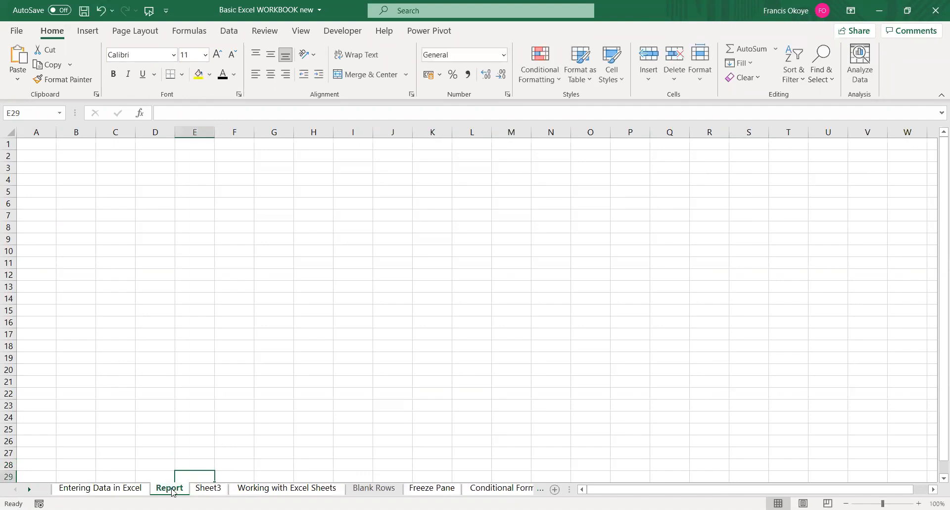
# Rename Sheet3 as Analysis
pyautogui.doubleClick(208, 488)
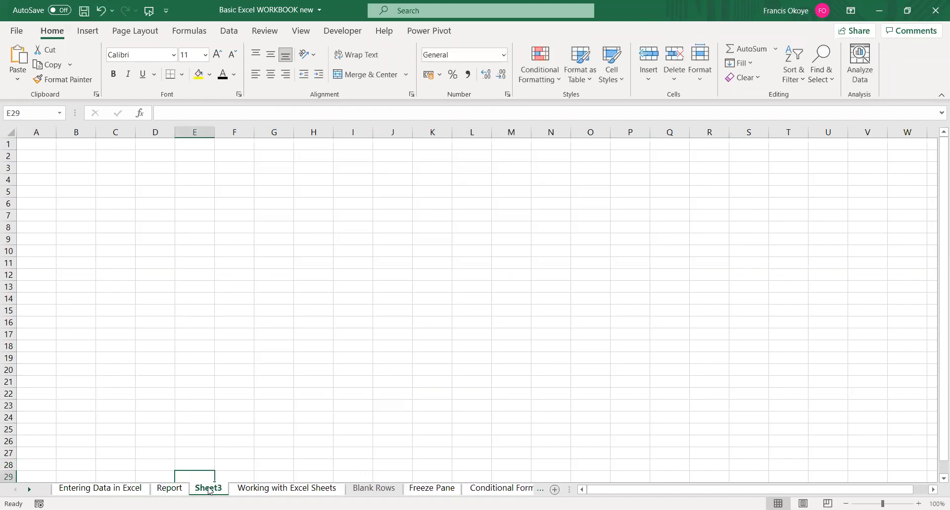
pyautogui.doubleClick(208, 487)
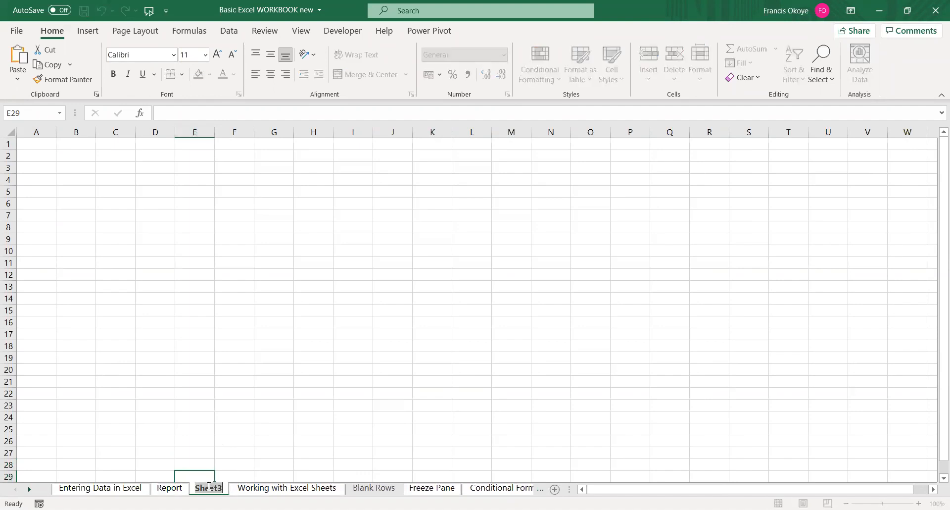
pyautogui.write('Analysis')
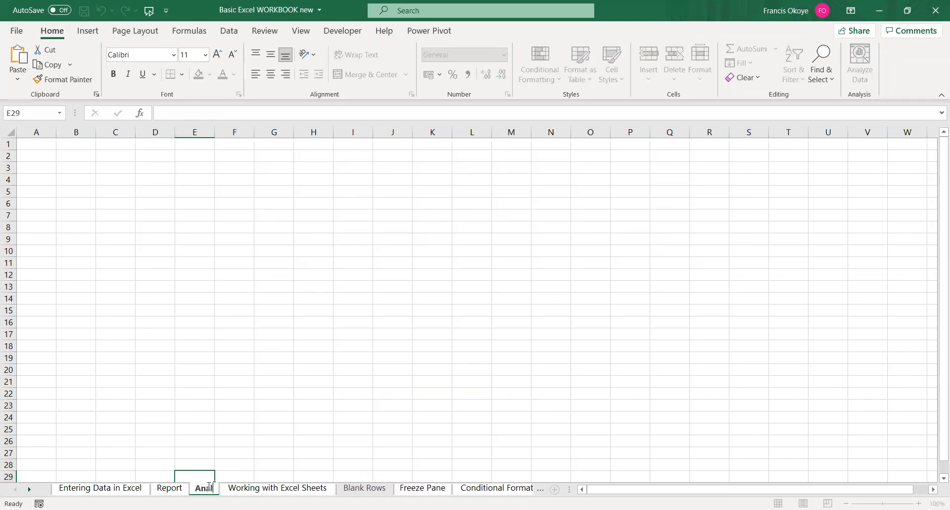
pyautogui.press('Return')
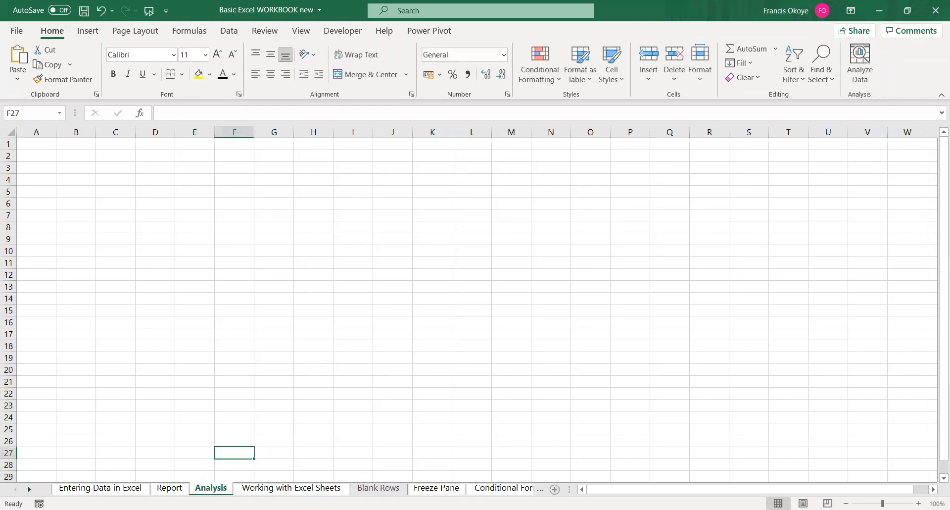
# Look through the Report, Analysis and Entering Data in Excel worksheets by switching between them
pyautogui.click(174, 489)
pyautogui.click(205, 490)
pyautogui.click(115, 489)
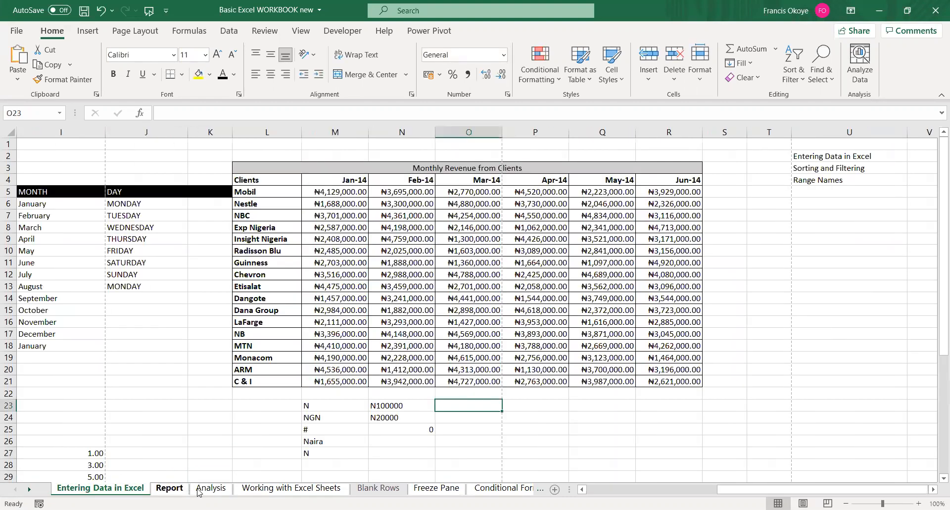
pyautogui.click(210, 489)
pyautogui.click(100, 488)
pyautogui.click(169, 488)
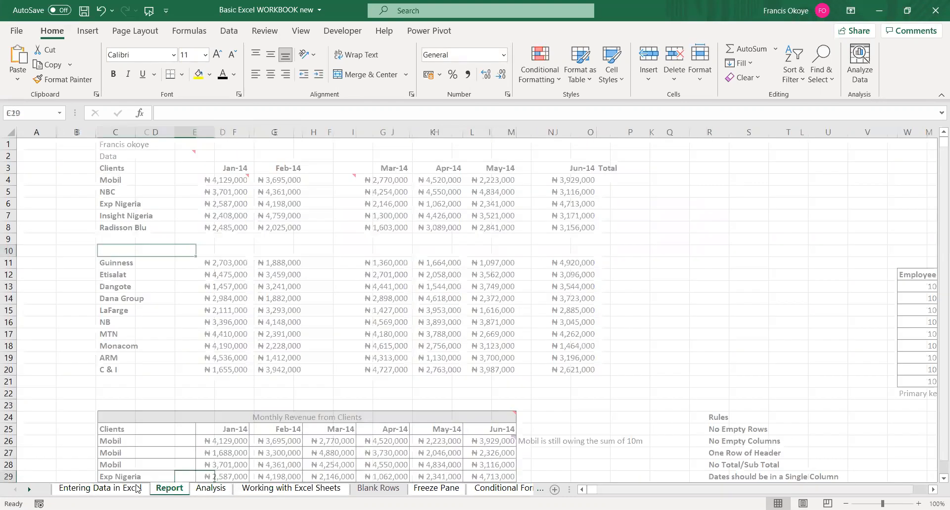
pyautogui.click(211, 489)
pyautogui.click(161, 490)
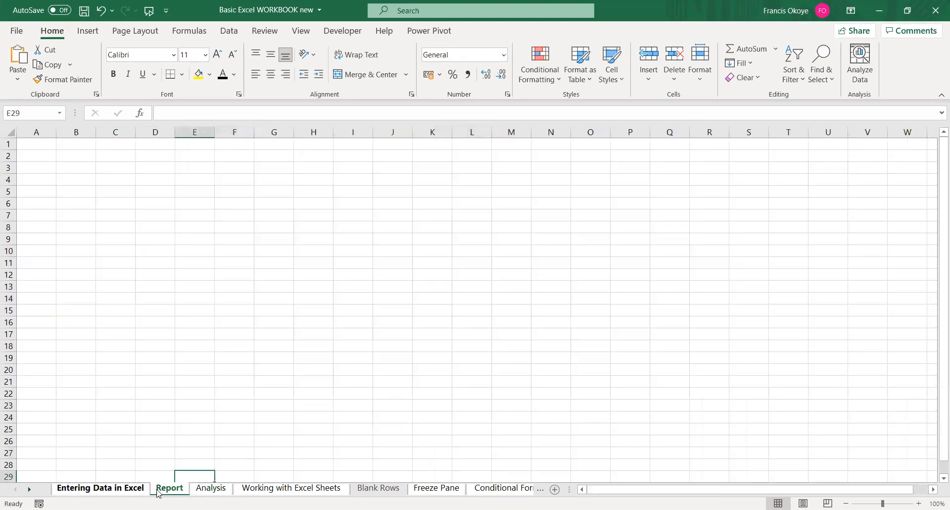
pyautogui.doubleClick(168, 489)
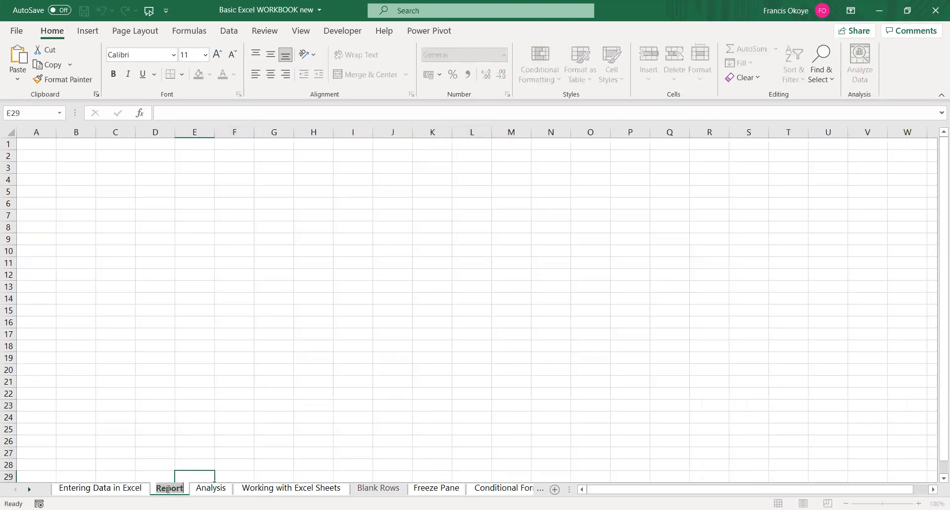
pyautogui.press('Return')
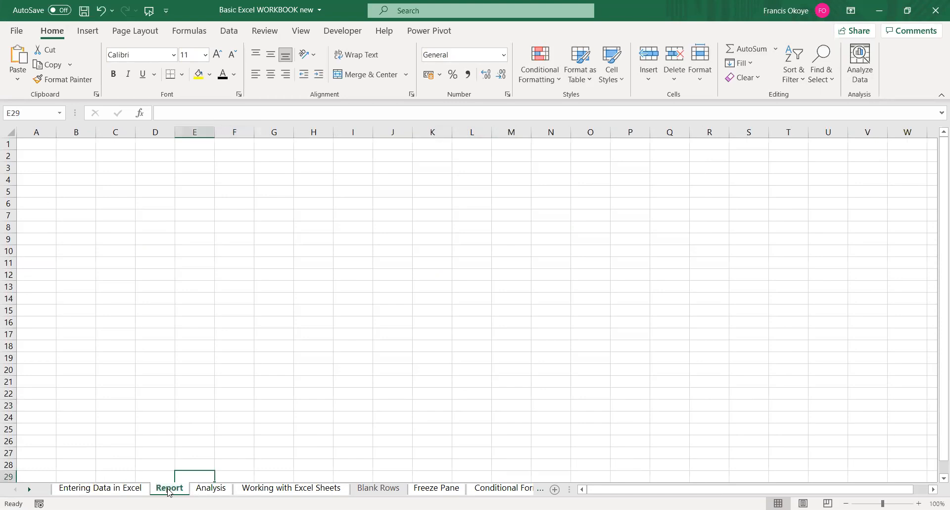
pyautogui.press('Up')
pyautogui.press('Up')
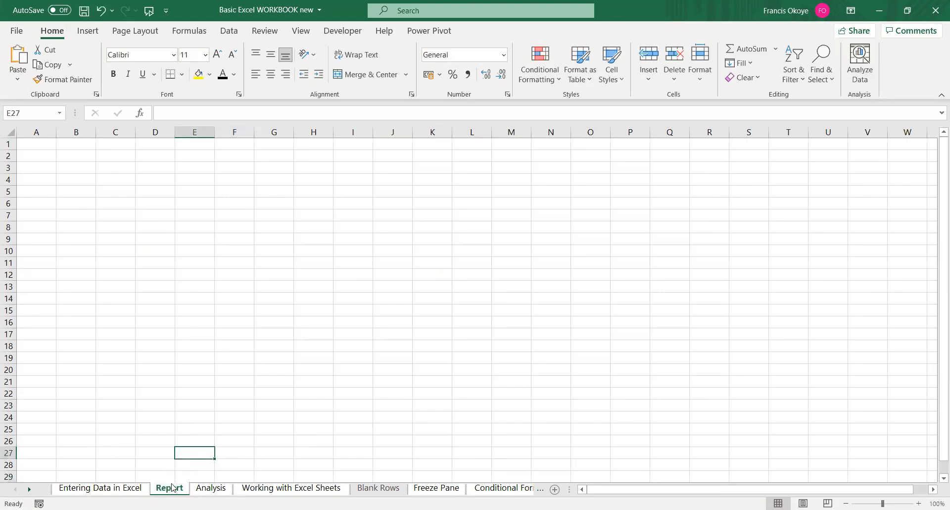
# Hide the Report worksheet and unhide it again
pyautogui.rightClick(173, 491)
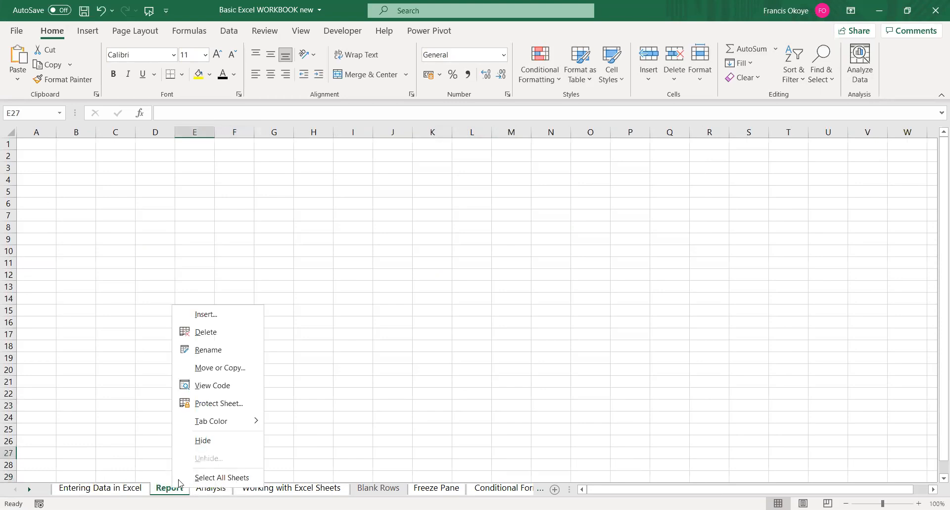
pyautogui.click(210, 441)
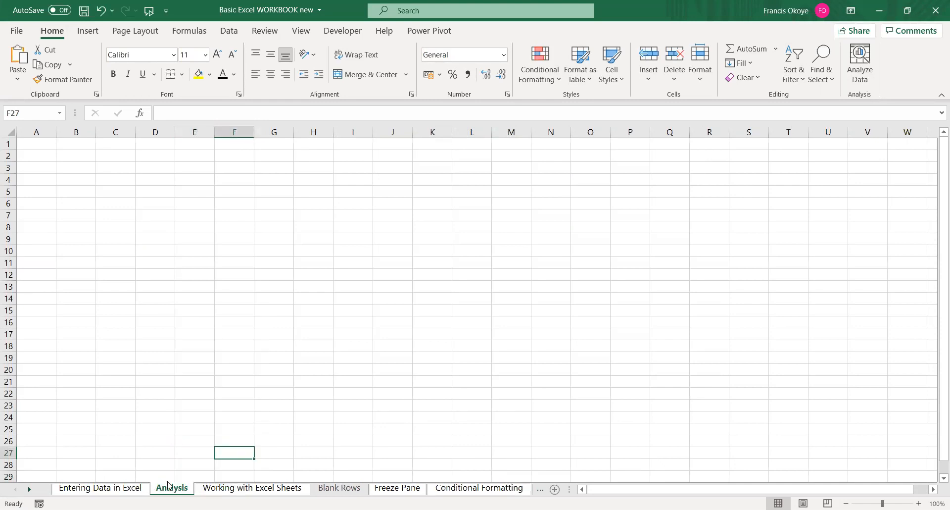
pyautogui.rightClick(170, 488)
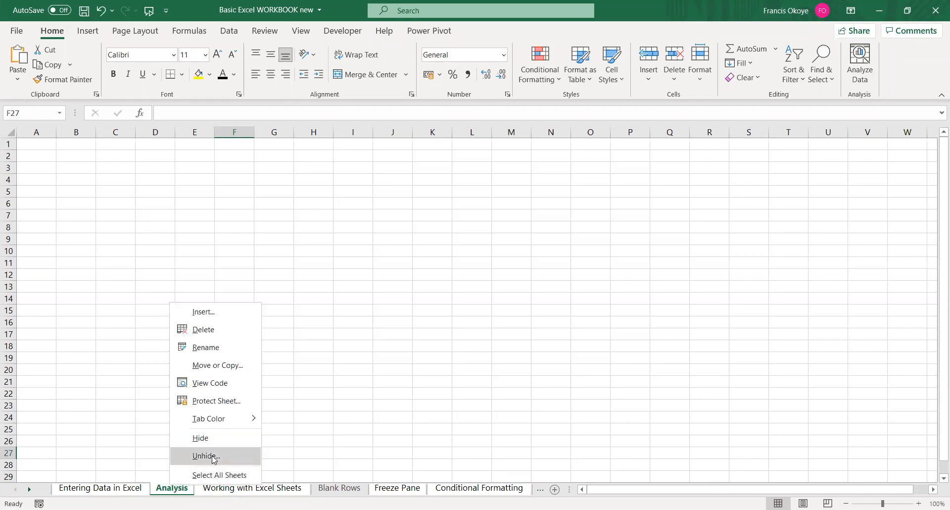
pyautogui.click(214, 456)
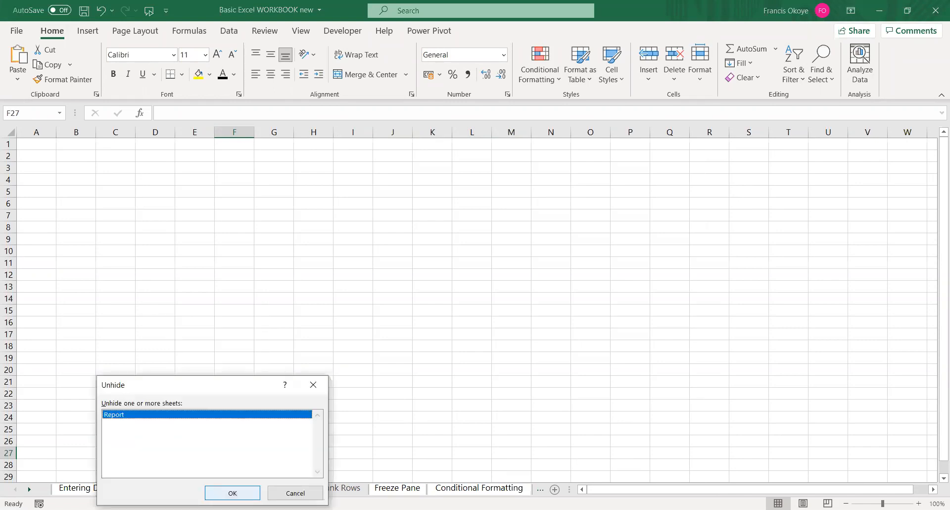
pyautogui.click(226, 490)
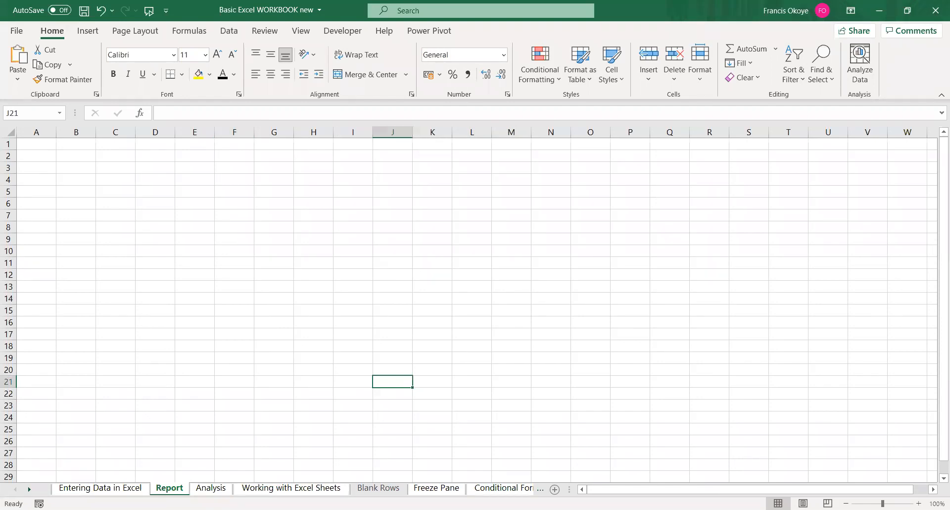
# Set the tab color of the Entering Data in Excel worksheet to the blue theme color
pyautogui.click(84, 490)
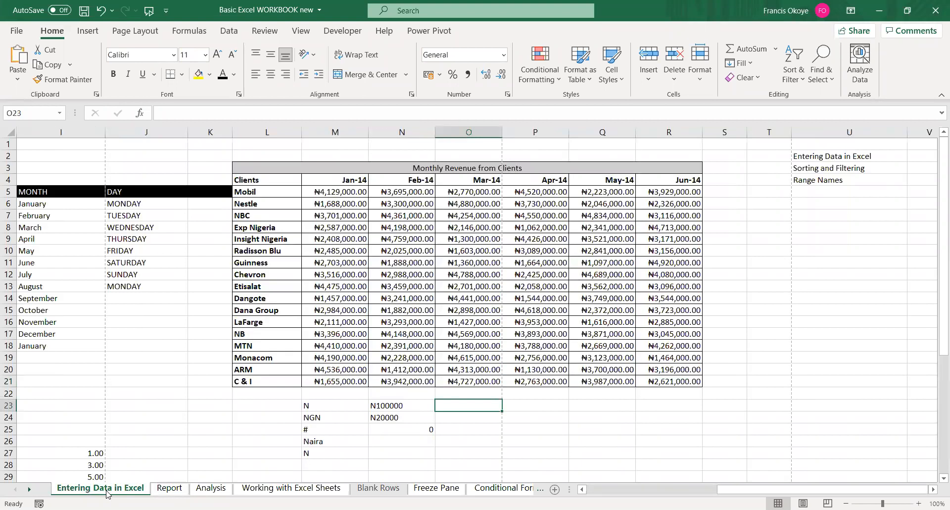
pyautogui.rightClick(107, 492)
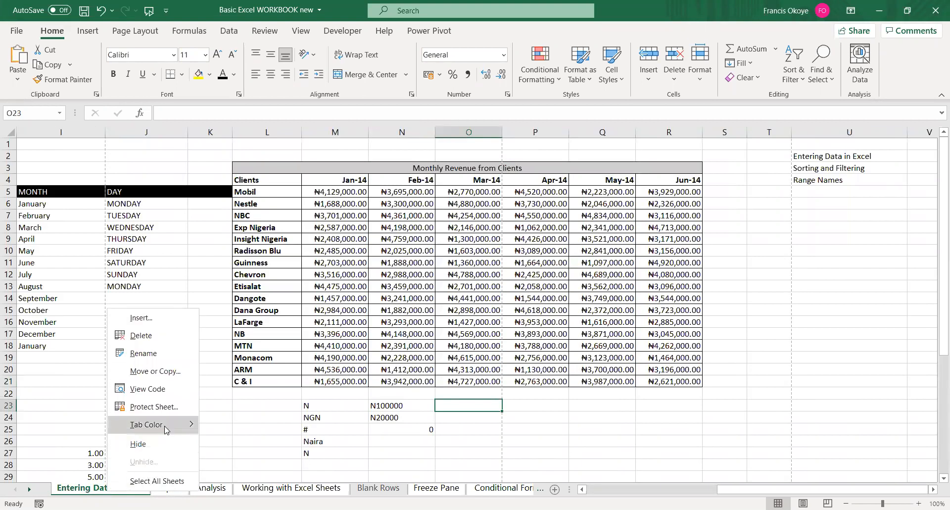
pyautogui.moveTo(165, 428)
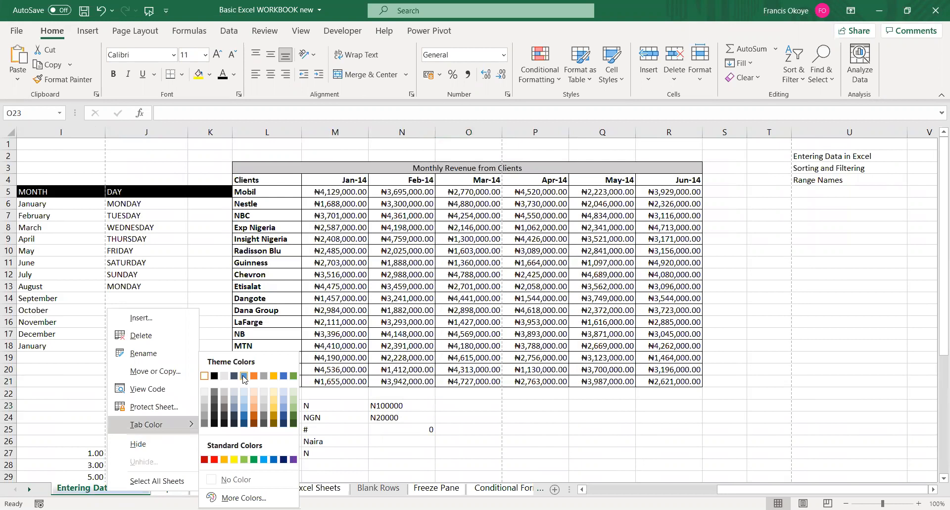
pyautogui.click(244, 378)
# Set the tab colors of the Analysis and Blank Rows worksheets to the same blue as Entering Data in Excel
pyautogui.click(207, 487)
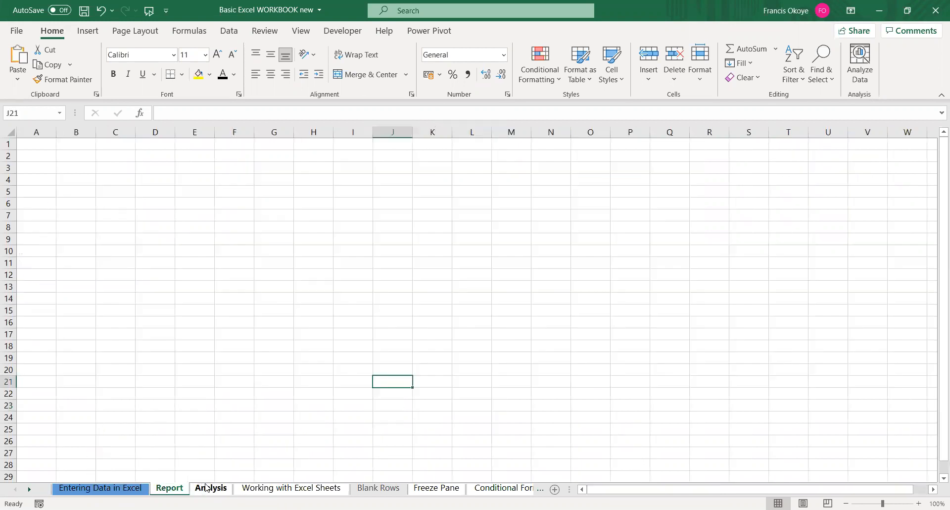
pyautogui.rightClick(207, 488)
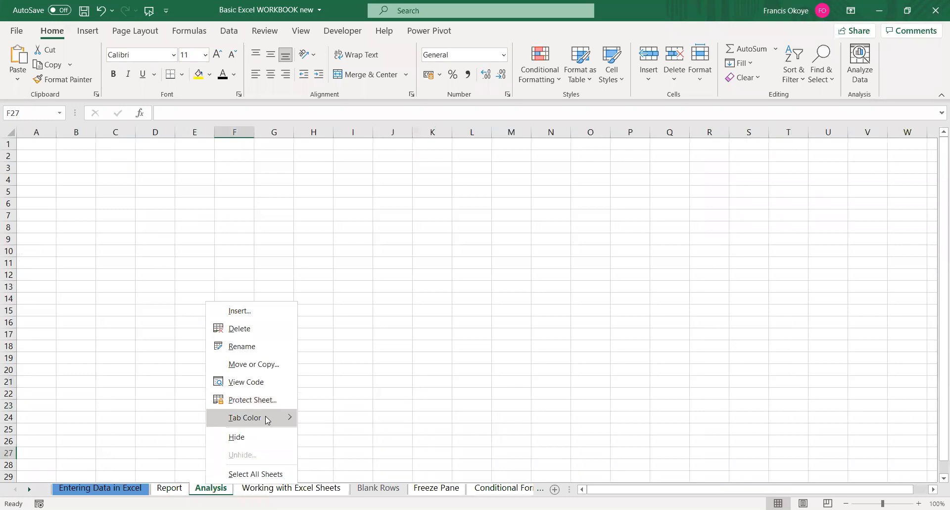
pyautogui.click(322, 490)
pyautogui.rightClick(377, 489)
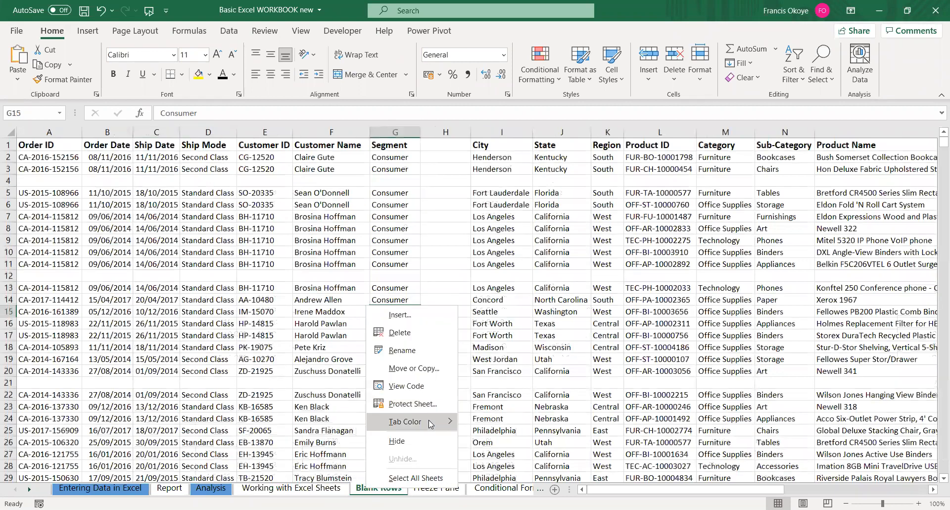
pyautogui.moveTo(429, 420)
pyautogui.click(501, 377)
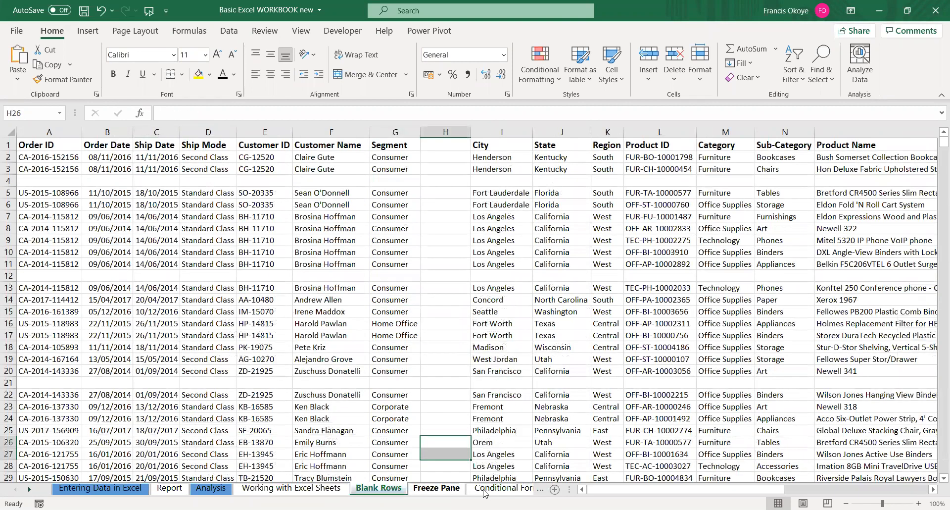
# On the Working with Excel Sheets worksheet, enter CAP, SGNSKG and SKNAKLGA in cells L3 to L5
pyautogui.rightClick(487, 490)
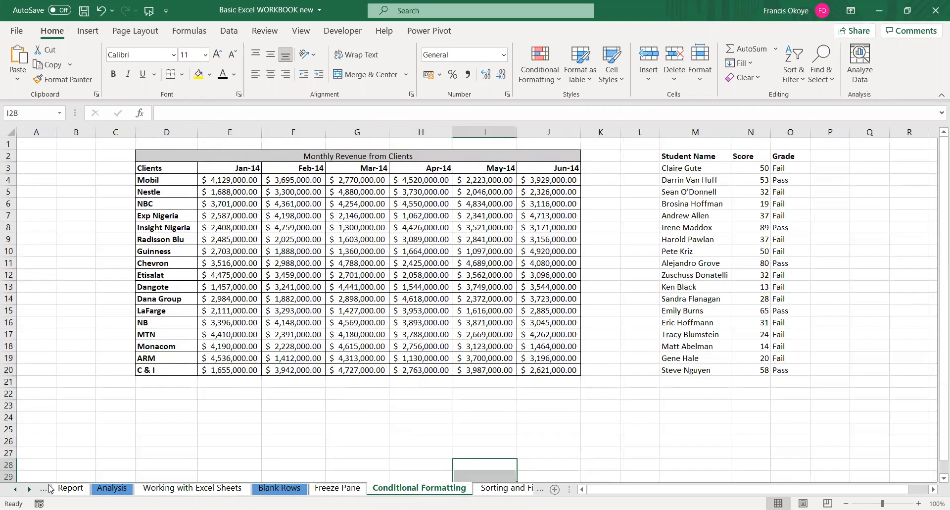
pyautogui.click(163, 488)
pyautogui.click(20, 490)
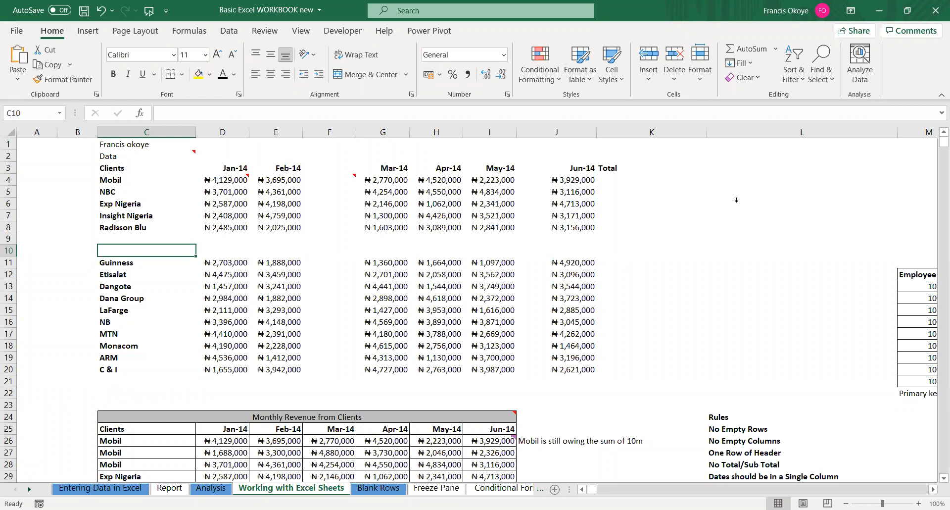
pyautogui.click(737, 168)
pyautogui.write('CAJSGHSKA')
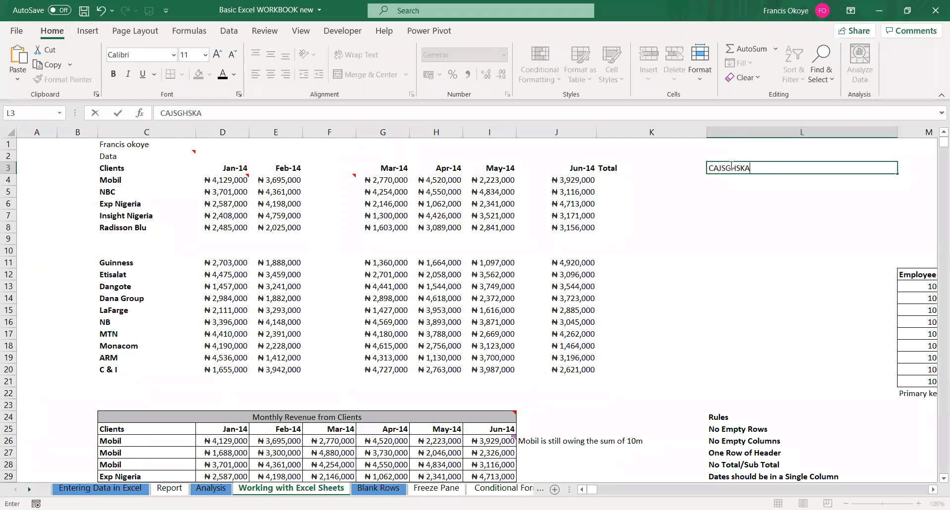
pyautogui.press('BackSpace')
pyautogui.press('BackSpace')
pyautogui.press('BackSpace')
pyautogui.press('BackSpace')
pyautogui.press('BackSpace')
pyautogui.press('BackSpace')
pyautogui.press('BackSpace')
pyautogui.write('P')
pyautogui.press('Return')
pyautogui.write('SGNSKG')
pyautogui.press('Return')
pyautogui.write('SKNAKLGA')
pyautogui.press('Return')
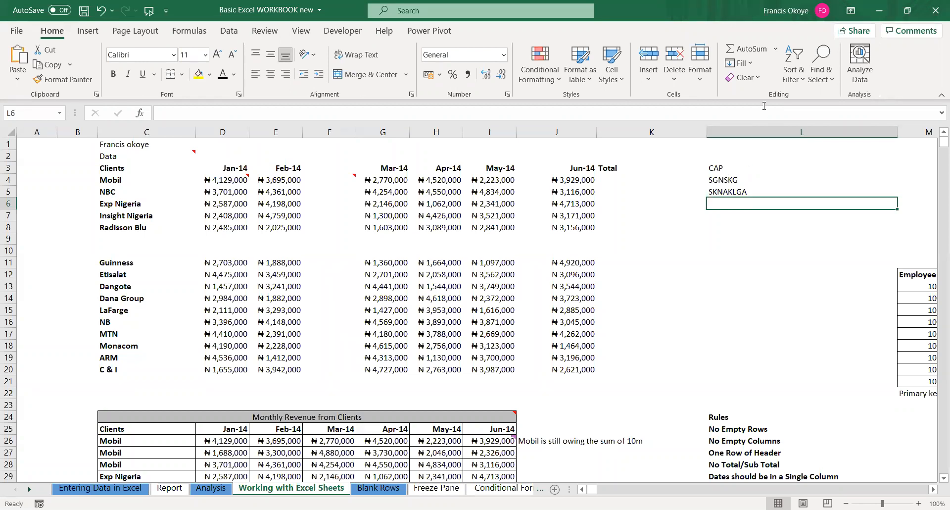
# Delete the empty column F between Feb-14 and Mar-14, select across row 2, and undo the deletion
pyautogui.click(330, 192)
pyautogui.click(329, 149)
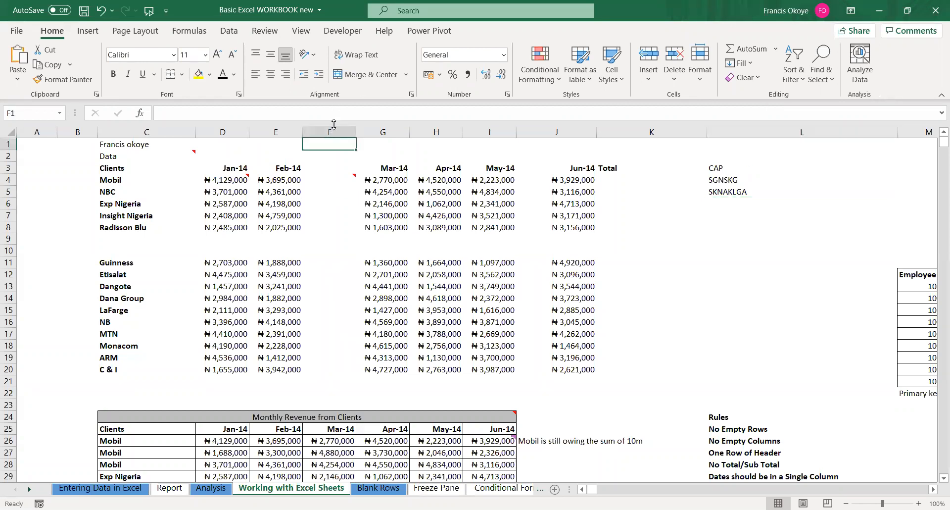
pyautogui.click(332, 129)
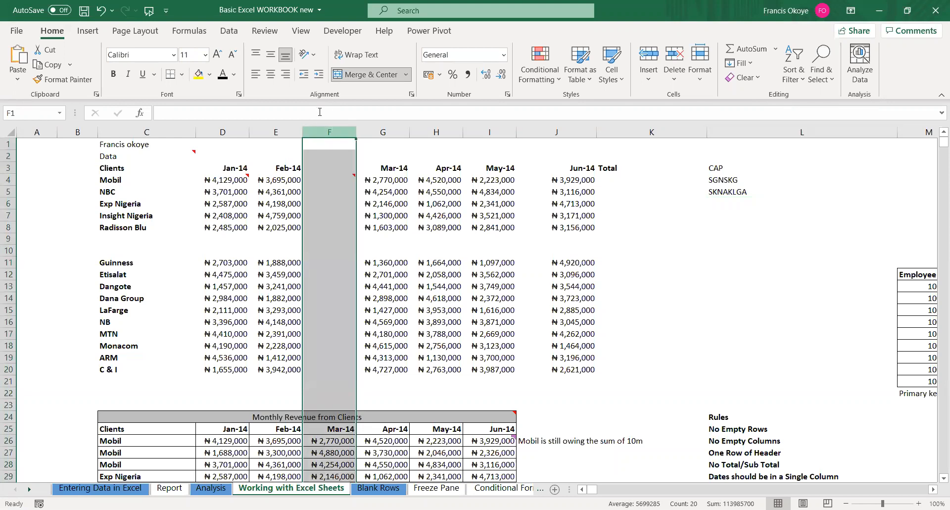
pyautogui.hotkey('ctrl', '-')
pyautogui.click(257, 156)
pyautogui.moveTo(242, 157); pyautogui.dragTo(525, 171)
pyautogui.moveTo(147, 166); pyautogui.dragTo(520, 156)
pyautogui.click(128, 155)
pyautogui.click(388, 228)
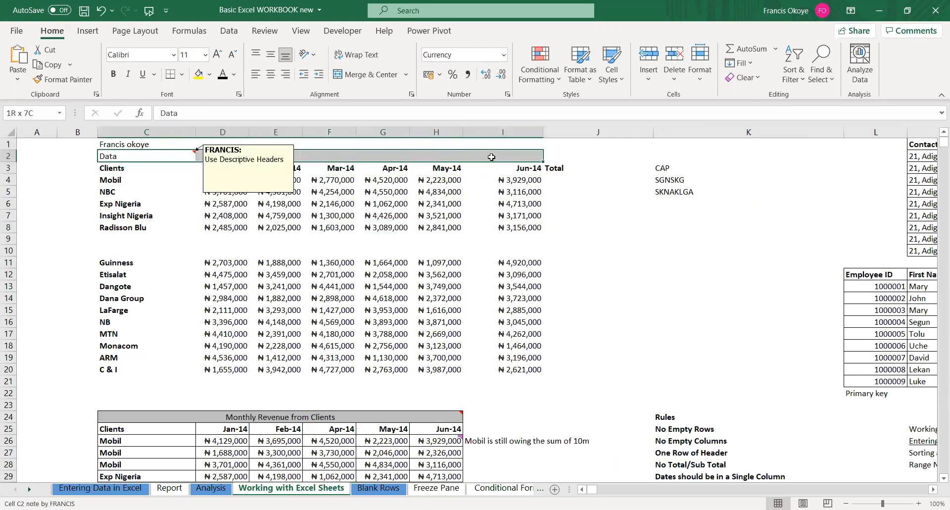
pyautogui.click(461, 210)
pyautogui.hotkey('ctrl', 'z')
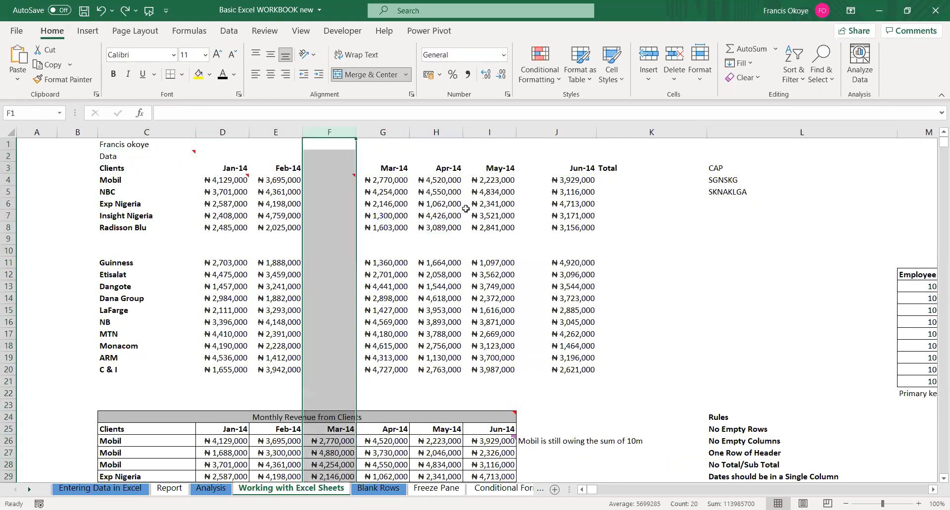
# Delete the blank column F once more and undo that deletion
pyautogui.rightClick(327, 124)
pyautogui.click(367, 253)
pyautogui.click(343, 274)
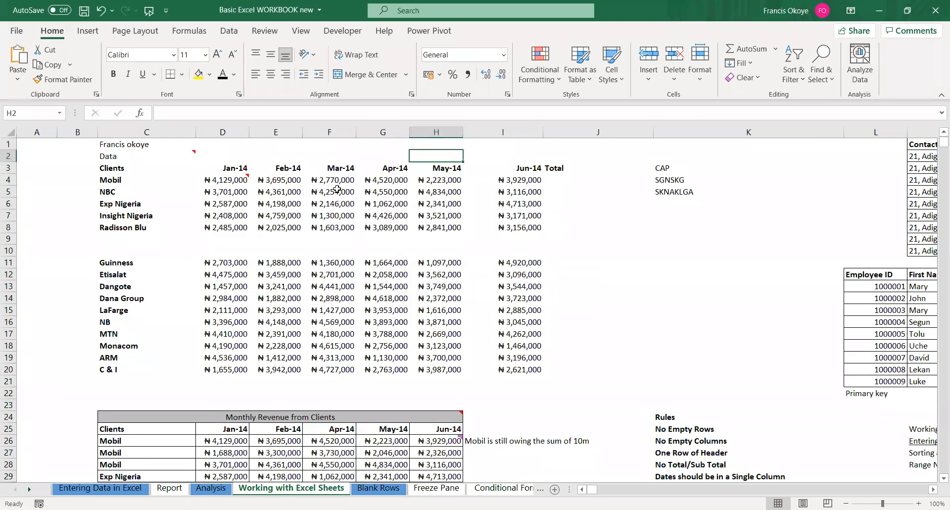
pyautogui.hotkey('ctrl', 'z')
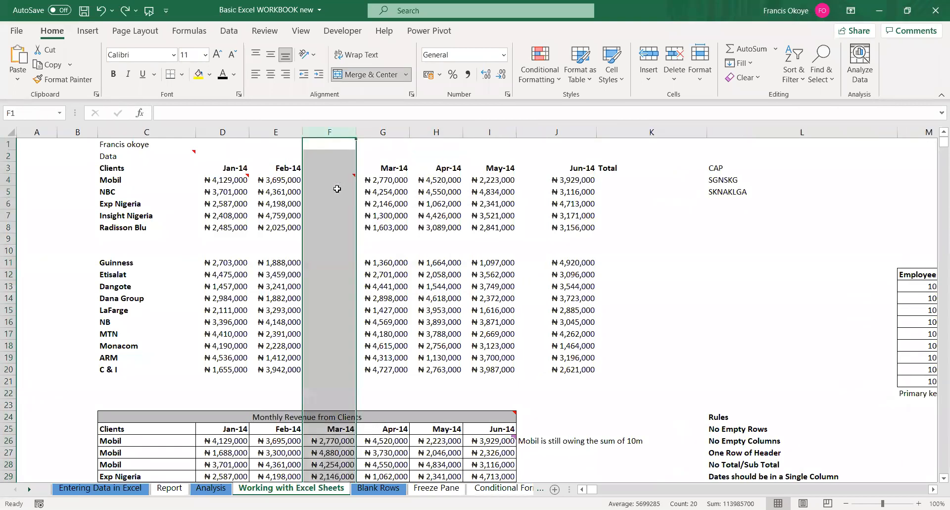
pyautogui.click(380, 202)
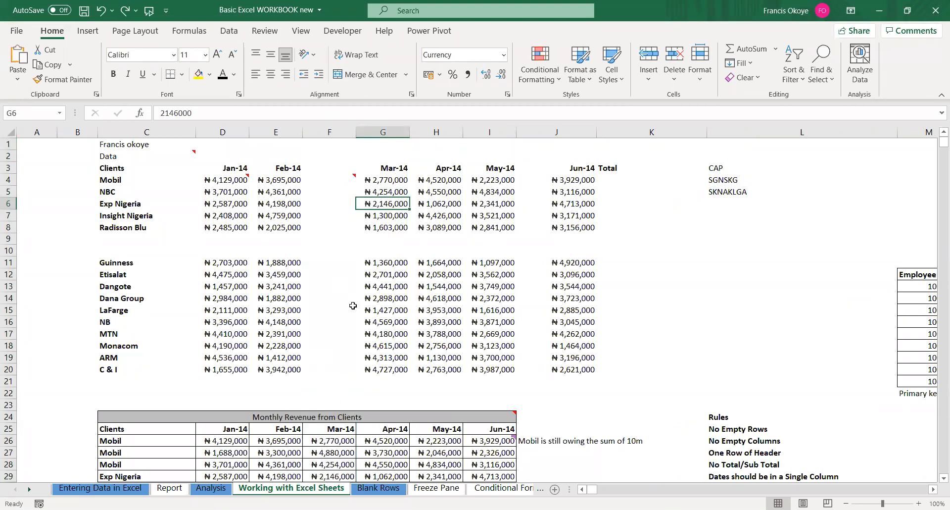
# Highlight the blank column F and the upper revenue data range C2:J20 to examine the gaps
pyautogui.click(340, 132)
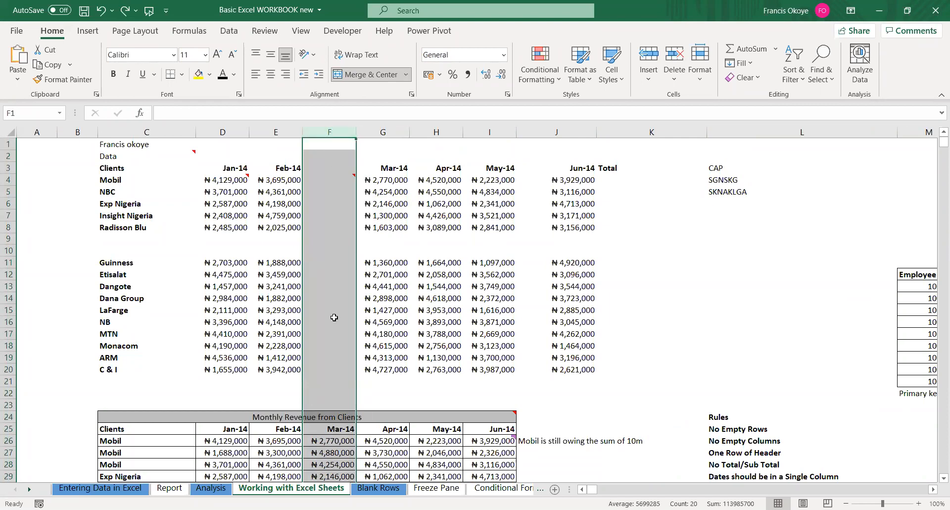
pyautogui.click(210, 464)
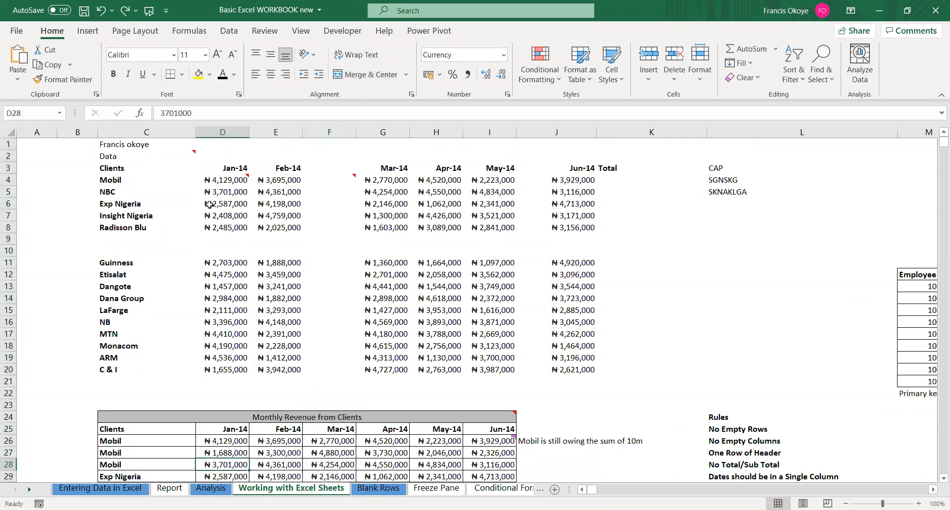
pyautogui.click(118, 168)
pyautogui.moveTo(112, 152); pyautogui.dragTo(579, 371)
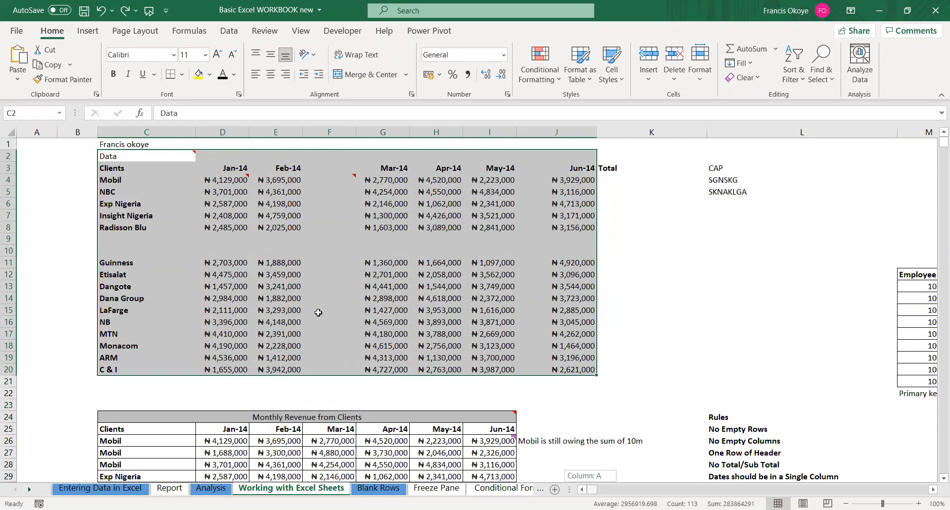
# Delete the entire blank column F that separates Feb-14 from Mar-14 in the upper revenue table
pyautogui.click(327, 126)
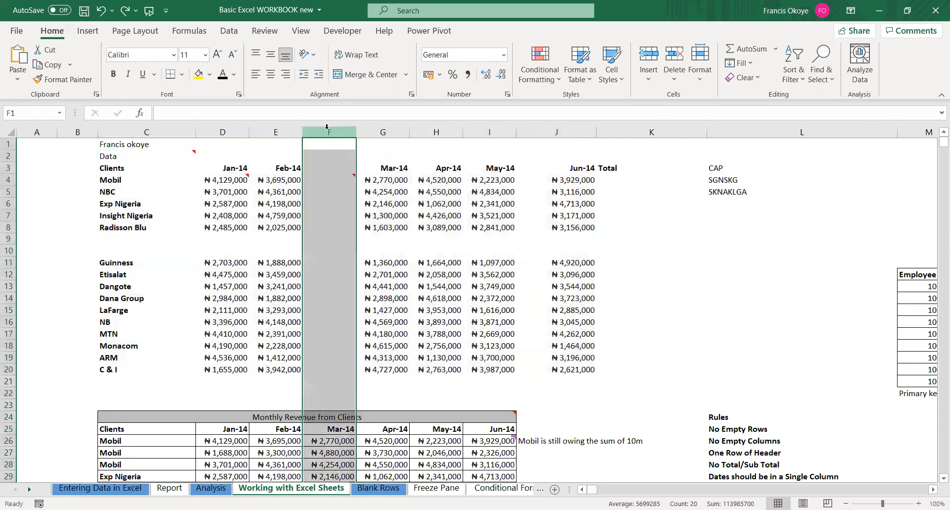
pyautogui.rightClick(327, 127)
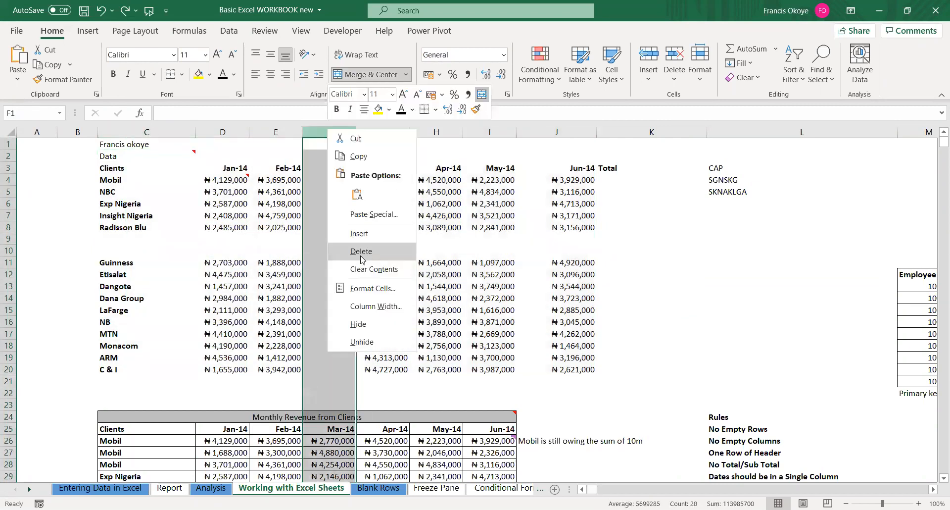
pyautogui.click(361, 250)
pyautogui.click(333, 278)
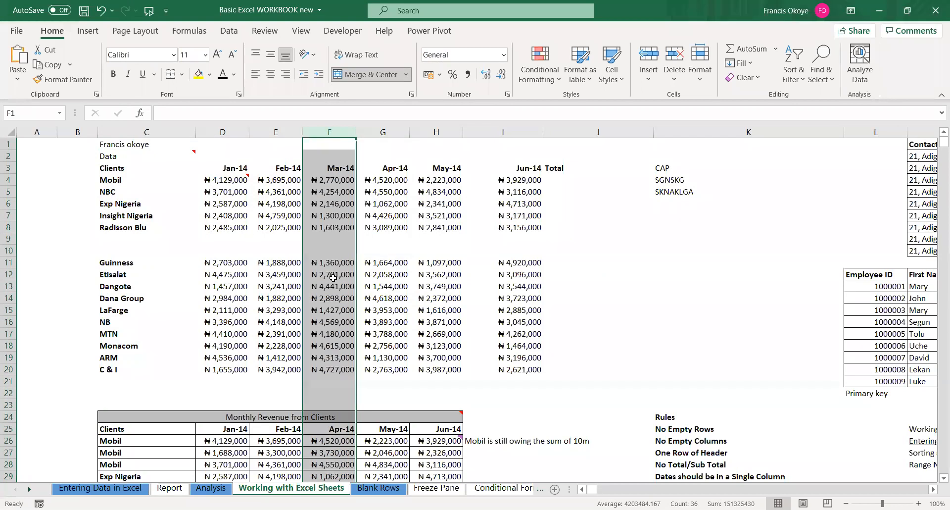
# Undo the column F deletion and highlight the upper revenue table from C3 to J20, including its blank column
pyautogui.hotkey('ctrl', 'z')
pyautogui.click(287, 429)
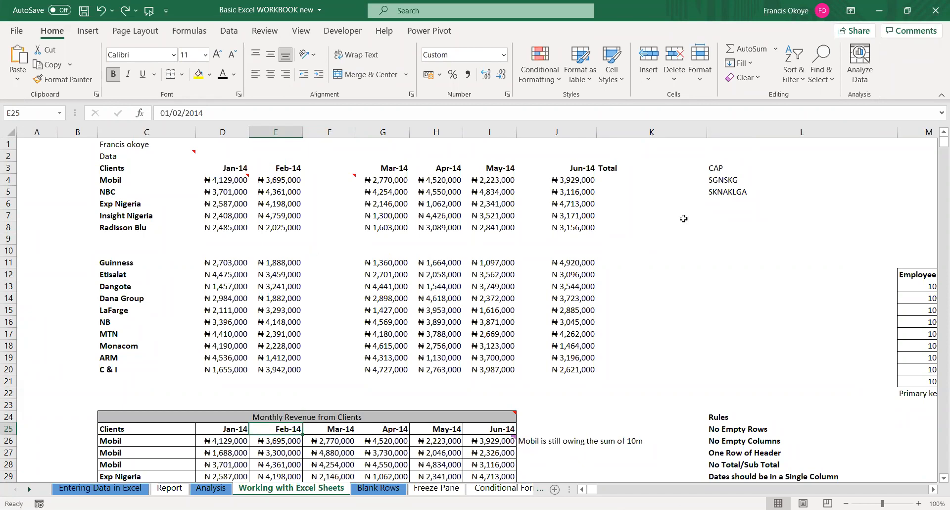
pyautogui.moveTo(190, 421)
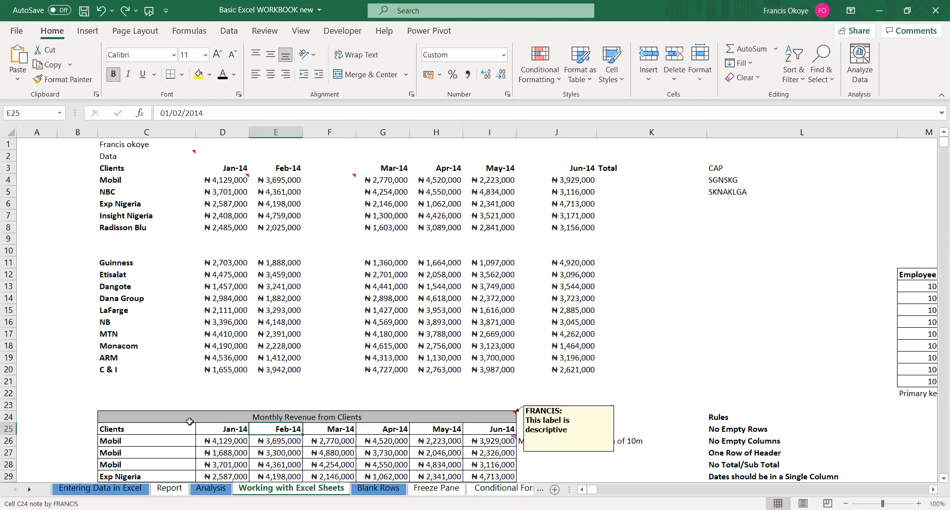
pyautogui.moveTo(117, 169); pyautogui.dragTo(569, 370)
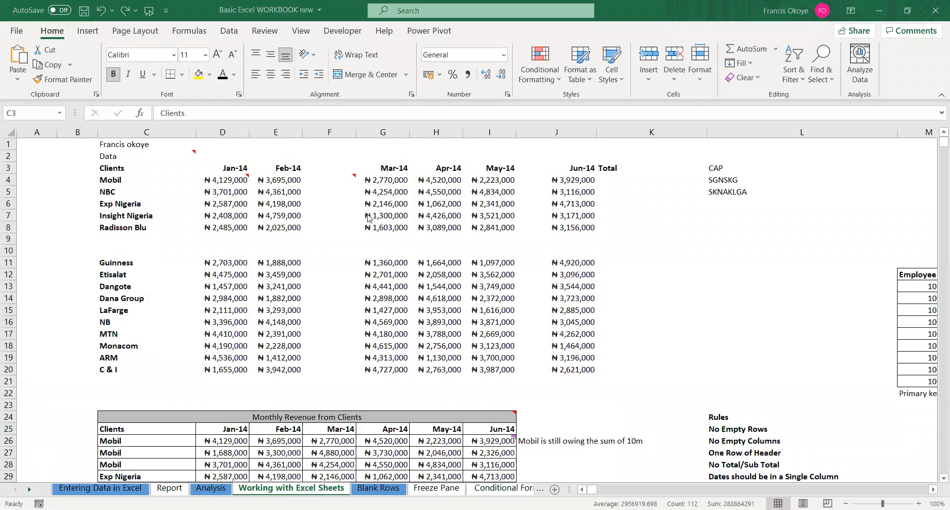
# Delete the blank column F between Feb-14 and Mar-14 in the upper revenue table
pyautogui.rightClick(326, 135)
pyautogui.click(354, 246)
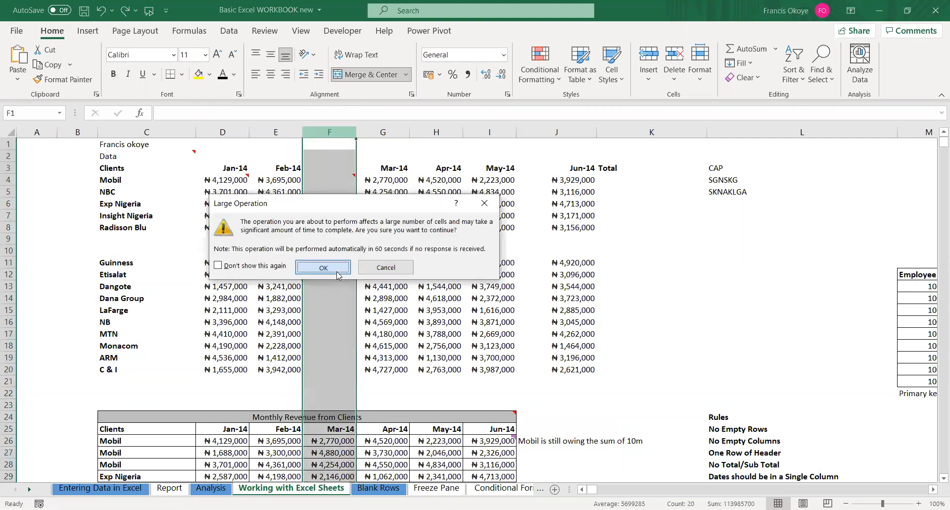
pyautogui.click(336, 270)
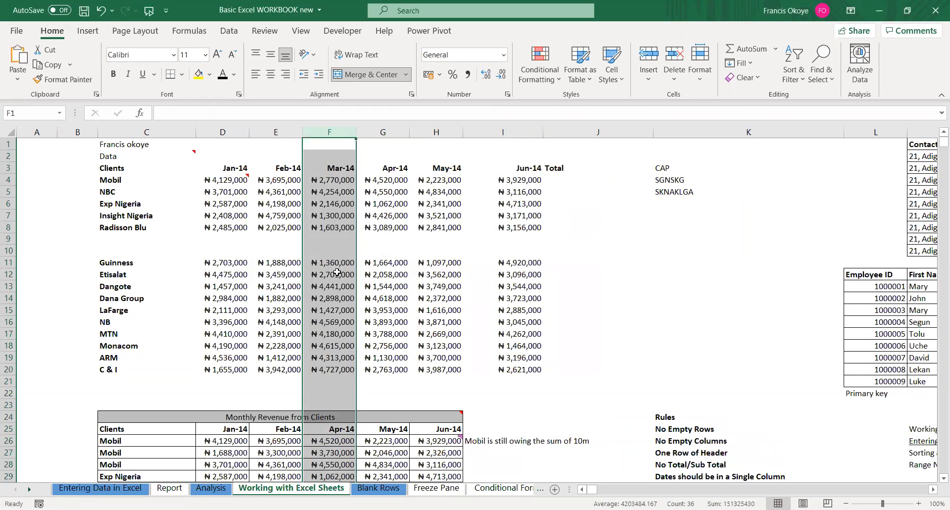
pyautogui.click(669, 226)
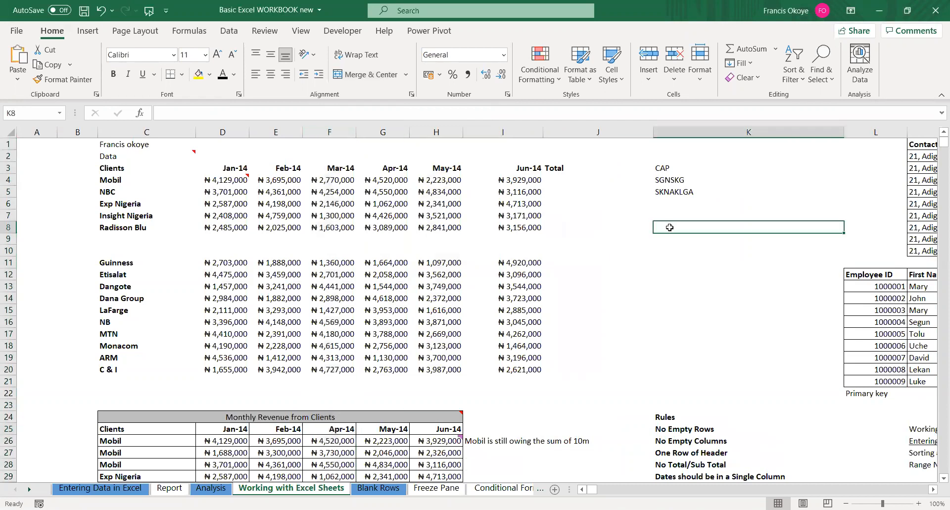
# Examine column I and the Data header row C2:I2 above the upper revenue table, including the note on C2
pyautogui.click(479, 128)
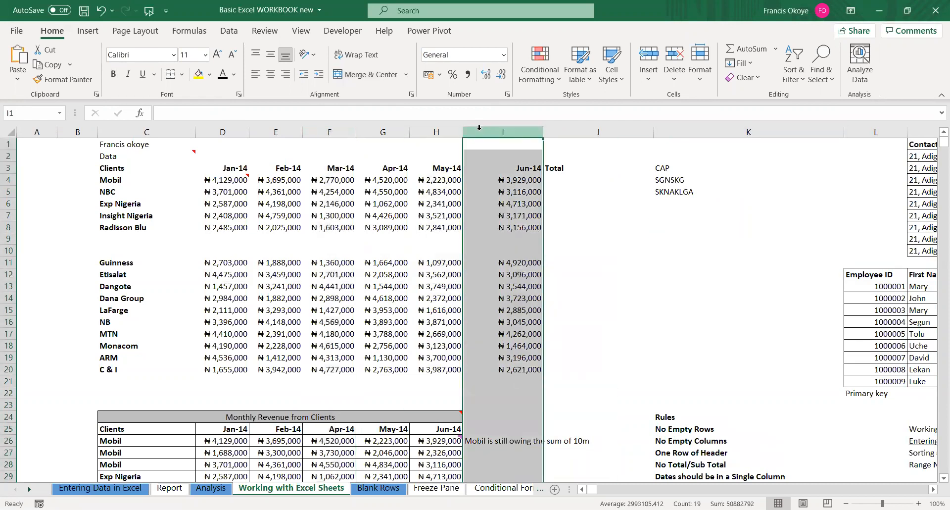
pyautogui.click(417, 218)
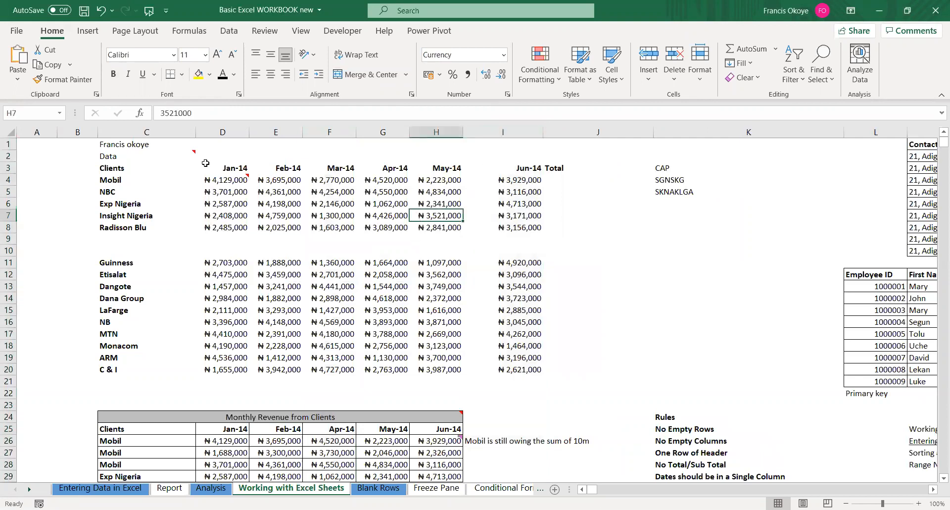
pyautogui.click(122, 156)
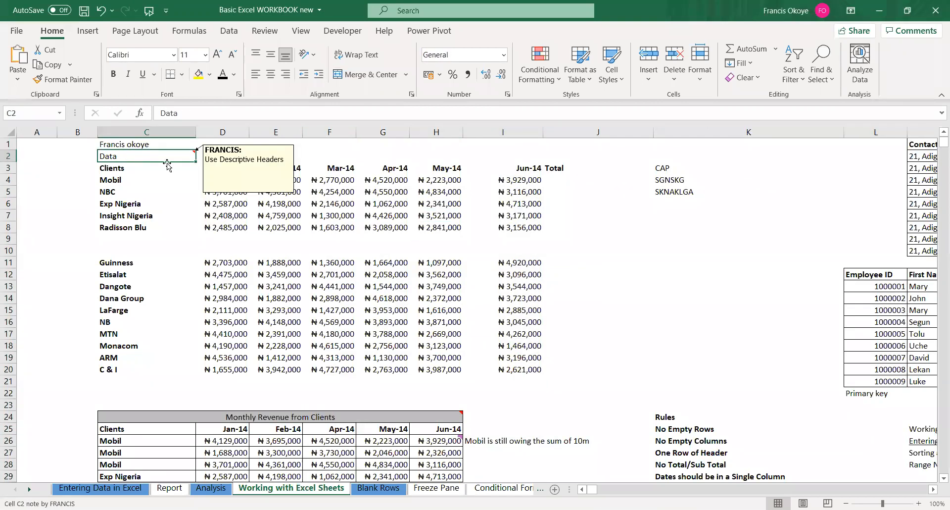
pyautogui.click(267, 227)
pyautogui.moveTo(107, 157); pyautogui.dragTo(533, 157)
pyautogui.click(414, 172)
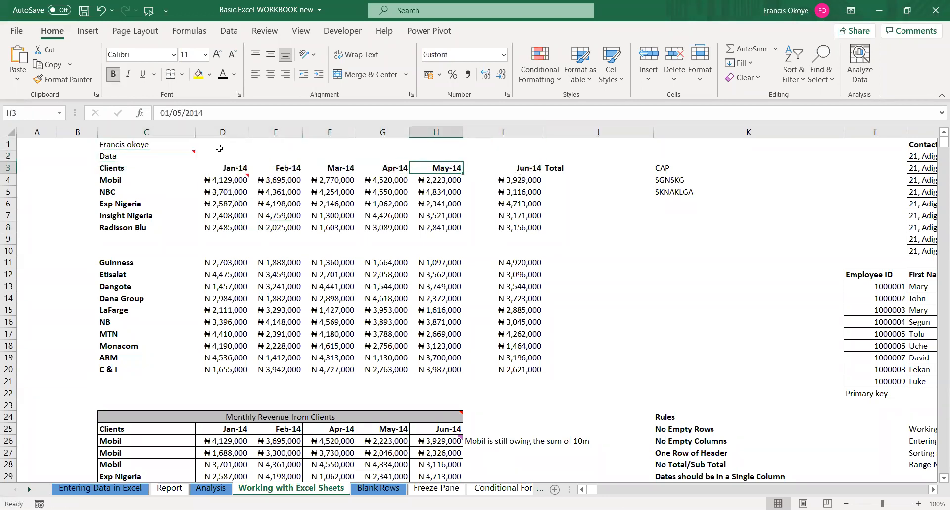
pyautogui.click(191, 158)
# Enter DATA in cell F2 above Mar-14, and clear the cell again
pyautogui.click(331, 156)
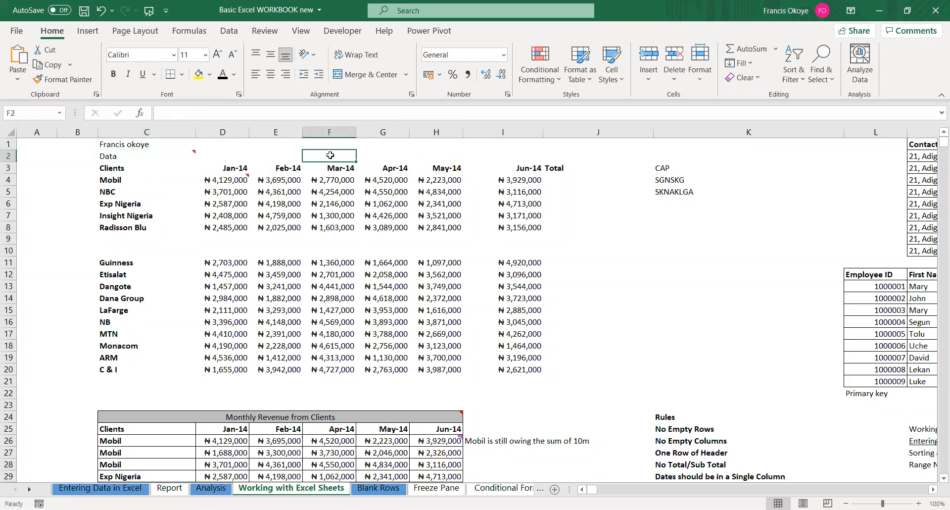
pyautogui.write('DATA')
pyautogui.press('Return')
pyautogui.click(330, 156)
pyautogui.press('Delete')
# Merge and center the Data header across C2:I2, and unmerge it again
pyautogui.click(179, 160)
pyautogui.hotkey('shift', 'Right')
pyautogui.hotkey('shift', 'Right')
pyautogui.hotkey('shift', 'Right')
pyautogui.hotkey('shift', 'Right')
pyautogui.hotkey('shift', 'Right')
pyautogui.hotkey('shift', 'Right')
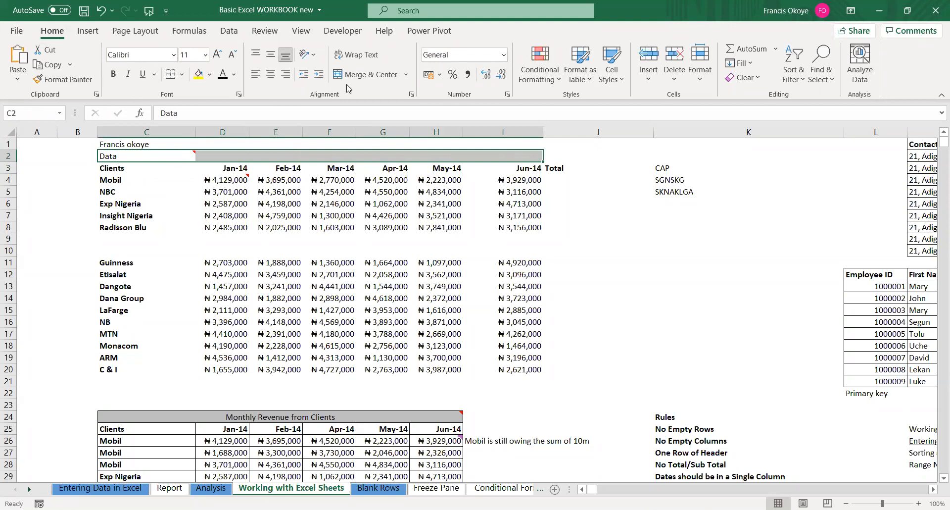
pyautogui.click(361, 75)
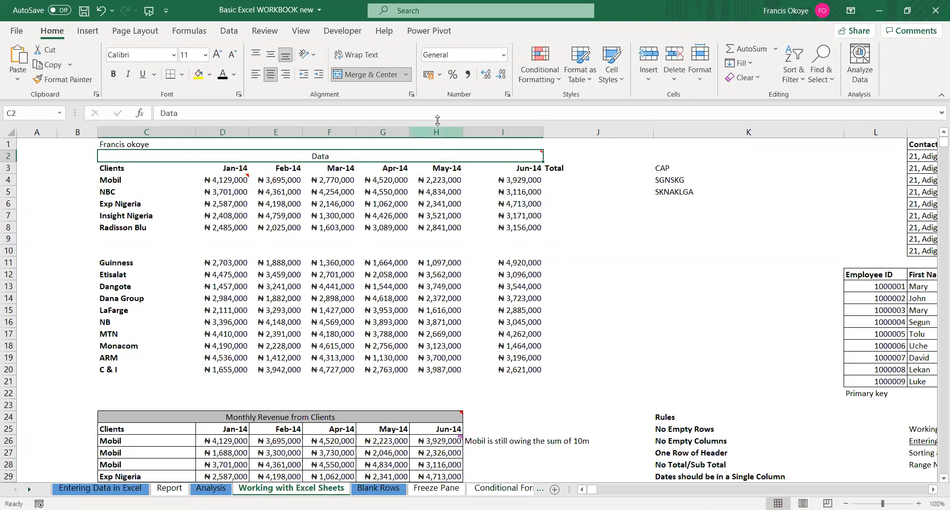
pyautogui.click(360, 75)
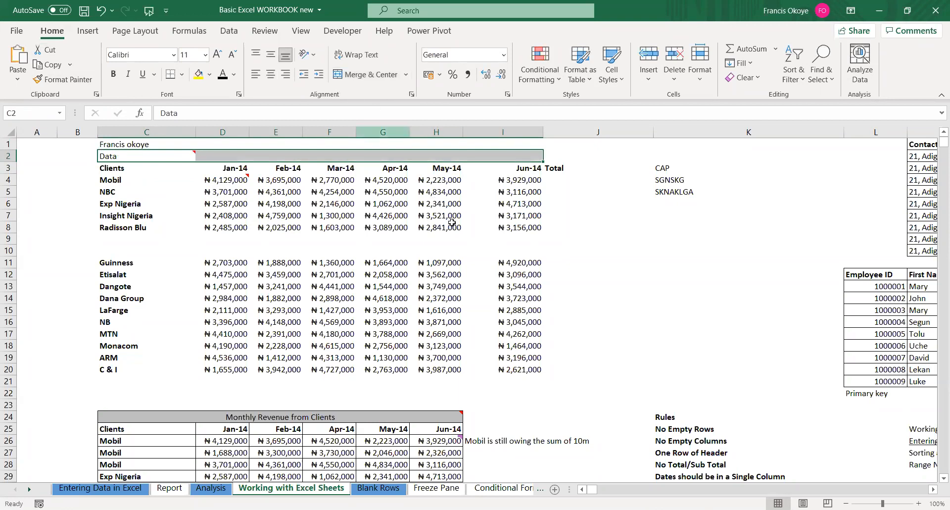
pyautogui.click(568, 240)
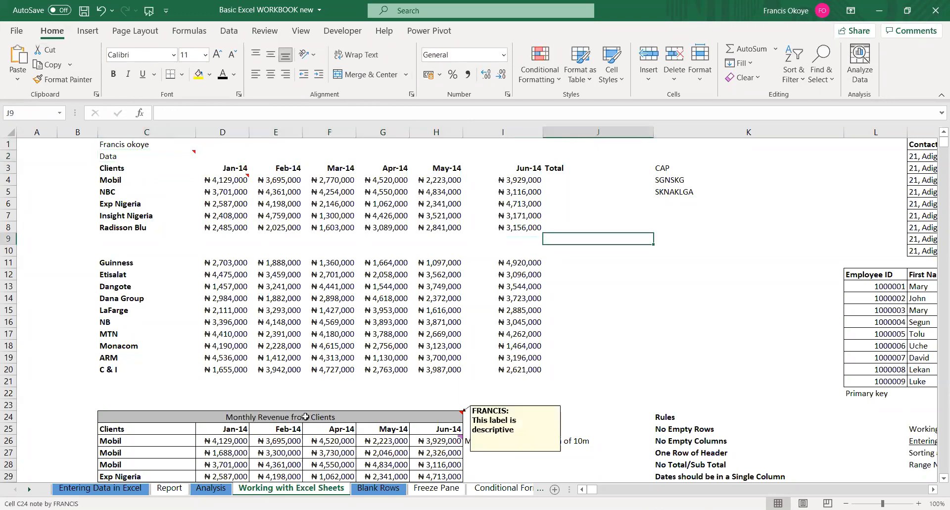
# Unmerge the Monthly Revenue from Clients title across C24:H24
pyautogui.click(317, 417)
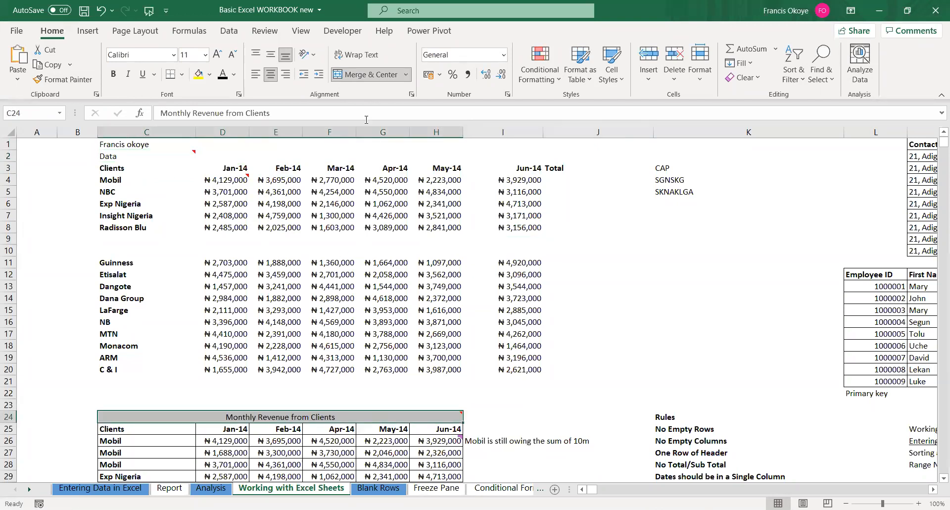
pyautogui.click(364, 75)
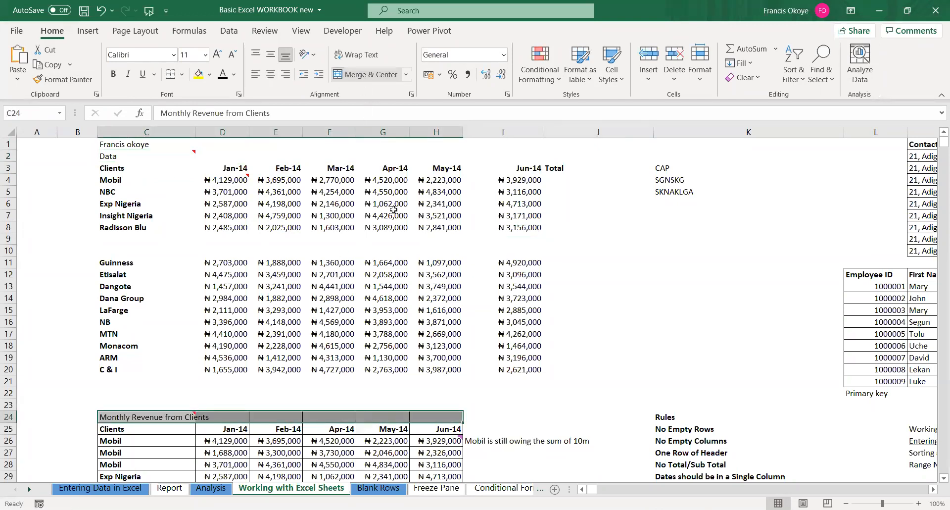
pyautogui.click(305, 439)
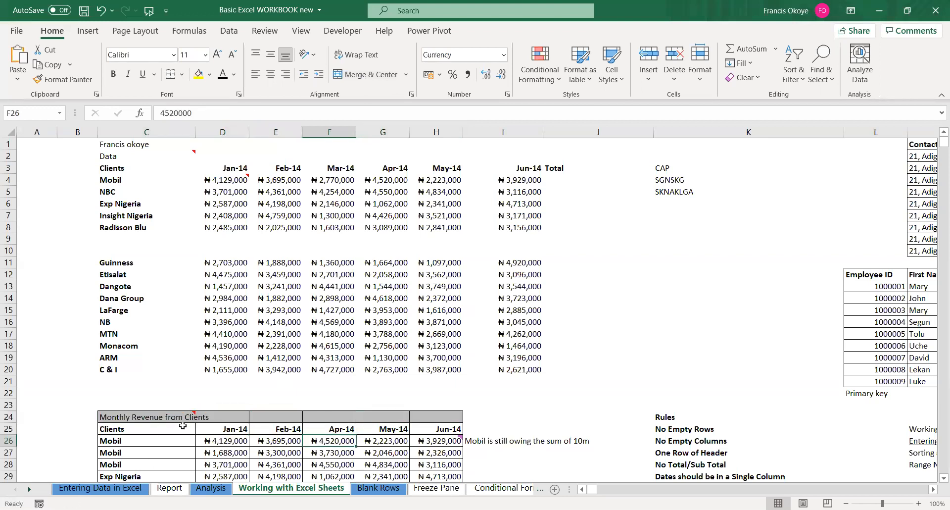
pyautogui.click(366, 75)
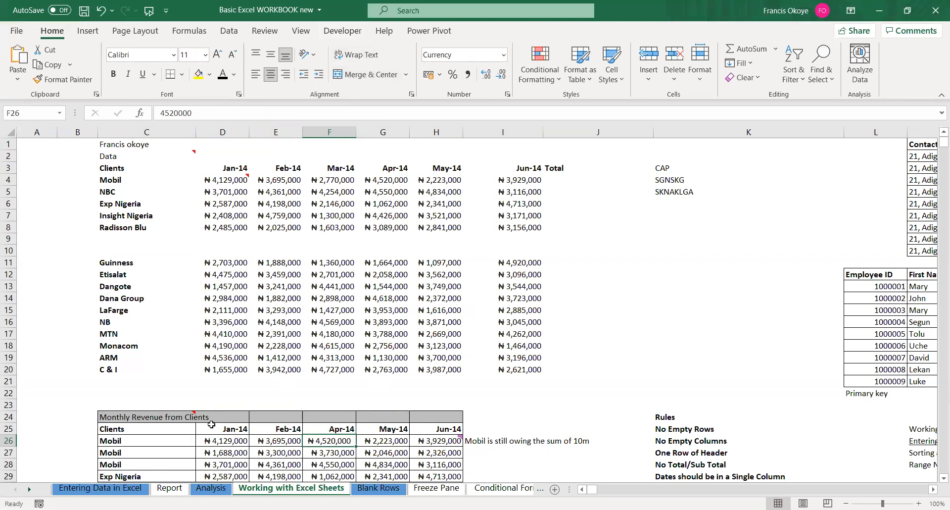
# Merge and center the Monthly Revenue from Clients title across C24:H24
pyautogui.click(186, 420)
pyautogui.hotkey('shift', 'Right')
pyautogui.hotkey('shift', 'Right')
pyautogui.hotkey('shift', 'Right')
pyautogui.hotkey('shift', 'Right')
pyautogui.hotkey('shift', 'Right')
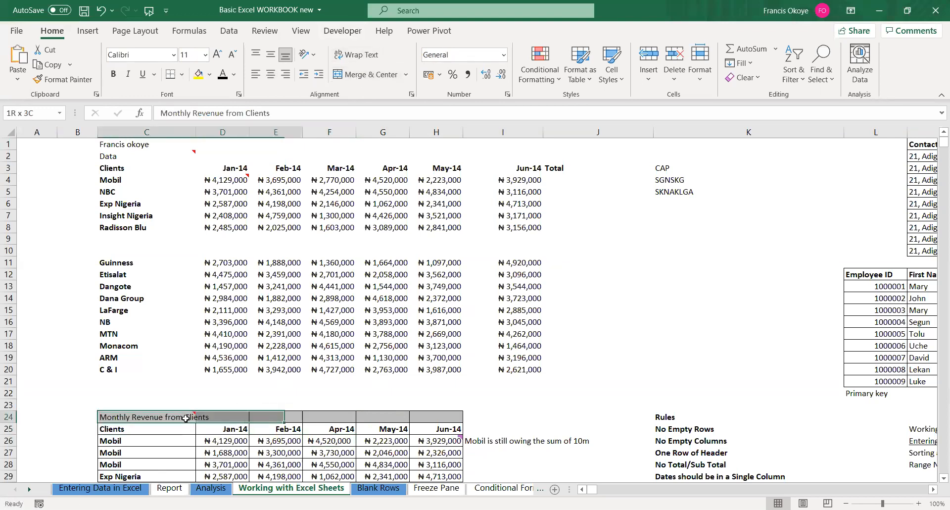
pyautogui.click(367, 75)
pyautogui.click(556, 403)
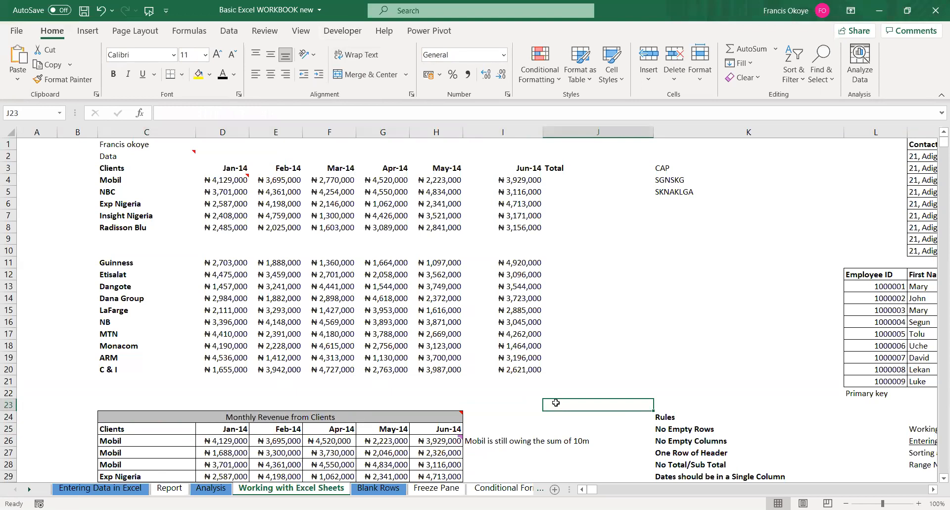
# Move the active cell up to row 1, across to the Employment Date column, and back to A3 to look over the sheet
pyautogui.press('Up')
pyautogui.press('Up')
pyautogui.press('Up')
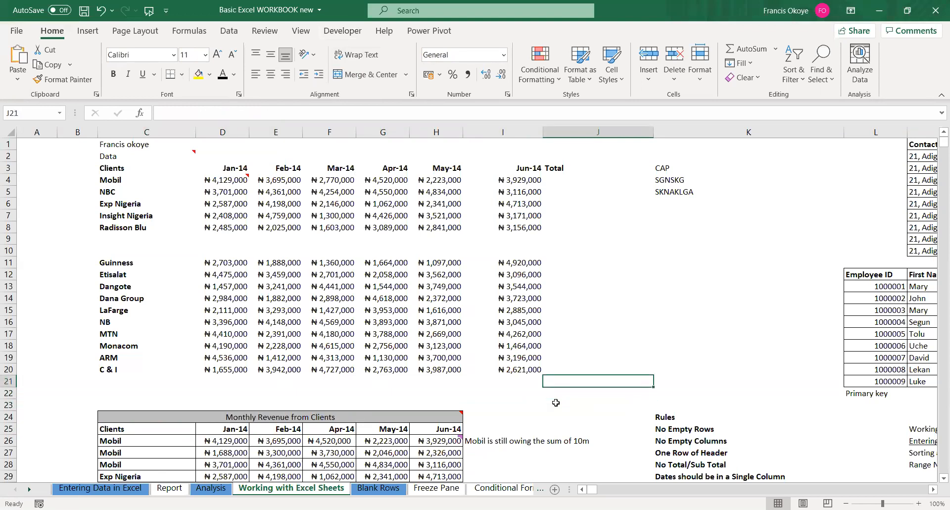
pyautogui.press('Left')
pyautogui.press('Left')
pyautogui.press('Up')
pyautogui.press('Up')
pyautogui.press('Up')
pyautogui.press('Up')
pyautogui.press('Up')
pyautogui.press('Up')
pyautogui.press('Up')
pyautogui.press('Up')
pyautogui.press('Up')
pyautogui.press('Up')
pyautogui.press('Up')
pyautogui.press('Up')
pyautogui.press('Up')
pyautogui.press('Up')
pyautogui.press('Up')
pyautogui.press('Up')
pyautogui.press('Up')
pyautogui.press('Up')
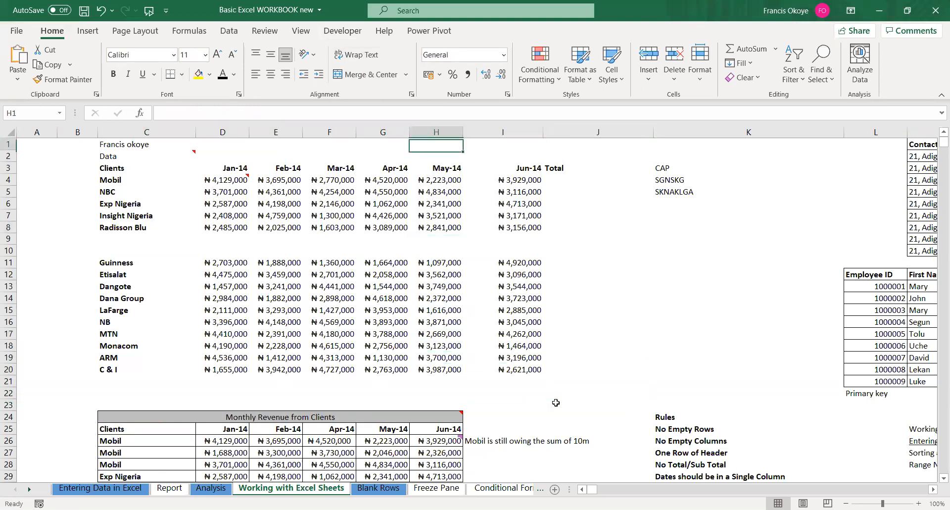
pyautogui.press('Right')
pyautogui.press('Right')
pyautogui.press('Right')
pyautogui.press('Right')
pyautogui.press('Right')
pyautogui.press('Right')
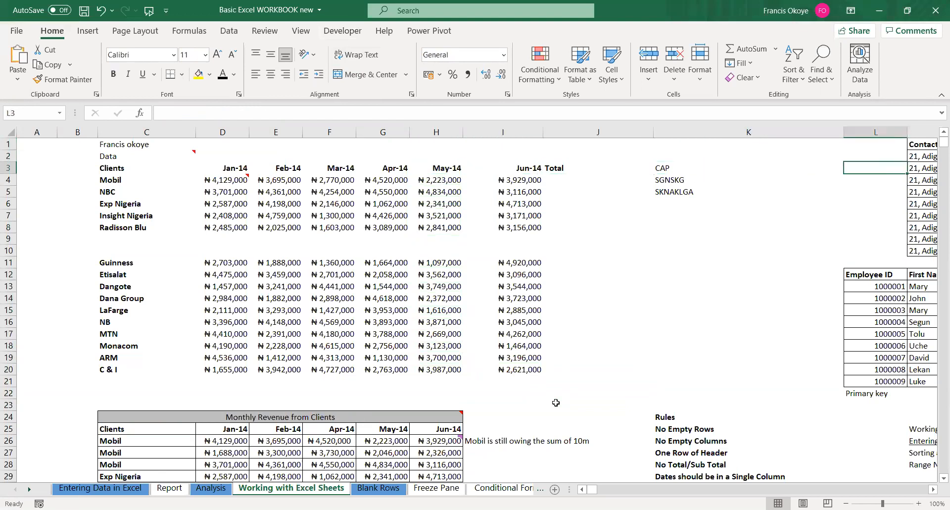
pyautogui.press('Right')
pyautogui.press('Right')
pyautogui.press('Right')
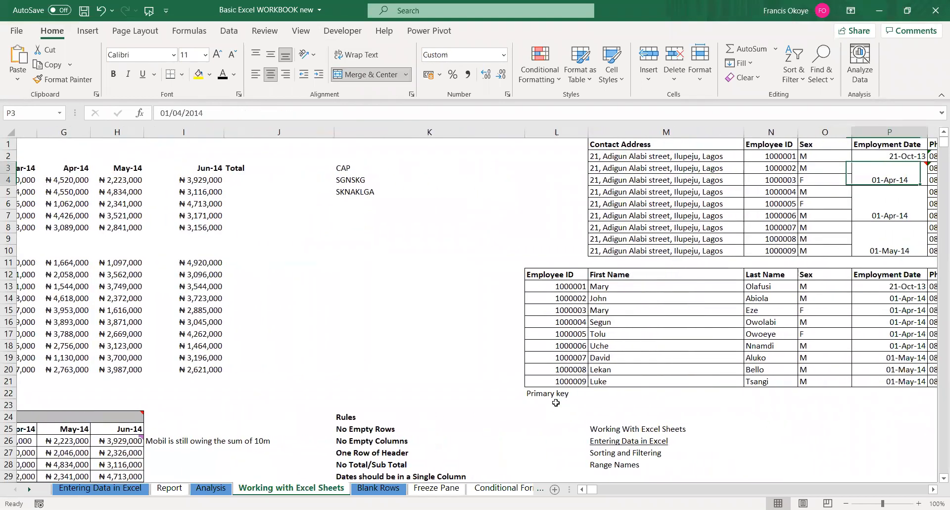
pyautogui.press('Left')
pyautogui.press('Left')
pyautogui.press('Left')
pyautogui.press('Left')
pyautogui.press('Left')
pyautogui.press('Left')
pyautogui.press('Left')
pyautogui.press('Left')
pyautogui.press('Left')
pyautogui.press('Left')
pyautogui.press('Left')
pyautogui.press('Left')
pyautogui.press('Left')
pyautogui.press('Left')
pyautogui.press('Left')
pyautogui.press('Left')
pyautogui.press('Left')
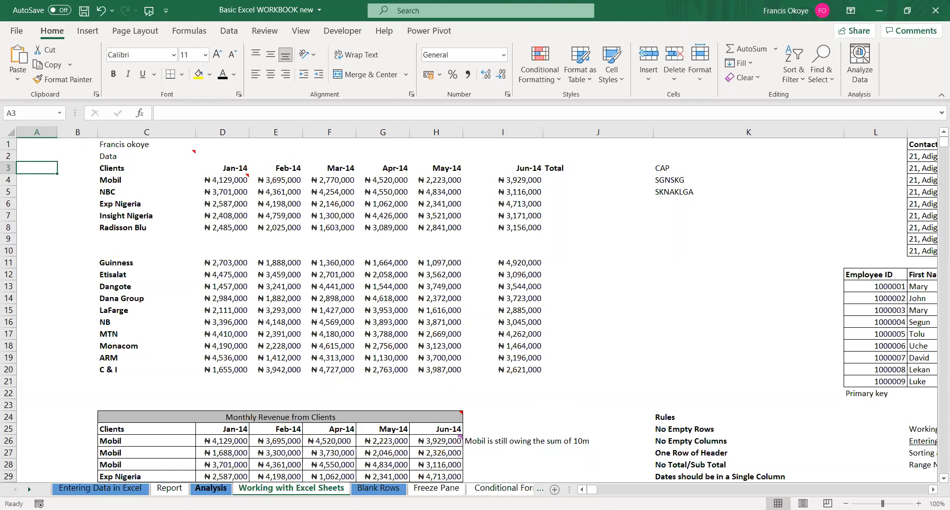
# Open the Freeze Pane worksheet, glance at Conditional Formatting, and go to cell G4 near the top of the GDP table
pyautogui.click(437, 492)
pyautogui.click(421, 208)
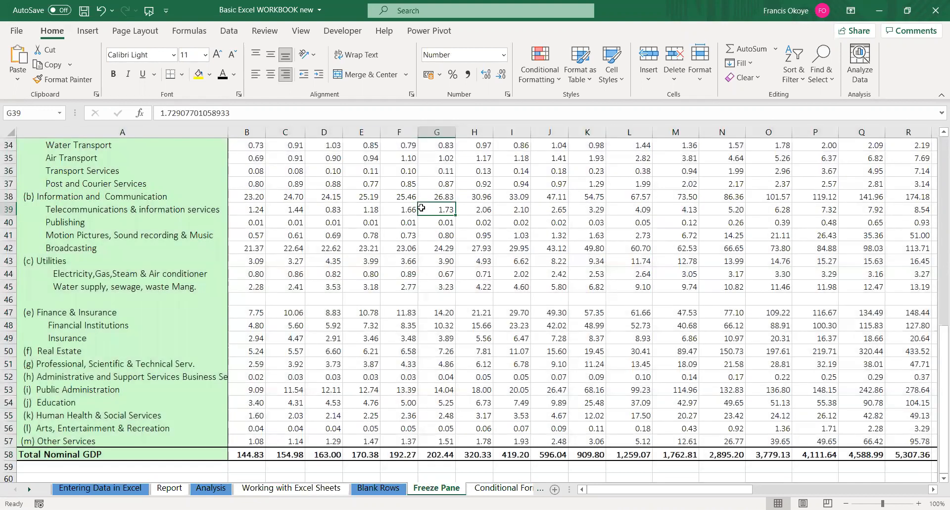
pyautogui.hotkey('ctrl', 'pagedown')
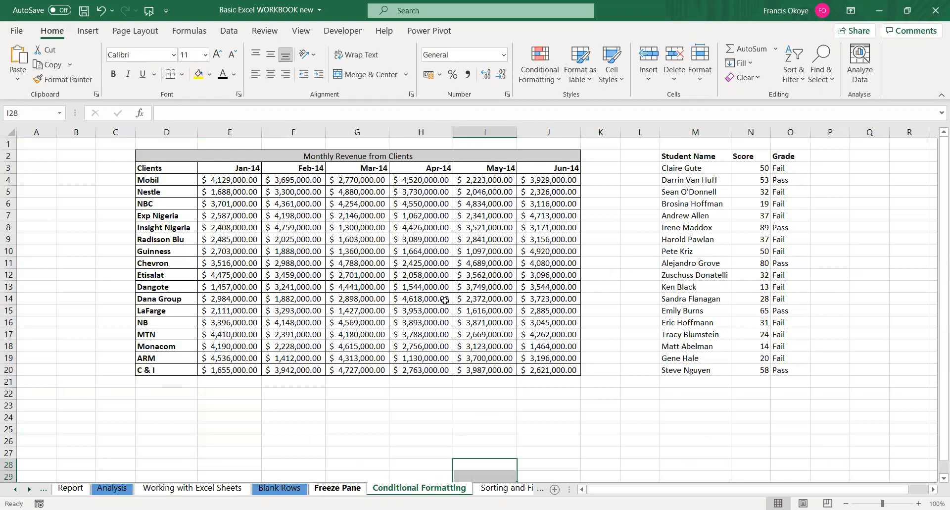
pyautogui.hotkey('ctrl', 'pageup')
pyautogui.hotkey('ctrl', 'Up')
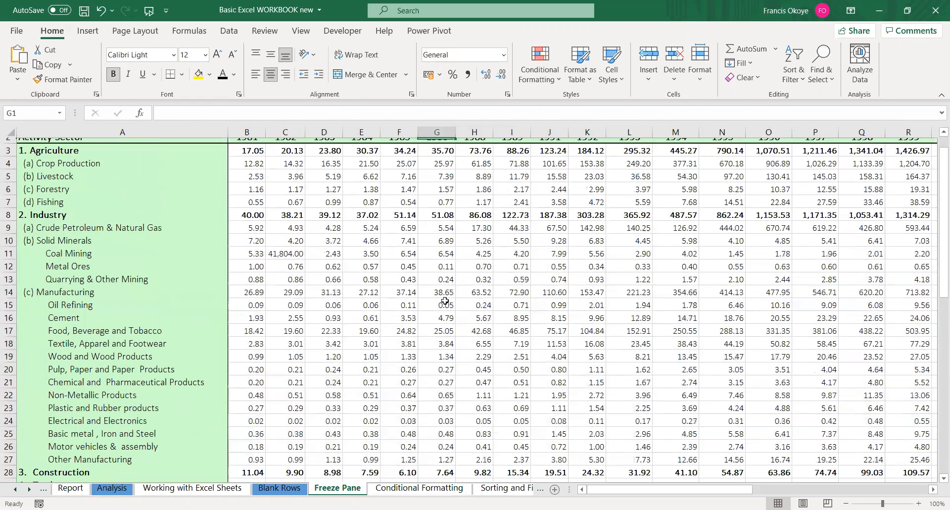
pyautogui.press('Down')
pyautogui.press('Down')
pyautogui.press('Down')
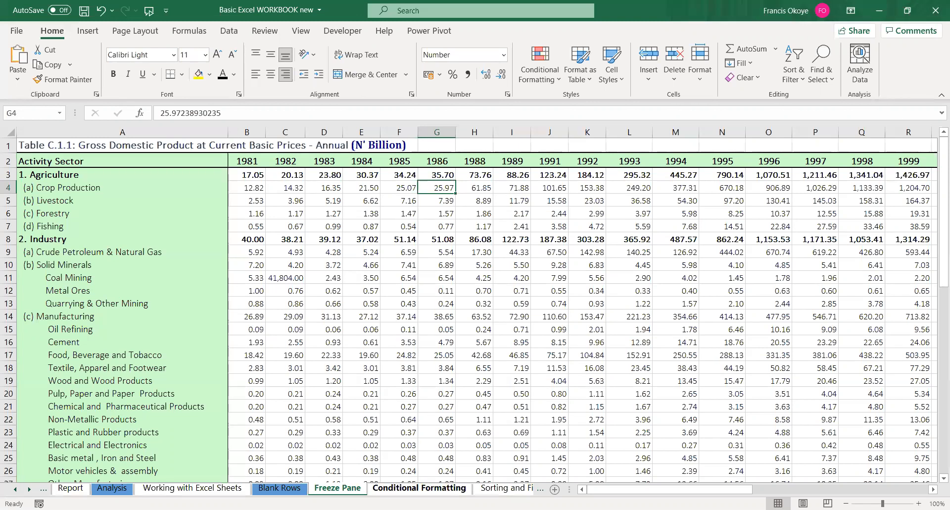
# Examine the lower rows and later year columns of the GDP table without its headers, selecting U40 and T39
pyautogui.moveTo(627, 494)
pyautogui.mouseDown()
pyautogui.moveTo(742, 490)
pyautogui.moveTo(628, 490)
pyautogui.mouseUp()
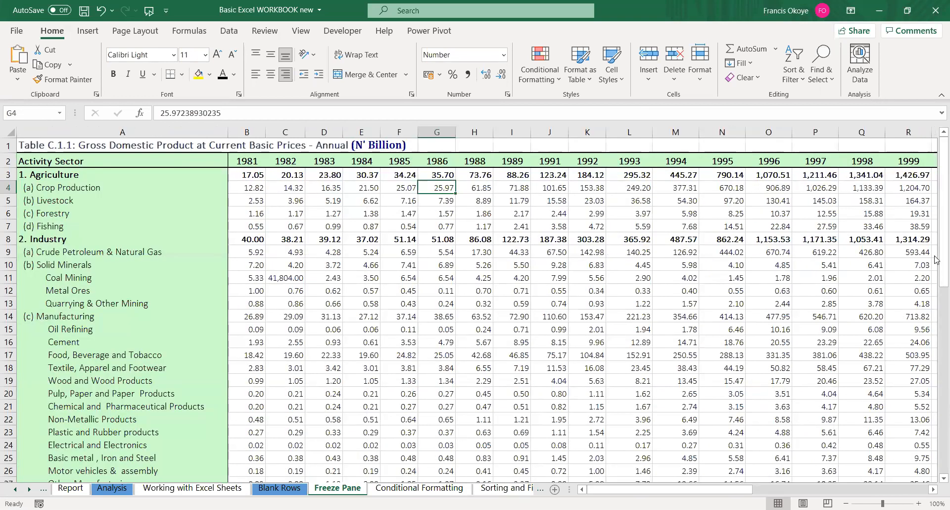
pyautogui.scroll(-7, 898, 381)
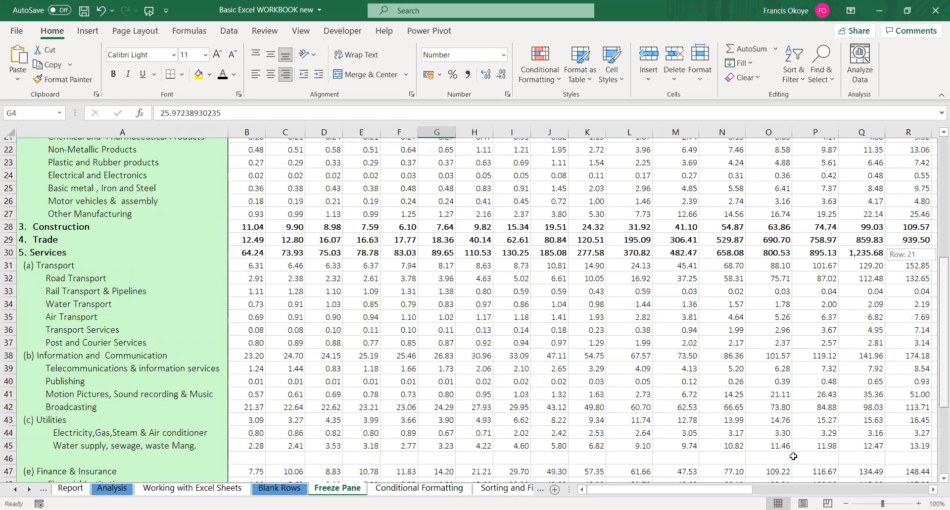
pyautogui.hscroll(4, 639, 366)
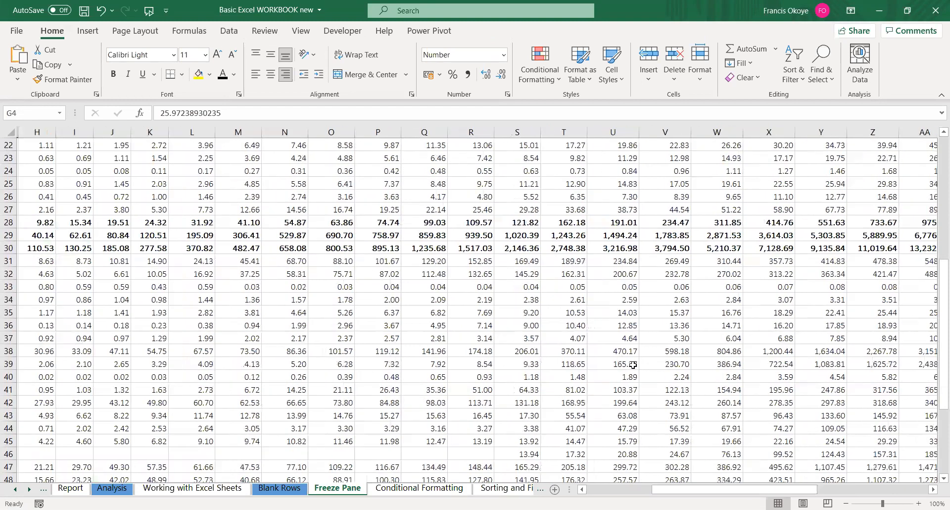
pyautogui.click(627, 378)
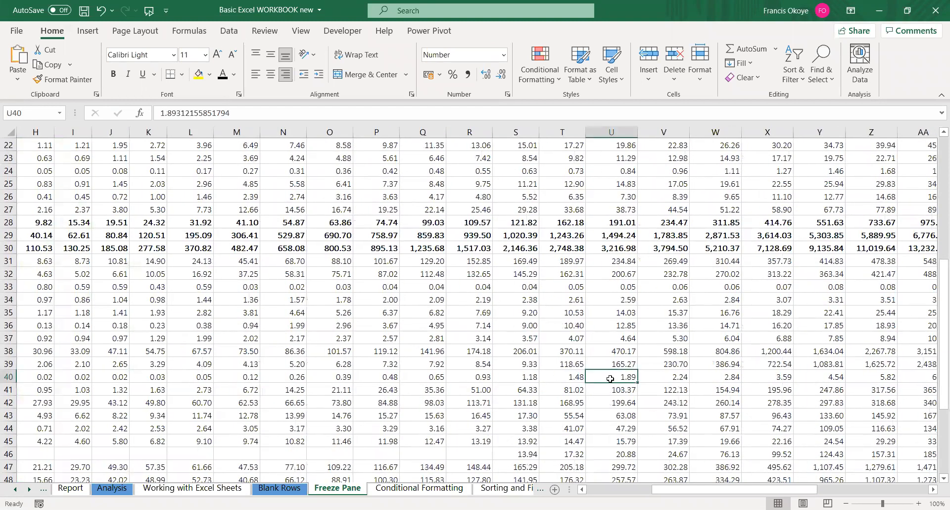
pyautogui.click(575, 367)
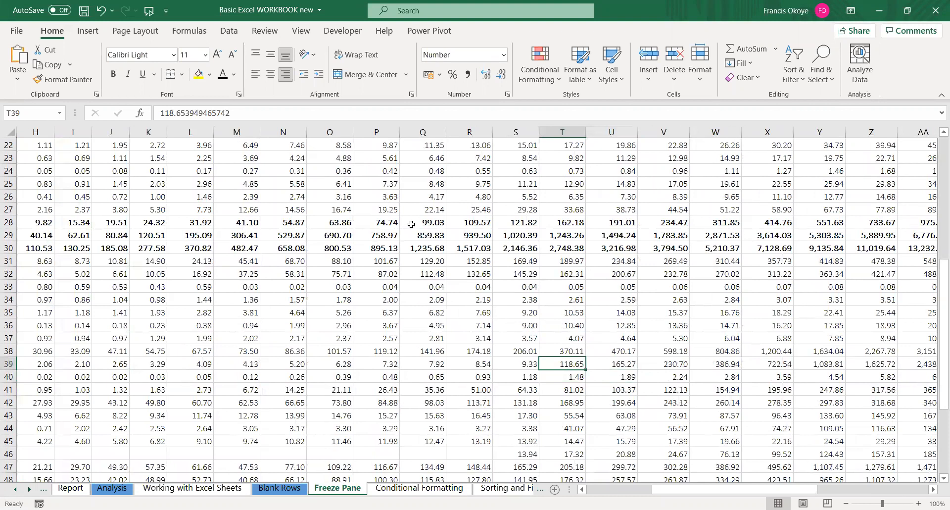
# Fill cell T39 with yellow and trace it back to its sector label in column A and its year header in row 2
pyautogui.click(199, 75)
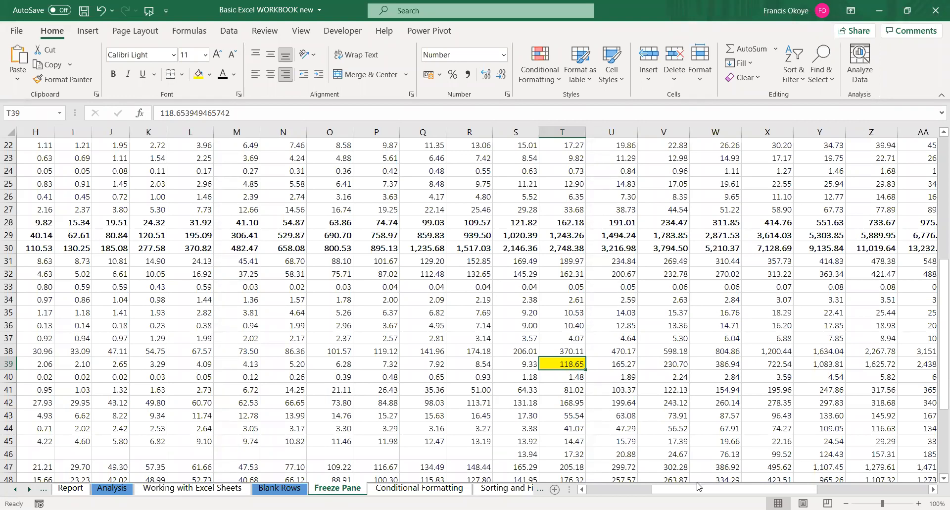
pyautogui.moveTo(738, 489); pyautogui.dragTo(673, 489)
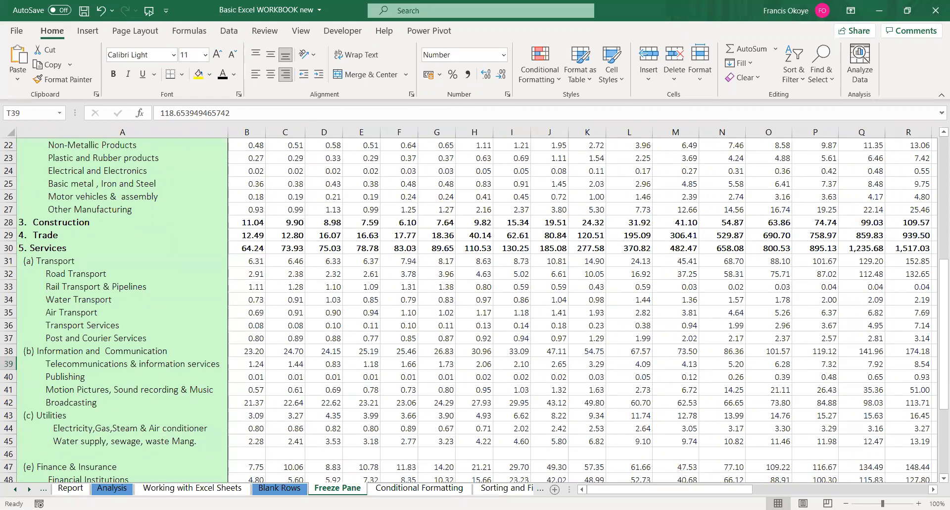
pyautogui.hscroll(3, 926, 277)
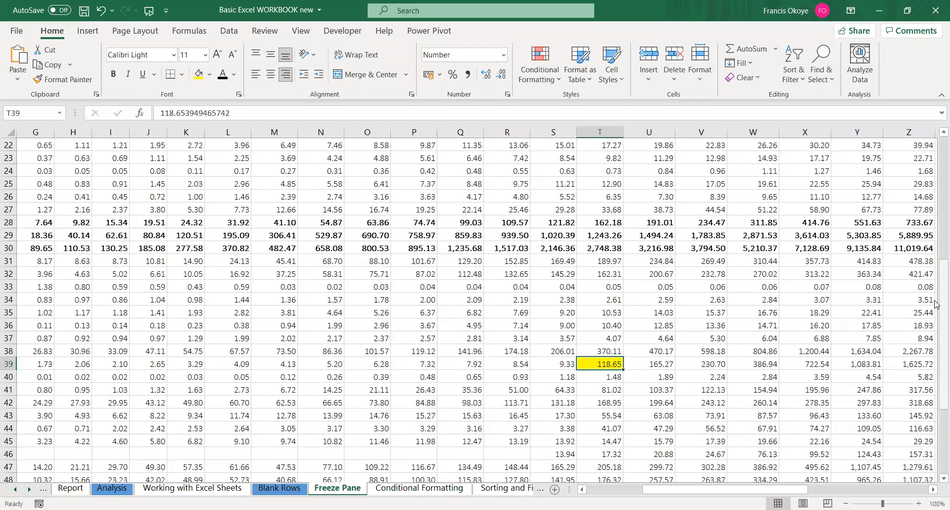
pyautogui.scroll(7, 929, 155)
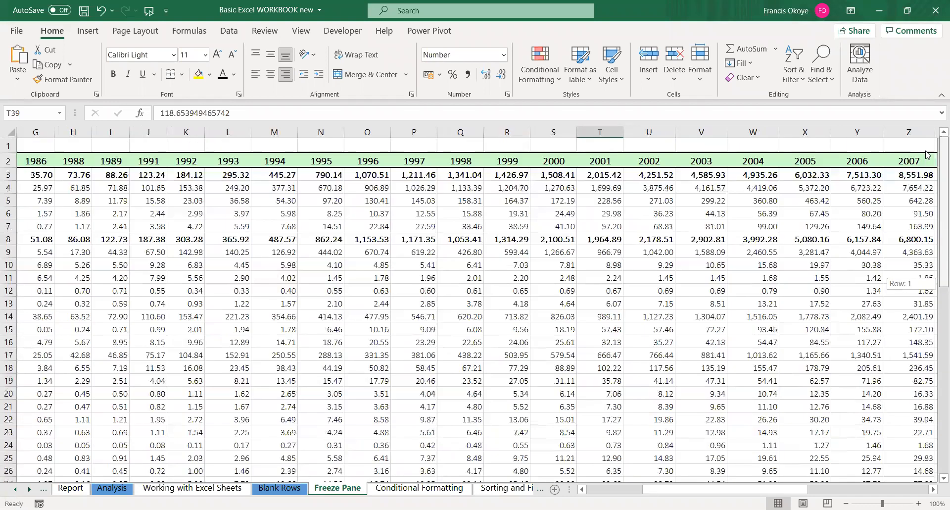
pyautogui.moveTo(928, 155); pyautogui.dragTo(937, 312)
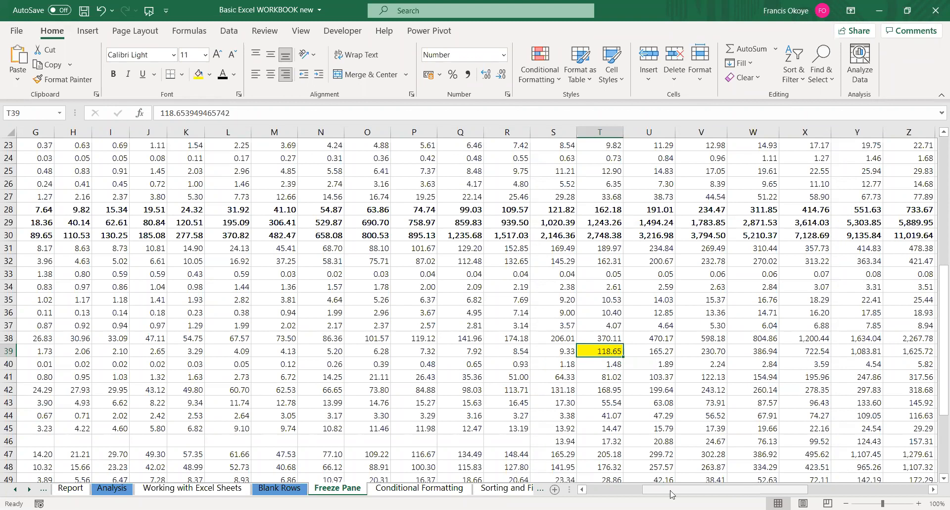
pyautogui.moveTo(673, 492)
pyautogui.mouseDown()
pyautogui.moveTo(645, 492)
pyautogui.moveTo(663, 492)
pyautogui.mouseUp()
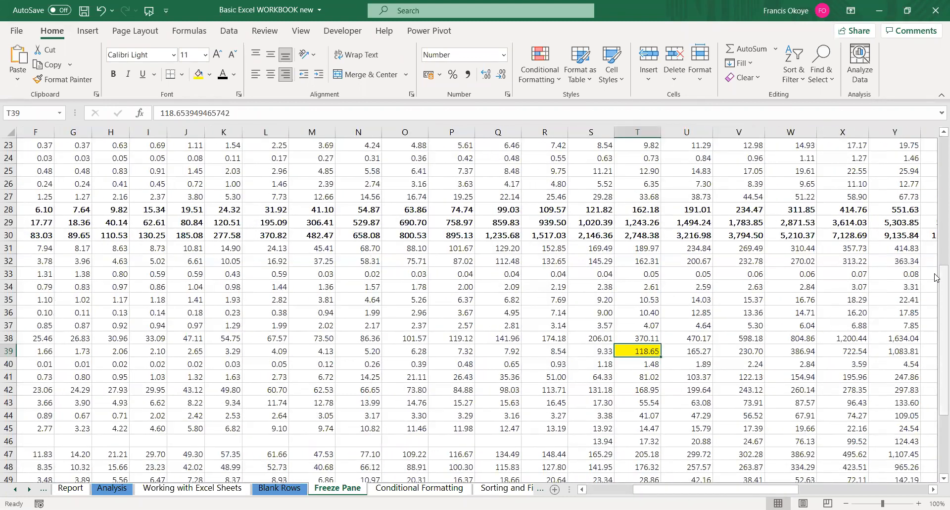
# Select cell Y45, look up its year header, and return to the beginning of the GDP table
pyautogui.scroll(2, 896, 337)
pyautogui.scroll(-2, 896, 347)
pyautogui.click(909, 430)
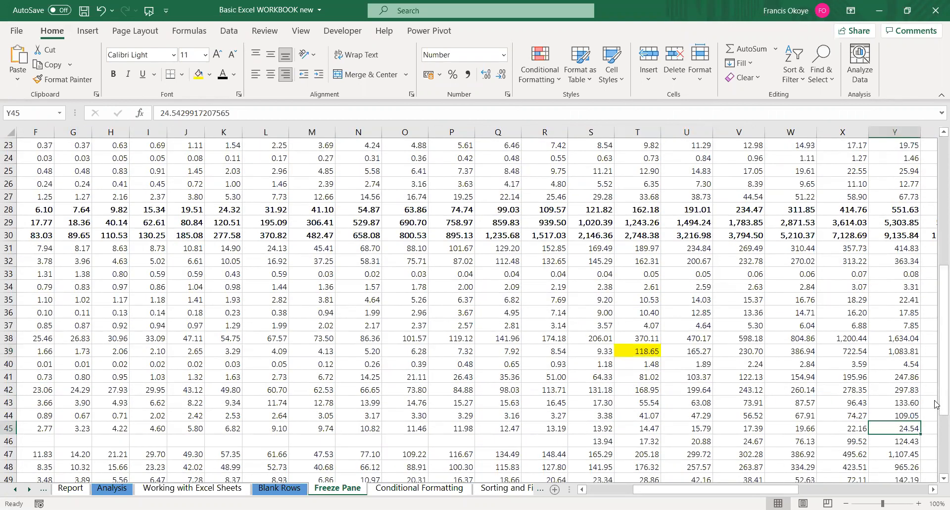
pyautogui.scroll(3, 937, 199)
pyautogui.scroll(5, 937, 198)
pyautogui.moveTo(937, 183); pyautogui.dragTo(937, 140)
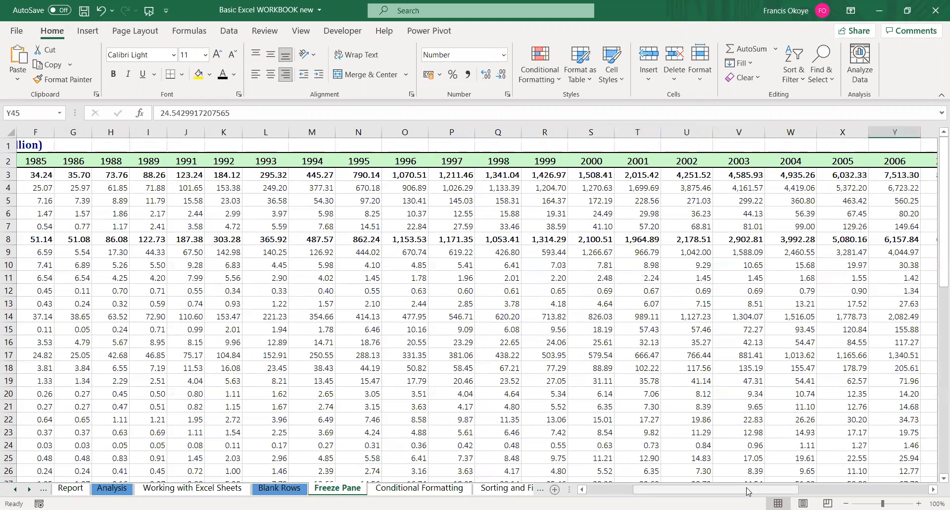
pyautogui.hscroll(-5, 122, 321)
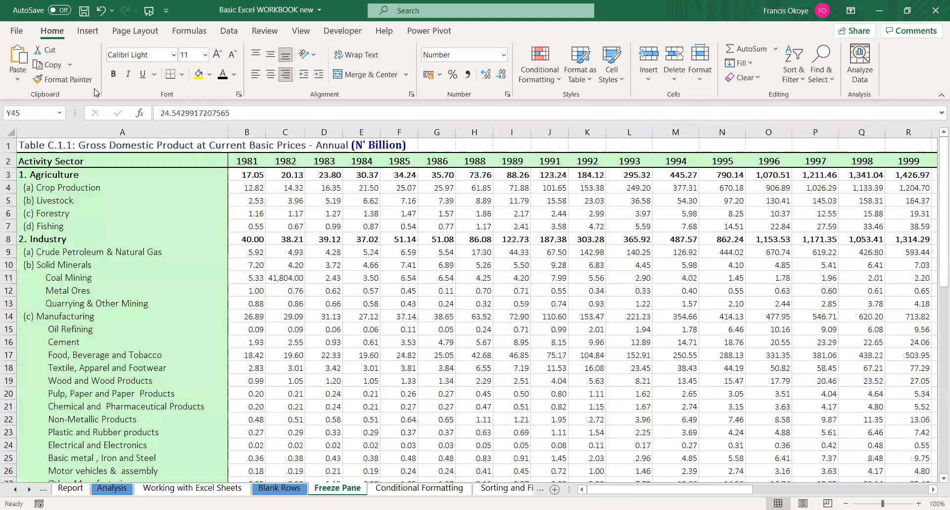
# Select the Activity Sector column A and year header row 2 in turn to examine the headings, ending on cell C4
pyautogui.click(87, 130)
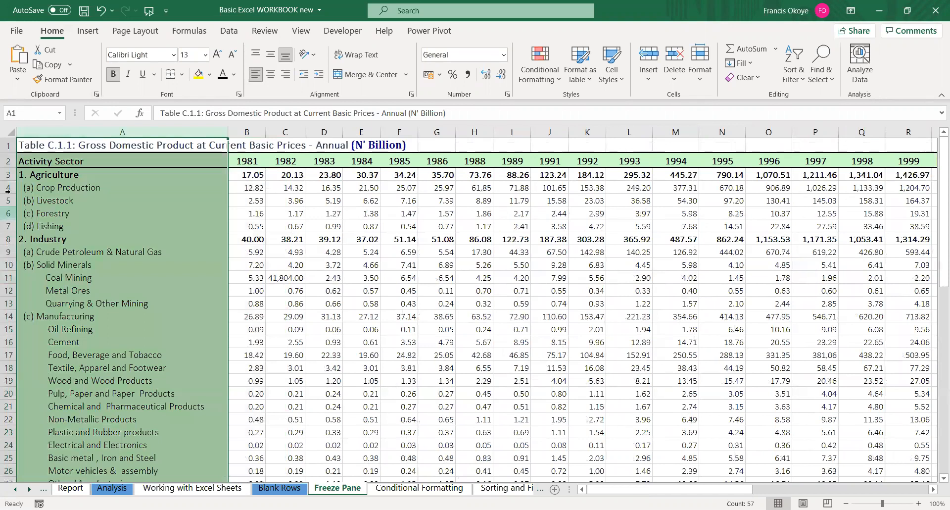
pyautogui.click(8, 160)
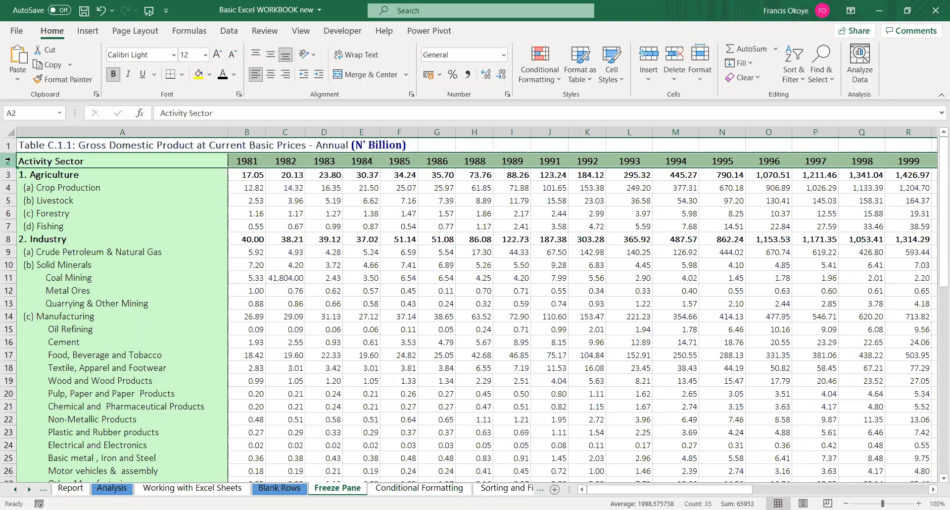
pyautogui.click(425, 301)
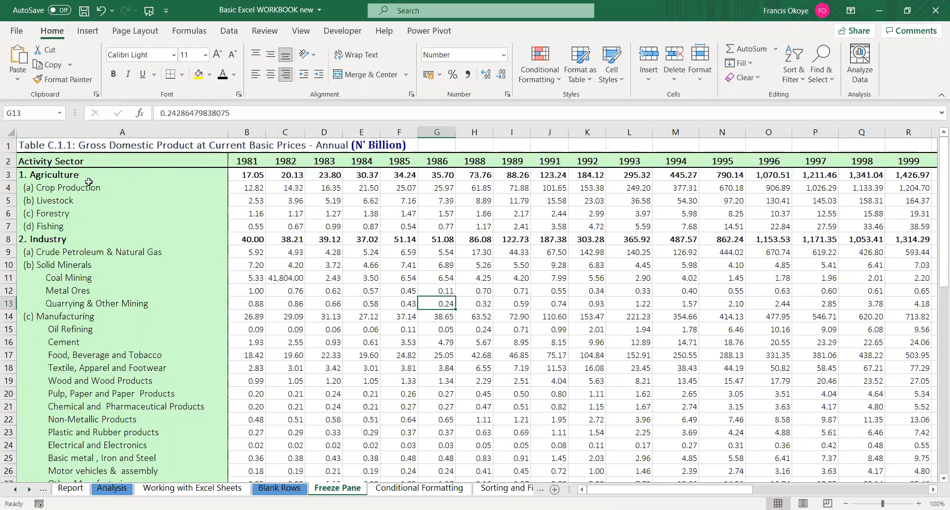
pyautogui.click(92, 130)
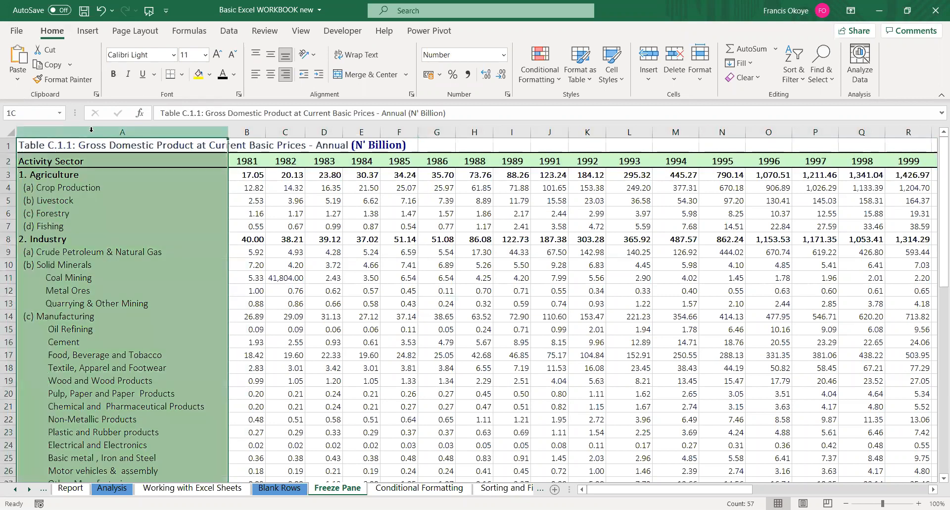
pyautogui.click(8, 161)
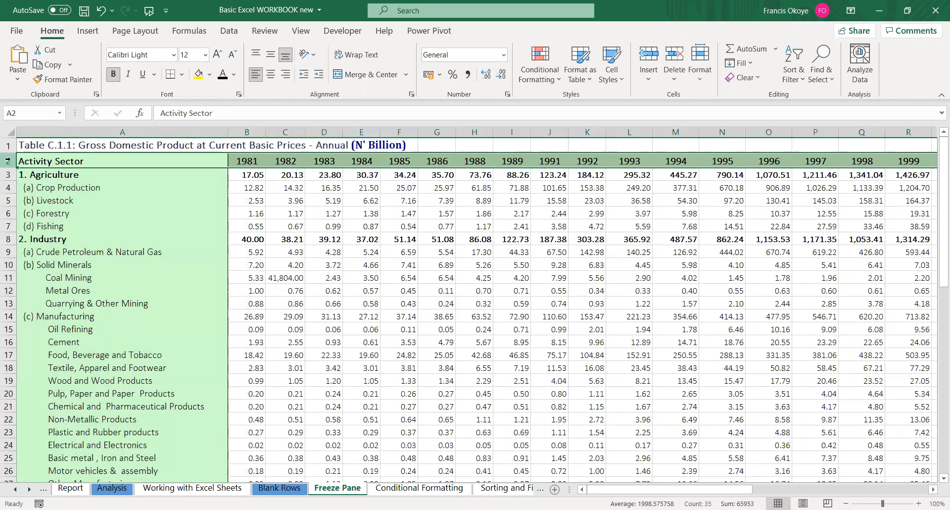
pyautogui.click(273, 192)
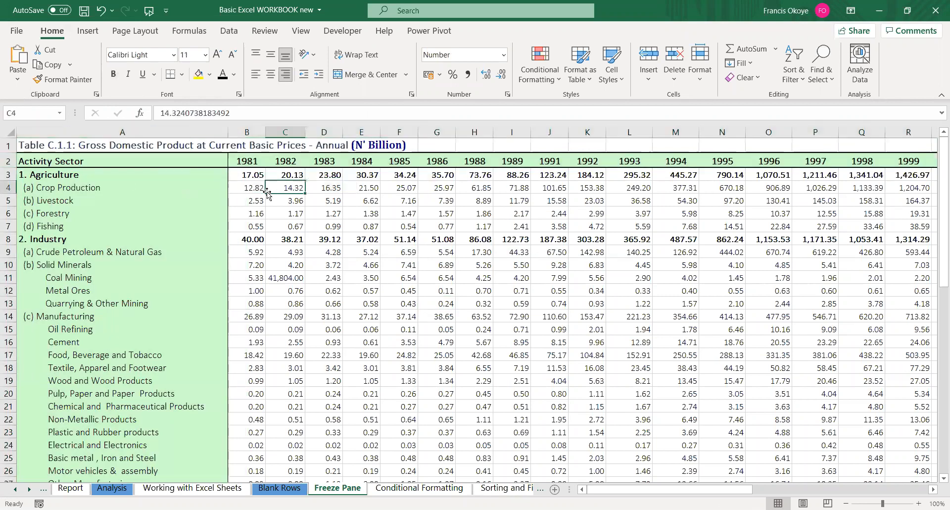
# Fill cell B3, just below the year headers and beside the sector column, with yellow
pyautogui.click(247, 172)
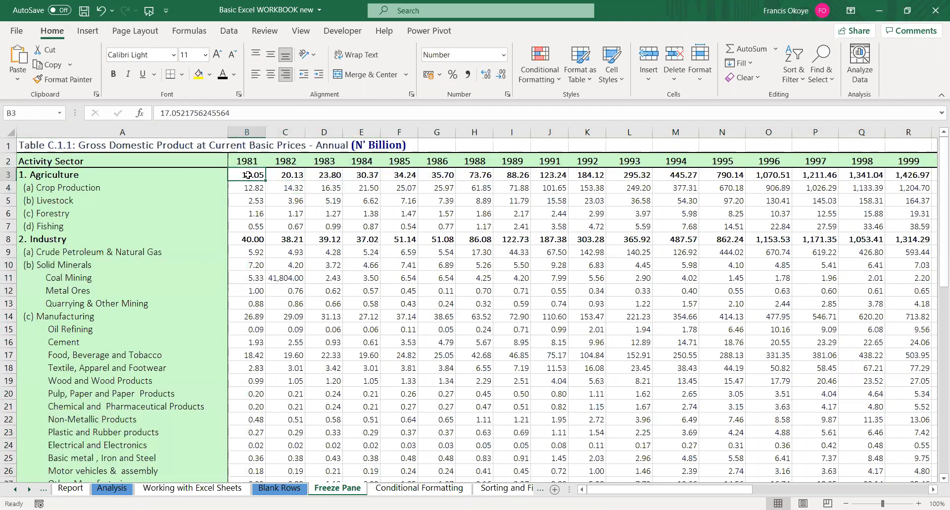
pyautogui.click(127, 127)
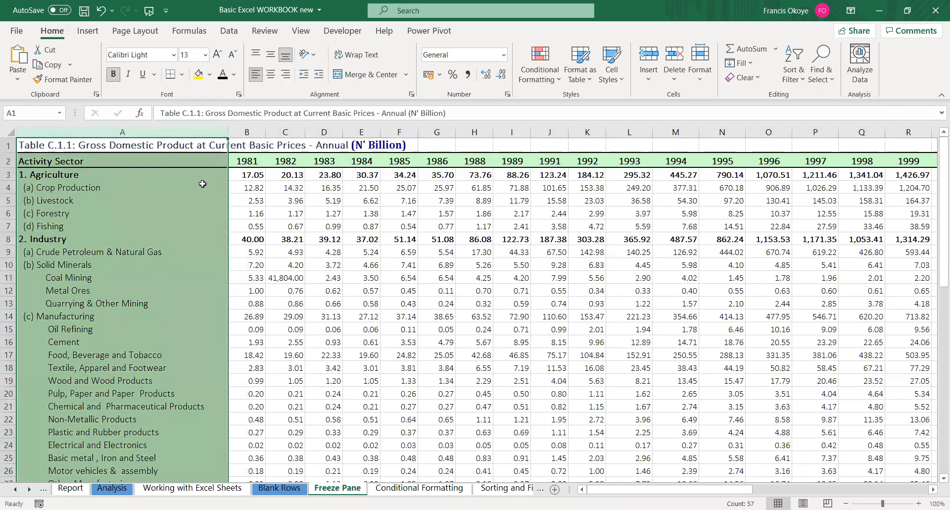
pyautogui.click(252, 174)
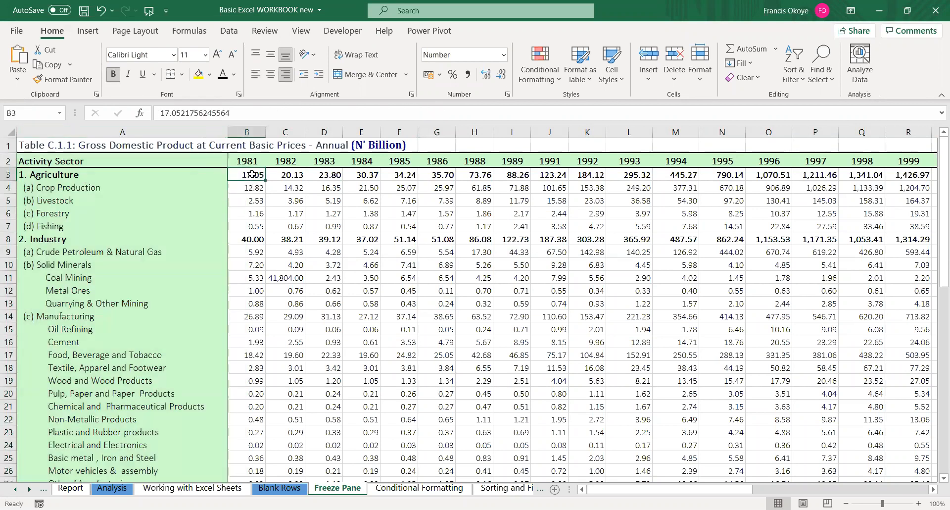
pyautogui.click(198, 74)
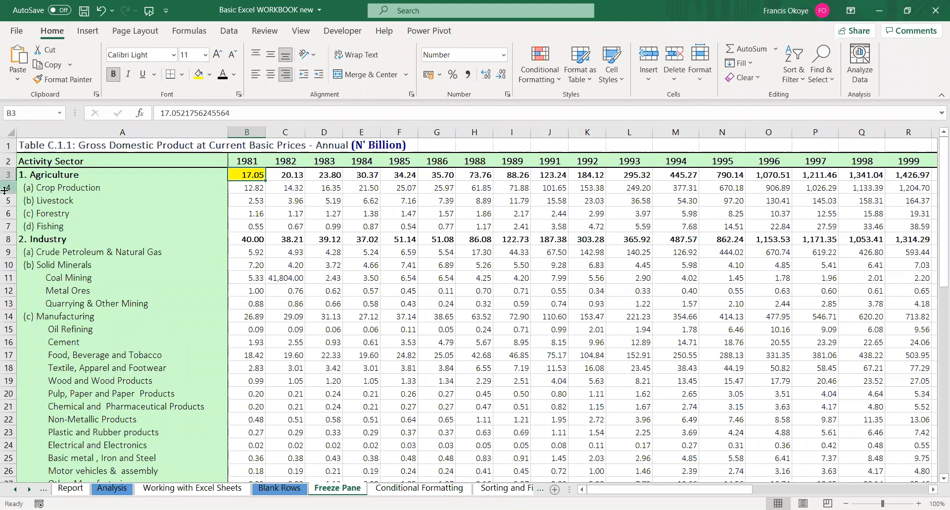
# Examine the headings around B3 by selecting row 2, the 1981 header cell and column A
pyautogui.click(7, 160)
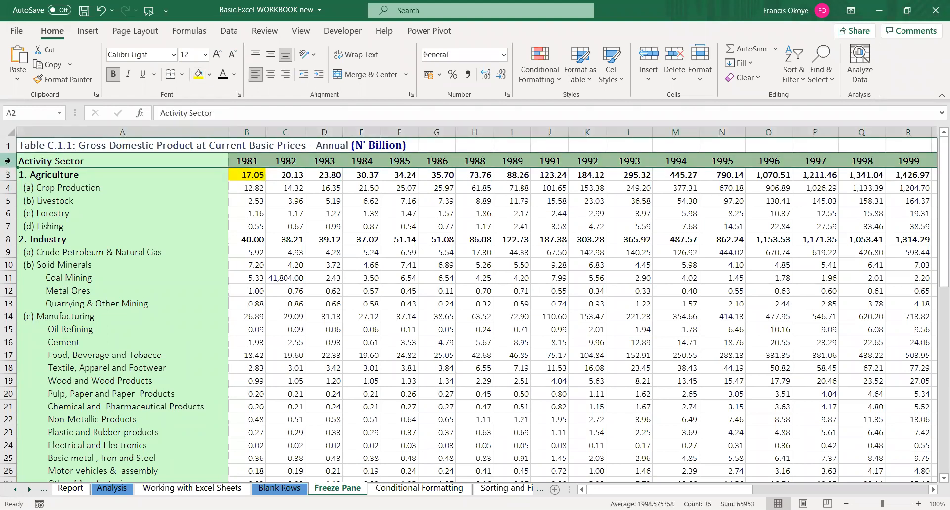
pyautogui.click(241, 160)
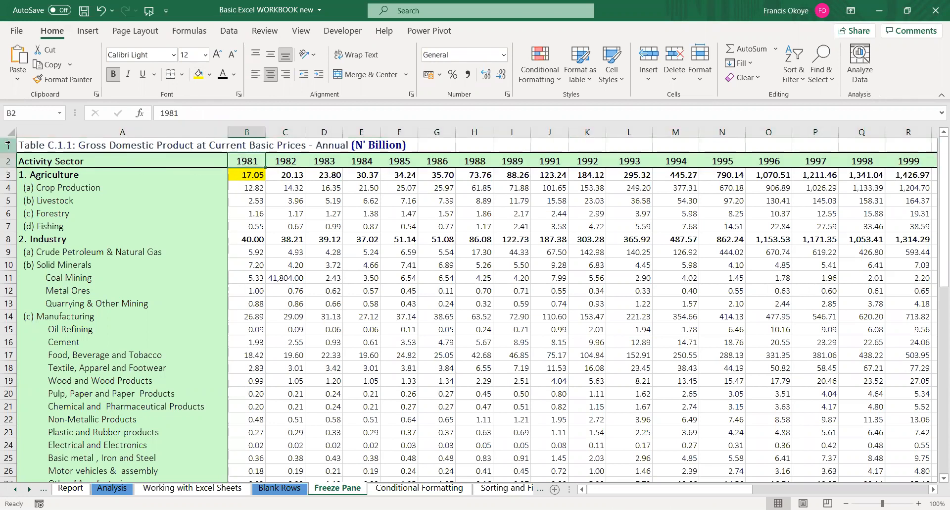
pyautogui.click(7, 161)
pyautogui.click(122, 131)
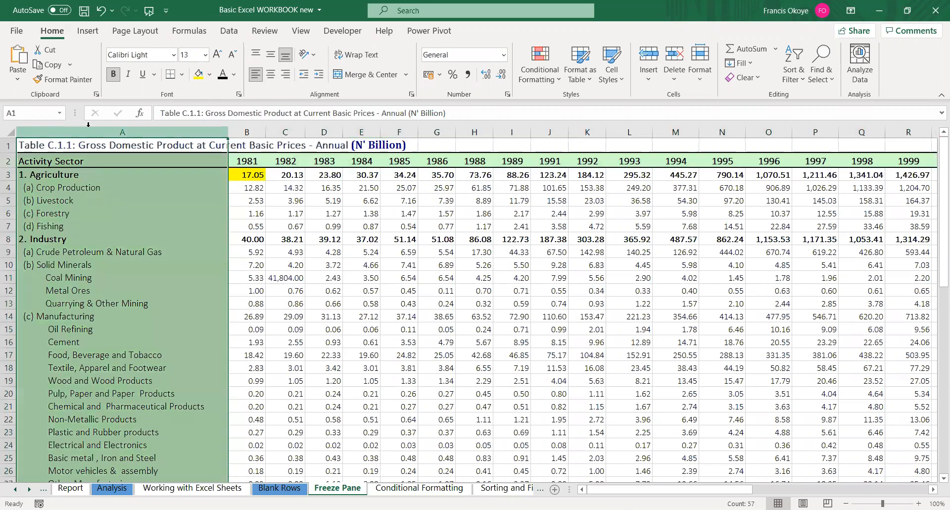
# Freeze panes at cell B3 to keep rows 1 and 2 and column A visible while scrolling
pyautogui.click(250, 176)
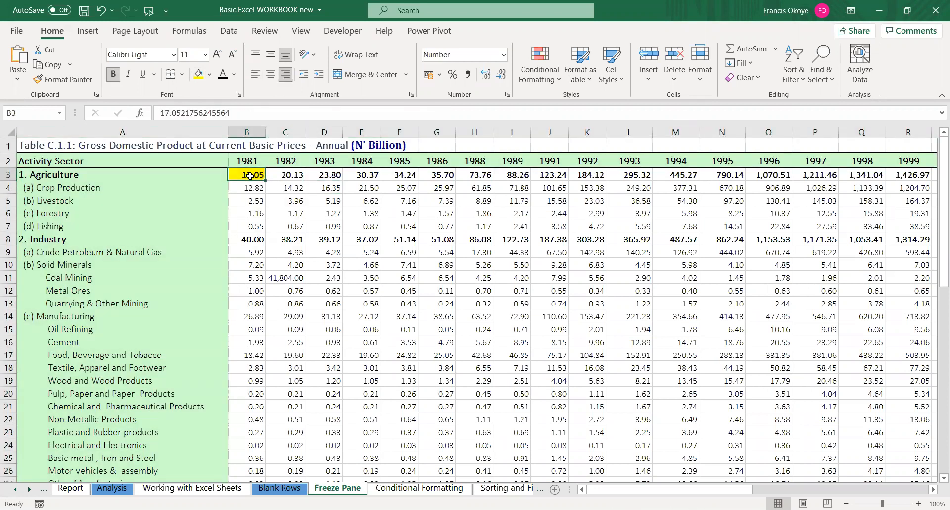
pyautogui.click(300, 31)
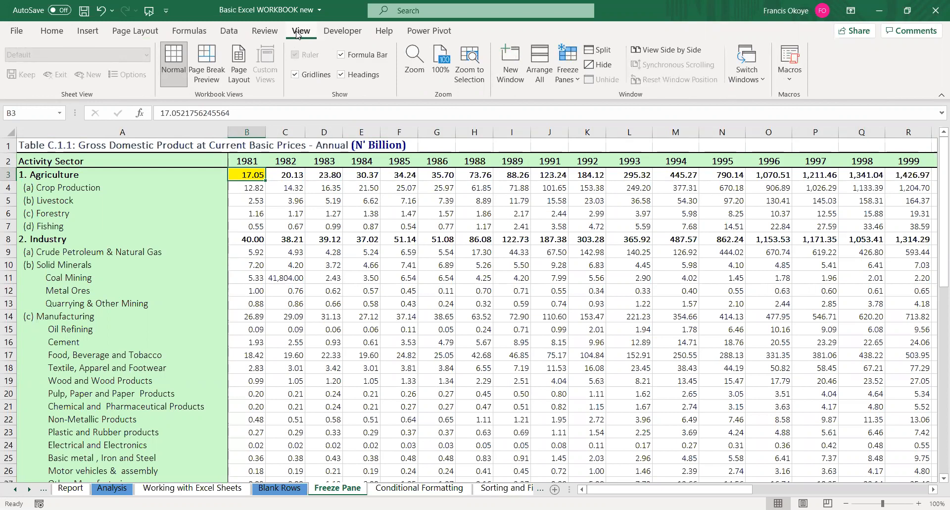
pyautogui.click(573, 69)
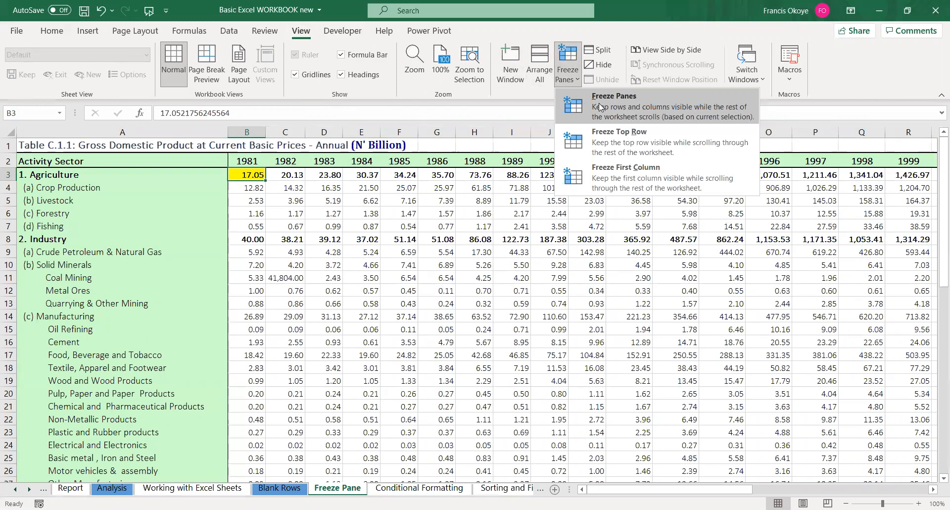
pyautogui.click(599, 103)
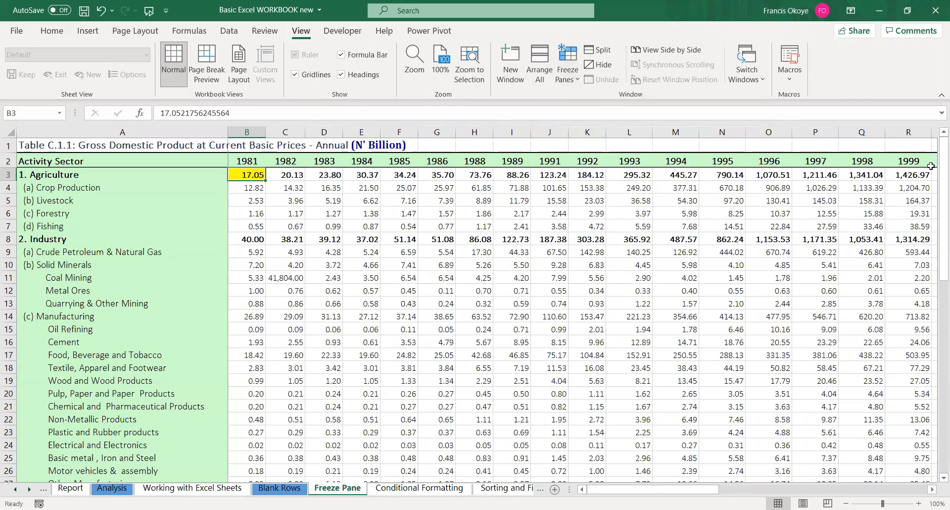
# Check the frozen headings against the lower rows and later years, selecting the yellow cell T39
pyautogui.scroll(-9, 935, 317)
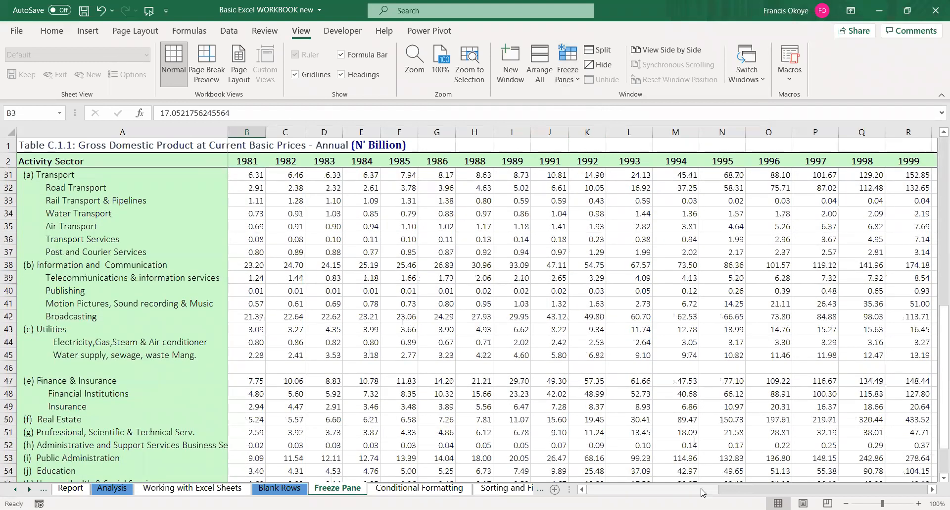
pyautogui.moveTo(703, 491); pyautogui.dragTo(777, 491)
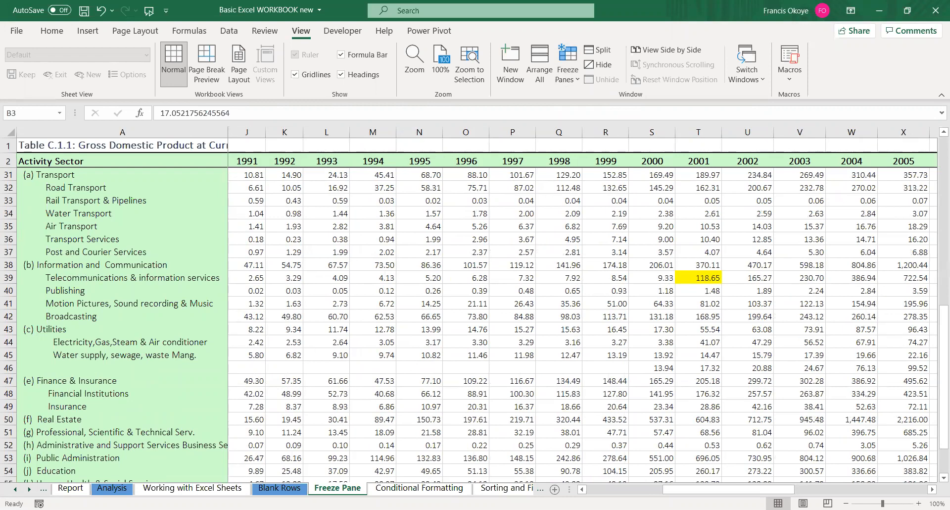
pyautogui.click(702, 279)
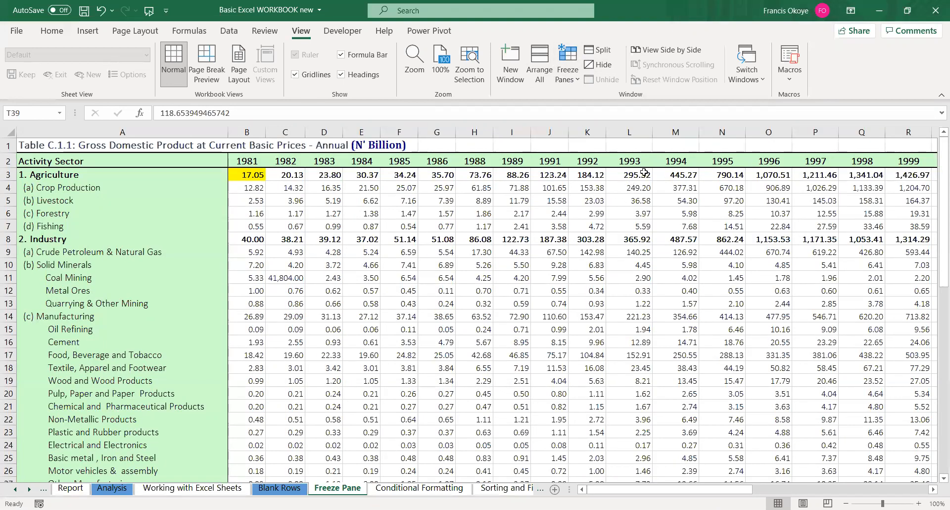
# Go back to the table's first rows and select the 1995 and 1996 Agriculture values and the year header row
pyautogui.click(724, 174)
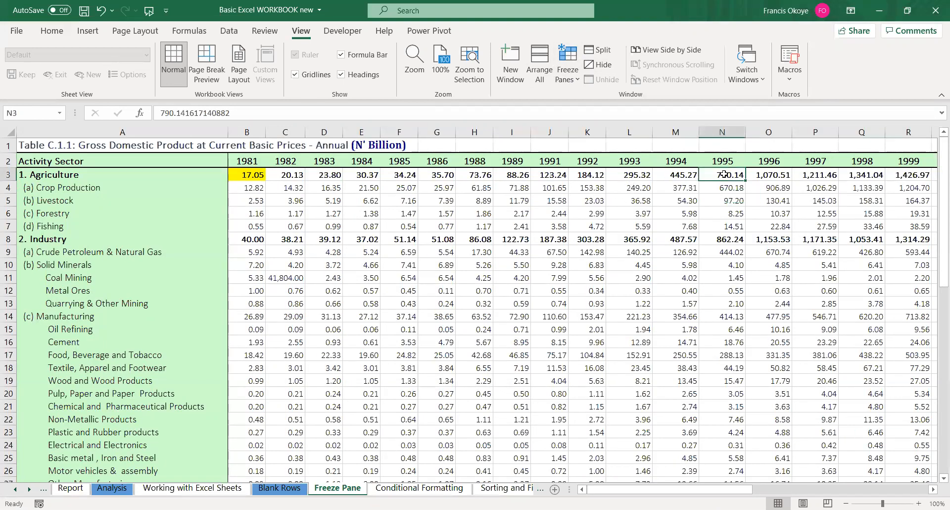
pyautogui.click(771, 175)
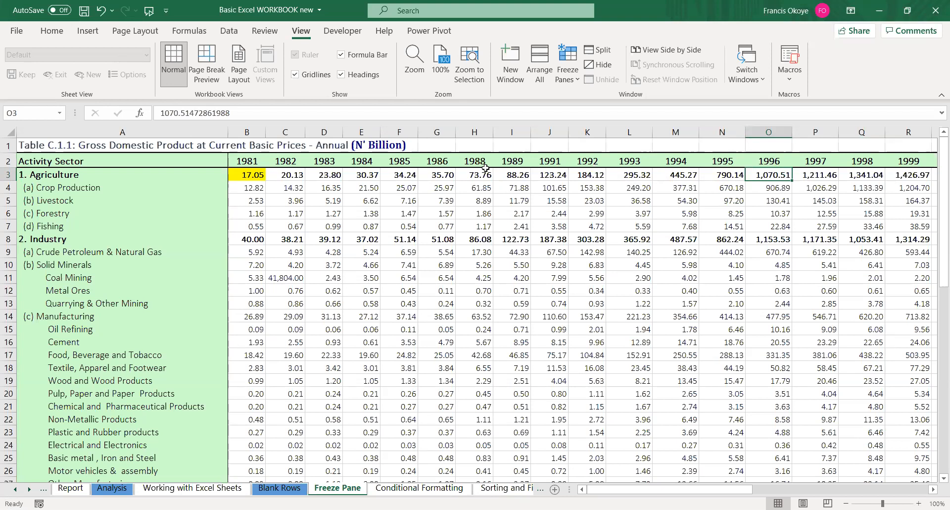
pyautogui.click(7, 161)
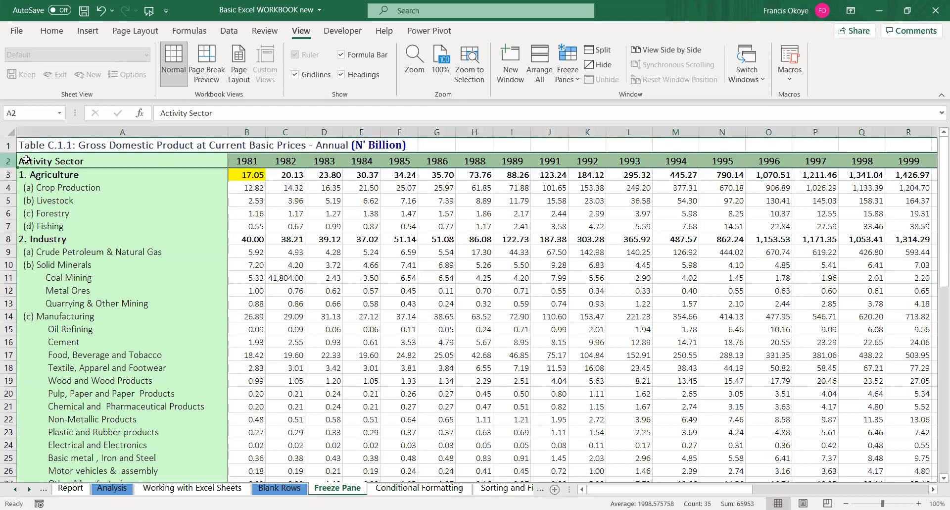
pyautogui.click(775, 175)
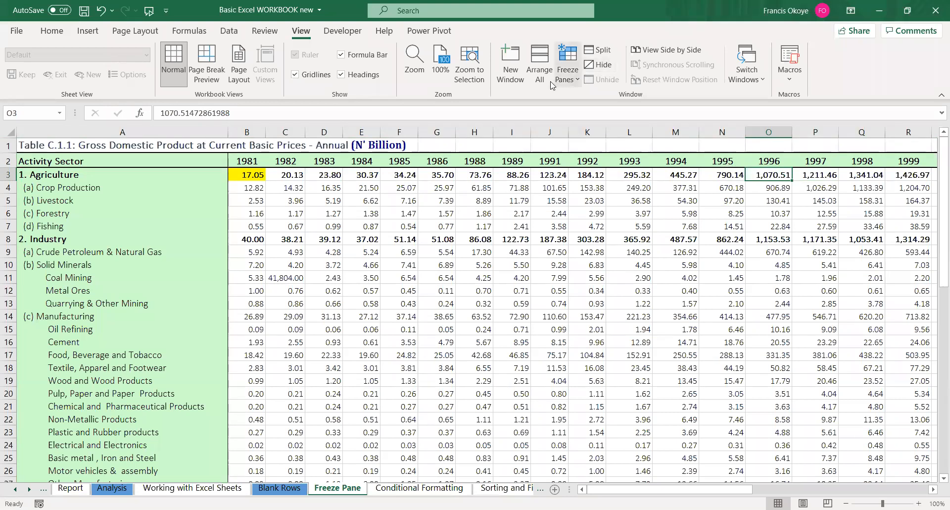
pyautogui.click(540, 67)
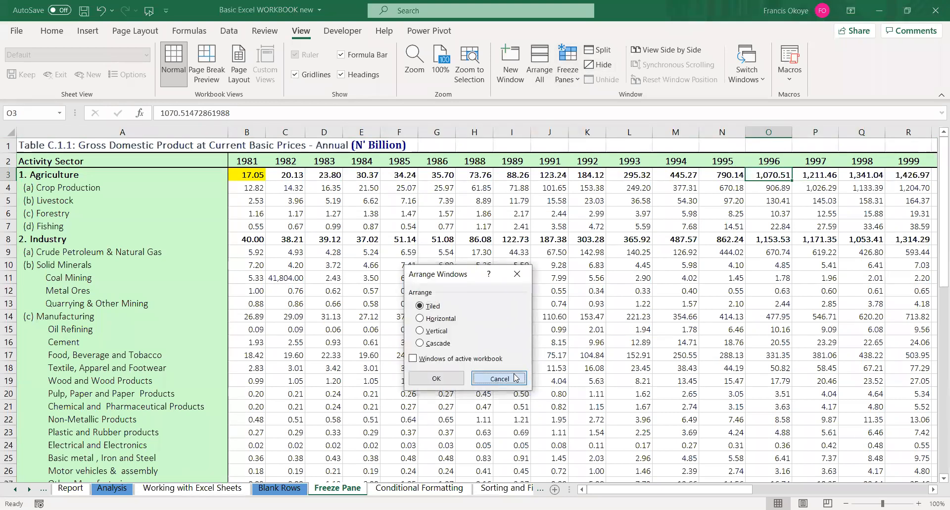
pyautogui.press('Escape')
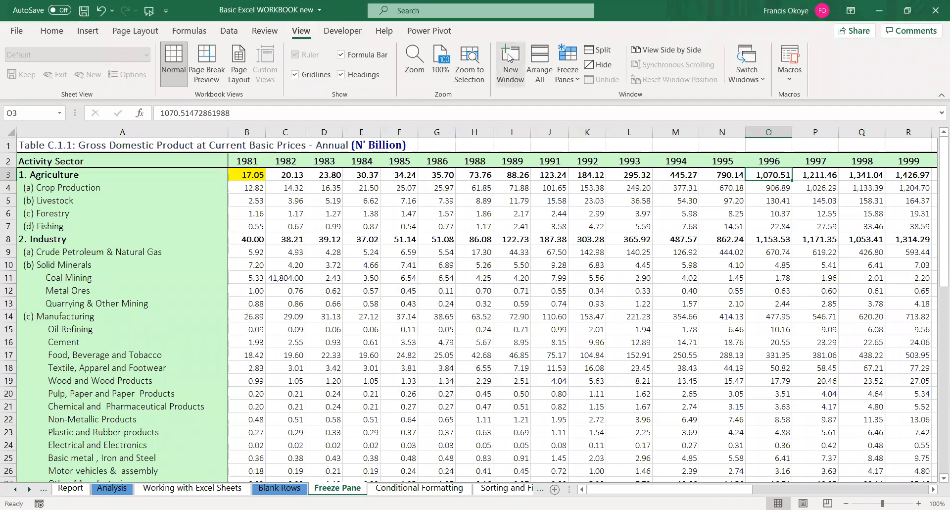
# Try freezing panes at cell O3 and check how the later years and lower rows scroll against the fixed area
pyautogui.click(572, 78)
pyautogui.click(599, 102)
pyautogui.moveTo(617, 489); pyautogui.dragTo(730, 489)
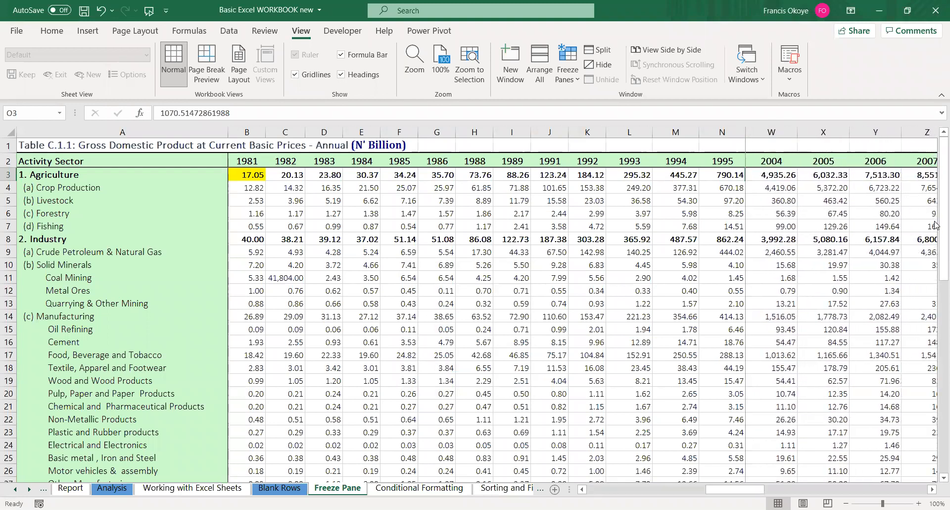
pyautogui.scroll(-10, 936, 228)
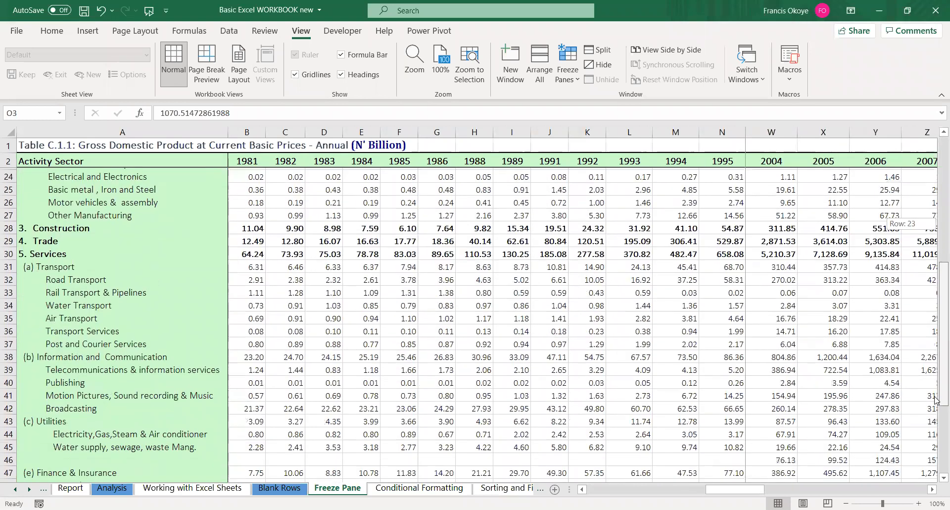
pyautogui.scroll(10, 935, 215)
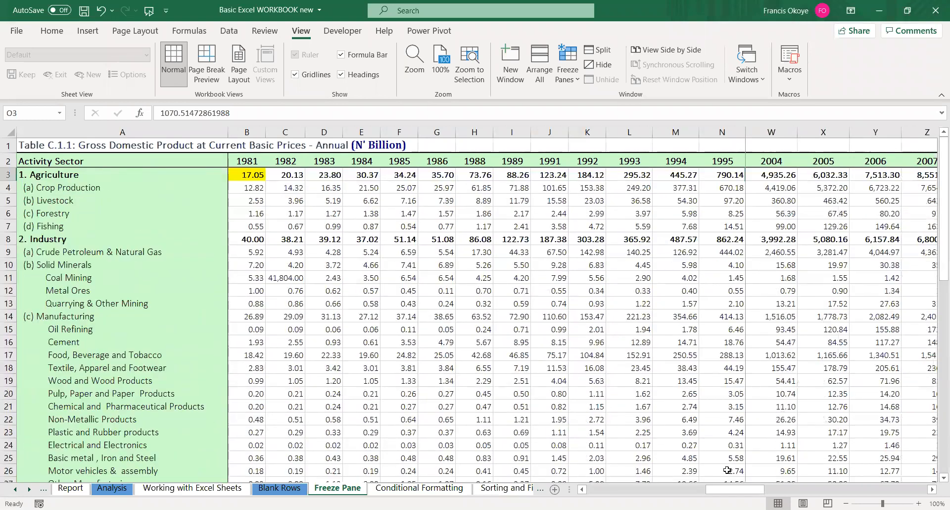
pyautogui.moveTo(747, 491); pyautogui.dragTo(628, 490)
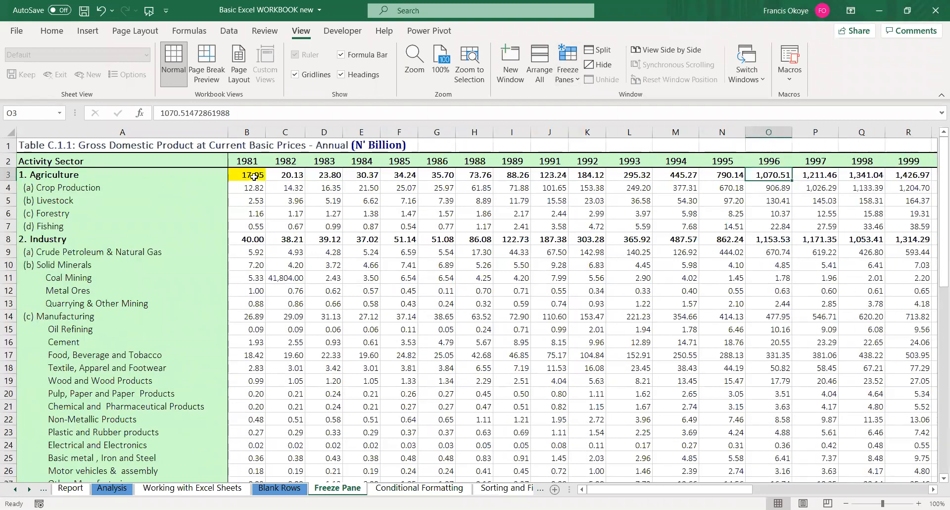
# Move the frozen panes from O3 back to cell B3 and check the headings back to the table's start
pyautogui.hotkey('ctrl', 'Home')
pyautogui.click(562, 79)
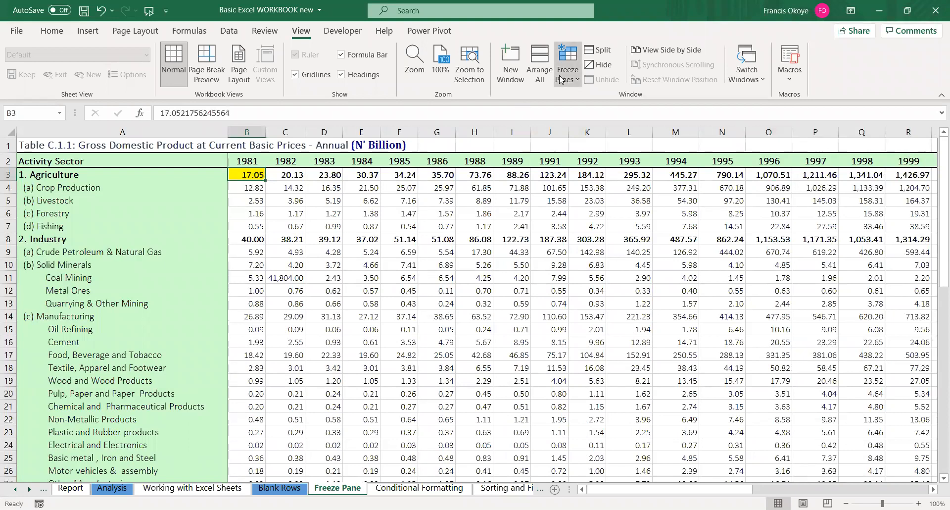
pyautogui.click(608, 107)
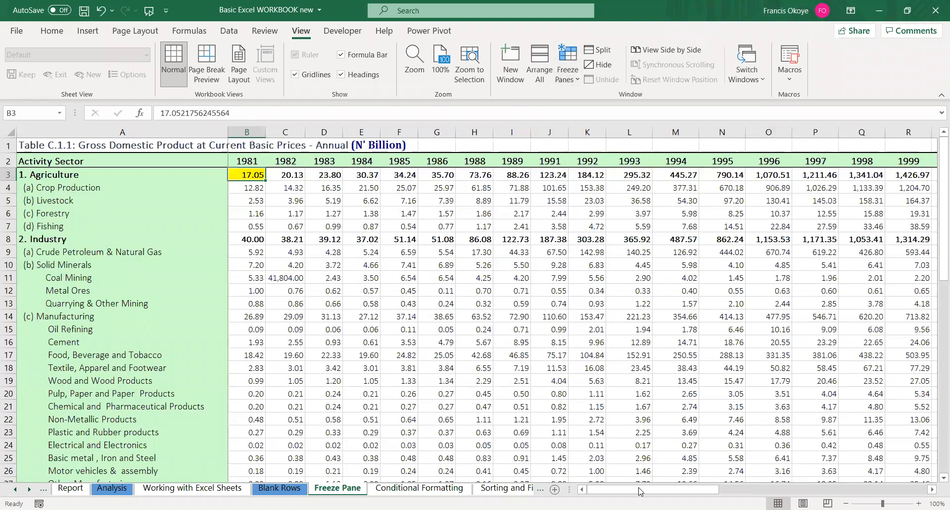
pyautogui.moveTo(706, 491); pyautogui.dragTo(594, 490)
pyautogui.moveTo(935, 322); pyautogui.dragTo(936, 157)
pyautogui.click(206, 193)
pyautogui.press('Down')
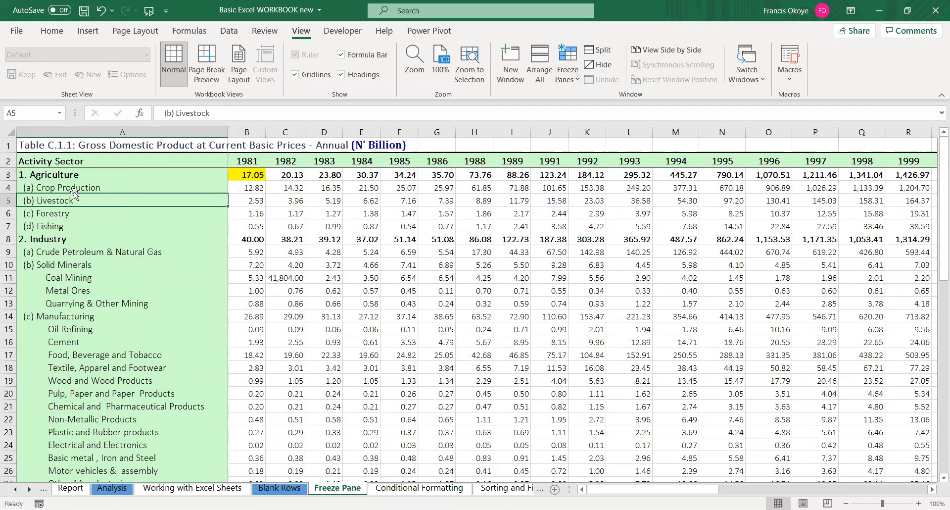
pyautogui.click(336, 191)
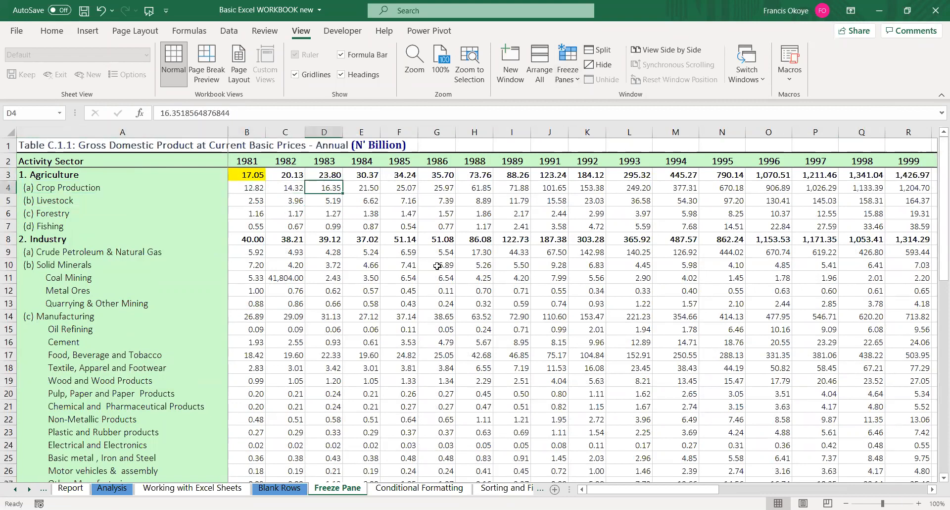
pyautogui.click(288, 238)
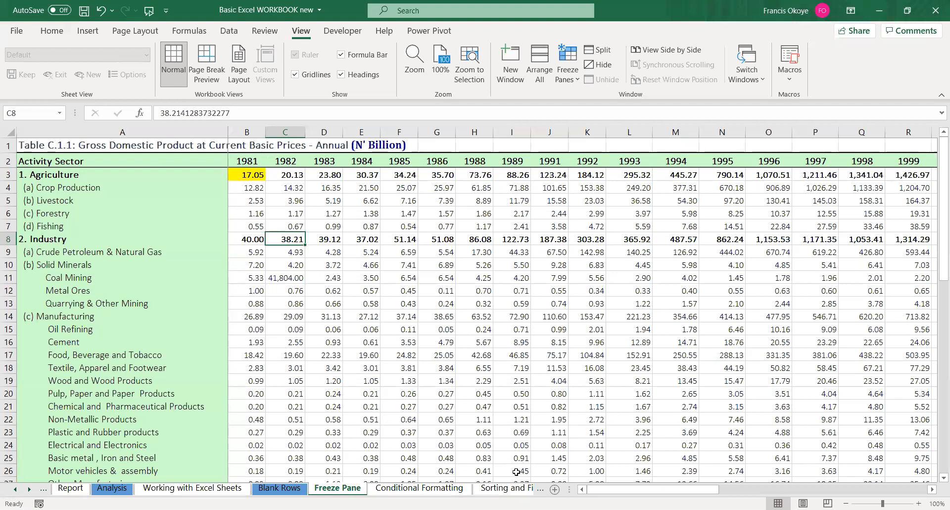
# Add a blank worksheet after the Freeze Pane sheet and hide its gridlines, formula bar and row and column headings
pyautogui.click(555, 489)
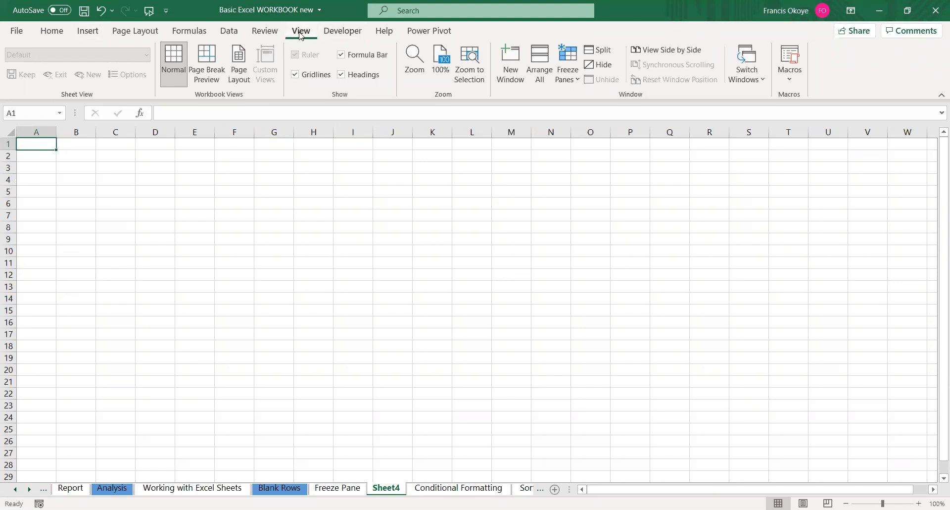
pyautogui.click(294, 74)
pyautogui.click(312, 278)
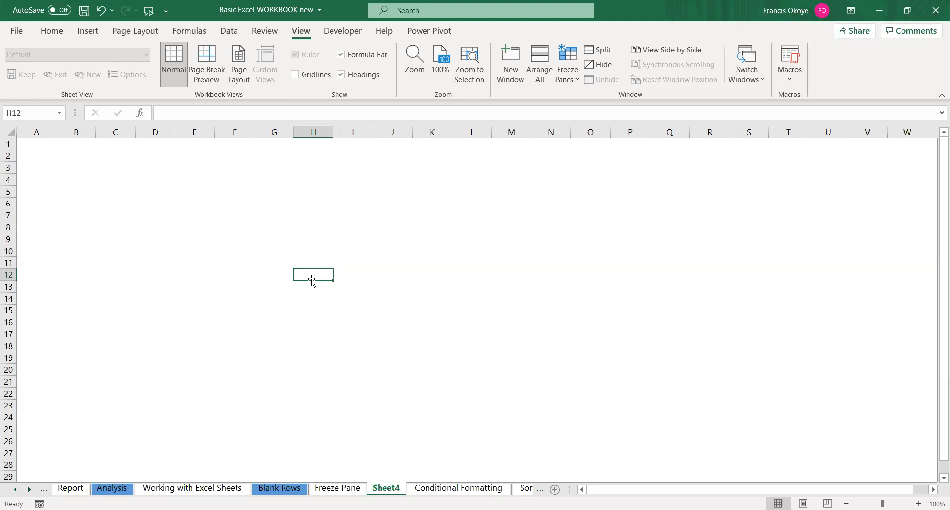
pyautogui.click(341, 55)
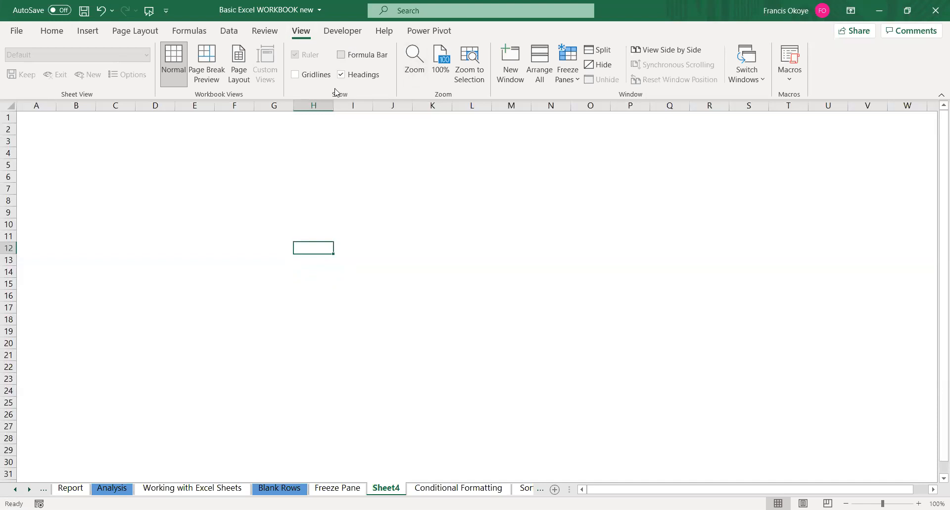
pyautogui.click(341, 74)
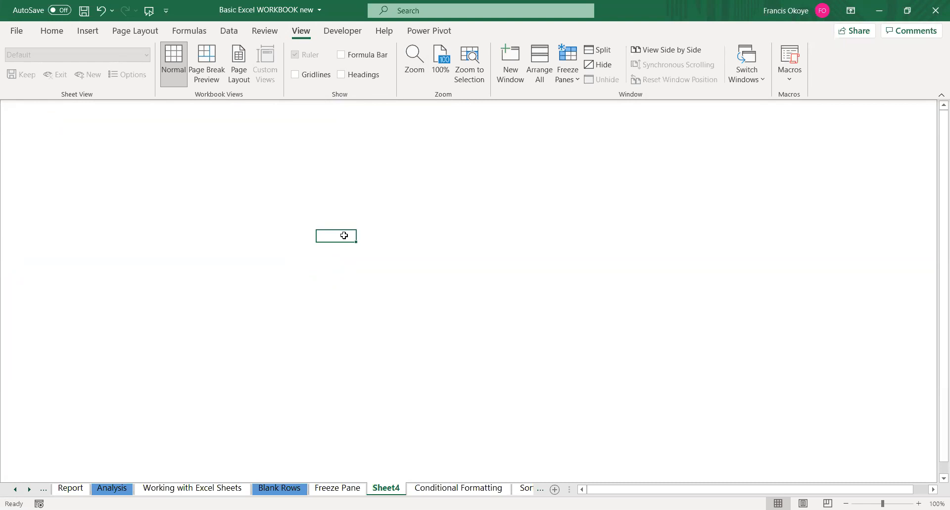
# Show the headings, formula bar and gridlines again on the new blank worksheet
pyautogui.click(341, 74)
pyautogui.click(341, 54)
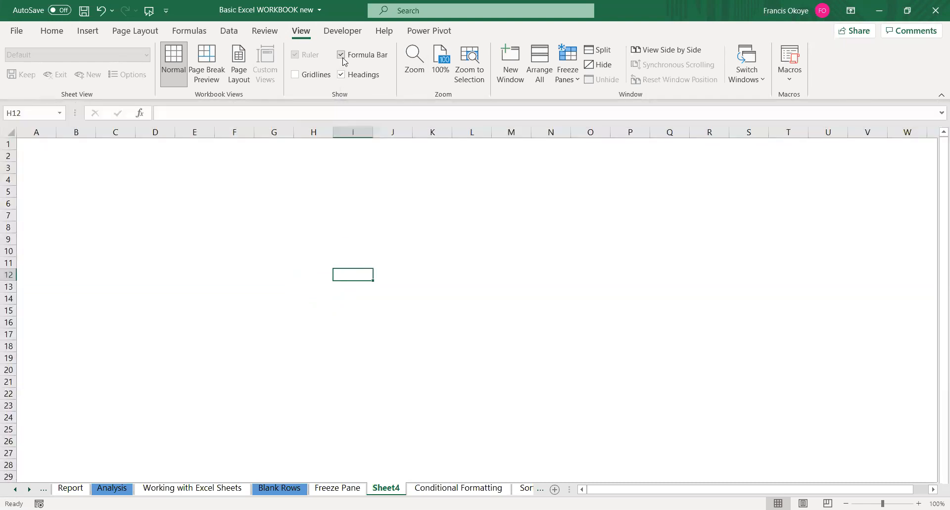
pyautogui.click(295, 74)
pyautogui.click(313, 193)
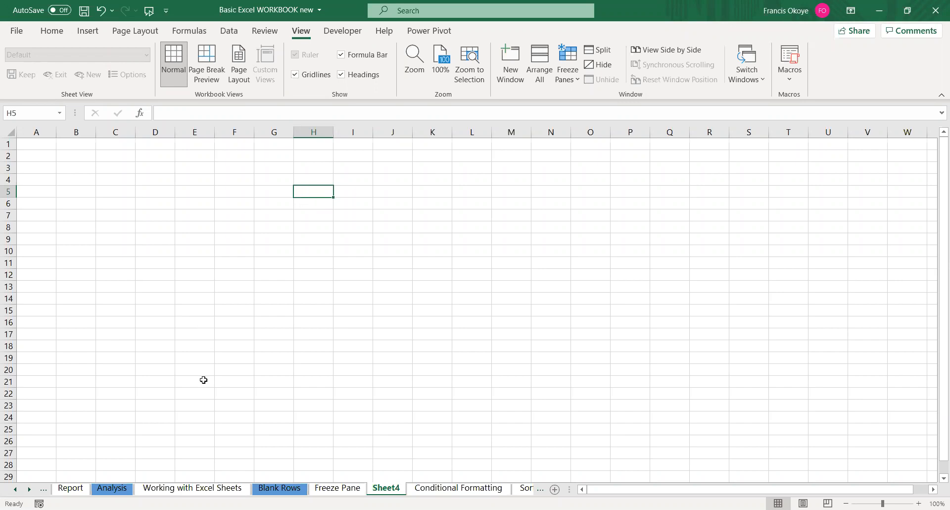
# Return to the Freeze Pane sheet, select the whole sheet, and turn its gridlines off and back on
pyautogui.click(324, 490)
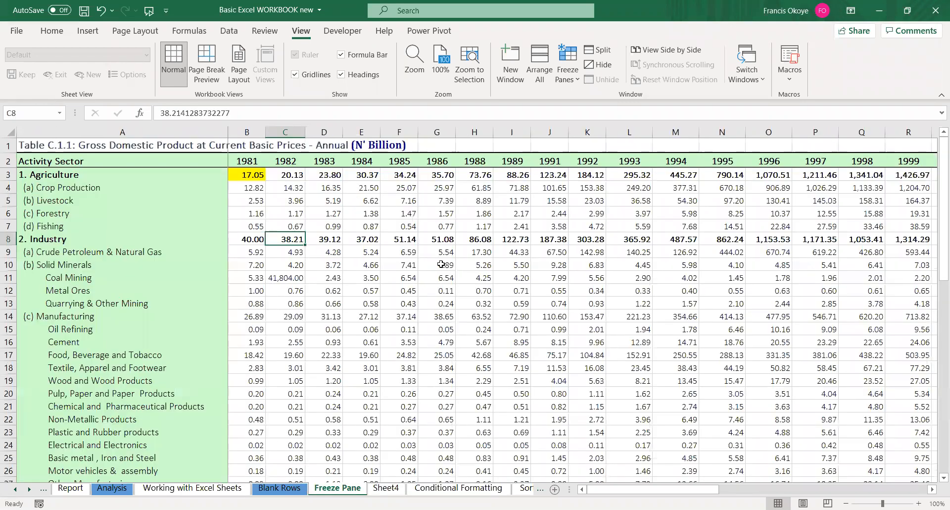
pyautogui.click(441, 264)
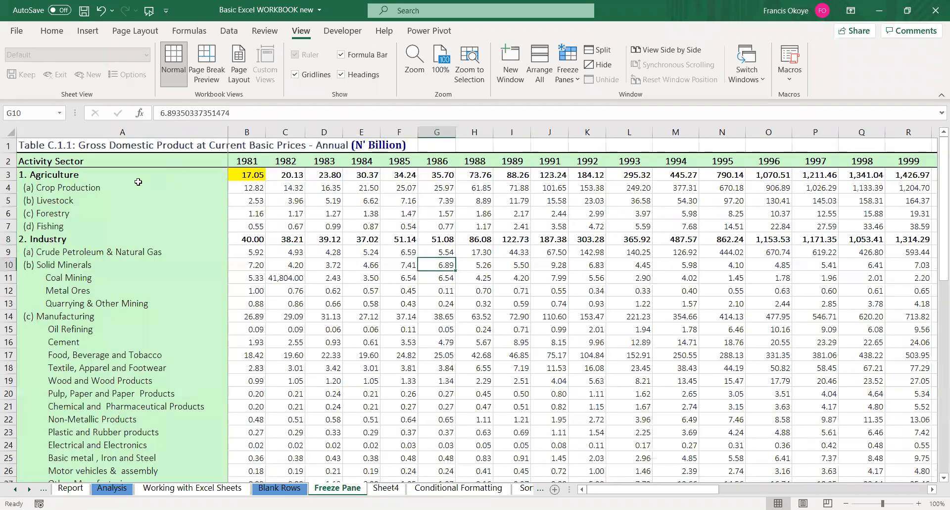
pyautogui.click(8, 131)
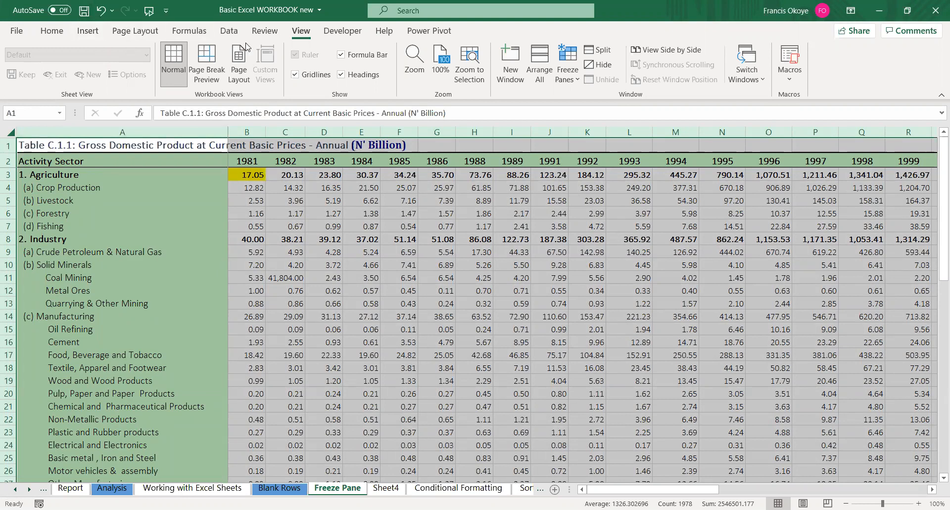
pyautogui.click(294, 75)
pyautogui.click(294, 76)
pyautogui.click(329, 275)
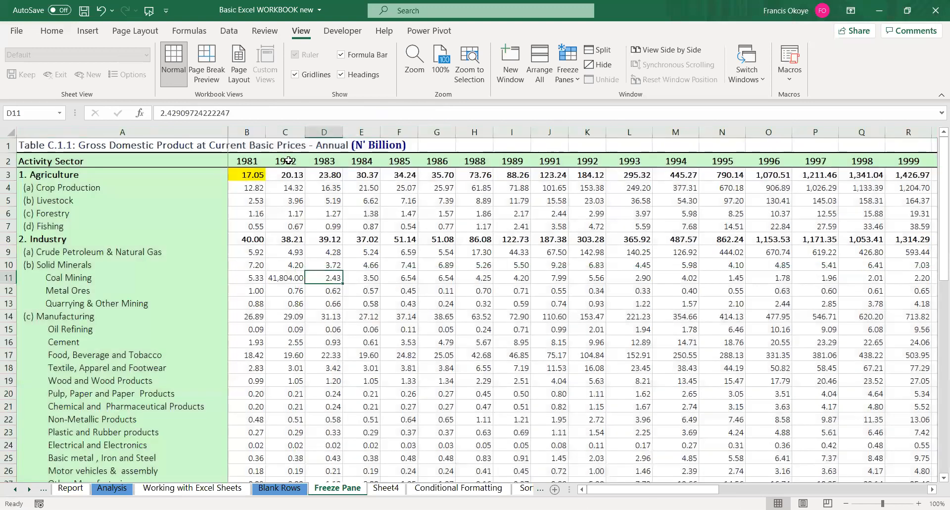
# Compare the GDP table with and without gridlines by switching them off and on, leaving them shown
pyautogui.click(287, 203)
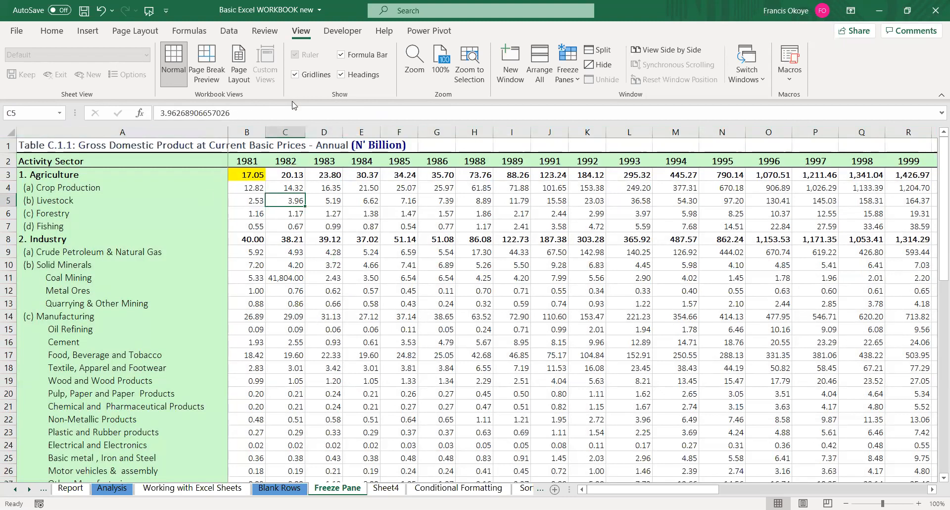
pyautogui.click(294, 75)
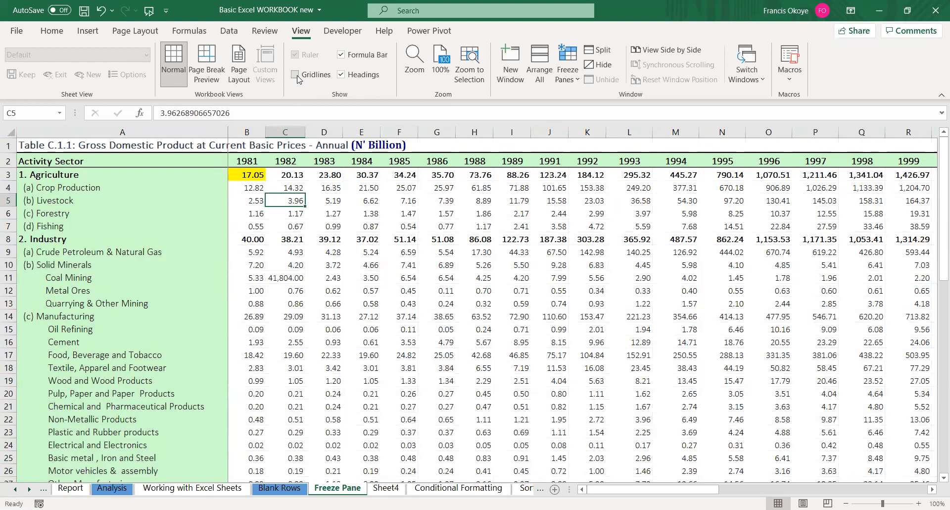
pyautogui.click(299, 79)
pyautogui.click(296, 75)
pyautogui.click(297, 75)
pyautogui.click(296, 75)
# Remove the fill colour from every cell of the Freeze Pane sheet
pyautogui.click(60, 239)
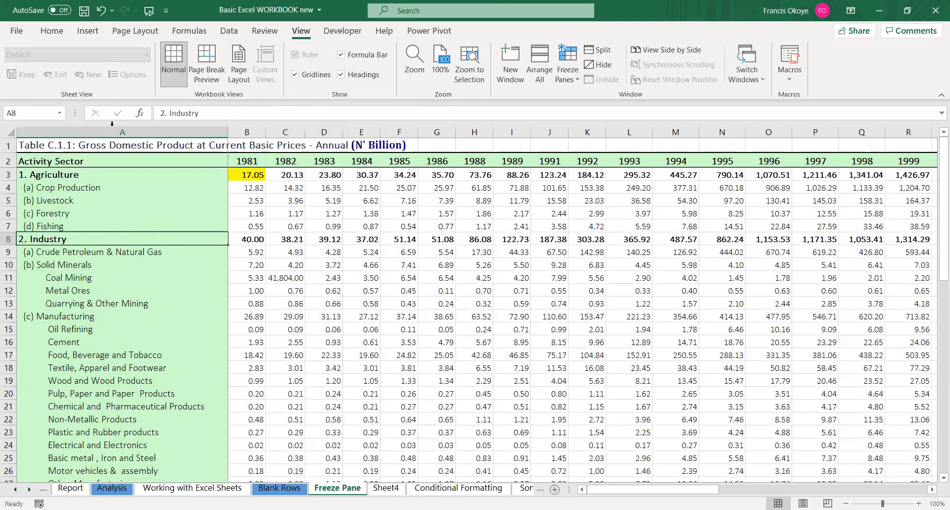
pyautogui.click(111, 127)
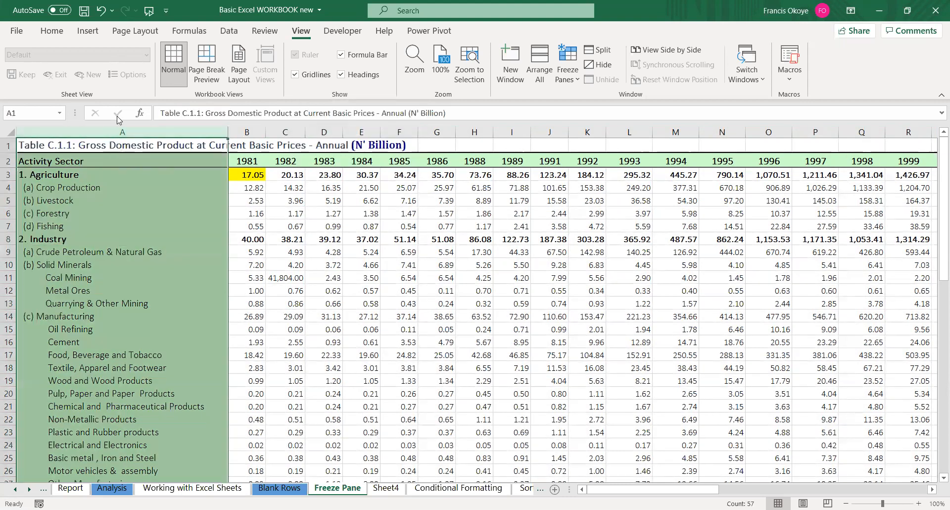
pyautogui.click(139, 175)
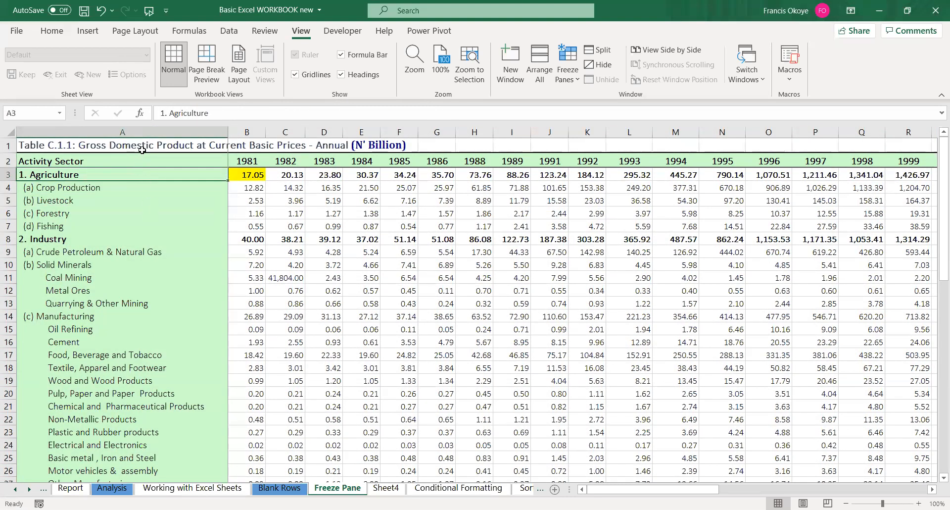
pyautogui.click(10, 132)
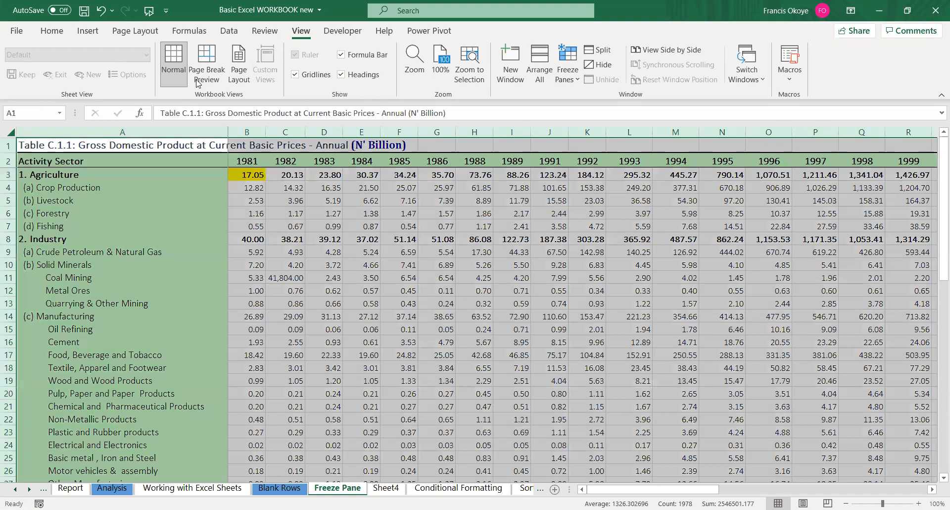
pyautogui.click(52, 31)
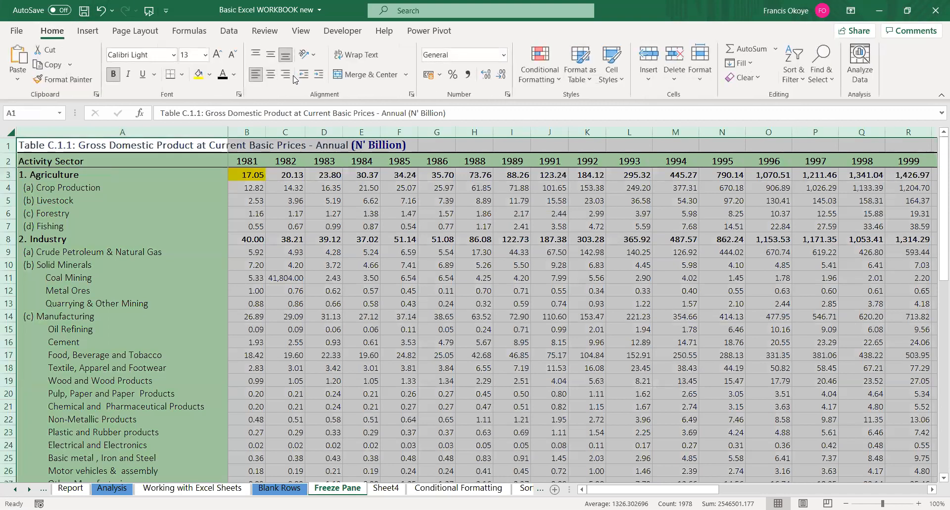
pyautogui.click(210, 75)
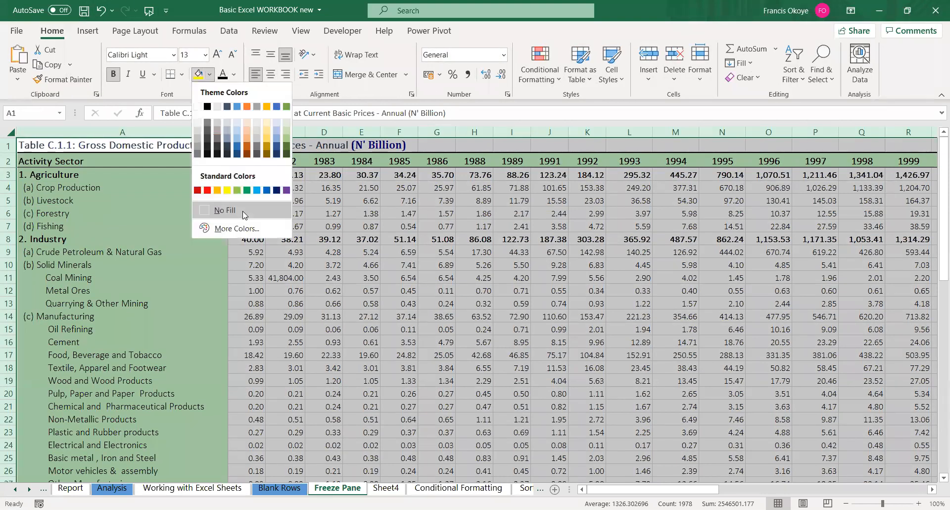
pyautogui.click(230, 207)
pyautogui.click(175, 198)
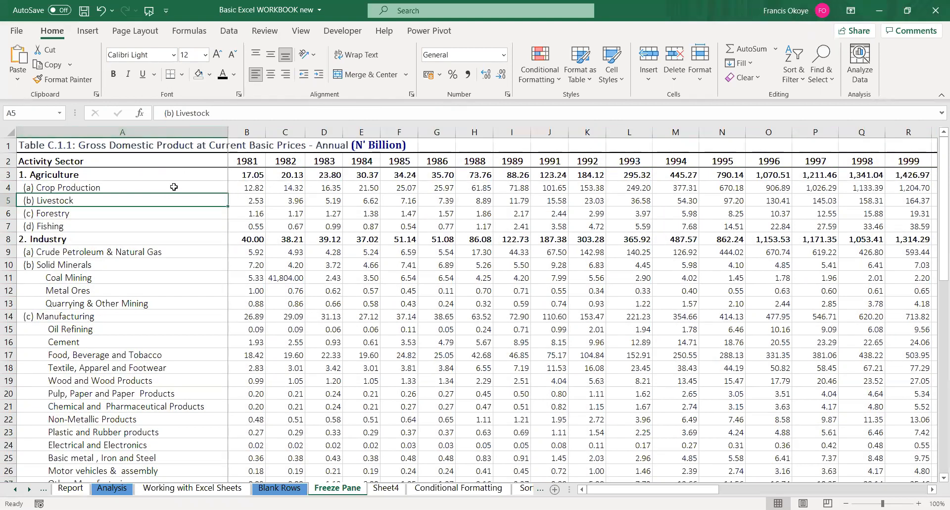
# Undo the sheet-wide fill removal and the earlier yellow highlight on cell B3
pyautogui.hotkey('ctrl', 'z')
pyautogui.hotkey('ctrl', 'z')
pyautogui.hotkey('ctrl', 'z')
pyautogui.hotkey('ctrl', 'z')
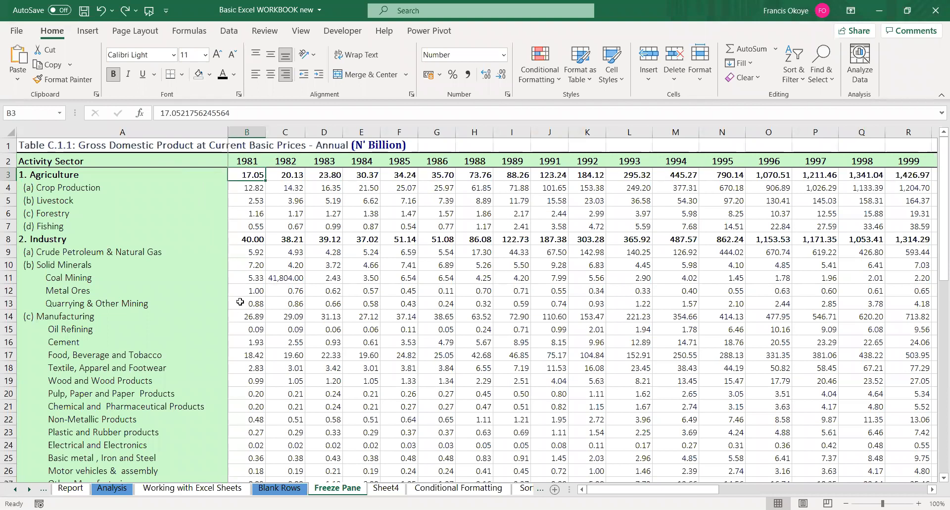
# Fill all of column A on Sheet4 with the blue theme colour
pyautogui.click(387, 489)
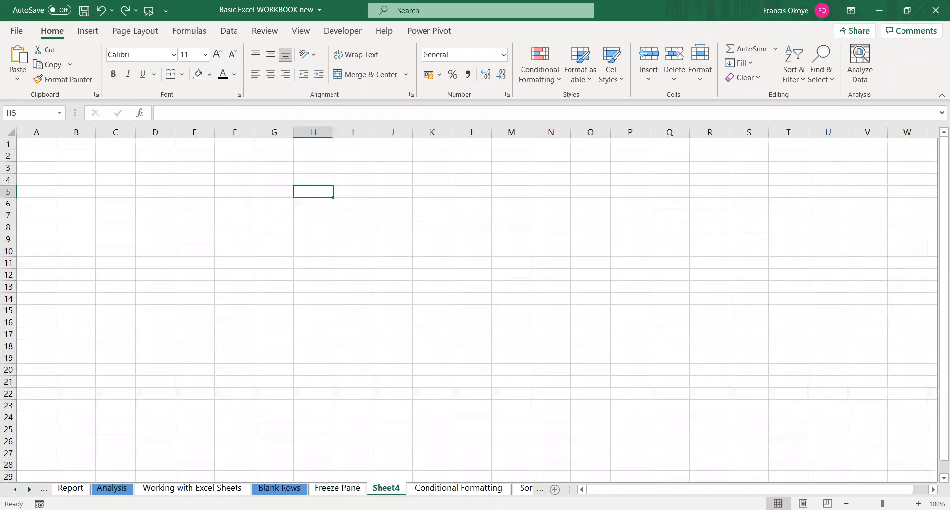
pyautogui.click(31, 139)
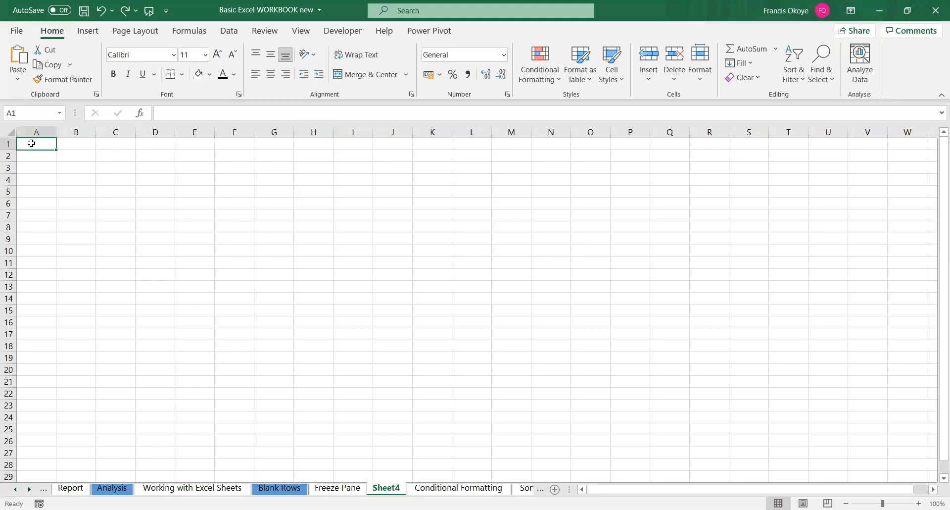
pyautogui.hotkey('ctrl', 'shift', 'Down')
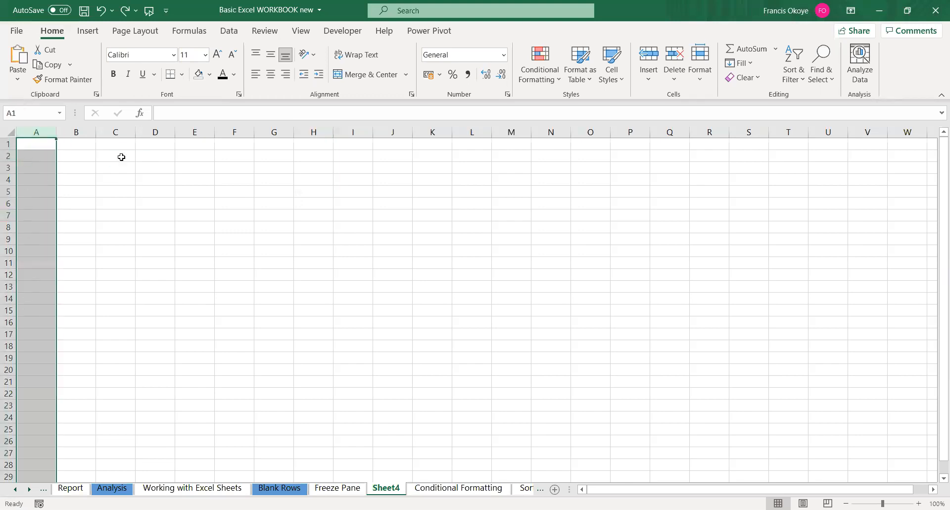
pyautogui.click(209, 75)
pyautogui.click(234, 107)
pyautogui.click(79, 216)
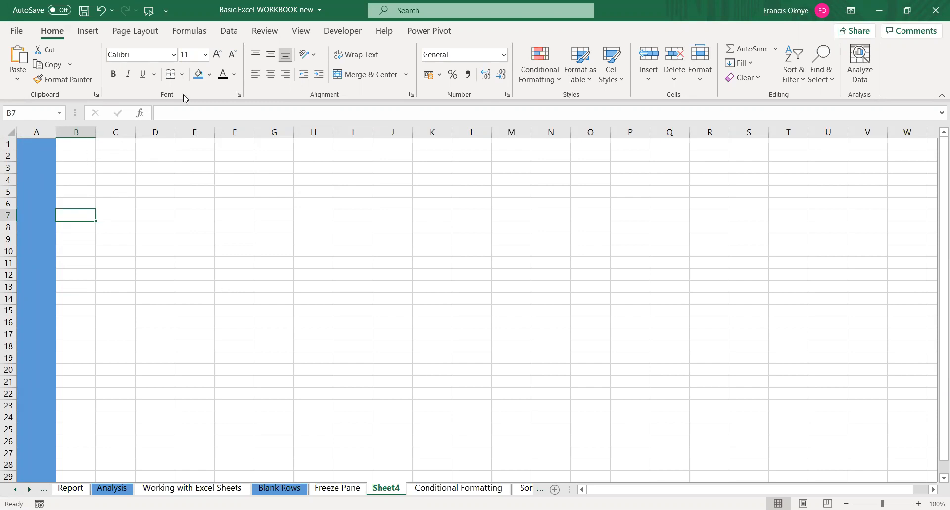
# Change the fill of column A on Sheet4 to the lightest green theme colour
pyautogui.click(212, 79)
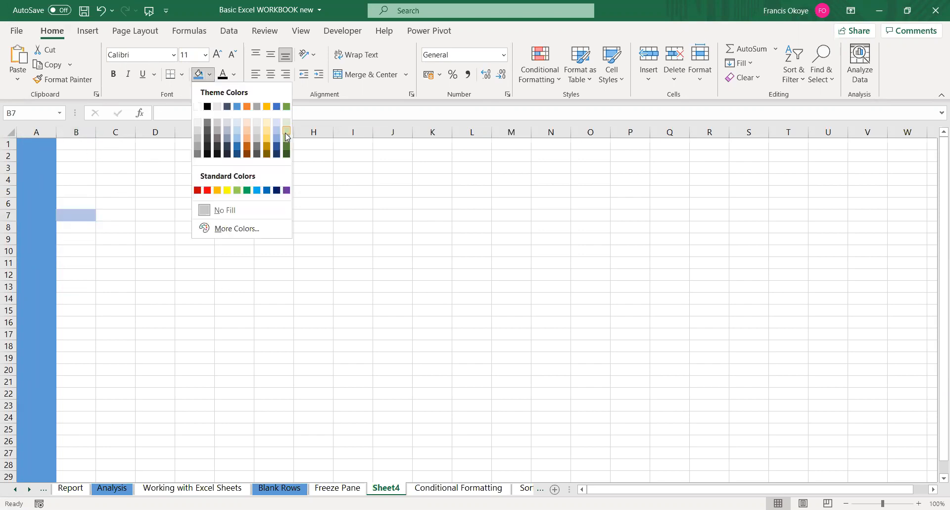
pyautogui.click(41, 132)
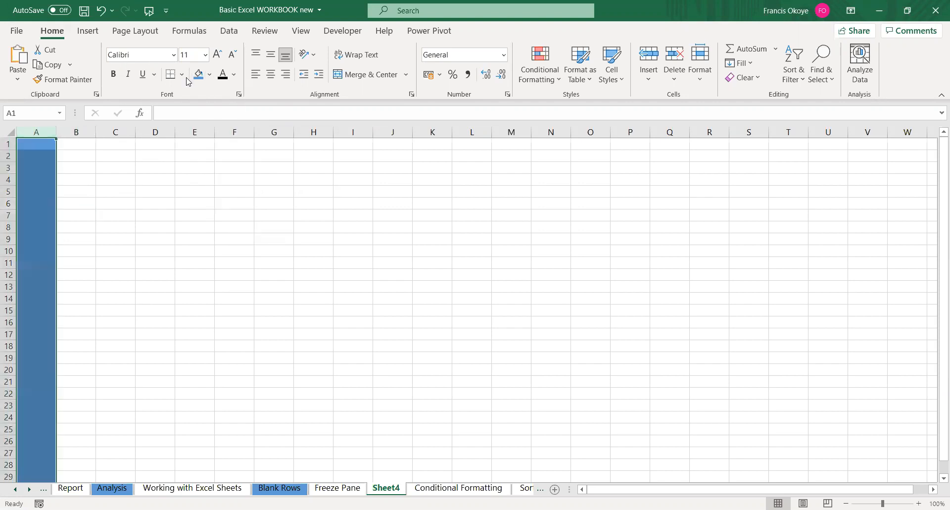
pyautogui.click(209, 76)
pyautogui.click(285, 121)
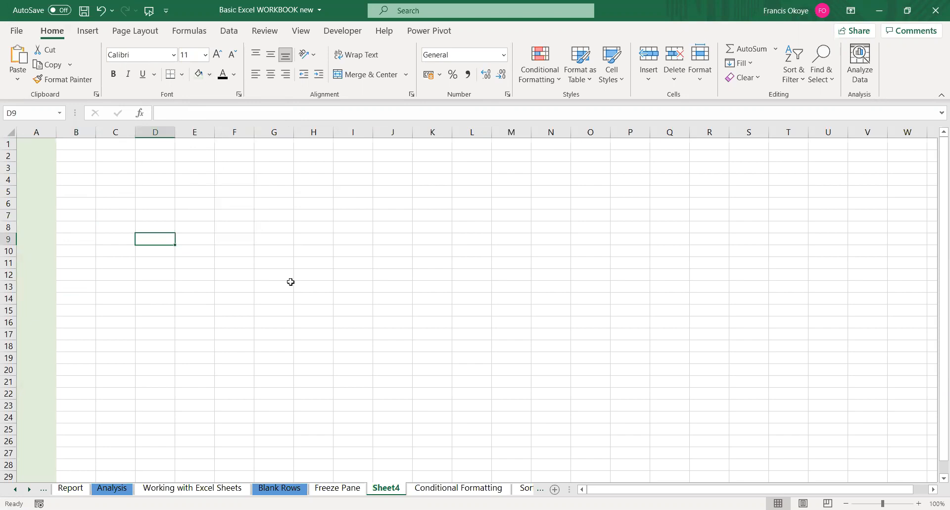
# Fill all of row 1 on Sheet4 with the lightest green theme colour
pyautogui.click(8, 144)
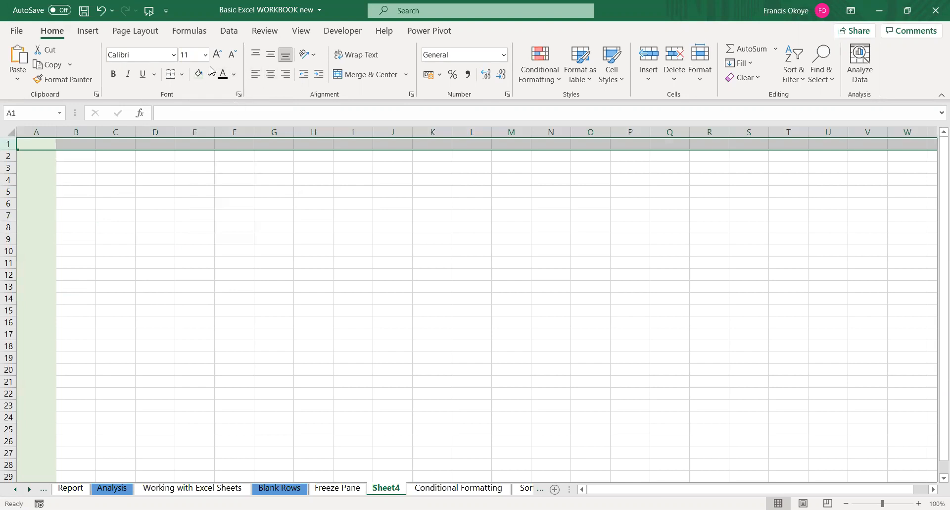
pyautogui.click(212, 77)
pyautogui.click(291, 124)
pyautogui.click(309, 194)
pyautogui.click(458, 389)
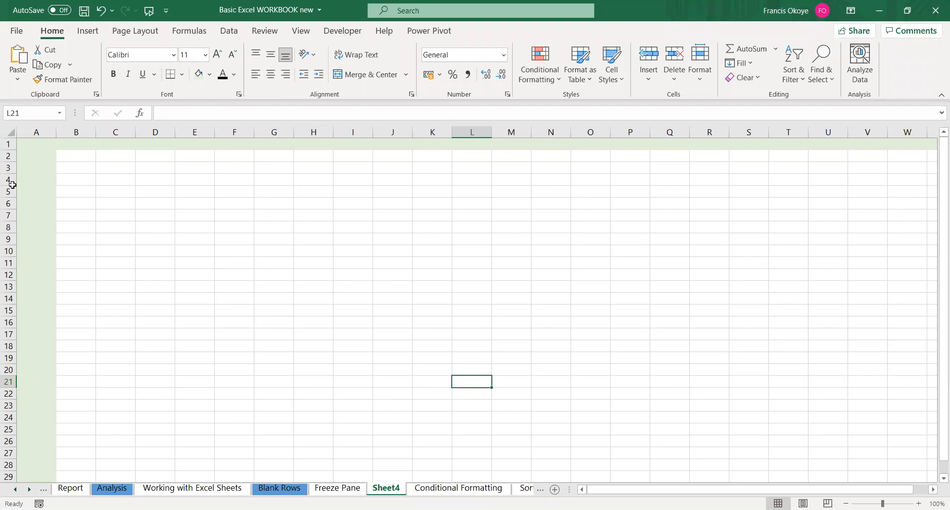
# Hide the gridlines on Sheet4
pyautogui.click(300, 31)
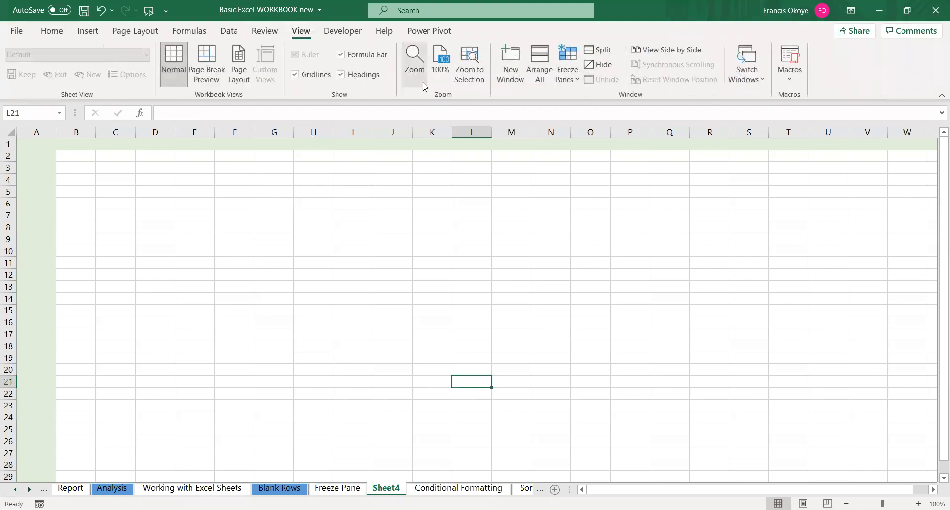
pyautogui.click(311, 74)
pyautogui.click(353, 298)
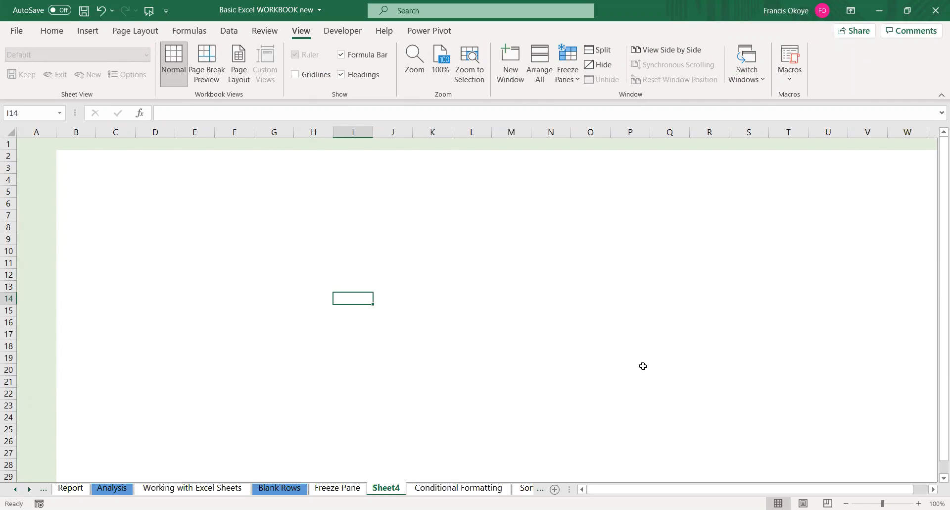
# Compare the layout of the Freeze Pane sheet with Sheet4
pyautogui.click(337, 488)
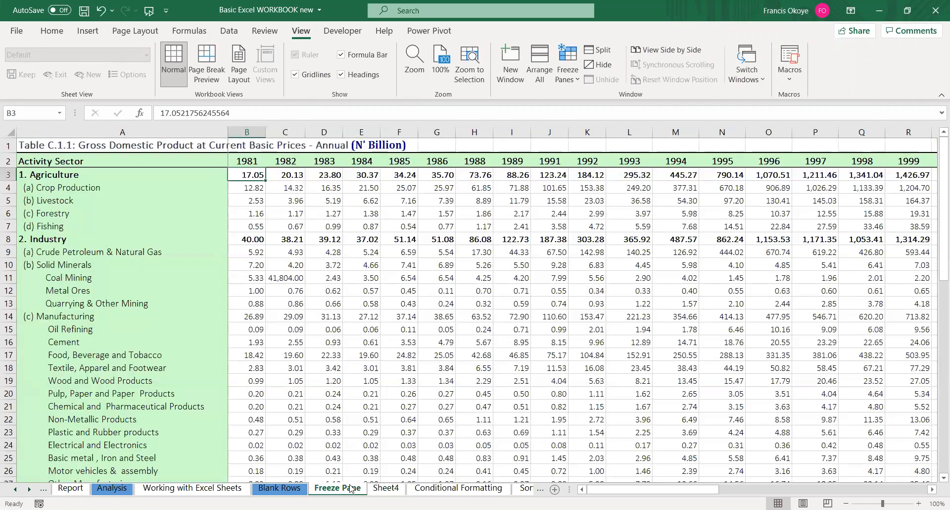
pyautogui.click(391, 489)
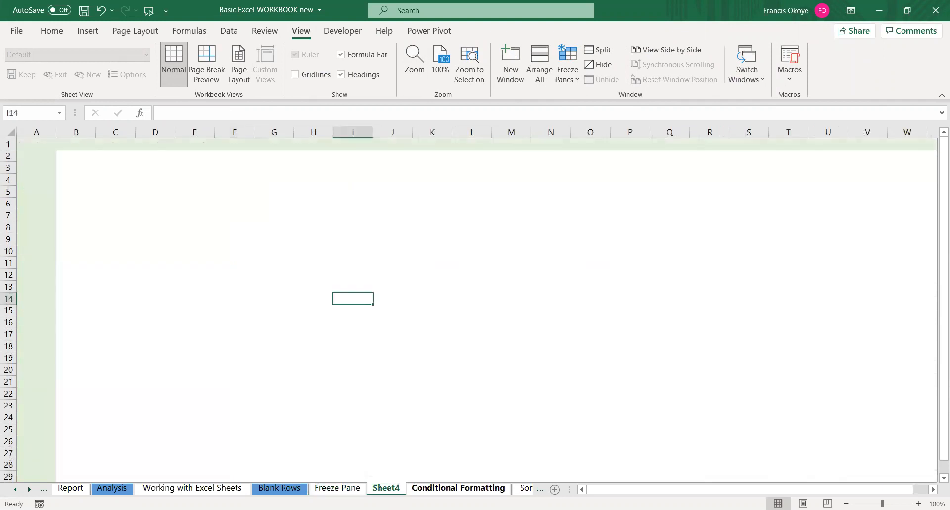
pyautogui.click(314, 296)
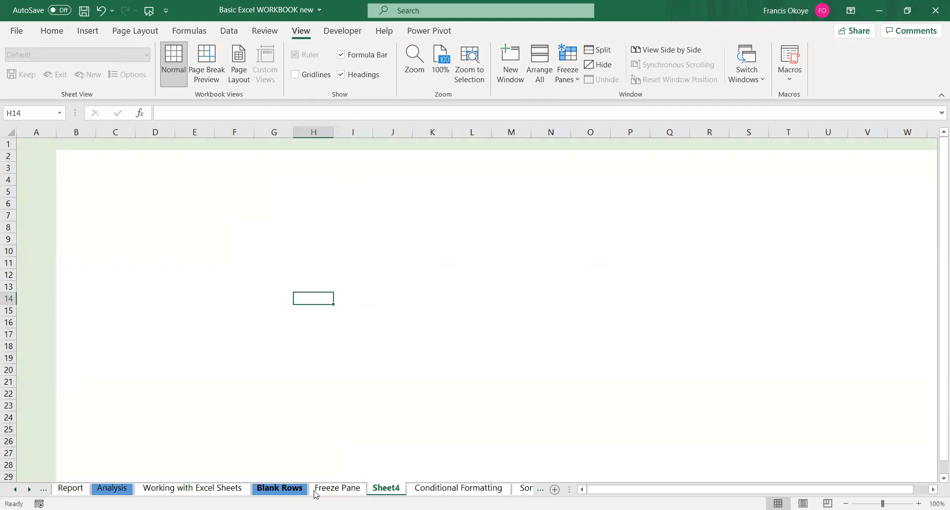
# Hide the gridlines behind the GDP table on the Freeze Pane sheet
pyautogui.click(336, 488)
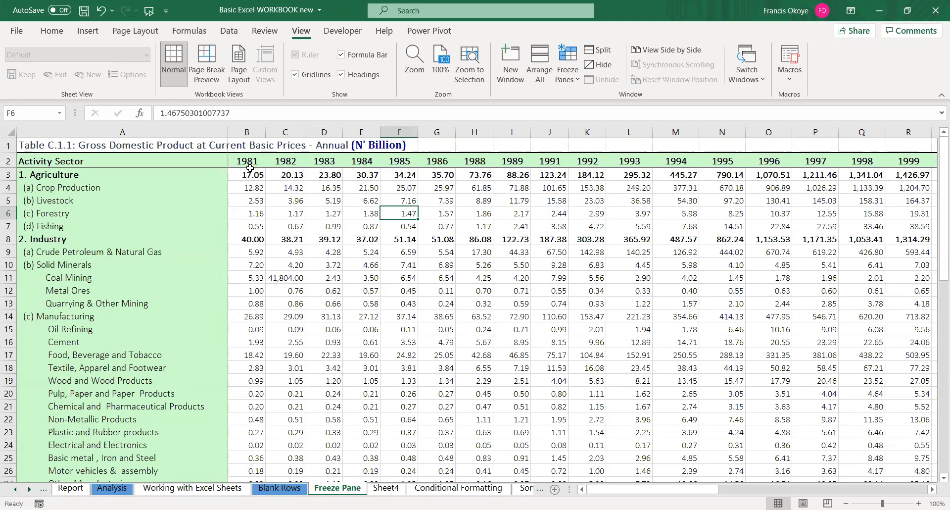
pyautogui.click(247, 143)
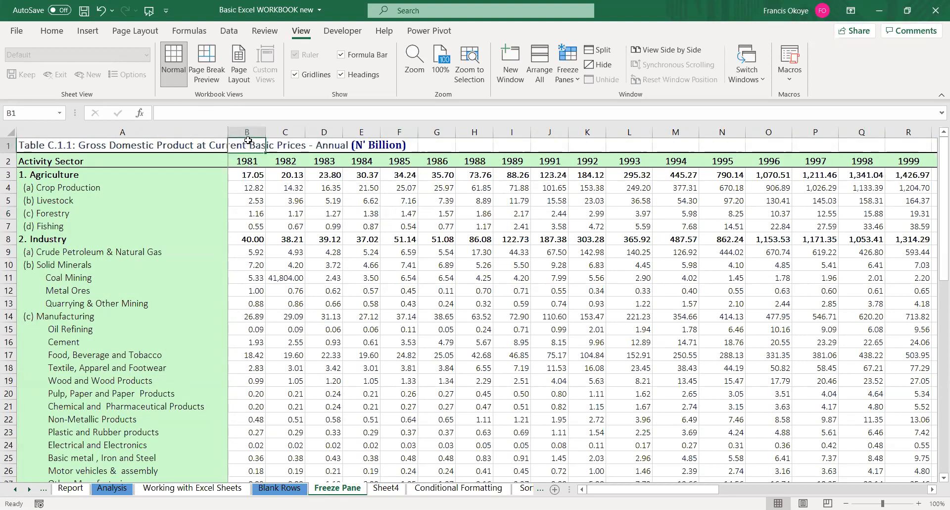
pyautogui.click(248, 130)
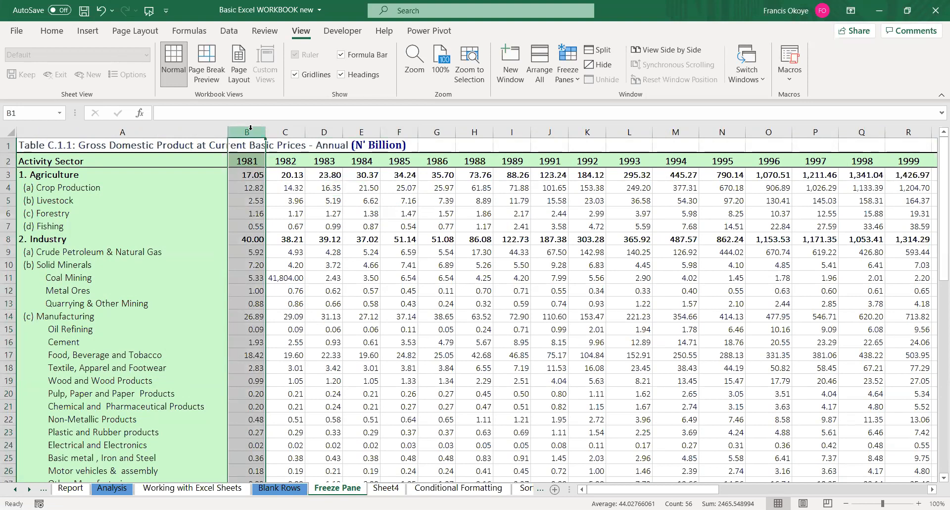
pyautogui.moveTo(250, 128); pyautogui.dragTo(881, 132)
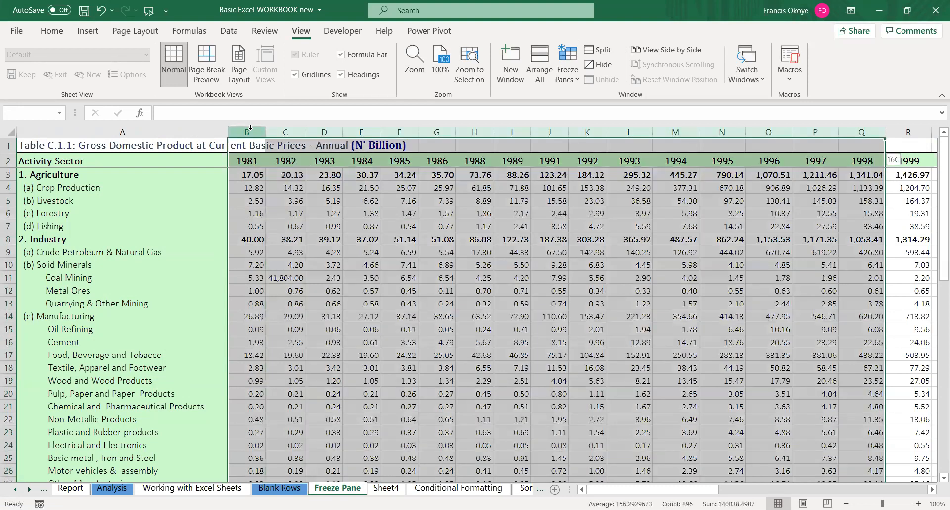
pyautogui.moveTo(250, 127); pyautogui.dragTo(250, 128)
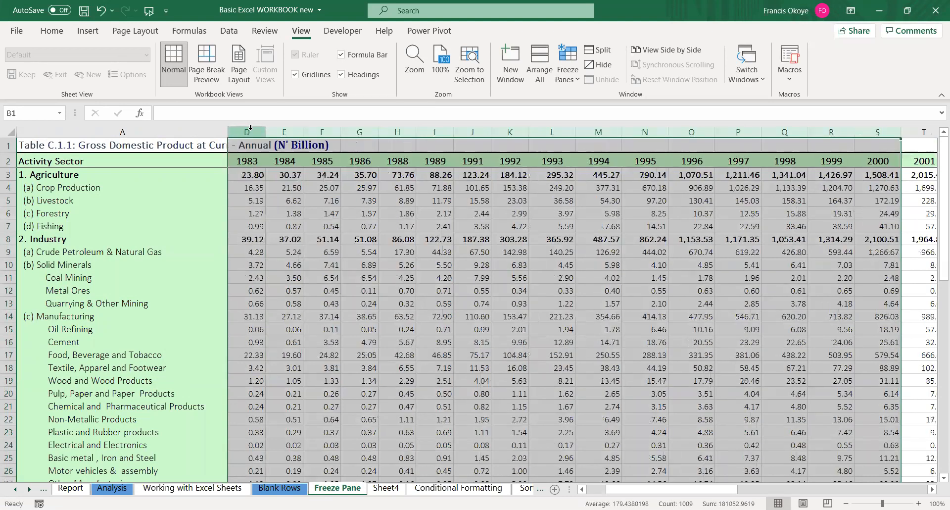
pyautogui.click(66, 34)
pyautogui.click(301, 31)
pyautogui.click(296, 75)
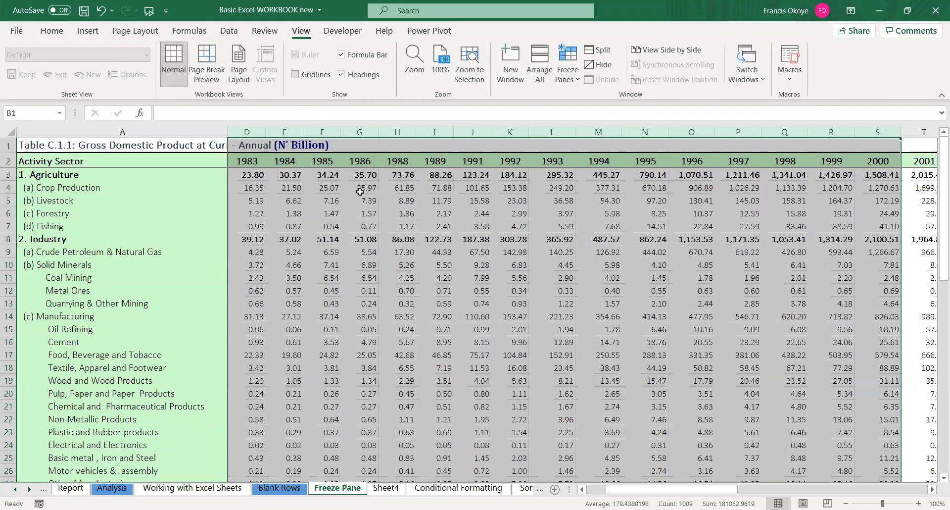
pyautogui.click(470, 396)
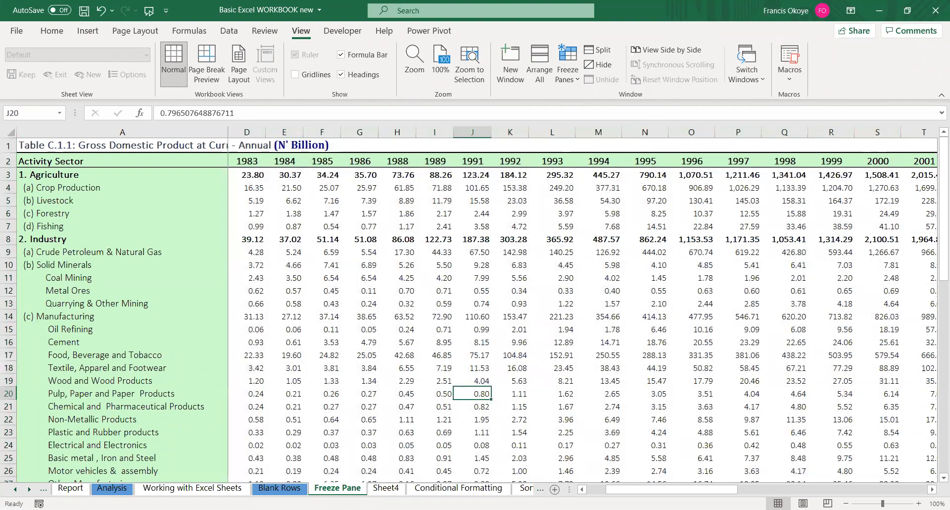
# Apply All Borders to the 1981 to 1983 figures in B2:D45 of the GDP table
pyautogui.moveTo(683, 490); pyautogui.dragTo(661, 490)
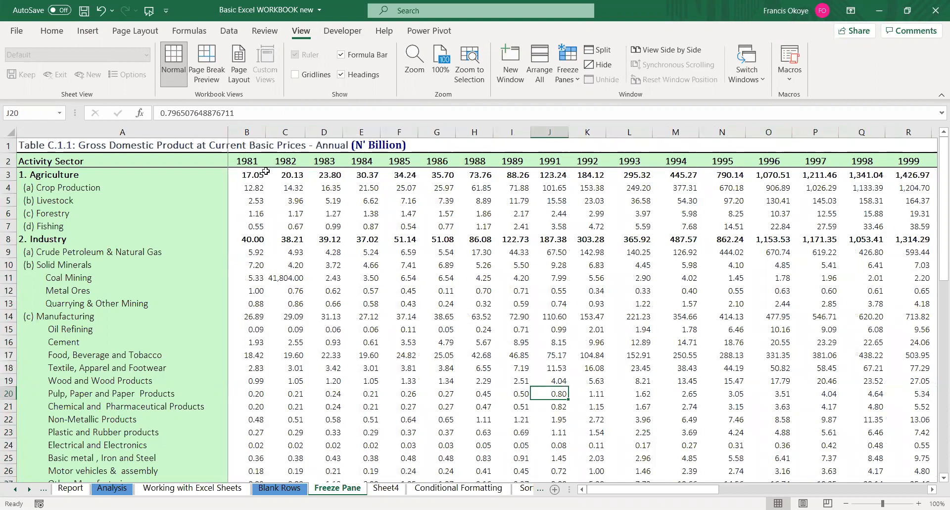
pyautogui.click(247, 162)
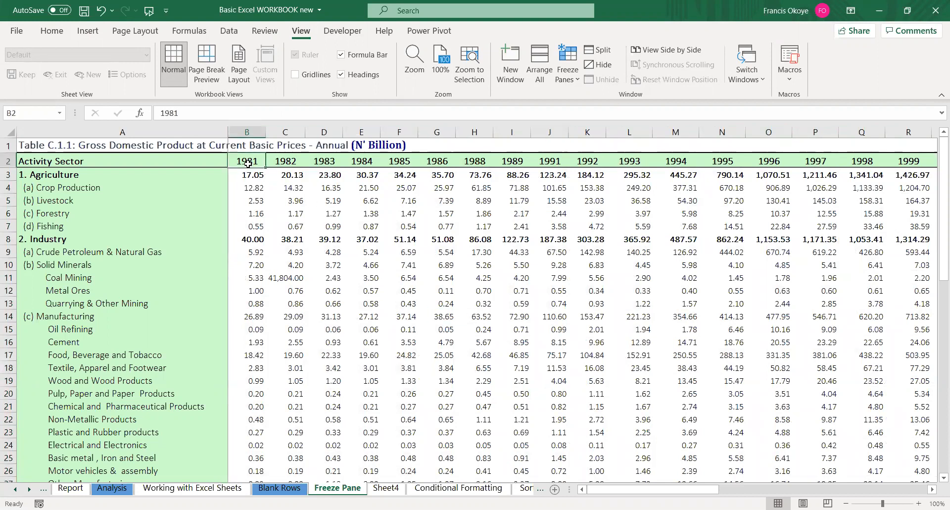
pyautogui.hotkey('shift', 'Right')
pyautogui.hotkey('shift', 'Right')
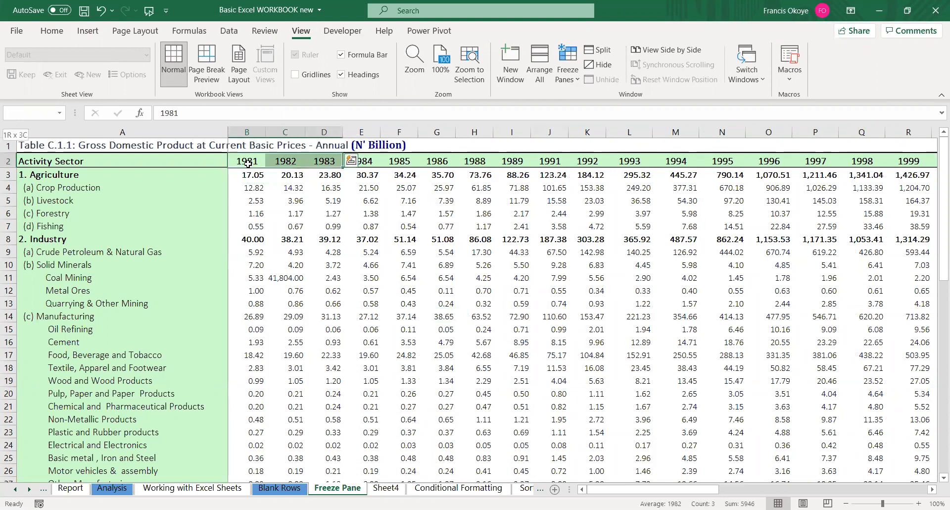
pyautogui.hotkey('ctrl', 'shift', 'Down')
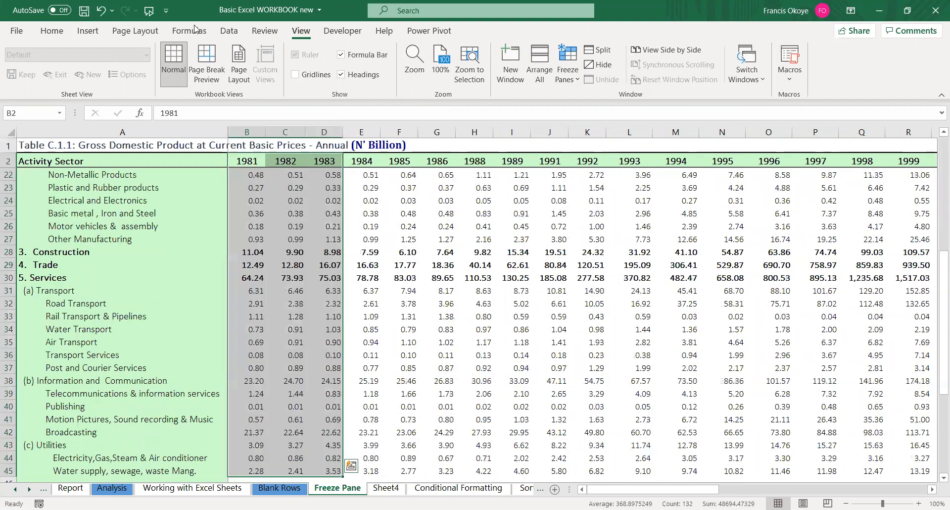
pyautogui.click(52, 32)
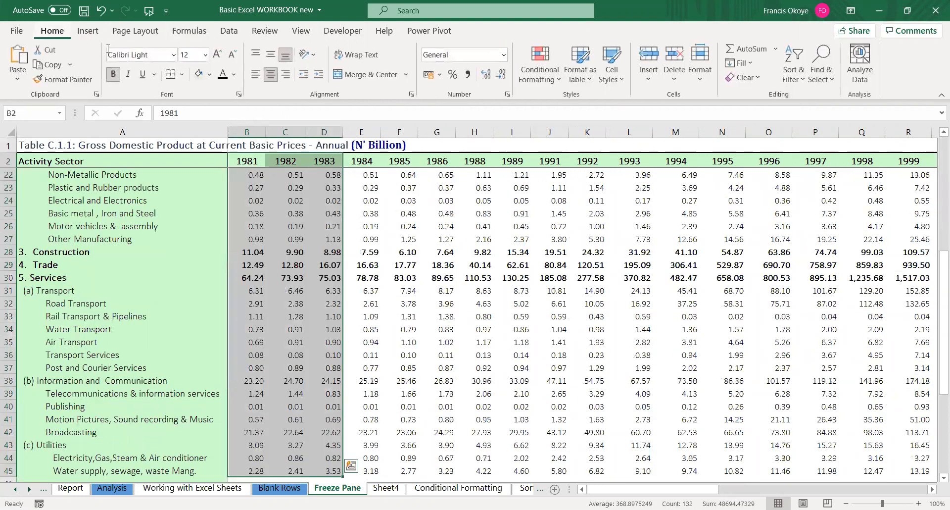
pyautogui.click(182, 75)
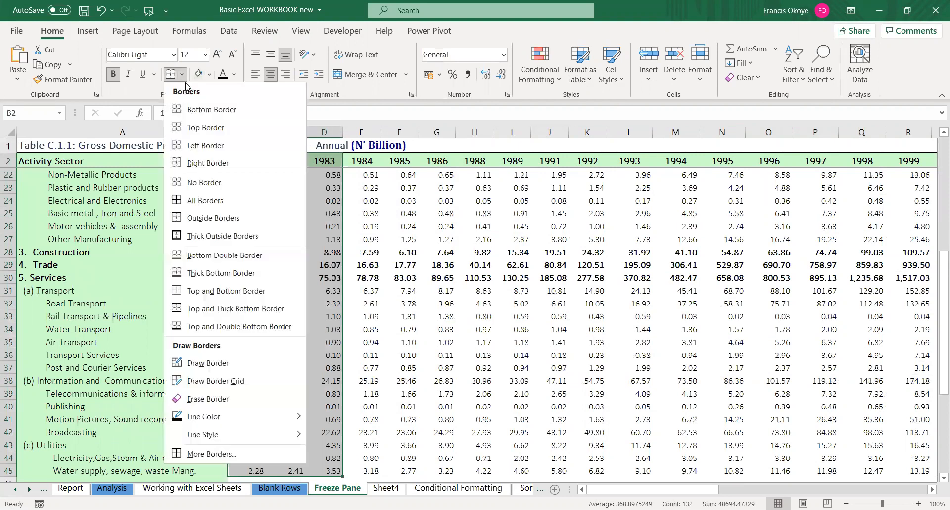
pyautogui.click(210, 200)
pyautogui.click(399, 239)
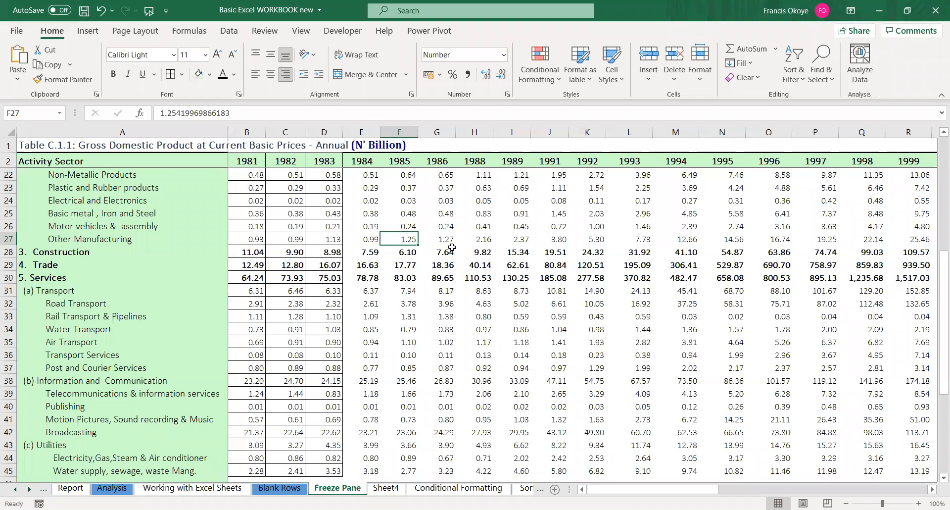
# Remove all borders from columns B to D of the GDP table
pyautogui.click(182, 75)
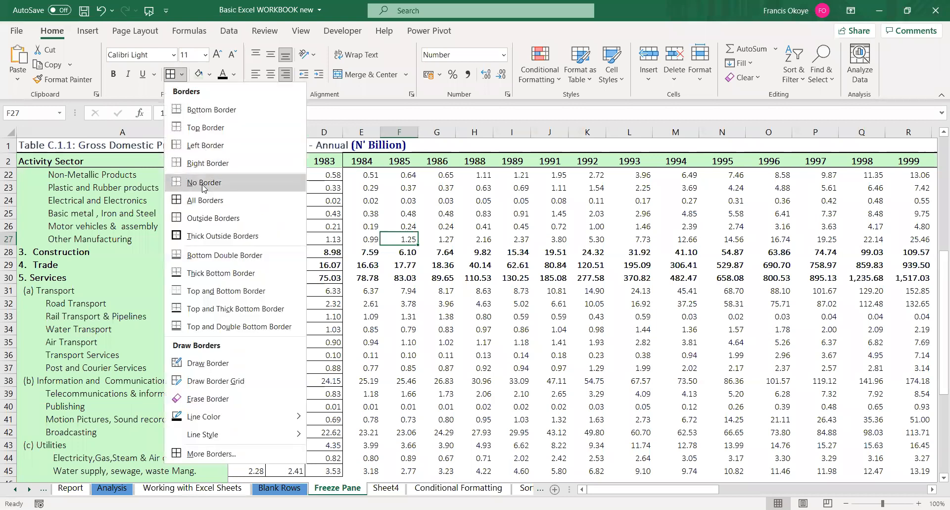
pyautogui.click(345, 214)
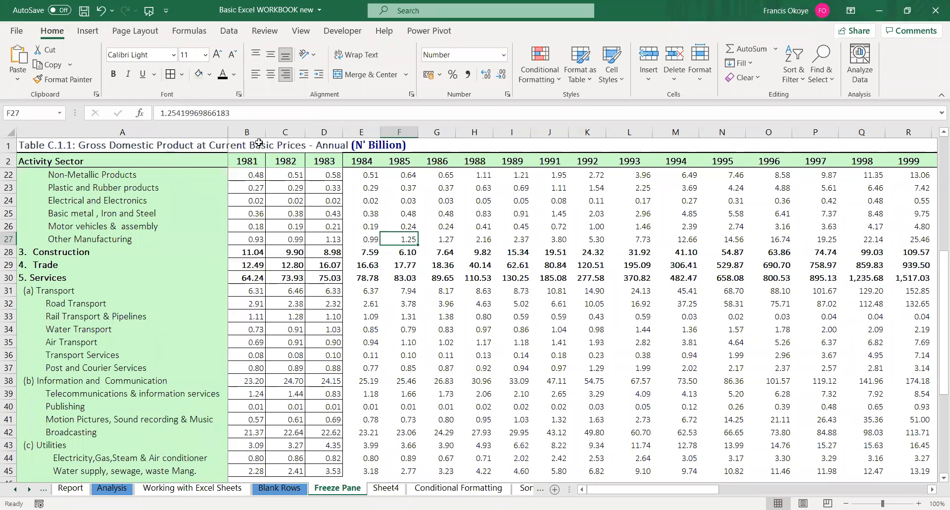
pyautogui.click(256, 133)
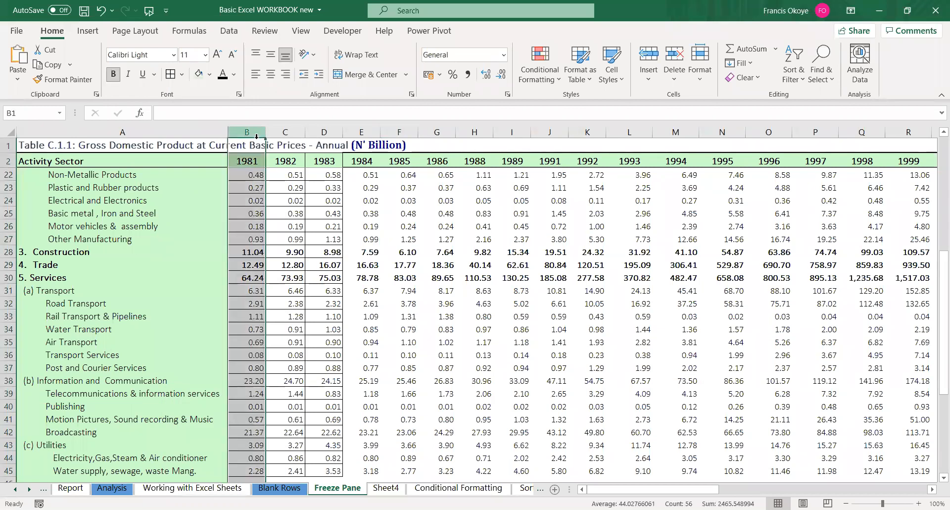
pyautogui.moveTo(257, 133); pyautogui.dragTo(324, 133)
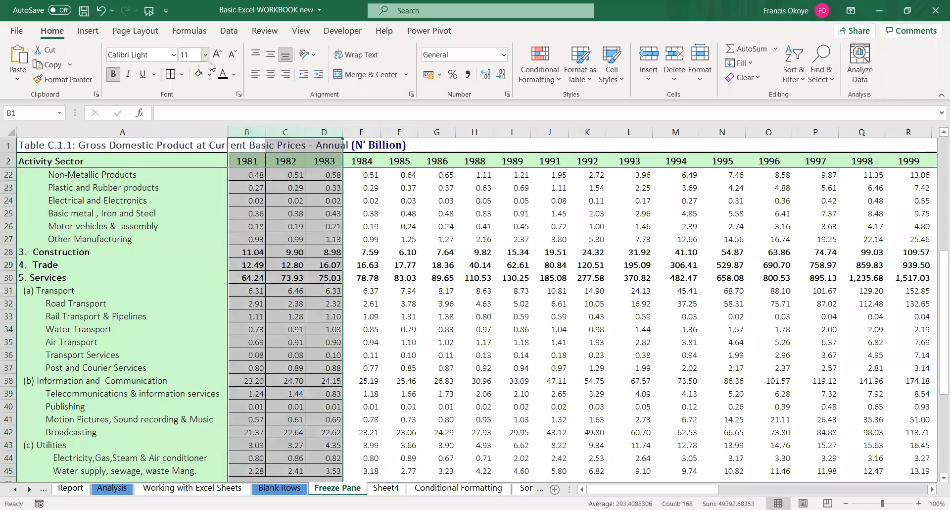
pyautogui.click(183, 74)
pyautogui.click(205, 185)
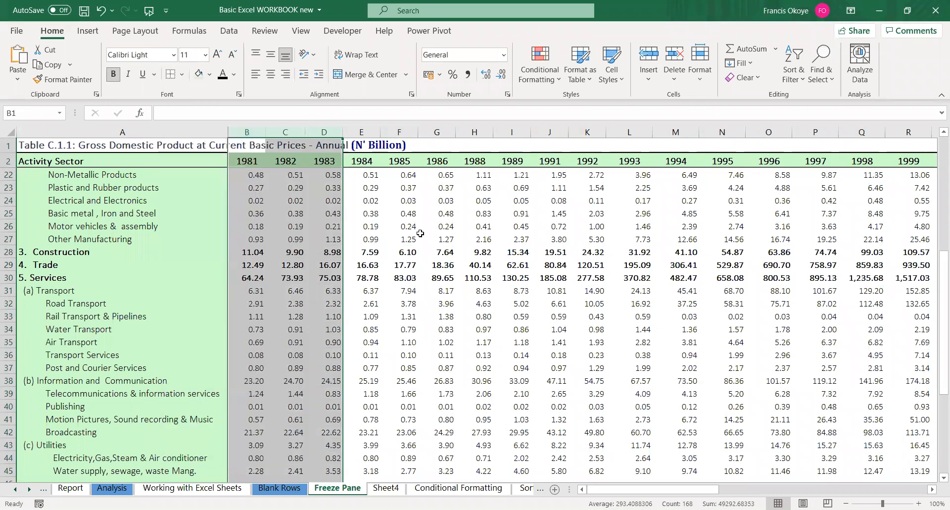
pyautogui.click(420, 235)
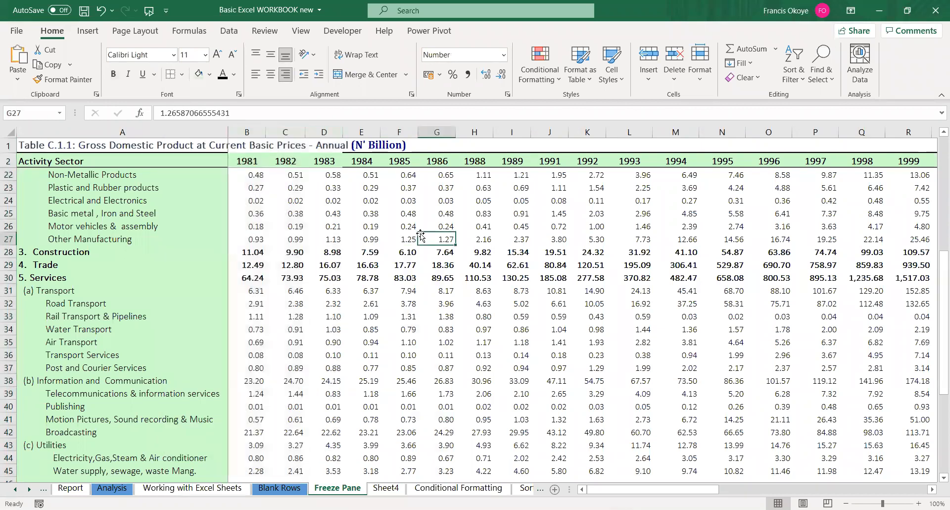
# Apply All Borders to the range B2:E18 of the GDP table
pyautogui.click(246, 165)
pyautogui.moveTo(263, 171); pyautogui.dragTo(364, 368)
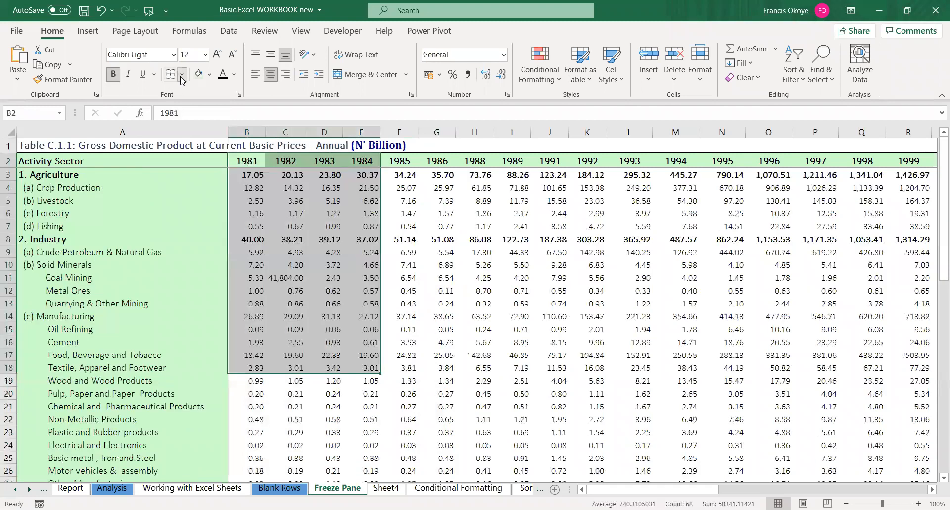
pyautogui.click(183, 74)
pyautogui.click(205, 197)
pyautogui.click(474, 304)
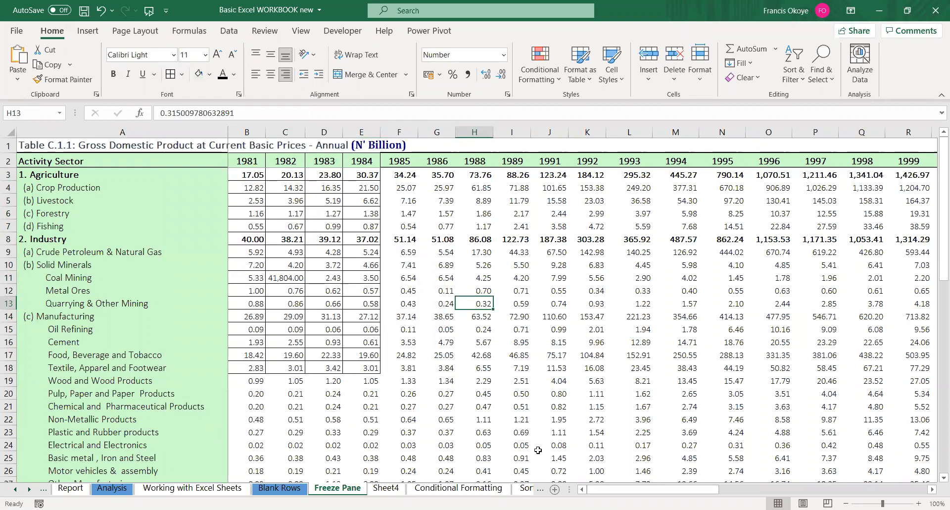
pyautogui.click(511, 260)
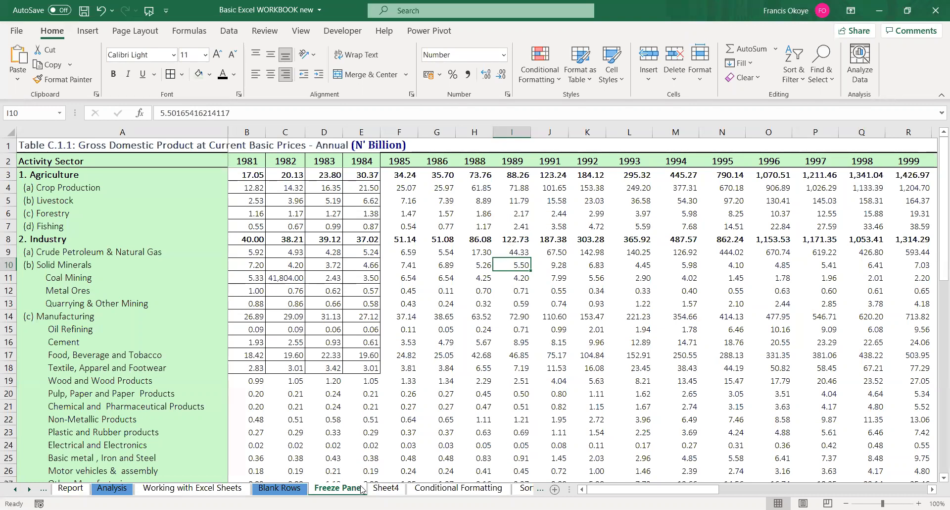
# Open the Conditional Formatting sheet and select cell G12 in the monthly revenue table
pyautogui.click(435, 489)
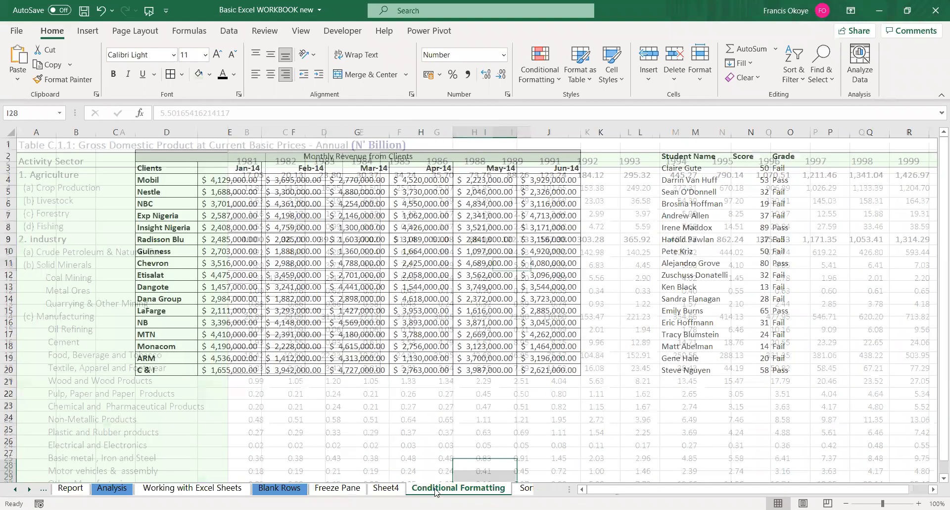
pyautogui.click(378, 276)
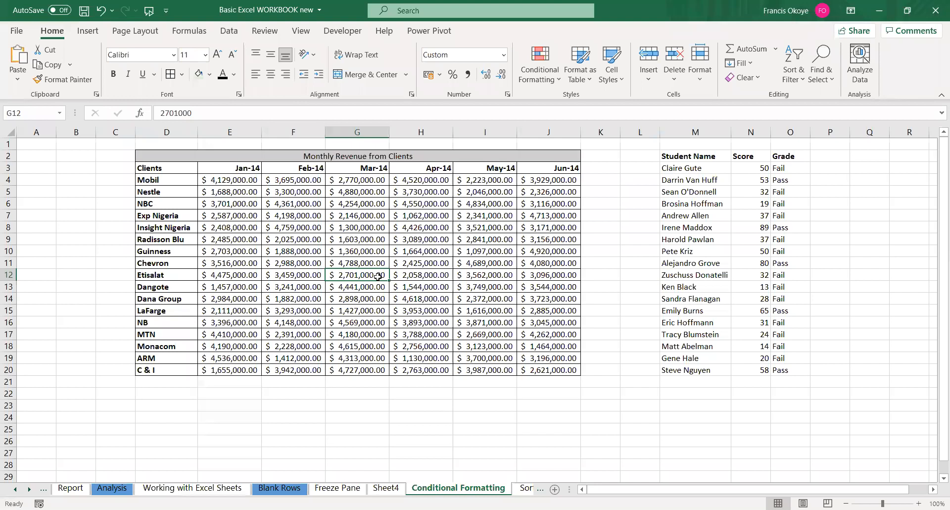
# Select all the monthly revenue figures in E4:J20, from Mobil's Jan-14 value to C & I's Jun-14 value
pyautogui.click(236, 191)
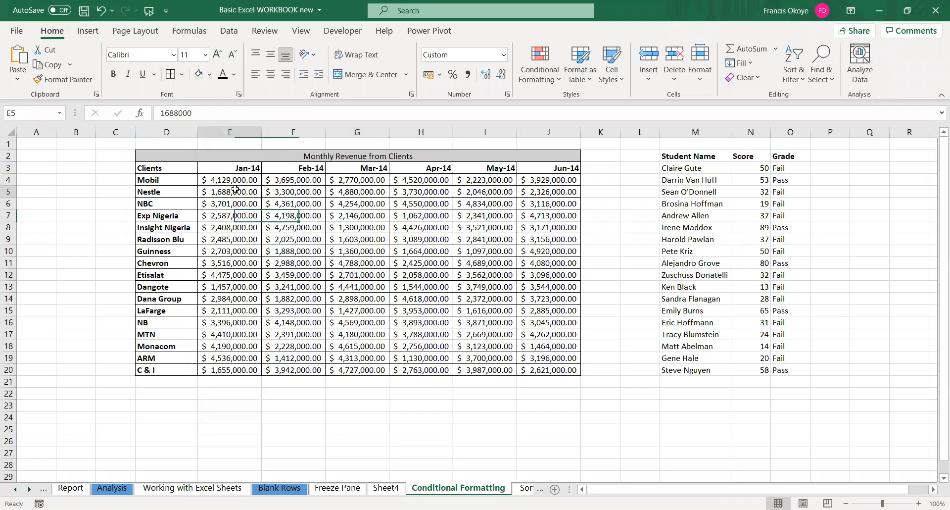
pyautogui.click(231, 179)
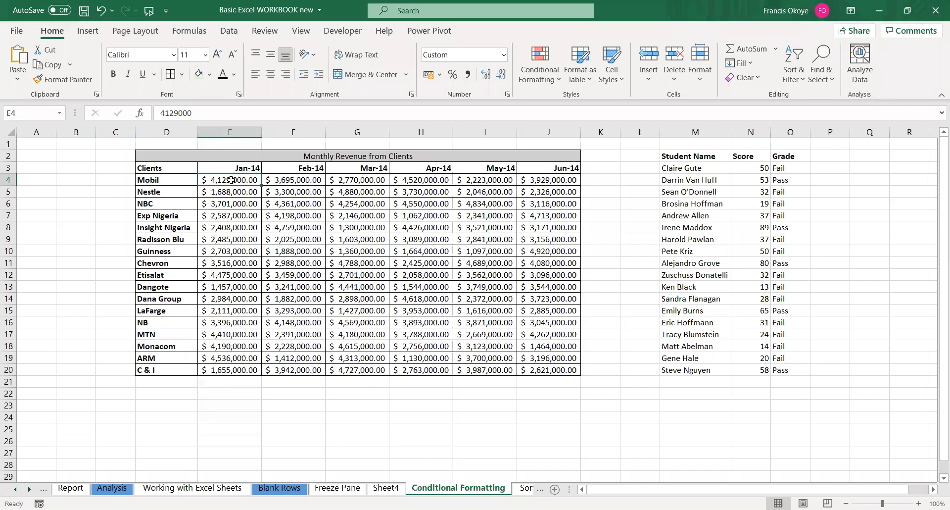
pyautogui.hotkey('ctrl', 'shift', 'Right')
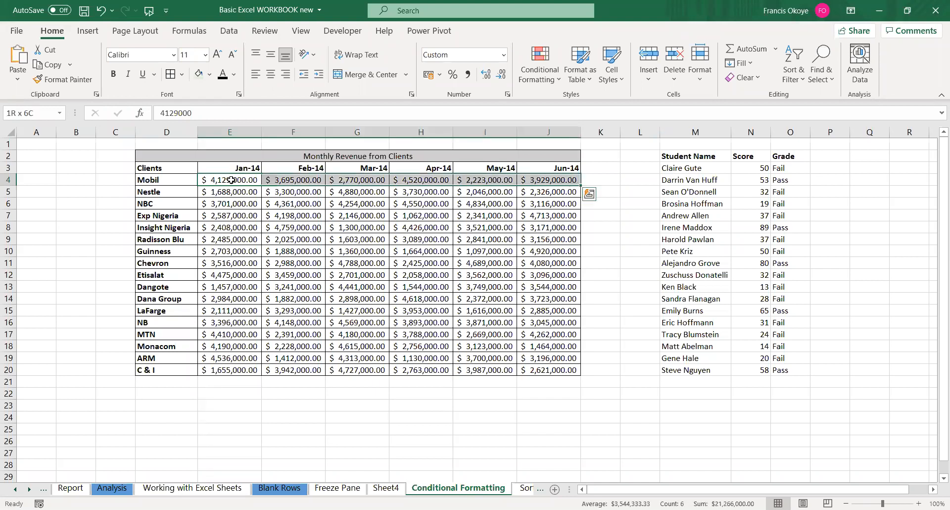
pyautogui.hotkey('ctrl', 'shift', 'Down')
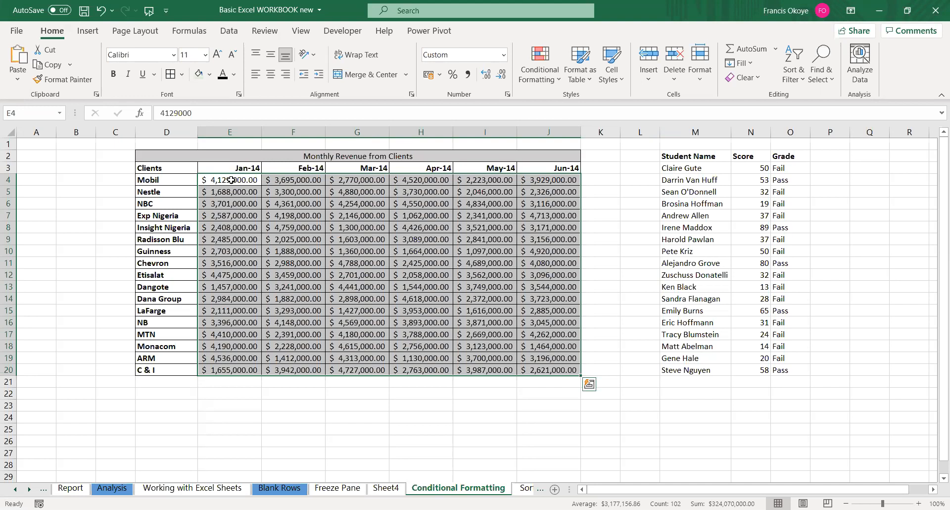
pyautogui.click(188, 232)
pyautogui.click(228, 177)
pyautogui.moveTo(229, 177)
pyautogui.mouseDown()
pyautogui.moveTo(421, 181)
pyautogui.moveTo(550, 370)
pyautogui.mouseUp()
# Highlight the selected revenue figures greater than 3500000 with Light Red Fill with Dark Red Text, and select cell E4
pyautogui.click(548, 82)
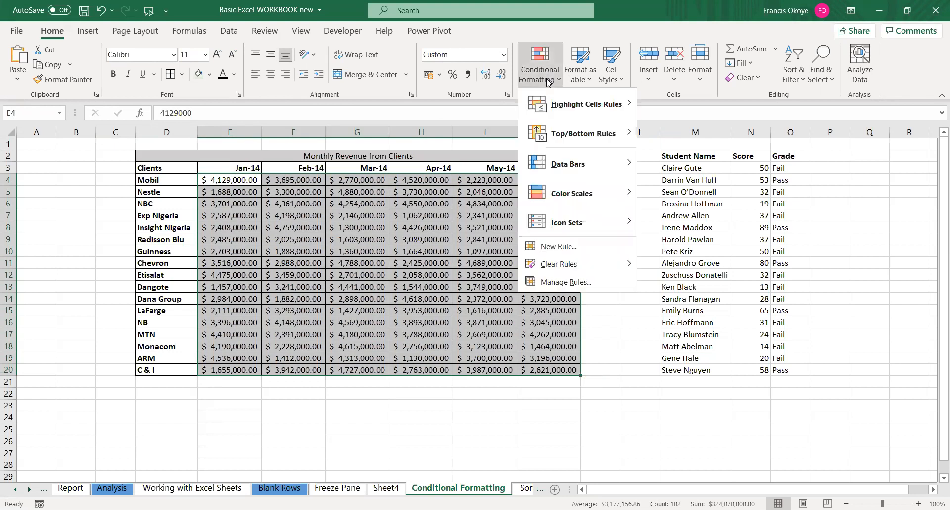
pyautogui.click(43, 18)
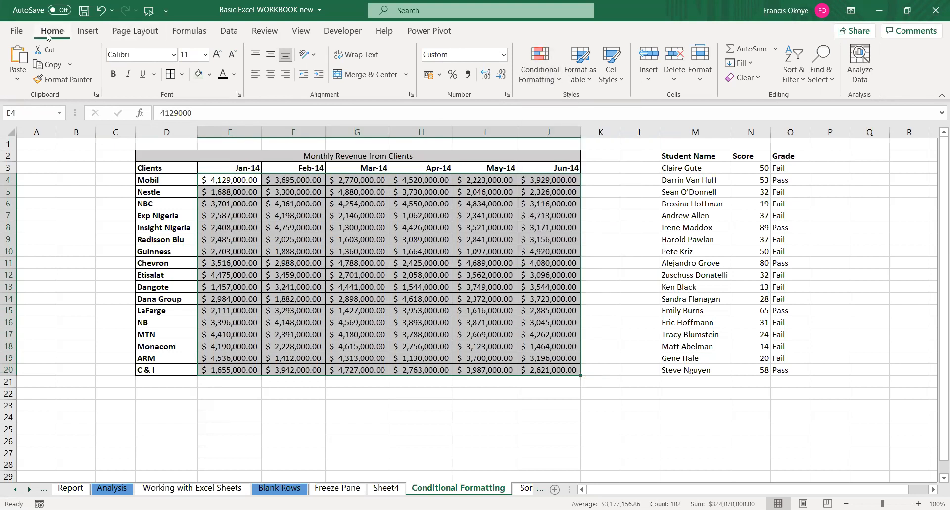
pyautogui.click(551, 79)
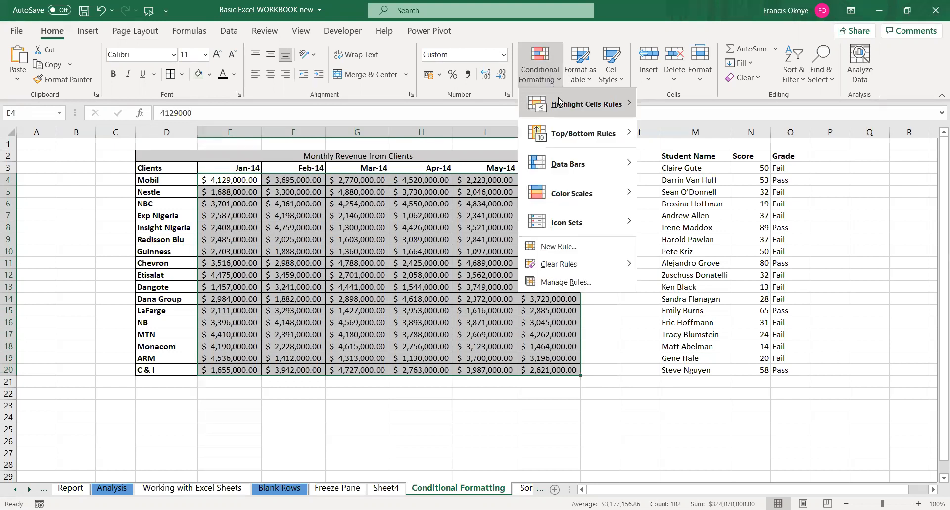
pyautogui.moveTo(559, 101)
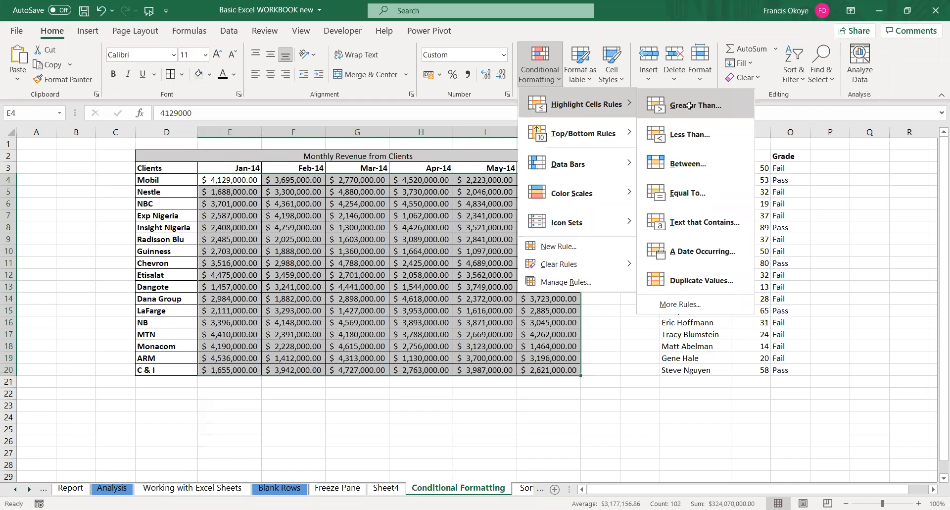
pyautogui.click(691, 108)
pyautogui.write('3')
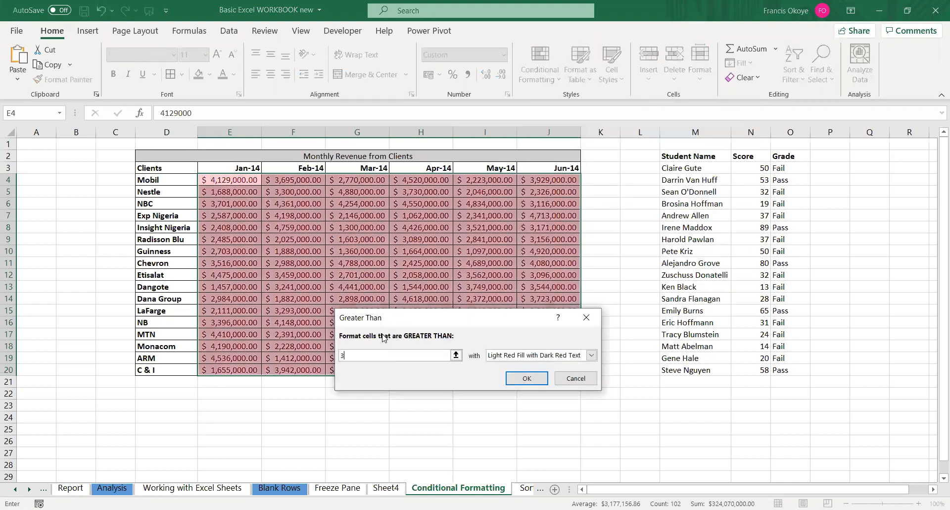
pyautogui.write('500000')
pyautogui.click(529, 378)
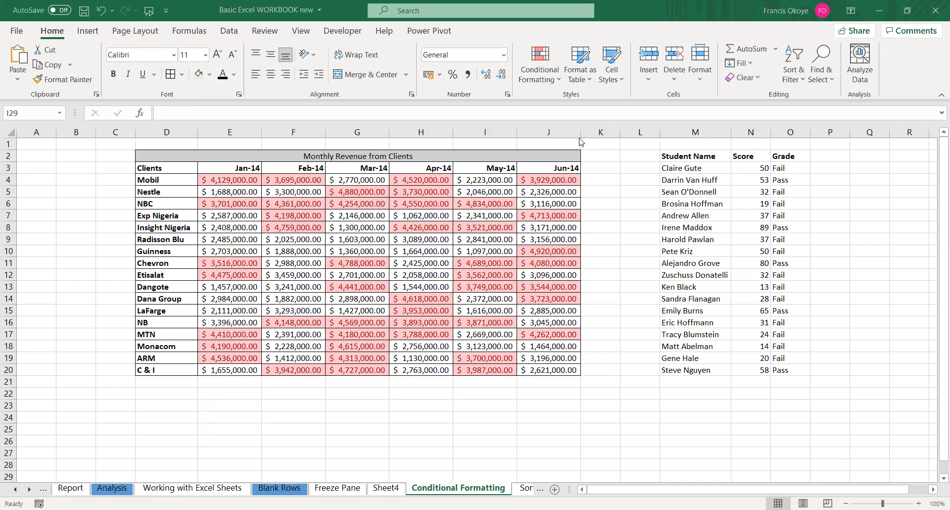
pyautogui.click(234, 180)
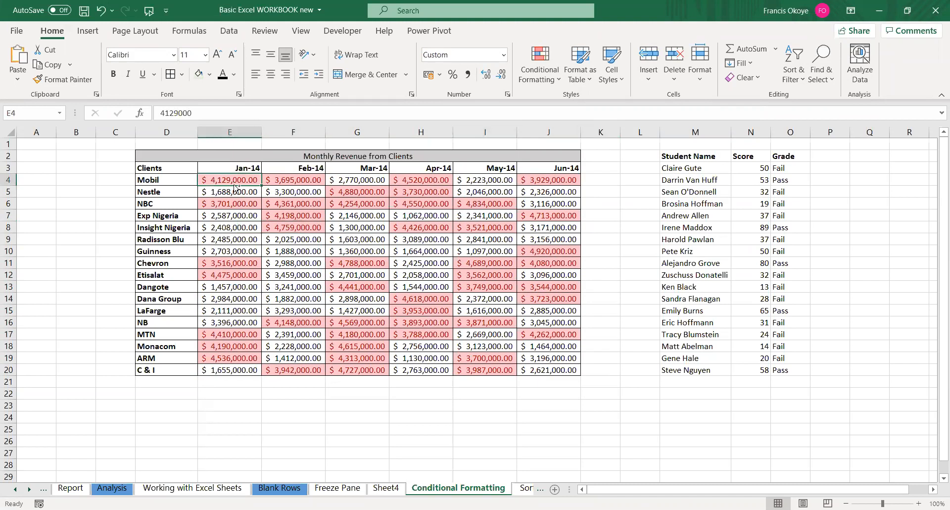
# Start a Between highlight rule on the monthly revenue values in E4:J20 with a lower bound of 1000000
pyautogui.hotkey('ctrl', 'shift', 'Right')
pyautogui.hotkey('ctrl', 'shift', 'Down')
pyautogui.click(232, 180)
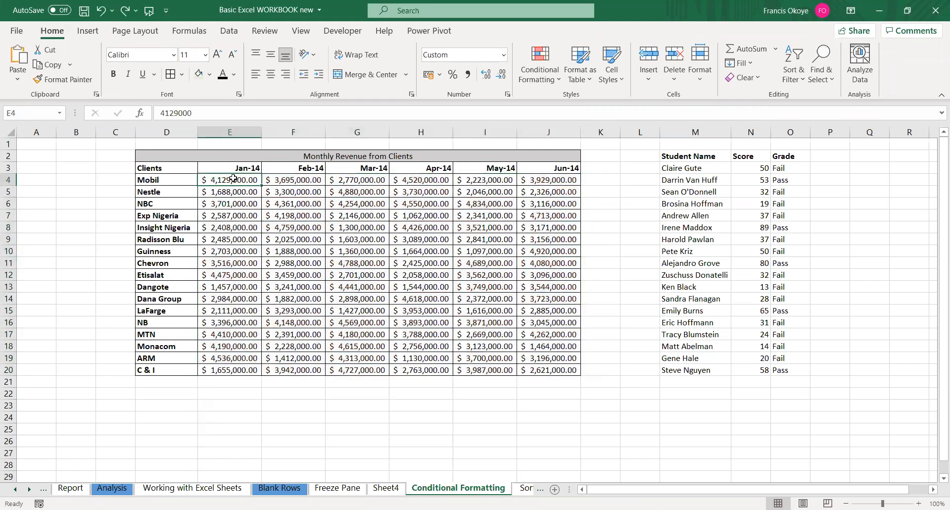
pyautogui.hotkey('ctrl', 'shift', 'Right')
pyautogui.hotkey('ctrl', 'shift', 'Down')
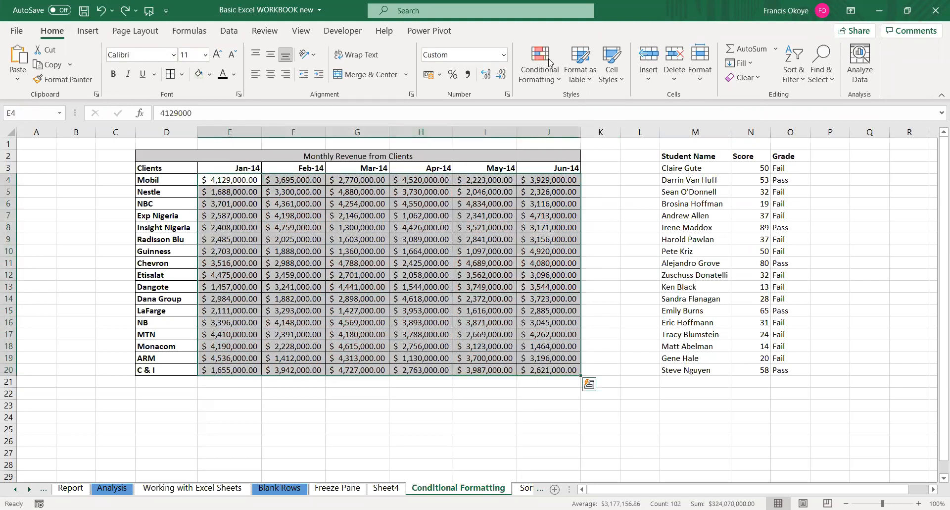
pyautogui.click(560, 82)
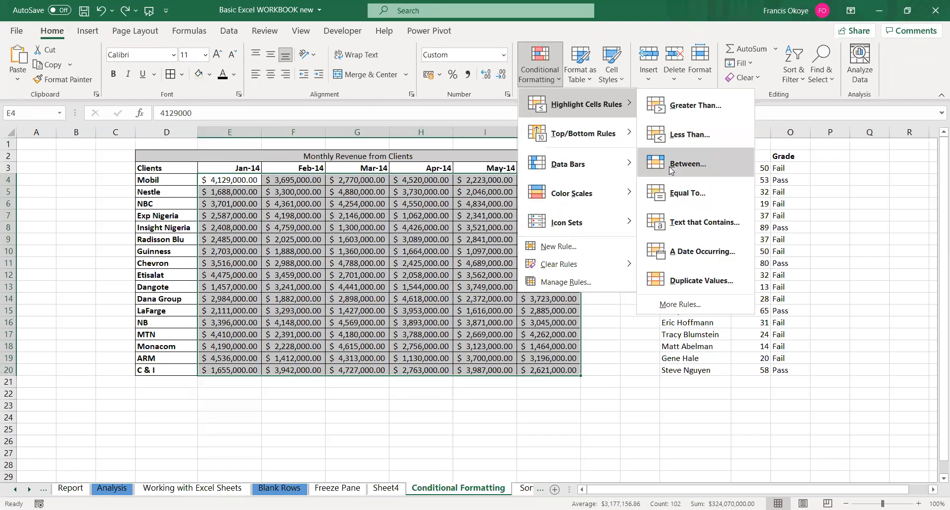
pyautogui.click(669, 167)
pyautogui.write('1')
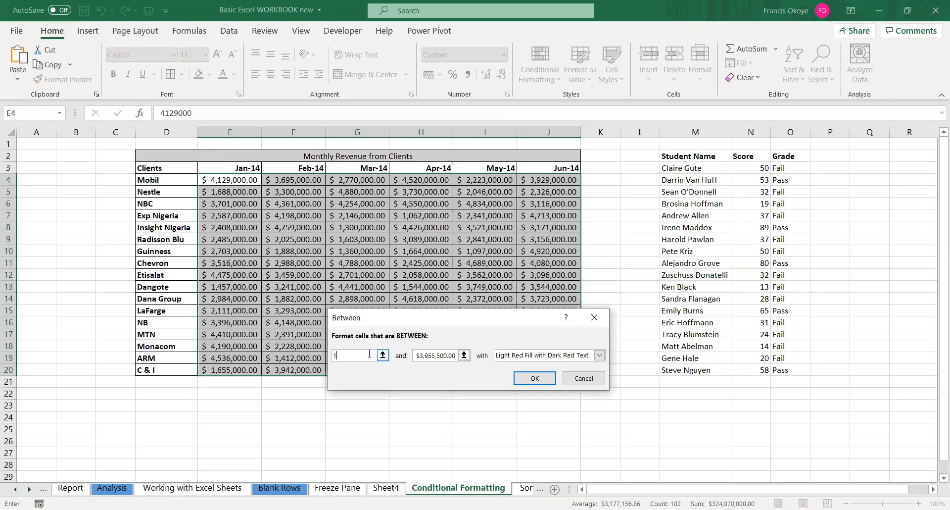
pyautogui.write('000000')
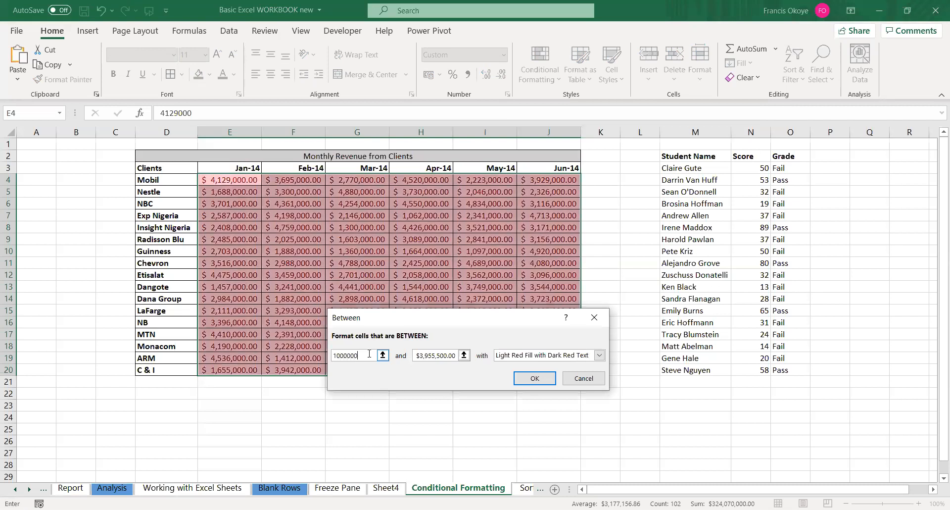
# Set the Between rule's upper bound to 3000000 and apply it with Light Red Fill with Dark Red Text
pyautogui.click(448, 356)
pyautogui.write('3')
pyautogui.press('BackSpace')
pyautogui.press('BackSpace')
pyautogui.press('BackSpace')
pyautogui.press('BackSpace')
pyautogui.press('BackSpace')
pyautogui.press('BackSpace')
pyautogui.press('BackSpace')
pyautogui.press('BackSpace')
pyautogui.press('BackSpace')
pyautogui.press('BackSpace')
pyautogui.press('BackSpace')
pyautogui.press('BackSpace')
pyautogui.press('BackSpace')
pyautogui.write('3000000')
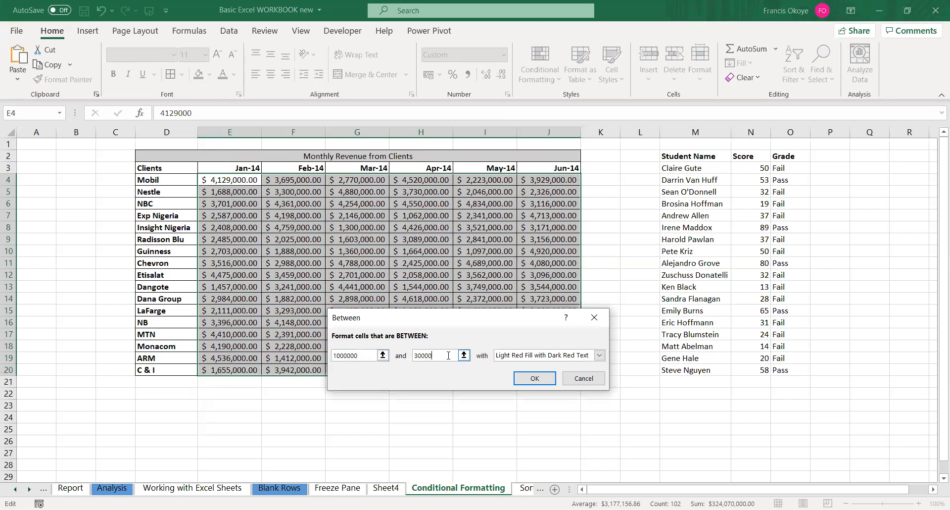
pyautogui.click(535, 378)
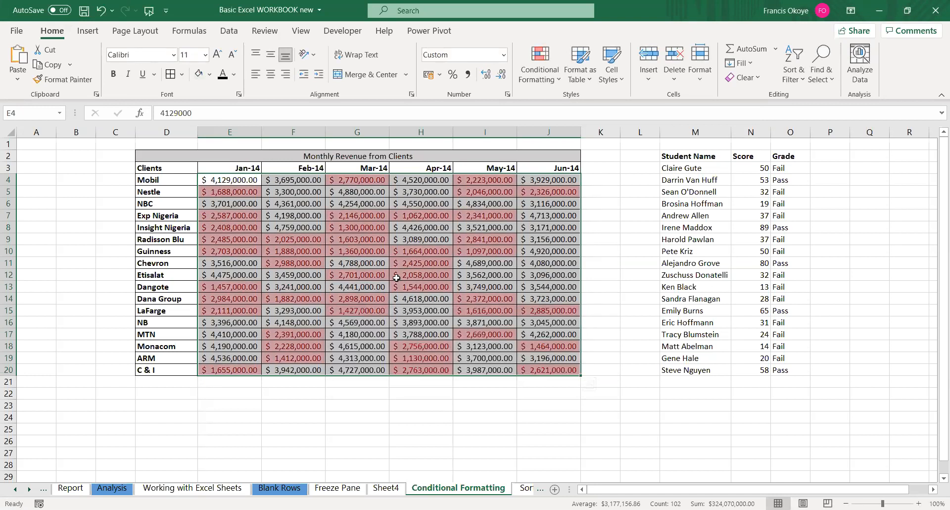
# Clear the conditional formatting rules from the entire sheet
pyautogui.click(549, 85)
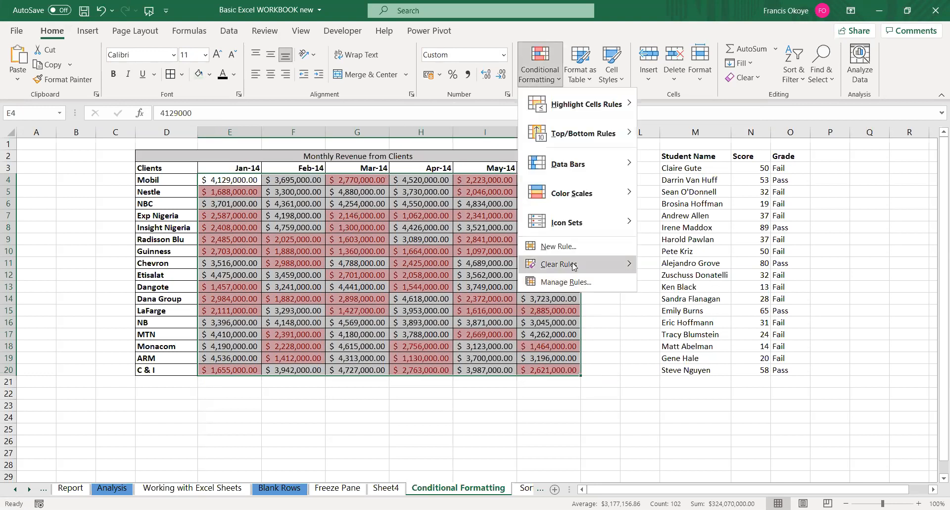
pyautogui.moveTo(574, 265)
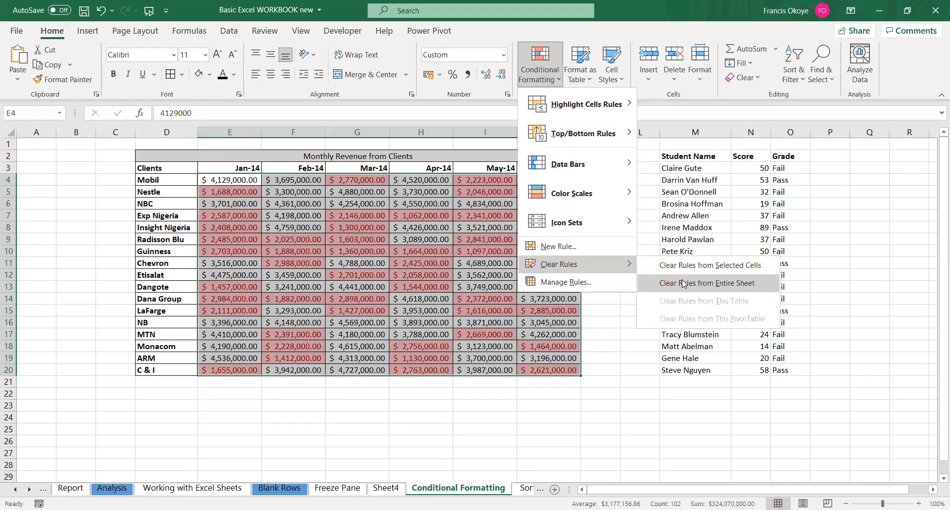
pyautogui.click(683, 283)
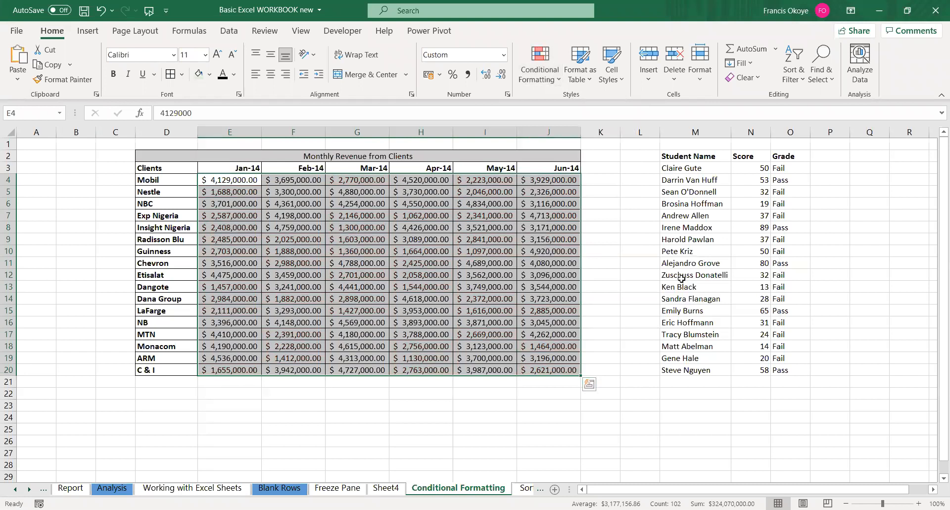
# Highlight the top 10% of the revenue values in E4:J20 with Green Fill with Dark Green Text
pyautogui.click(561, 84)
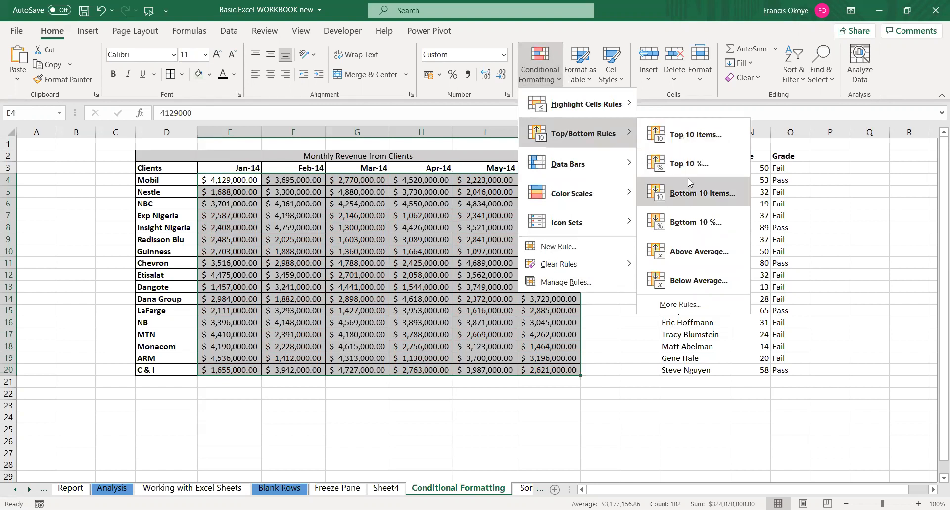
pyautogui.click(690, 164)
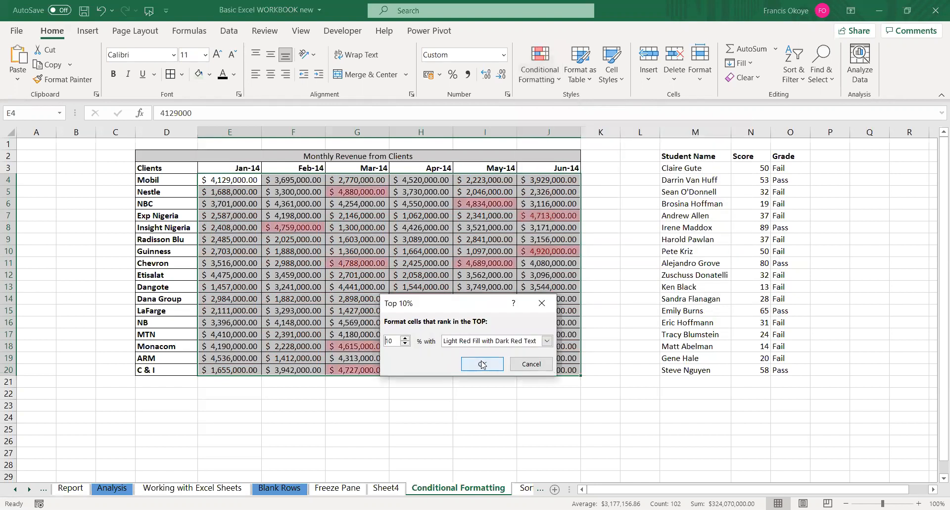
pyautogui.click(547, 341)
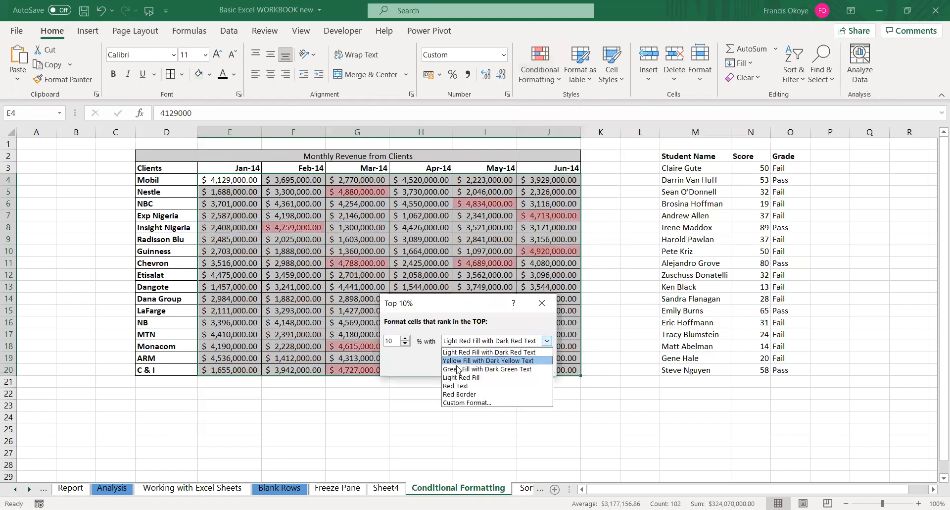
pyautogui.click(459, 366)
pyautogui.click(482, 365)
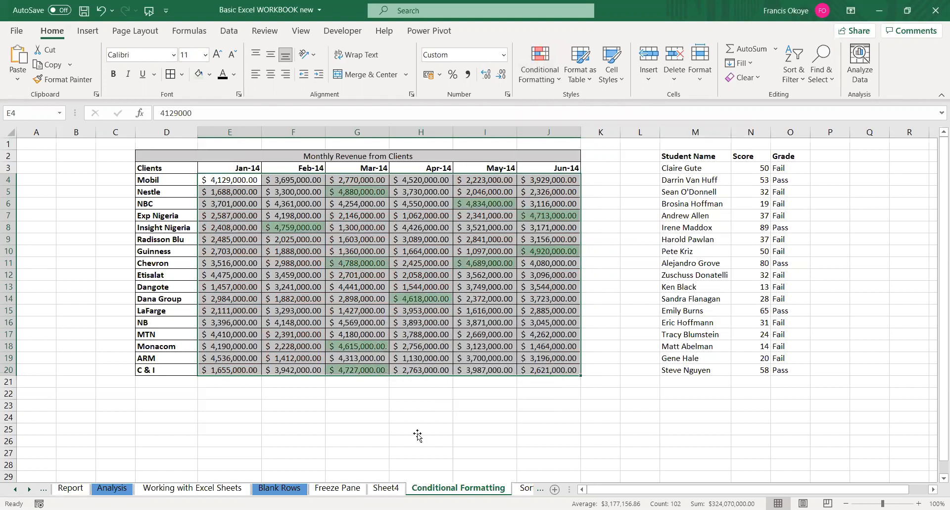
pyautogui.click(417, 432)
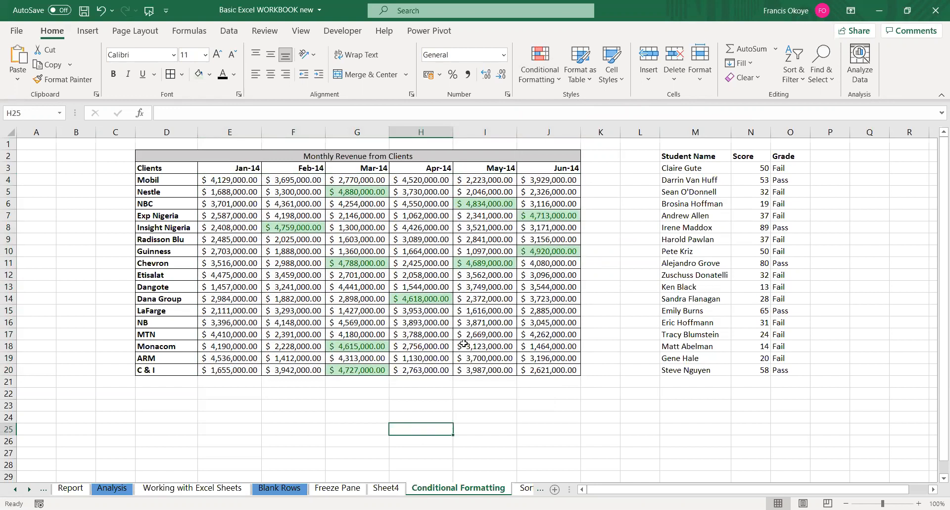
# Highlight the above-average revenue values in E4:J20 with Green Fill with Dark Green Text
pyautogui.click(227, 168)
pyautogui.click(227, 180)
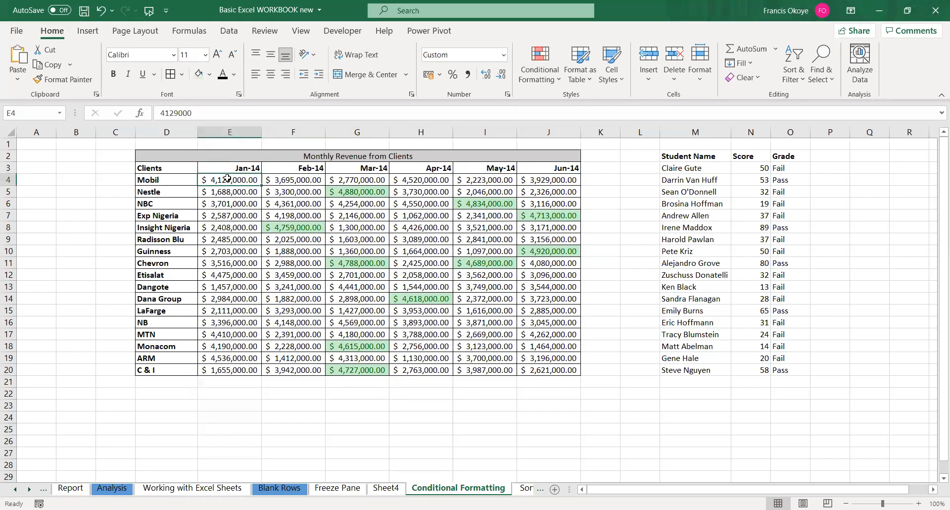
pyautogui.hotkey('ctrl', 'shift', 'Right')
pyautogui.hotkey('ctrl', 'shift', 'Down')
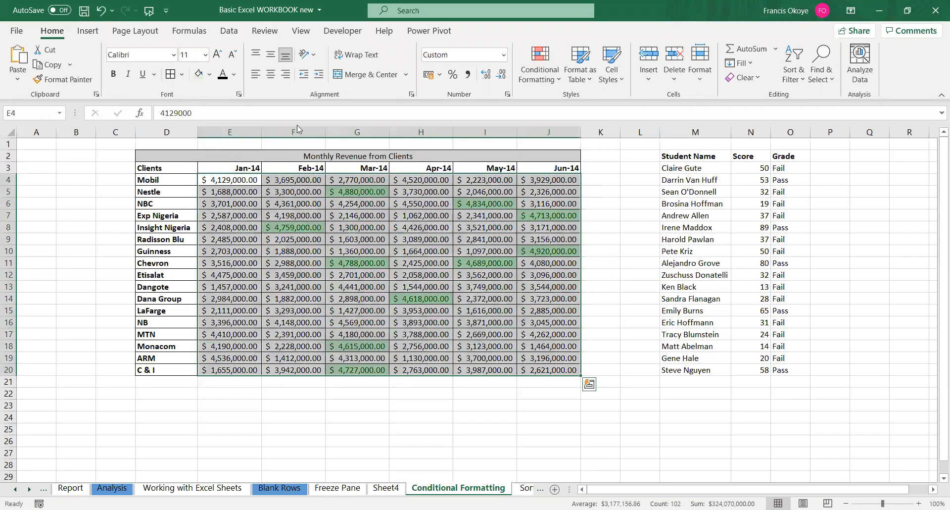
pyautogui.click(560, 86)
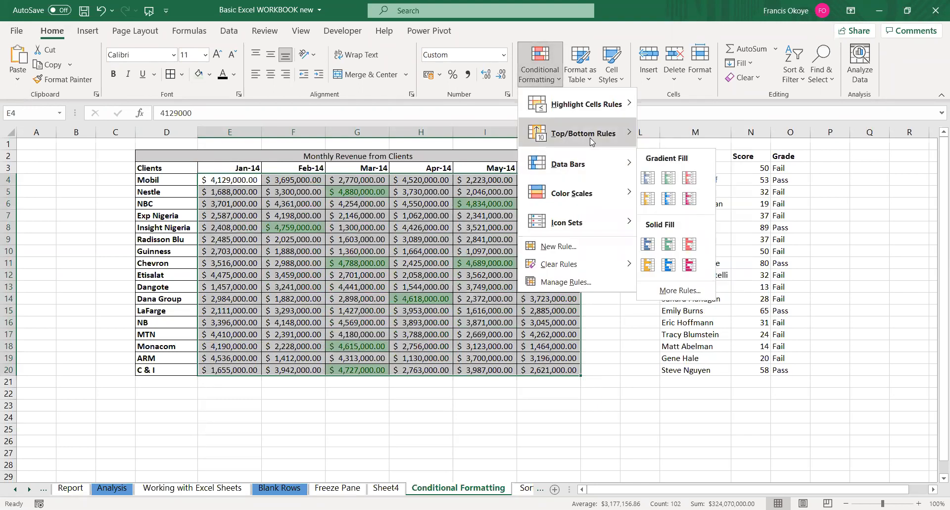
pyautogui.moveTo(590, 137)
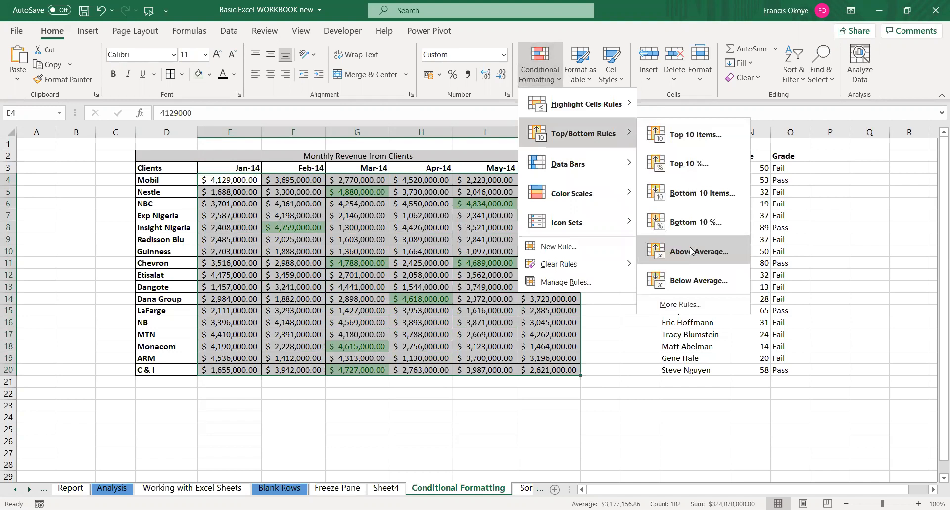
pyautogui.click(692, 250)
pyautogui.click(560, 341)
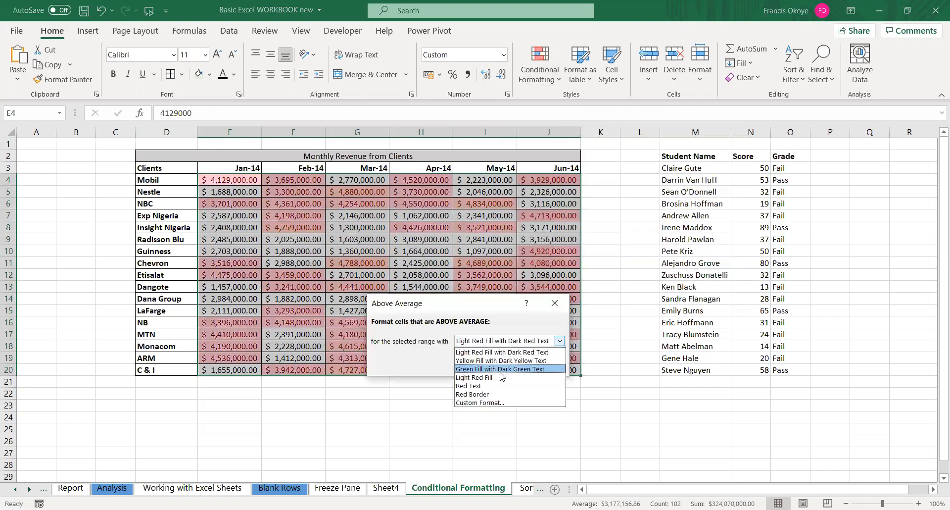
pyautogui.click(501, 369)
pyautogui.click(495, 364)
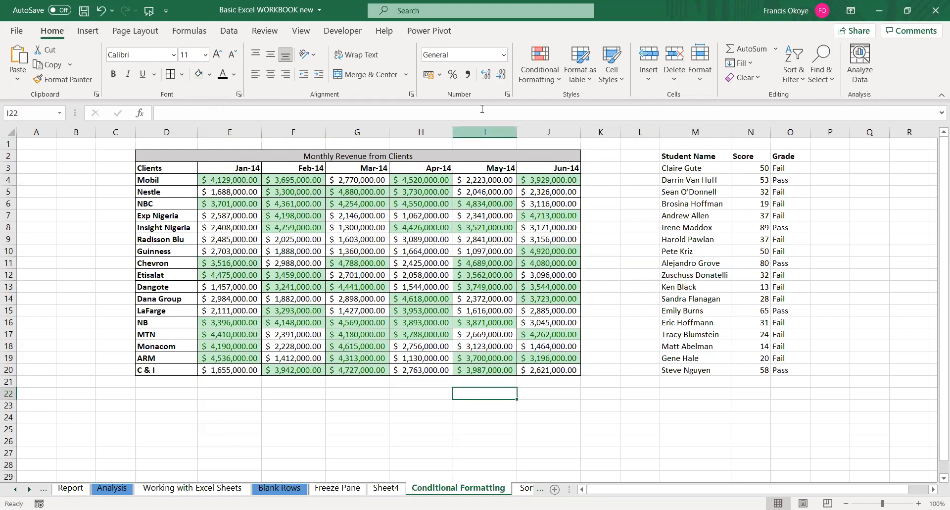
# Highlight the below-average revenue values in E4:J20 with Light Red Fill with Dark Red Text
pyautogui.click(241, 181)
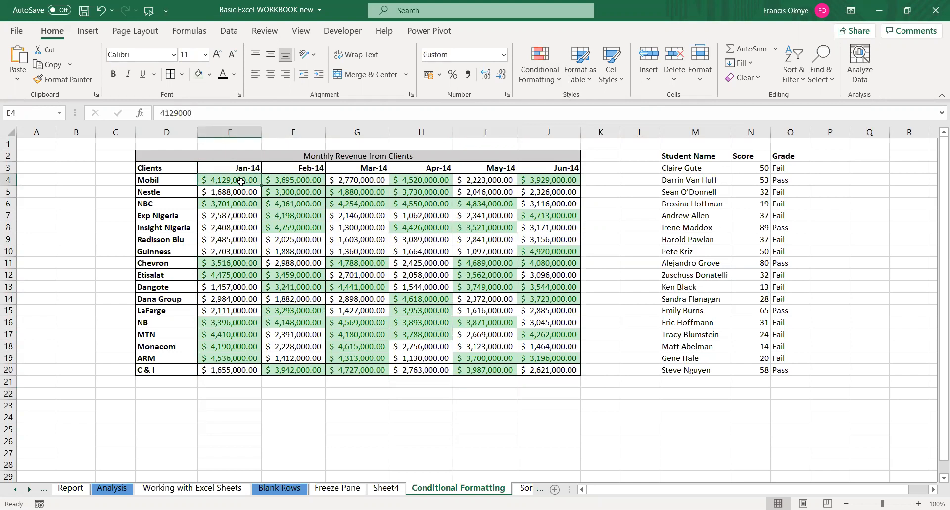
pyautogui.hotkey('ctrl', 'shift', 'Right')
pyautogui.hotkey('ctrl', 'shift', 'Down')
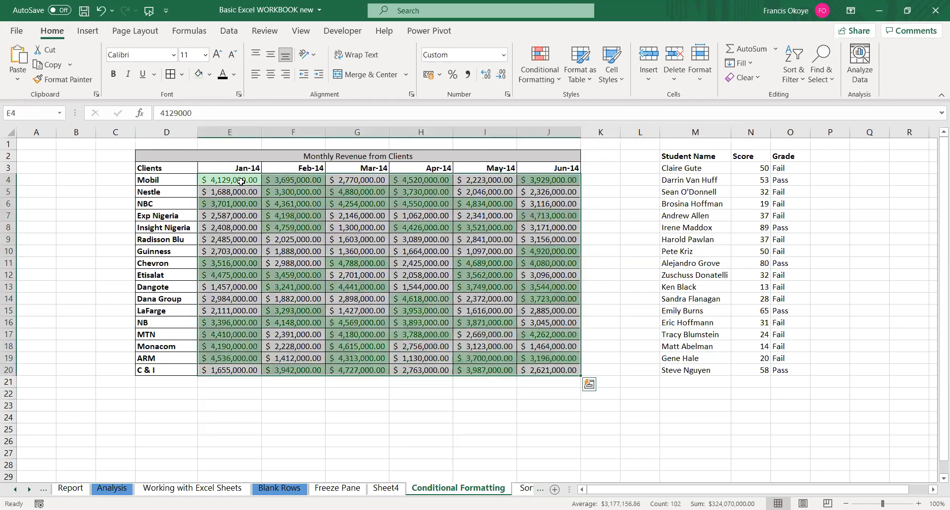
pyautogui.click(554, 77)
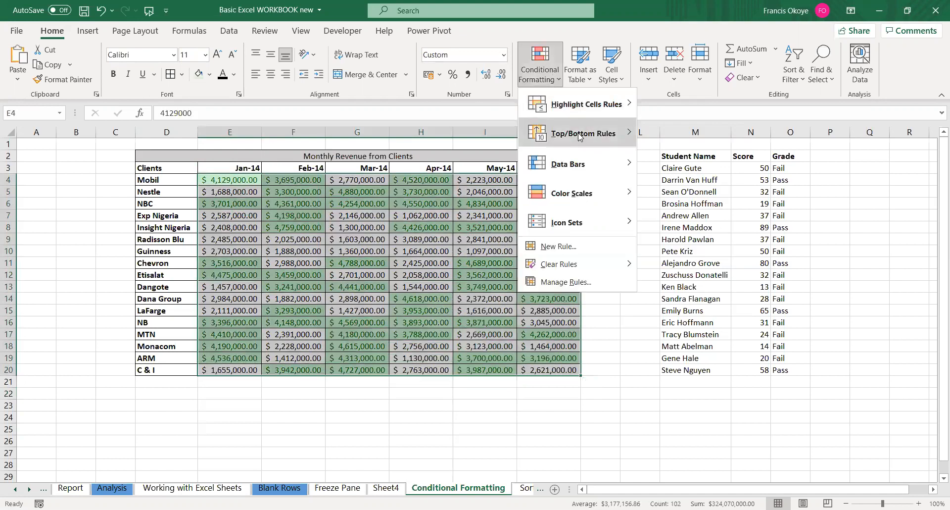
pyautogui.moveTo(580, 137)
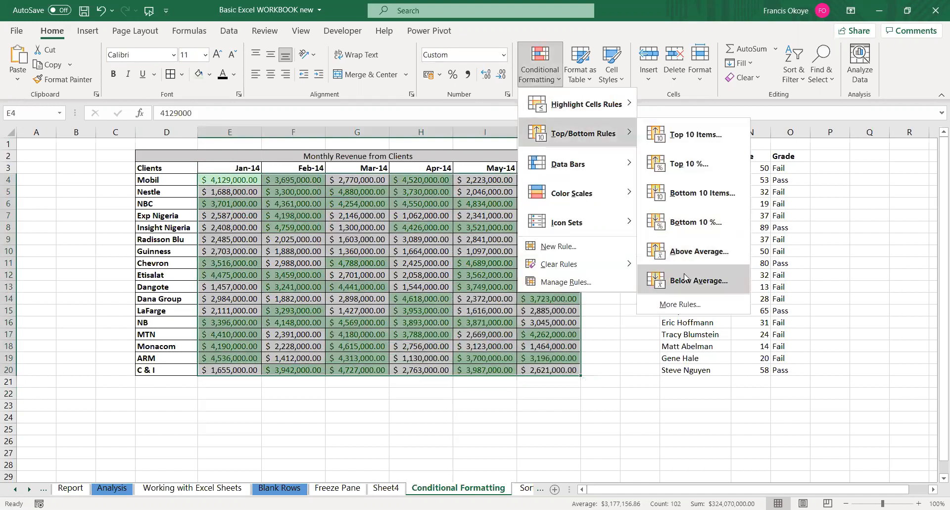
pyautogui.click(685, 278)
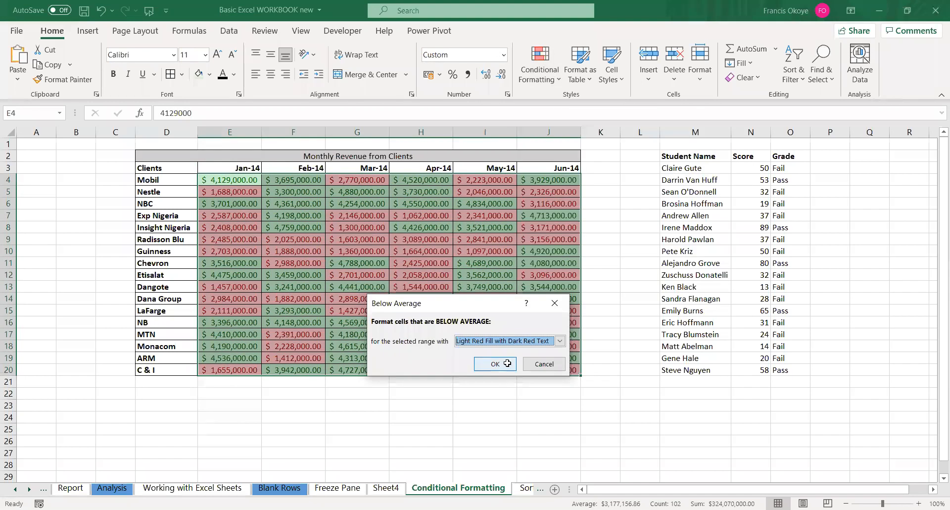
pyautogui.press('Return')
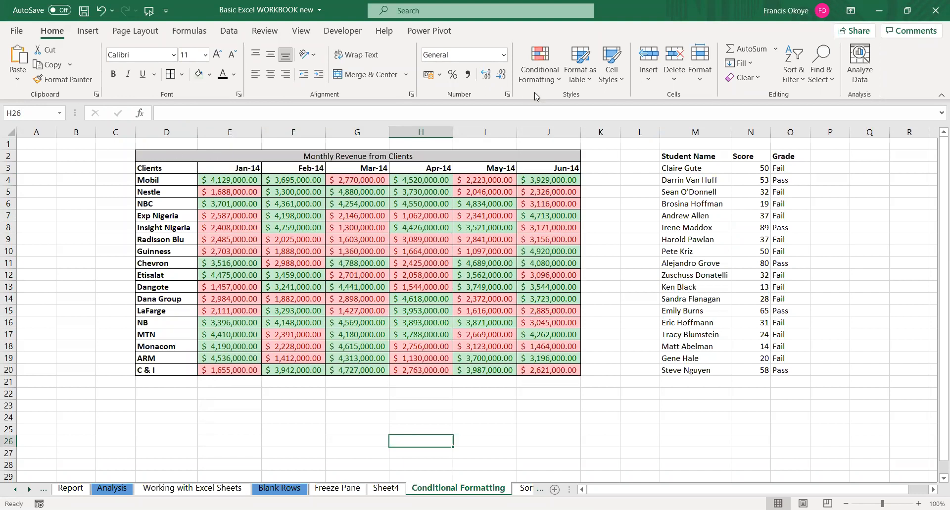
# Clear the above-average, below-average and all other conditional formatting rules from the entire sheet
pyautogui.click(560, 82)
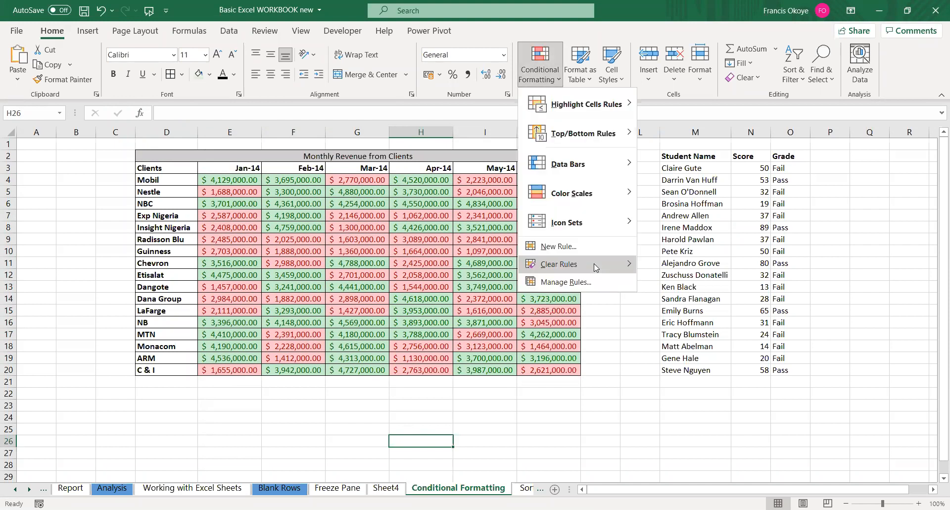
pyautogui.moveTo(594, 263)
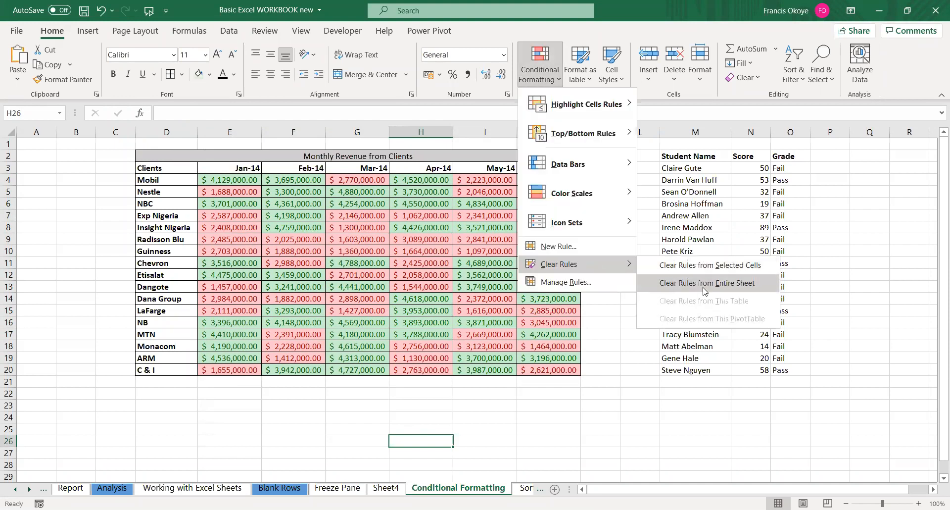
pyautogui.click(705, 287)
pyautogui.click(286, 308)
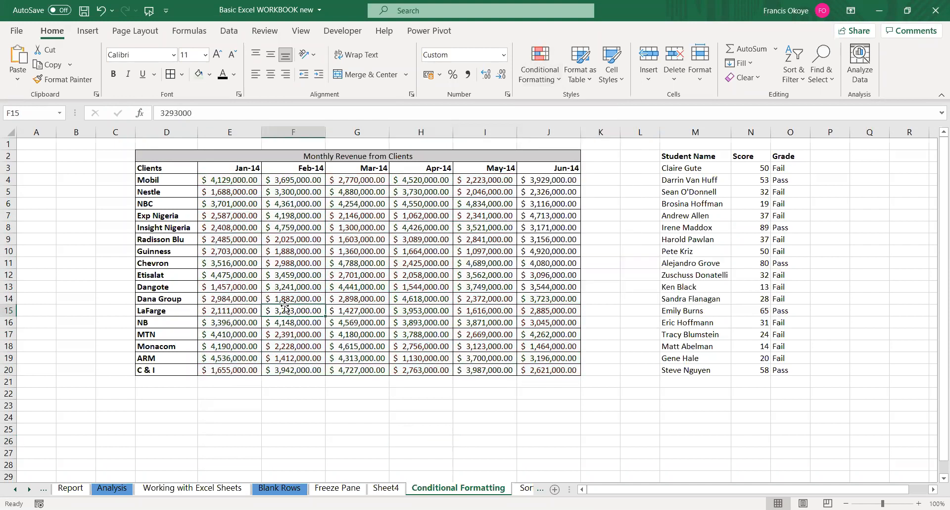
pyautogui.click(217, 181)
pyautogui.hotkey('ctrl', 'g')
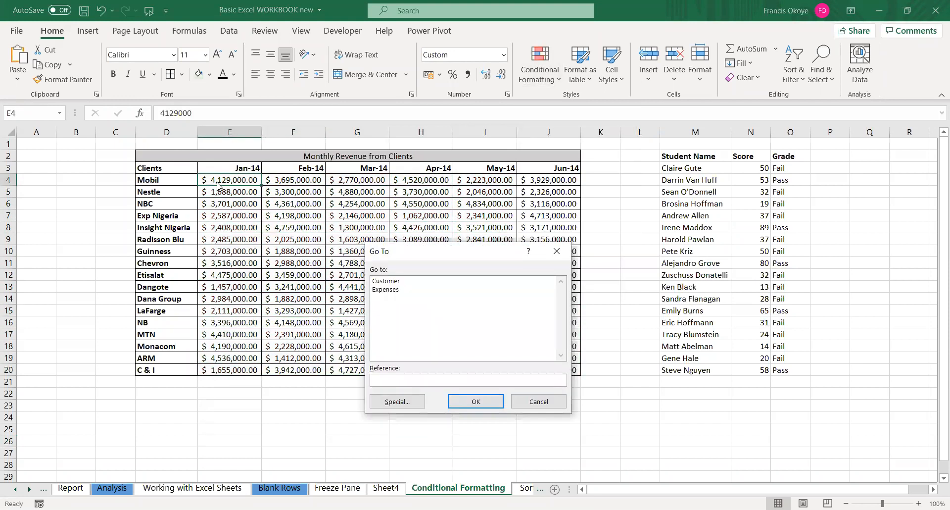
pyautogui.press('Escape')
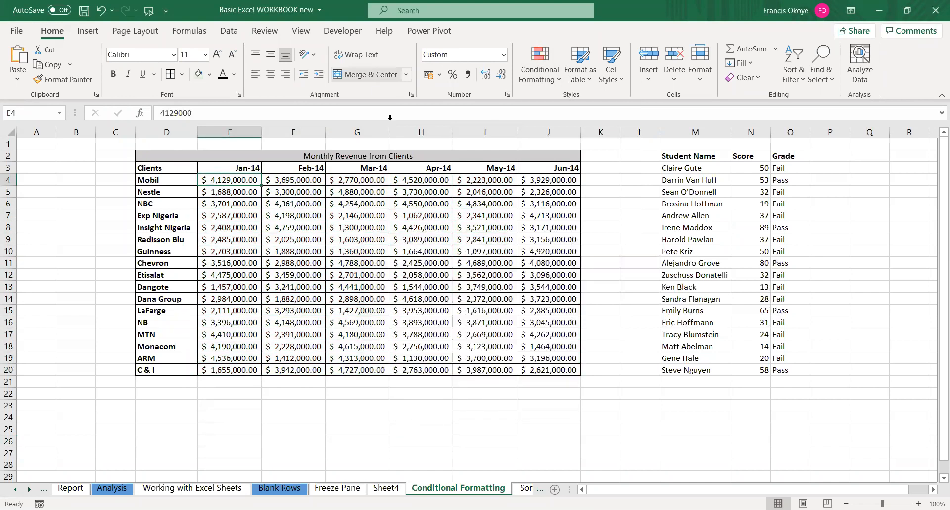
pyautogui.click(421, 132)
pyautogui.click(822, 203)
# Highlight the grades in O3:O20 that contain the text "Pass" with Green Fill with Dark Green Text
pyautogui.click(787, 168)
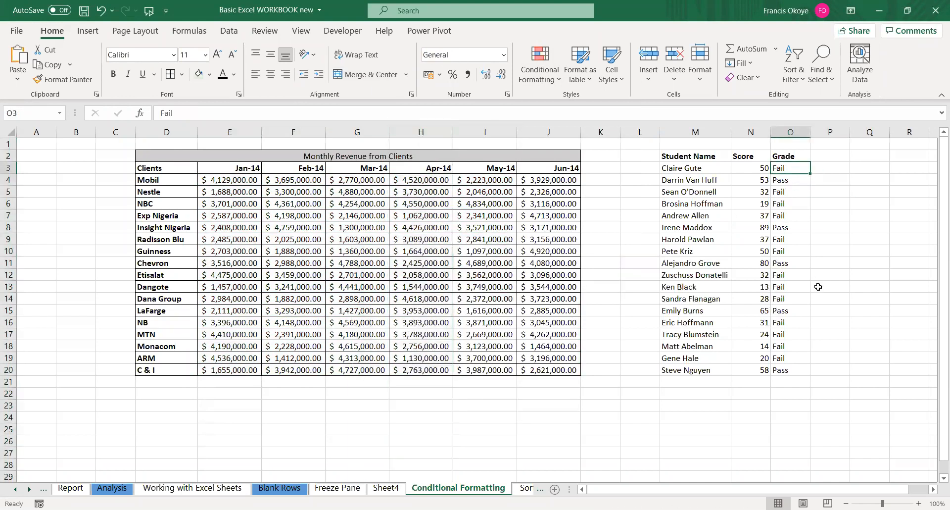
pyautogui.hotkey('ctrl', 'shift', 'Down')
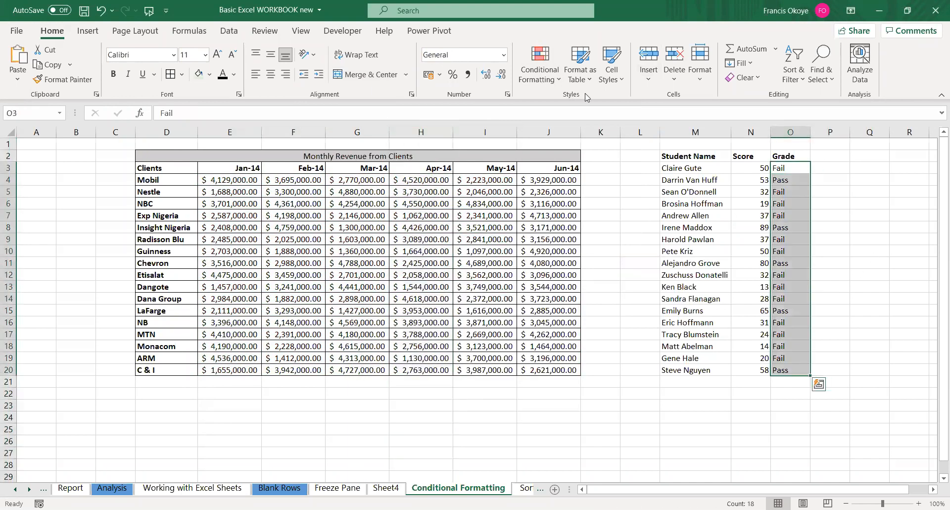
pyautogui.click(548, 82)
pyautogui.moveTo(565, 107)
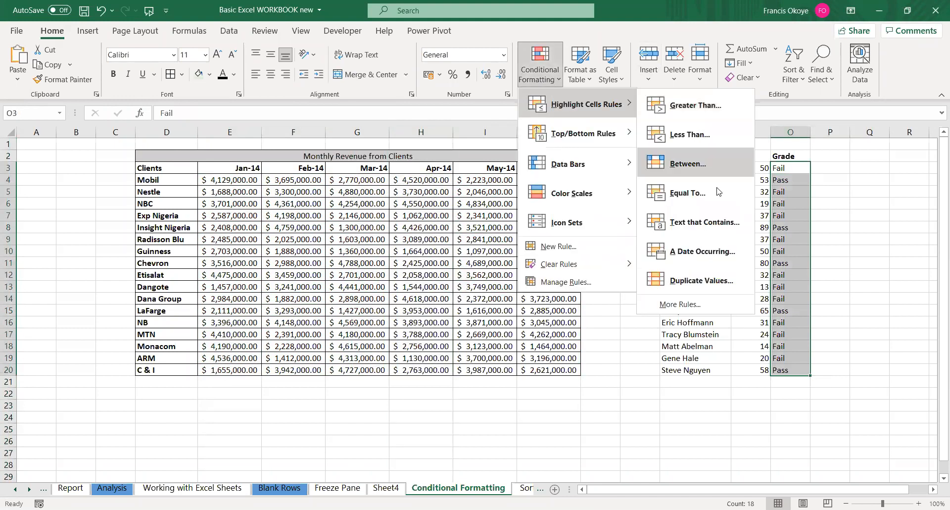
pyautogui.click(713, 225)
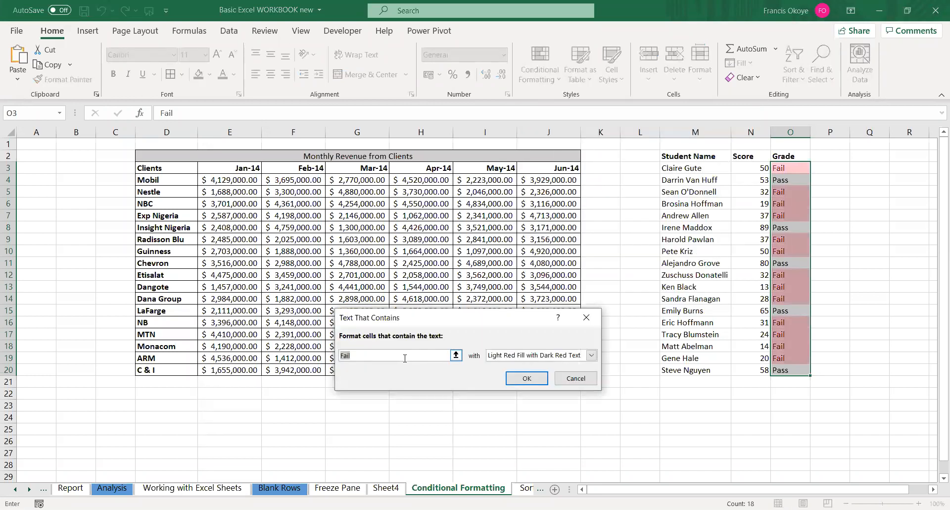
pyautogui.write('Pass')
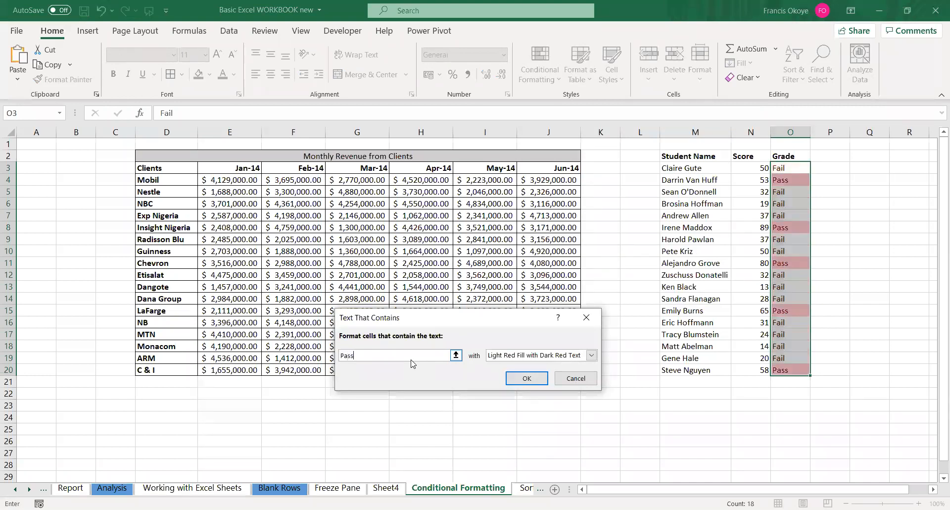
pyautogui.click(553, 355)
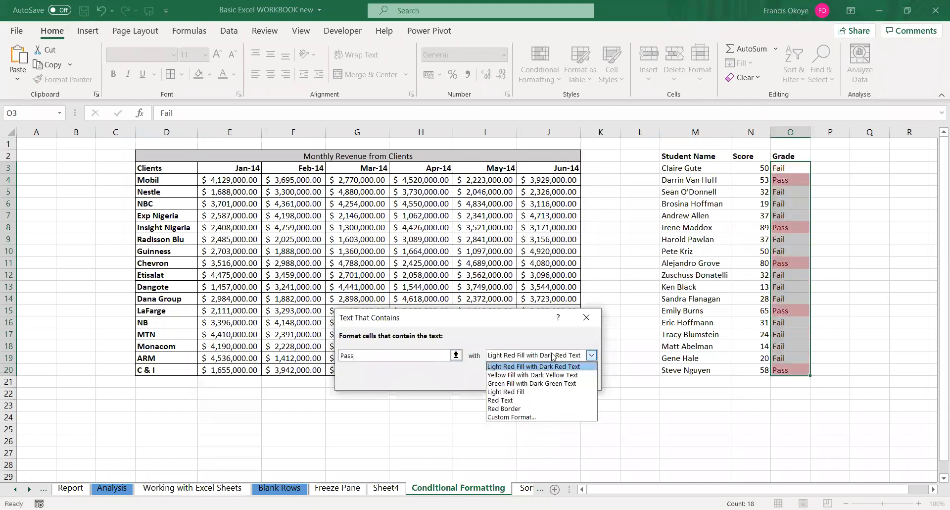
pyautogui.click(523, 384)
pyautogui.click(528, 379)
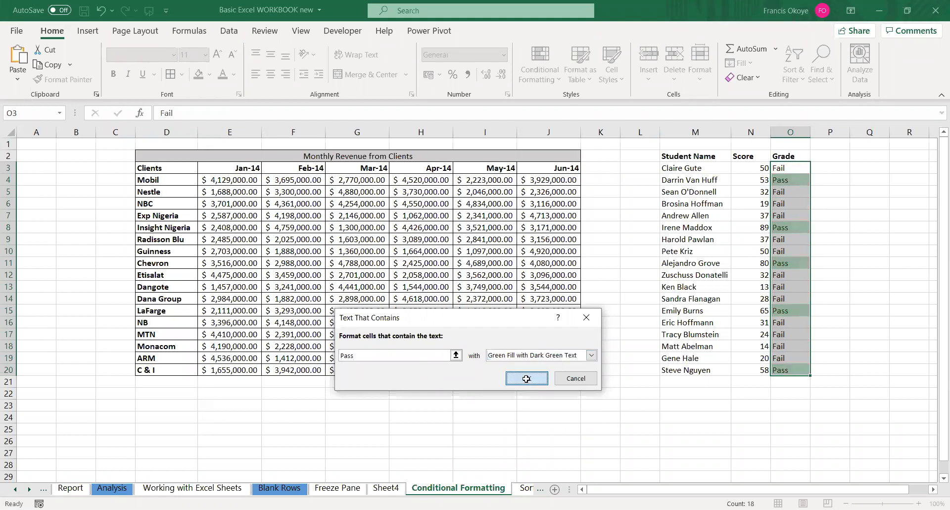
pyautogui.click(834, 286)
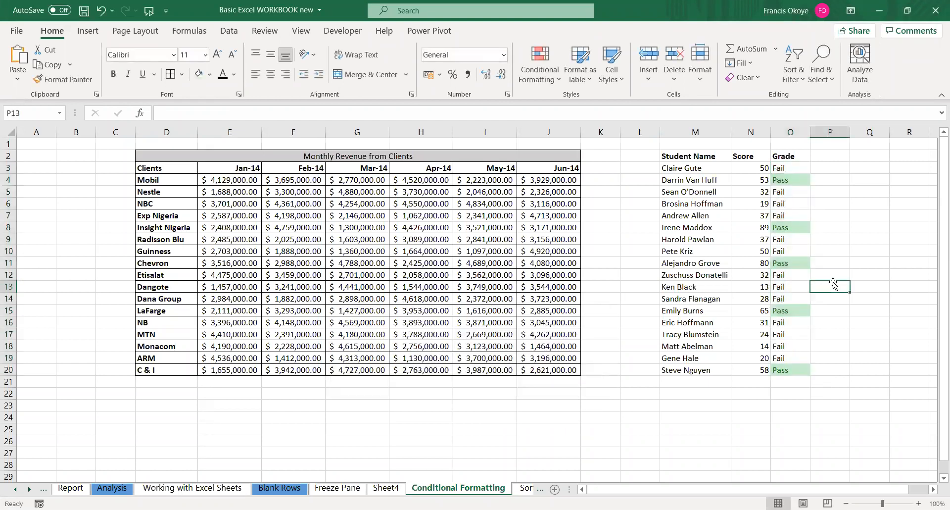
# Highlight the student names in M3:M20 that contain one student's first name with Light Red Fill with Dark Red Text
pyautogui.click(693, 171)
pyautogui.hotkey('ctrl', 'shift', 'Down')
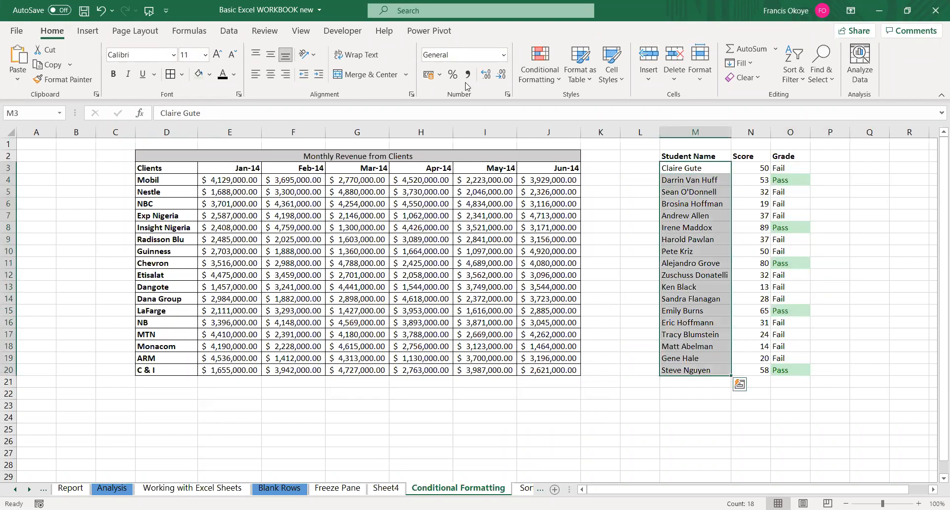
pyautogui.click(532, 85)
pyautogui.moveTo(614, 108)
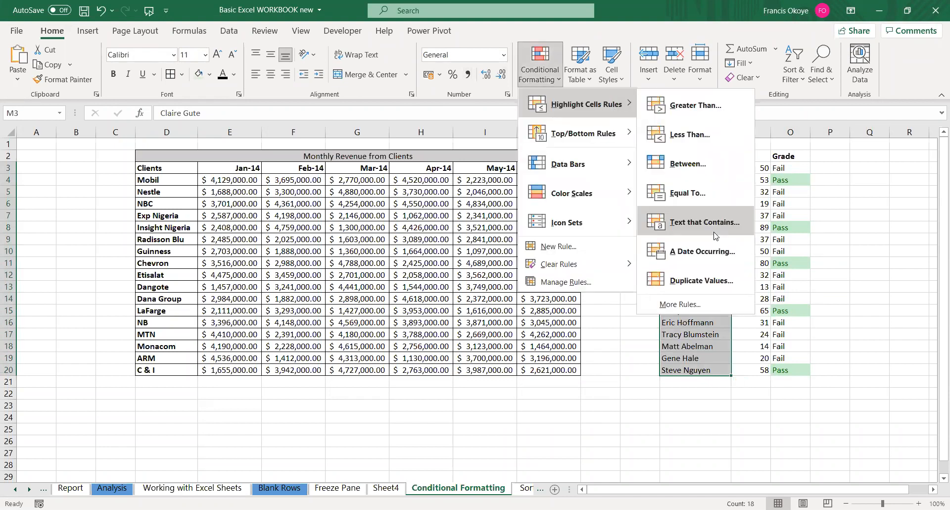
pyautogui.click(715, 234)
pyautogui.write('Eric')
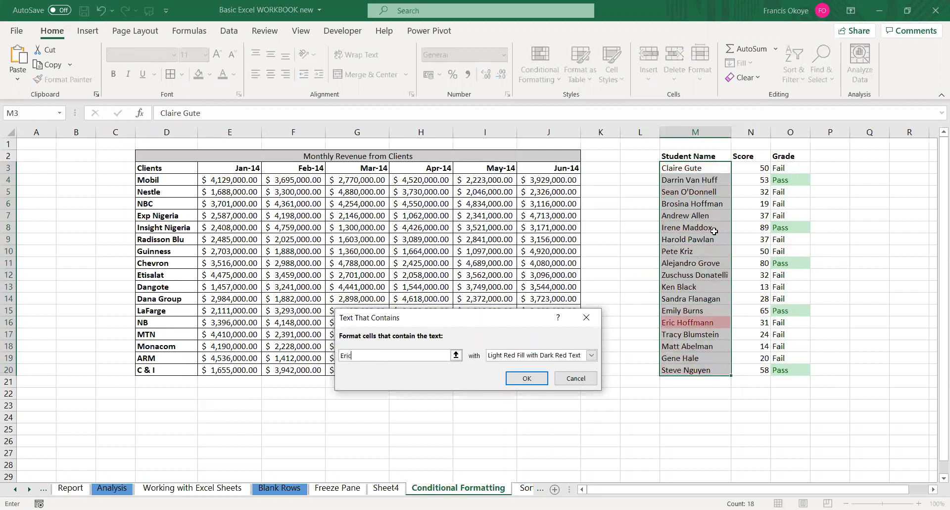
pyautogui.press('Return')
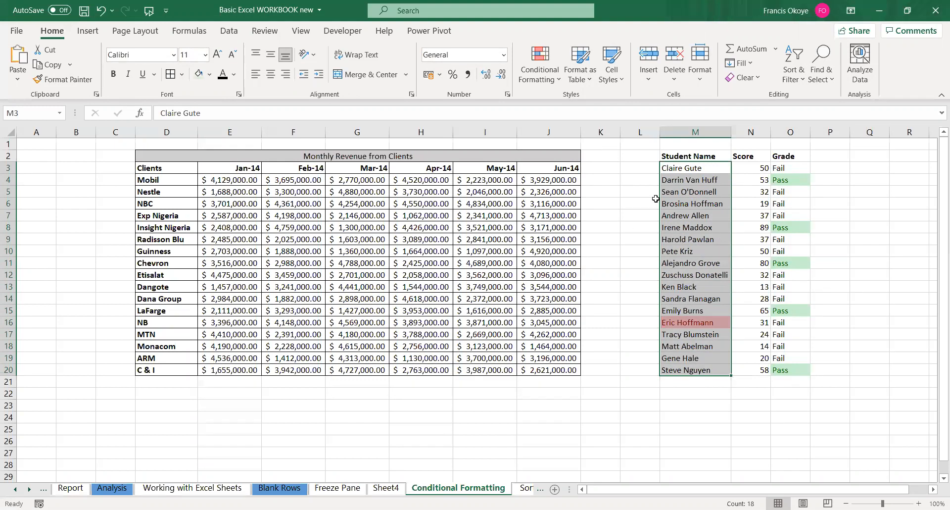
# Copy the student records in M9:O20 and paste them over the list starting at M16 to create duplicates
pyautogui.click(685, 333)
pyautogui.click(688, 240)
pyautogui.hotkey('shift', 'Right')
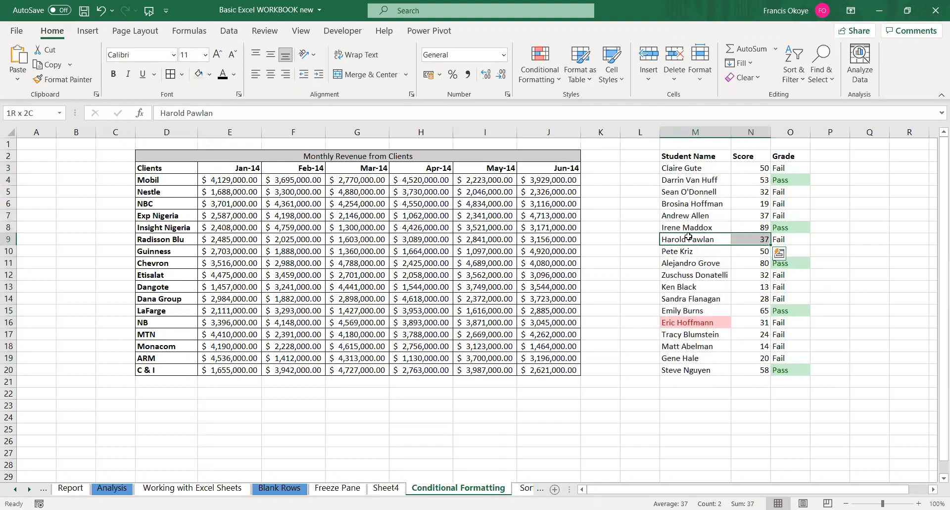
pyautogui.hotkey('ctrl', 'shift', 'Down')
pyautogui.hotkey('shift', 'Right')
pyautogui.hotkey('ctrl', 'c')
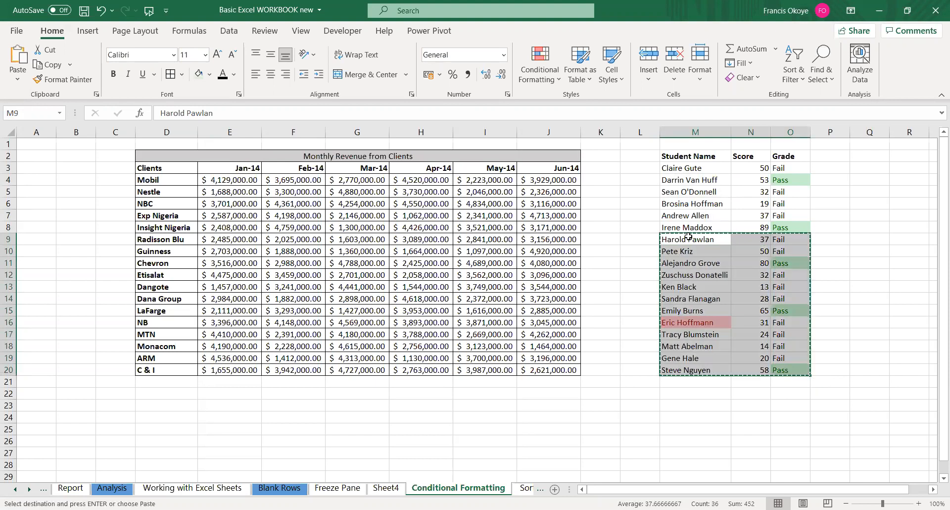
pyautogui.press('Down')
pyautogui.press('Down')
pyautogui.press('Down')
pyautogui.press('Down')
pyautogui.press('Down')
pyautogui.press('Down')
pyautogui.press('Down')
pyautogui.hotkey('ctrl', 'v')
pyautogui.press('Escape')
# Copy the student records in M19:O27 and paste them below the list starting at M29
pyautogui.press('Down')
pyautogui.press('Down')
pyautogui.press('Down')
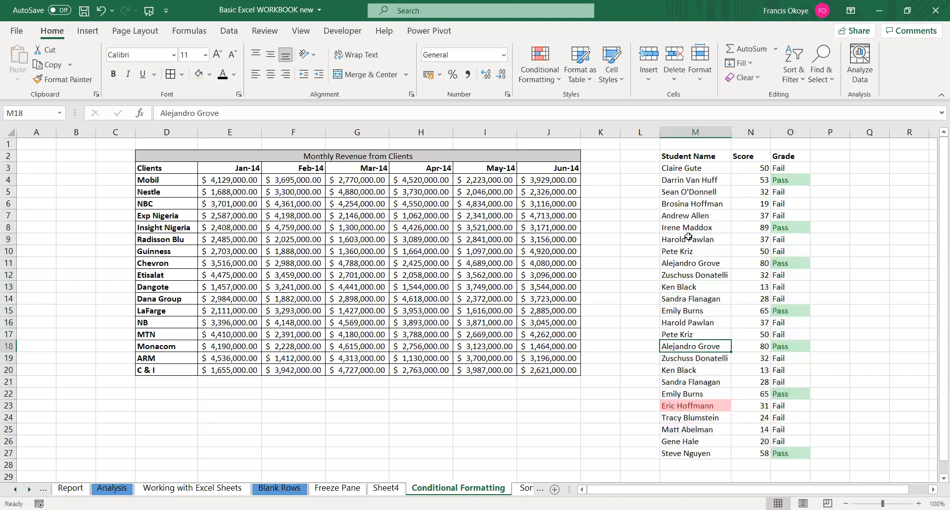
pyautogui.hotkey('shift', 'Right')
pyautogui.hotkey('shift', 'Right')
pyautogui.hotkey('ctrl', 'shift', 'Down')
pyautogui.hotkey('ctrl', 'c')
pyautogui.press('Down')
pyautogui.press('Down')
pyautogui.press('Down')
pyautogui.press('Down')
pyautogui.press('Down')
pyautogui.press('Down')
pyautogui.press('Down')
pyautogui.press('Down')
pyautogui.press('Down')
pyautogui.press('Down')
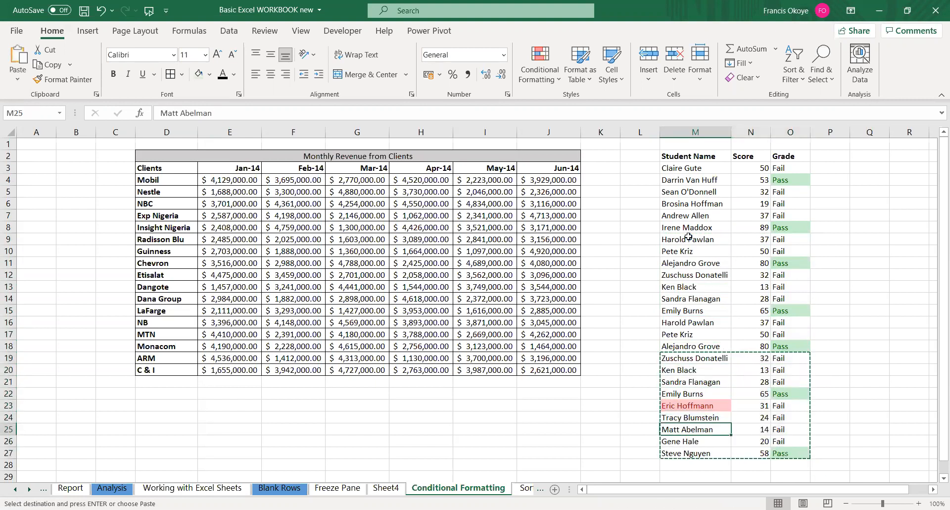
pyautogui.hotkey('ctrl', 'v')
# Paste the copied student records again starting at M25
pyautogui.press('Up')
pyautogui.press('Up')
pyautogui.press('Up')
pyautogui.press('Up')
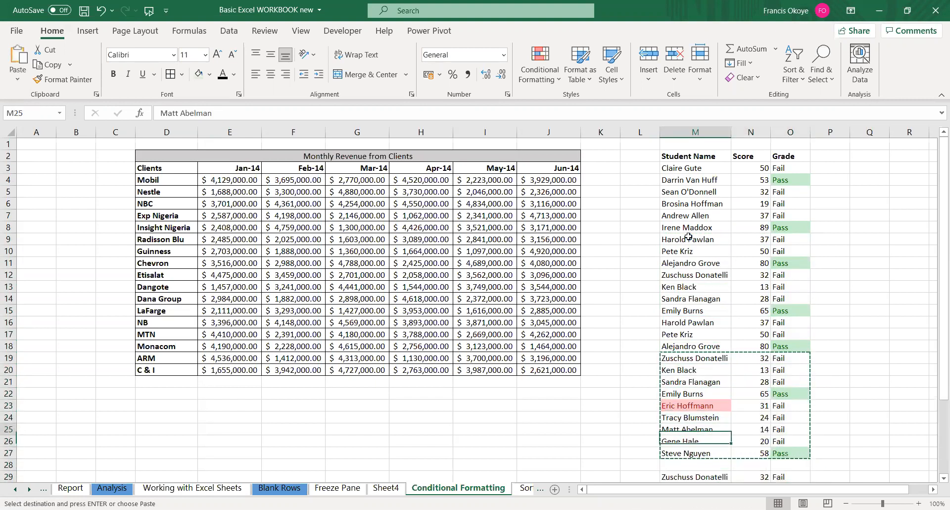
pyautogui.hotkey('ctrl', 'v')
# Highlight the duplicate values in the Student Name column M2:M37 with the default Duplicate Values format
pyautogui.press('Up')
pyautogui.press('Up')
pyautogui.press('Up')
pyautogui.press('Up')
pyautogui.press('Up')
pyautogui.hotkey('ctrl', 'Up')
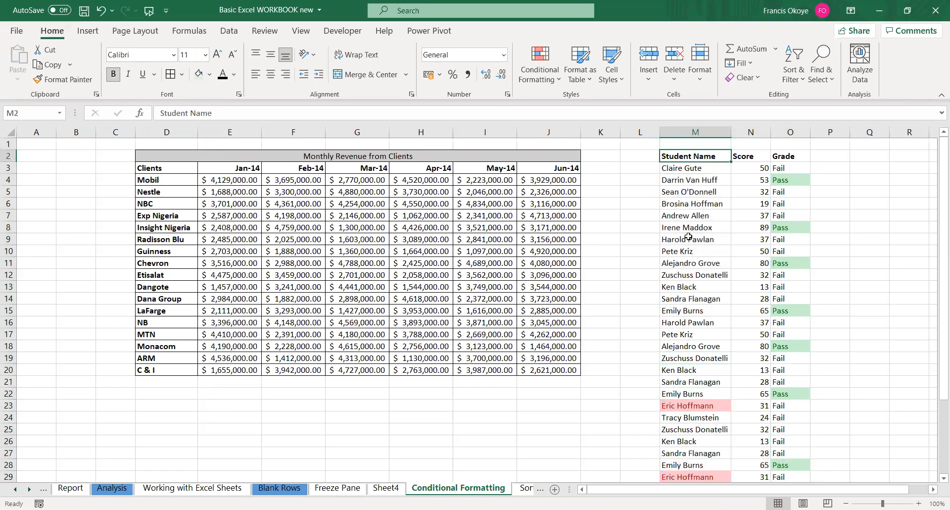
pyautogui.scroll(-1, 688, 237)
pyautogui.scroll(1, 689, 237)
pyautogui.hotkey('ctrl', 'shift', 'Down')
pyautogui.click(689, 237)
pyautogui.press('Up')
pyautogui.press('Up')
pyautogui.hotkey('ctrl', 'Up')
pyautogui.hotkey('ctrl', 'Up')
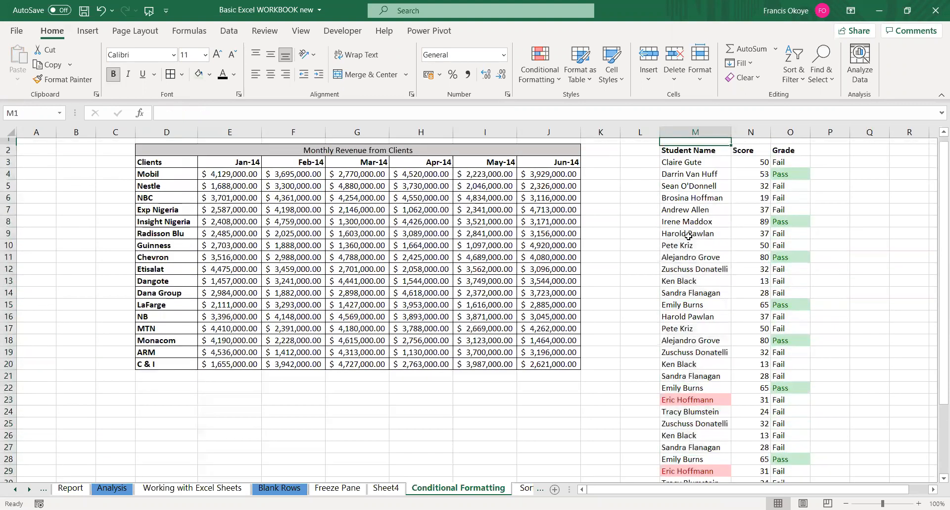
pyautogui.press('Down')
pyautogui.hotkey('ctrl', 'shift', 'Down')
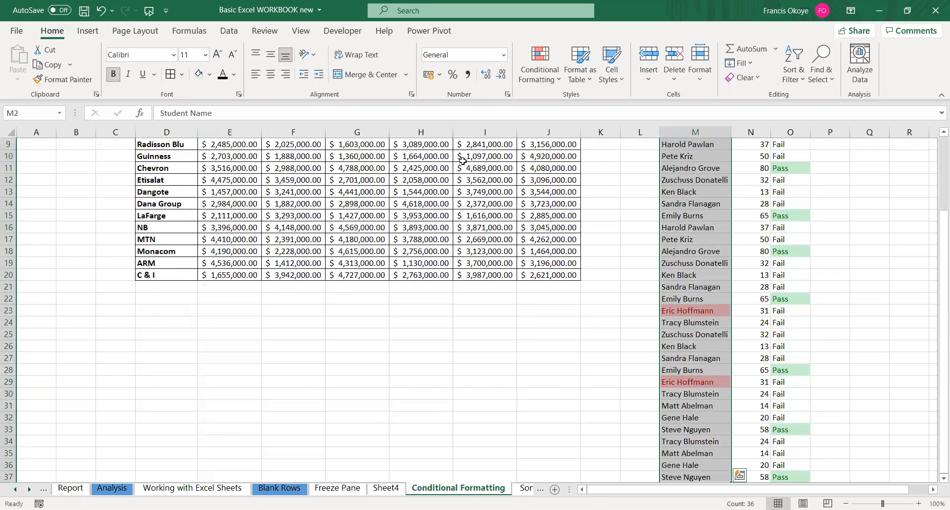
pyautogui.click(545, 85)
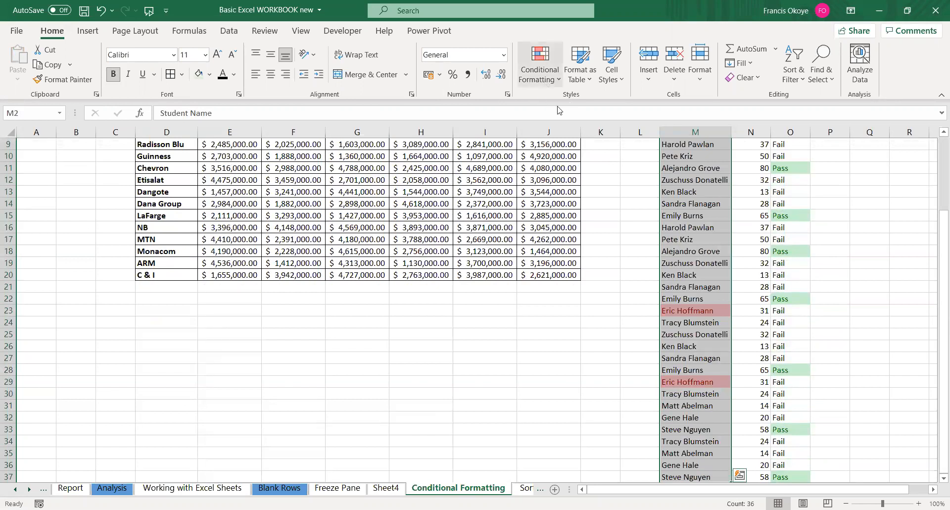
pyautogui.moveTo(558, 109)
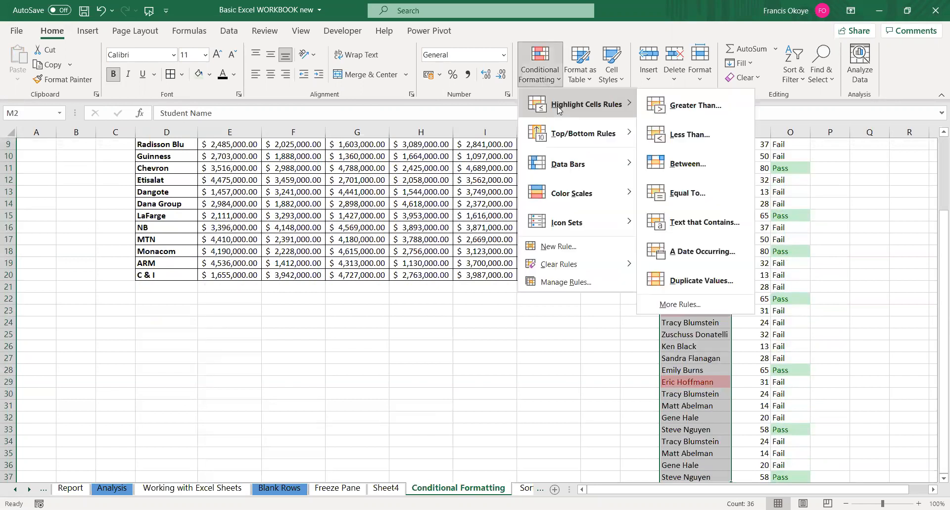
pyautogui.click(714, 280)
pyautogui.click(498, 367)
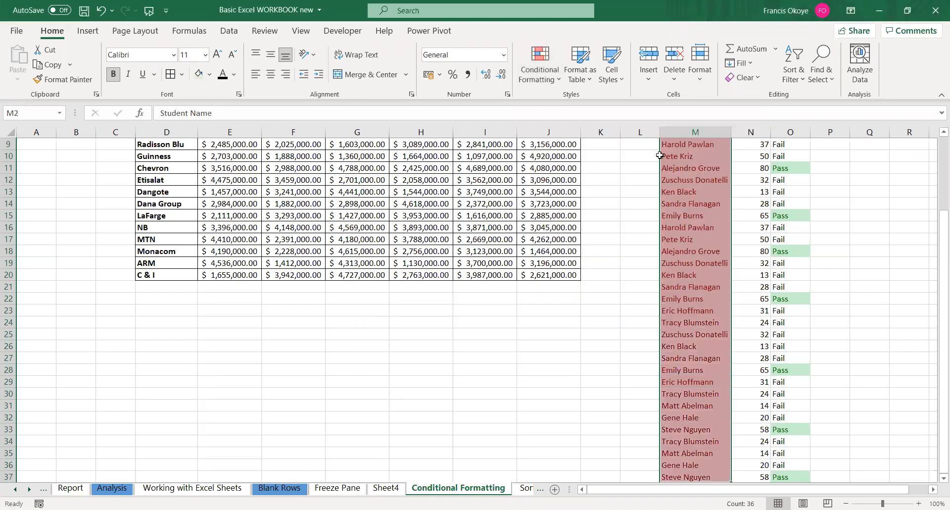
# Clear the conditional formatting rules from the selected student name cells M2:M37 only
pyautogui.click(561, 81)
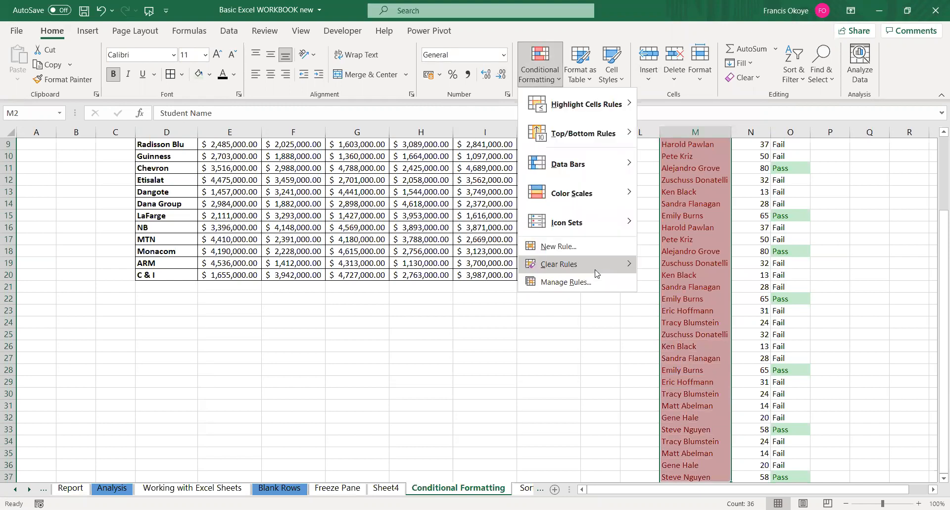
pyautogui.moveTo(596, 270)
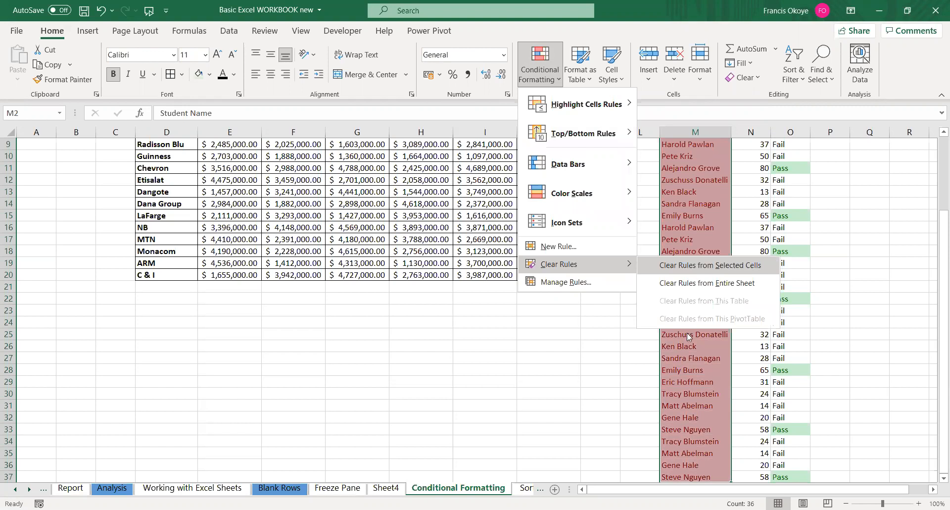
pyautogui.click(691, 276)
# Apply a Duplicate Values rule to the student names in M2:M37 with Light Red Fill with Dark Red Text
pyautogui.click(671, 216)
pyautogui.hotkey('ctrl', 'Up')
pyautogui.hotkey('ctrl', 'Down')
pyautogui.hotkey('ctrl', 'Up')
pyautogui.press('Up')
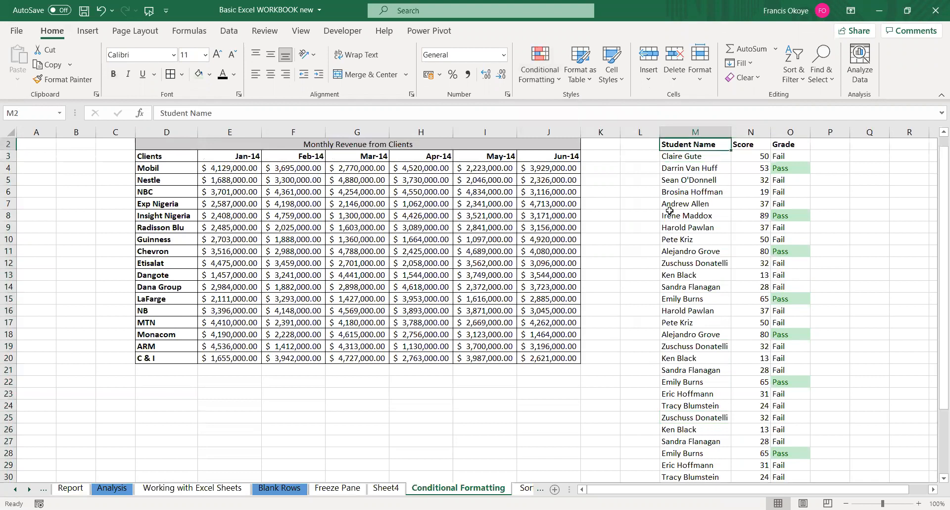
pyautogui.hotkey('ctrl', 'shift', 'Down')
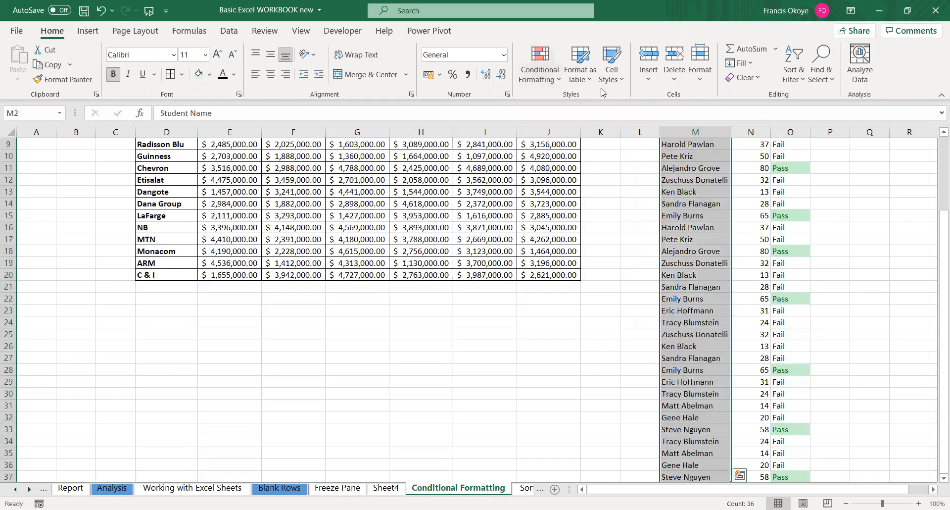
pyautogui.click(559, 82)
pyautogui.moveTo(587, 104)
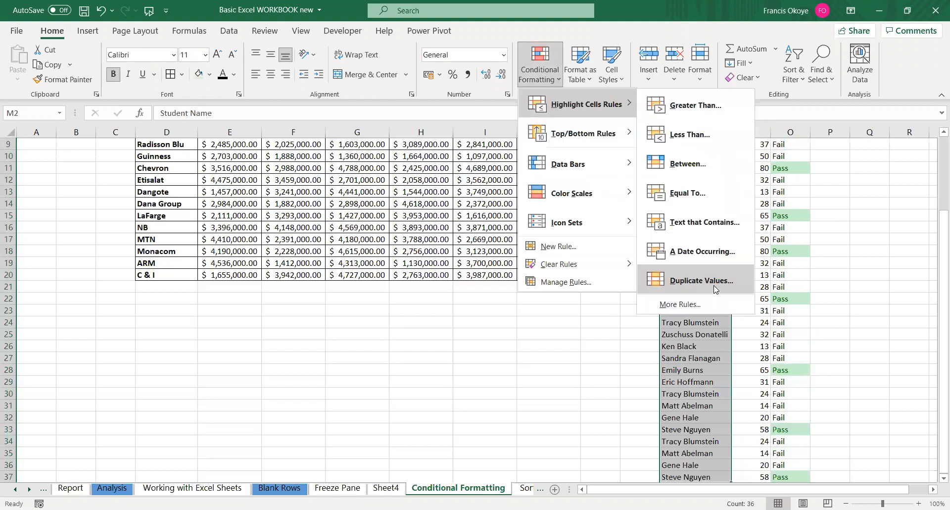
pyautogui.click(702, 280)
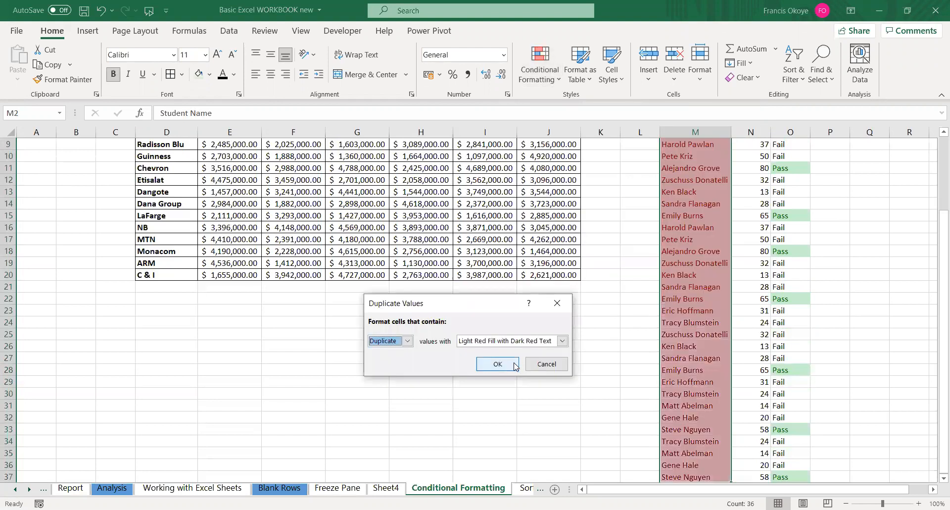
pyautogui.click(498, 364)
# Examine which entries in the Student Name column are highlighted as duplicates and which are not
pyautogui.hotkey('ctrl', 'Down')
pyautogui.press('Down')
pyautogui.press('Down')
pyautogui.press('Up')
pyautogui.press('Up')
pyautogui.press('Up')
pyautogui.press('Up')
pyautogui.hotkey('ctrl', 'Up')
pyautogui.press('Up')
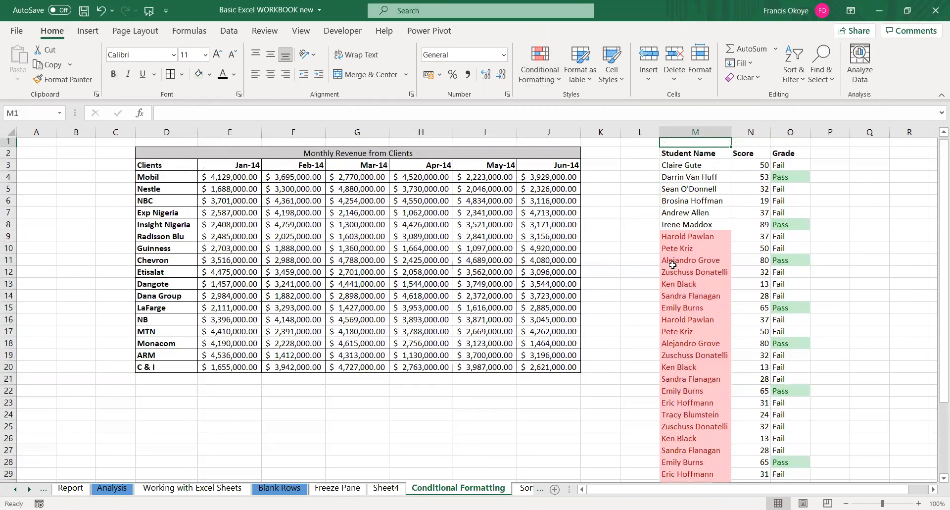
pyautogui.click(698, 168)
pyautogui.click(698, 185)
pyautogui.click(687, 249)
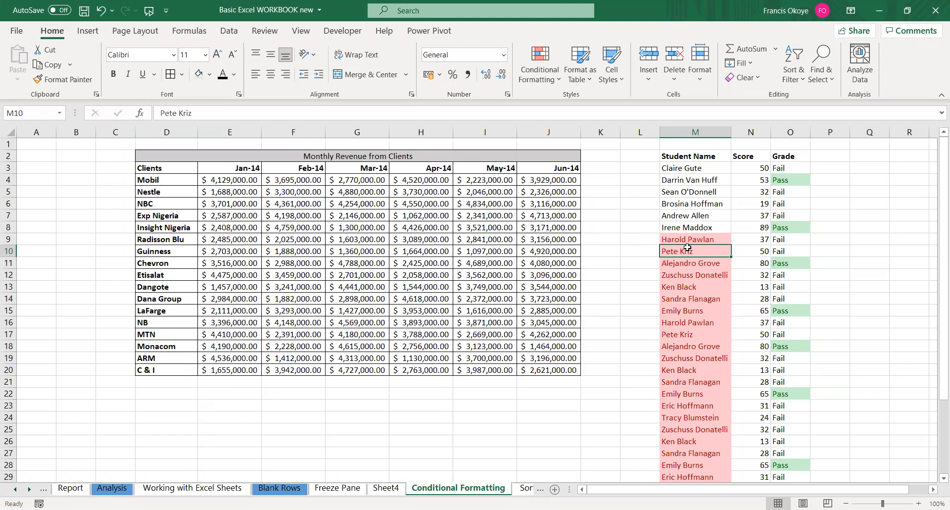
# Remove the last letter of the student name in M9 to test the duplicate rule, and undo the edit
pyautogui.doubleClick(712, 240)
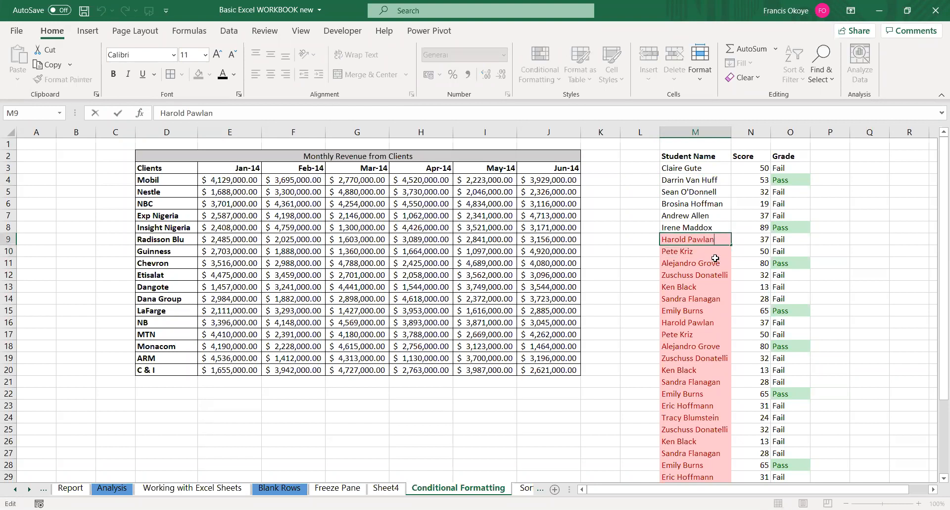
pyautogui.press('BackSpace')
pyautogui.press('Return')
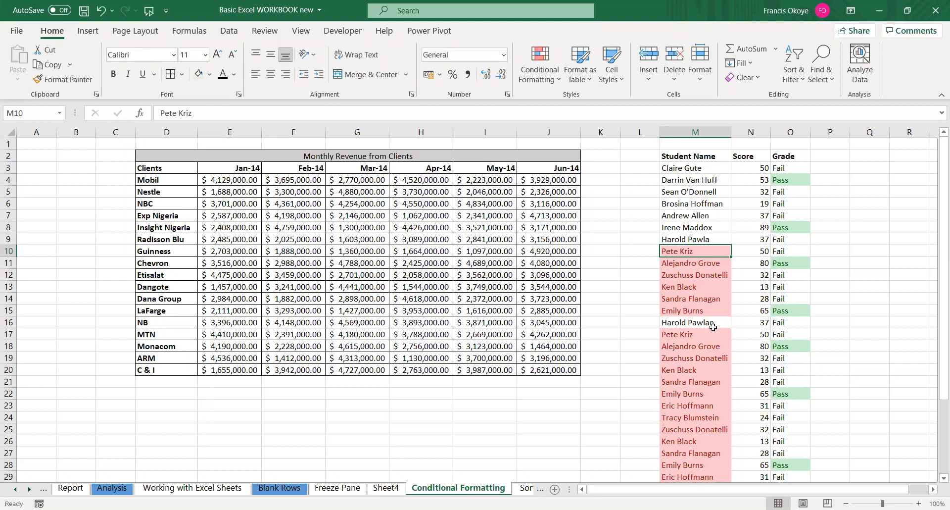
pyautogui.hotkey('ctrl', 'z')
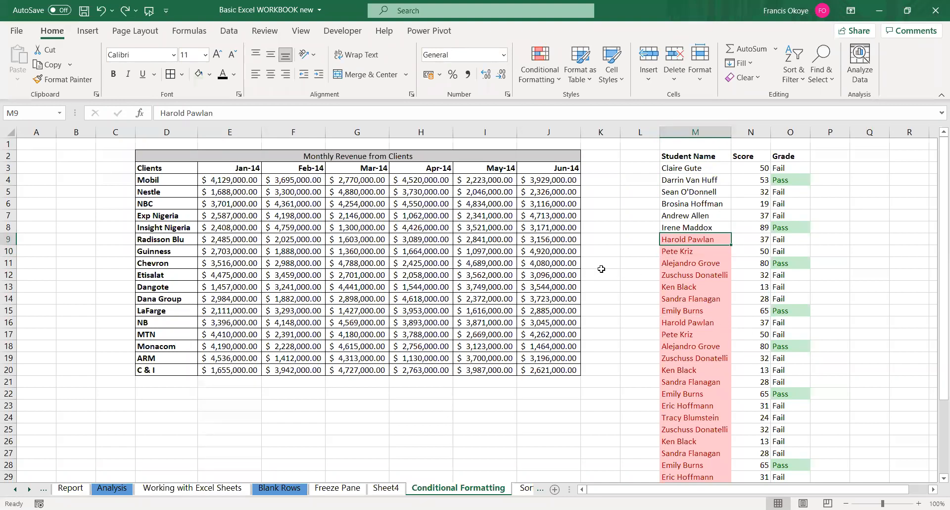
pyautogui.click(543, 60)
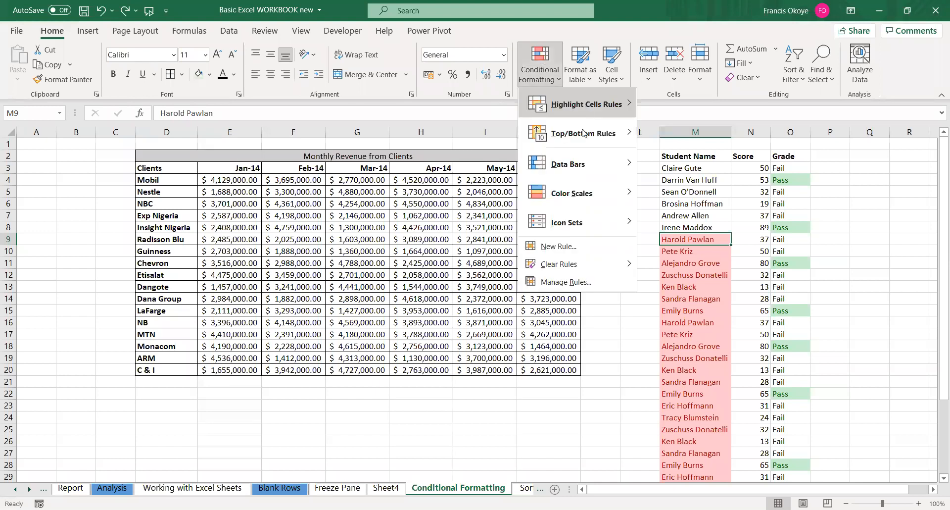
pyautogui.moveTo(578, 136)
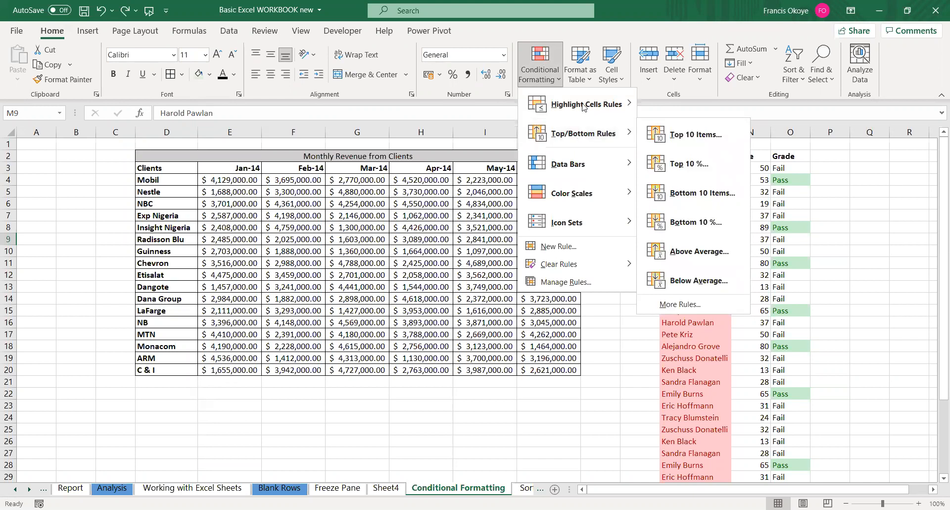
pyautogui.press('Escape')
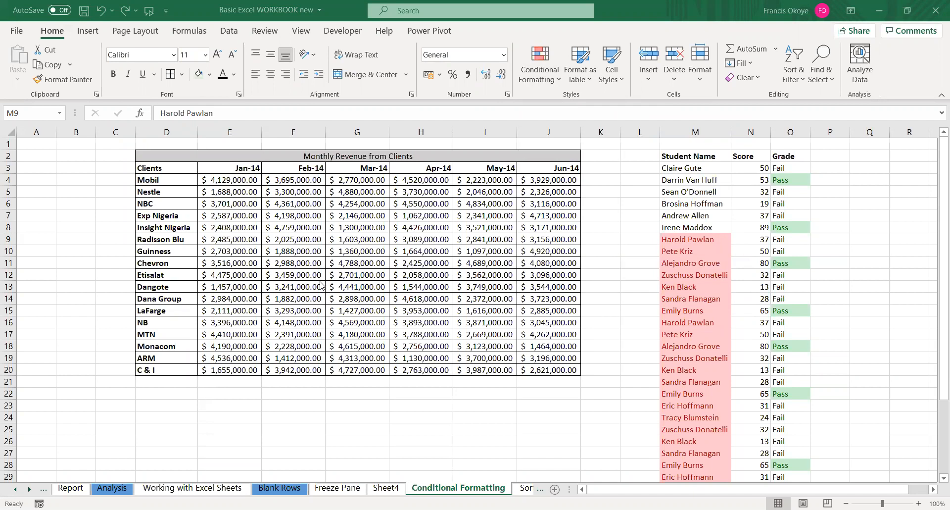
# Apply green gradient-fill data bars to the monthly revenue figures in E4:J20
pyautogui.click(213, 169)
pyautogui.moveTo(222, 192); pyautogui.dragTo(222, 185)
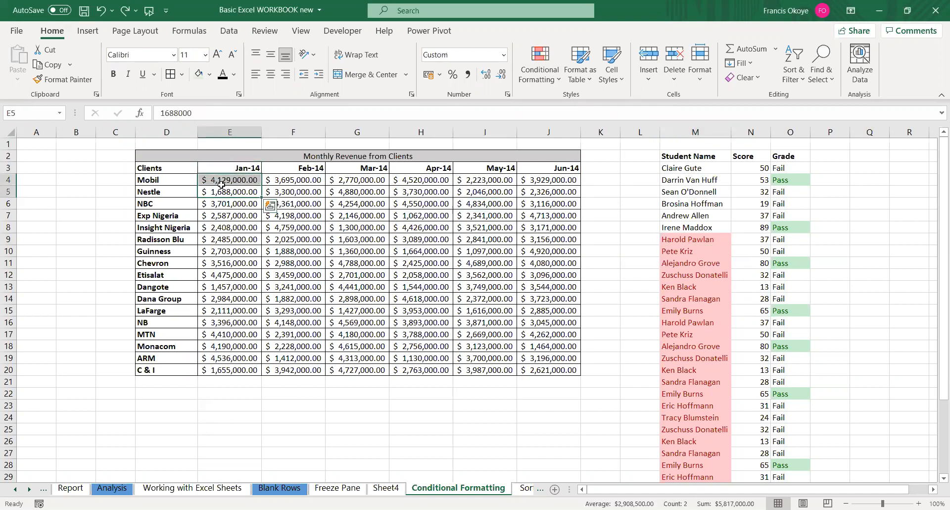
pyautogui.press('pagedown')
pyautogui.hotkey('ctrl', 'Up')
pyautogui.hotkey('ctrl', 'Up')
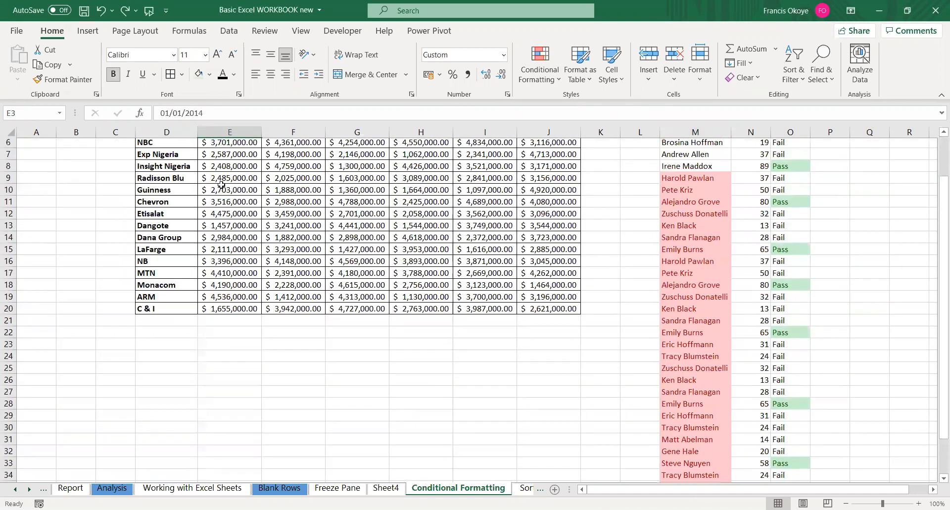
pyautogui.press('Down')
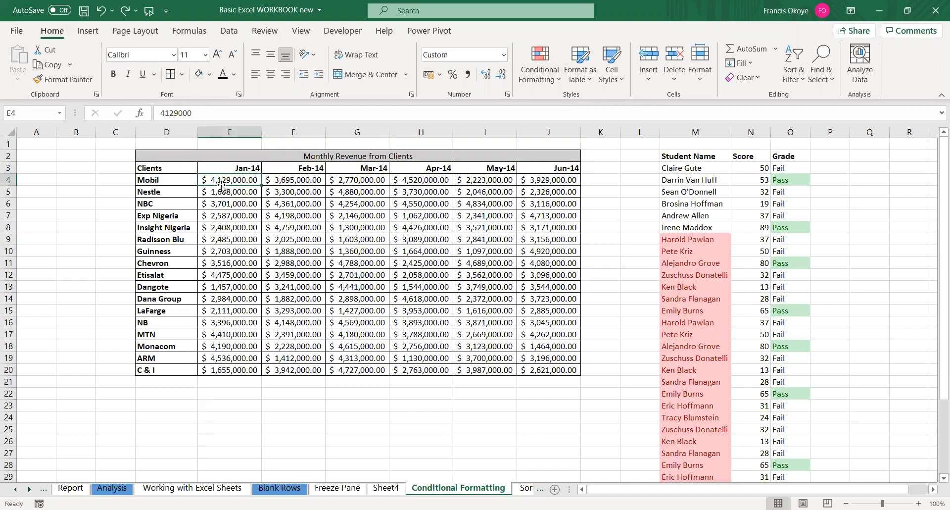
pyautogui.press('Up')
pyautogui.press('Up')
pyautogui.press('Up')
pyautogui.press('Down')
pyautogui.press('Down')
pyautogui.press('Right')
pyautogui.press('Left')
pyautogui.press('Down')
pyautogui.hotkey('ctrl', 'shift', 'Right')
pyautogui.hotkey('ctrl', 'shift', 'Down')
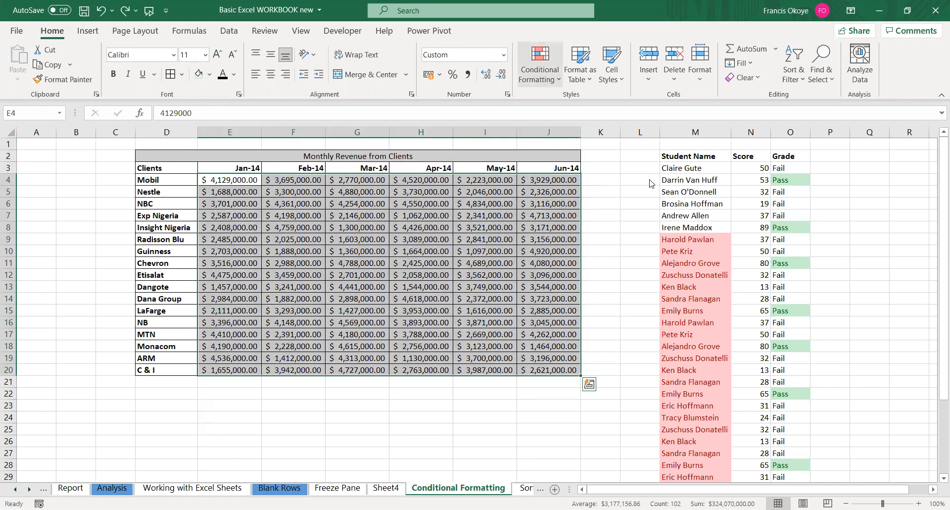
pyautogui.click(540, 69)
pyautogui.moveTo(578, 164)
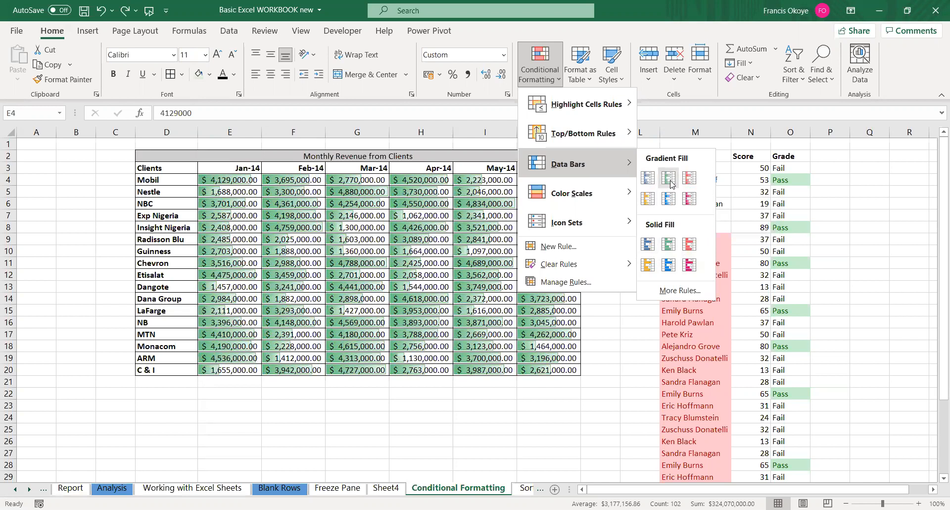
pyautogui.click(669, 178)
pyautogui.click(600, 298)
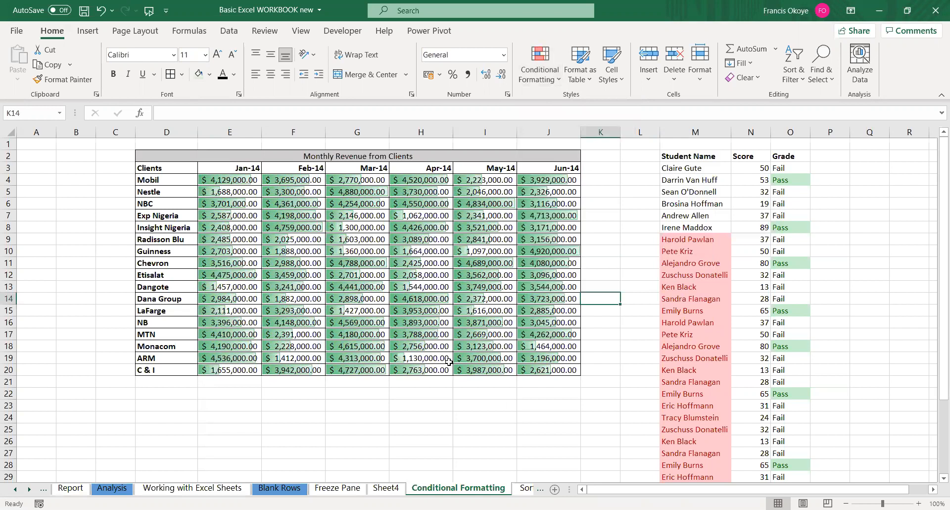
# Examine how the data bars represent the revenue amounts around the first rows of the January and February columns
pyautogui.click(232, 184)
pyautogui.press('Up')
pyautogui.press('Up')
pyautogui.press('Down')
pyautogui.press('Down')
pyautogui.press('Right')
pyautogui.press('Right')
pyautogui.press('Left')
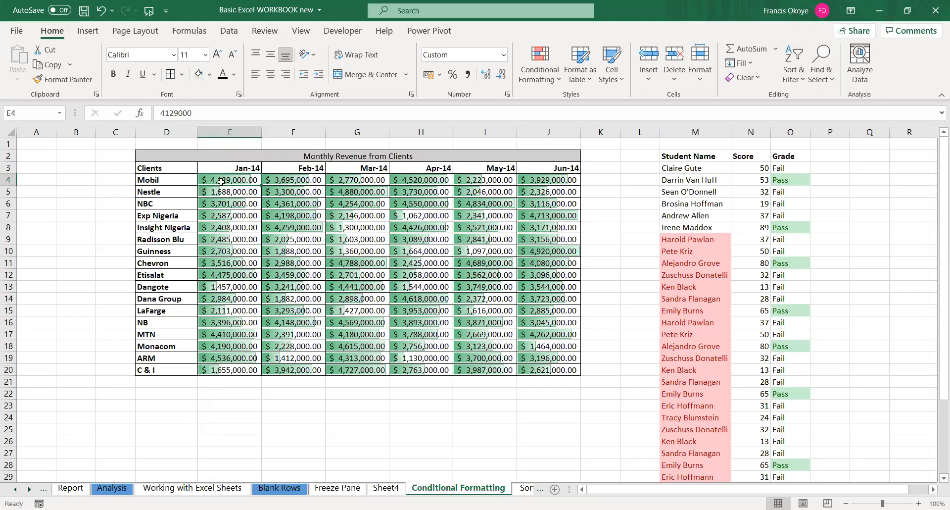
# Clear the conditional formatting rules from the entire sheet
pyautogui.click(237, 188)
pyautogui.moveTo(236, 181); pyautogui.dragTo(550, 370)
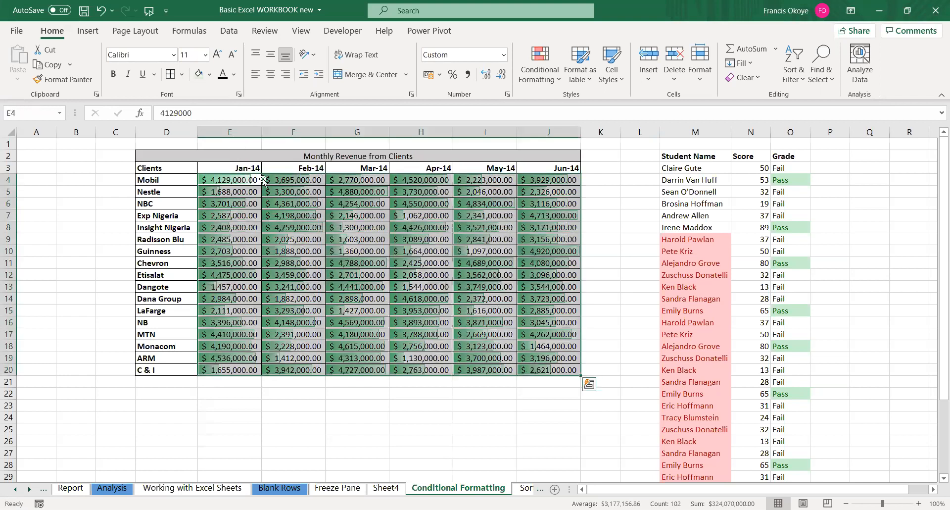
pyautogui.click(555, 84)
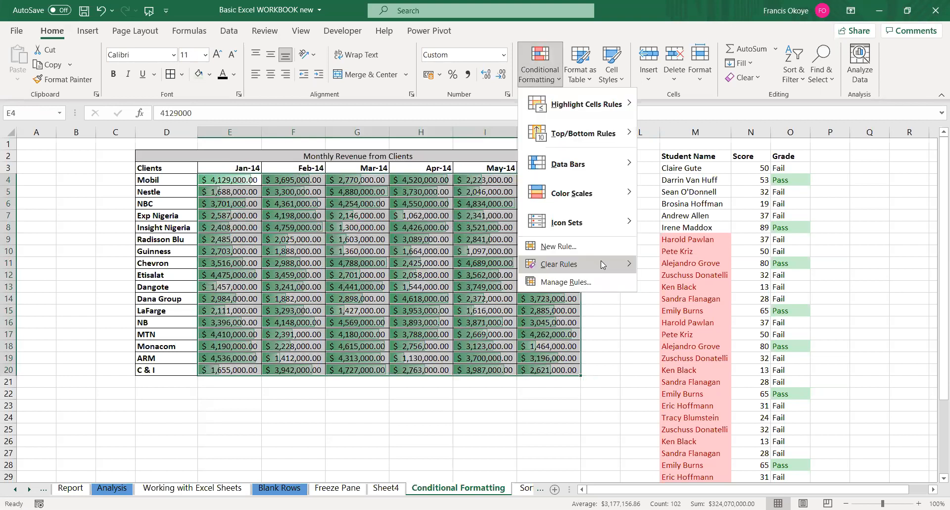
pyautogui.click(693, 286)
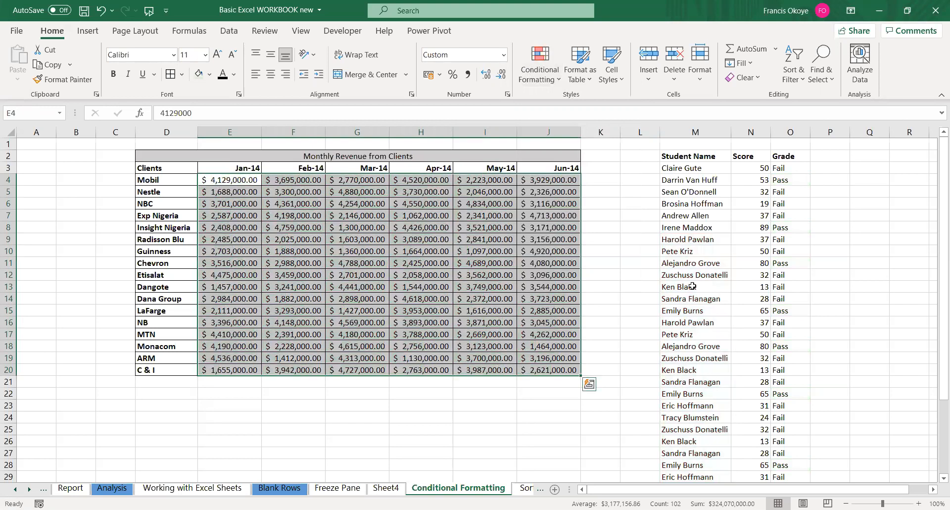
# Apply a green-yellow-red color scale to the revenue figures in E4:J20, and undo it
pyautogui.click(559, 75)
pyautogui.moveTo(613, 201)
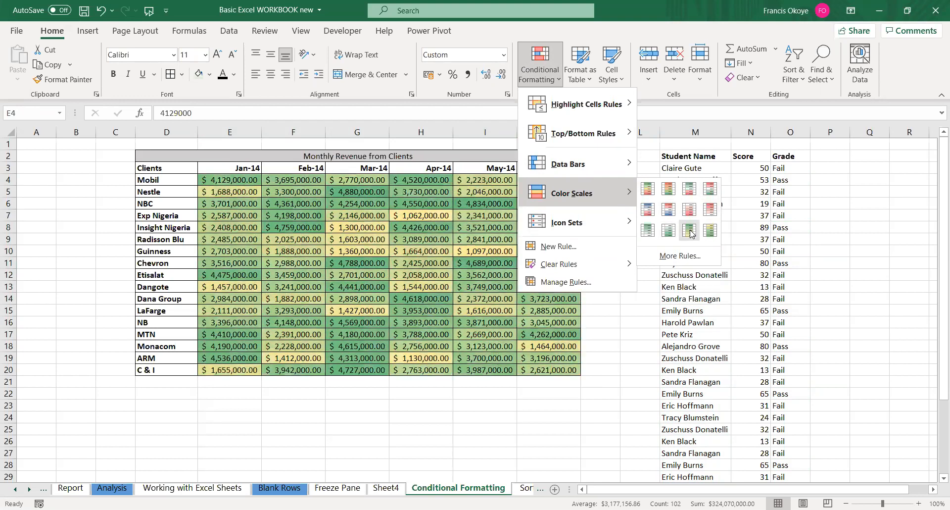
pyautogui.click(643, 191)
pyautogui.moveTo(258, 188); pyautogui.dragTo(549, 370)
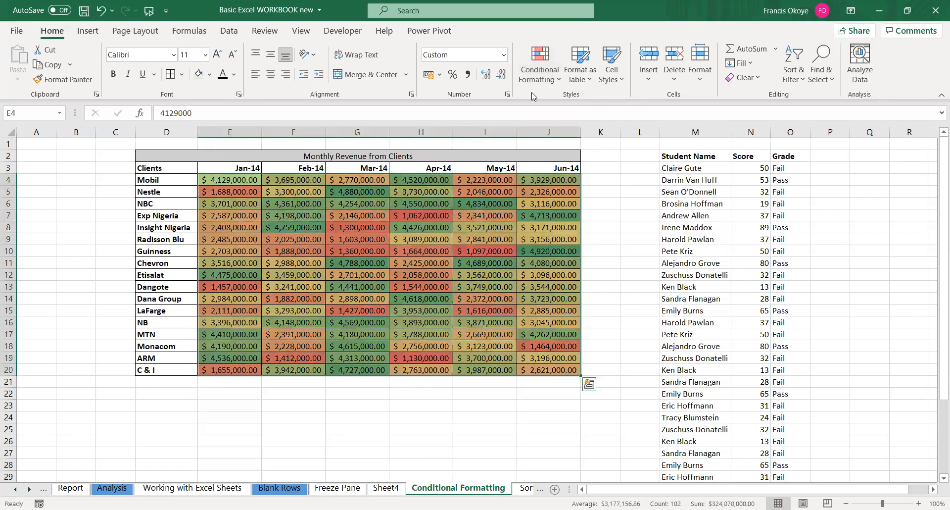
pyautogui.click(552, 74)
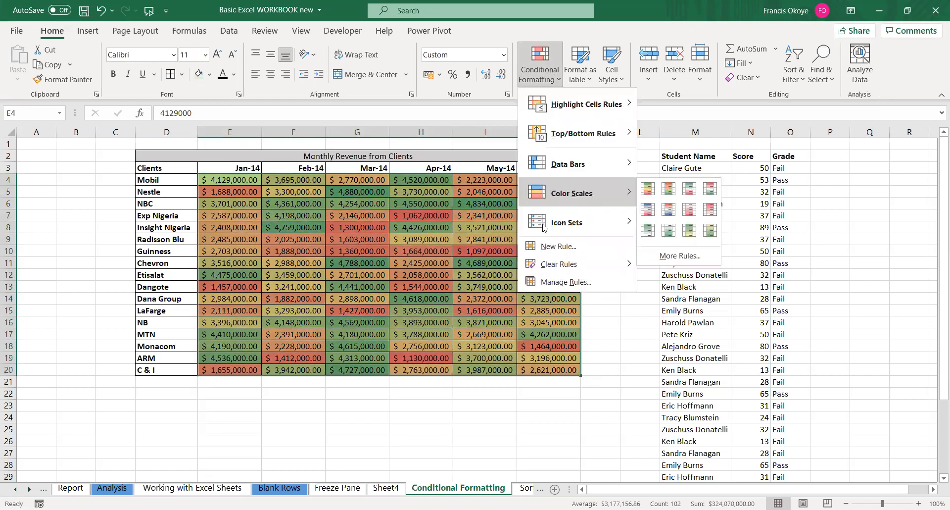
pyautogui.click(389, 263)
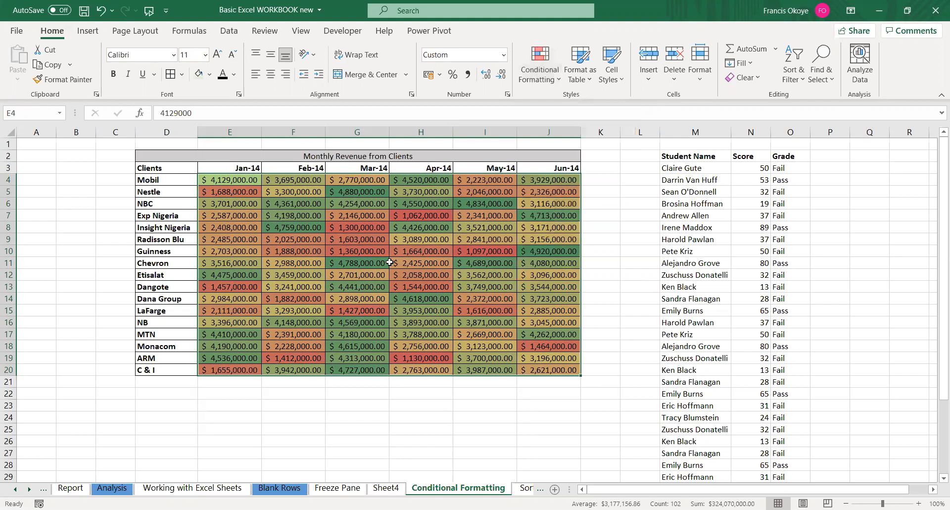
pyautogui.hotkey('ctrl', 'z')
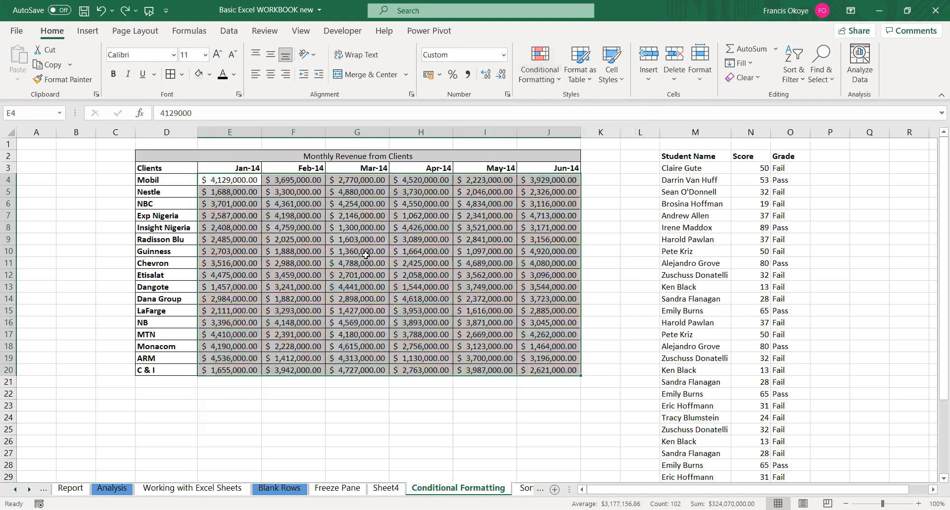
# Apply the 3 Arrows (Colored) directional icon set to the revenue figures in E4:J20
pyautogui.click(562, 75)
pyautogui.moveTo(608, 200)
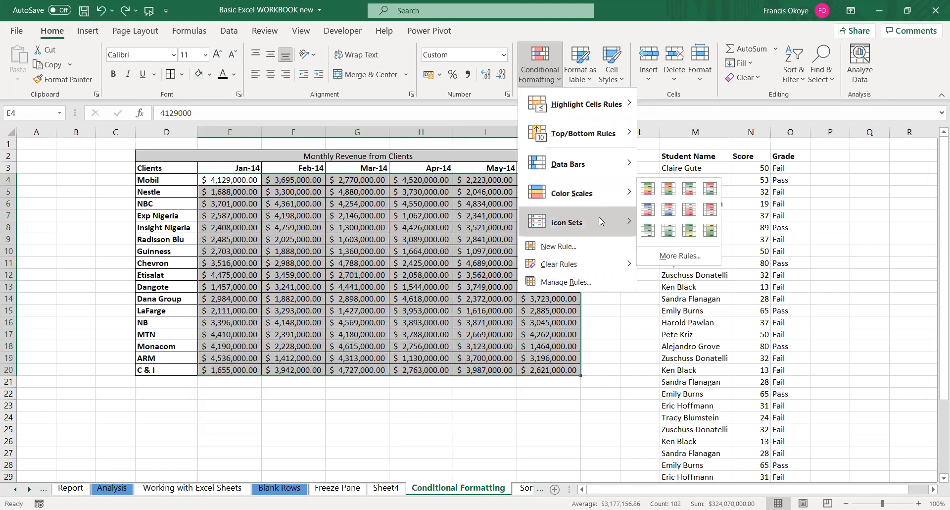
pyautogui.moveTo(598, 218)
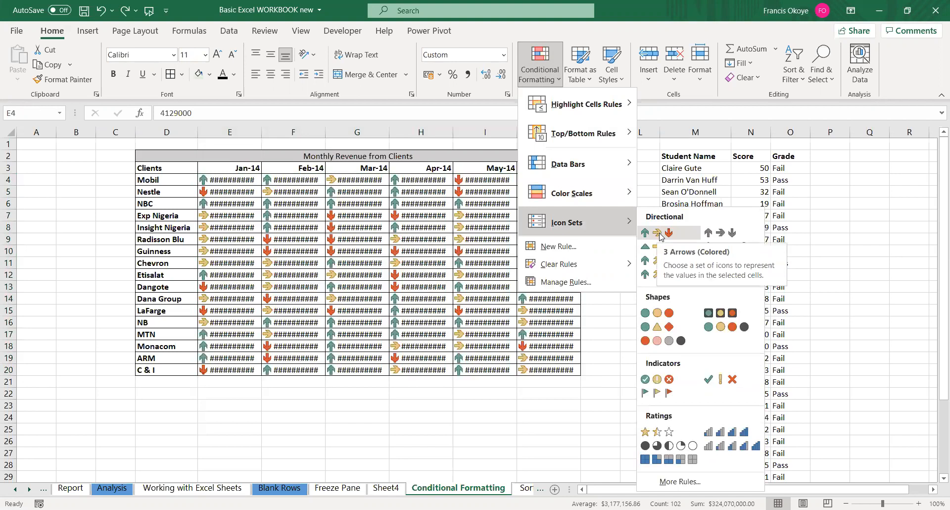
pyautogui.click(661, 234)
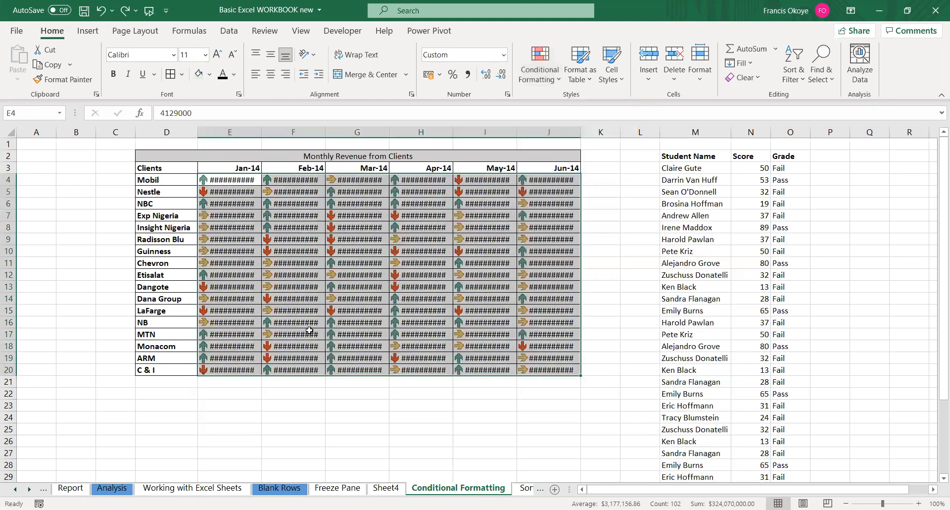
pyautogui.click(342, 390)
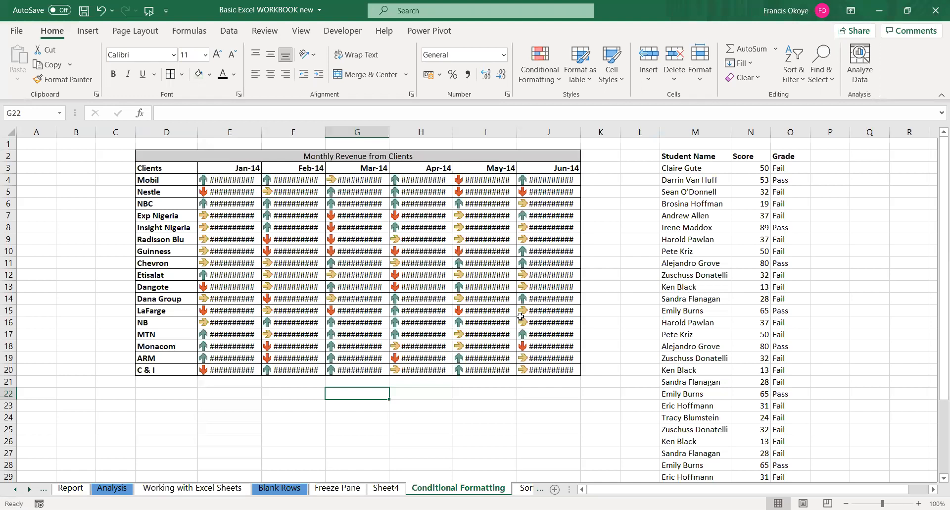
# Try out autofitting the width of all columns in the sheet twice, undoing the resize each time
pyautogui.click(7, 130)
pyautogui.doubleClick(196, 129)
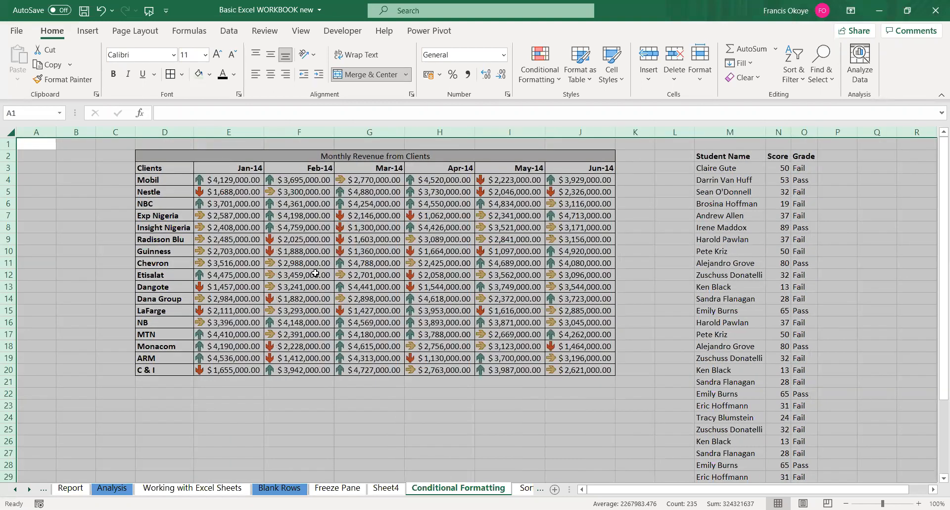
pyautogui.hotkey('ctrl', 'z')
pyautogui.click(209, 397)
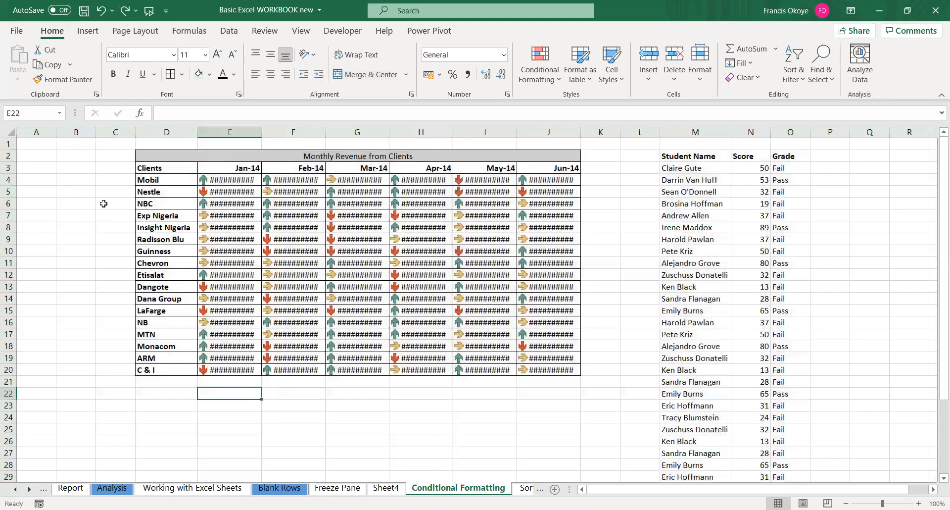
pyautogui.click(10, 129)
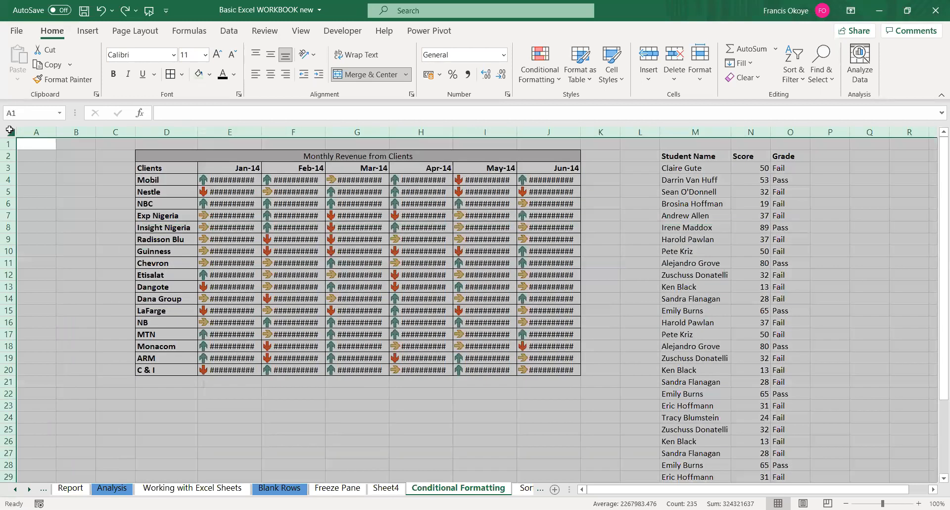
pyautogui.doubleClick(263, 132)
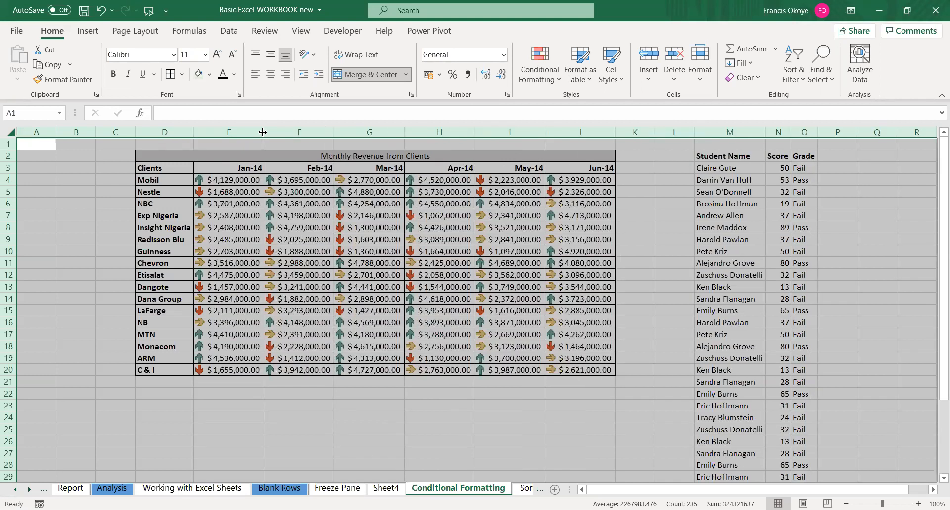
pyautogui.hotkey('ctrl', 'z')
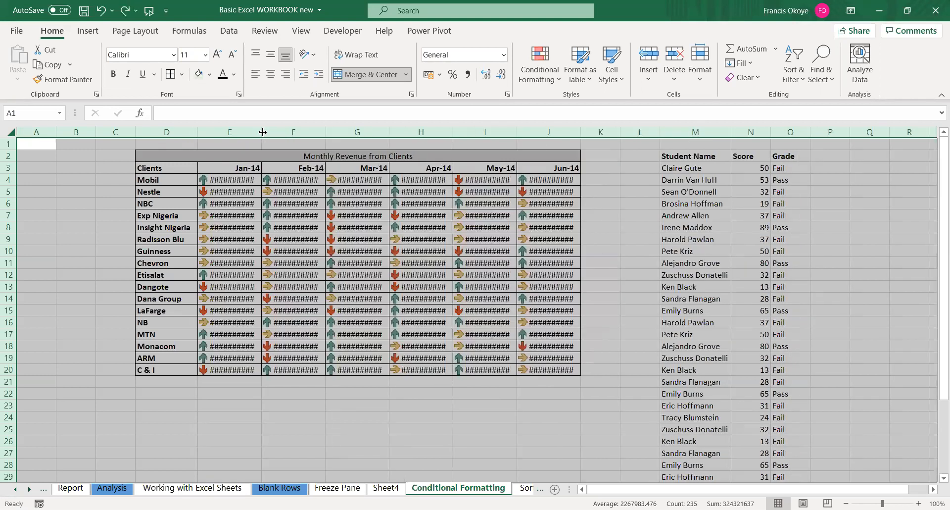
pyautogui.click(407, 382)
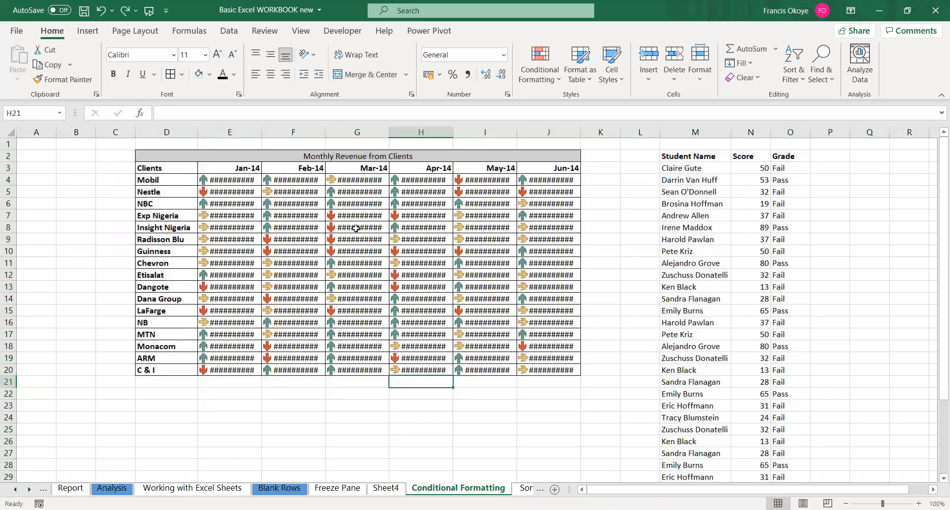
# Check the underlying revenue values of Mobil for January to April and of Nestle for January
pyautogui.click(228, 177)
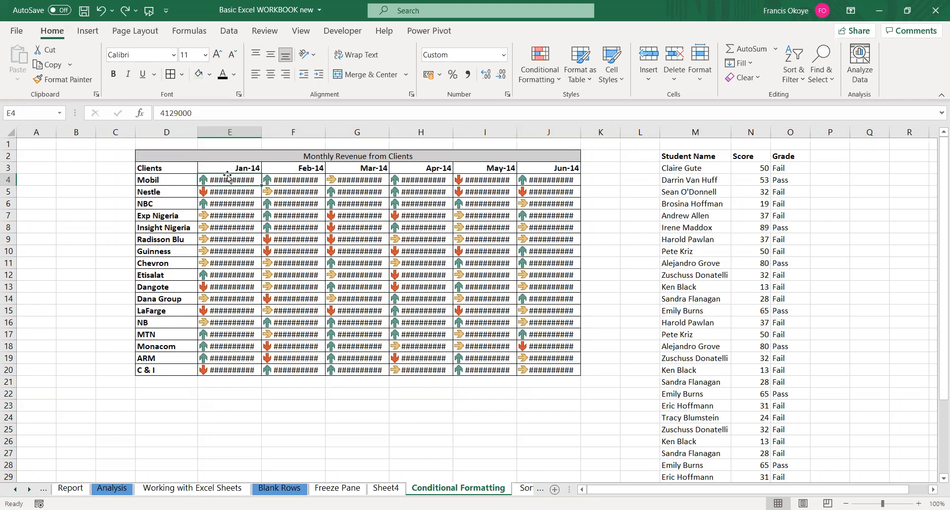
pyautogui.click(284, 178)
pyautogui.click(375, 183)
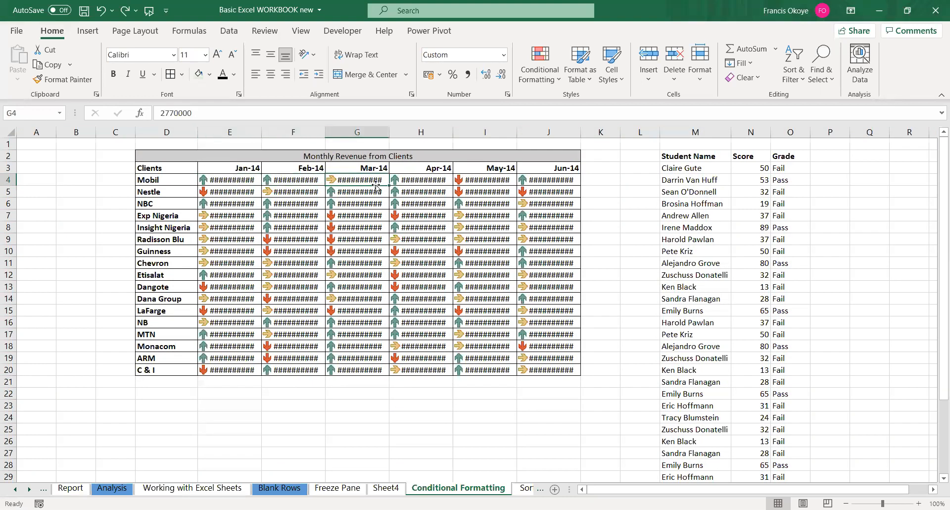
pyautogui.click(406, 184)
pyautogui.click(249, 188)
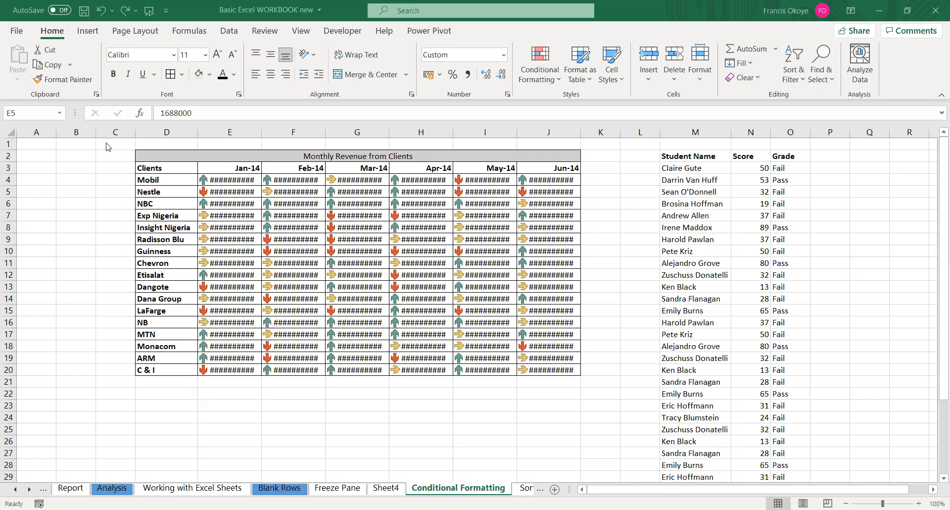
# AutoFit the width of all columns in the sheet so the revenue figures fit beside their arrow icons
pyautogui.click(11, 135)
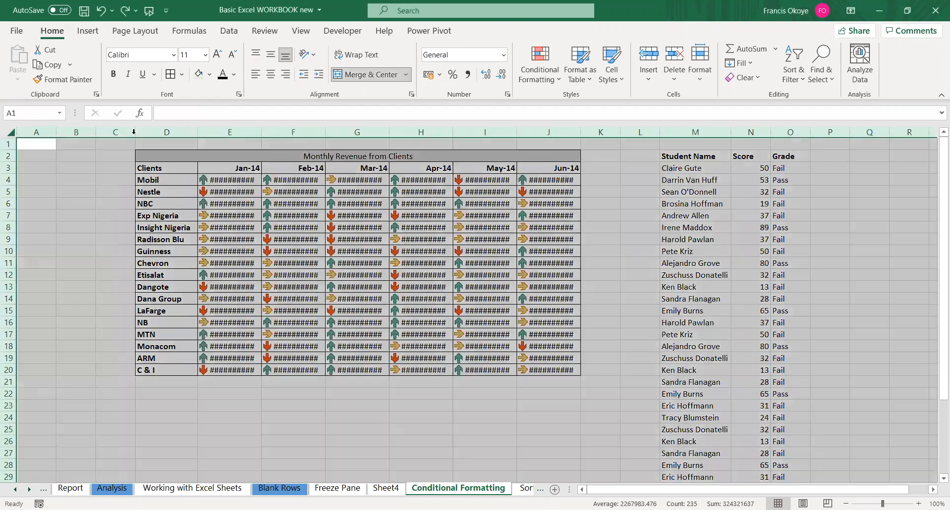
pyautogui.moveTo(257, 134); pyautogui.dragTo(263, 131)
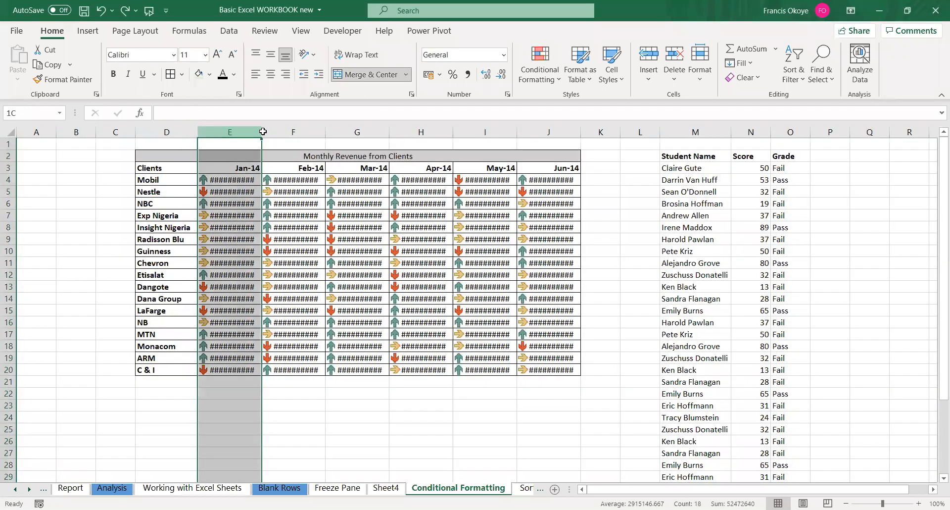
pyautogui.hotkey('ctrl', 'a')
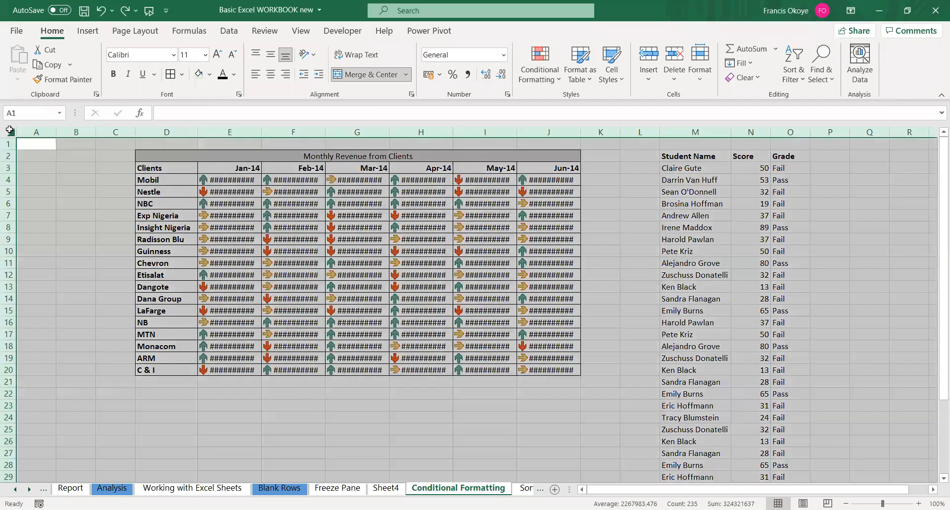
pyautogui.doubleClick(266, 130)
pyautogui.click(478, 262)
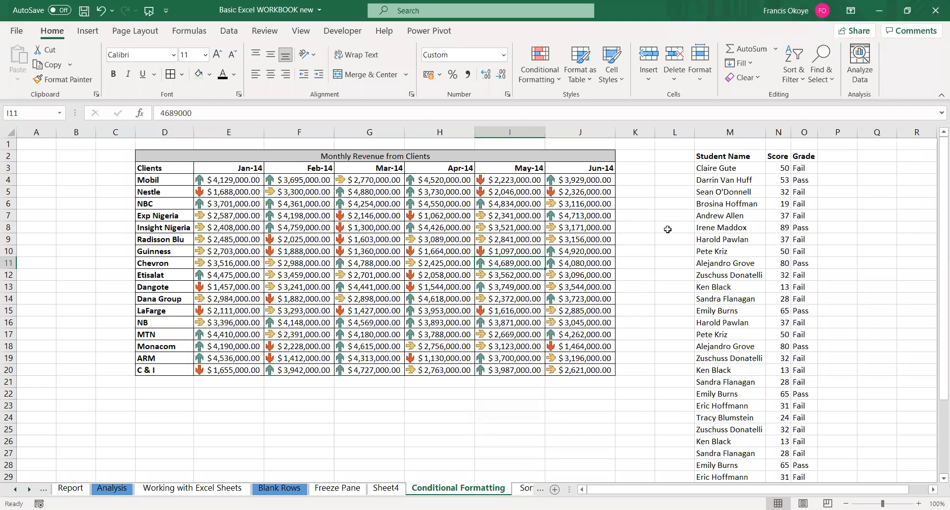
pyautogui.click(545, 79)
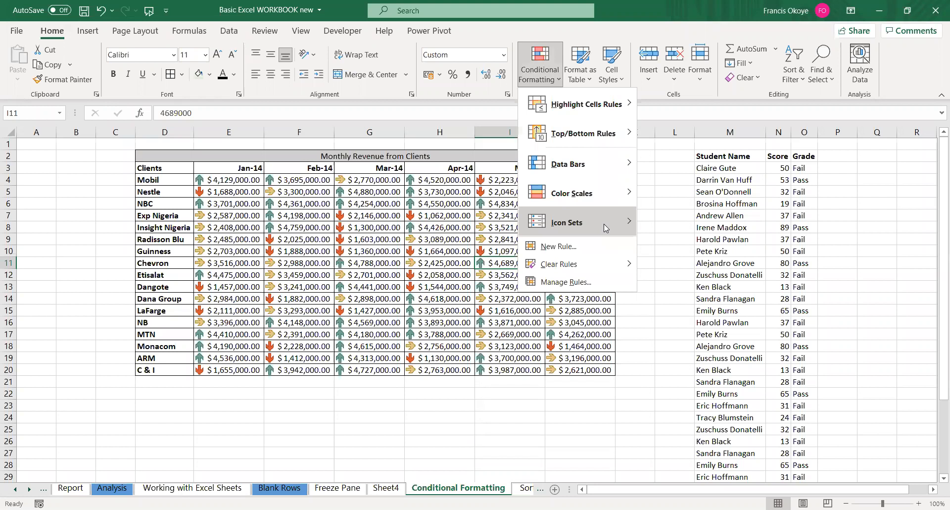
pyautogui.moveTo(586, 104)
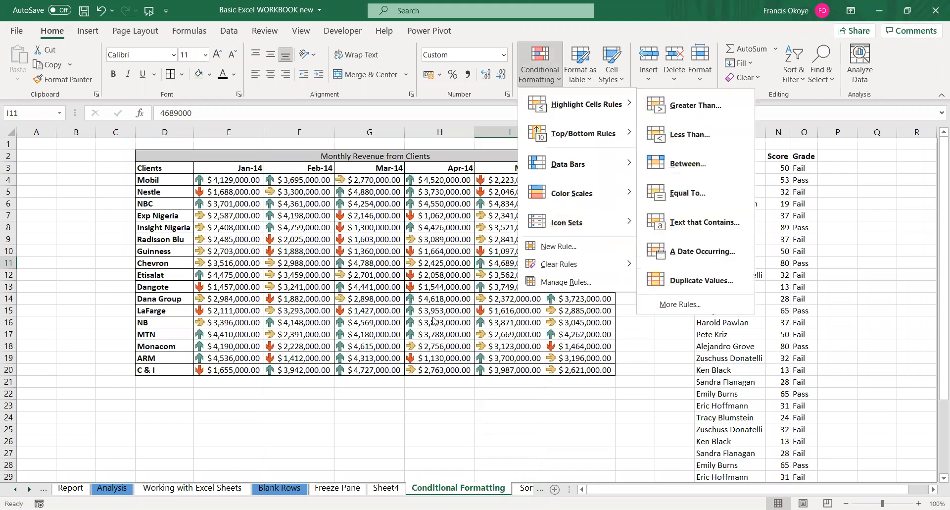
pyautogui.click(487, 484)
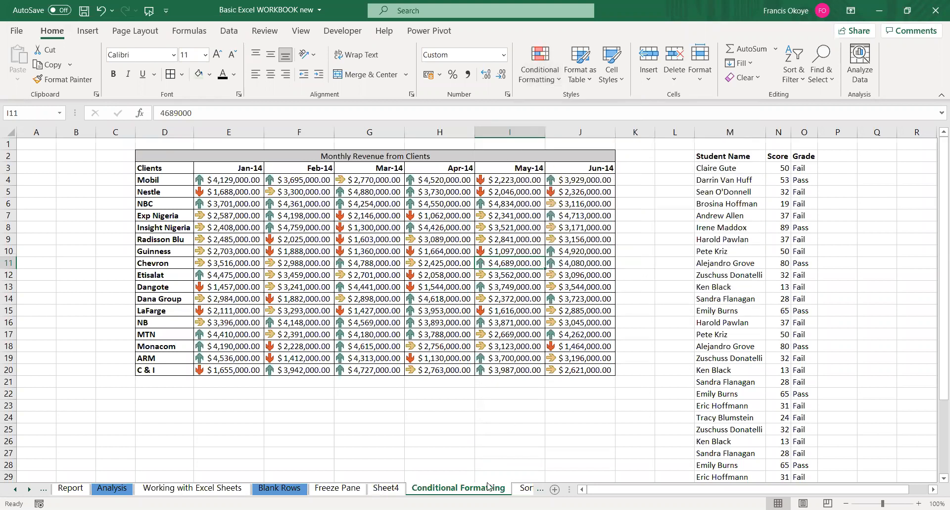
# Switch to the Sorting and Filtering sheet and look over the table of internally generated revenue of Nigerian states
pyautogui.click(517, 487)
pyautogui.click(284, 190)
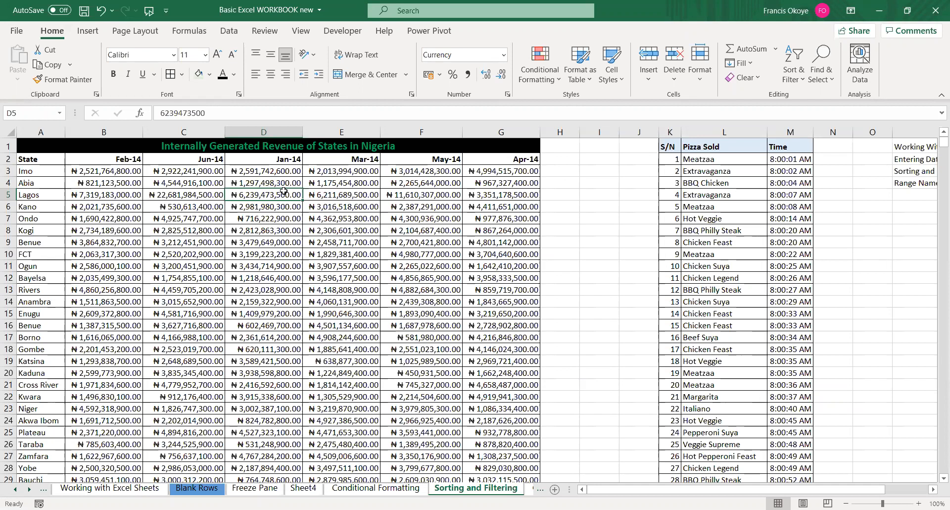
pyautogui.click(129, 183)
pyautogui.press('Left')
pyautogui.press('Up')
pyautogui.scroll(-1, 130, 177)
pyautogui.press('Up')
pyautogui.press('Up')
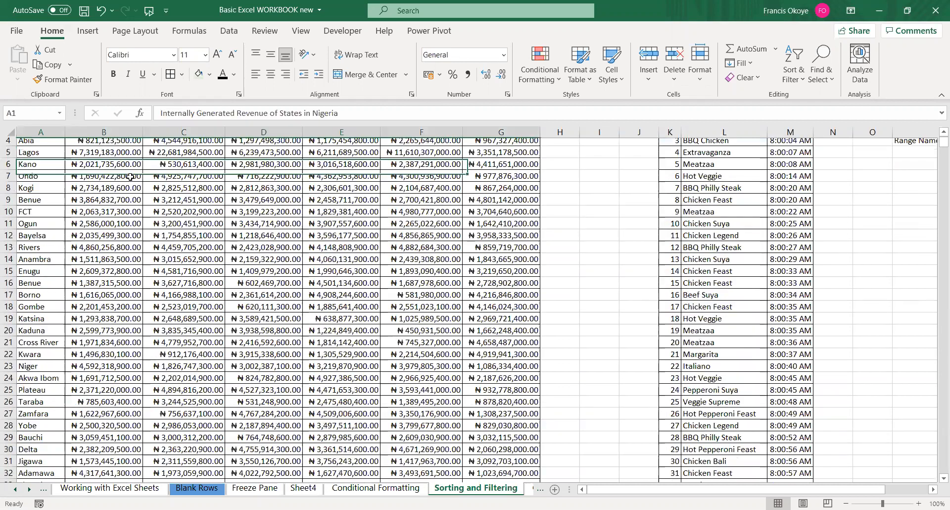
pyautogui.press('Down')
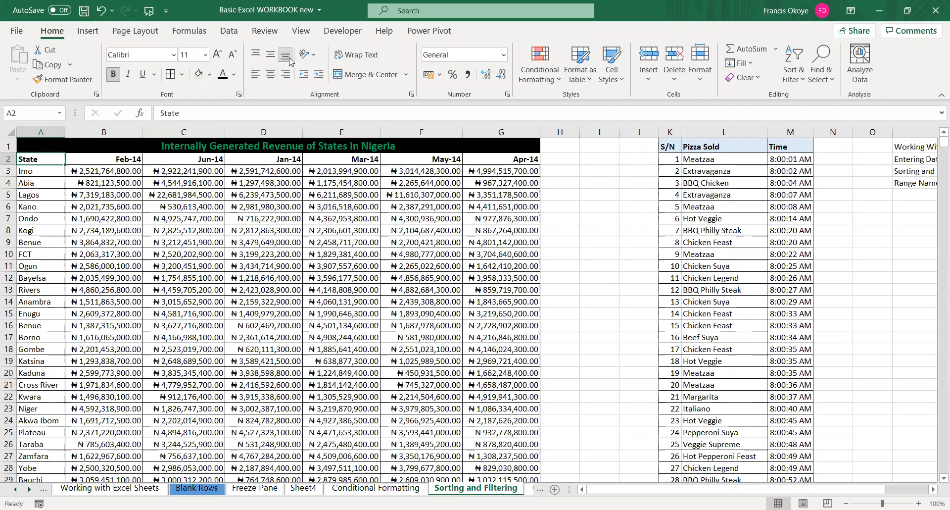
# Enter the note "Arranging" in cell H3, beside the states' revenue table
pyautogui.click(614, 192)
pyautogui.click(584, 175)
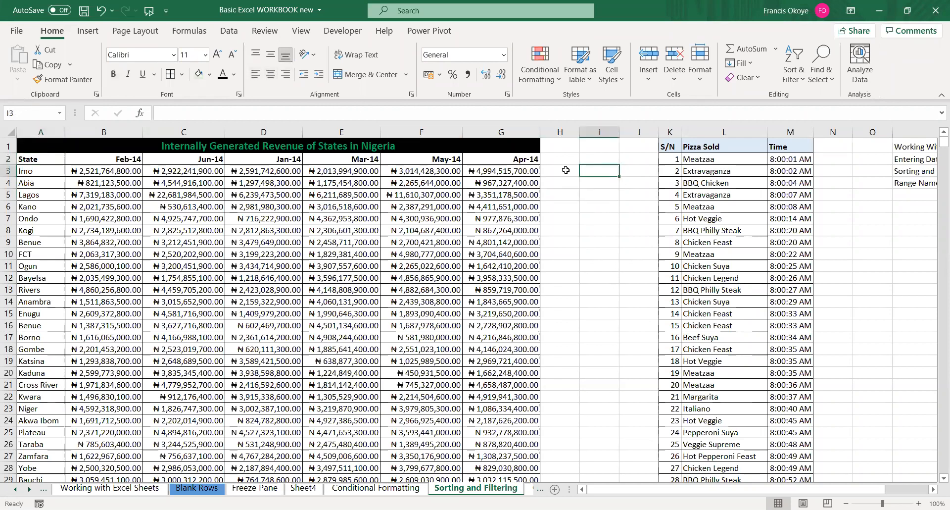
pyautogui.click(566, 169)
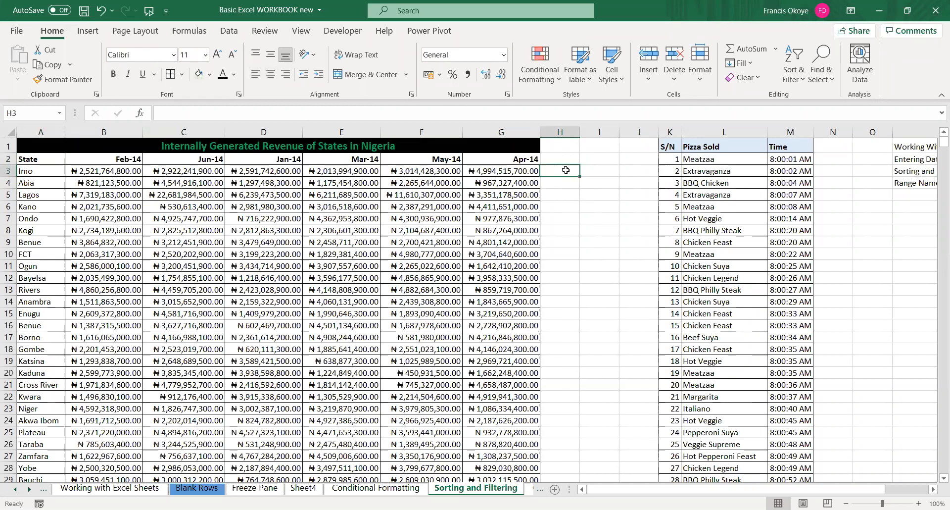
pyautogui.write('Arrang')
pyautogui.write('ing')
pyautogui.press('Return')
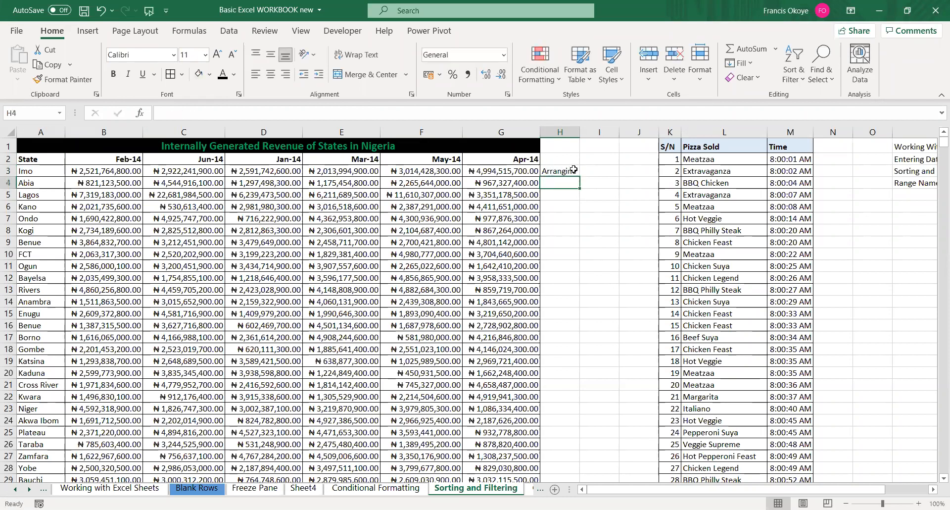
pyautogui.doubleClick(574, 171)
pyautogui.press('BackSpace')
pyautogui.write('g')
pyautogui.press('Return')
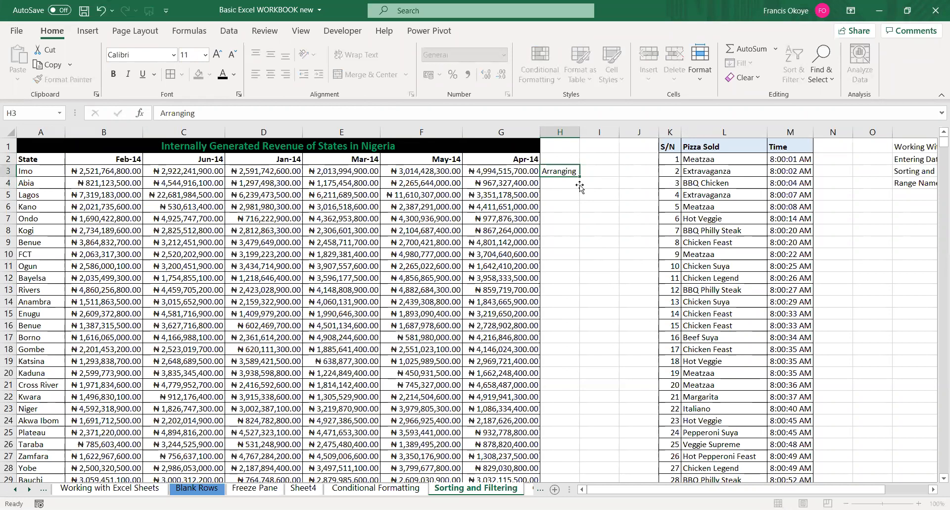
# Enter the note "Selecting" in cell I3, next to the "Arranging" note
pyautogui.press('Up')
pyautogui.press('Right')
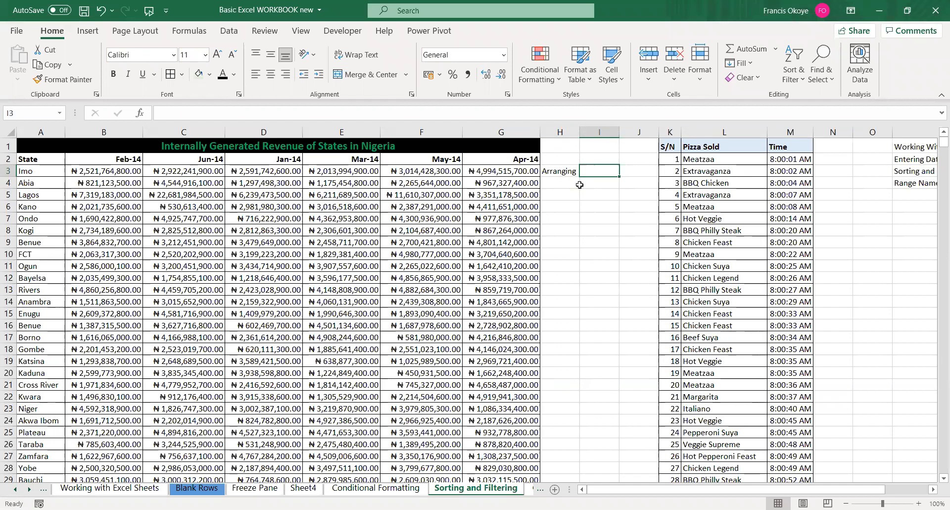
pyautogui.write('Selecting')
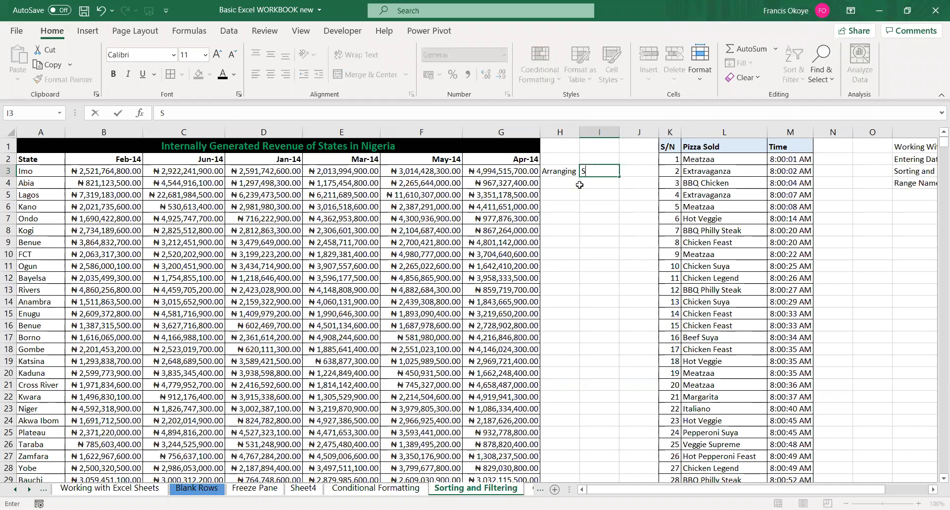
pyautogui.press('Return')
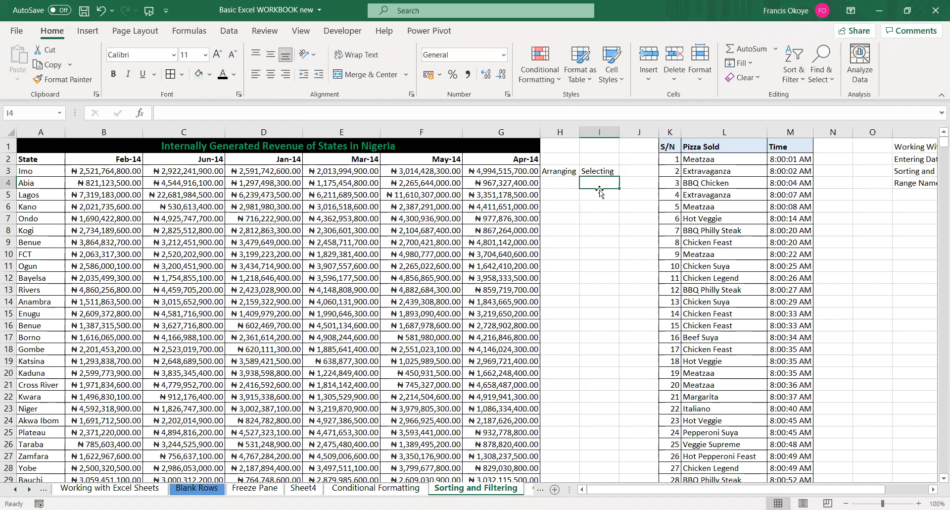
pyautogui.click(44, 174)
pyautogui.click(52, 159)
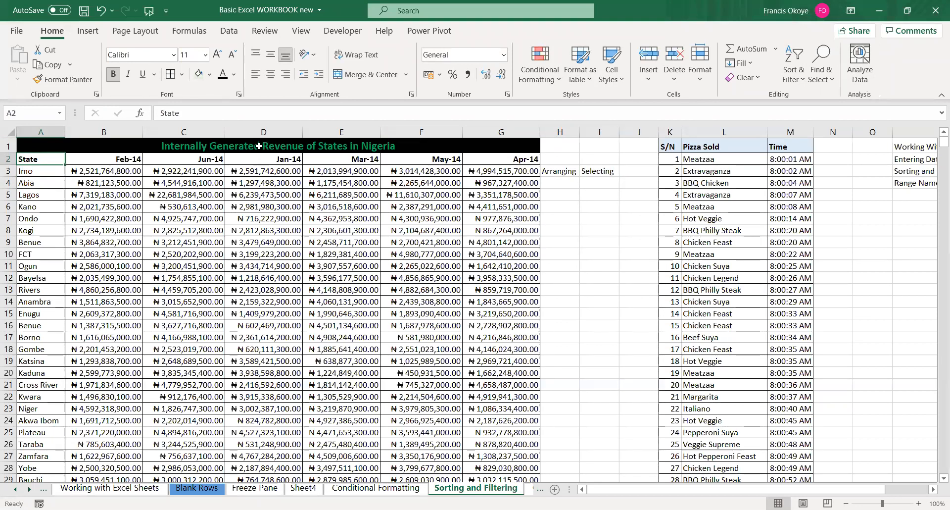
# Widen column I and extend the note in I3 to "Selecting based on Criteria"
pyautogui.click(609, 168)
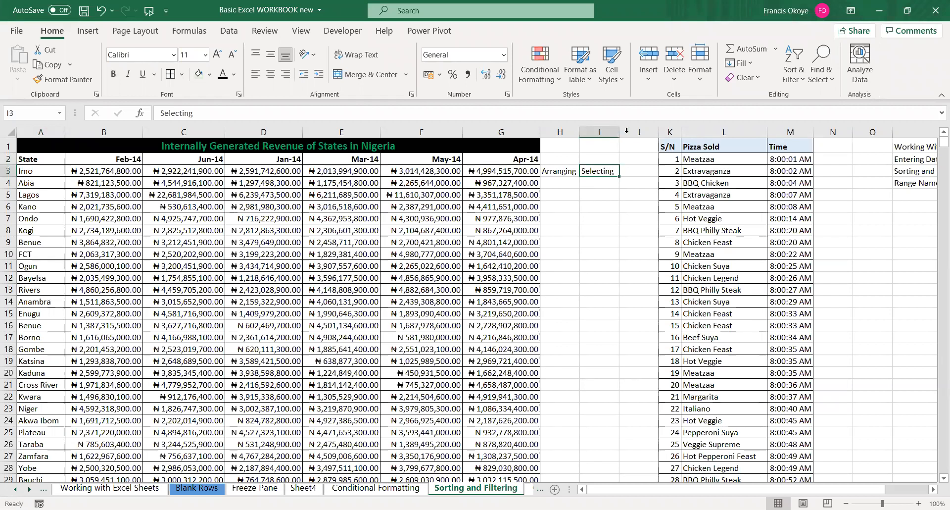
pyautogui.moveTo(619, 136); pyautogui.dragTo(679, 136)
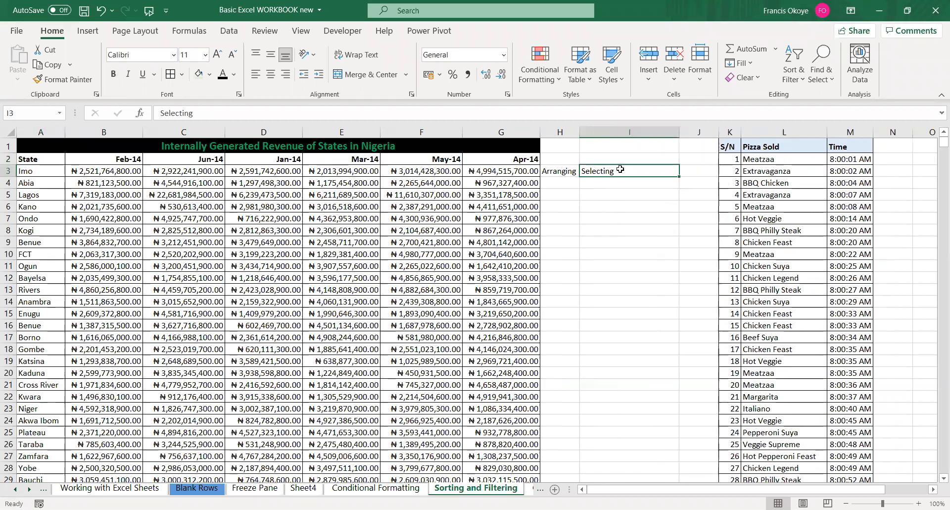
pyautogui.doubleClick(622, 170)
pyautogui.write('based ')
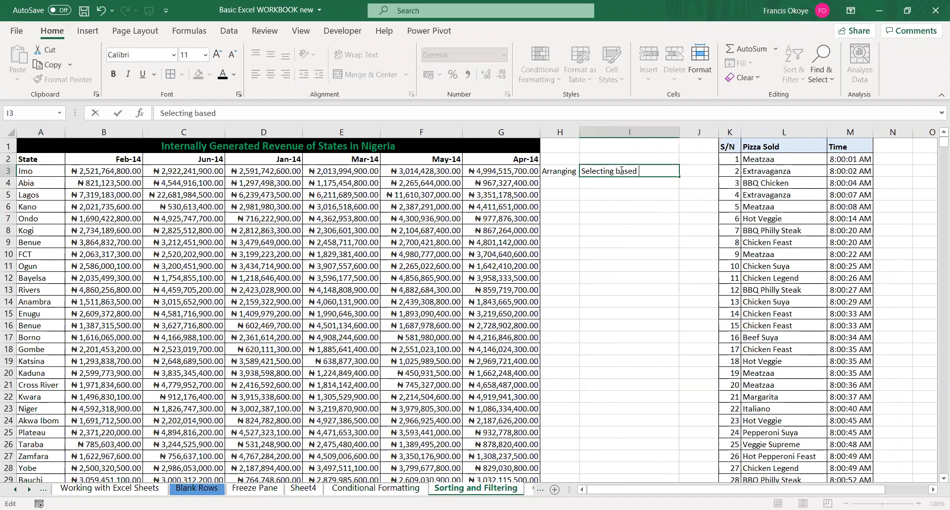
pyautogui.write('on Criteria')
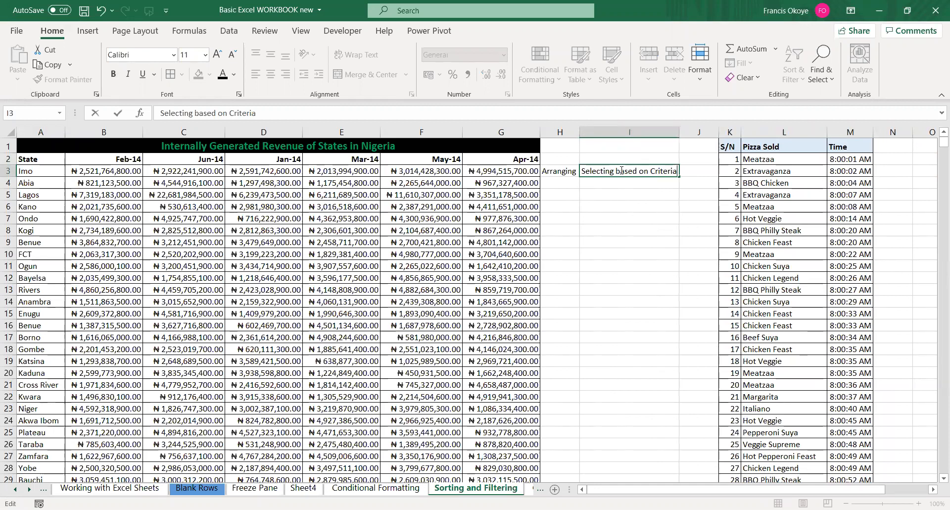
pyautogui.press('Return')
# Add the headings "Sorting" in H2 and "Filtering" in I2 above the two notes
pyautogui.click(571, 161)
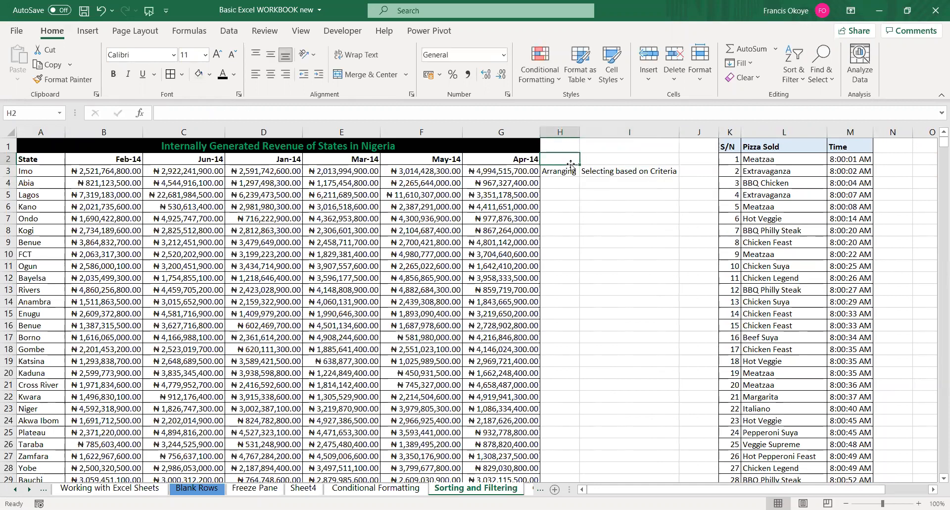
pyautogui.write('Sorit')
pyautogui.press('BackSpace')
pyautogui.press('BackSpace')
pyautogui.write('ting')
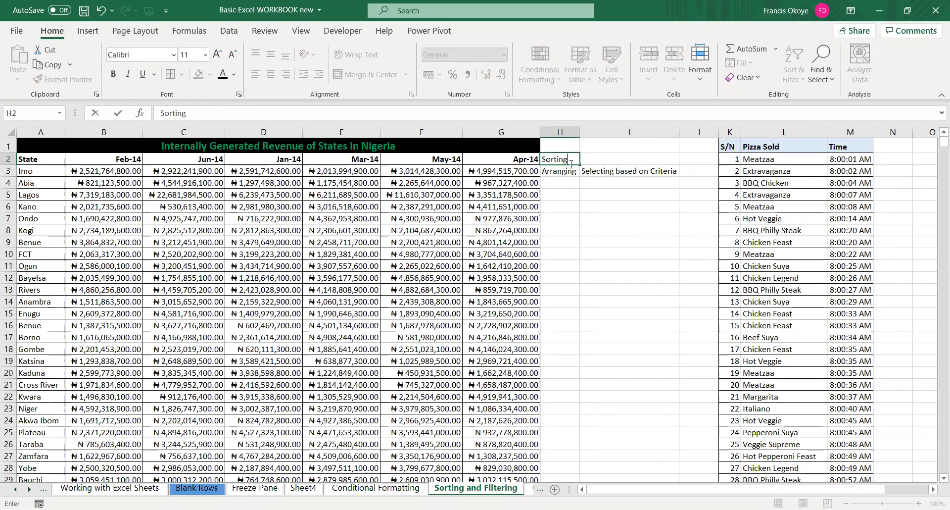
pyautogui.press('Tab')
pyautogui.write('Filtering')
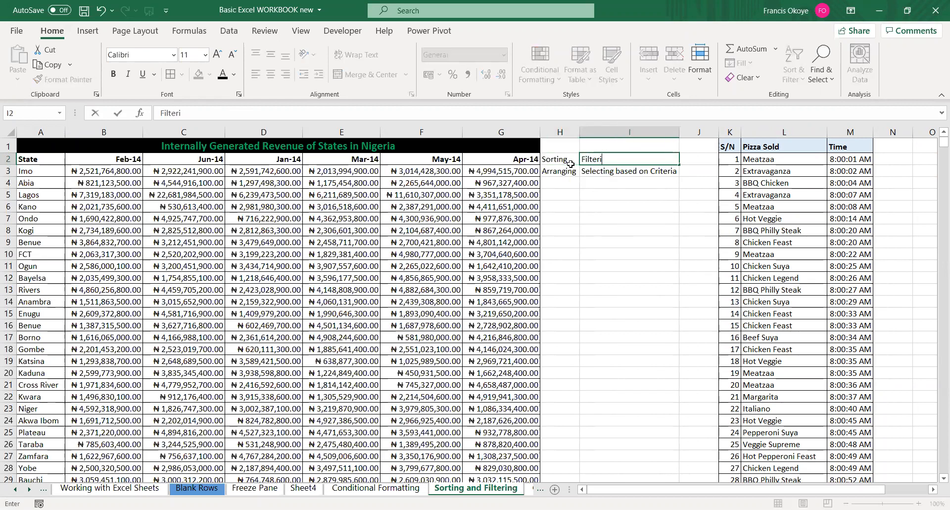
pyautogui.press('Return')
# Examine the order of the state names and the layout of the revenue table, including its title and first entry
pyautogui.click(493, 231)
pyautogui.click(413, 242)
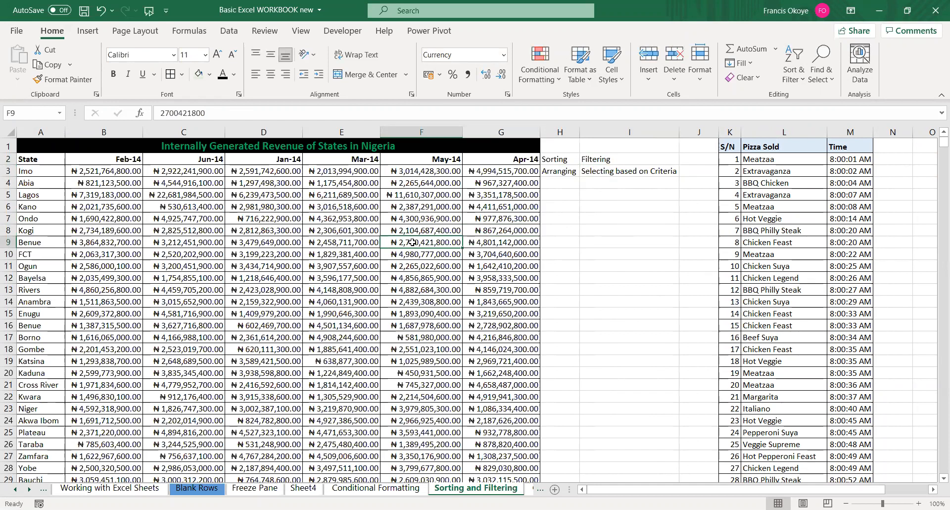
pyautogui.press('Left')
pyautogui.press('Left')
pyautogui.press('Left')
pyautogui.press('Left')
pyautogui.press('Left')
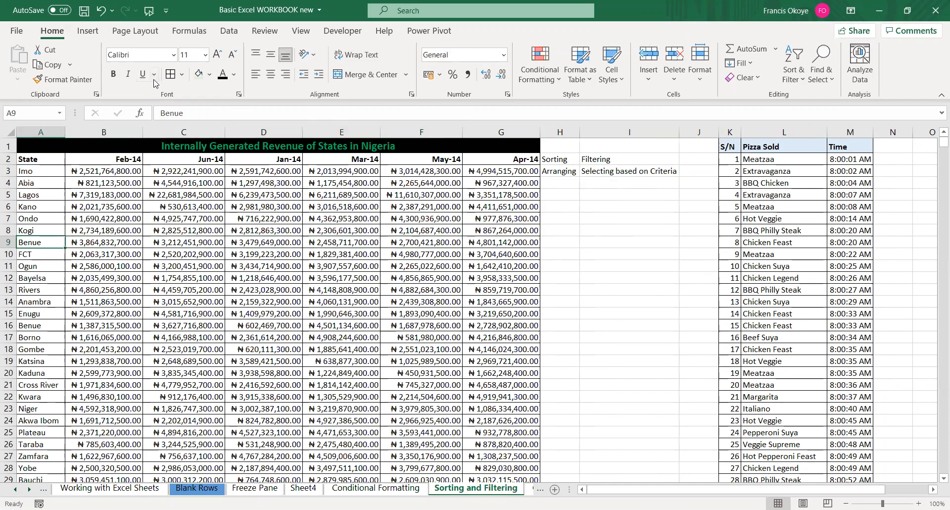
pyautogui.click(41, 194)
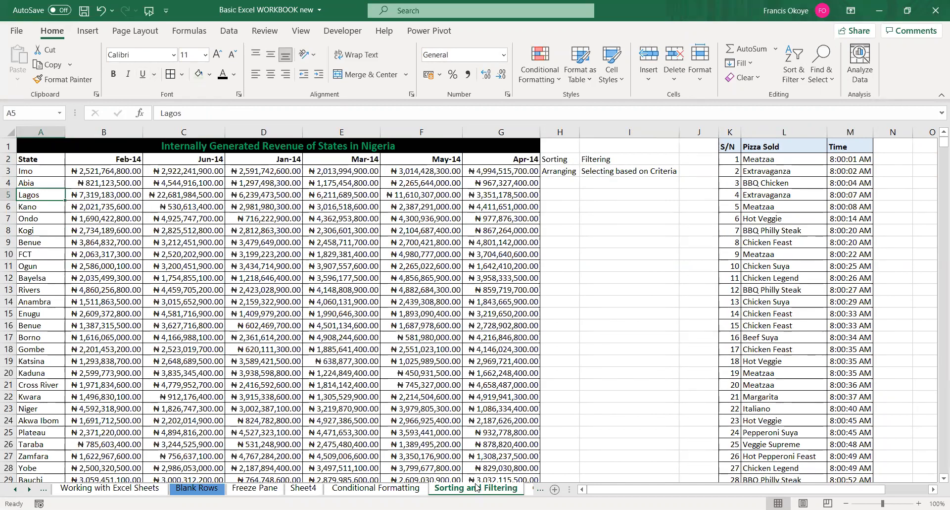
pyautogui.click(35, 150)
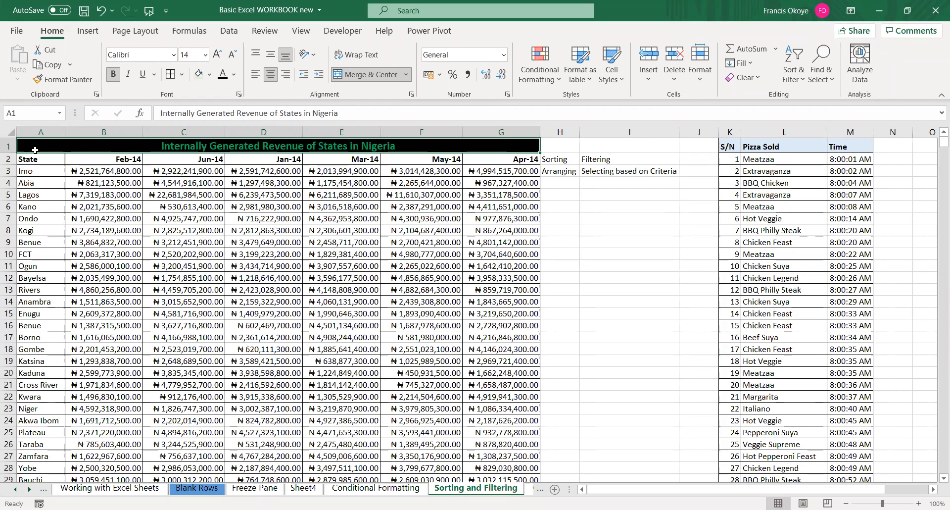
pyautogui.click(50, 174)
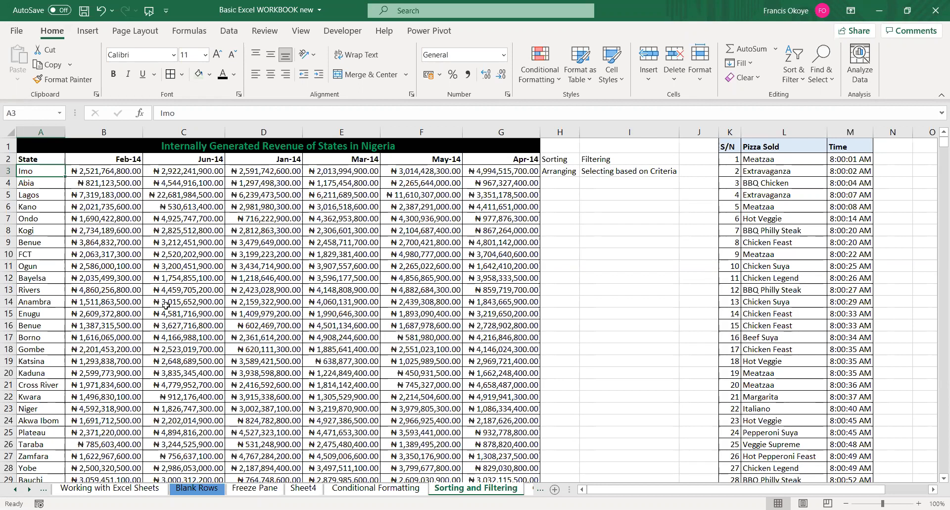
# Check the extent of the State column from its header to its last entry, returning to the first state in A3
pyautogui.press('Down')
pyautogui.press('Up')
pyautogui.press('Down')
pyautogui.hotkey('ctrl', 'Down')
pyautogui.hotkey('ctrl', 'Up')
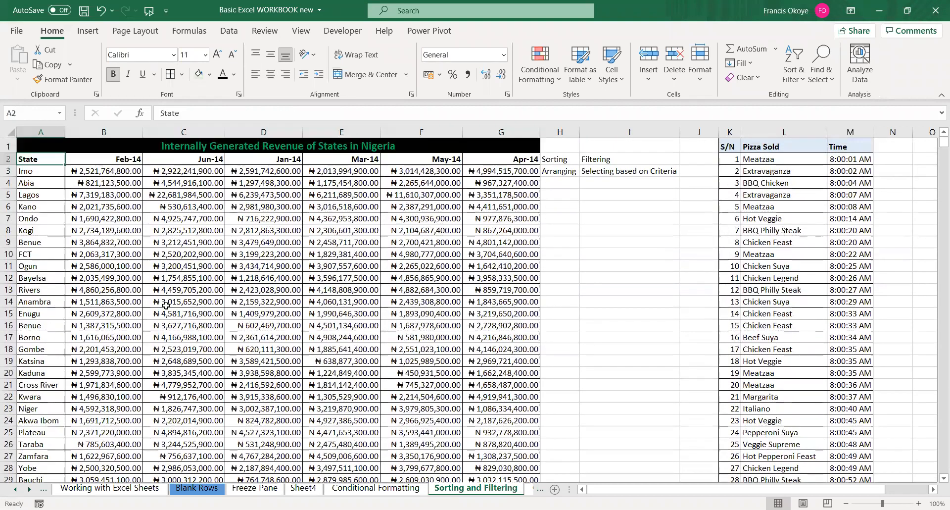
pyautogui.hotkey('ctrl', 'Down')
pyautogui.hotkey('ctrl', 'Up')
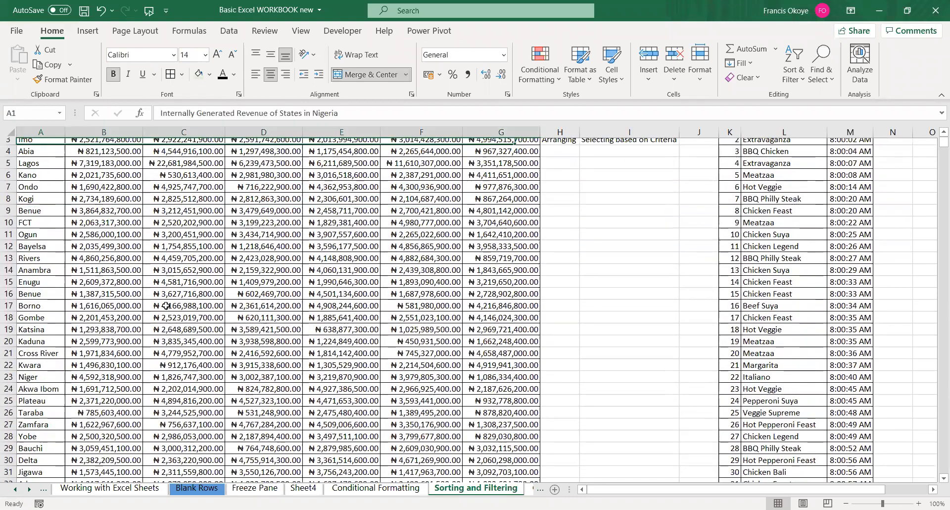
pyautogui.hotkey('ctrl', 'Down')
pyautogui.hotkey('ctrl', 'Up')
pyautogui.press('Down')
pyautogui.press('Down')
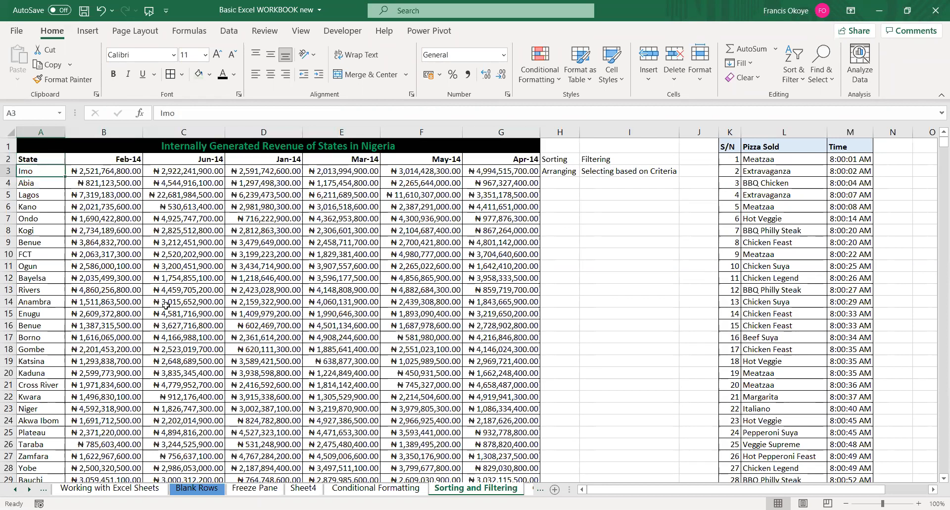
# Sort the state names from A3 to the end of the column A to Z, continuing with the current selection only
pyautogui.hotkey('ctrl', 'shift', 'Down')
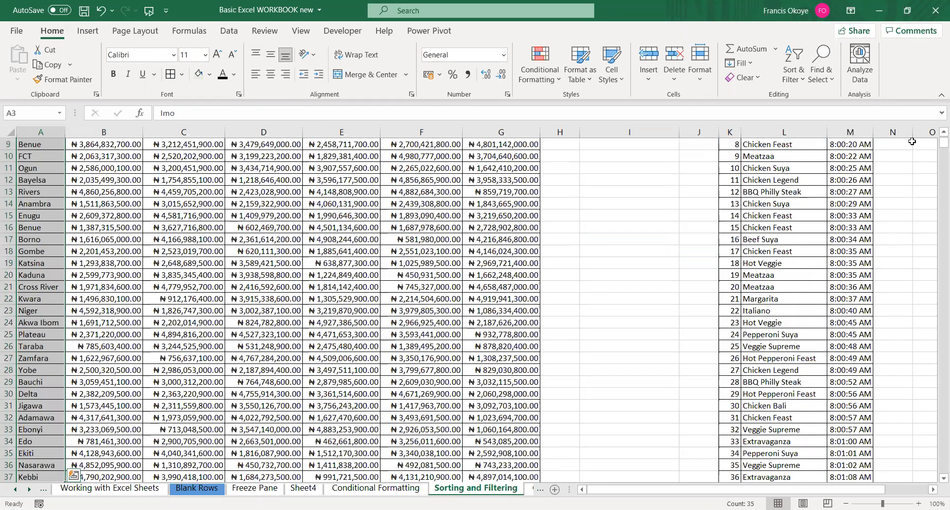
pyautogui.scroll(3, 936, 143)
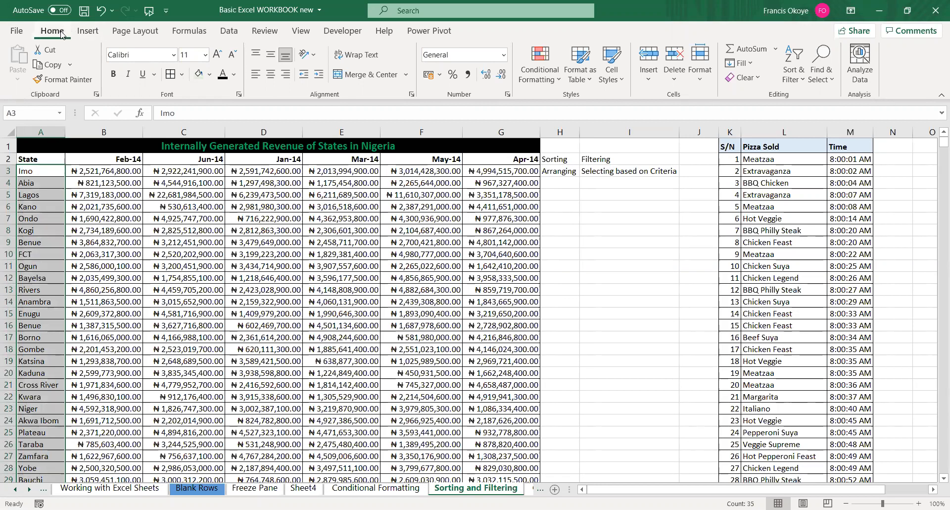
pyautogui.click(794, 80)
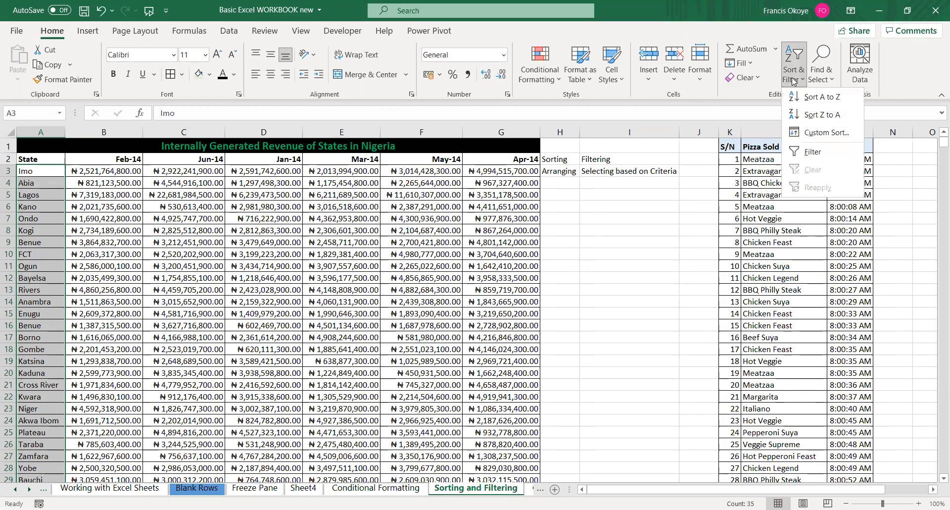
pyautogui.click(825, 100)
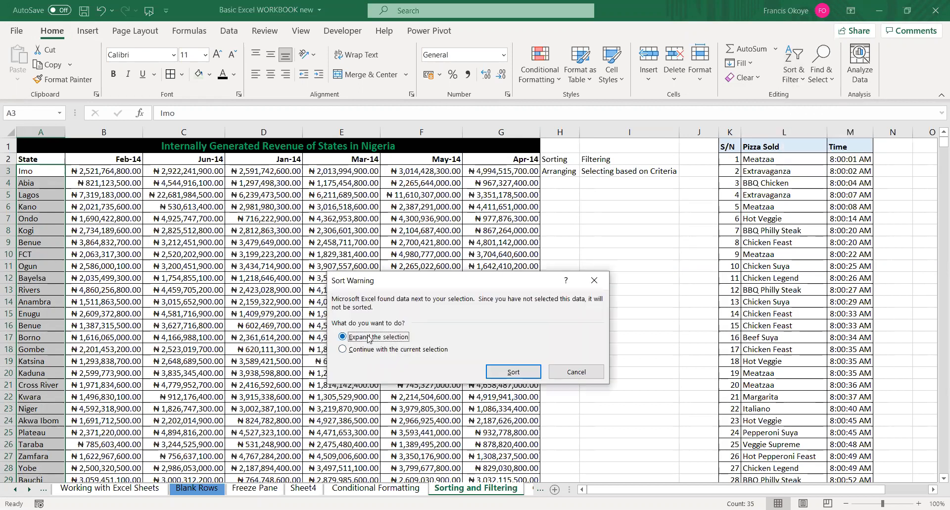
pyautogui.click(372, 350)
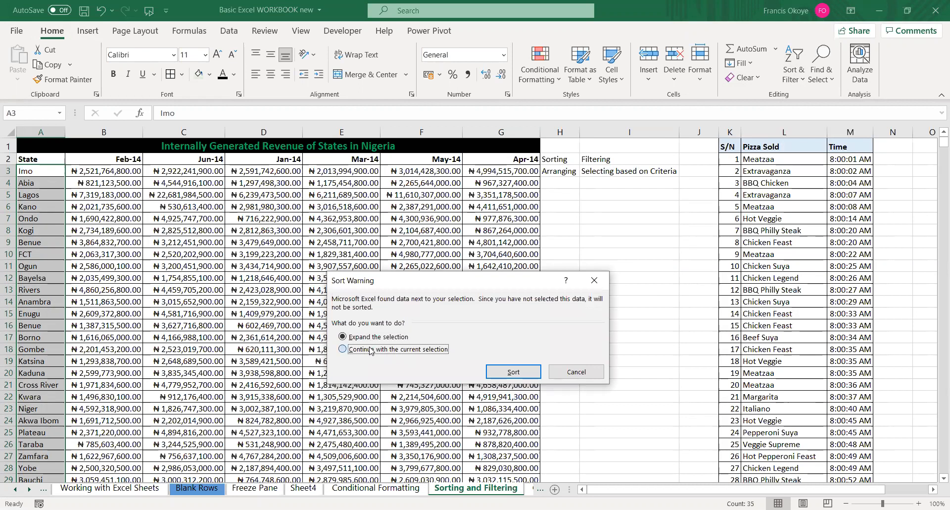
pyautogui.click(513, 372)
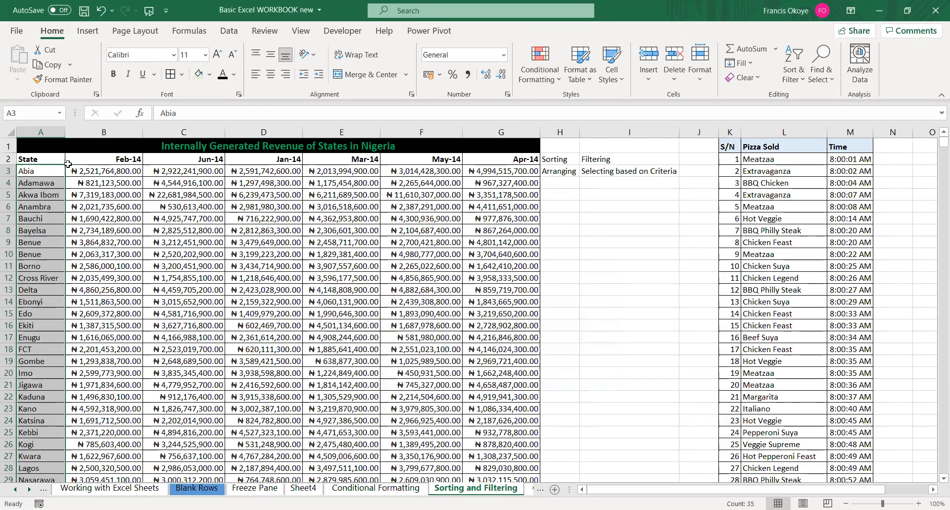
# Undo the column A width change and the A to Z sort applied to the state names alone
pyautogui.doubleClick(66, 133)
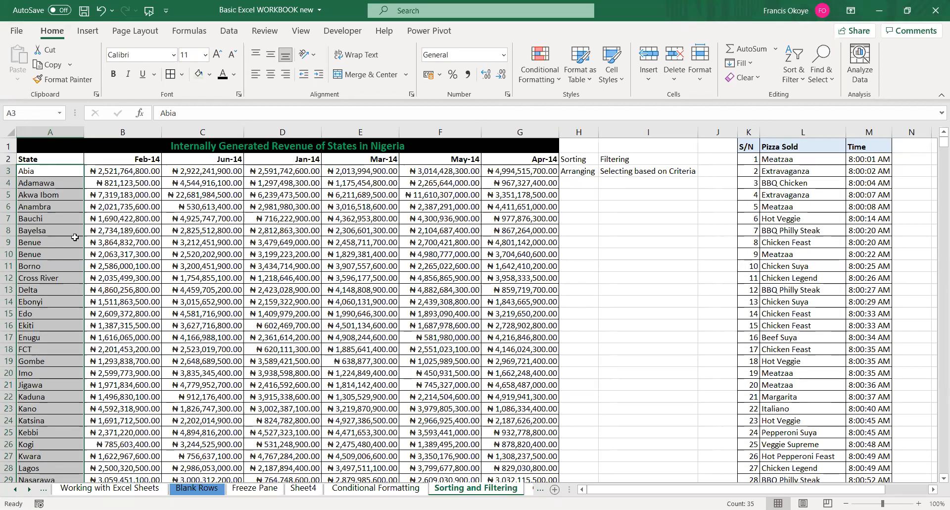
pyautogui.hotkey('ctrl', 'z')
pyautogui.hotkey('ctrl', 'z')
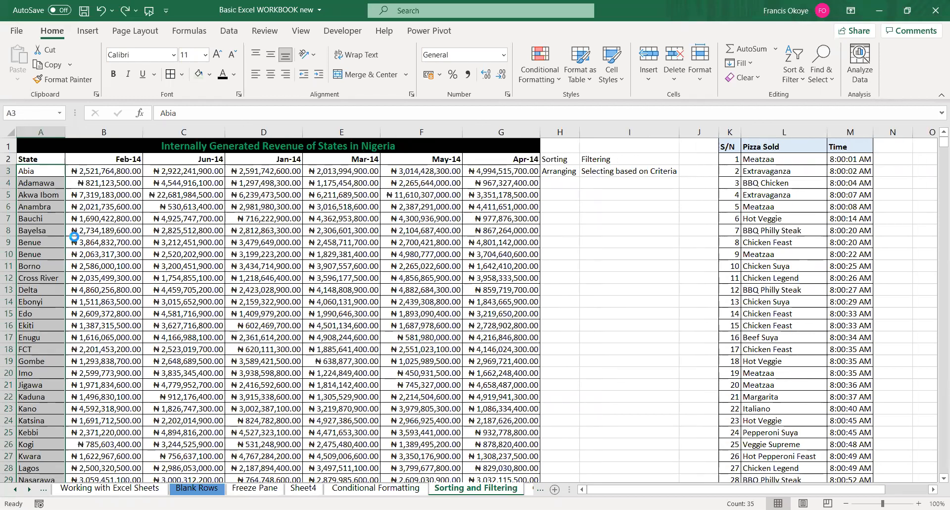
pyautogui.click(42, 182)
pyautogui.click(46, 170)
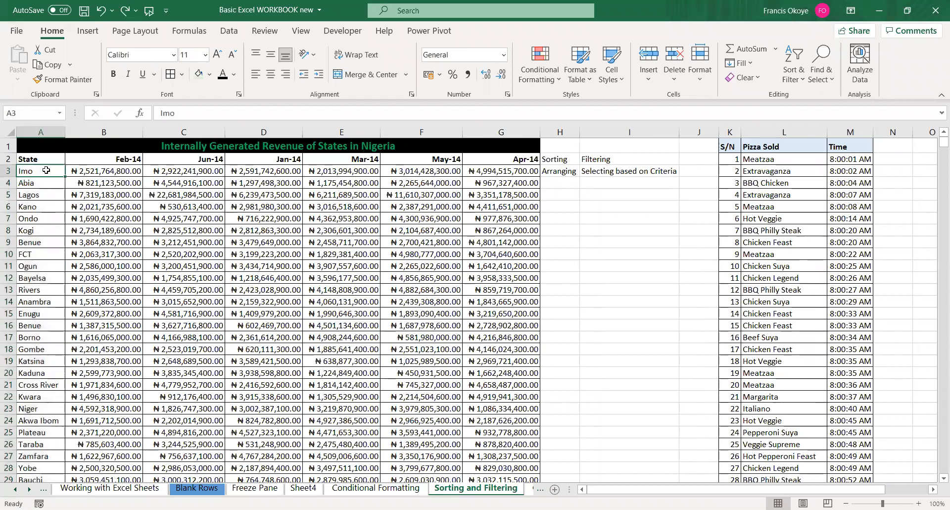
# Sort only the state names from A3 down the State column A to Z, continuing with the current selection
pyautogui.scroll(-3, 46, 169)
pyautogui.scroll(2, 47, 170)
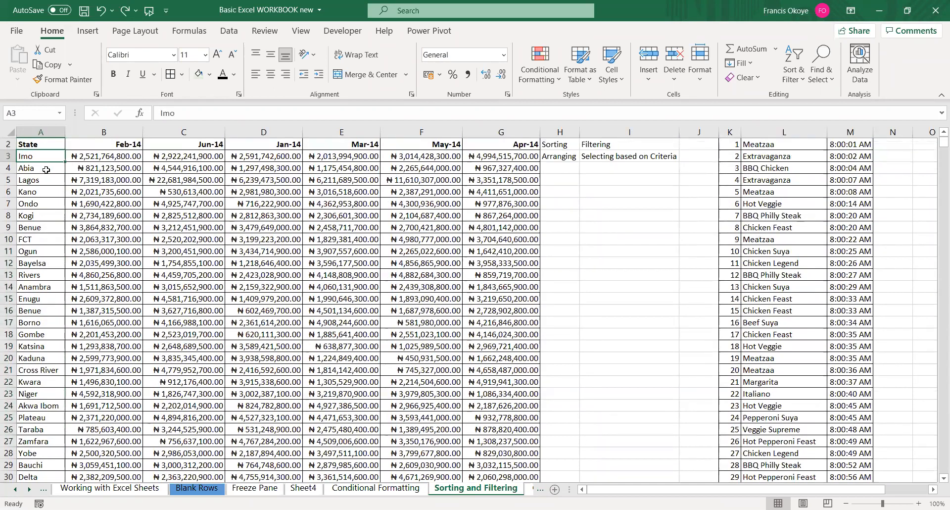
pyautogui.hotkey('ctrl', 'shift', 'Down')
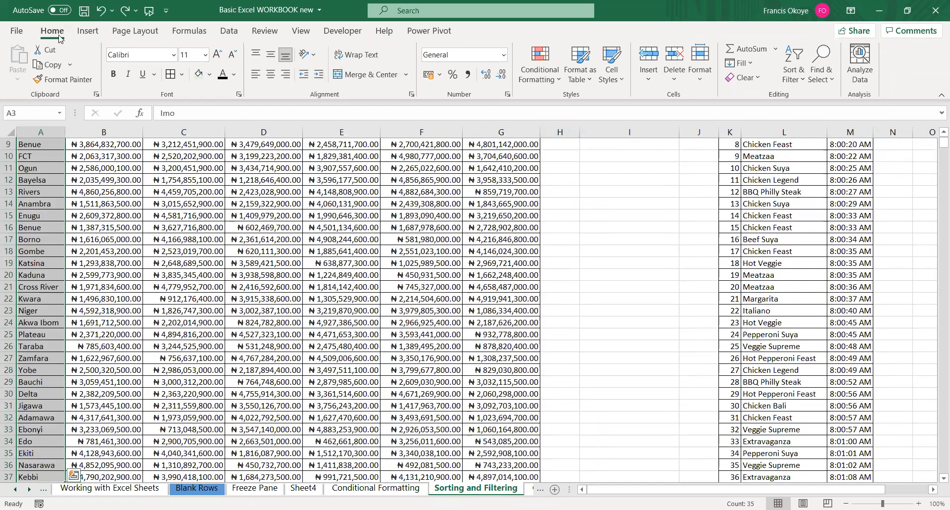
pyautogui.click(800, 78)
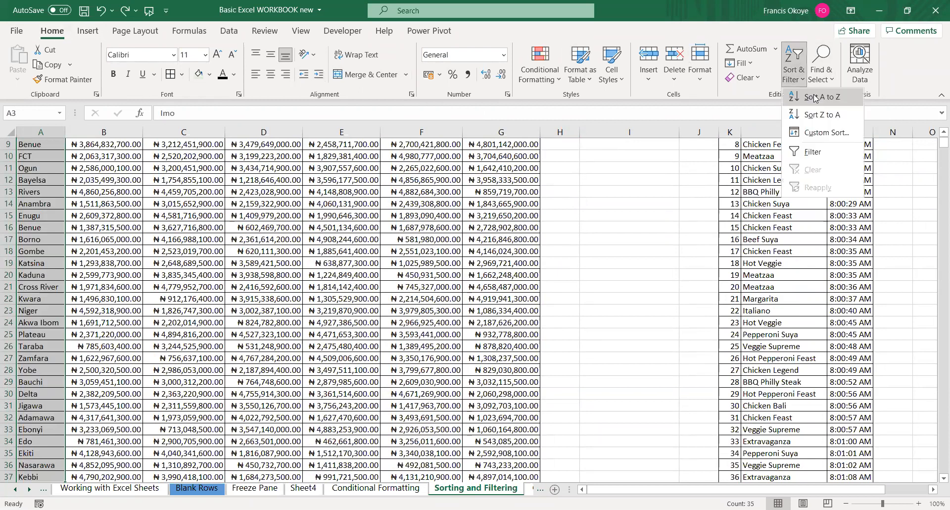
pyautogui.click(816, 98)
pyautogui.click(391, 349)
pyautogui.click(503, 376)
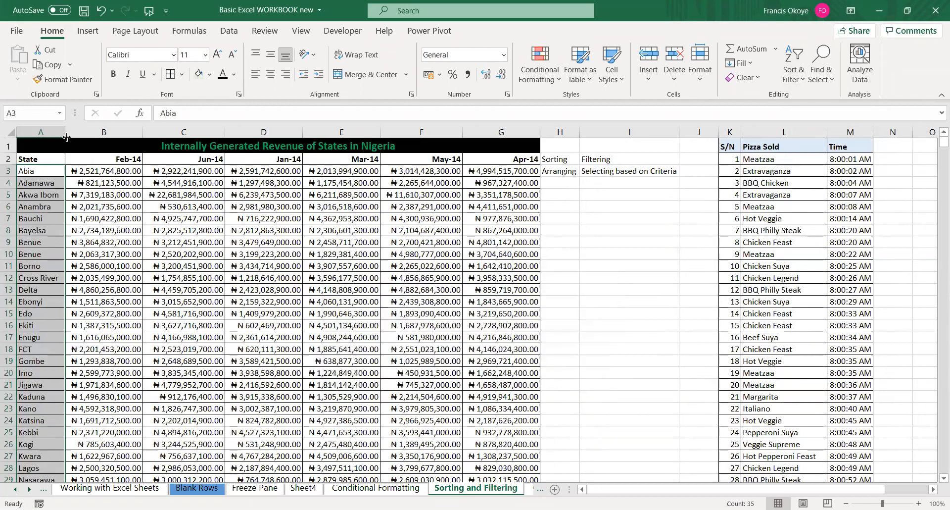
# Widen column A slightly, and undo both the width change and the sort of the state names
pyautogui.moveTo(66, 137); pyautogui.dragTo(79, 137)
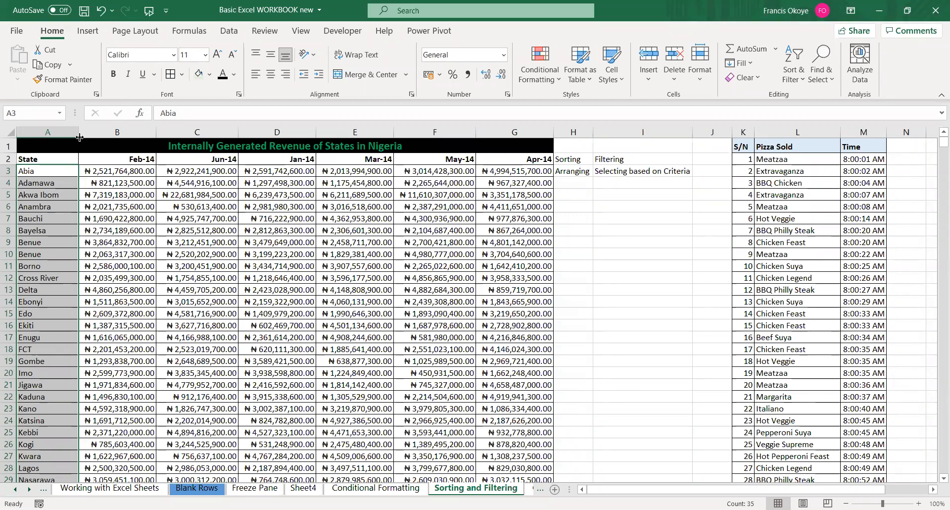
pyautogui.doubleClick(79, 137)
pyautogui.hotkey('ctrl', 'z')
pyautogui.hotkey('ctrl', 'z')
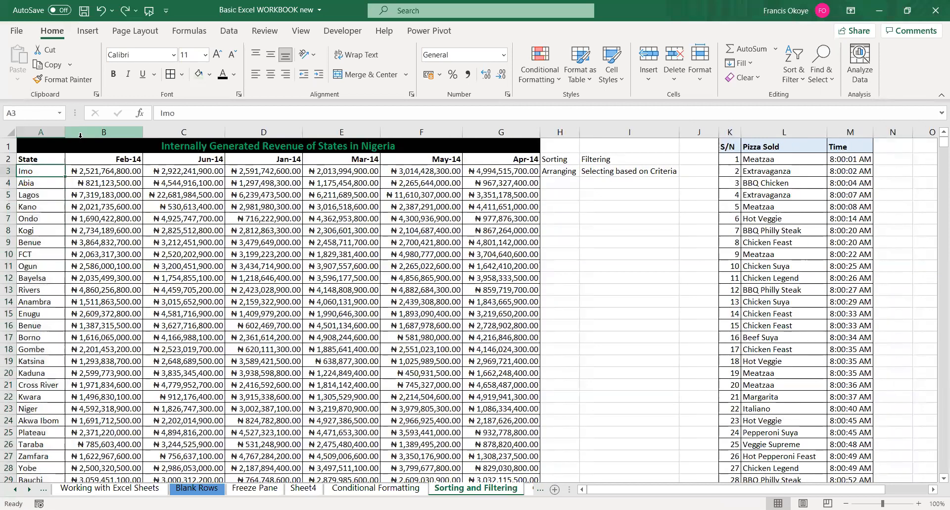
# Sort the state rows A3:G37 A to Z by state name, including their monthly revenue figures
pyautogui.hotkey('ctrl', 'shift', 'Right')
pyautogui.press('Left')
pyautogui.hotkey('shift', 'Right')
pyautogui.hotkey('shift', 'Right')
pyautogui.hotkey('shift', 'Right')
pyautogui.hotkey('shift', 'Right')
pyautogui.hotkey('shift', 'Right')
pyautogui.hotkey('shift', 'Right')
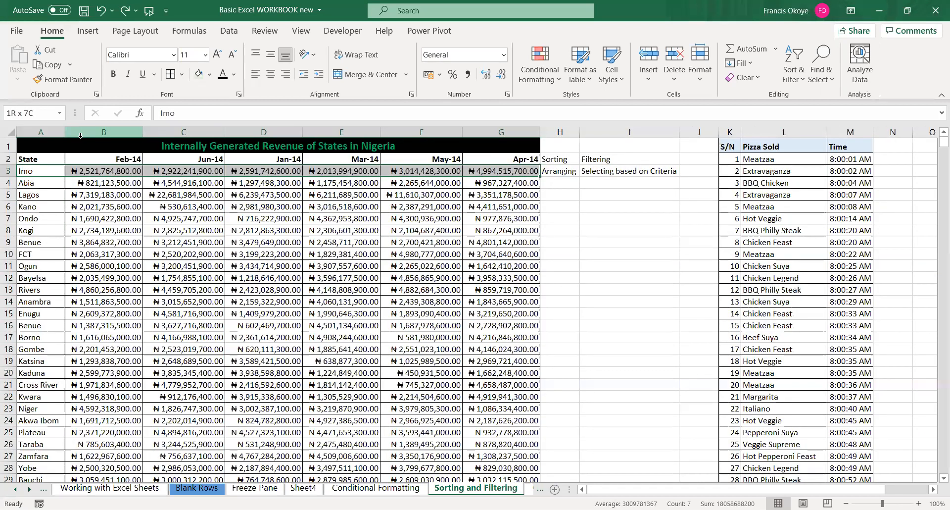
pyautogui.hotkey('ctrl', 'shift', 'Down')
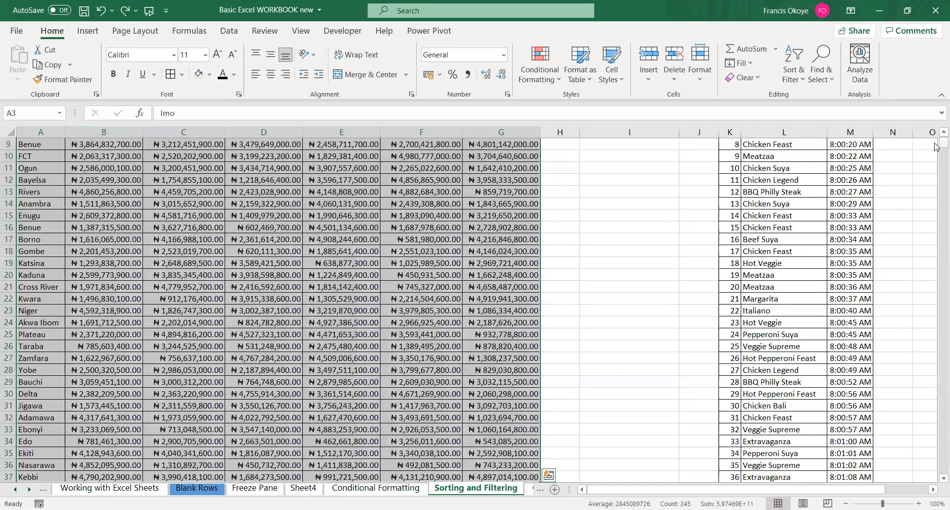
pyautogui.scroll(3, 623, 129)
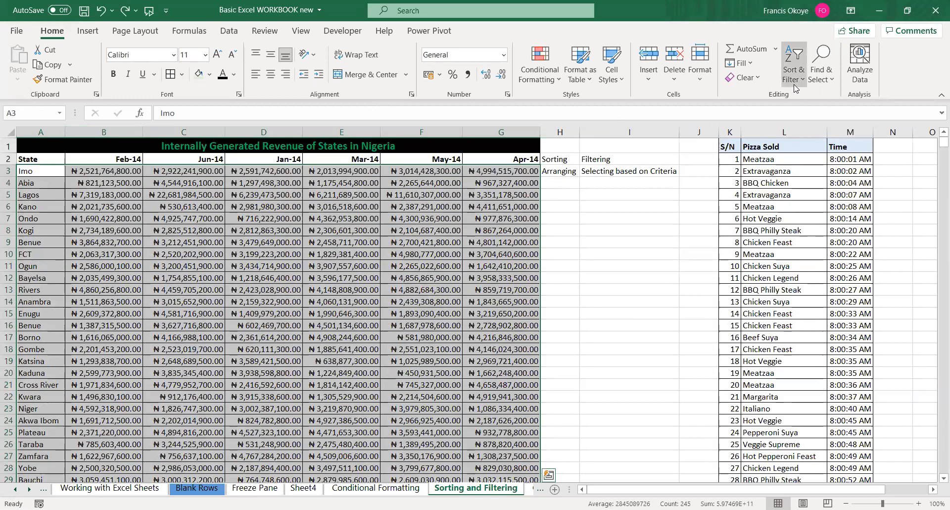
pyautogui.click(795, 88)
pyautogui.click(804, 115)
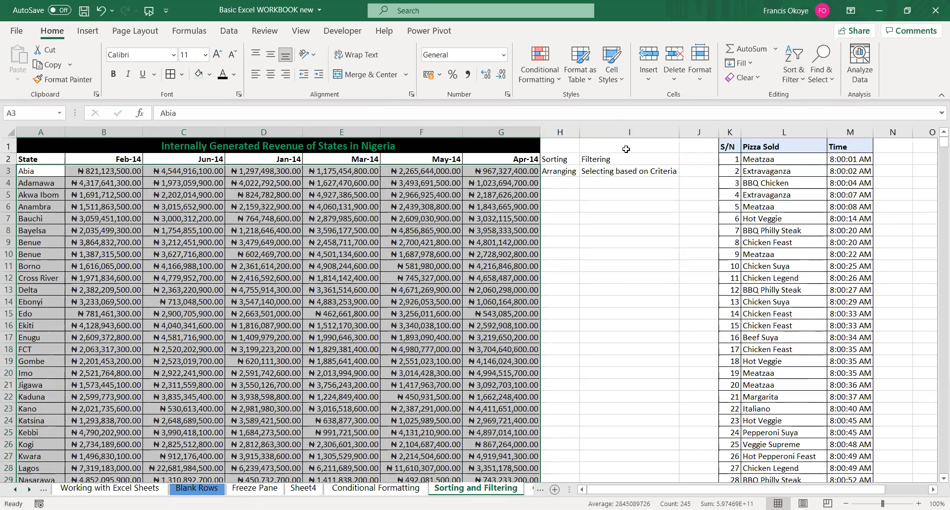
pyautogui.click(396, 187)
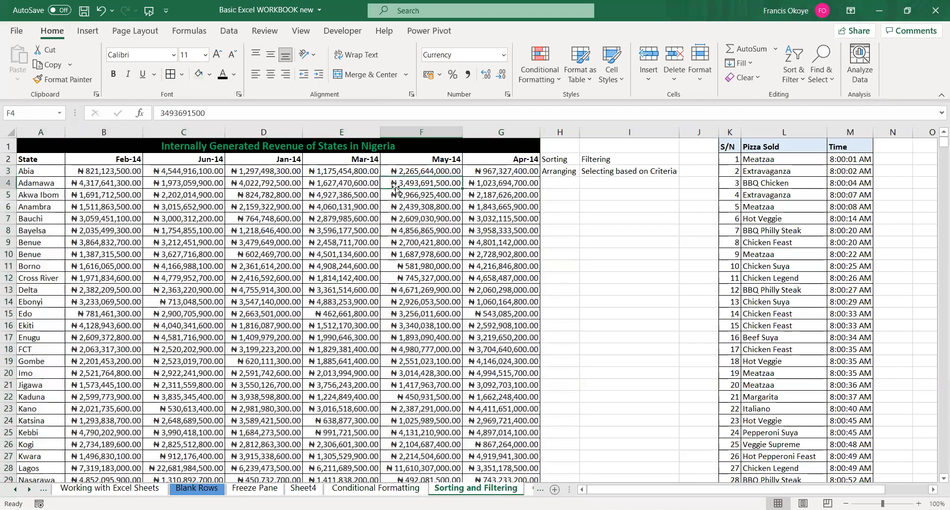
# Undo the A to Z sort of the state rows
pyautogui.click(481, 23)
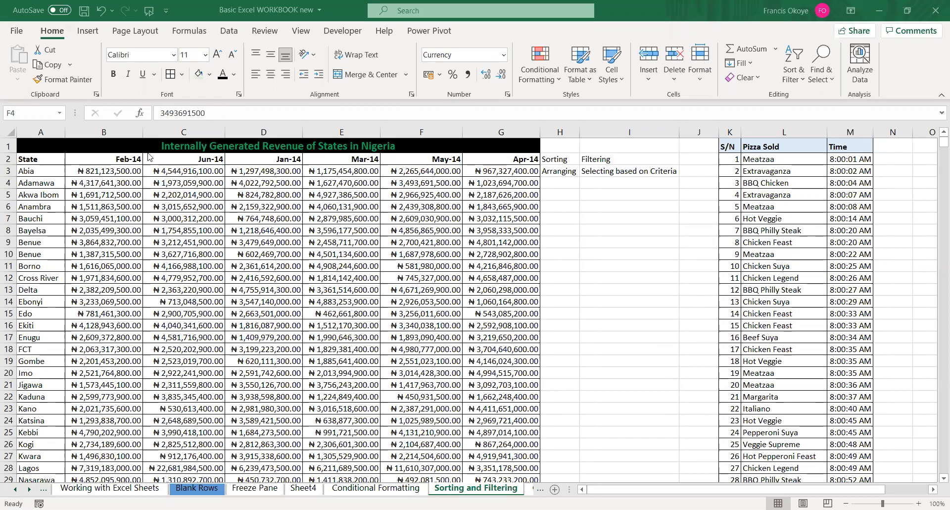
pyautogui.hotkey('ctrl', 'z')
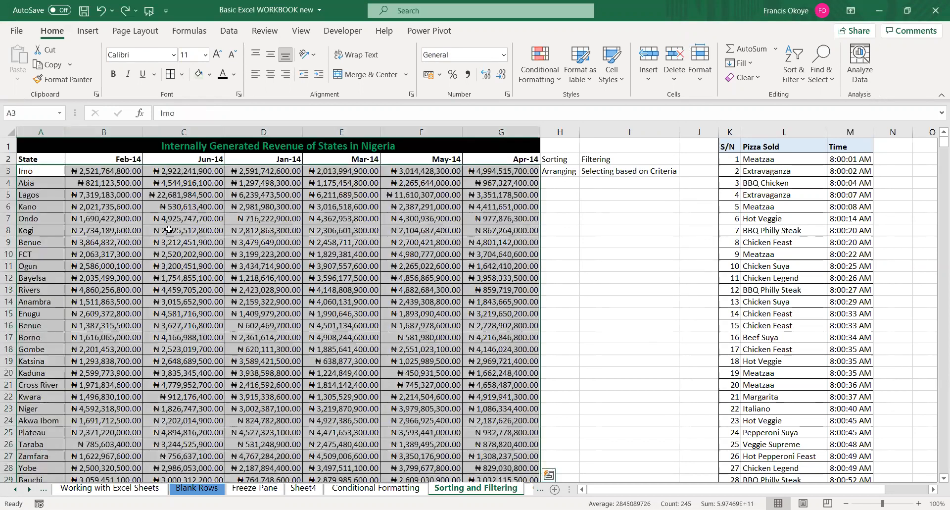
pyautogui.click(113, 201)
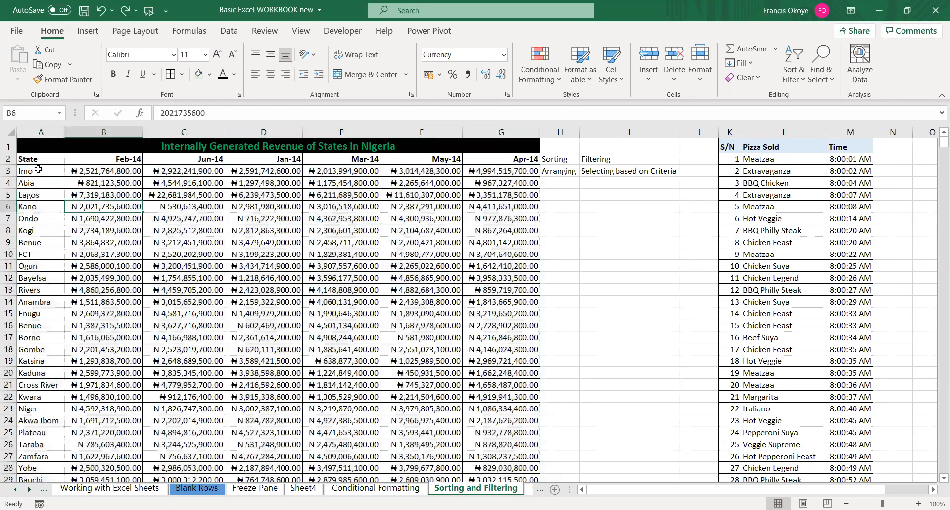
# Reselect the data range A3:G37, leaving out the notes beside it, and sort it A to Z by state
pyautogui.click(40, 173)
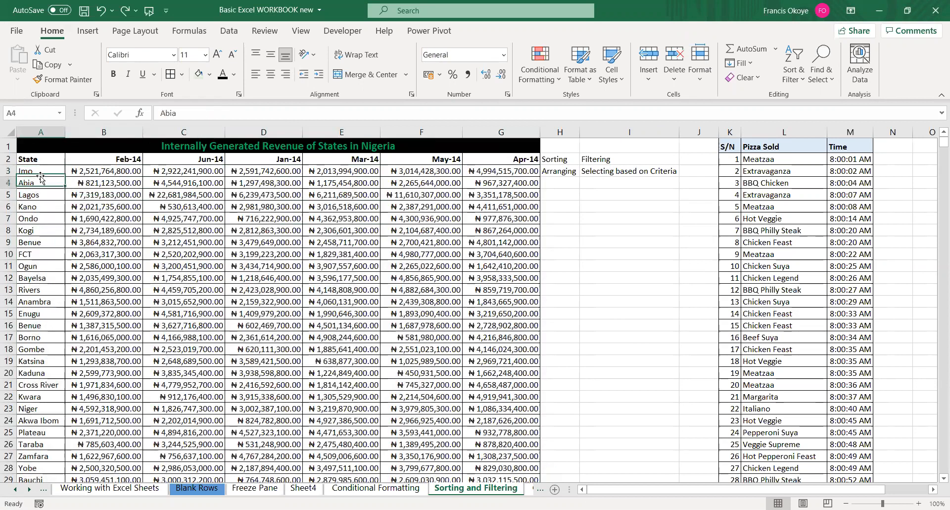
pyautogui.hotkey('ctrl', 'shift', 'Right')
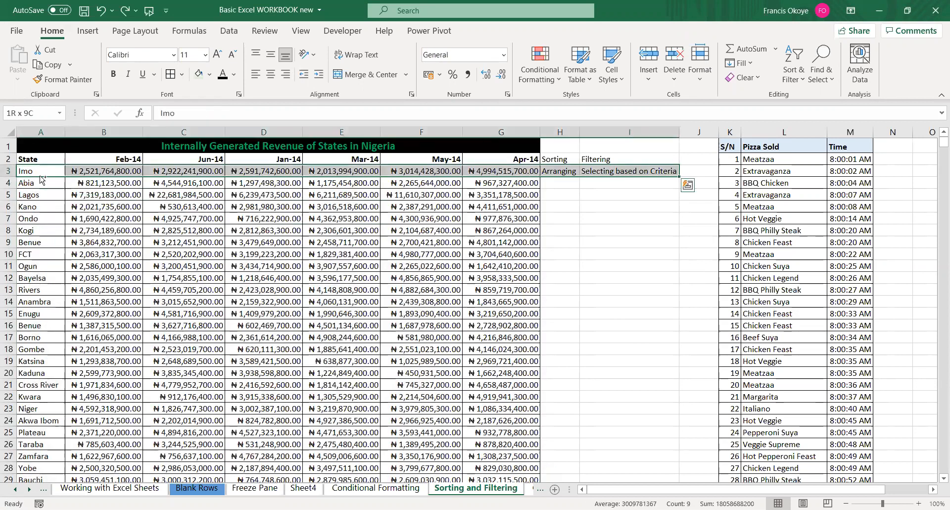
pyautogui.hotkey('ctrl', 'Down')
pyautogui.hotkey('ctrl', 'Up')
pyautogui.press('Down')
pyautogui.hotkey('shift', 'Right')
pyautogui.hotkey('shift', 'Right')
pyautogui.hotkey('shift', 'Right')
pyautogui.hotkey('shift', 'Right')
pyautogui.hotkey('shift', 'Right')
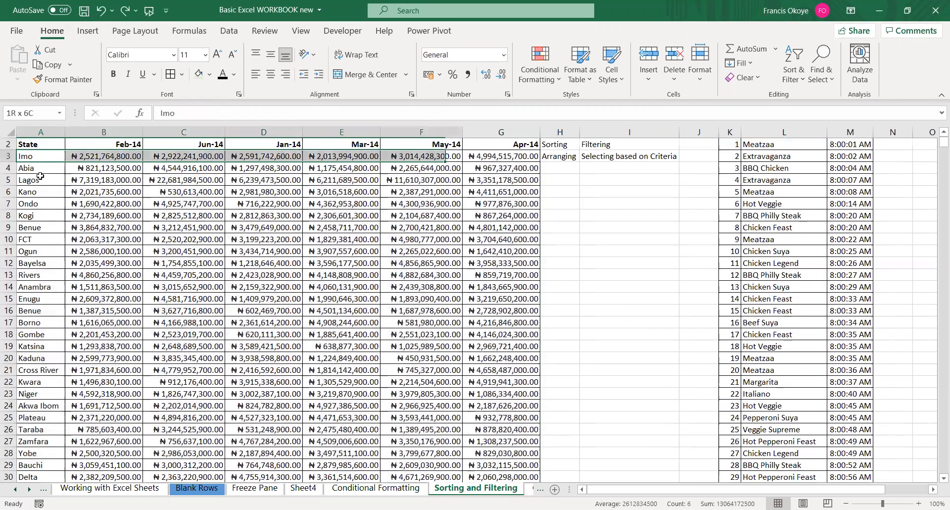
pyautogui.hotkey('shift', 'Right')
pyautogui.hotkey('ctrl', 'shift', 'Down')
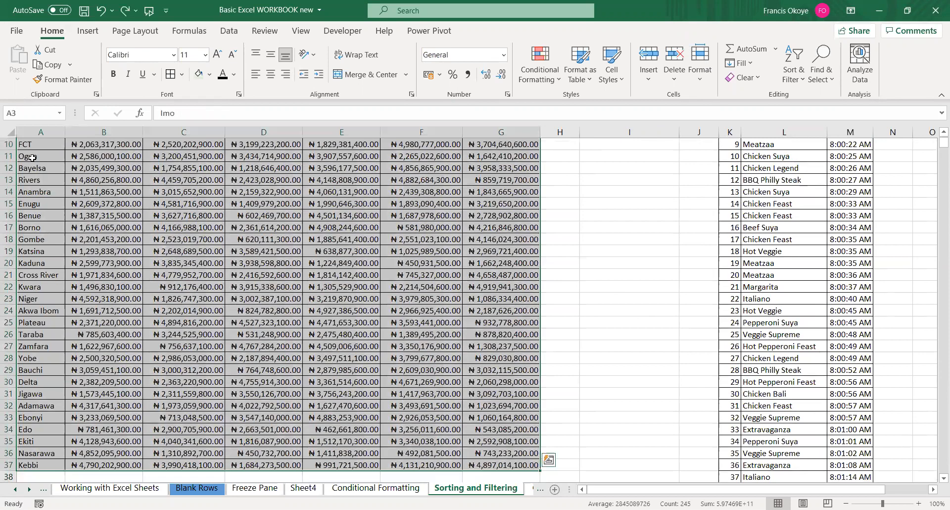
pyautogui.rightClick(32, 157)
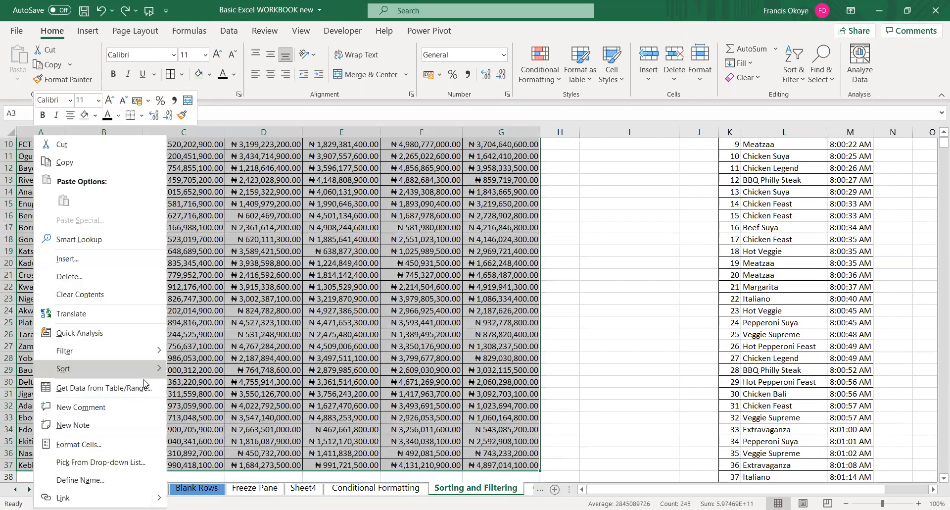
pyautogui.rightClick(22, 148)
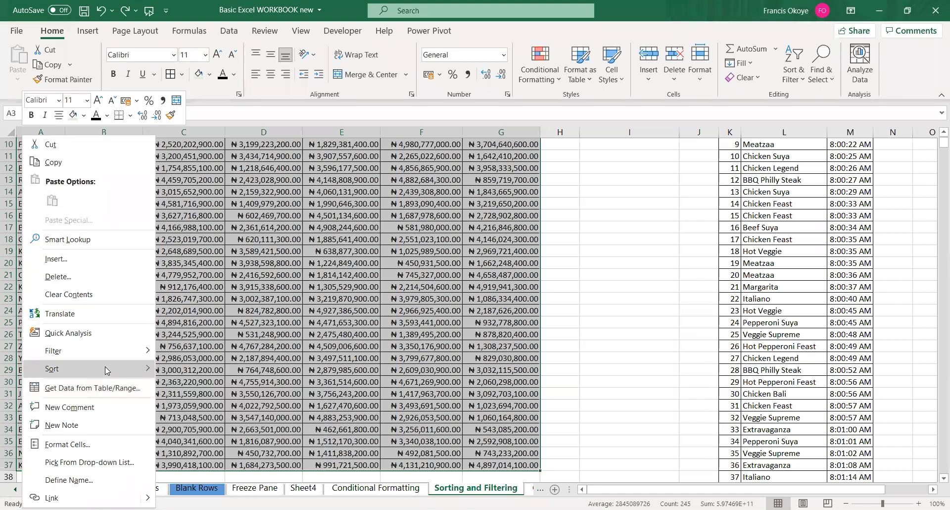
pyautogui.moveTo(105, 366)
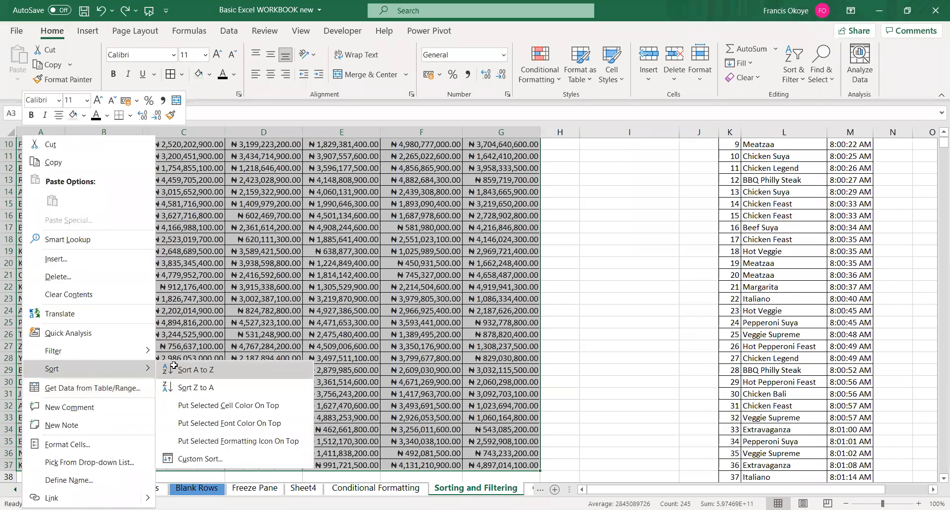
pyautogui.click(175, 370)
pyautogui.click(183, 301)
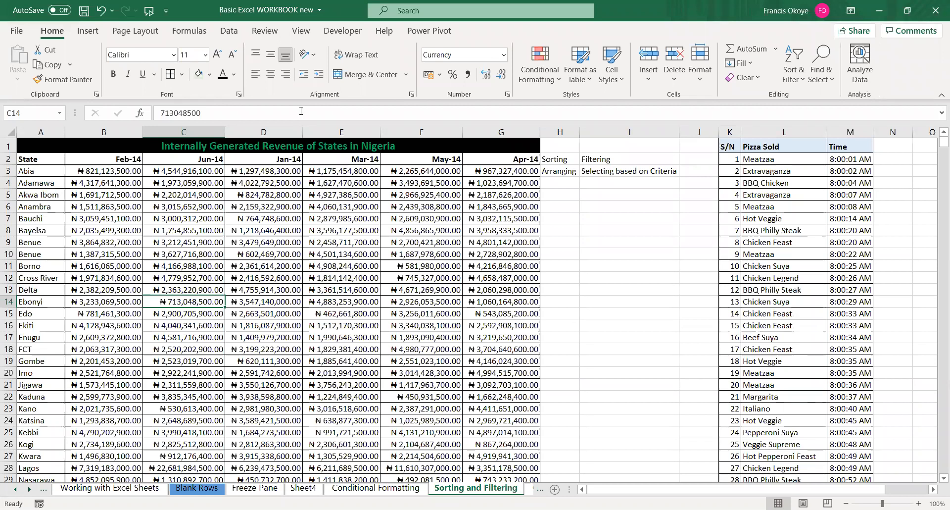
# Undo the last A to Z sort of the revenue data
pyautogui.click(365, 4)
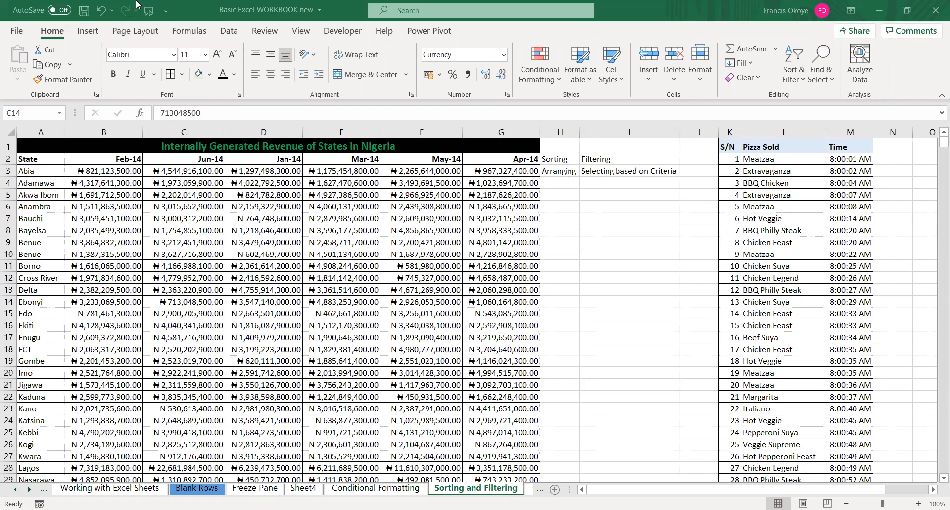
pyautogui.click(36, 159)
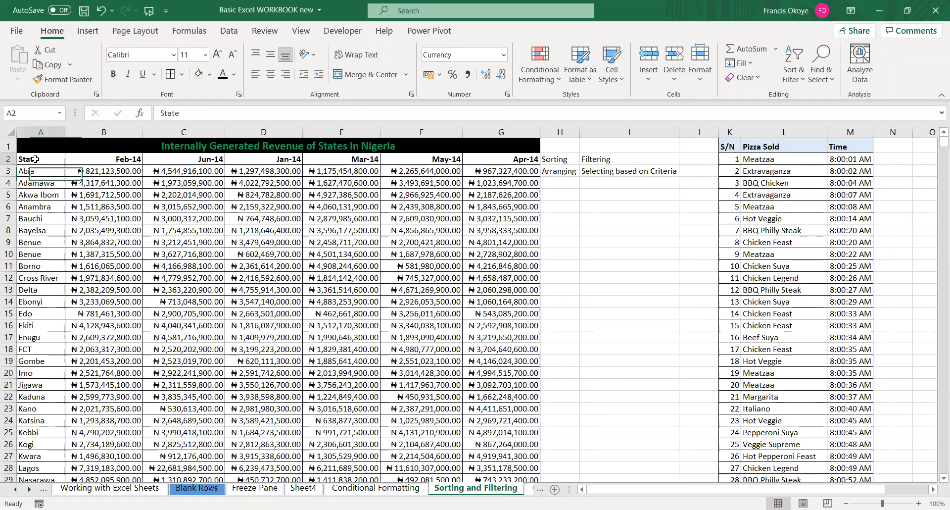
pyautogui.hotkey('ctrl', 'z')
pyautogui.hotkey('ctrl', 'z')
pyautogui.hotkey('ctrl', 'z')
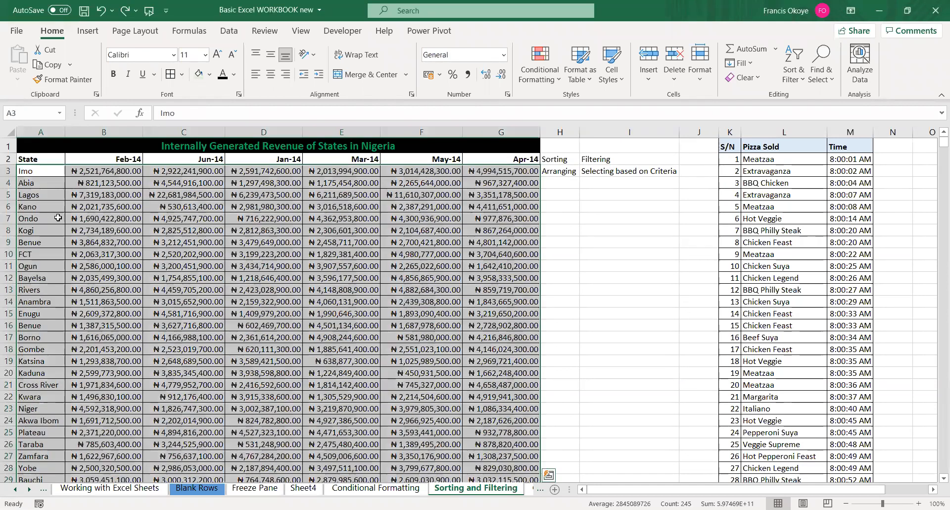
# Select the states' revenue table A2:G37 including its header row, leaving out the notes beside it
pyautogui.click(47, 162)
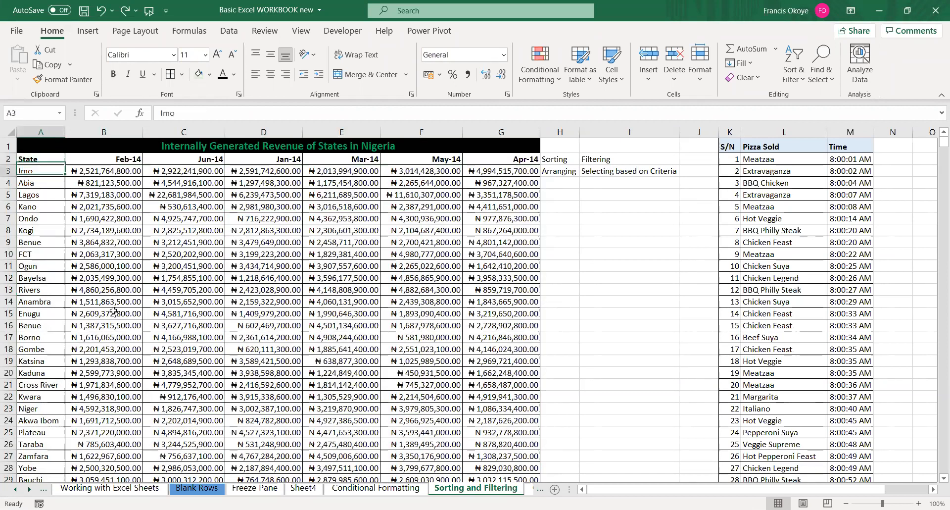
pyautogui.hotkey('ctrl', 'shift', 'Right')
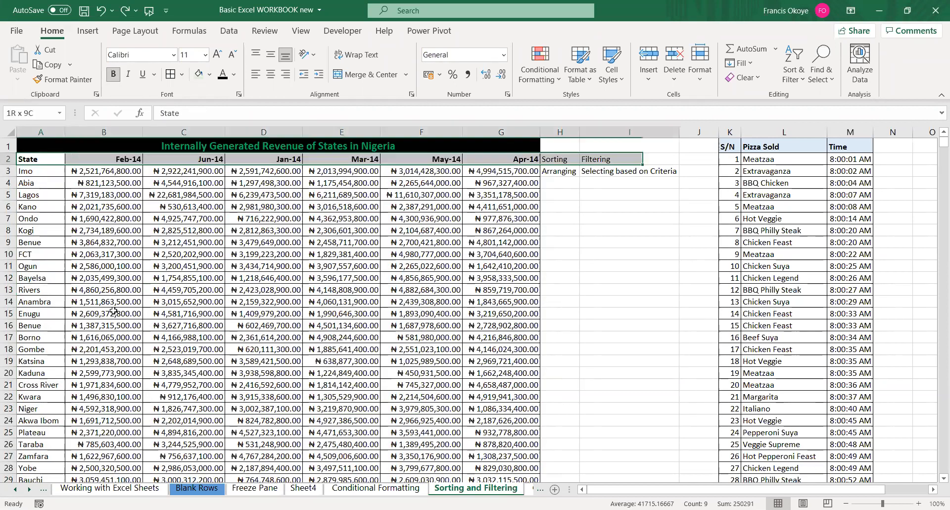
pyautogui.press('Right')
pyautogui.press('Left')
pyautogui.hotkey('shift', 'Right')
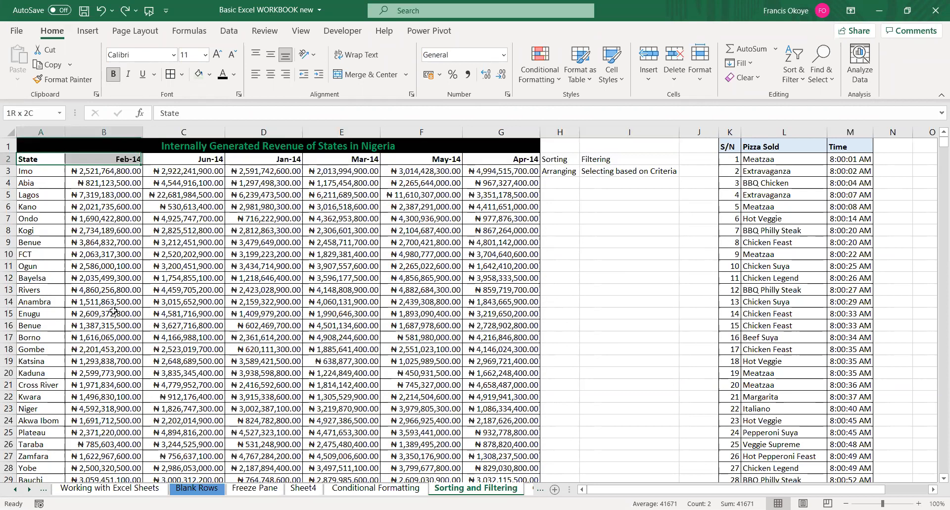
pyautogui.hotkey('ctrl', 'shift', 'Right')
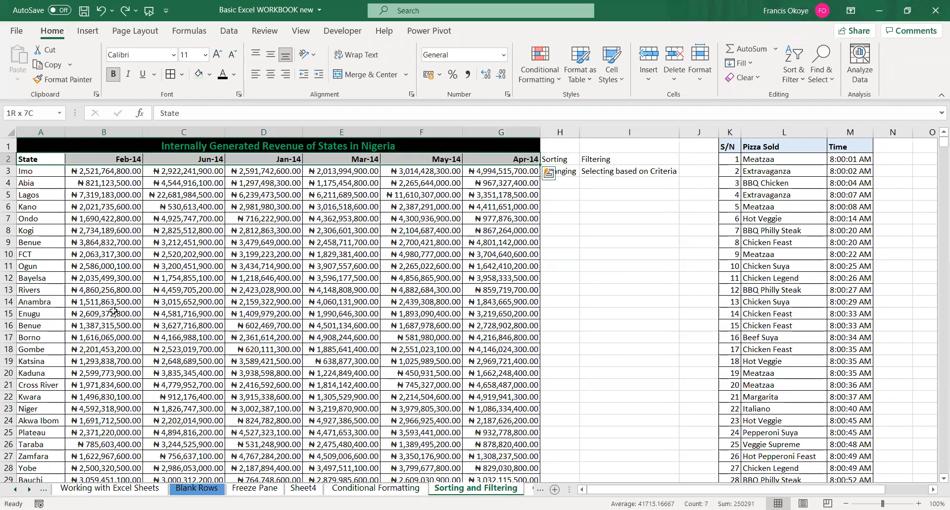
pyautogui.hotkey('ctrl', 'shift', 'Down')
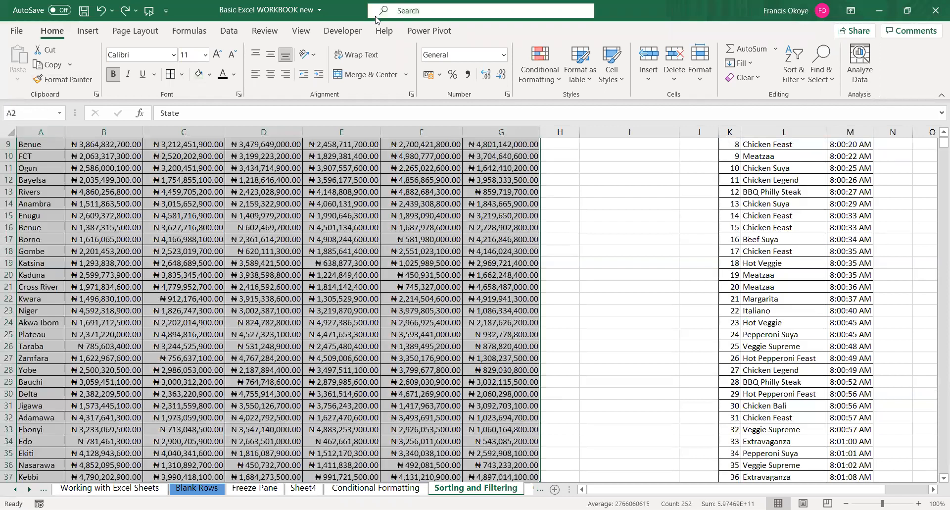
# Try a custom sort of the selected table by the State column, cell values A to Z, and undo it
pyautogui.click(794, 70)
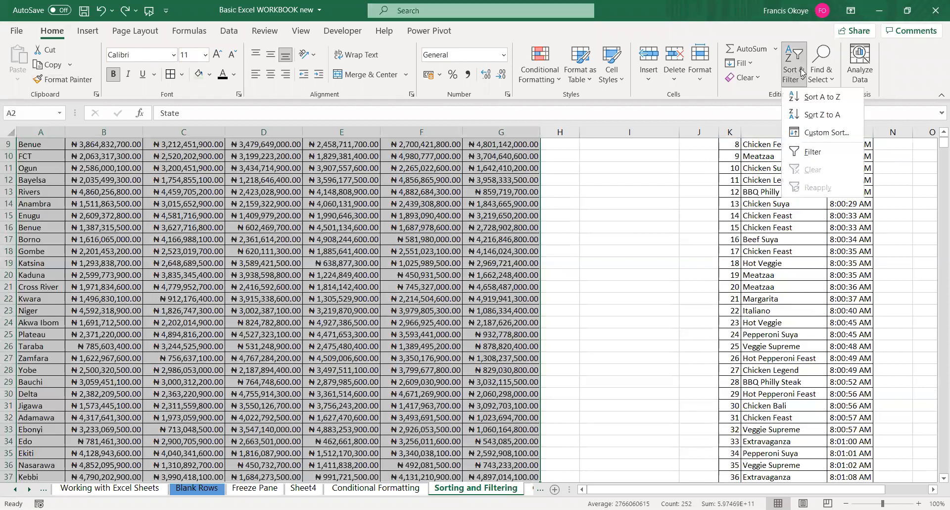
pyautogui.click(827, 133)
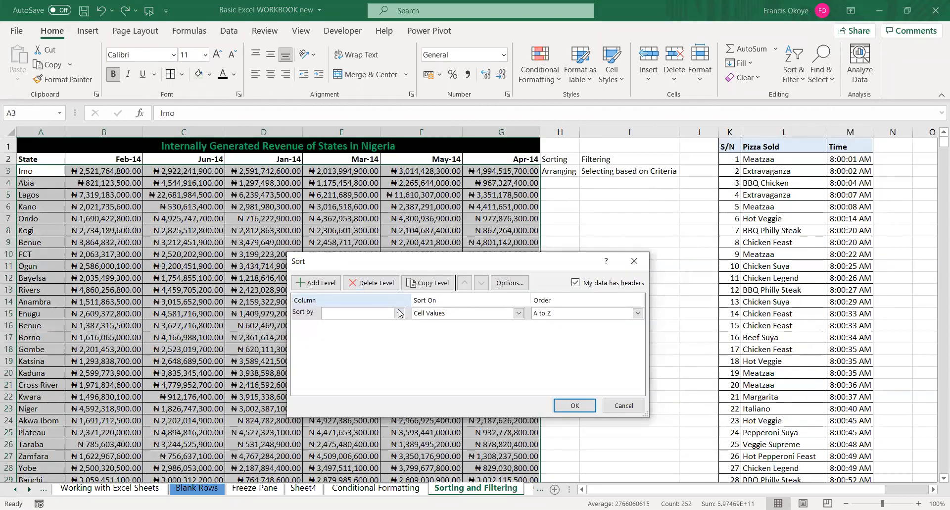
pyautogui.click(399, 312)
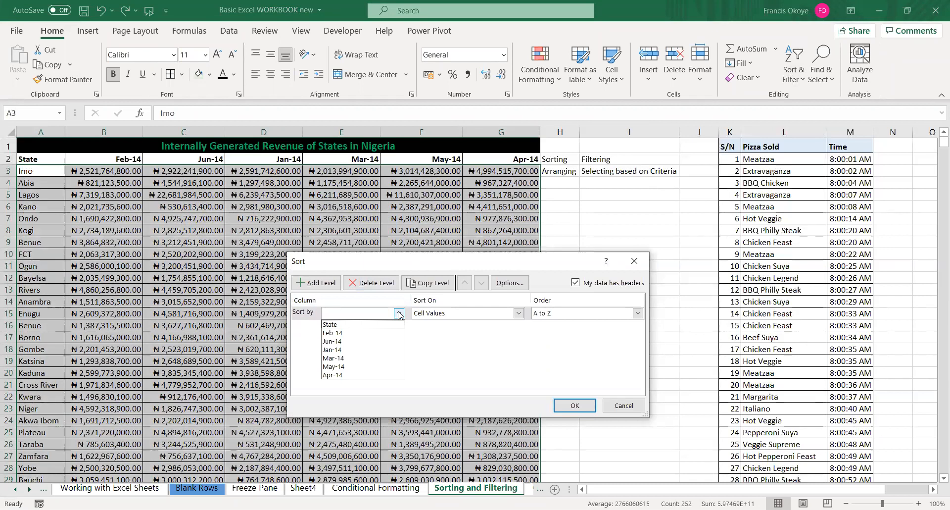
pyautogui.click(378, 324)
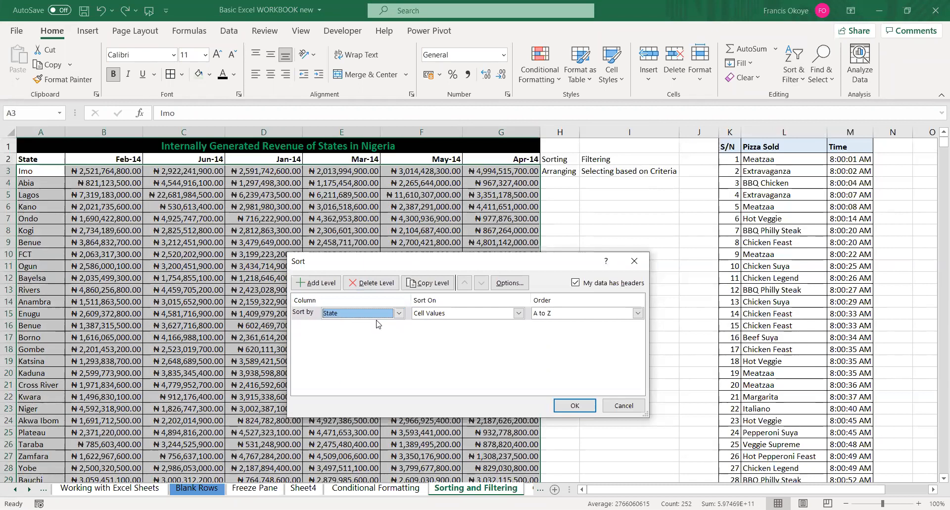
pyautogui.click(575, 406)
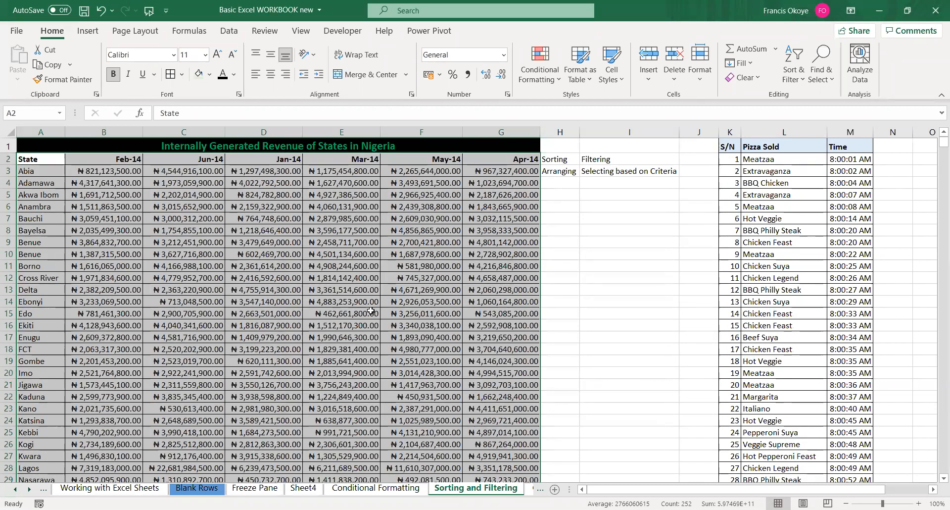
pyautogui.hotkey('ctrl', 'z')
pyautogui.click(424, 231)
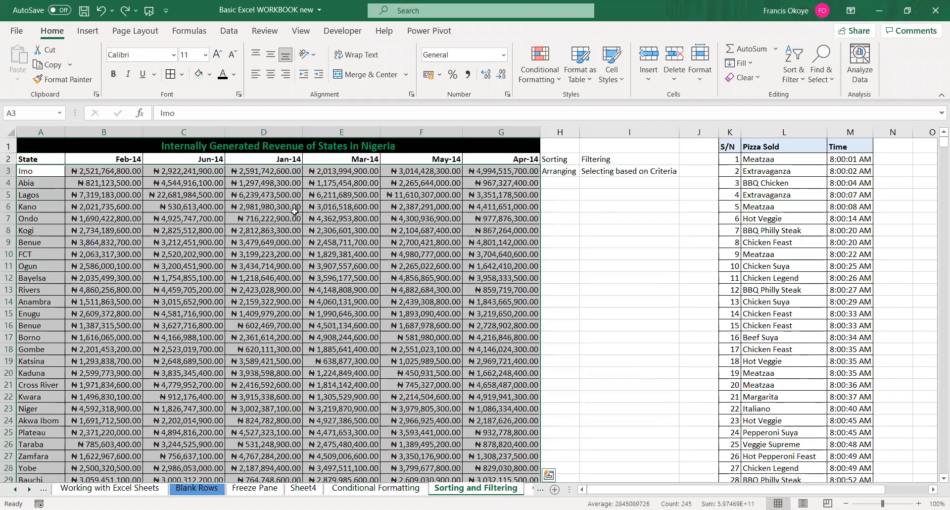
# Custom sort the table from the State header cell alone, by State on cell values, A to Z
pyautogui.click(32, 161)
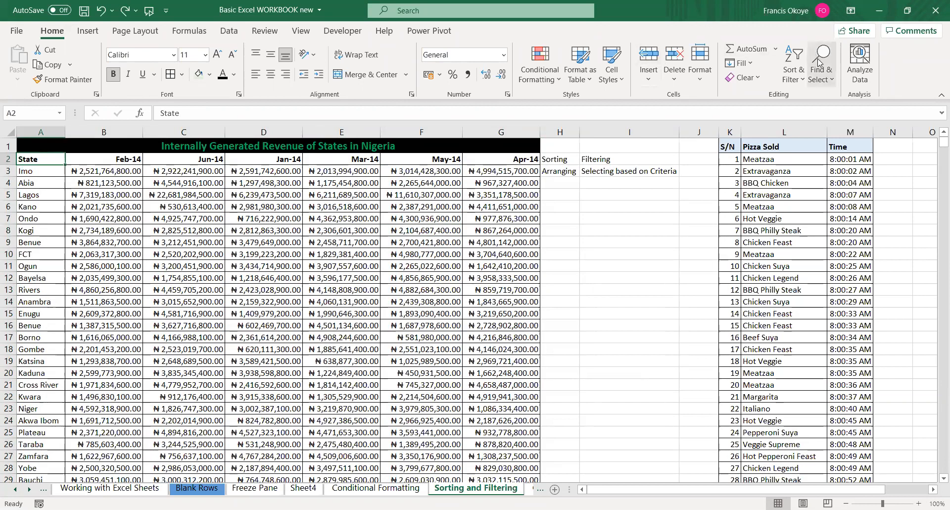
pyautogui.click(794, 79)
pyautogui.click(821, 133)
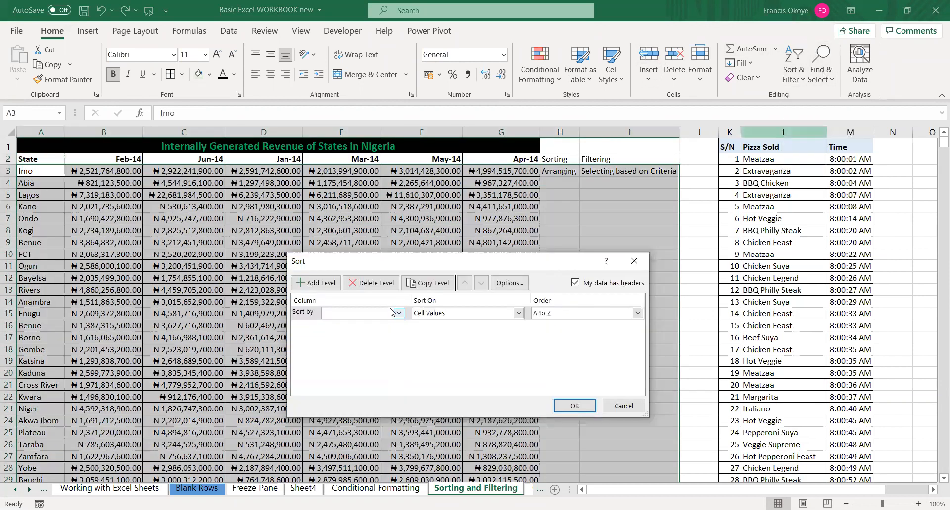
pyautogui.click(399, 313)
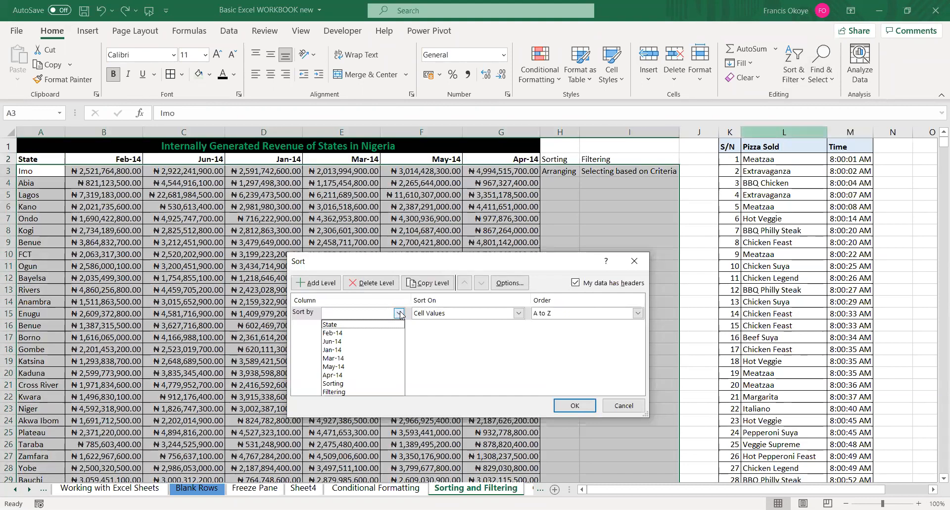
pyautogui.click(342, 324)
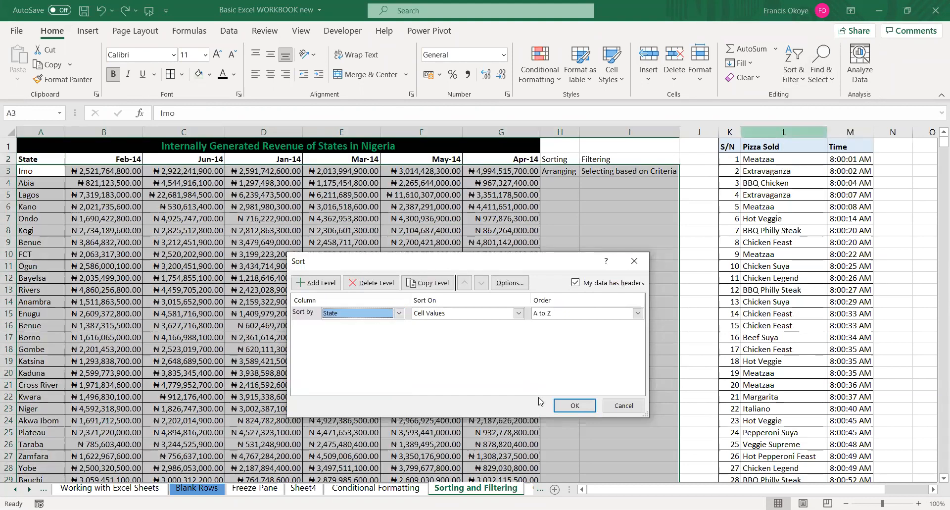
pyautogui.click(564, 406)
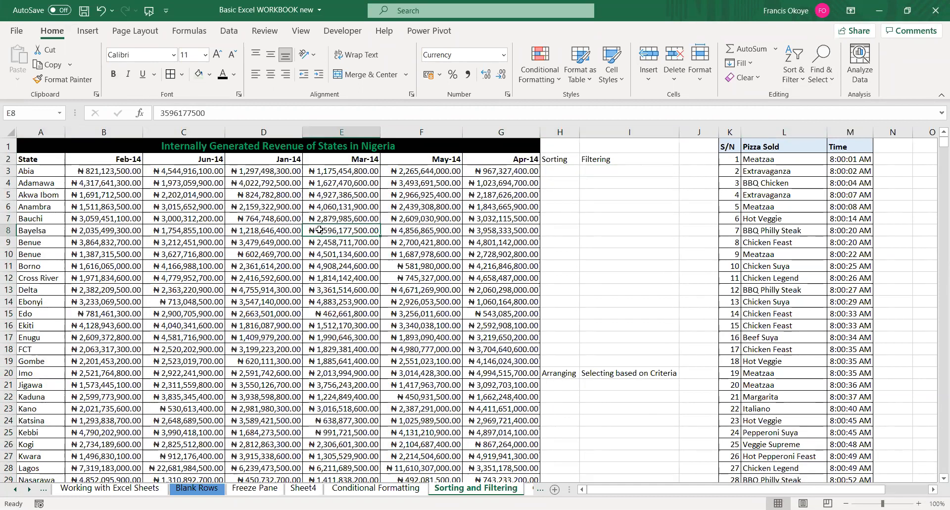
# Insert a blank column between the State and Feb-14 columns
pyautogui.click(75, 162)
pyautogui.moveTo(57, 167); pyautogui.dragTo(54, 164)
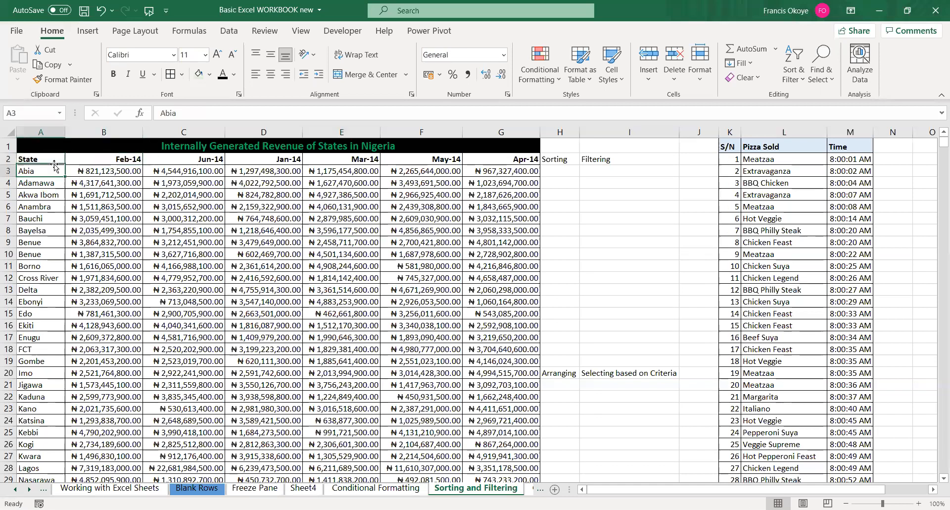
pyautogui.press('Down')
pyautogui.press('Up')
pyautogui.press('Right')
pyautogui.press('Left')
pyautogui.press('Up')
pyautogui.click(119, 127)
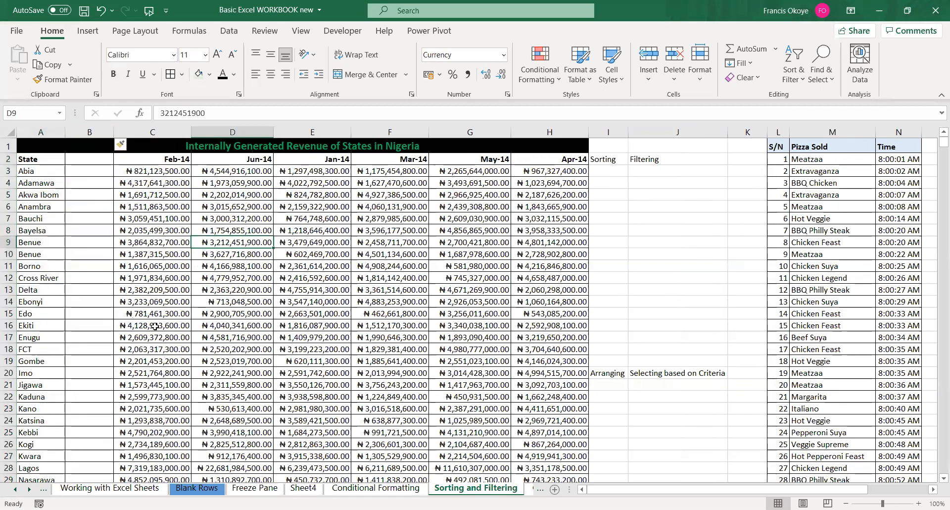
# Try an A to Z sort from the State header cell, and undo both that sort and the inserted column
pyautogui.click(24, 182)
pyautogui.click(33, 164)
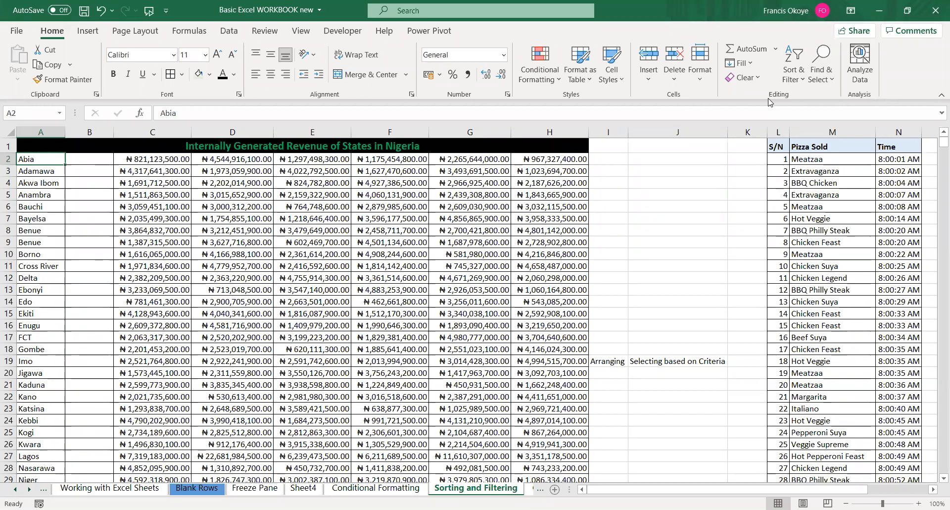
pyautogui.hotkey('ctrl', 'z')
pyautogui.hotkey('ctrl', 'z')
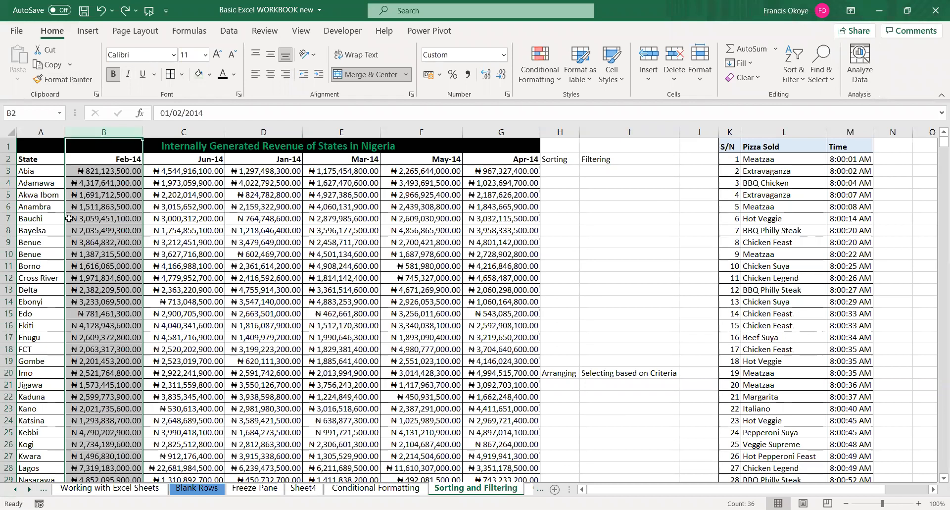
pyautogui.click(222, 347)
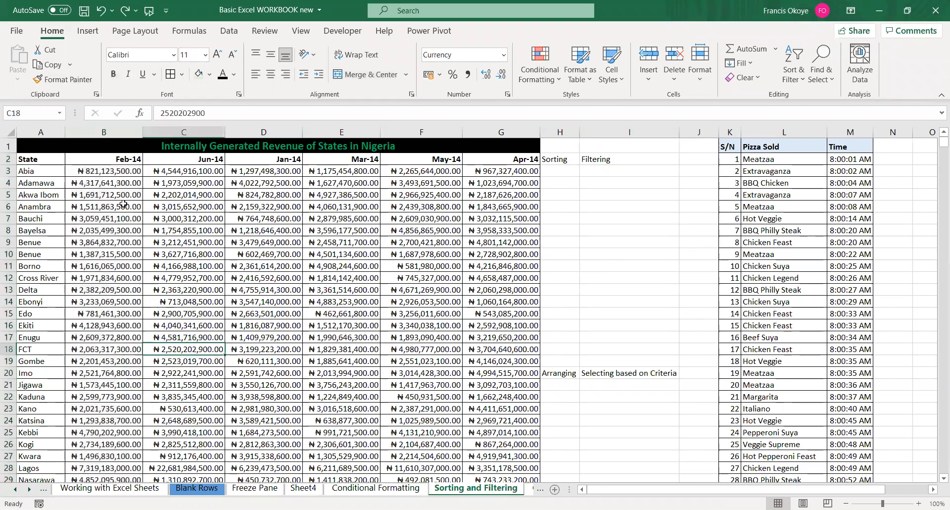
pyautogui.click(130, 181)
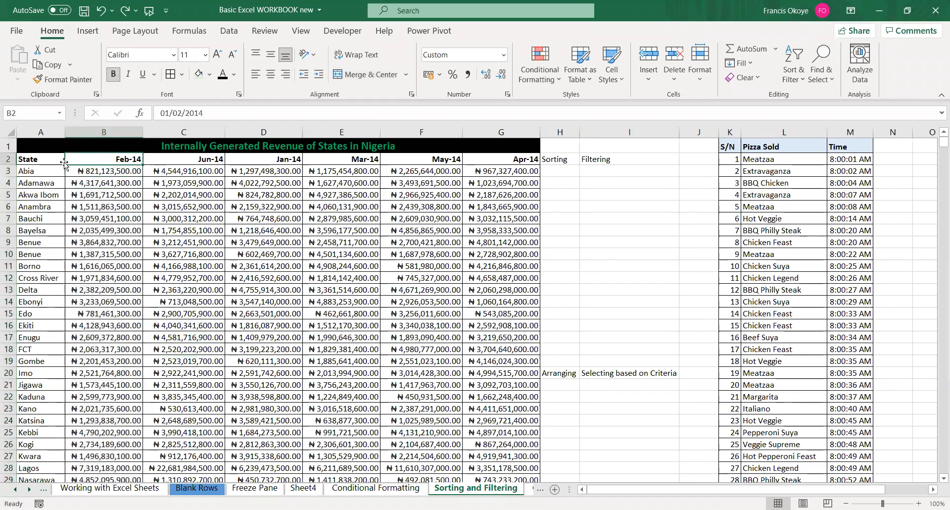
pyautogui.click(41, 170)
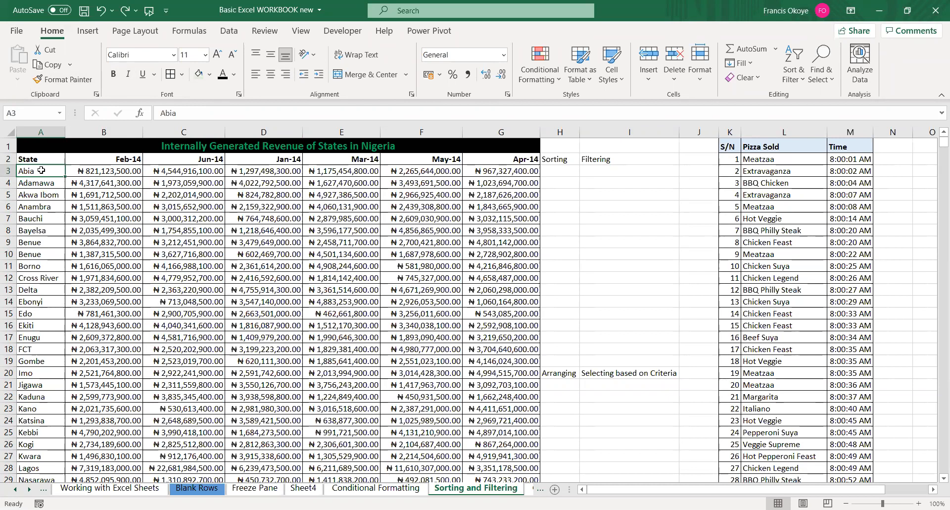
pyautogui.click(92, 158)
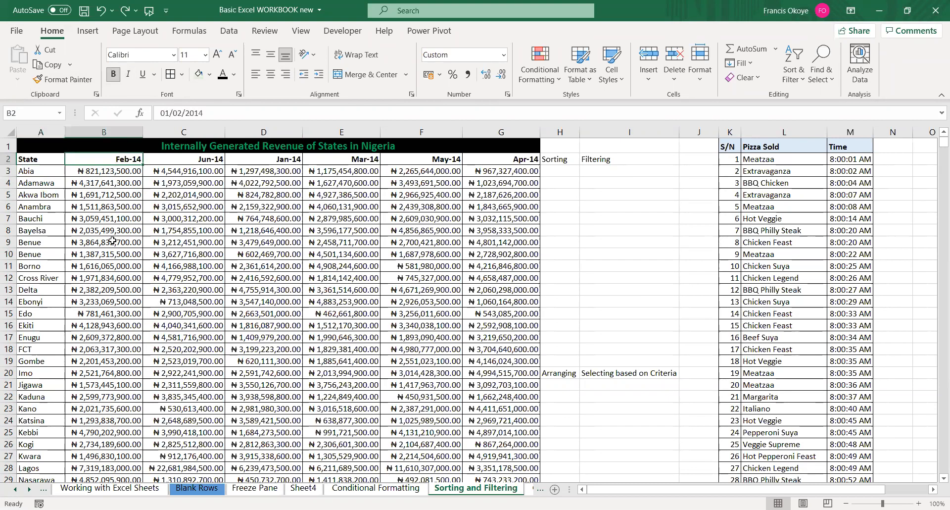
# Clear the Sorting and Filtering notes from H2:I2 next to the header row
pyautogui.press('Left')
pyautogui.press('Right')
pyautogui.hotkey('ctrl', 'Right')
pyautogui.press('Left')
pyautogui.press('Left')
pyautogui.press('Left')
pyautogui.press('Left')
pyautogui.press('Left')
pyautogui.press('Left')
pyautogui.hotkey('ctrl', 'Right')
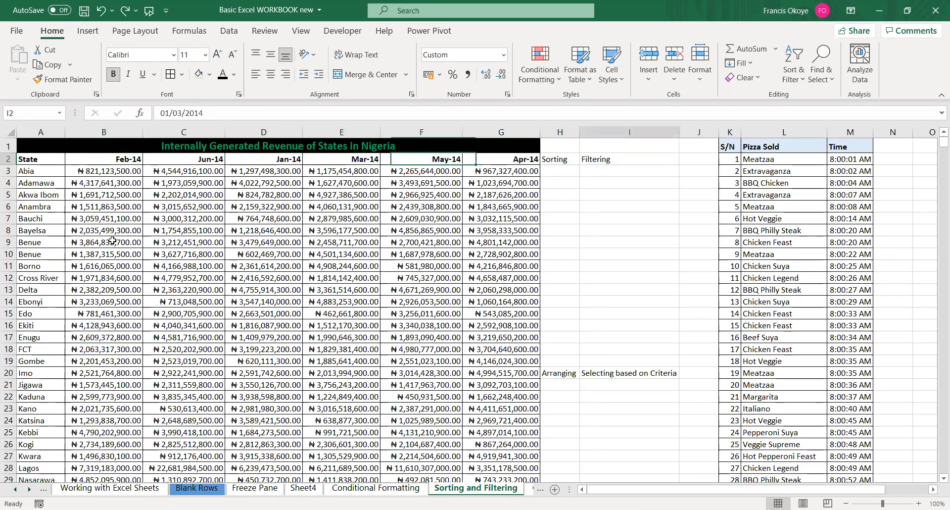
pyautogui.press('Left')
pyautogui.hotkey('shift', 'Right')
pyautogui.press('Delete')
# Select the monthly revenue columns with their headers, B2:G37, leaving out the State column
pyautogui.press('Left')
pyautogui.press('Left')
pyautogui.press('Left')
pyautogui.press('Left')
pyautogui.press('Left')
pyautogui.press('Left')
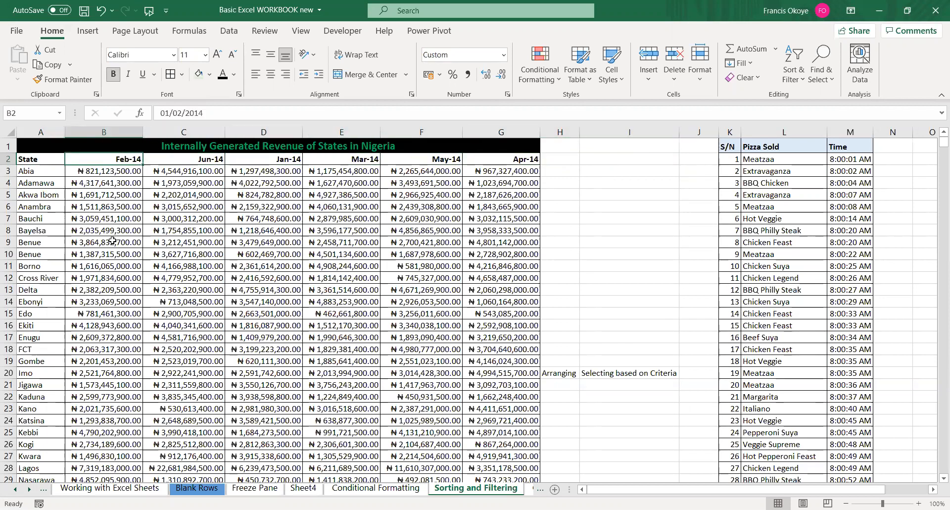
pyautogui.hotkey('ctrl', 'shift', 'Right')
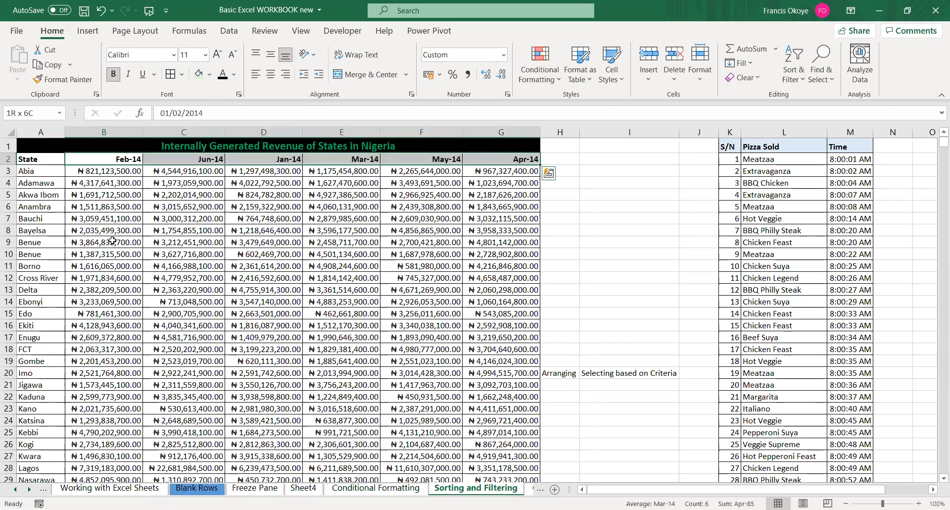
pyautogui.hotkey('ctrl', 'shift', 'Down')
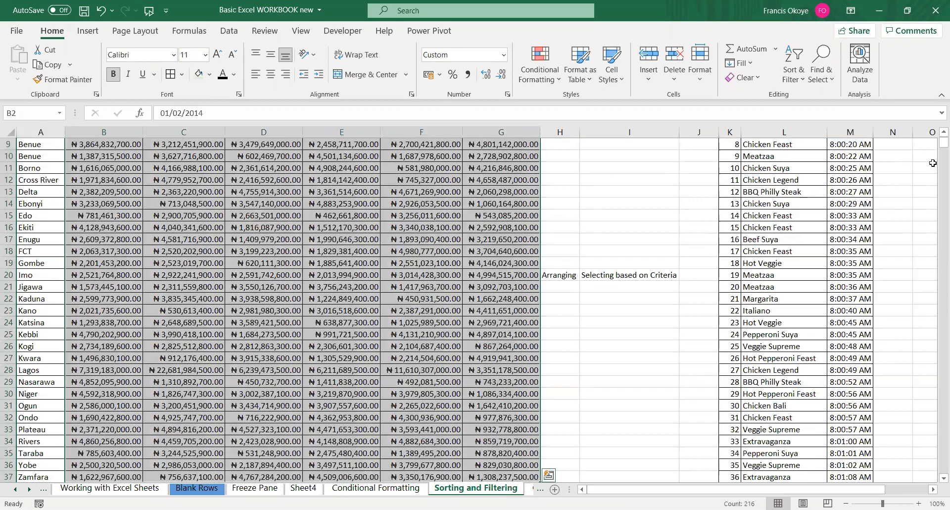
pyautogui.scroll(3, 372, 253)
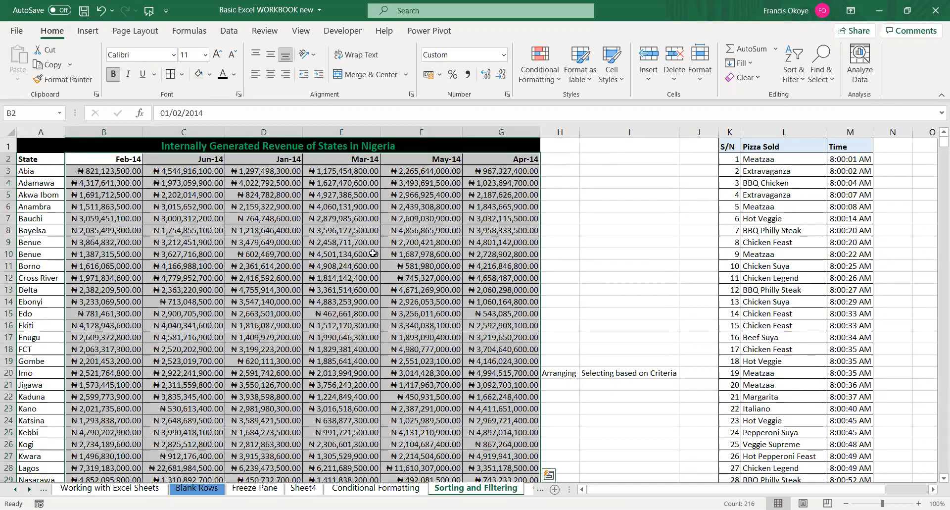
# Try a custom sort of the selected revenue columns by Feb-14, smallest to largest, and undo it
pyautogui.click(797, 79)
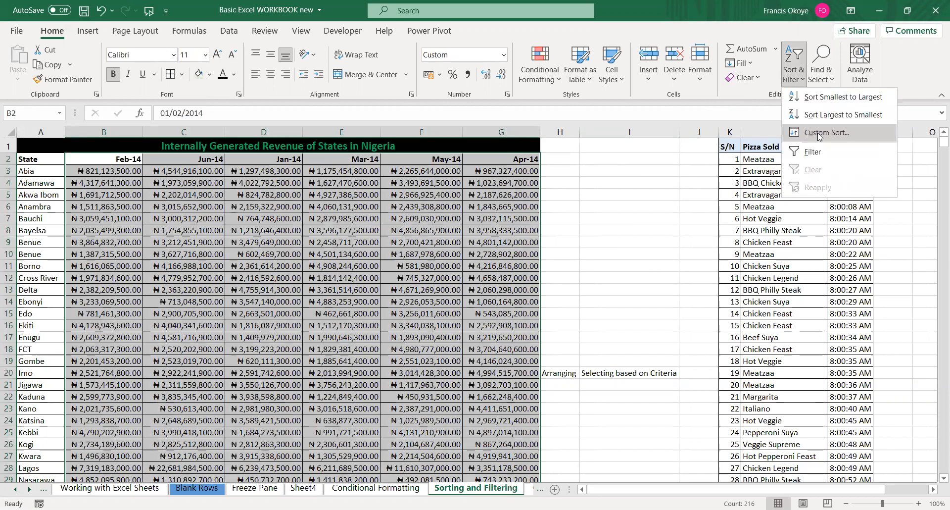
pyautogui.click(819, 134)
pyautogui.click(399, 314)
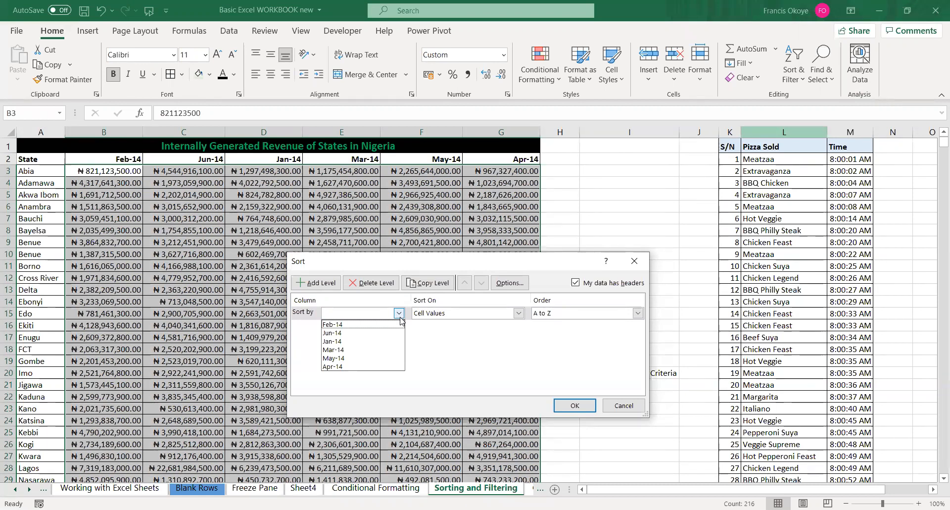
pyautogui.click(362, 325)
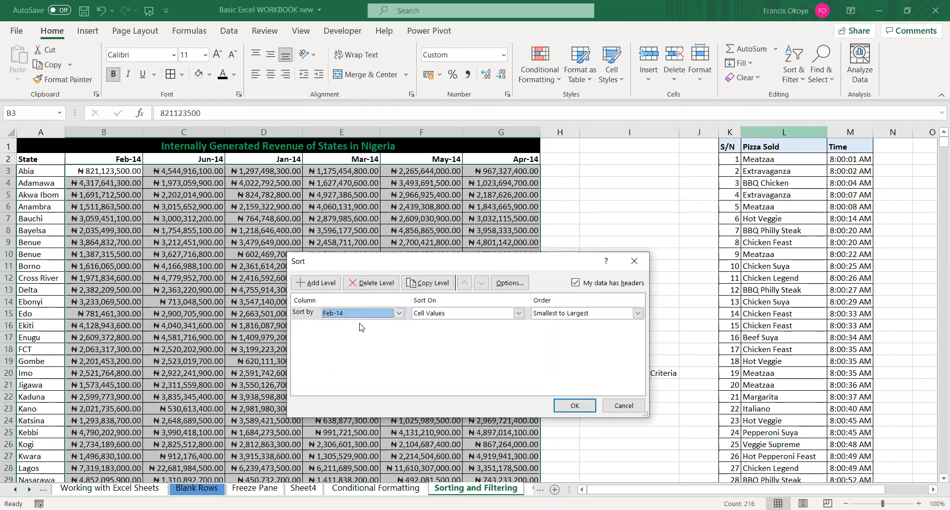
pyautogui.click(570, 403)
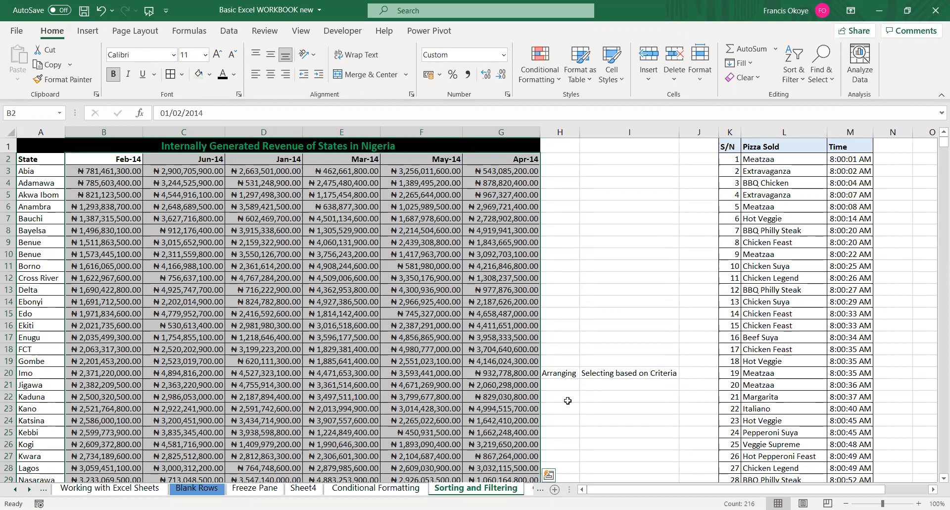
pyautogui.hotkey('ctrl', 'z')
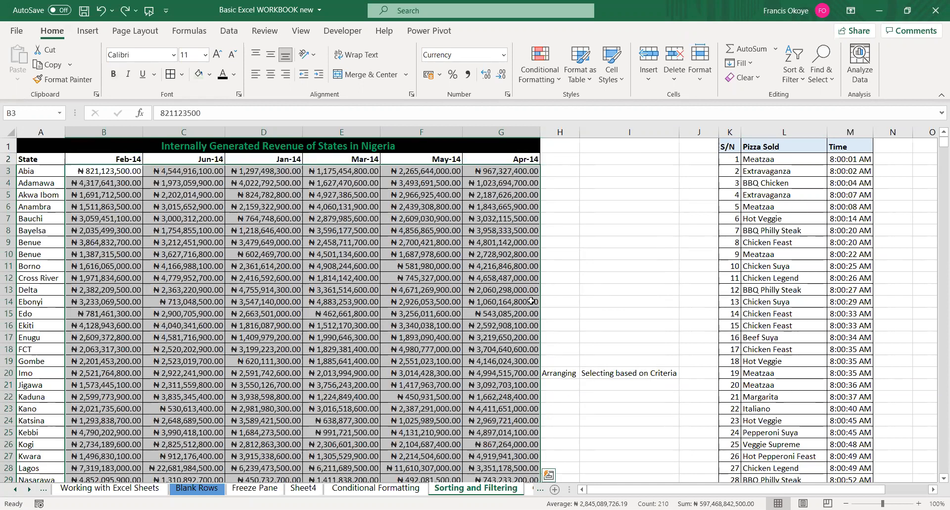
# Reselect the monthly revenue columns with their headers, B2:G37, excluding the State column
pyautogui.click(121, 158)
pyautogui.hotkey('ctrl', 'shift', 'Right')
pyautogui.hotkey('ctrl', 'shift', 'Down')
pyautogui.press('Up')
pyautogui.press('Down')
pyautogui.hotkey('ctrl', 'shift', 'Right')
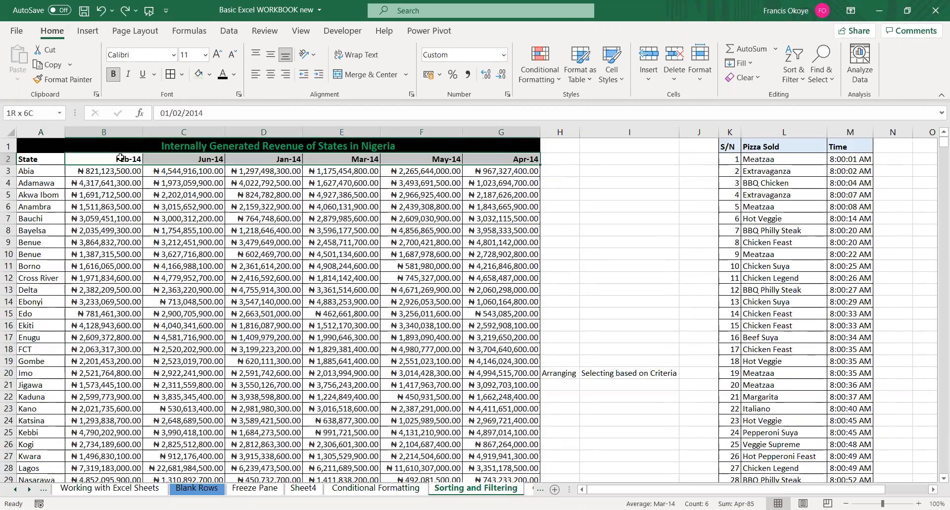
pyautogui.hotkey('ctrl', 'shift', 'Down')
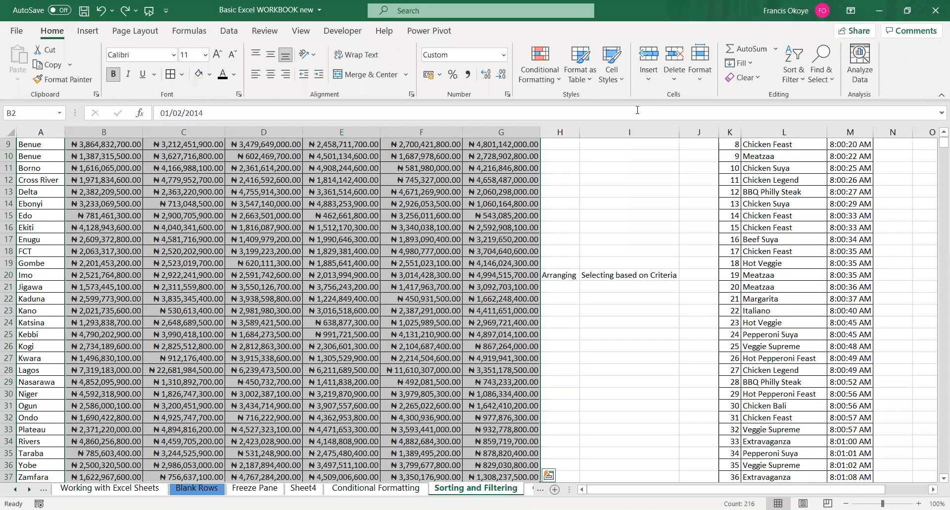
# Start a custom sort of the month columns and set its orientation to left to right
pyautogui.hotkey('alt', 'd', 's')
pyautogui.click(400, 313)
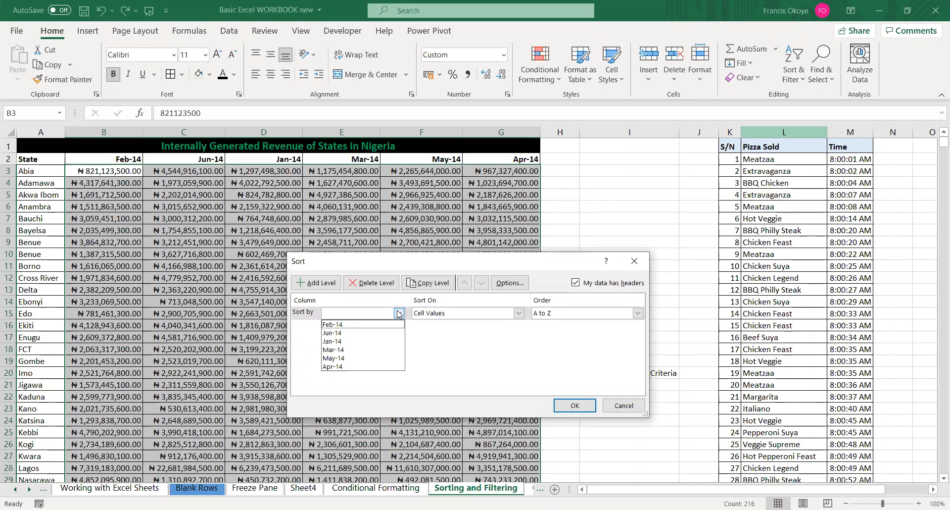
pyautogui.click(399, 314)
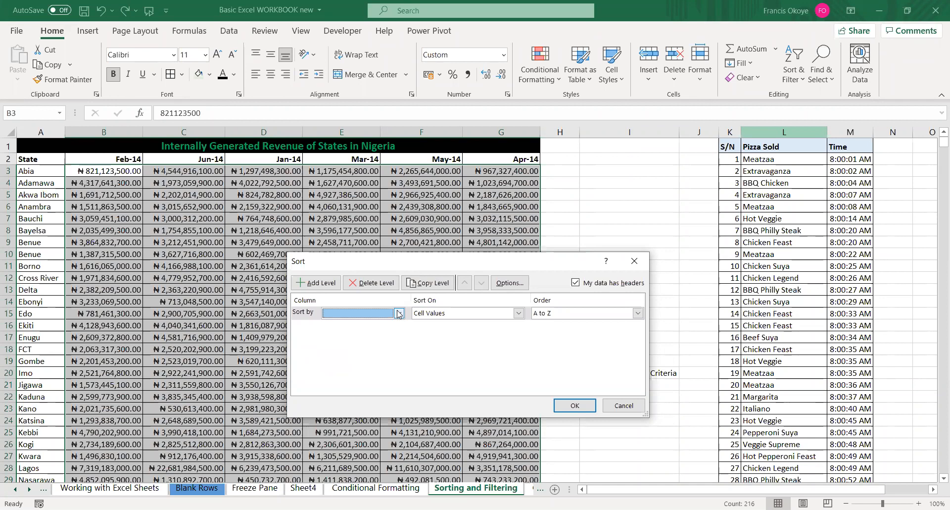
pyautogui.click(511, 284)
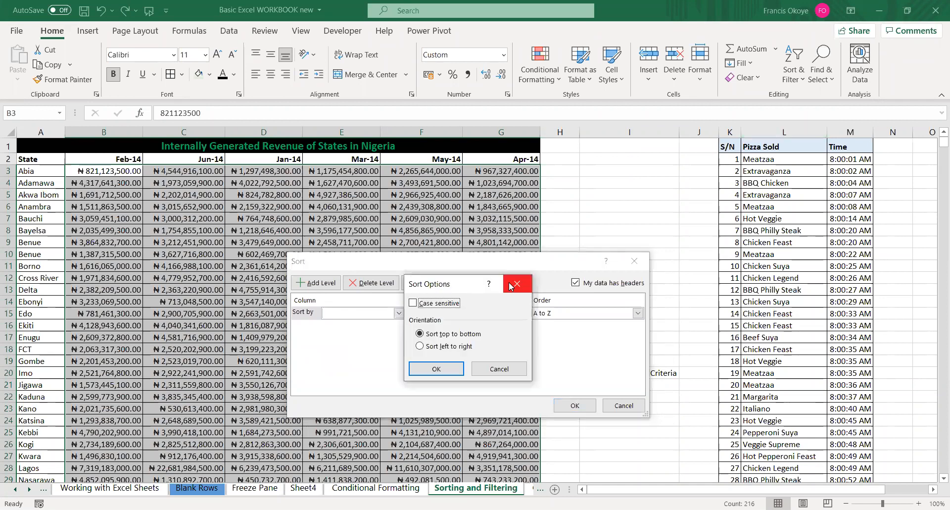
pyautogui.click(420, 346)
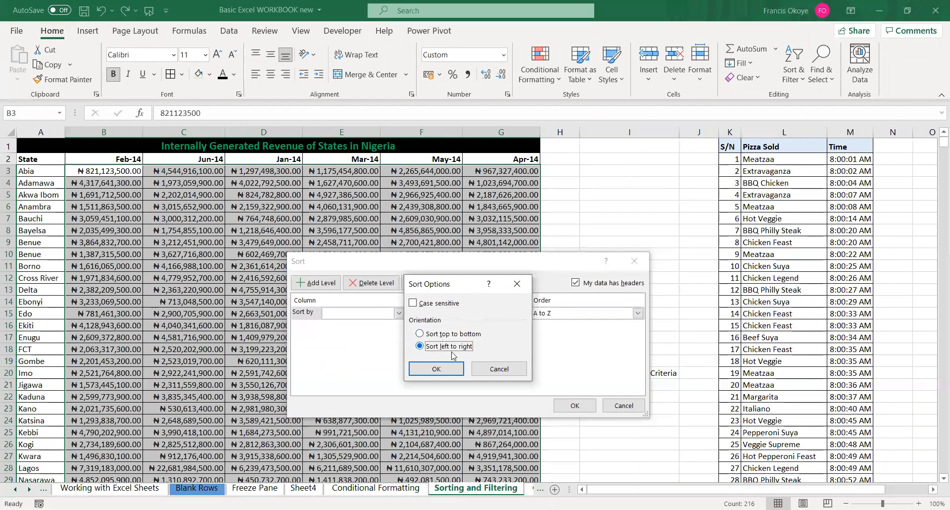
pyautogui.click(449, 373)
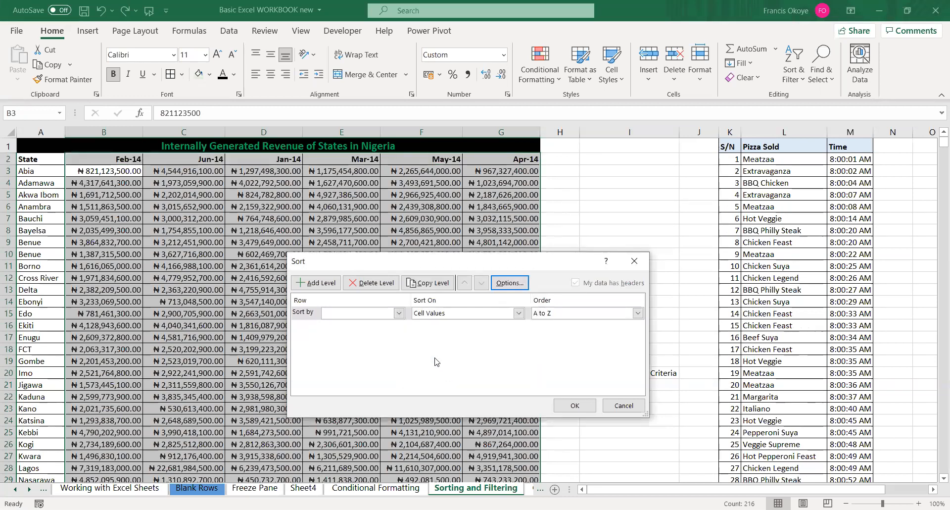
# Try sorting the month columns by Row 2 on cell values, oldest to newest, and undo the sort
pyautogui.click(399, 314)
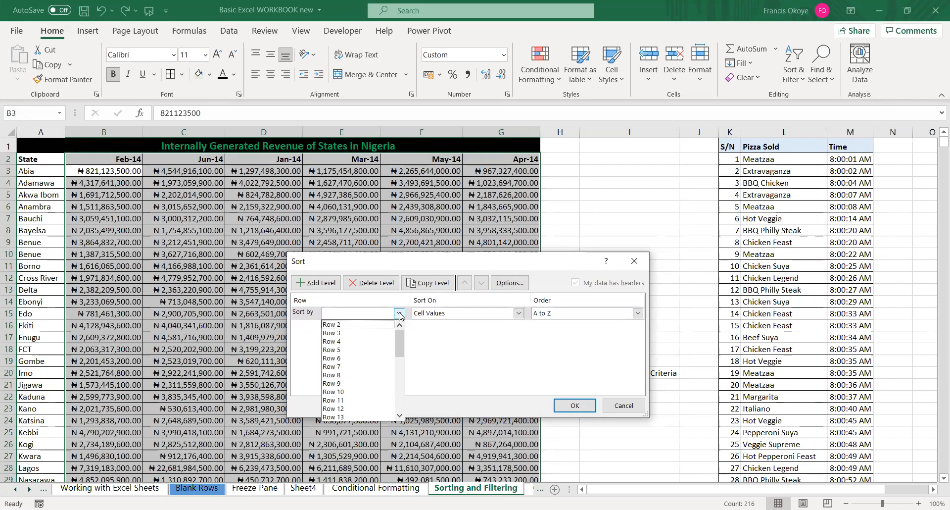
pyautogui.click(365, 325)
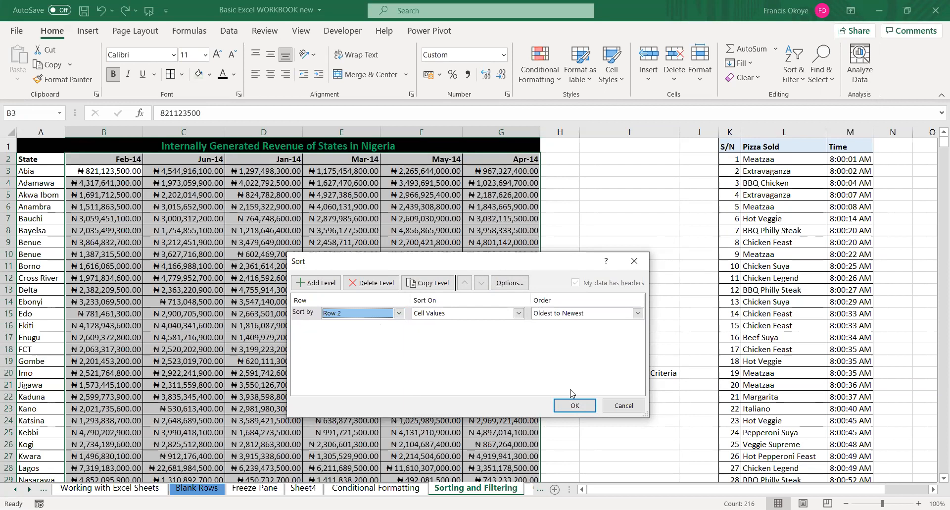
pyautogui.click(567, 405)
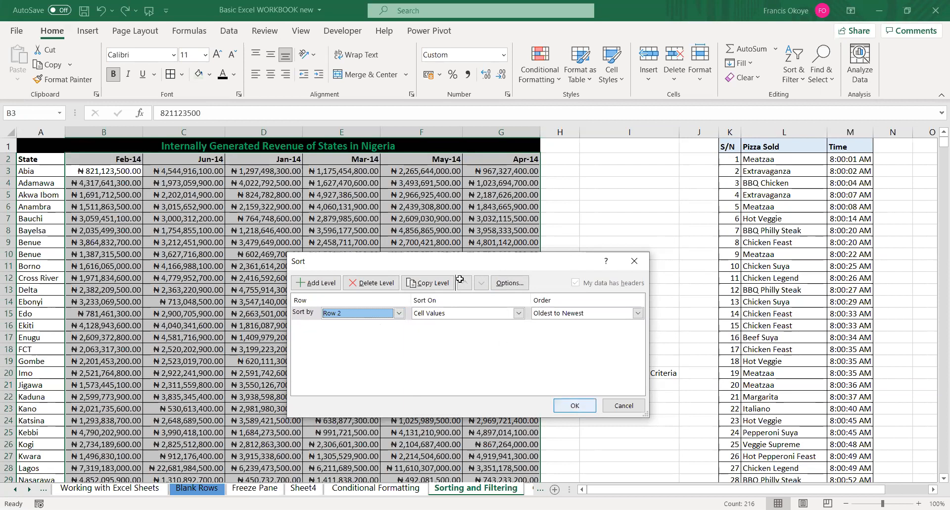
pyautogui.click(460, 277)
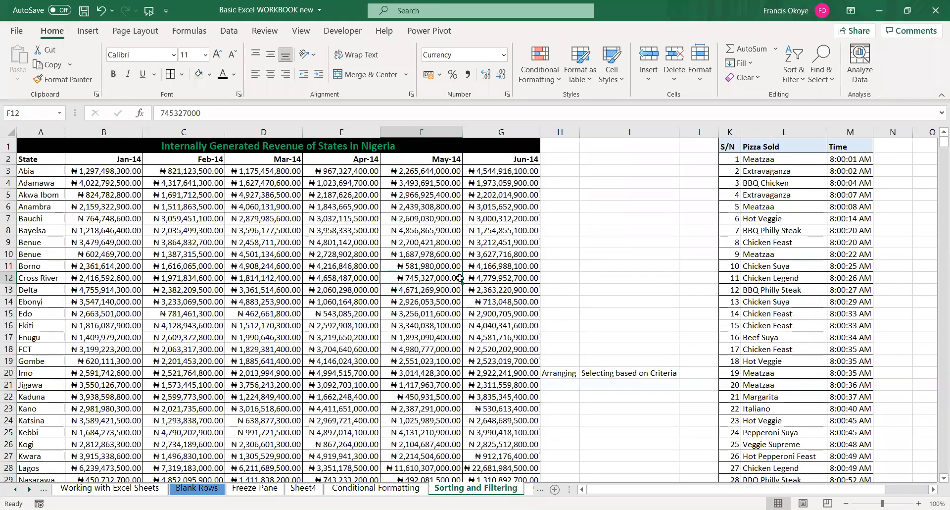
pyautogui.hotkey('ctrl', 'z')
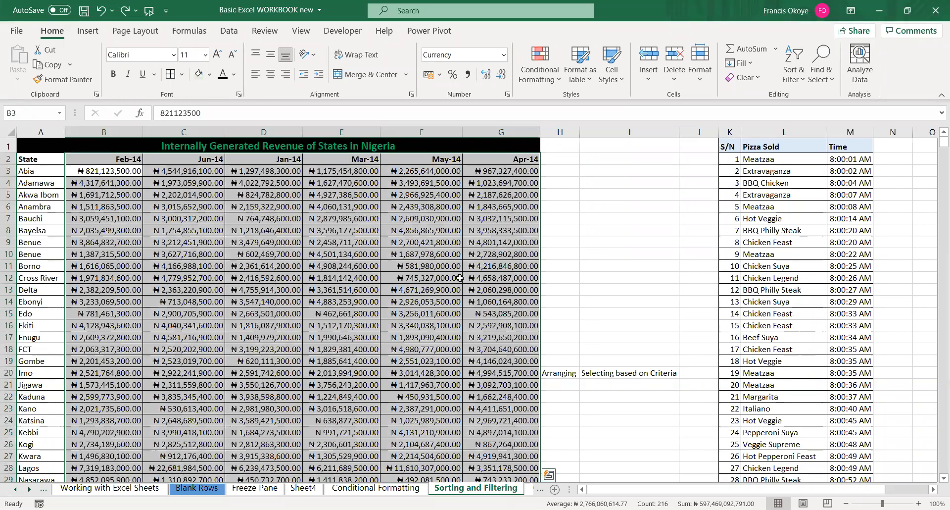
pyautogui.hotkey('ctrl', 'q')
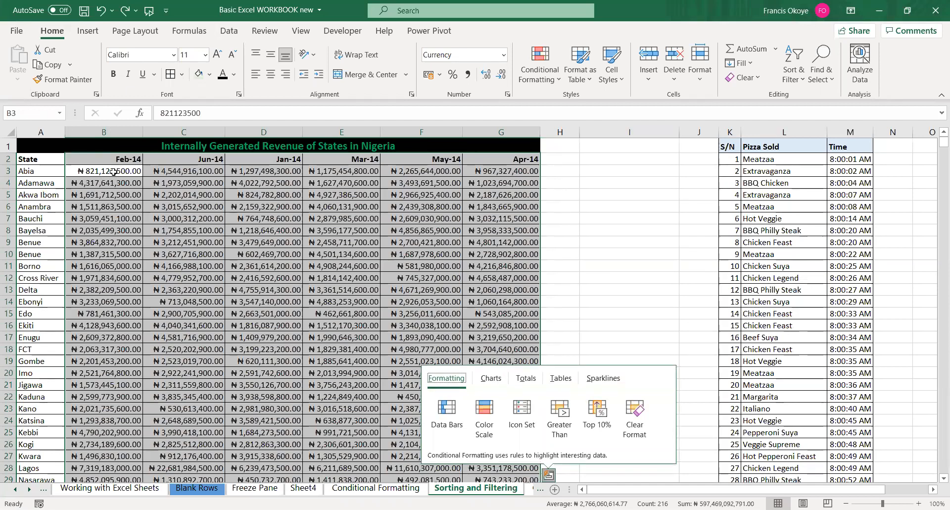
# Select B2:G37 again and set up a custom sort that runs left to right
pyautogui.click(113, 157)
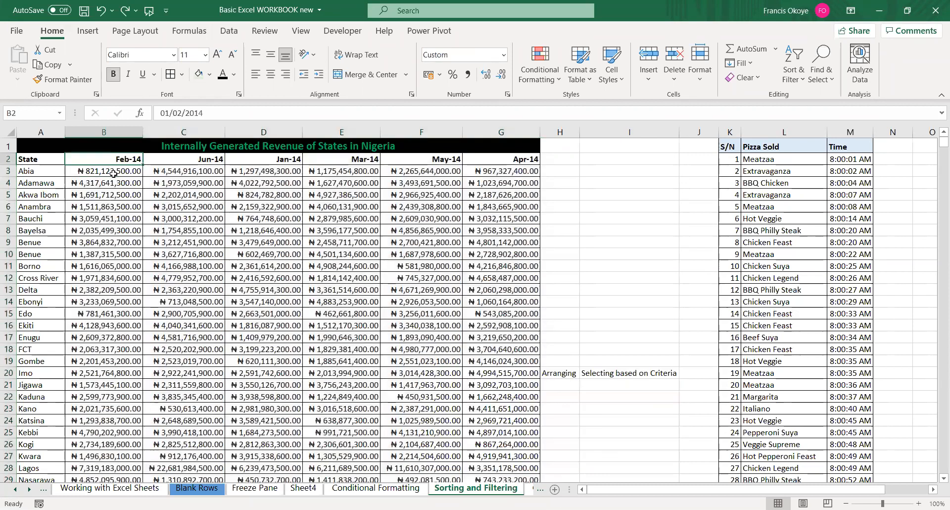
pyautogui.hotkey('ctrl', 'shift', 'Right')
pyautogui.hotkey('ctrl', 'shift', 'Down')
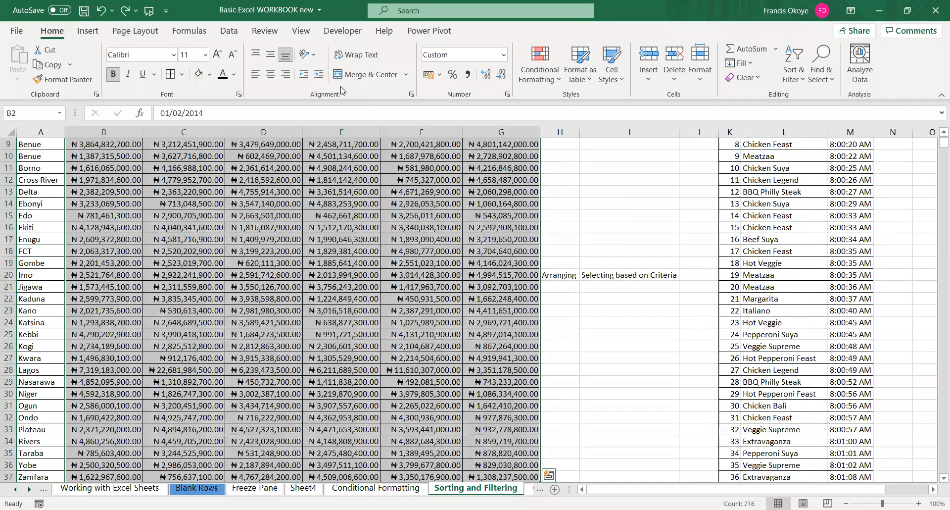
pyautogui.click(794, 69)
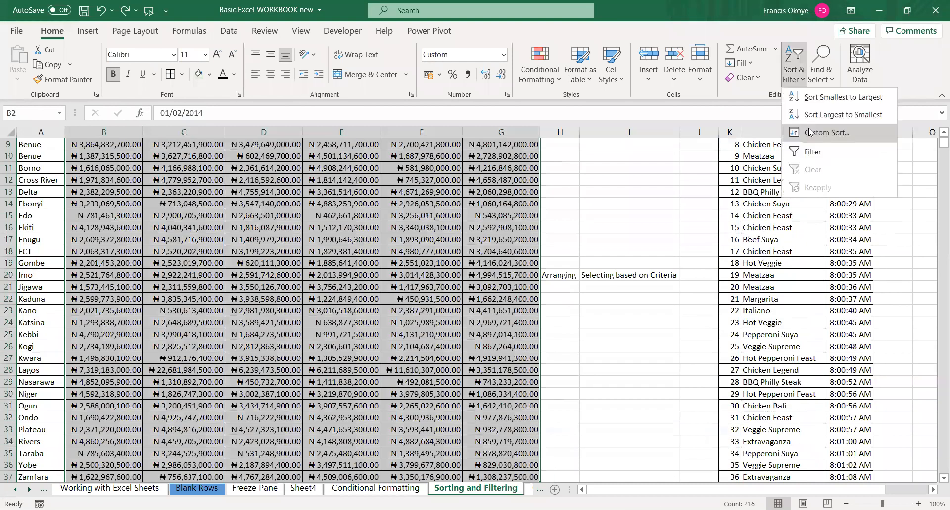
pyautogui.click(810, 133)
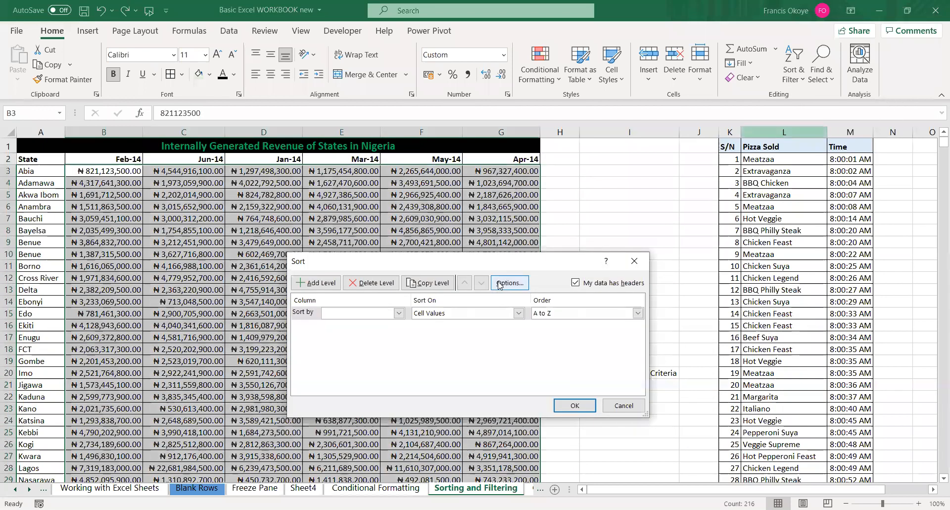
pyautogui.click(501, 284)
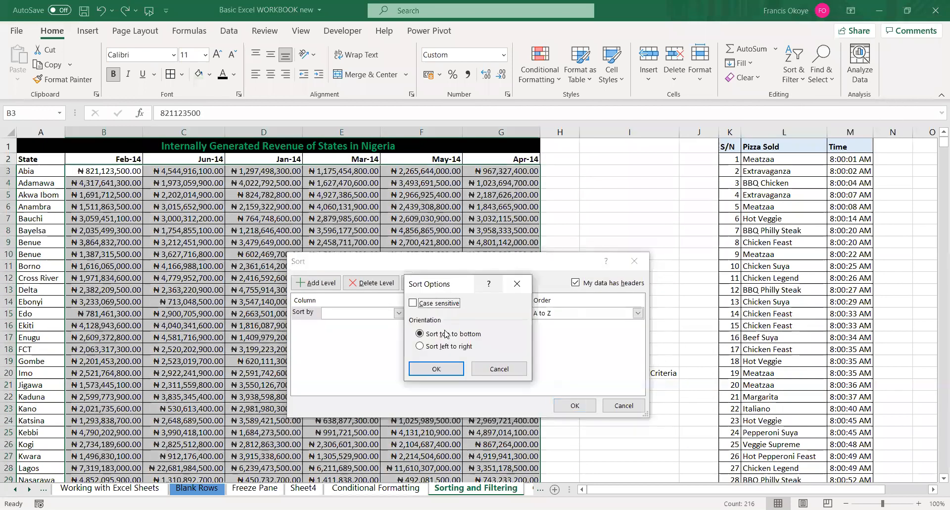
pyautogui.click(420, 346)
pyautogui.click(436, 369)
# Put the months in chronological order by sorting on Row 2, oldest to newest, and undo it
pyautogui.click(398, 312)
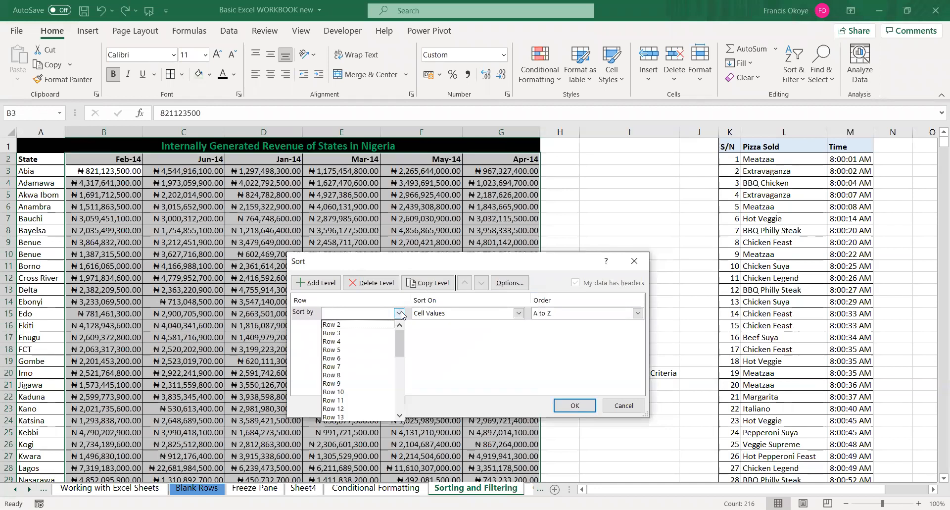
pyautogui.click(379, 326)
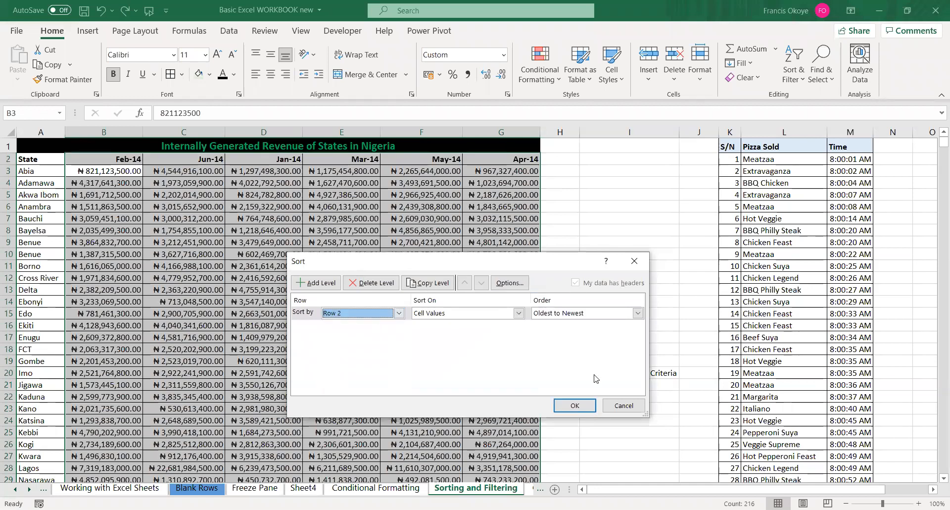
pyautogui.click(573, 409)
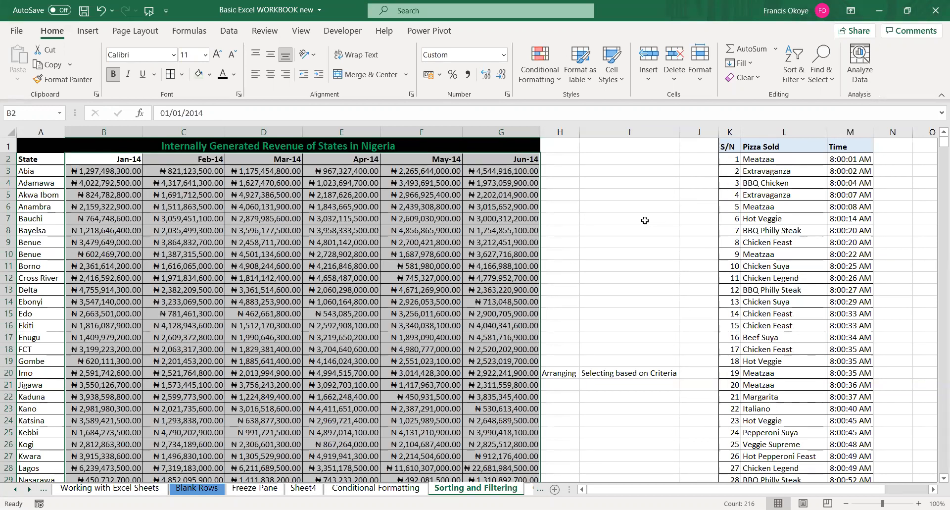
pyautogui.hotkey('ctrl', 'z')
pyautogui.hotkey('ctrl', 'z')
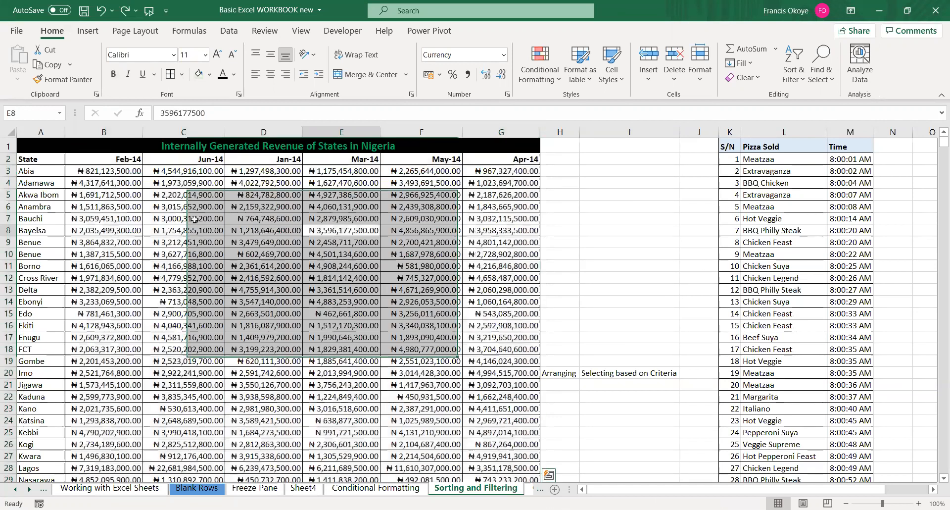
# Select the whole revenue table with headers, including the State column, A2:G37
pyautogui.click(28, 159)
pyautogui.hotkey('ctrl', 'shift', 'Right')
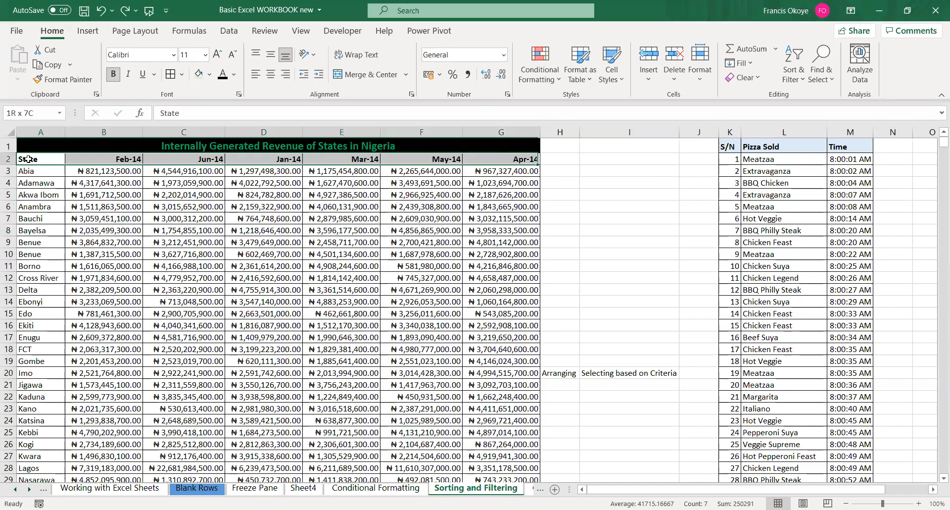
pyautogui.hotkey('ctrl', 'shift', 'Down')
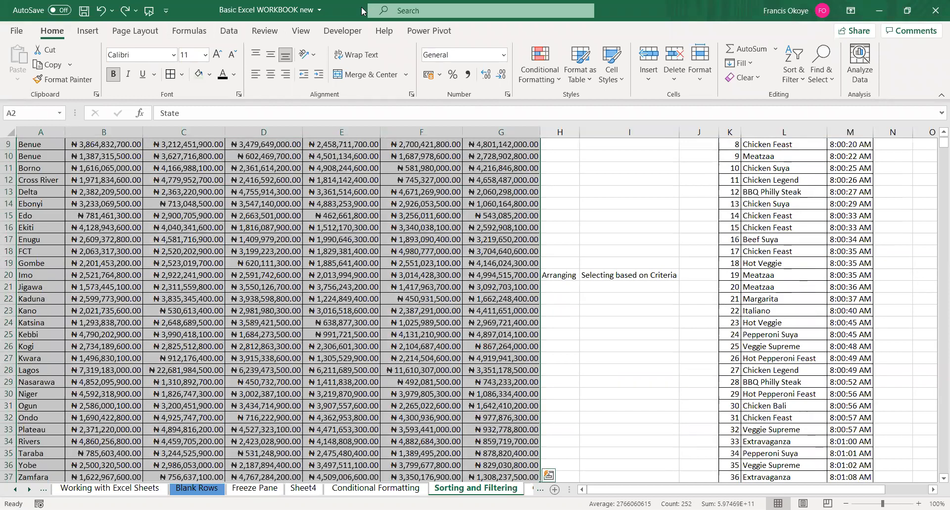
# Custom sort the selected table left to right by Row 2, A to Z, and autofit the width of column A
pyautogui.hotkey('alt', 'h')
pyautogui.press('s')
pyautogui.press('u')
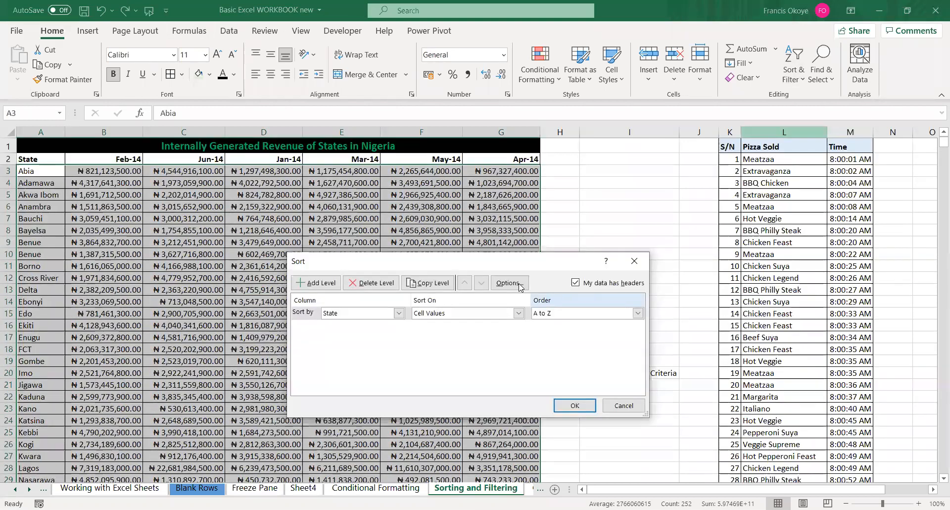
pyautogui.click(520, 287)
pyautogui.click(443, 346)
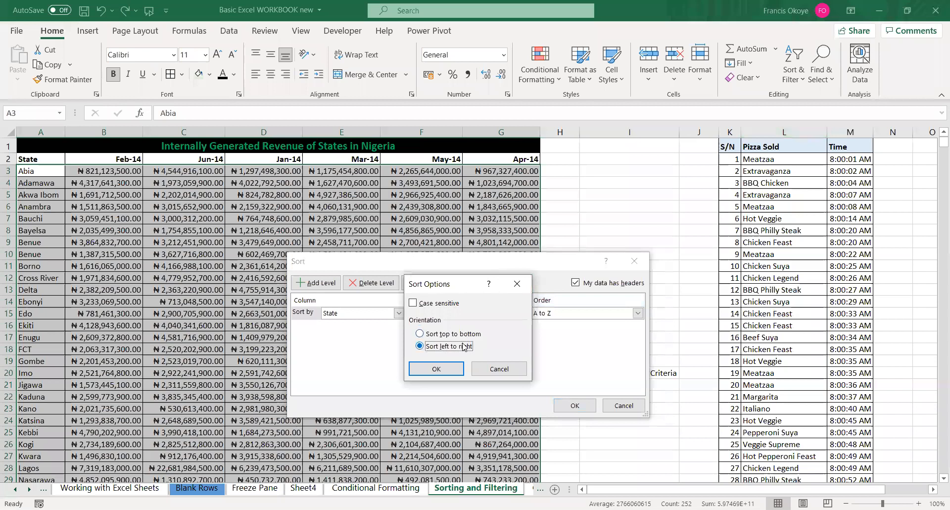
pyautogui.click(448, 370)
pyautogui.click(399, 312)
pyautogui.click(357, 328)
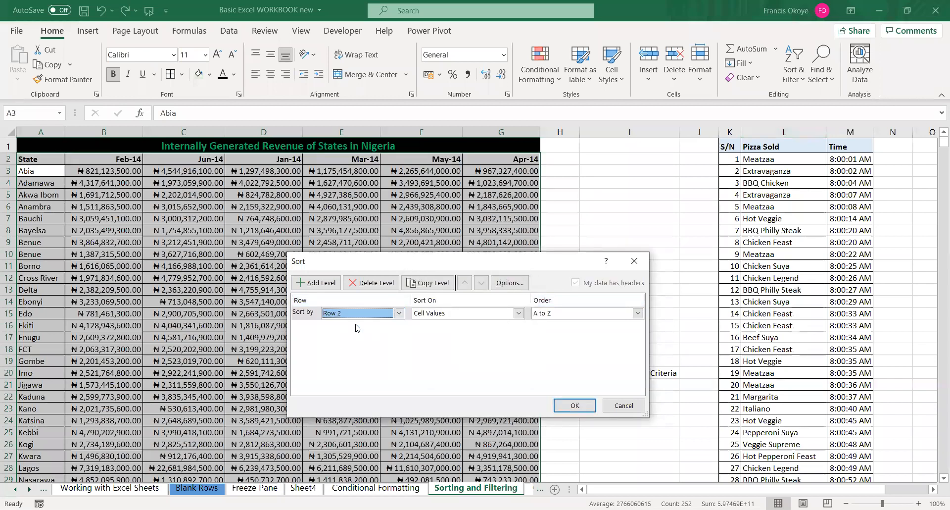
pyautogui.click(575, 404)
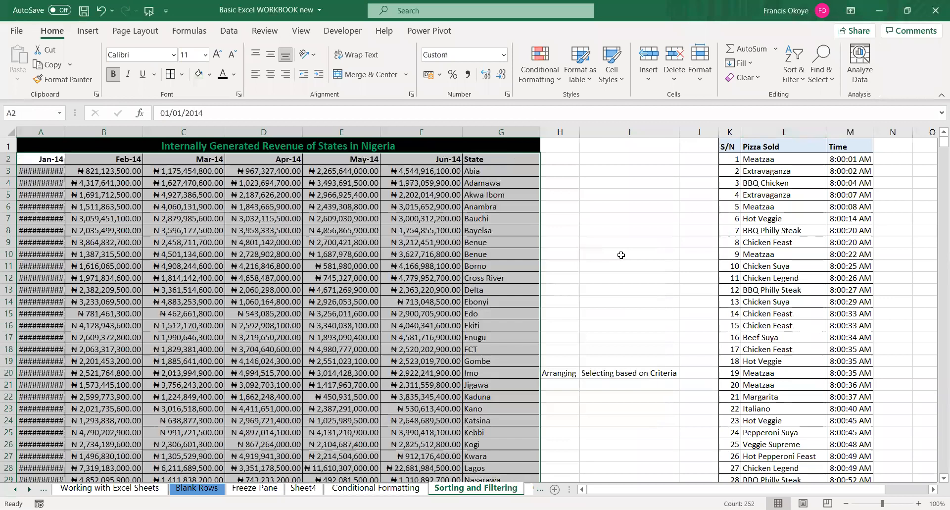
pyautogui.click(621, 255)
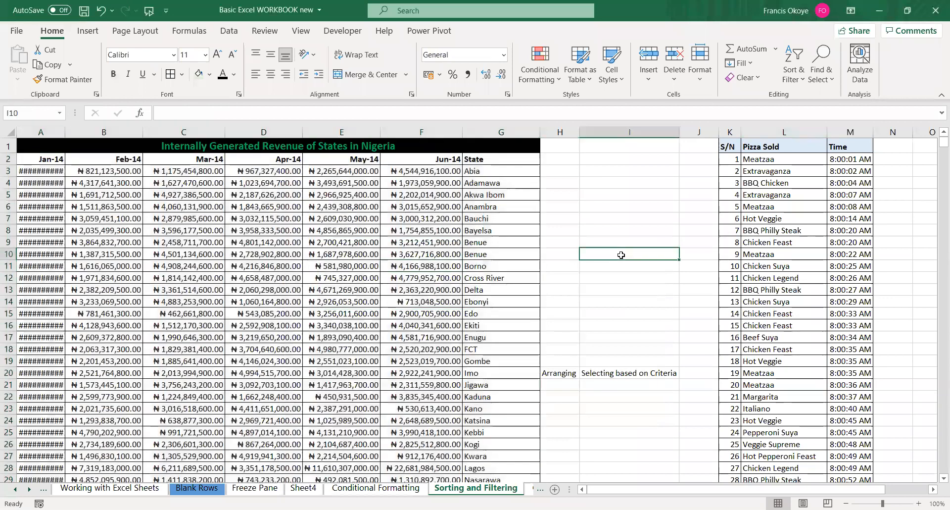
pyautogui.doubleClick(63, 127)
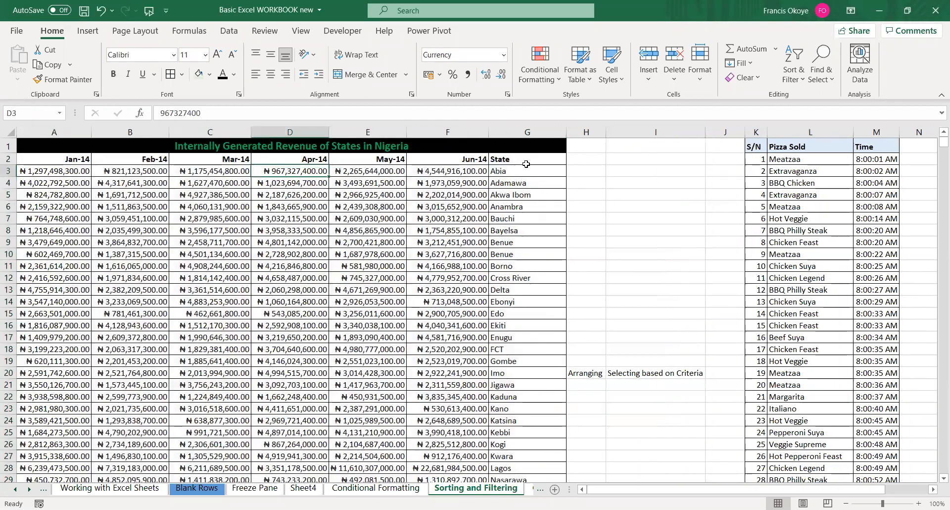
pyautogui.click(526, 161)
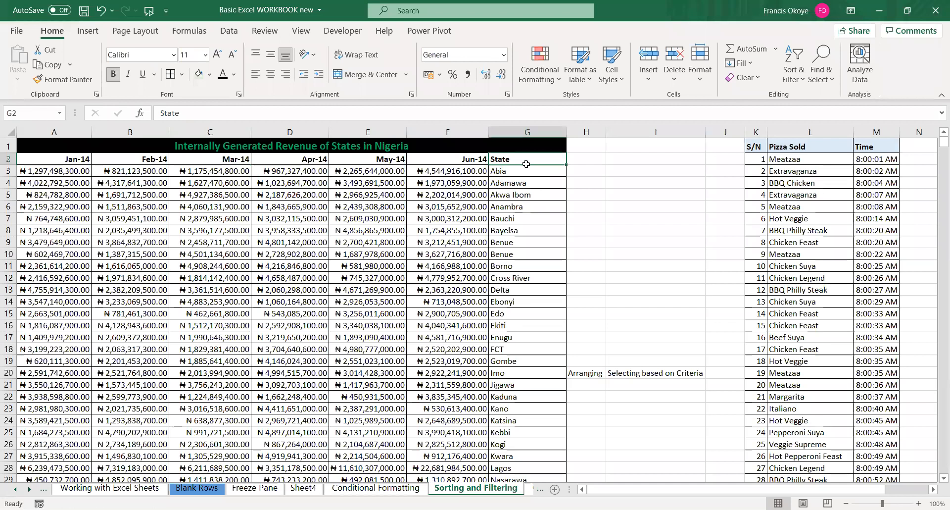
pyautogui.hotkey('ctrl', 'shift', 'Down')
pyautogui.hotkey('ctrl', 'c')
pyautogui.hotkey('ctrl', 'Home')
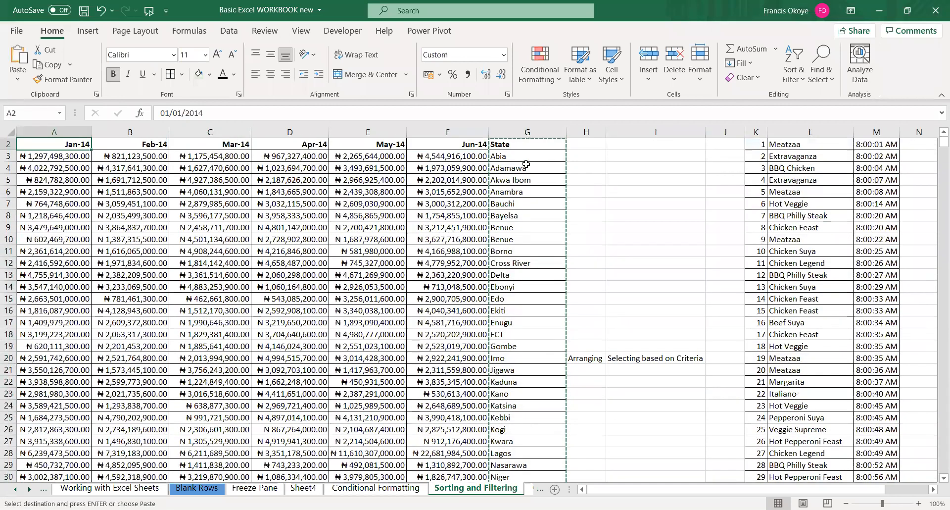
pyautogui.press('Escape')
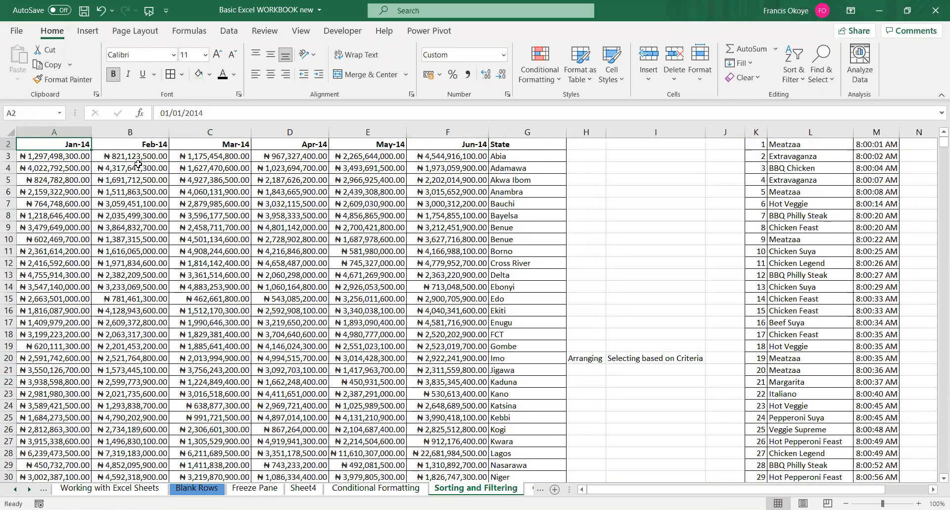
# Insert an empty column before the Jan-14 column
pyautogui.click(78, 129)
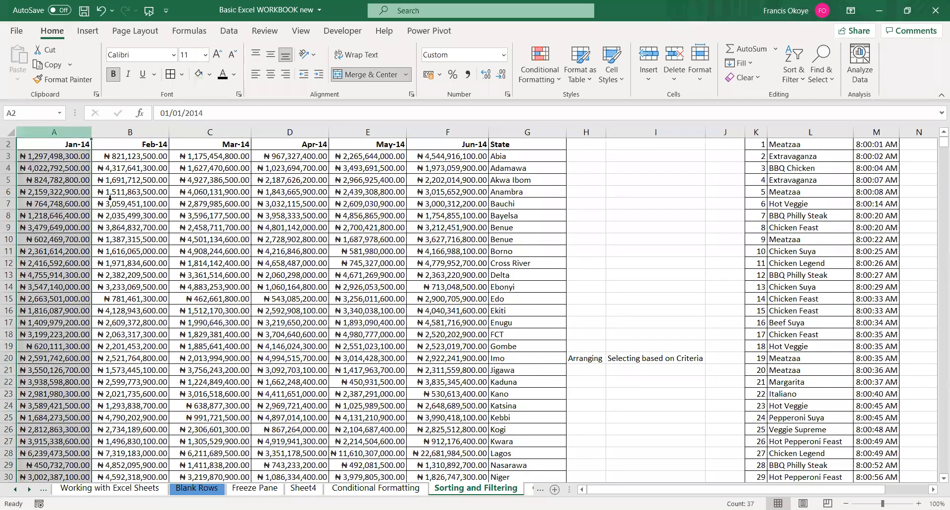
pyautogui.rightClick(77, 131)
pyautogui.click(111, 235)
pyautogui.click(258, 178)
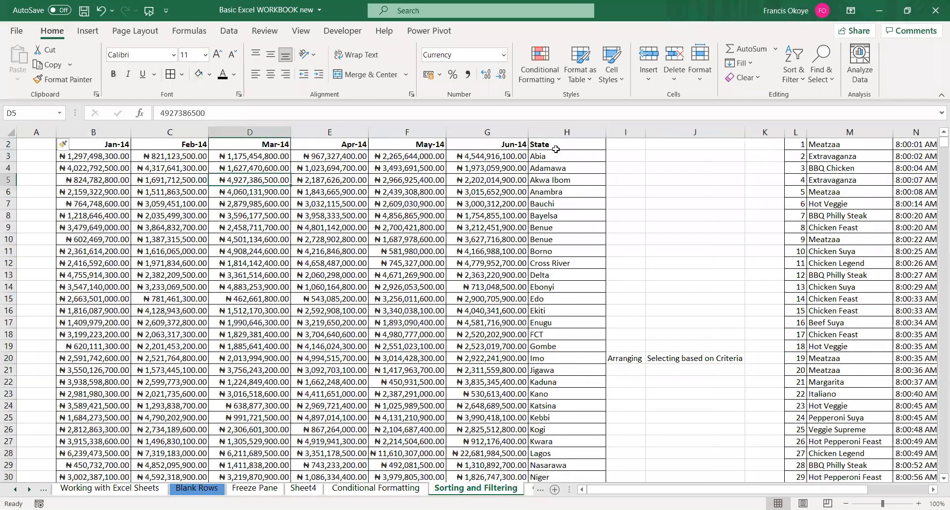
# Move the State column from H2 downward into the empty column A, starting at A2, and autofit the width of column A
pyautogui.click(556, 149)
pyautogui.hotkey('ctrl', 'shift', 'Down')
pyautogui.hotkey('ctrl', 'x')
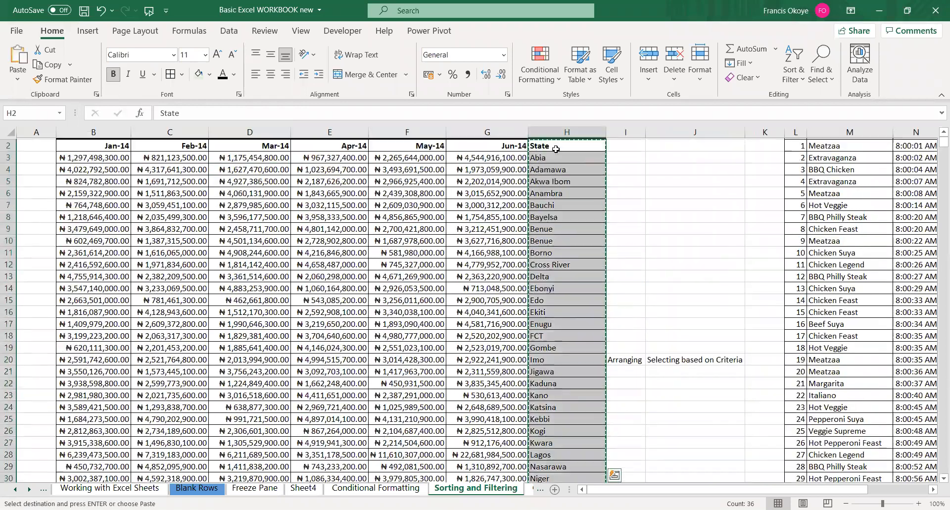
pyautogui.press('Left')
pyautogui.press('Left')
pyautogui.press('Left')
pyautogui.press('Left')
pyautogui.press('Left')
pyautogui.press('Left')
pyautogui.press('Left')
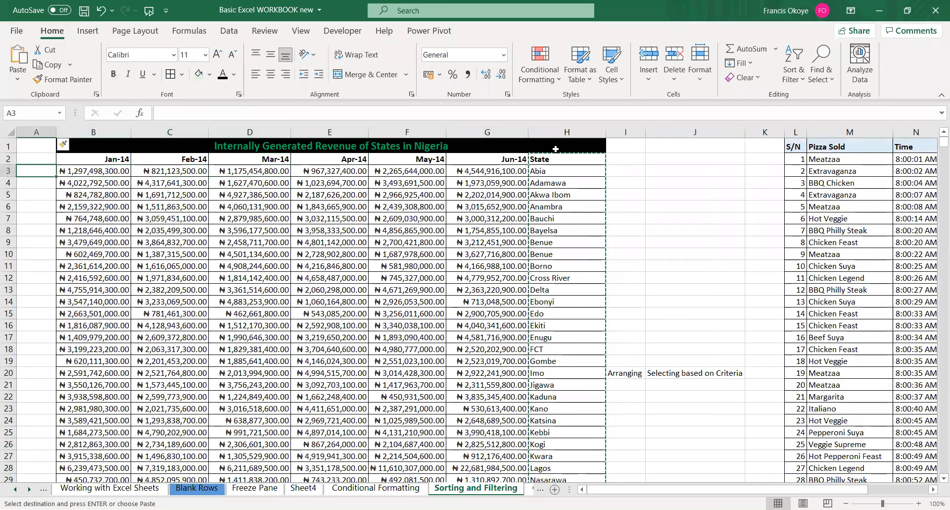
pyautogui.hotkey('ctrl', 'v')
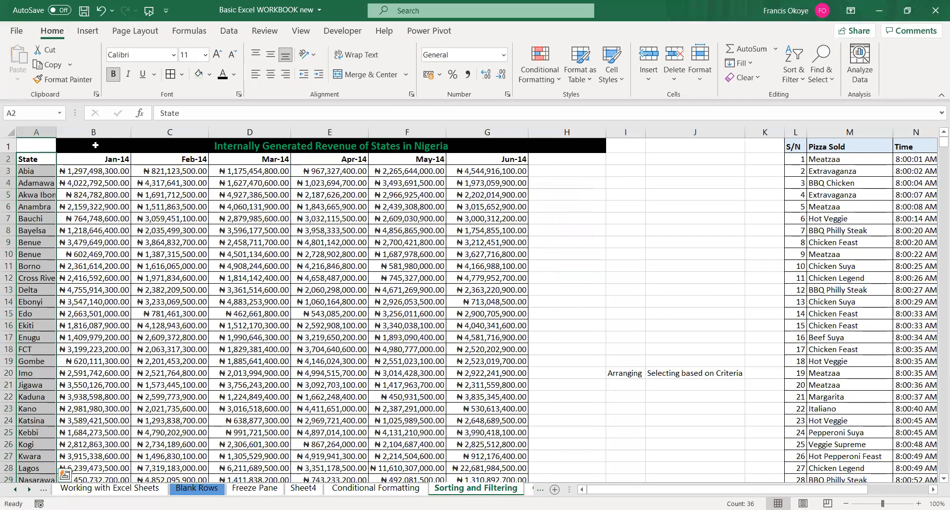
pyautogui.doubleClick(58, 130)
pyautogui.press('Down')
pyautogui.press('Down')
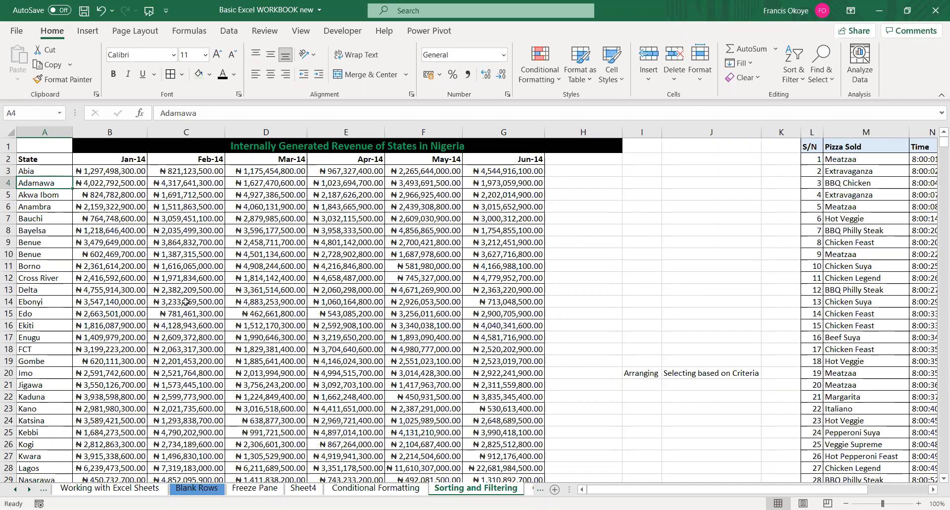
# Examine the S/N, Pizza Sold and Time columns of the pizza sales table, including its headers and last row
pyautogui.click(855, 208)
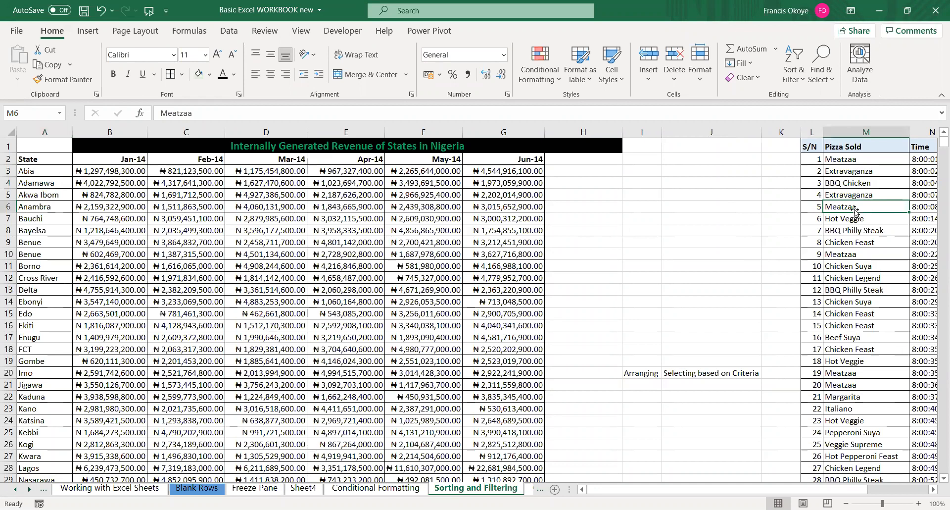
pyautogui.press('Right')
pyautogui.hotkey('ctrl', 'Down')
pyautogui.hotkey('ctrl', 'Up')
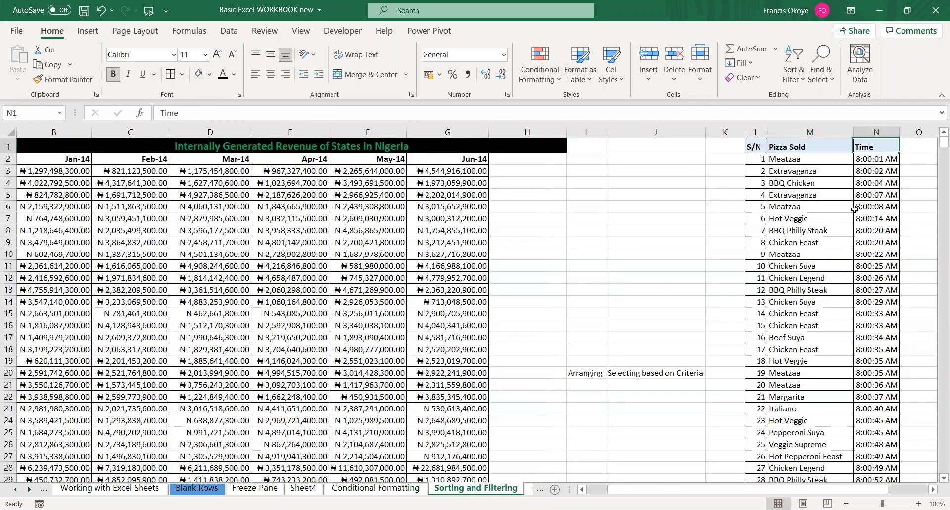
pyautogui.press('Right')
pyautogui.press('Left')
pyautogui.press('Left')
pyautogui.press('Left')
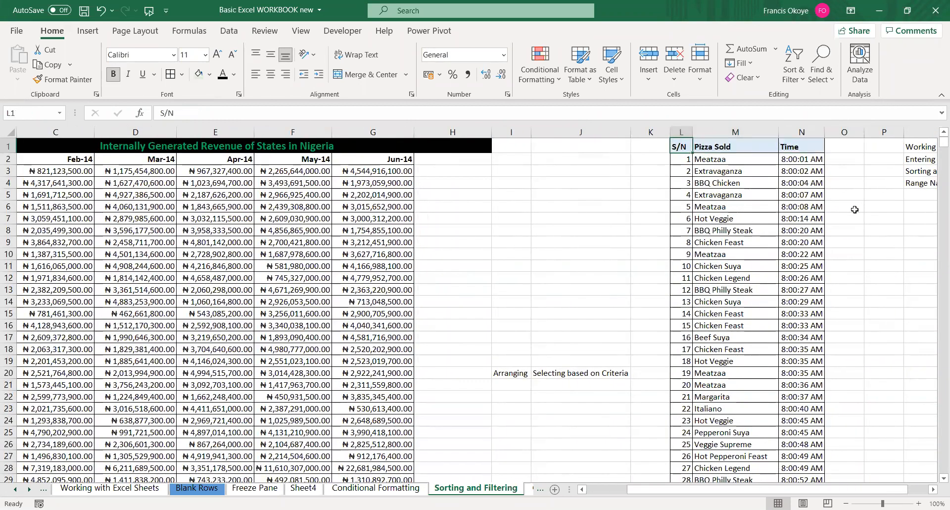
pyautogui.press('Right')
pyautogui.press('Right')
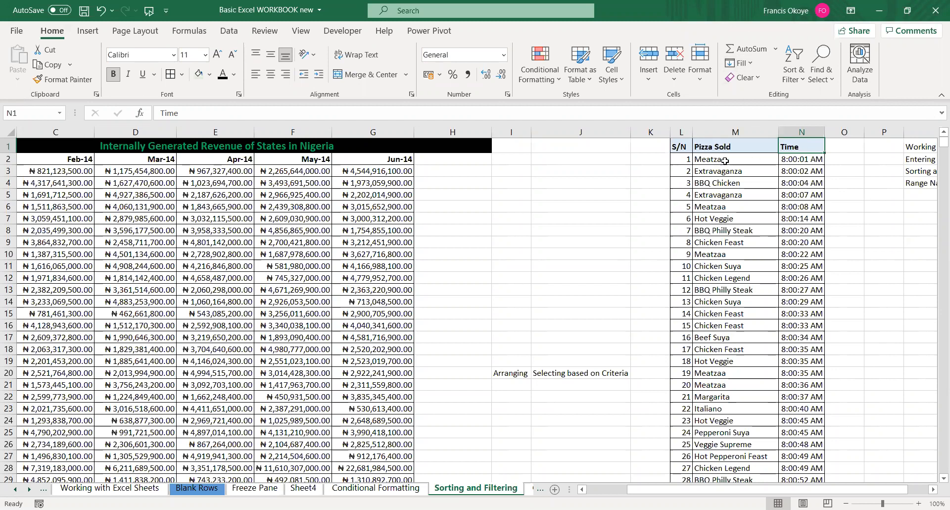
pyautogui.click(711, 159)
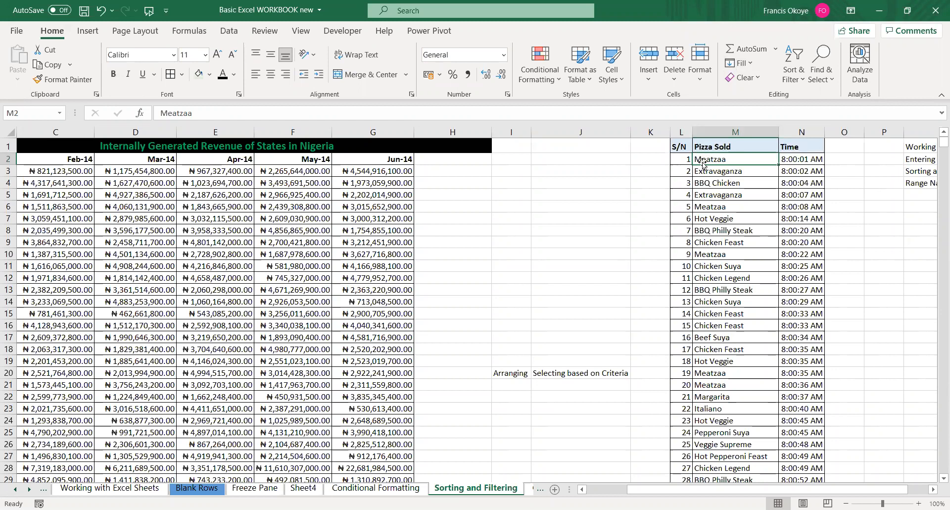
pyautogui.press('Left')
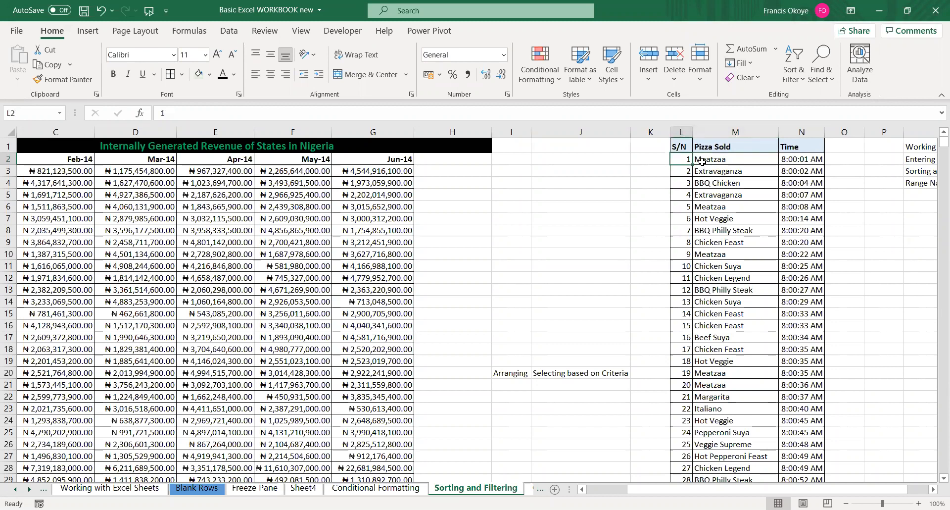
pyautogui.press('Right')
pyautogui.press('Left')
pyautogui.press('Right')
pyautogui.press('Left')
pyautogui.press('Up')
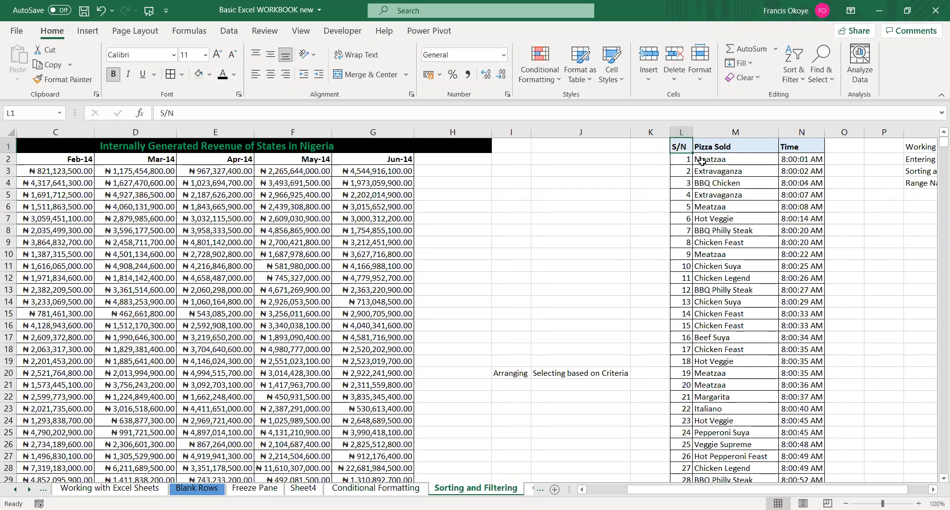
# Select the pizza sales records below the headers, L2:N5001, to check how many entries there are
pyautogui.hotkey('ctrl', 'shift', 'Right')
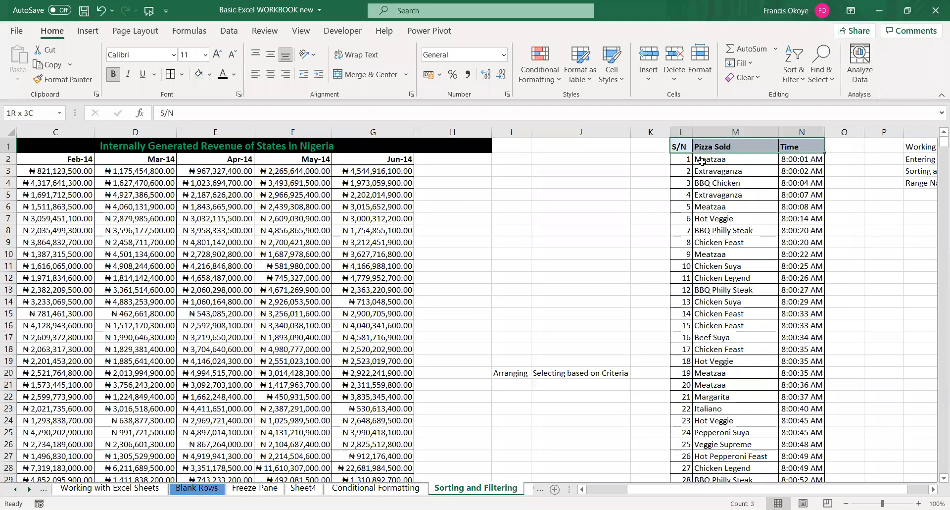
pyautogui.hotkey('ctrl', 'shift', 'Down')
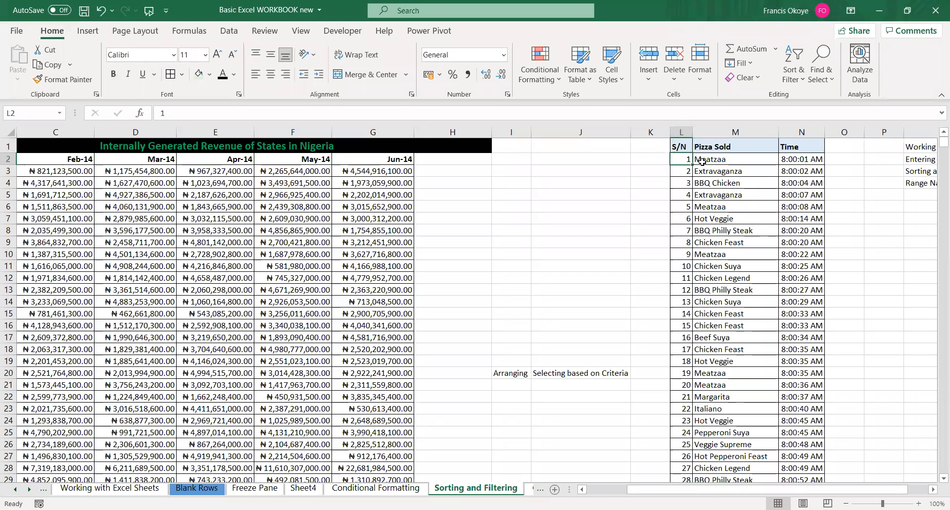
pyautogui.hotkey('ctrl', 'shift', 'Right')
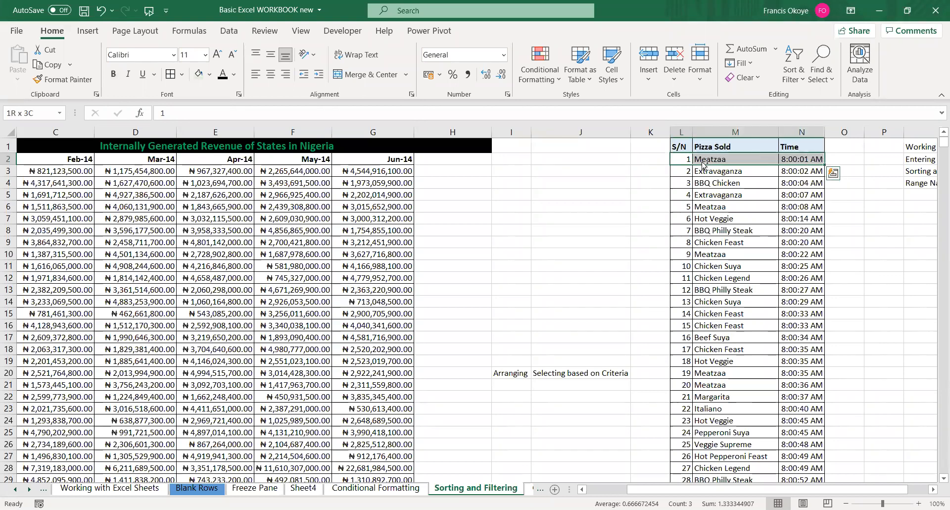
pyautogui.hotkey('ctrl', 'shift', 'Down')
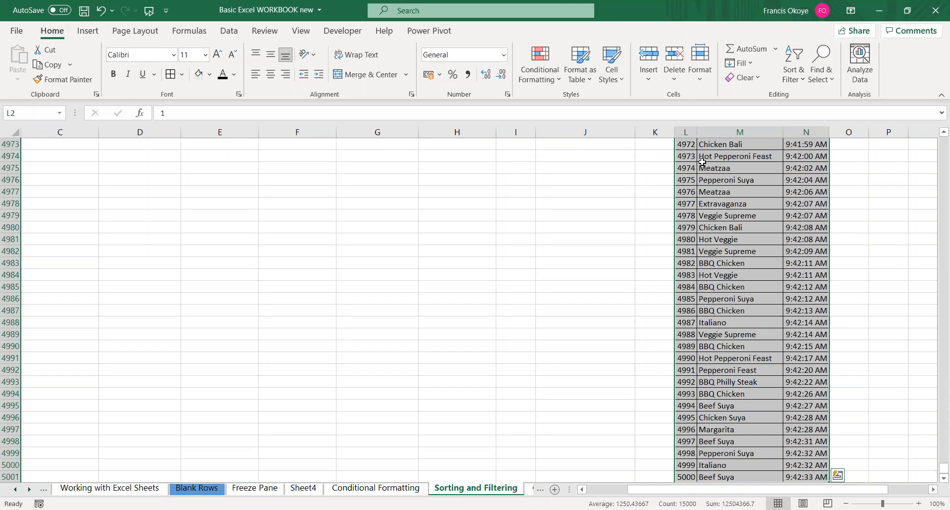
pyautogui.press('Up')
pyautogui.press('Down')
pyautogui.press('Right')
pyautogui.press('Up')
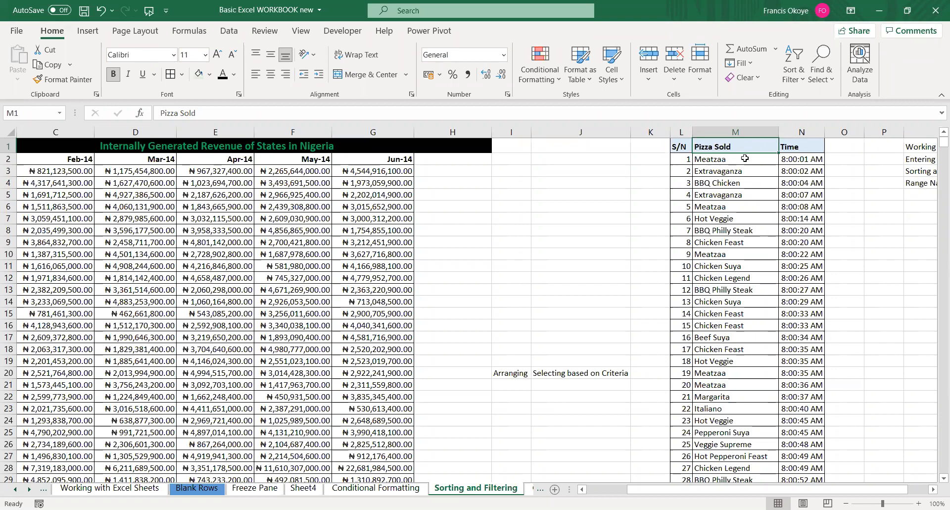
# Read down the Pizza Sold column to examine which pizza types occur and repeat, and return to its header
pyautogui.click(725, 183)
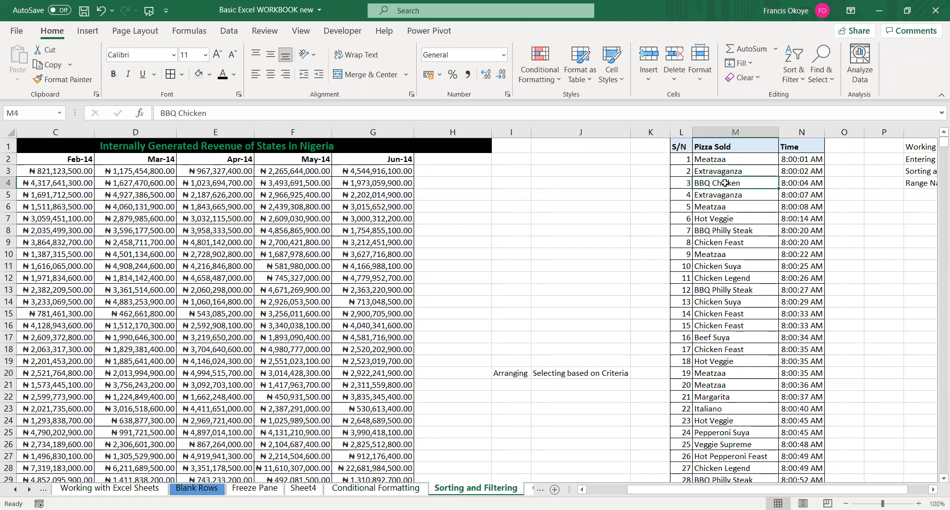
pyautogui.press('Left')
pyautogui.press('Right')
pyautogui.press('Down')
pyautogui.press('Down')
pyautogui.press('Down')
pyautogui.press('Down')
pyautogui.press('Down')
pyautogui.press('Down')
pyautogui.press('Down')
pyautogui.press('Down')
pyautogui.press('Down')
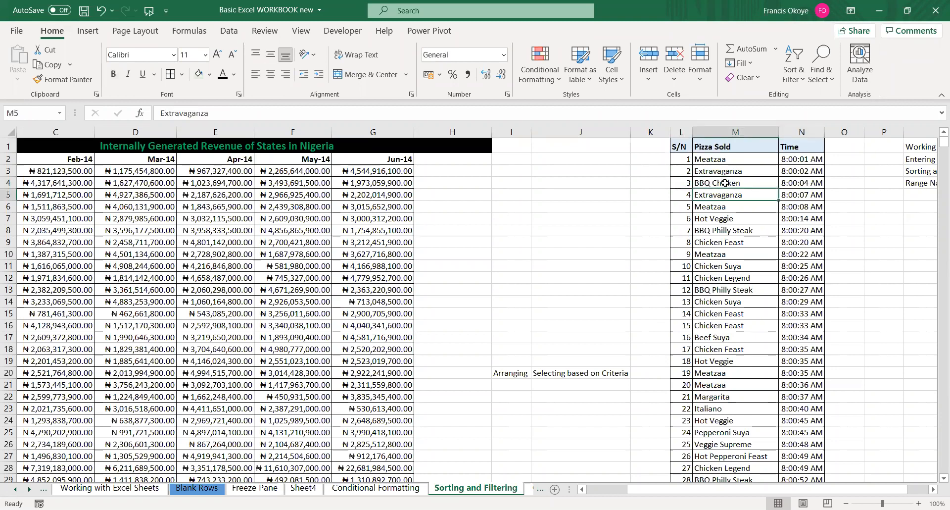
pyautogui.press('Down')
pyautogui.press('Down')
pyautogui.press('Down')
pyautogui.press('Down')
pyautogui.press('Down')
pyautogui.press('Down')
pyautogui.press('Down')
pyautogui.press('Down')
pyautogui.press('Down')
pyautogui.press('Down')
pyautogui.press('Down')
pyautogui.press('Down')
pyautogui.press('Down')
pyautogui.press('Down')
pyautogui.press('Down')
pyautogui.press('Down')
pyautogui.press('Down')
pyautogui.press('Down')
pyautogui.press('Down')
pyautogui.press('Down')
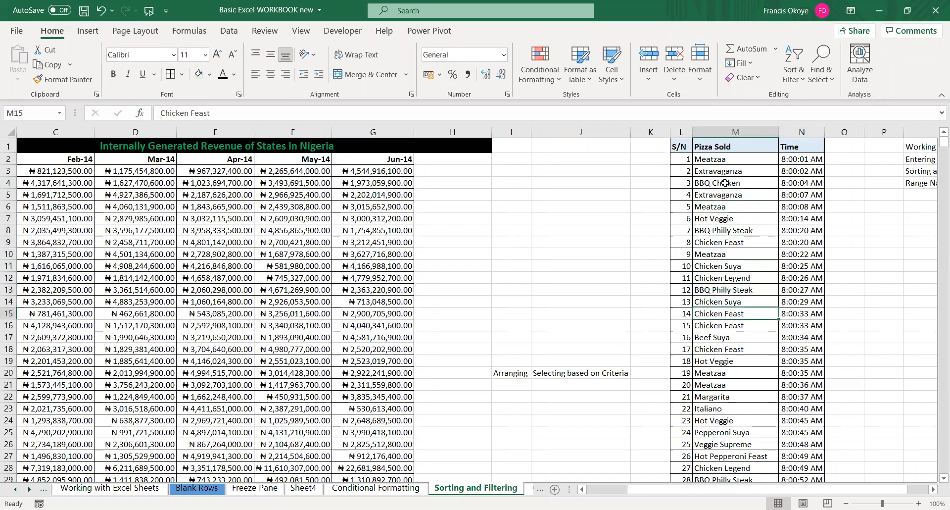
pyautogui.press('Up')
pyautogui.press('Up')
pyautogui.press('Up')
pyautogui.press('Up')
pyautogui.press('Down')
pyautogui.press('Down')
pyautogui.press('Down')
pyautogui.press('Down')
pyautogui.press('Down')
pyautogui.press('Down')
pyautogui.press('Down')
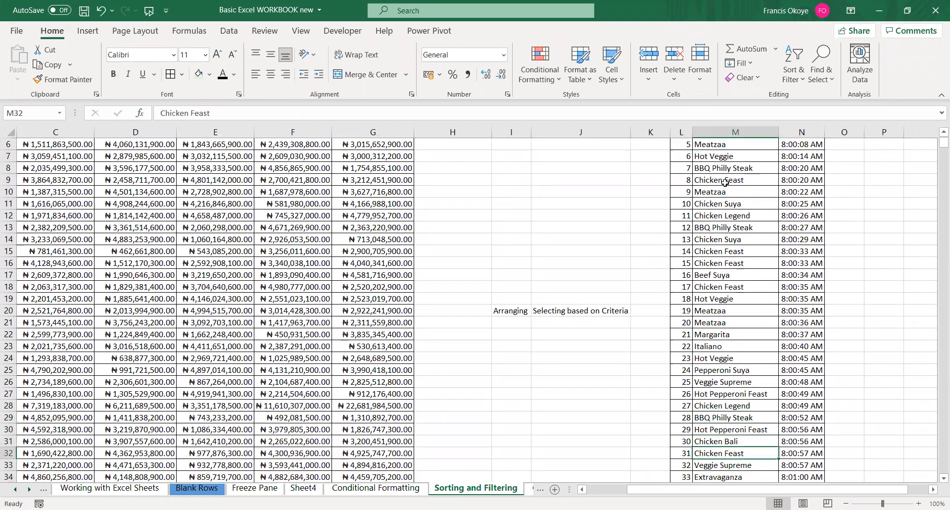
pyautogui.press('Down')
pyautogui.press('Down')
pyautogui.press('Down')
pyautogui.press('Down')
pyautogui.press('Down')
pyautogui.press('Down')
pyautogui.press('Down')
pyautogui.press('Down')
pyautogui.press('Down')
pyautogui.press('Down')
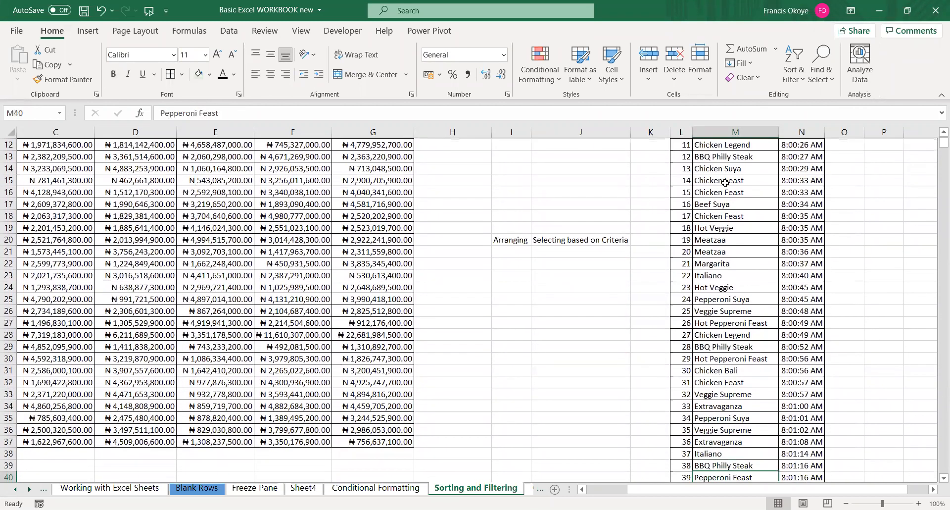
pyautogui.press('Down')
pyautogui.press('Down')
pyautogui.press('Down')
pyautogui.press('Down')
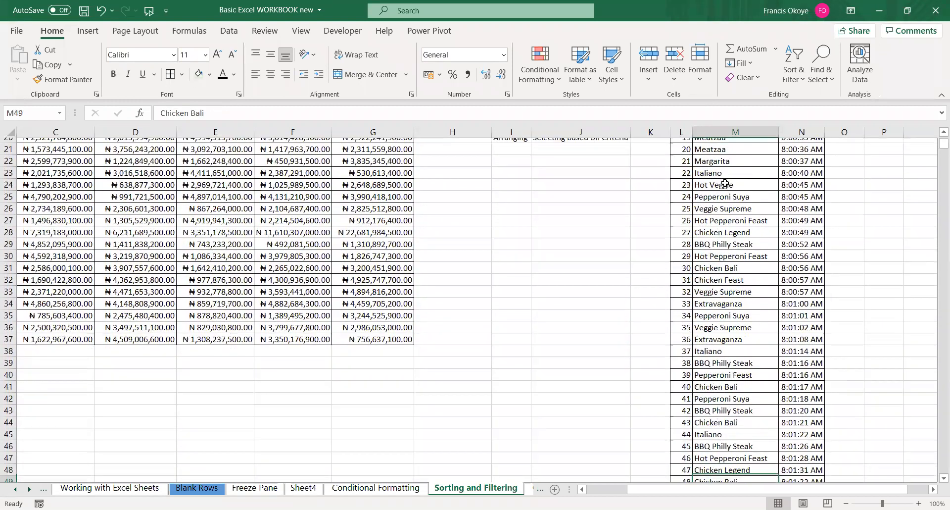
pyautogui.press('Down')
pyautogui.press('Down')
pyautogui.press('Down')
pyautogui.press('Down')
pyautogui.press('Down')
pyautogui.press('Down')
pyautogui.press('Down')
pyautogui.press('Down')
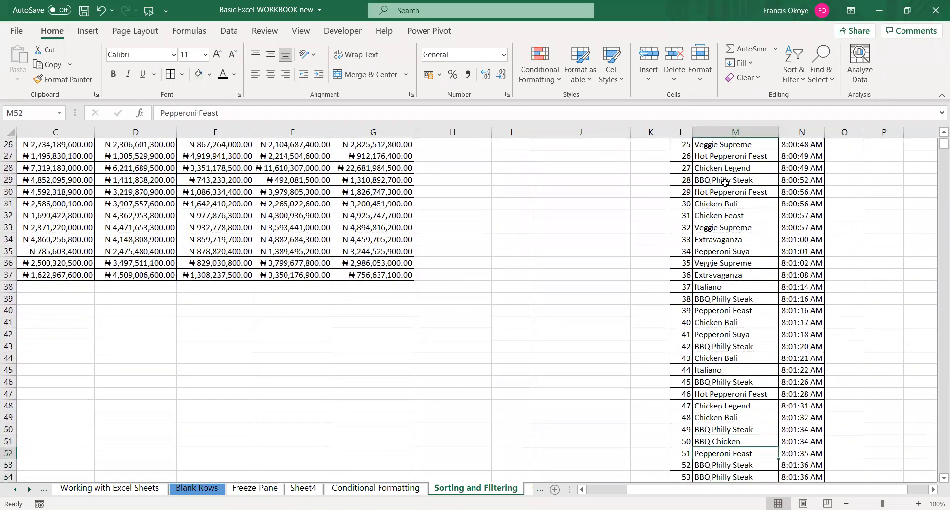
pyautogui.press('Down')
pyautogui.press('Down')
pyautogui.press('Down')
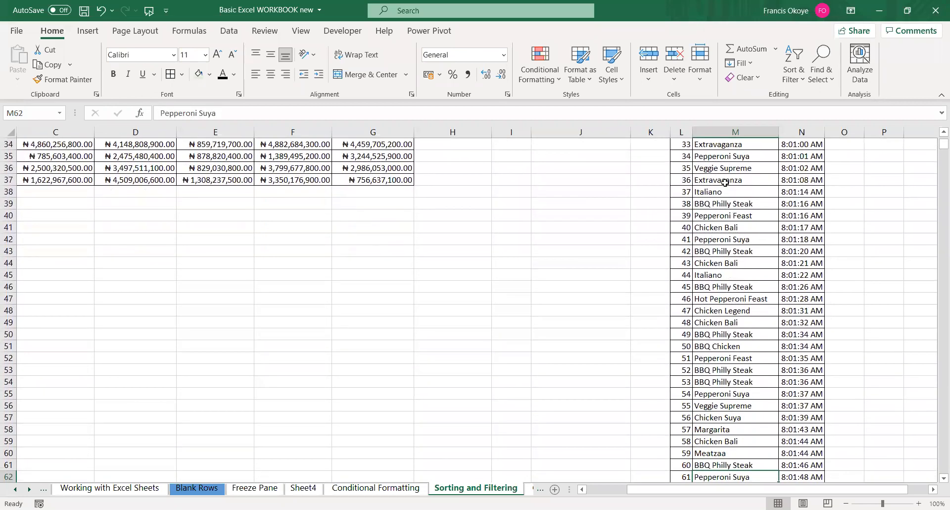
pyautogui.hotkey('ctrl', 'Up')
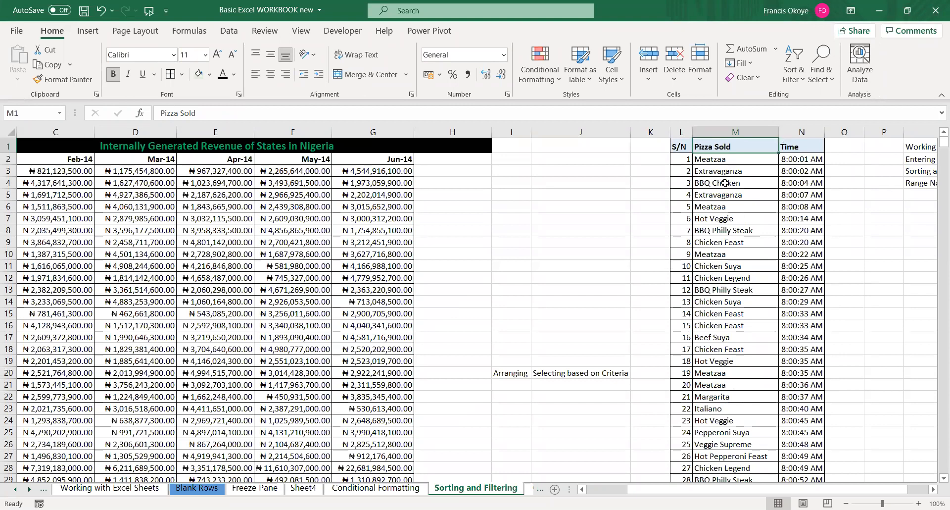
# Apply a filter to the whole pizza sales table including its headers, L1:N5001
pyautogui.click(676, 148)
pyautogui.hotkey('ctrl', 'shift', 'Right')
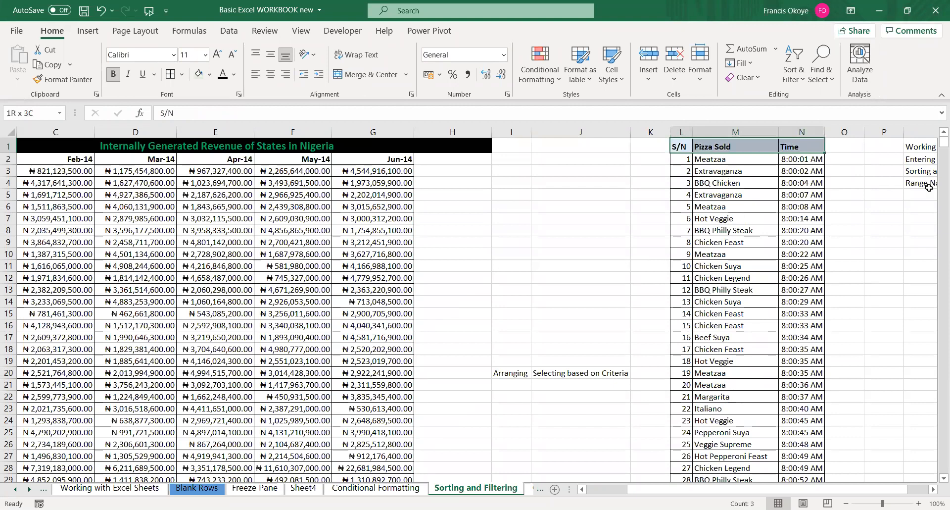
pyautogui.hotkey('ctrl', 'shift', 'Down')
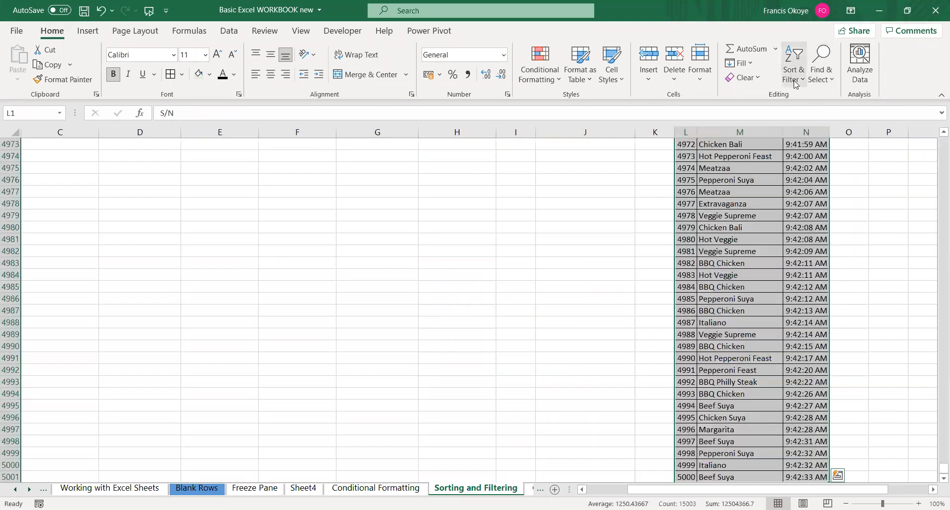
pyautogui.click(795, 85)
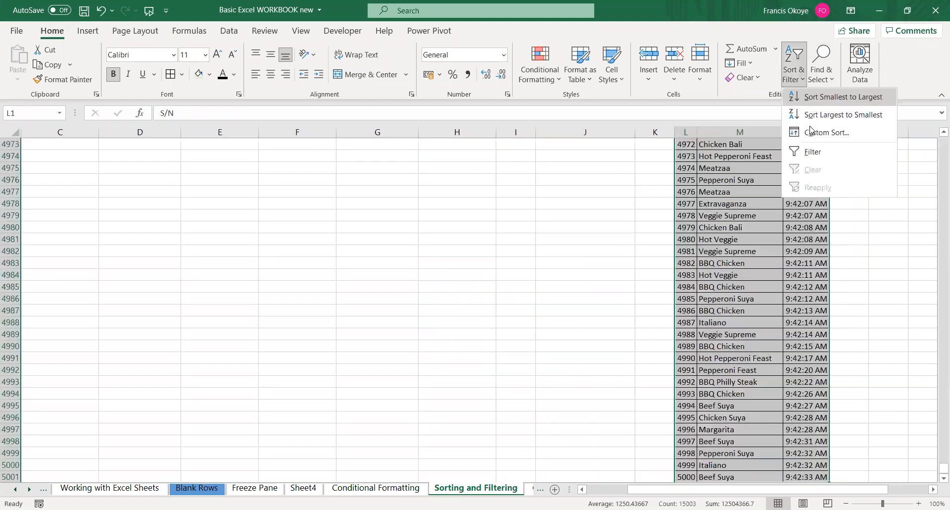
pyautogui.click(815, 154)
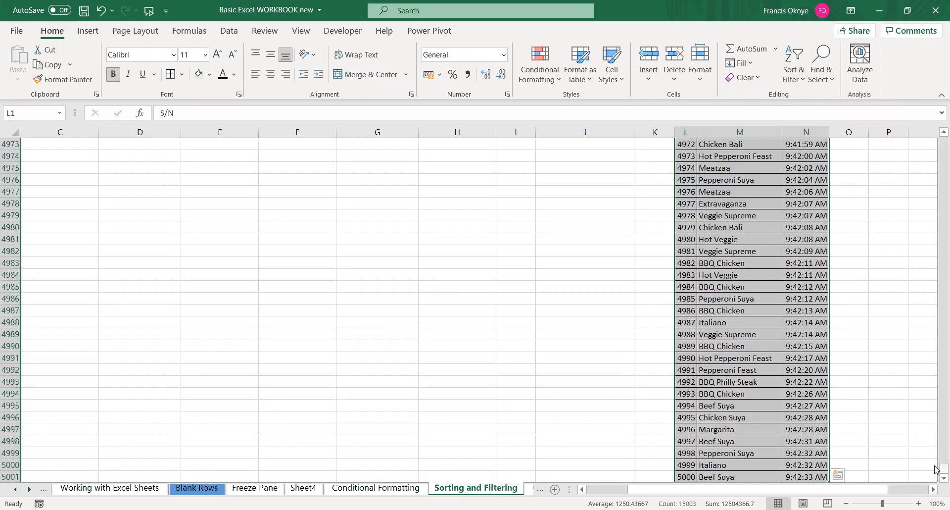
pyautogui.moveTo(937, 469); pyautogui.dragTo(938, 148)
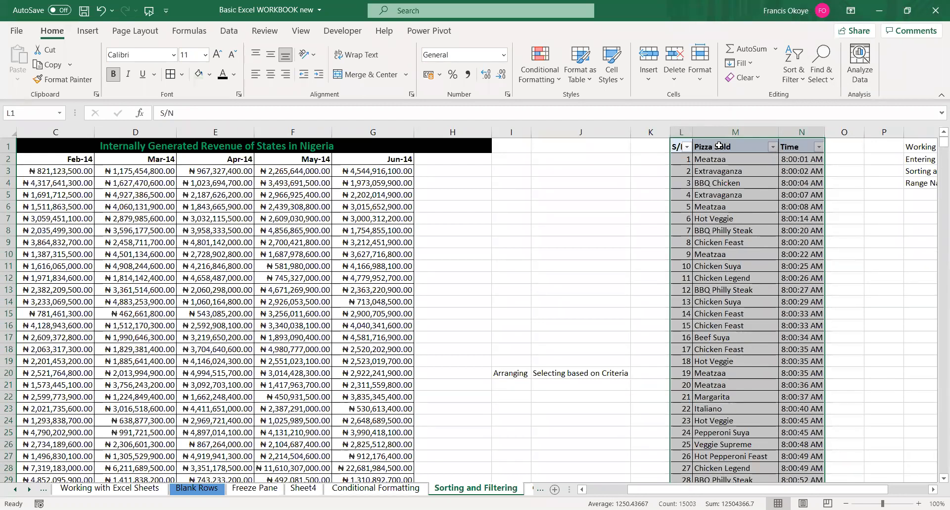
# Turn off the filter on the pizza sales table
pyautogui.click(719, 145)
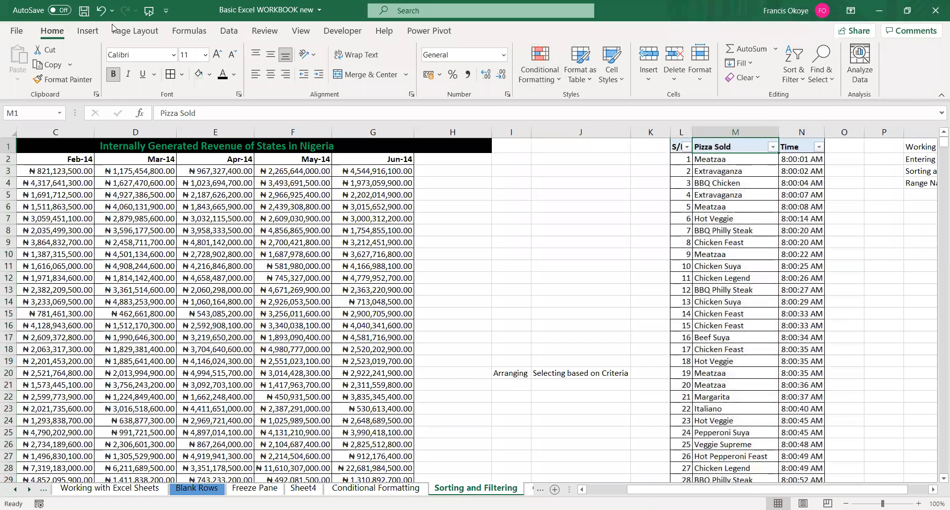
pyautogui.click(798, 79)
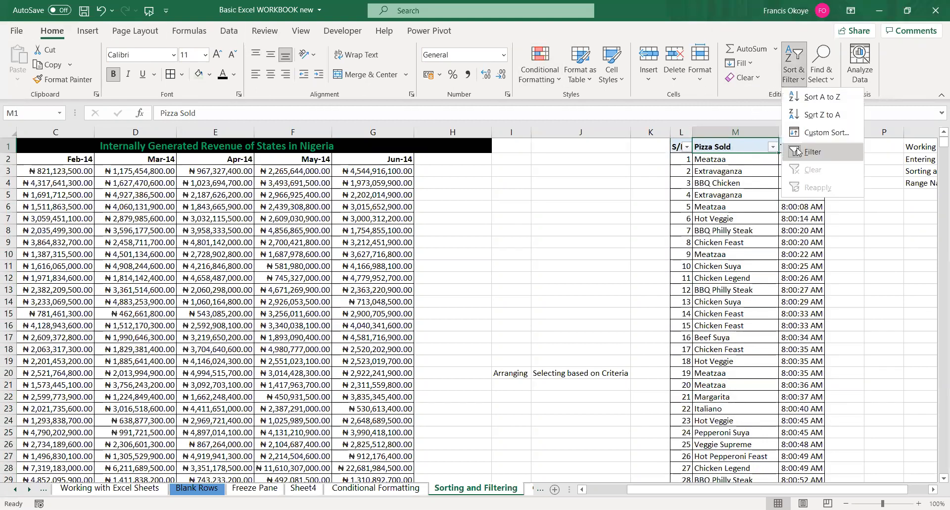
pyautogui.click(797, 149)
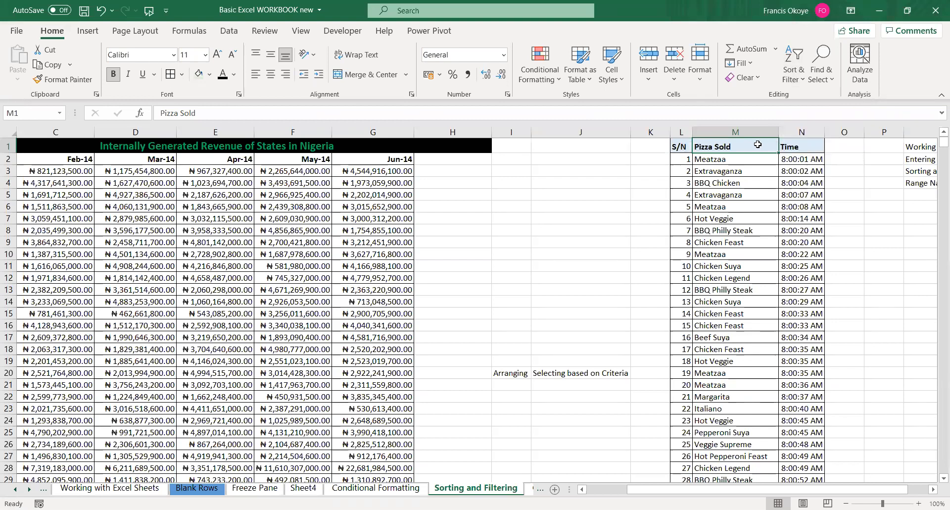
# View the filter options available for the Pizza Sold header cell, and select the S/N header without applying any
pyautogui.rightClick(758, 144)
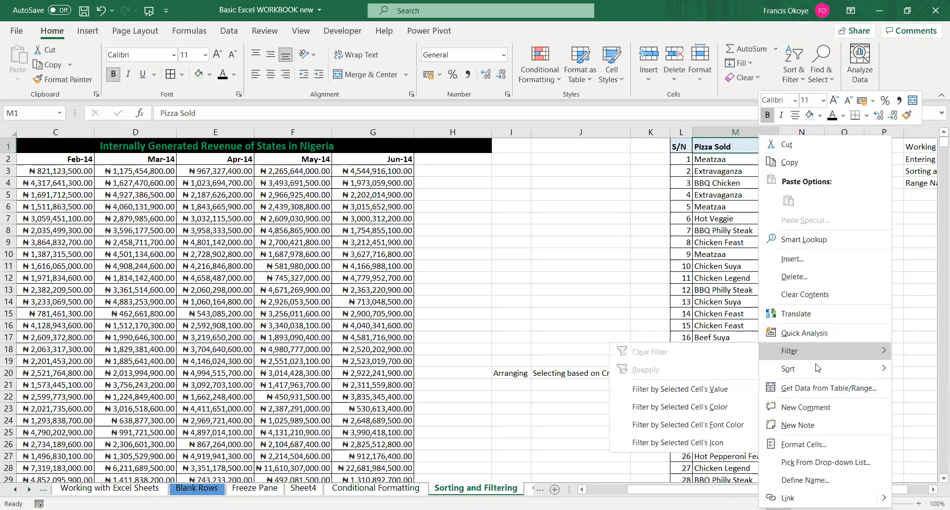
pyautogui.click(683, 170)
pyautogui.click(685, 147)
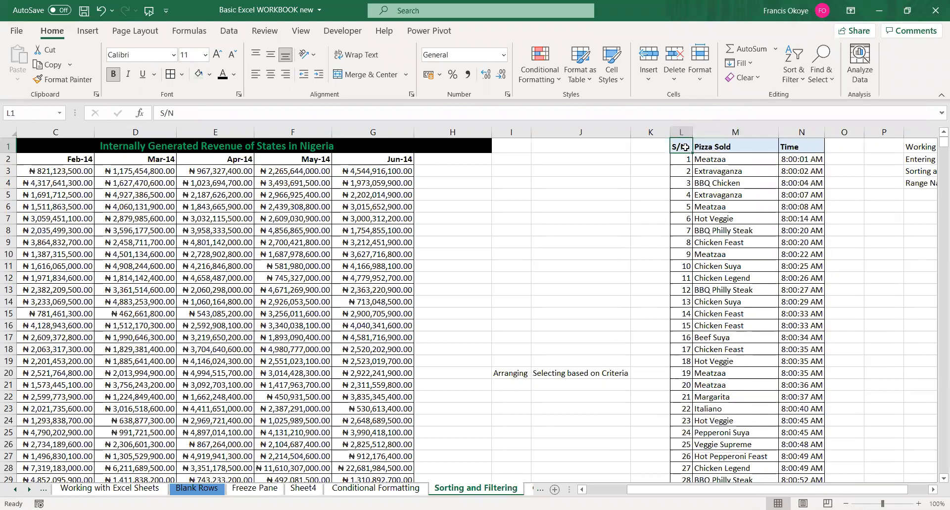
# Toggle the filter on the pizza sales table on and off repeatedly, leaving it on
pyautogui.hotkey('ctrl', 'shift', 'l')
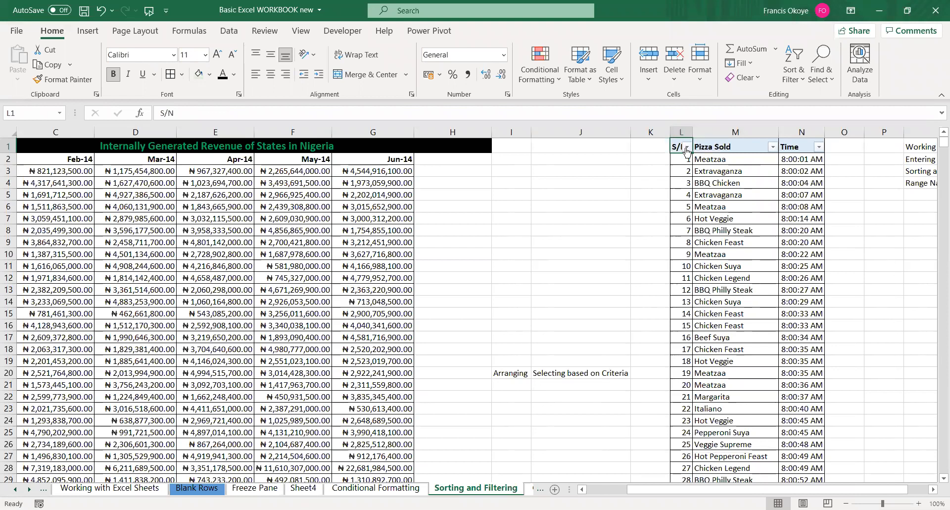
pyautogui.hotkey('ctrl', 'shift', 'l')
pyautogui.hotkey('ctrl', 'shift', 'l')
pyautogui.hotkey('ctrl', 'shift', 'l')
pyautogui.hotkey('ctrl', 'shift', 'l')
# Enter the note Ctrl Shift L in cell J1
pyautogui.click(590, 150)
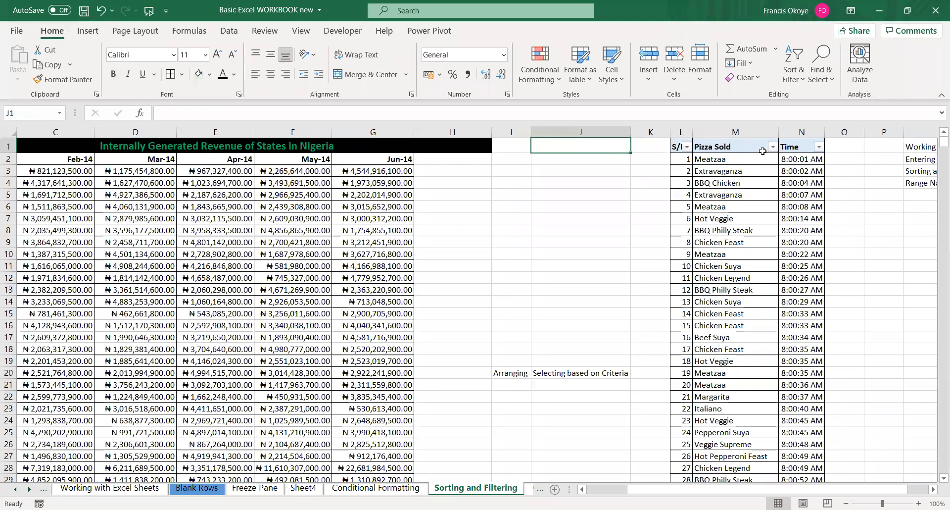
pyautogui.write('Ctr')
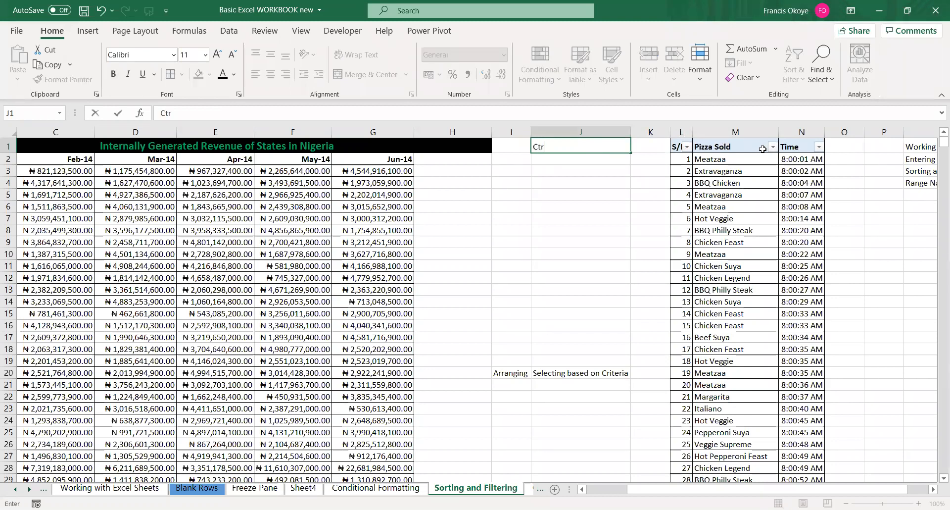
pyautogui.write('l Shift L')
pyautogui.press('Return')
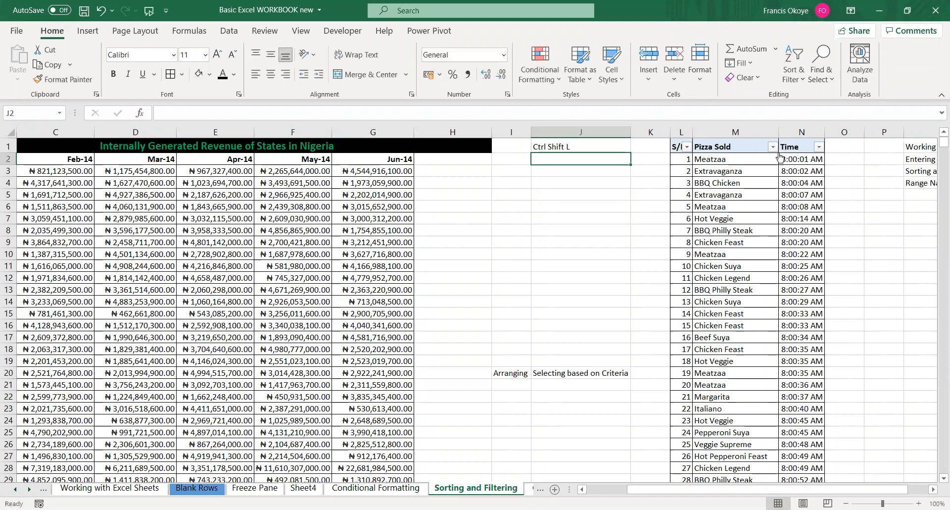
# Turn off the pizza sales filter, and try applying and removing a filter from the revenue table's May-14 header cell
pyautogui.click(767, 149)
pyautogui.hotkey('ctrl', 'shift', 'l')
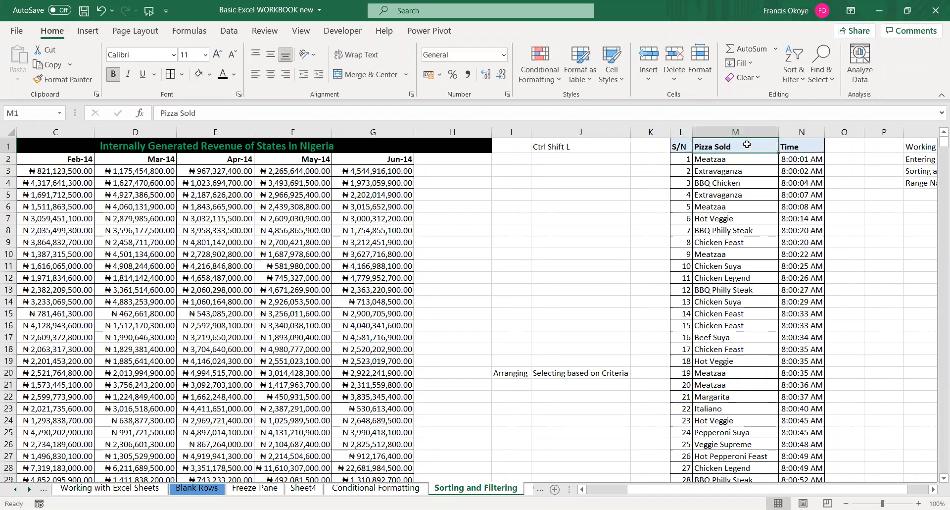
pyautogui.click(282, 164)
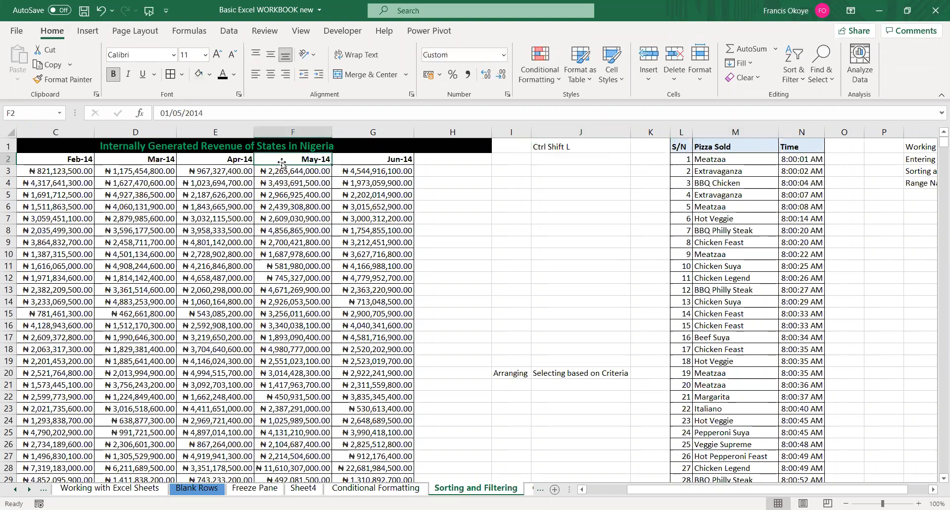
pyautogui.hotkey('ctrl', 'shift', 'l')
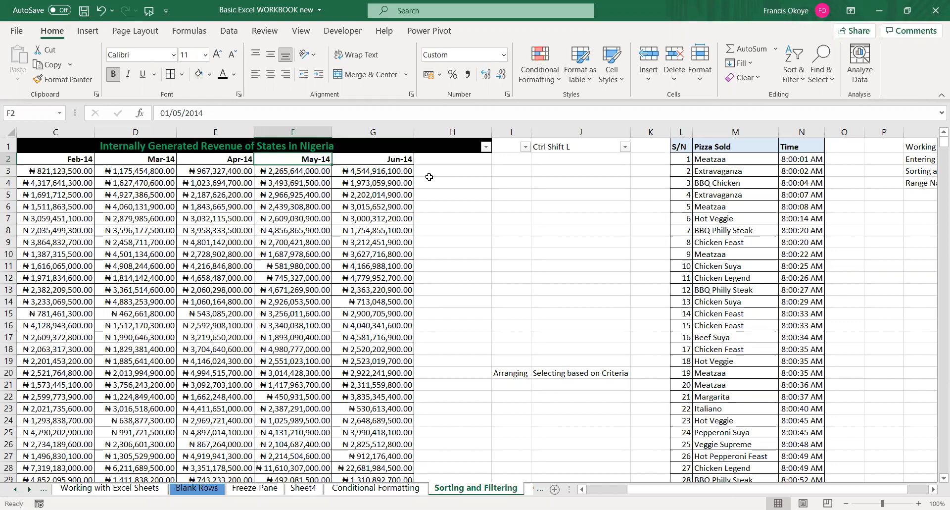
pyautogui.hotkey('ctrl', 'shift', 'l')
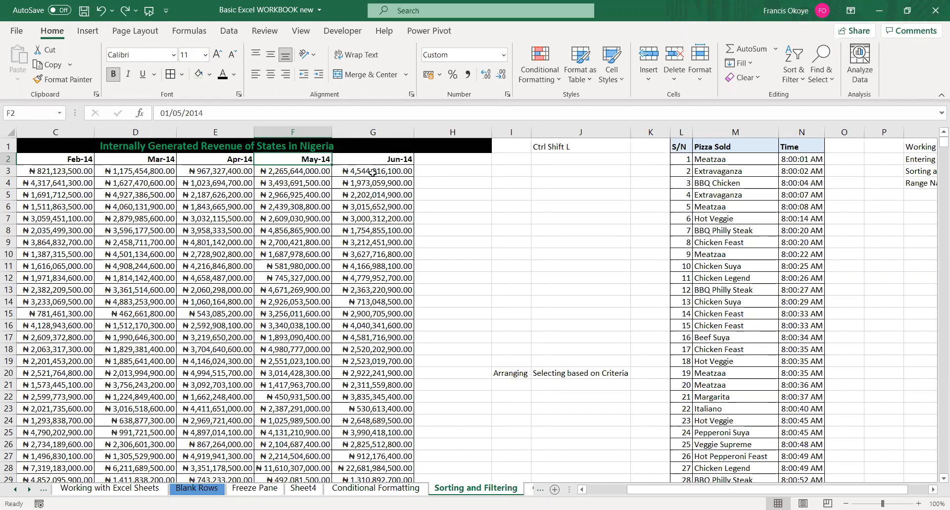
# Select the revenue table from the Feb-14 header through the last Jun-14 figure and view its sort options without applying any
pyautogui.click(60, 157)
pyautogui.hotkey('ctrl', 'shift', 'Right')
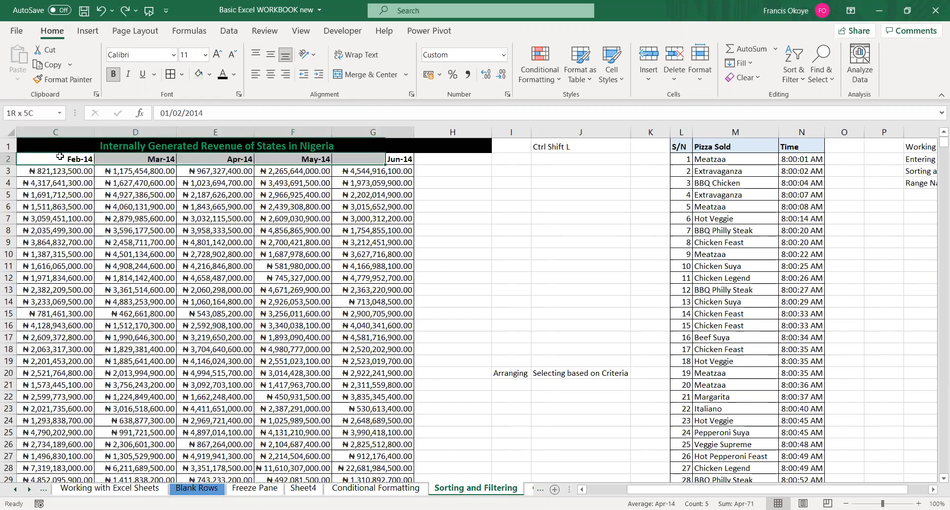
pyautogui.hotkey('ctrl', 'shift', 'Down')
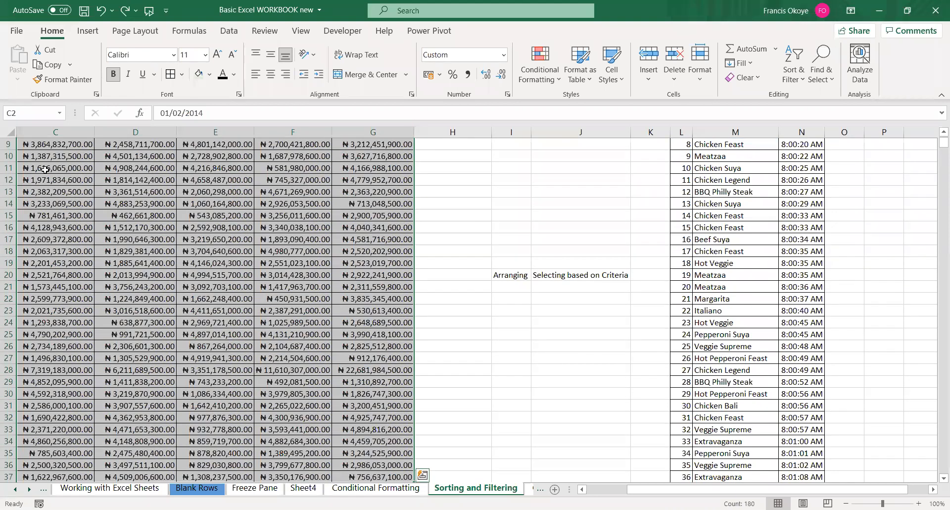
pyautogui.rightClick(45, 170)
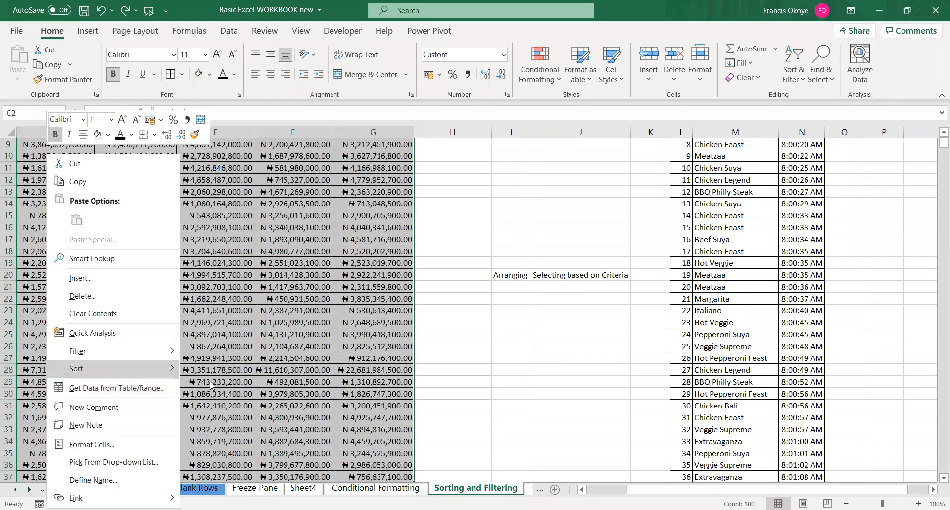
pyautogui.moveTo(137, 371)
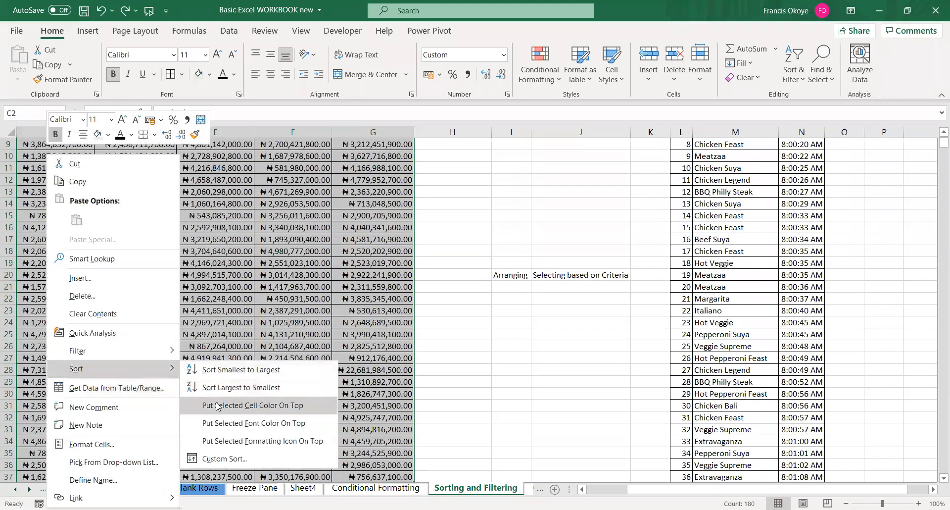
pyautogui.press('q')
# Apply a filter to the pizza sales table from its S/N header in L1
pyautogui.click(724, 227)
pyautogui.hotkey('ctrl', 'Up')
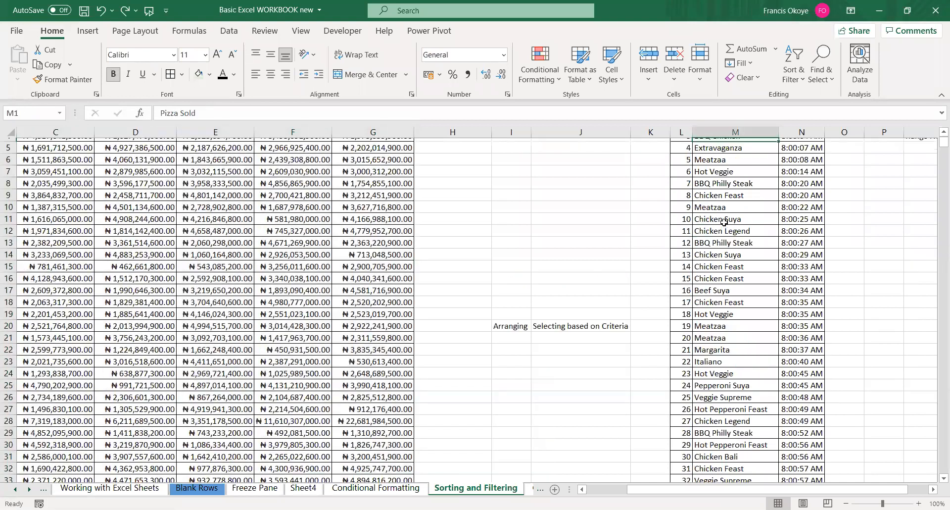
pyautogui.press('Left')
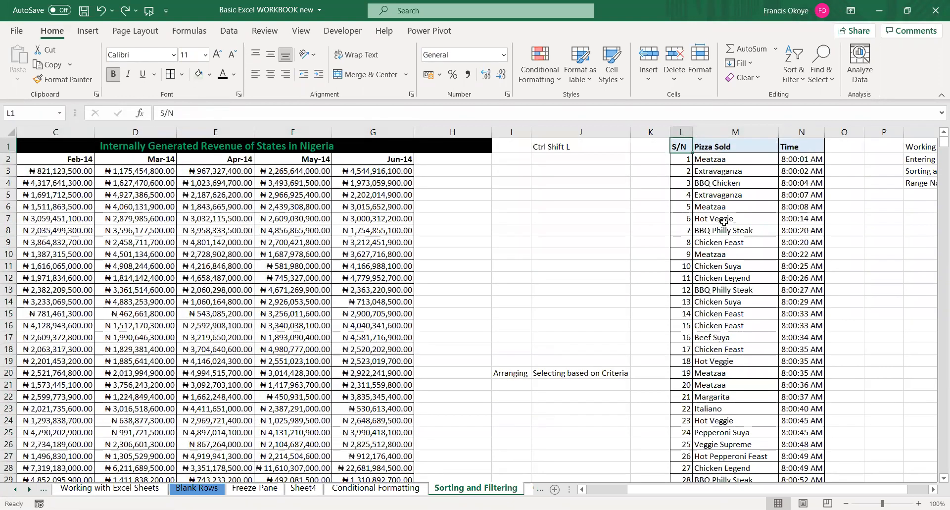
pyautogui.hotkey('ctrl', 'shift', 'l')
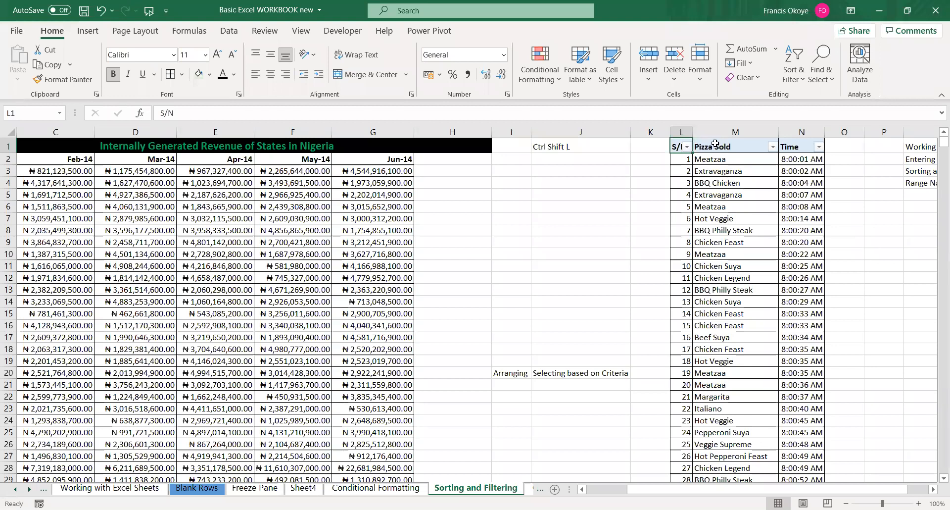
# Filter the Pizza Sold column to show only BBQ Chicken
pyautogui.click(773, 146)
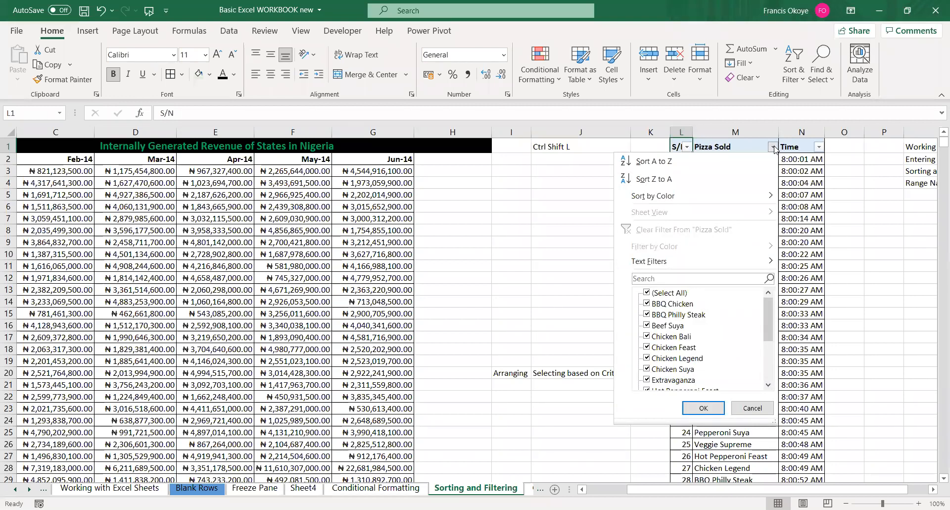
pyautogui.click(647, 293)
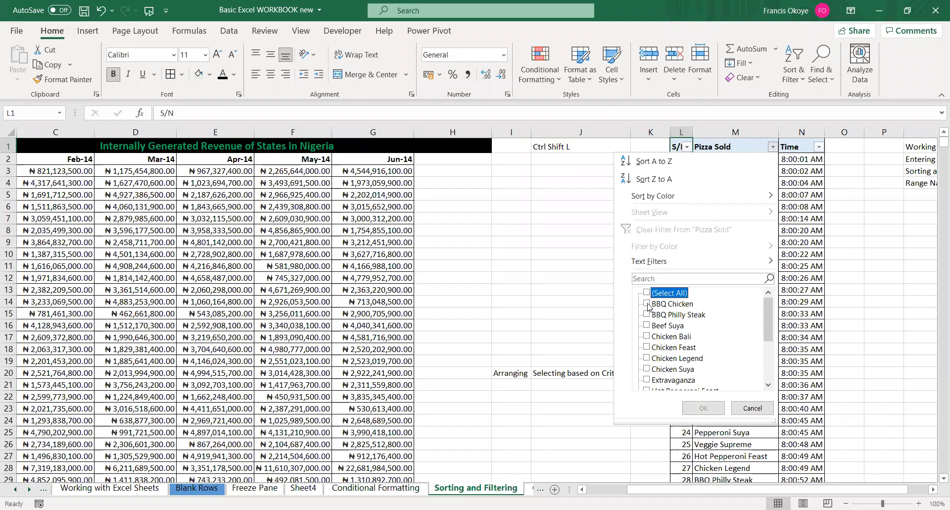
pyautogui.click(647, 304)
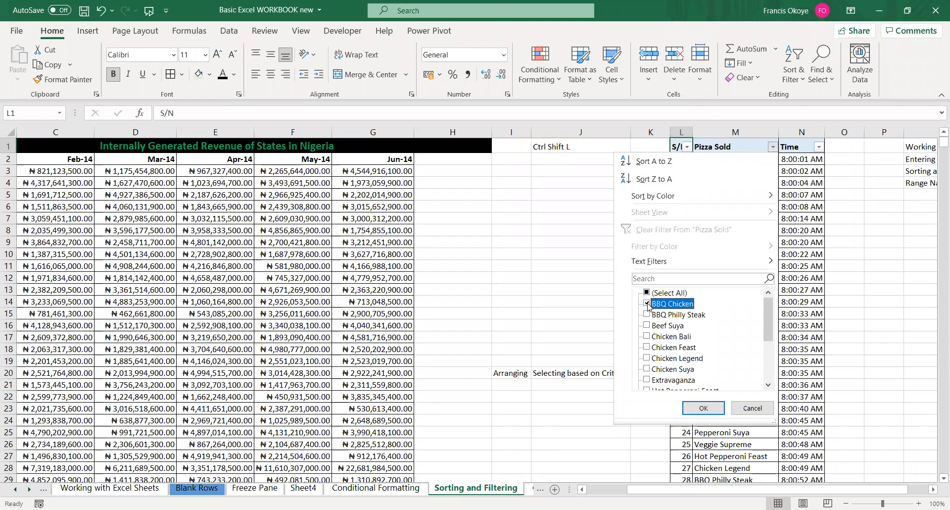
pyautogui.click(708, 407)
# Review the filtered BBQ Chicken rows down to the last record and back to the first
pyautogui.click(722, 315)
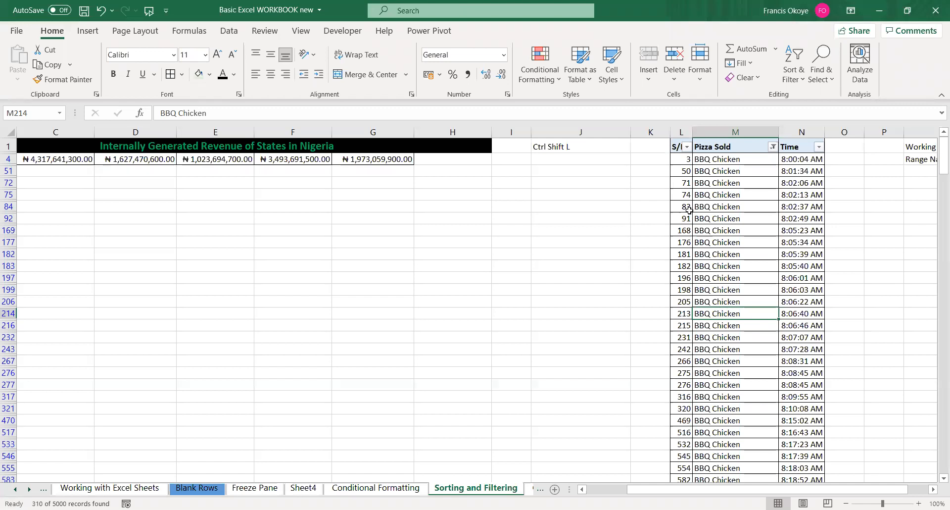
pyautogui.click(685, 160)
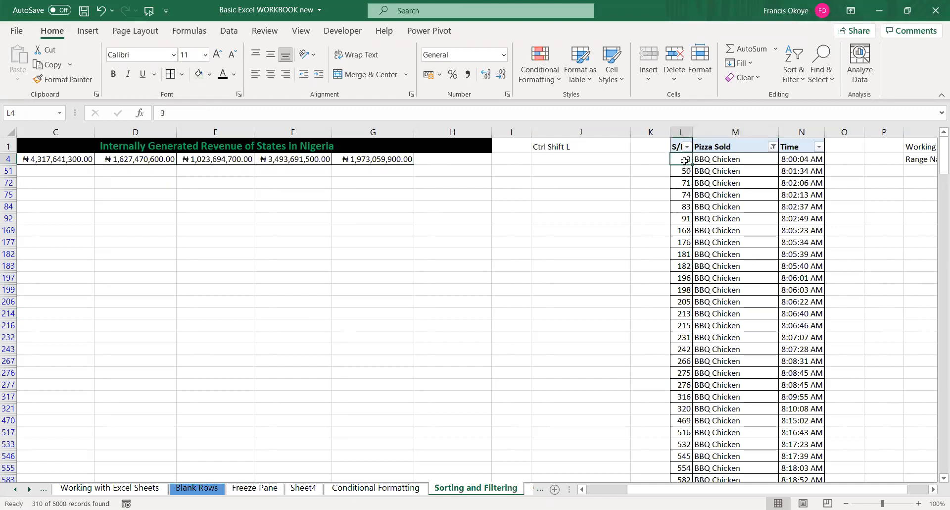
pyautogui.hotkey('ctrl', 'Down')
pyautogui.hotkey('ctrl', 'Up')
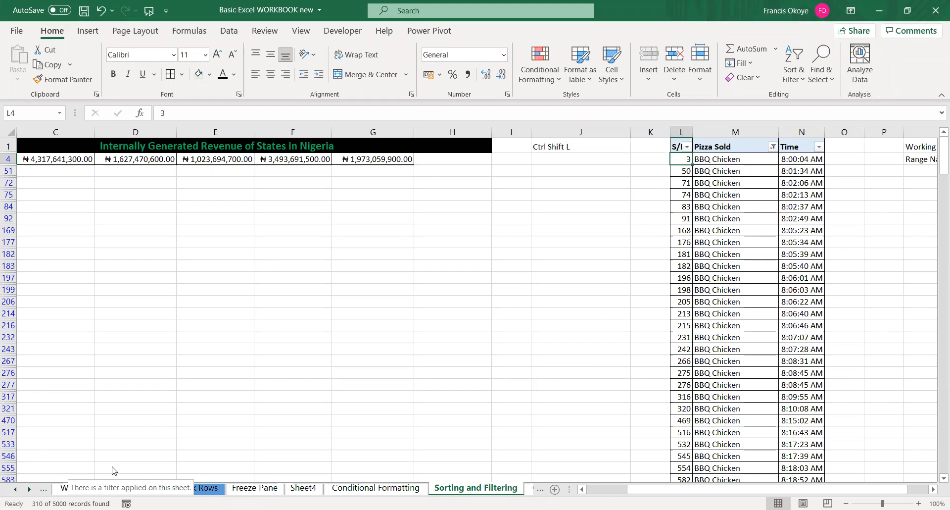
pyautogui.click(768, 184)
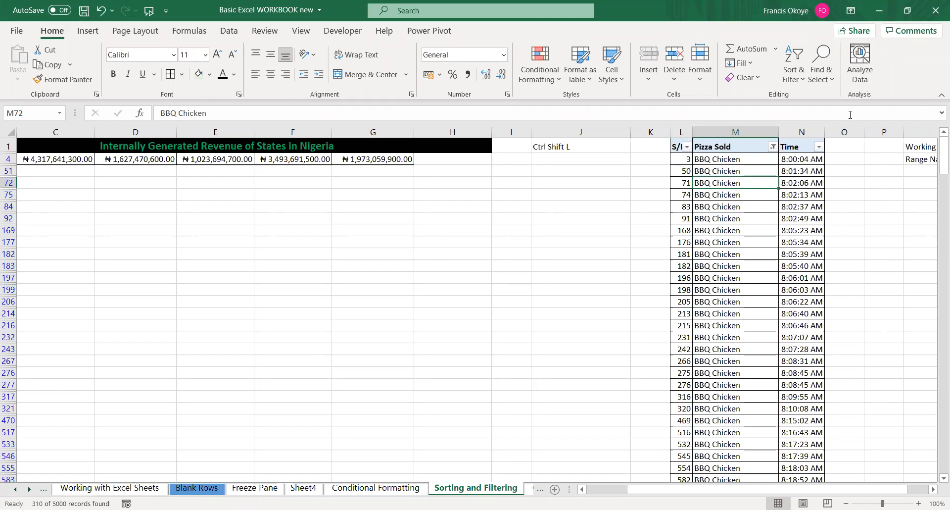
# Copy the filtered BBQ Chicken table including its S/N, Pizza Sold and Time headers
pyautogui.click(677, 144)
pyautogui.hotkey('ctrl', 'shift', 'Right')
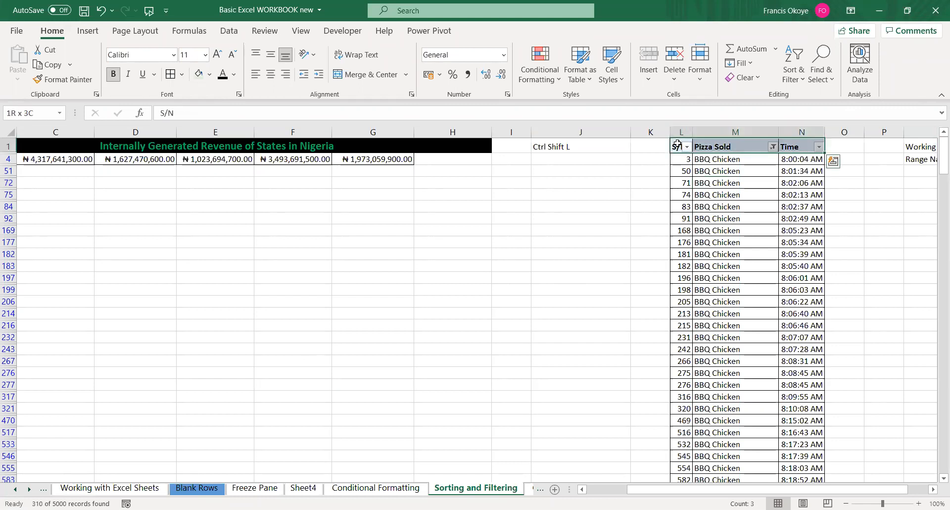
pyautogui.hotkey('ctrl', 'shift', 'Down')
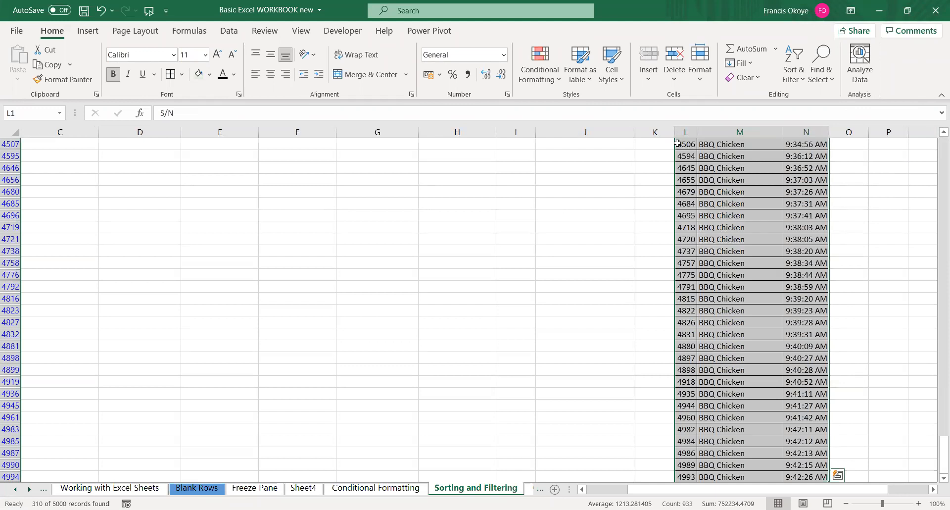
pyautogui.hotkey('ctrl', 'c')
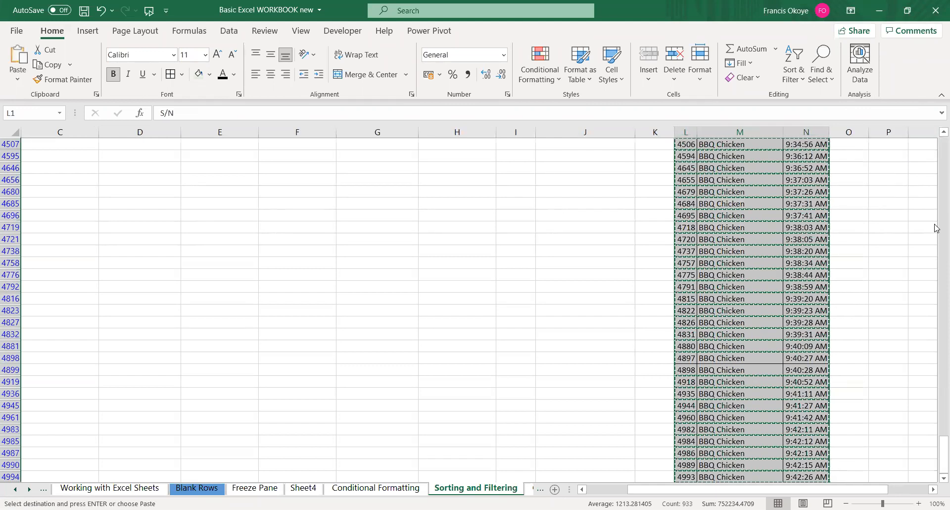
# Clear the topic text in column Q from Q1 through Q4
pyautogui.moveTo(937, 464); pyautogui.dragTo(831, 494)
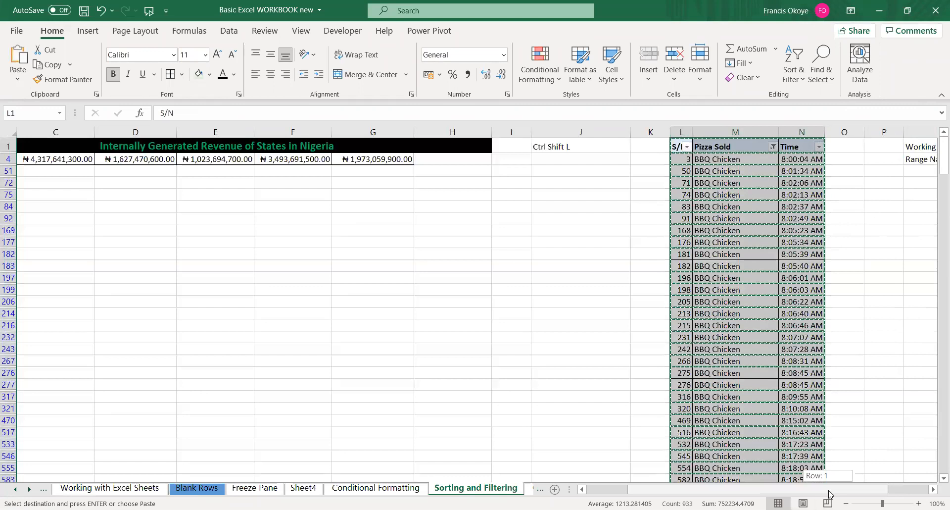
pyautogui.hscroll(1, 862, 145)
pyautogui.click(862, 145)
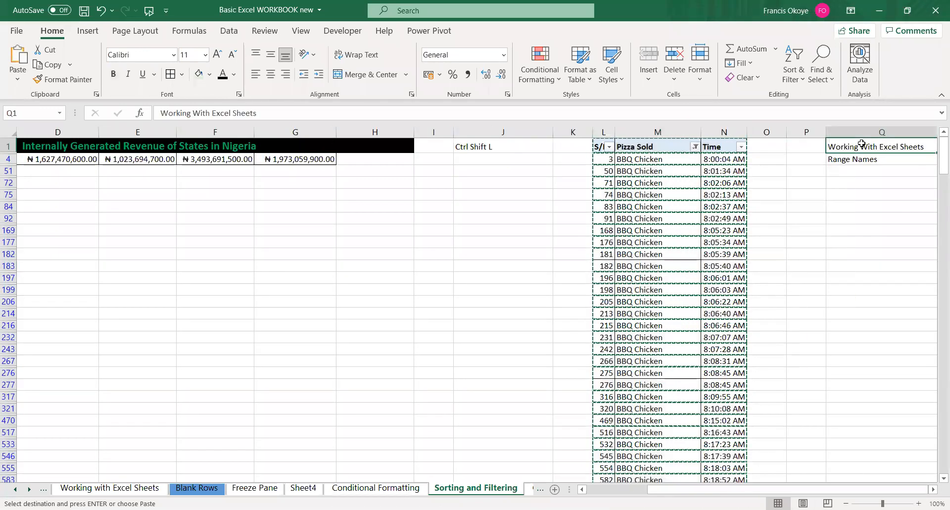
pyautogui.moveTo(862, 145); pyautogui.dragTo(861, 159)
pyautogui.press('Delete')
pyautogui.click(862, 145)
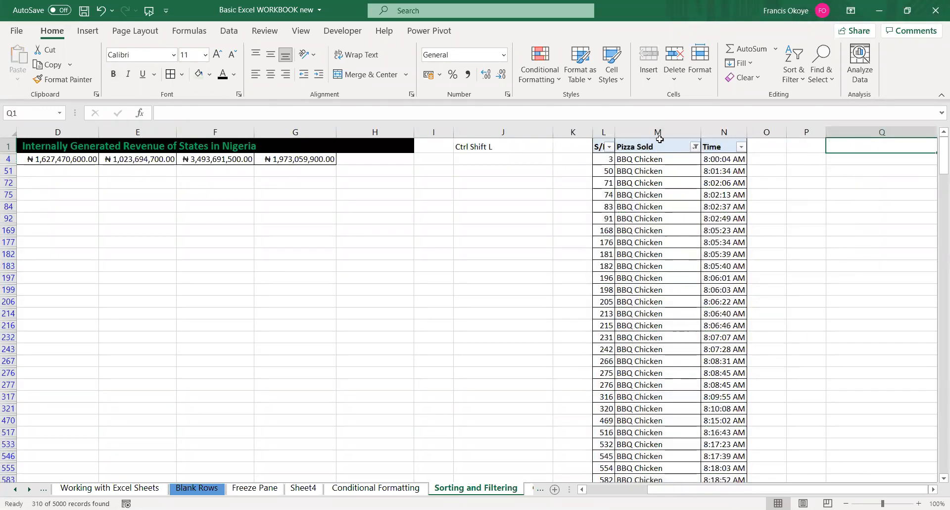
# Copy all filtered BBQ Chicken records without the header row, starting from L4
pyautogui.click(609, 159)
pyautogui.click(603, 146)
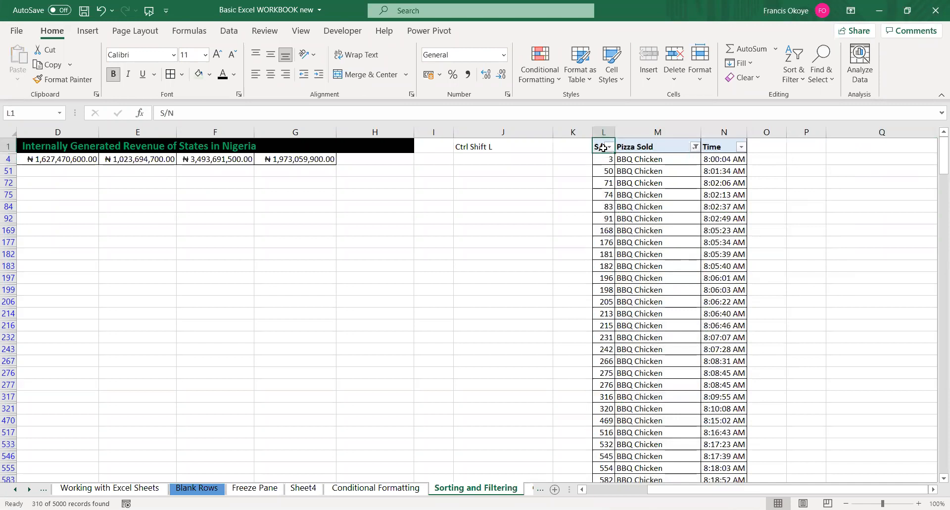
pyautogui.press('Down')
pyautogui.hotkey('shift', 'Right')
pyautogui.hotkey('shift', 'Right')
pyautogui.hotkey('ctrl', 'shift', 'Down')
pyautogui.hotkey('ctrl', 'c')
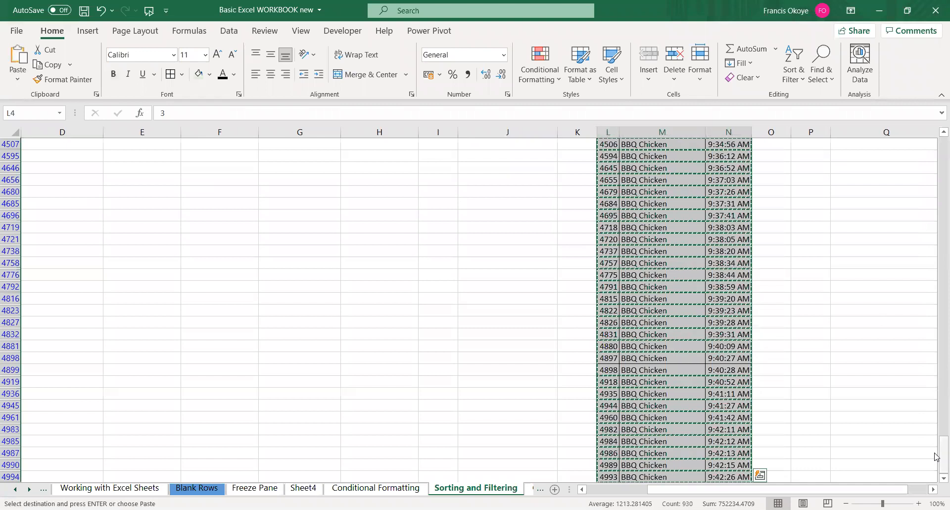
# Paste the copied records starting at Q1 and fit column S to its contents
pyautogui.moveTo(943, 455); pyautogui.dragTo(943, 149)
pyautogui.click(856, 152)
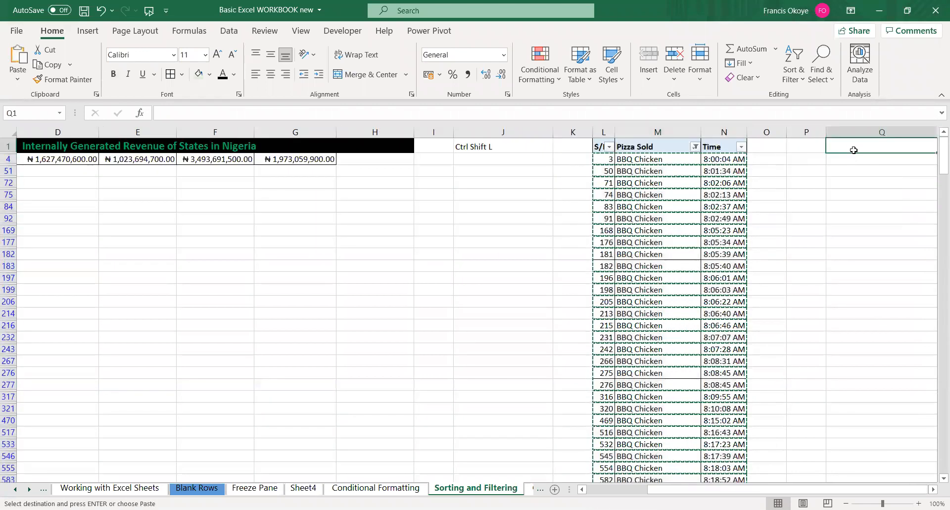
pyautogui.hotkey('ctrl', 'v')
pyautogui.moveTo(861, 481); pyautogui.dragTo(858, 491)
pyautogui.click(934, 489)
pyautogui.doubleClick(934, 133)
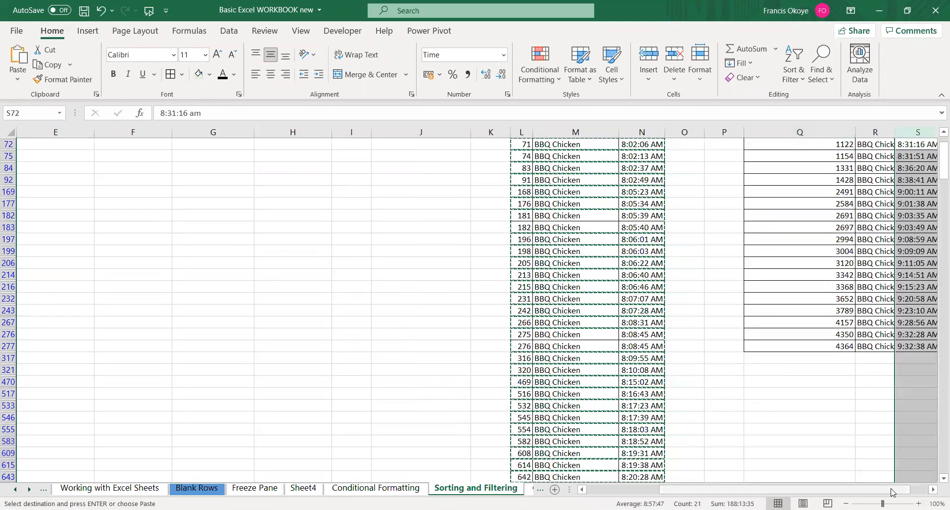
# Step cell by cell through the pasted records in column Q to examine how they fall across hidden rows, and return to Q1
pyautogui.click(766, 223)
pyautogui.click(750, 148)
pyautogui.hotkey('ctrl', 'Up')
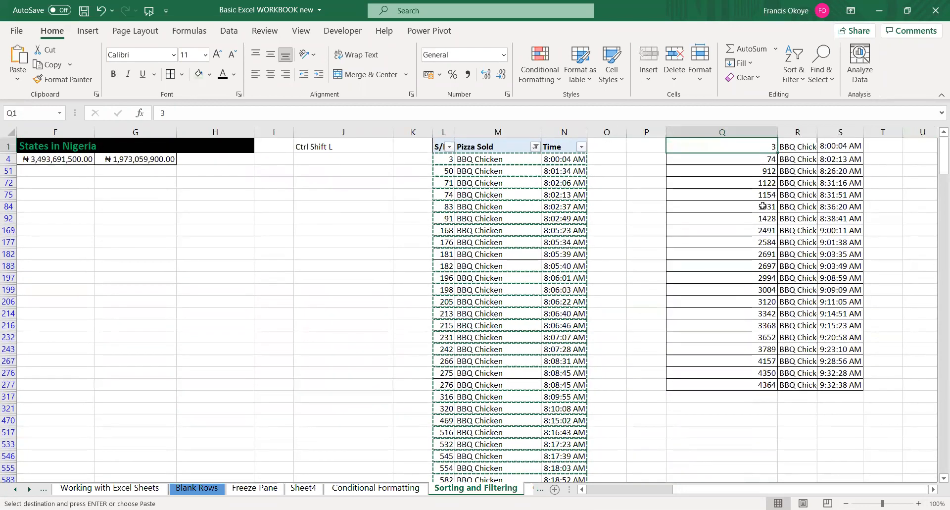
pyautogui.press('Down')
pyautogui.press('Down')
pyautogui.press('Down')
pyautogui.press('Down')
pyautogui.press('Down')
pyautogui.press('Down')
pyautogui.press('Down')
pyautogui.press('Down')
pyautogui.press('Down')
pyautogui.press('Down')
pyautogui.press('Down')
pyautogui.press('Down')
pyautogui.press('Down')
pyautogui.press('Down')
pyautogui.press('Down')
pyautogui.press('Down')
pyautogui.press('Down')
pyautogui.press('Down')
pyautogui.press('Down')
pyautogui.press('Down')
pyautogui.press('Down')
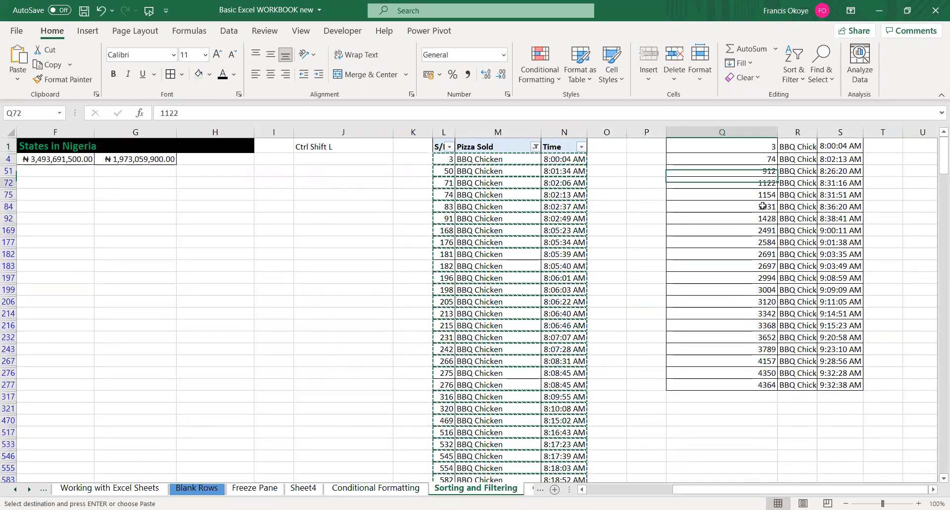
pyautogui.press('Up')
pyautogui.press('Up')
pyautogui.press('Up')
pyautogui.press('Up')
pyautogui.hotkey('ctrl', 'Up')
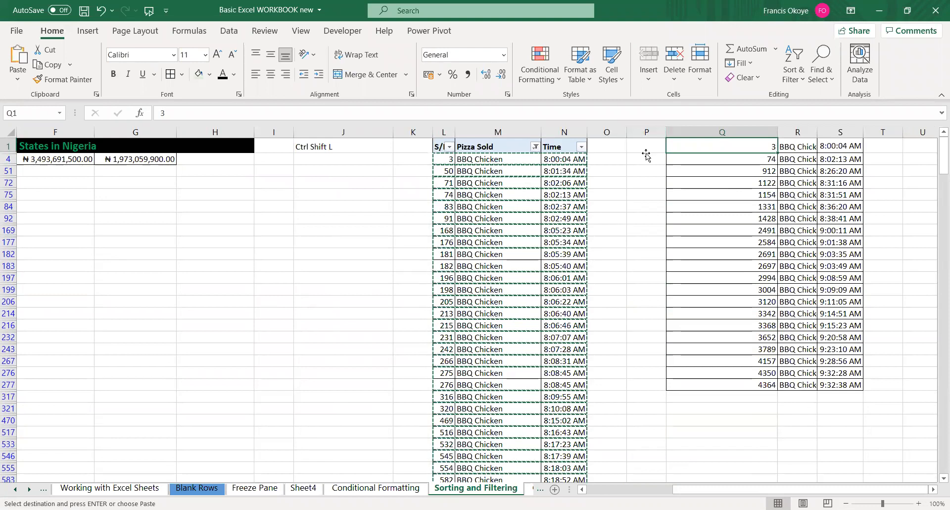
# Enter 1 in P1 and 2 in P4, the next visible cell beside the pasted records, and select both cells
pyautogui.press('Left')
pyautogui.write('1')
pyautogui.press('Return')
pyautogui.write('2')
pyautogui.press('Up')
pyautogui.press('Down')
pyautogui.press('Up')
pyautogui.hotkey('shift', 'Down')
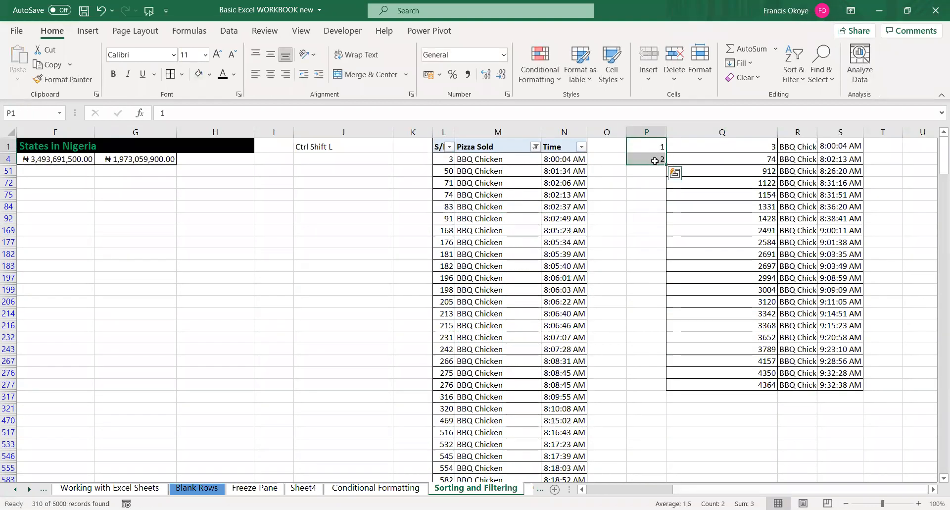
pyautogui.press('F2')
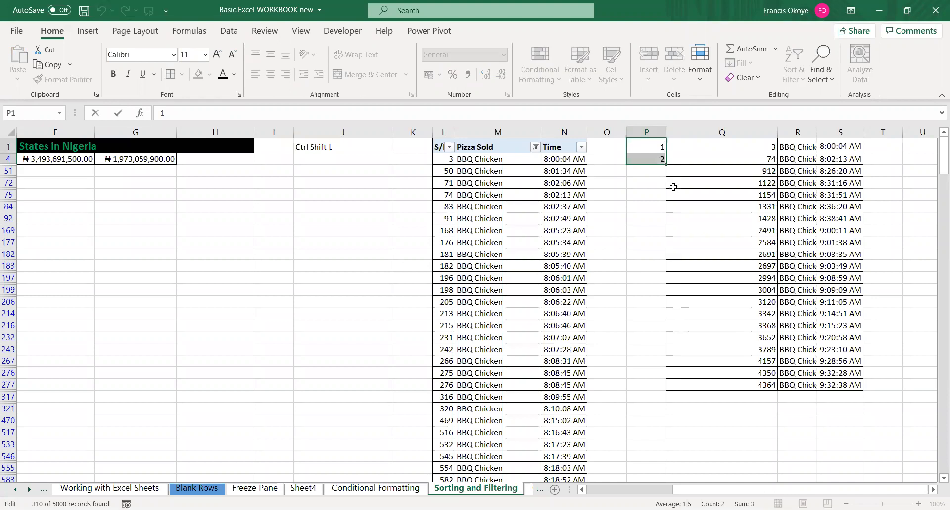
# Fill the numbering in column P down to row 277, undo the fill, and repeat it from P1 over the same rows
pyautogui.moveTo(666, 164); pyautogui.dragTo(664, 385)
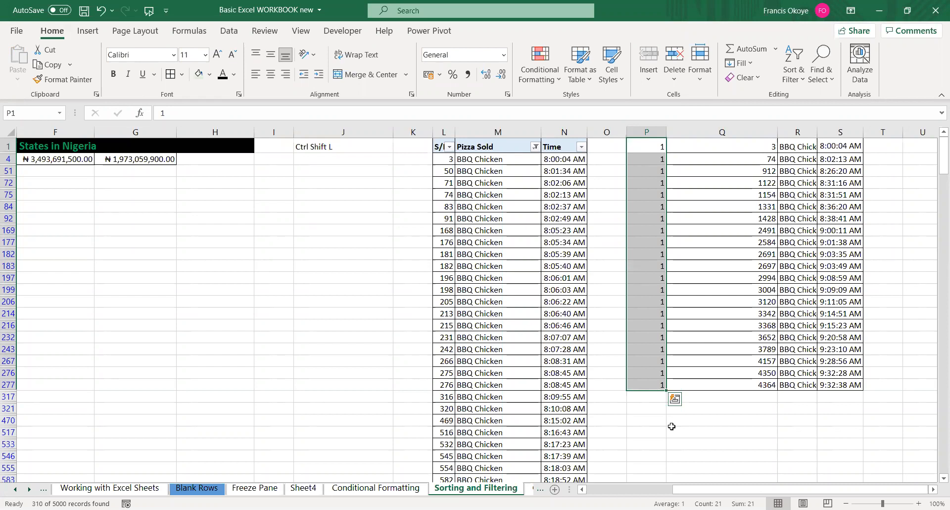
pyautogui.hotkey('ctrl', 'z')
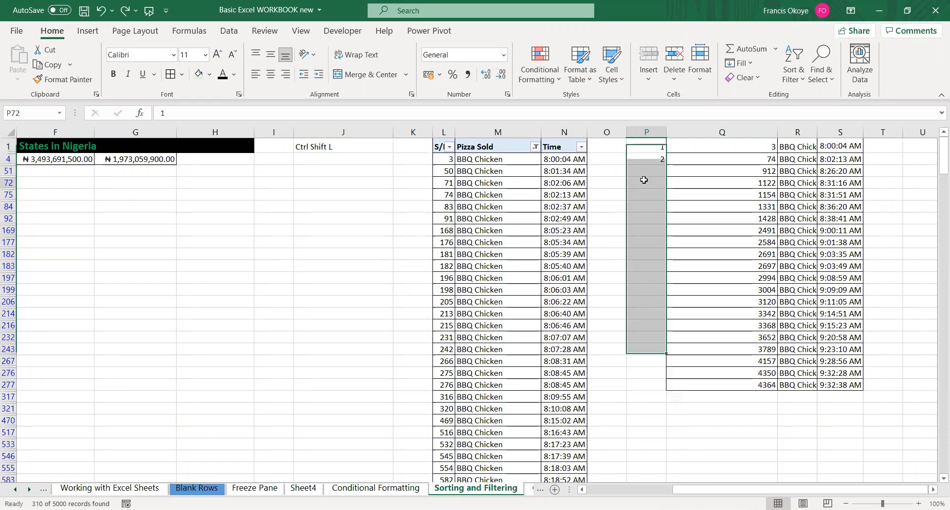
pyautogui.click(648, 148)
pyautogui.moveTo(649, 154); pyautogui.dragTo(667, 389)
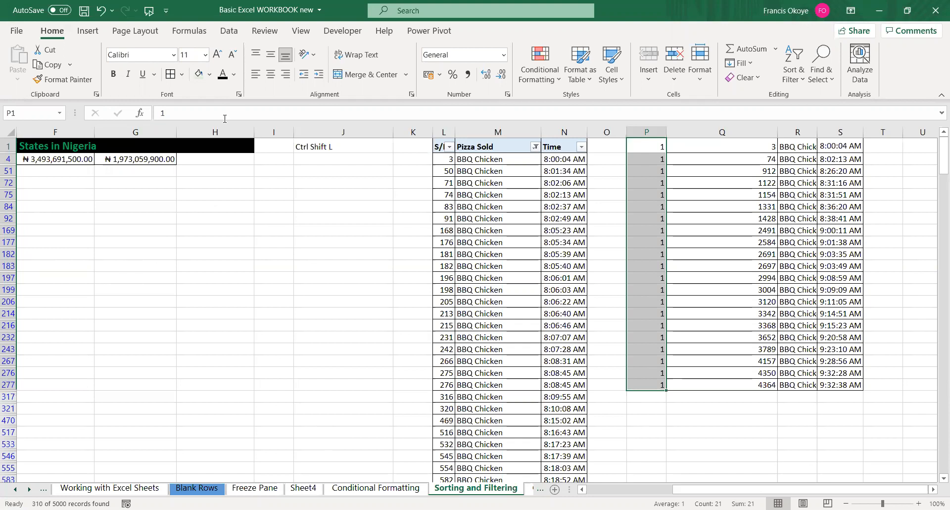
# Copy the whole filtered BBQ Chicken table with its header row, starting from L1
pyautogui.click(439, 146)
pyautogui.hotkey('ctrl', 'shift', 'Right')
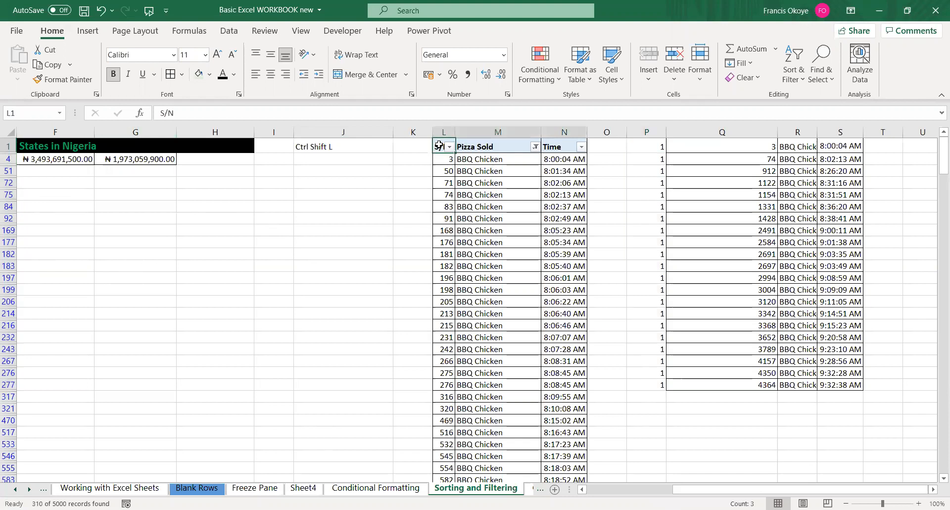
pyautogui.hotkey('ctrl', 'shift', 'Down')
pyautogui.hotkey('ctrl', 'c')
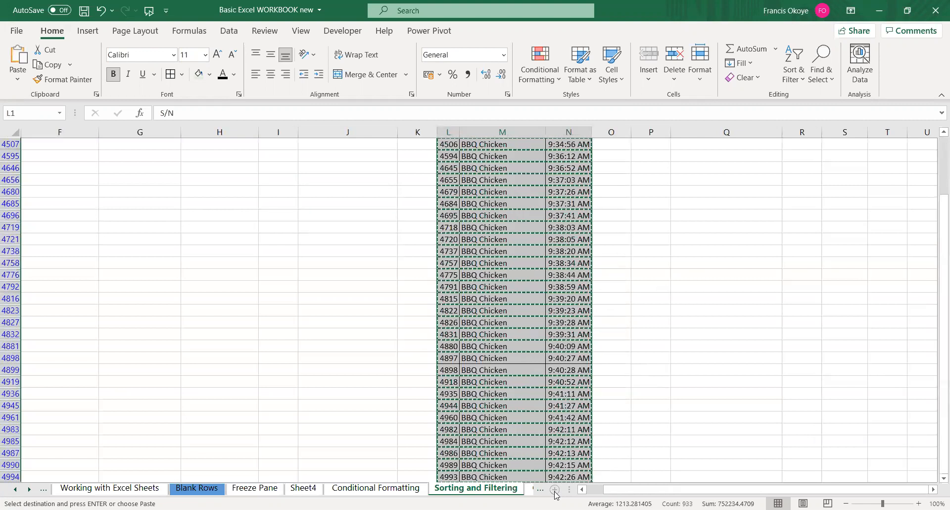
# Add a new worksheet, paste the copied table at B1, and fit column D to its contents
pyautogui.click(533, 488)
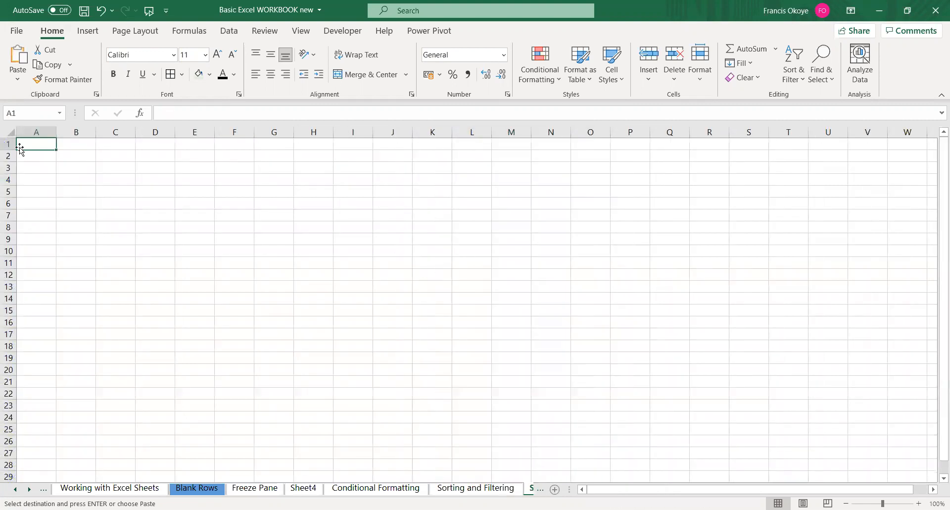
pyautogui.click(75, 145)
pyautogui.hotkey('ctrl', 'v')
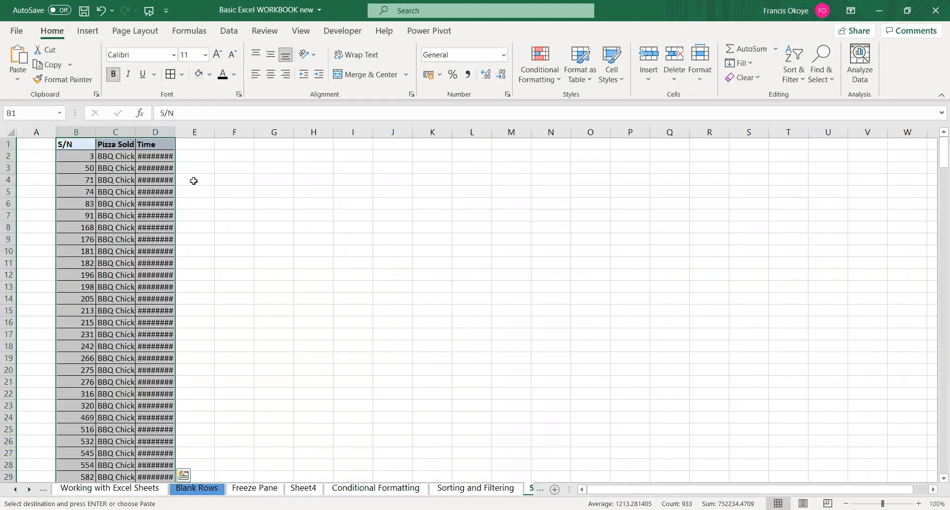
pyautogui.doubleClick(176, 130)
# Renumber the S/N column of the pasted table as a series starting 1, 2 from B2 through the last record, and check its end
pyautogui.click(76, 156)
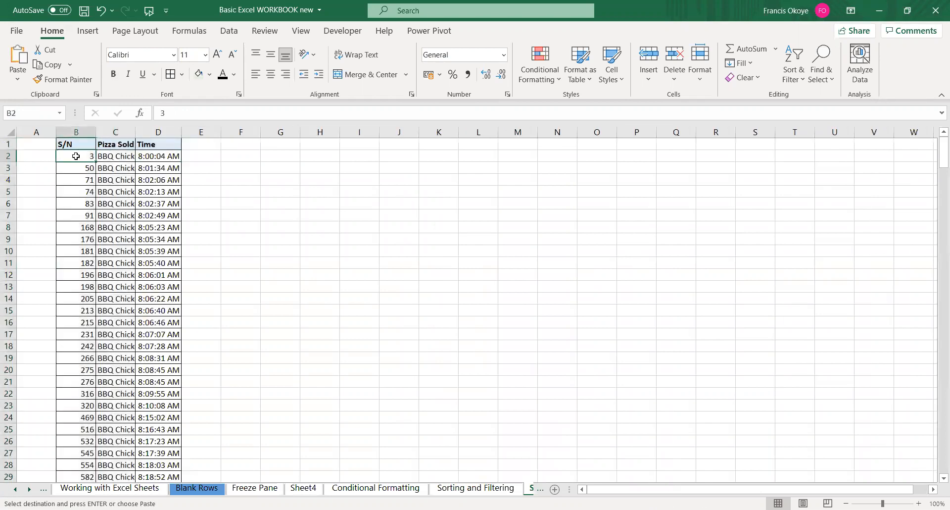
pyautogui.write('1')
pyautogui.press('Return')
pyautogui.write('2')
pyautogui.click(76, 156)
pyautogui.hotkey('shift', 'Down')
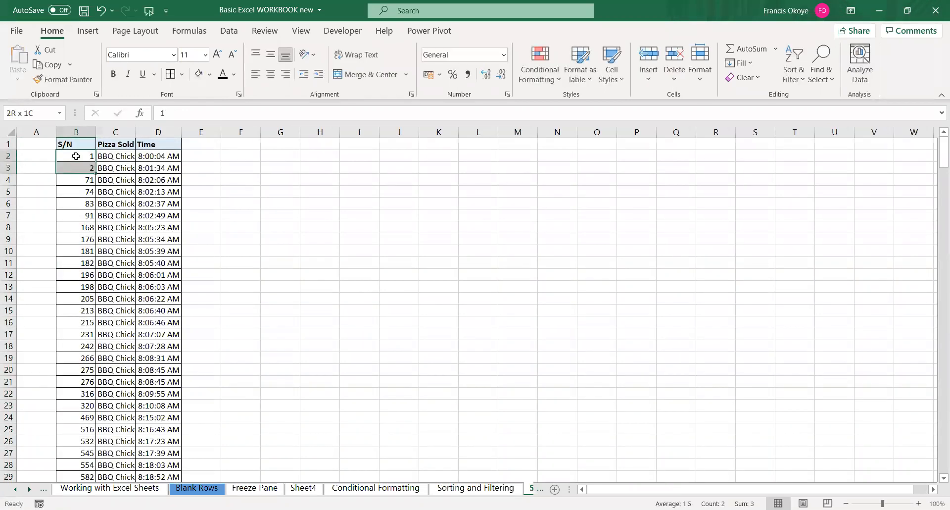
pyautogui.doubleClick(92, 176)
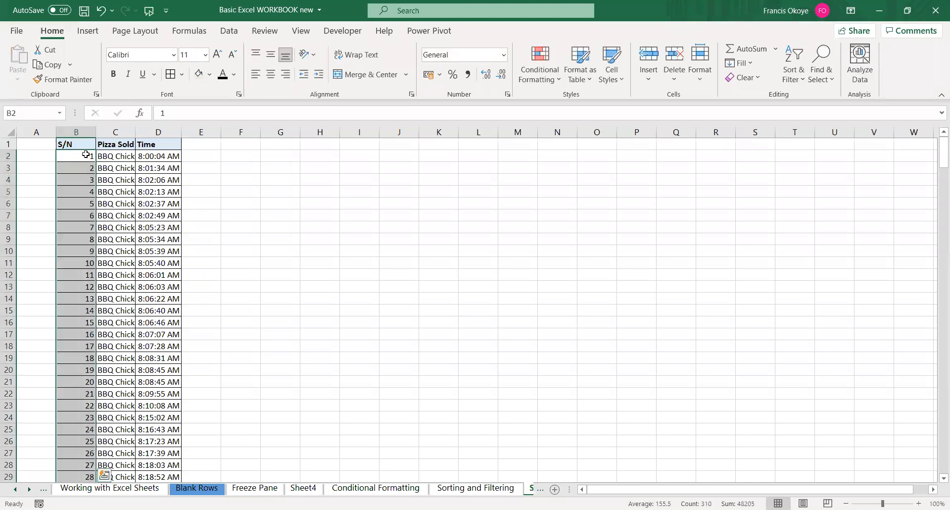
pyautogui.click(85, 156)
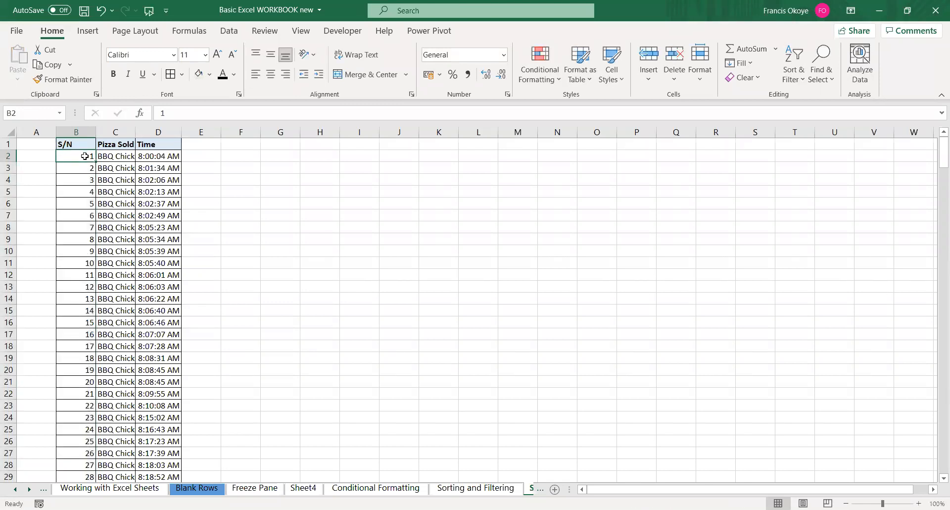
pyautogui.hotkey('ctrl', 'Down')
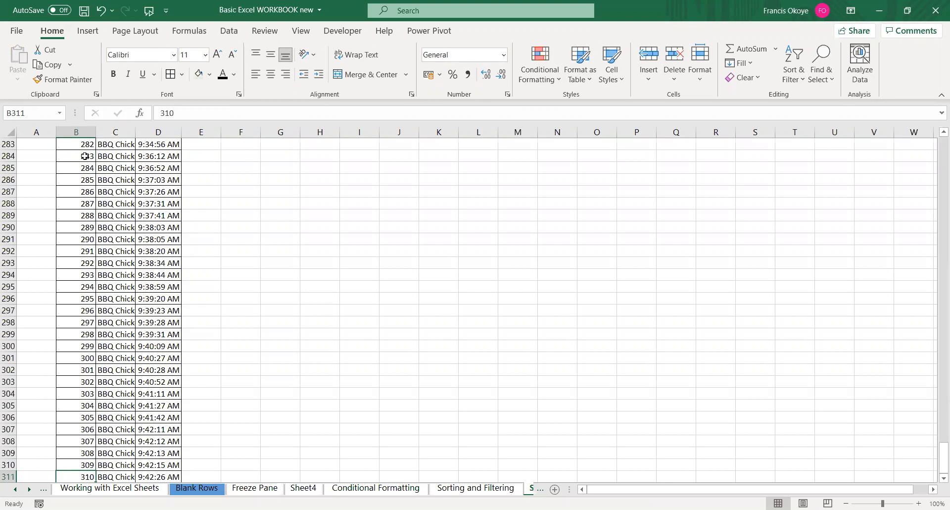
pyautogui.hotkey('ctrl', 'Up')
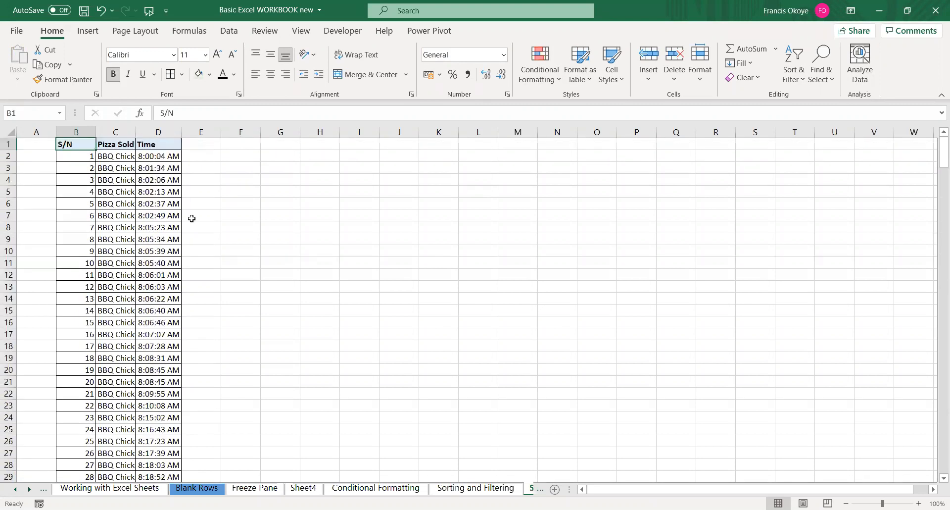
# Look through the Working with Excel Sheets, Sorting and Filtering, and Copy and Paste Filtered Data sheets
pyautogui.click(144, 489)
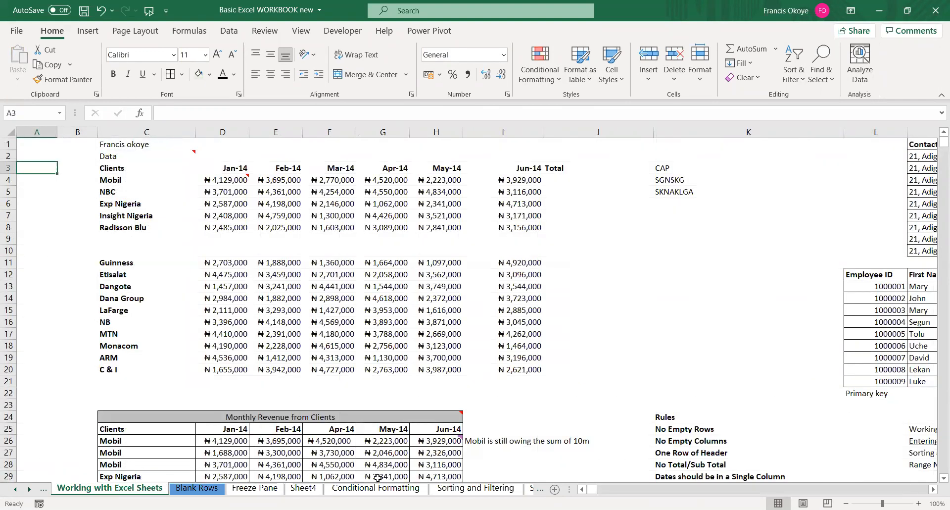
pyautogui.click(468, 489)
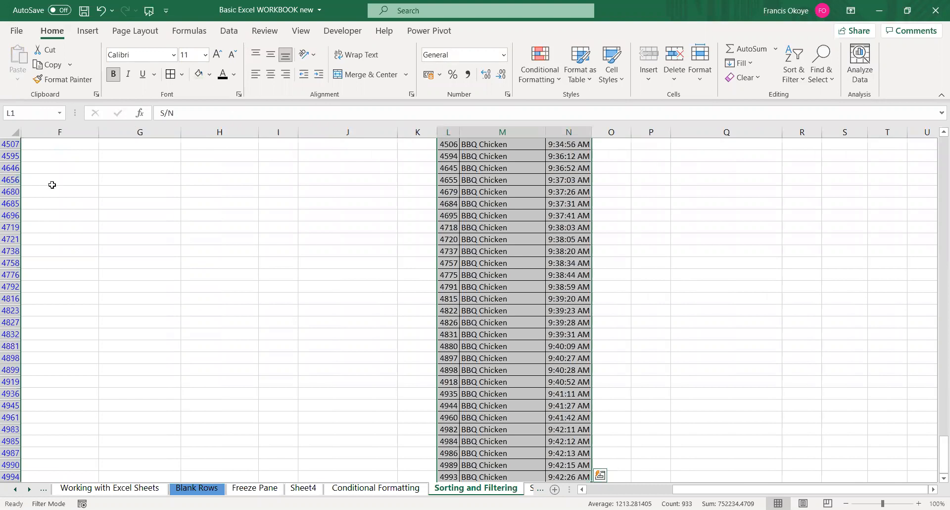
pyautogui.click(534, 489)
pyautogui.click(480, 489)
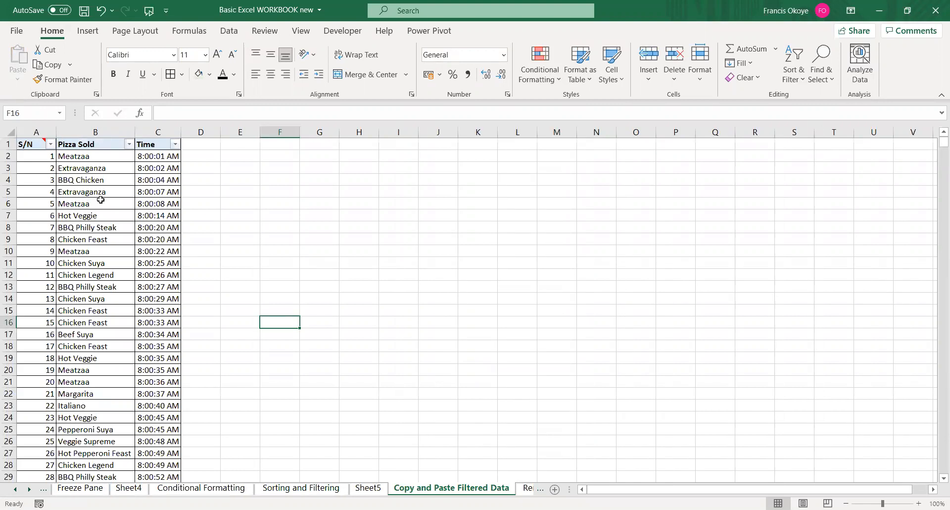
# Extend the Pizza Sold filter on the Sorting and Filtering sheet to include Beef Suya along with BBQ Chicken
pyautogui.click(307, 489)
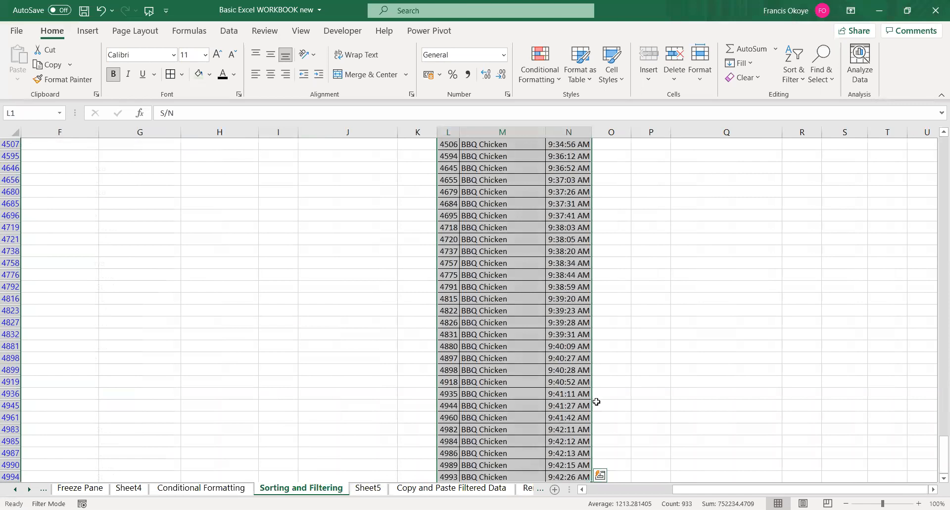
pyautogui.moveTo(937, 442); pyautogui.dragTo(931, 155)
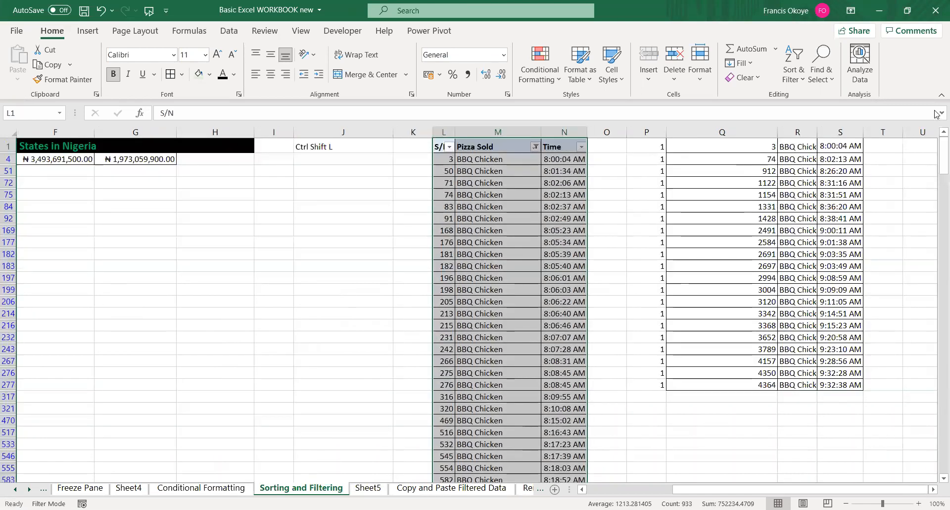
pyautogui.click(536, 146)
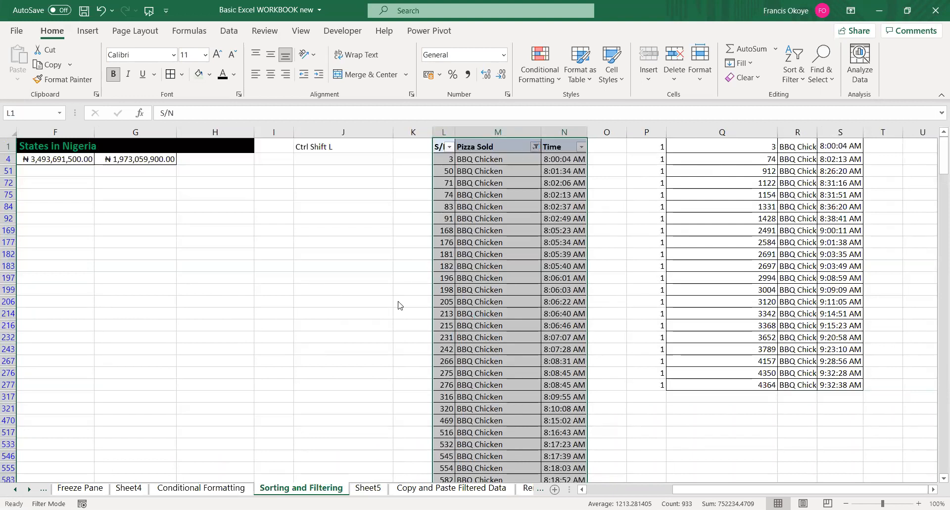
pyautogui.click(409, 303)
pyautogui.click(409, 307)
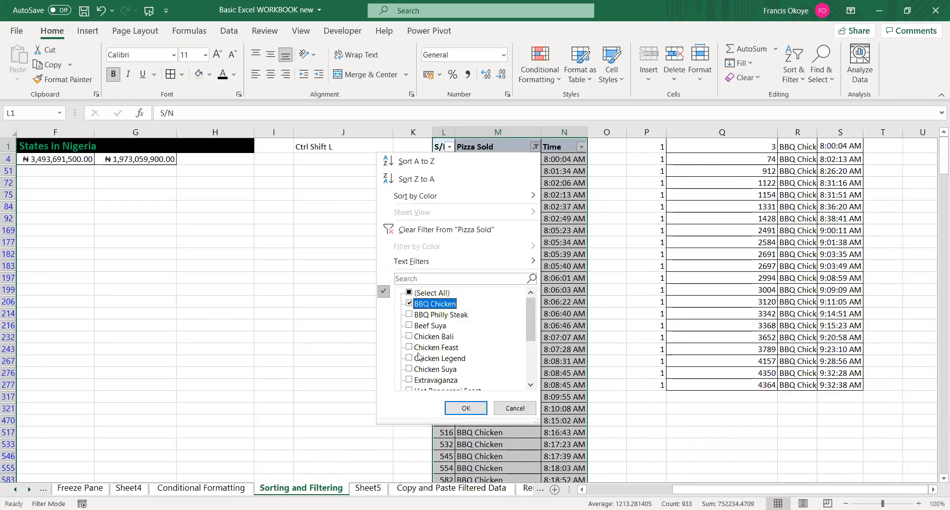
pyautogui.click(410, 325)
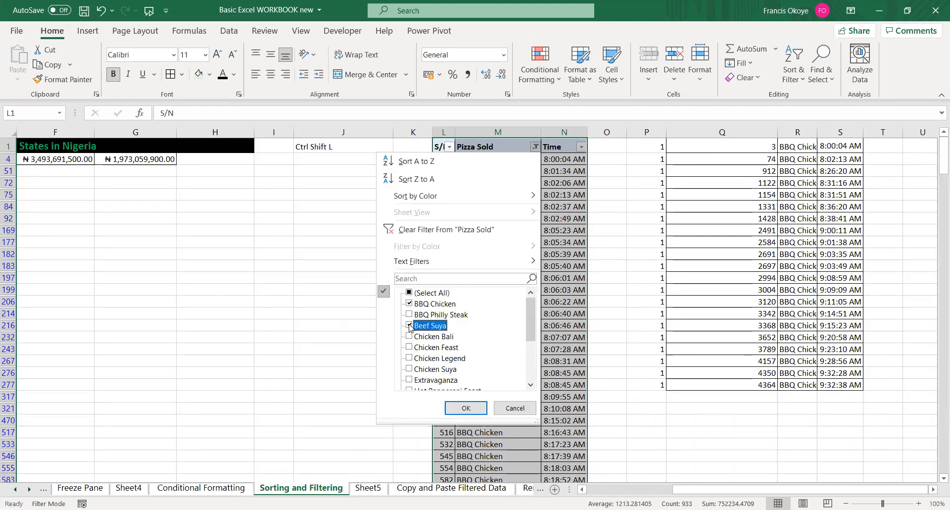
pyautogui.click(450, 407)
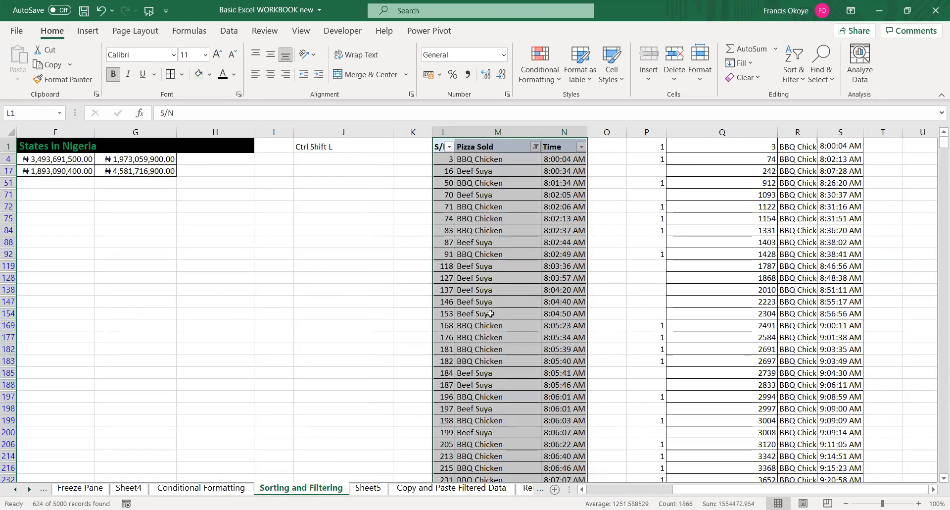
pyautogui.click(467, 157)
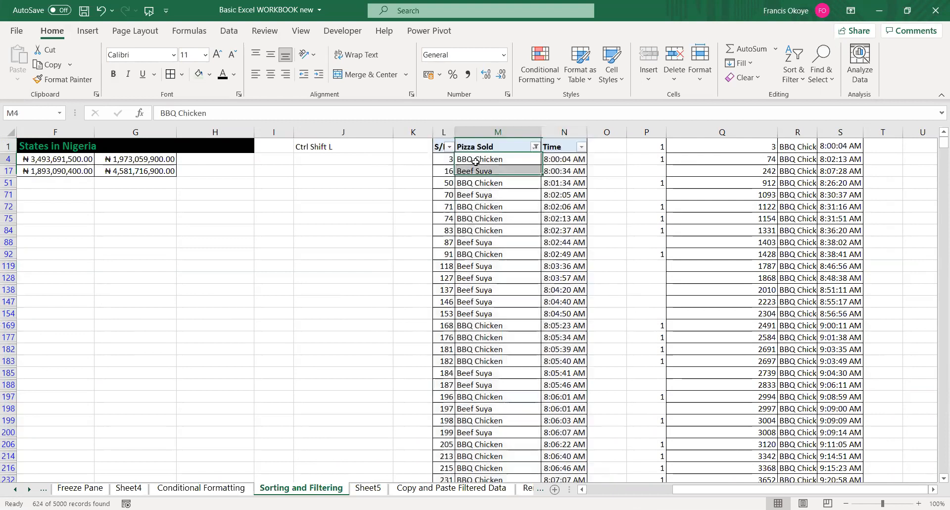
# Copy the filtered BBQ Chicken and Beef Suya records with their header row, starting from L1
pyautogui.click(438, 145)
pyautogui.hotkey('ctrl', 'shift', 'Right')
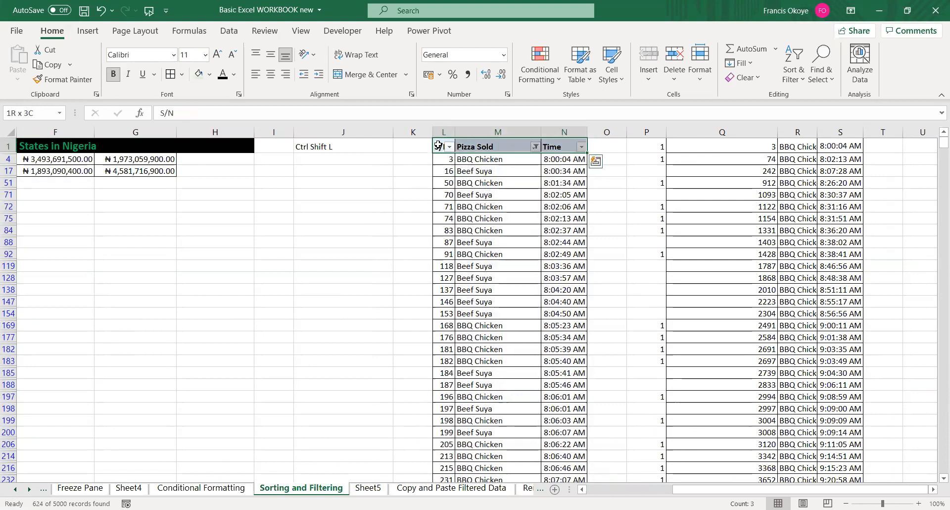
pyautogui.hotkey('ctrl', 'shift', 'Down')
pyautogui.hotkey('ctrl', 'c')
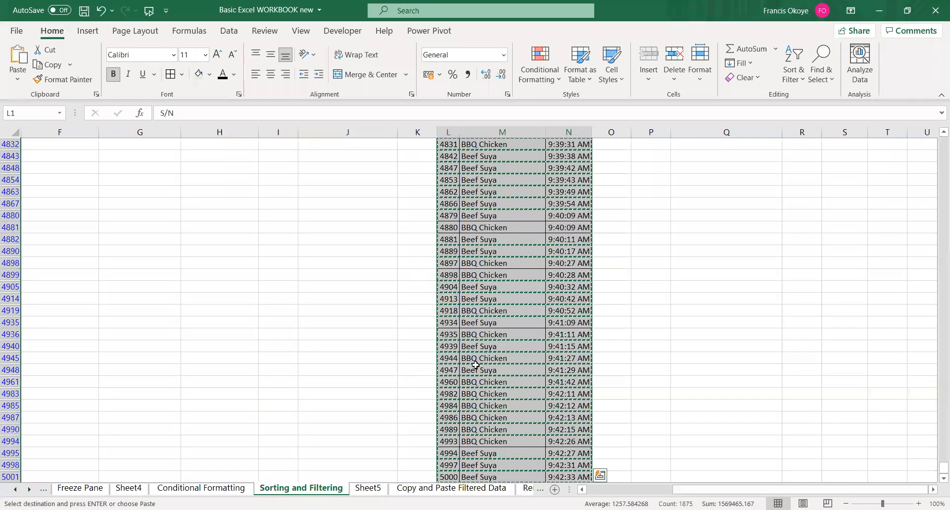
# Paste the copied records at F1 on the Copy and Paste Filtered Data sheet, fit column H, and widen column G to show full pizza names
pyautogui.click(445, 488)
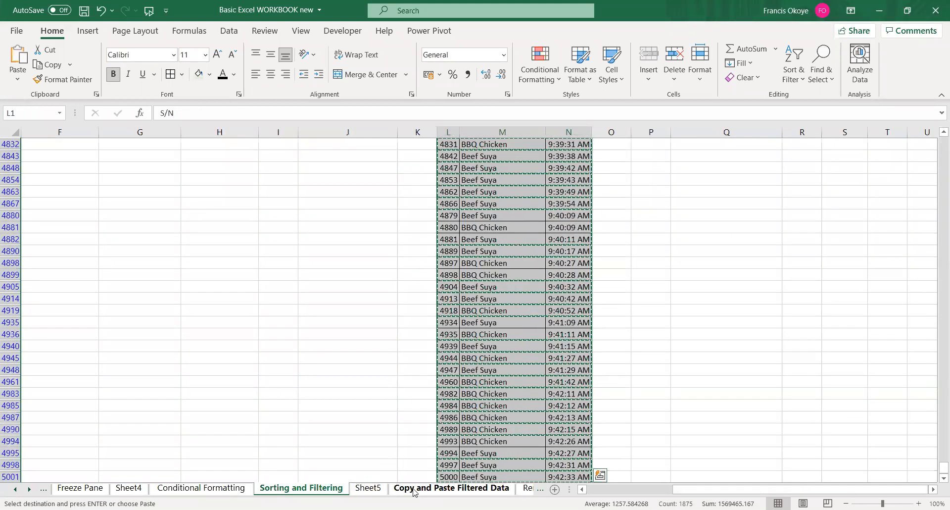
pyautogui.click(277, 145)
pyautogui.hotkey('ctrl', 'v')
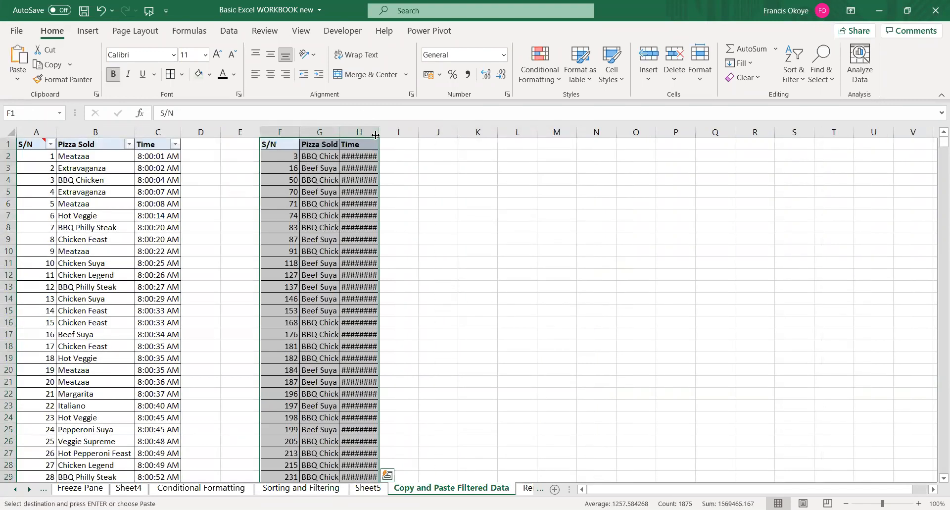
pyautogui.doubleClick(380, 133)
pyautogui.click(399, 276)
pyautogui.click(333, 207)
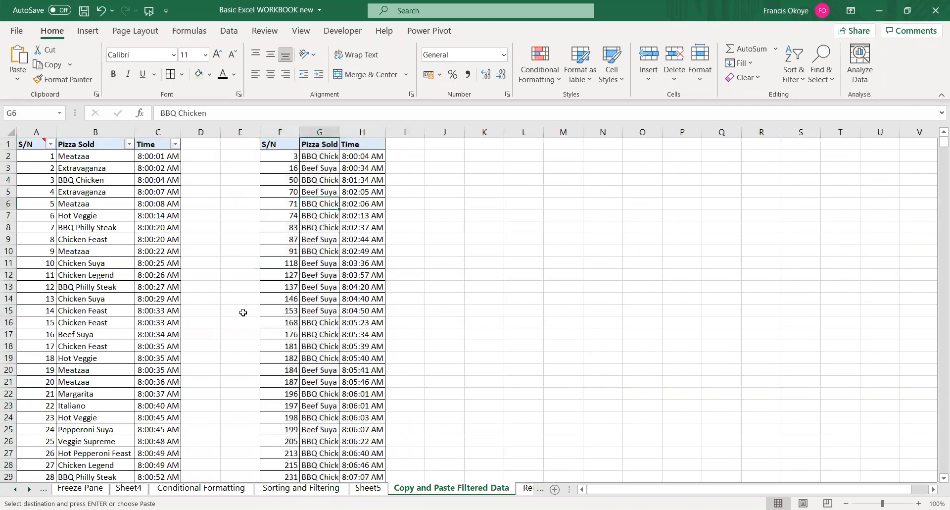
pyautogui.moveTo(340, 132); pyautogui.dragTo(390, 131)
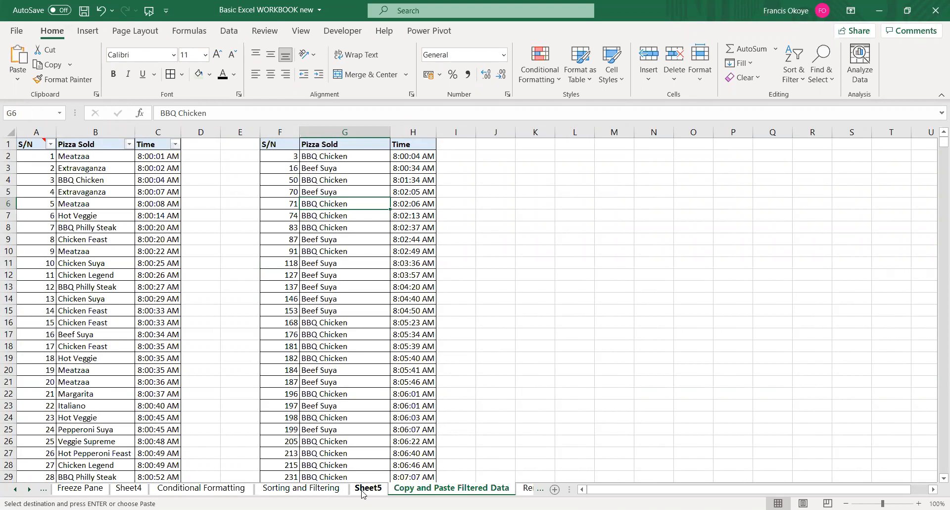
# Review the filtered source table against its copy on Copy and Paste Filtered Data, and open the Remove Duplicates sheet
pyautogui.click(298, 489)
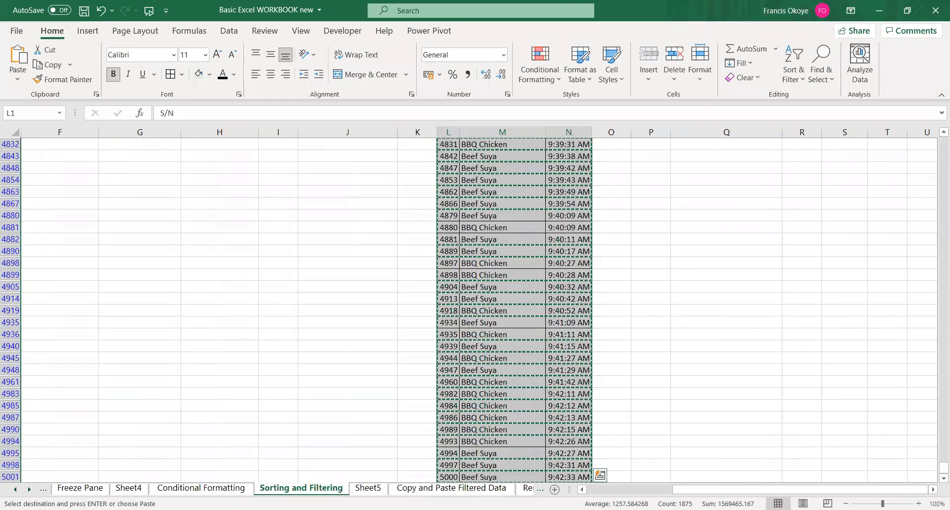
pyautogui.moveTo(928, 161); pyautogui.dragTo(792, 141)
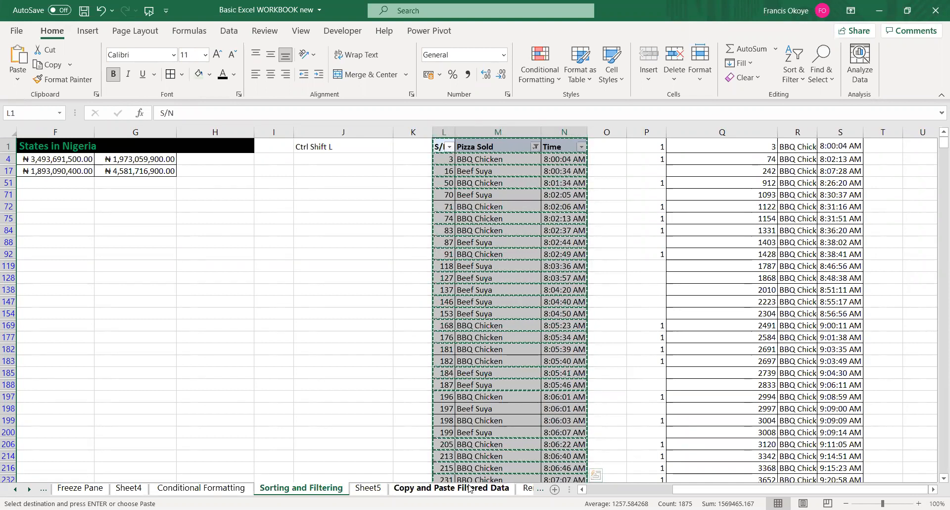
pyautogui.click(492, 488)
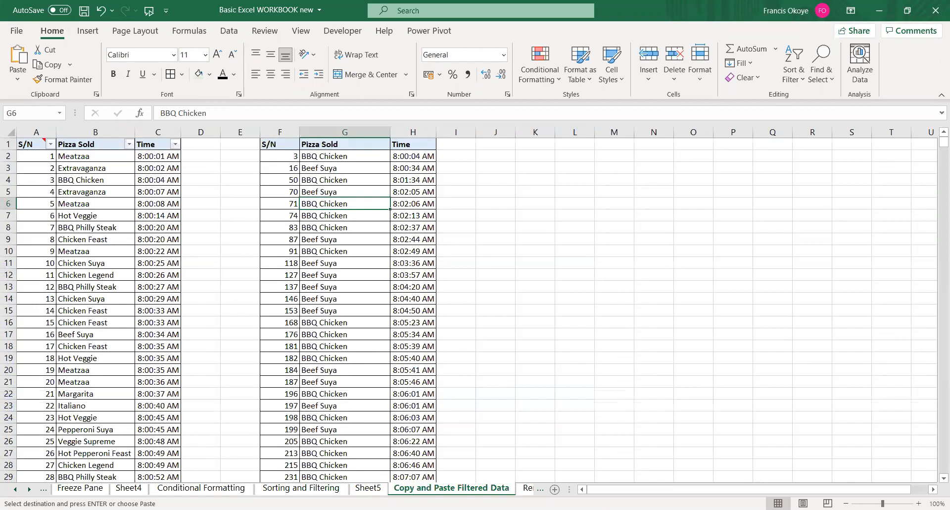
pyautogui.click(527, 489)
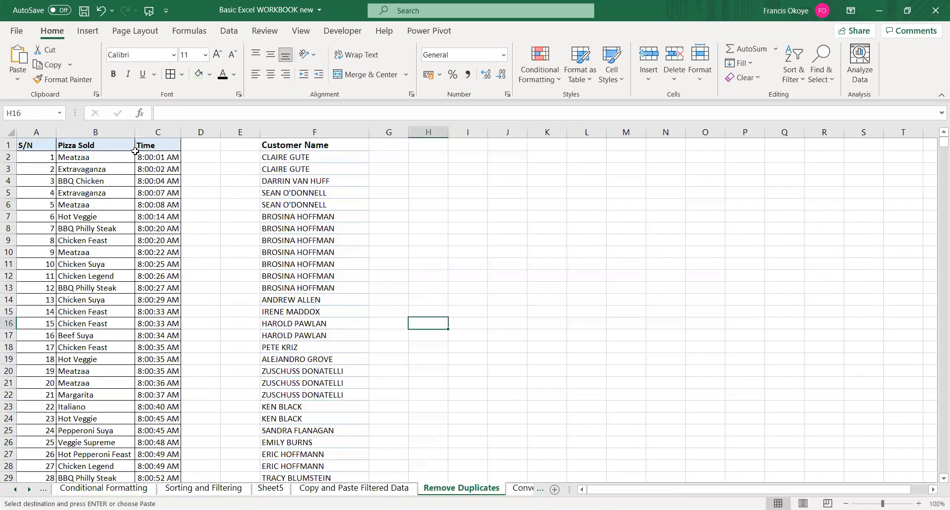
# Check the extent of the S/N, Pizza Sold and Time table on Remove Duplicates, from its header to its last record
pyautogui.click(77, 161)
pyautogui.press('Left')
pyautogui.press('Right')
pyautogui.press('Left')
pyautogui.press('Right')
pyautogui.press('Right')
pyautogui.press('Left')
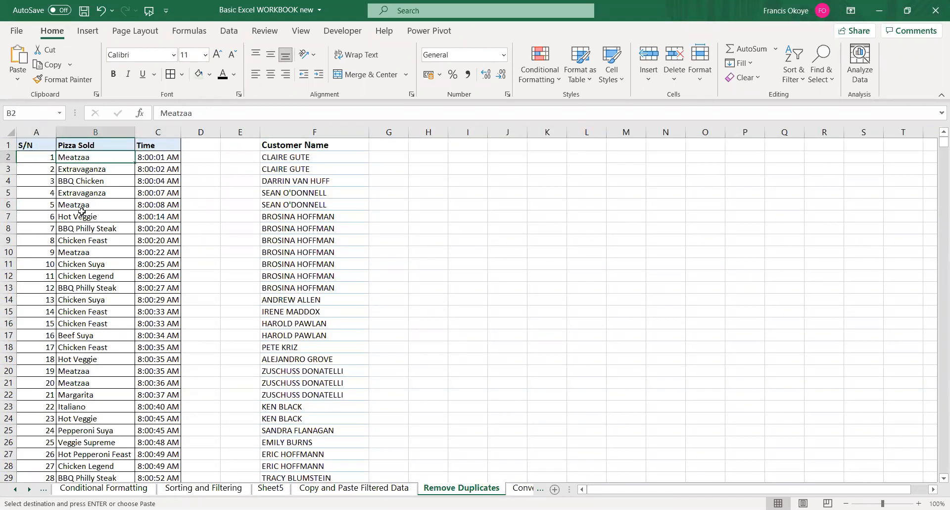
pyautogui.hotkey('ctrl', 'Down')
pyautogui.press('Left')
pyautogui.press('Right')
pyautogui.press('Right')
pyautogui.press('Left')
pyautogui.press('Left')
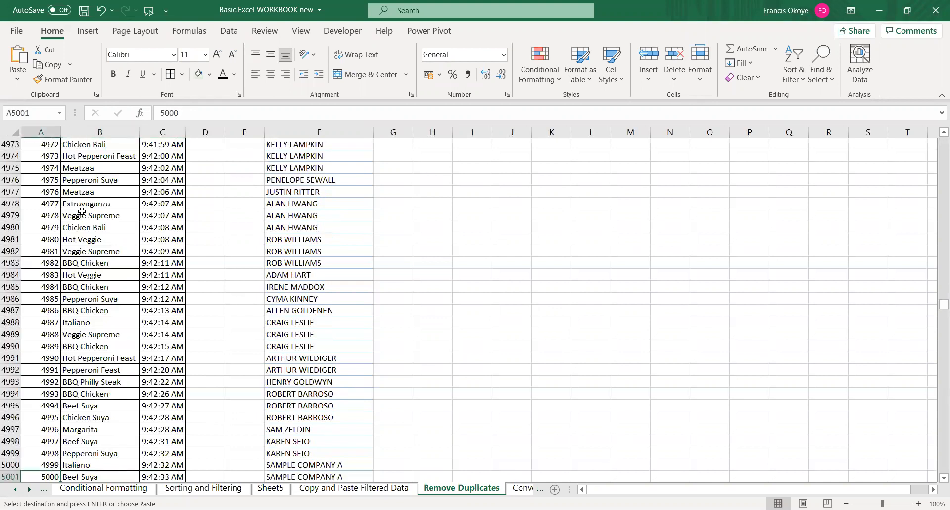
pyautogui.hotkey('ctrl', 'Up')
pyautogui.press('Right')
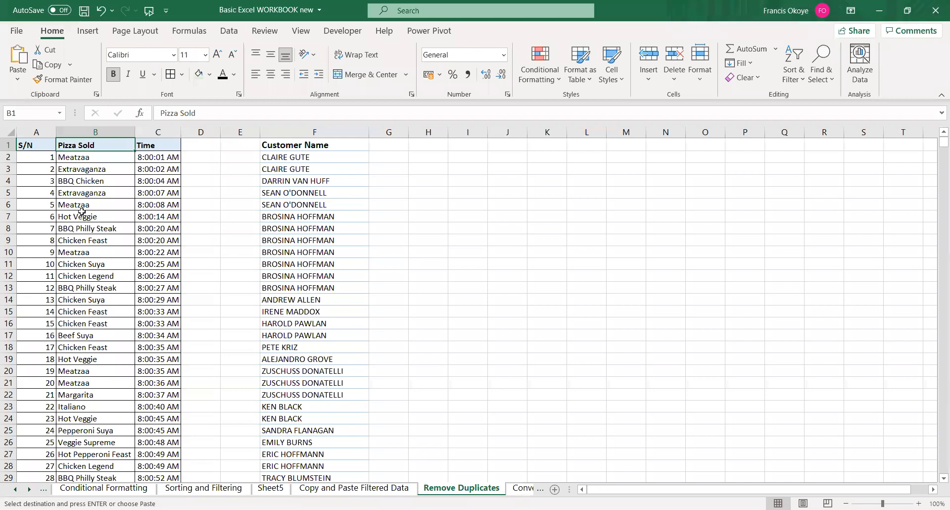
# Examine the first Pizza Sold entries, down to row 15, for pizza names that occur more than once
pyautogui.click(88, 168)
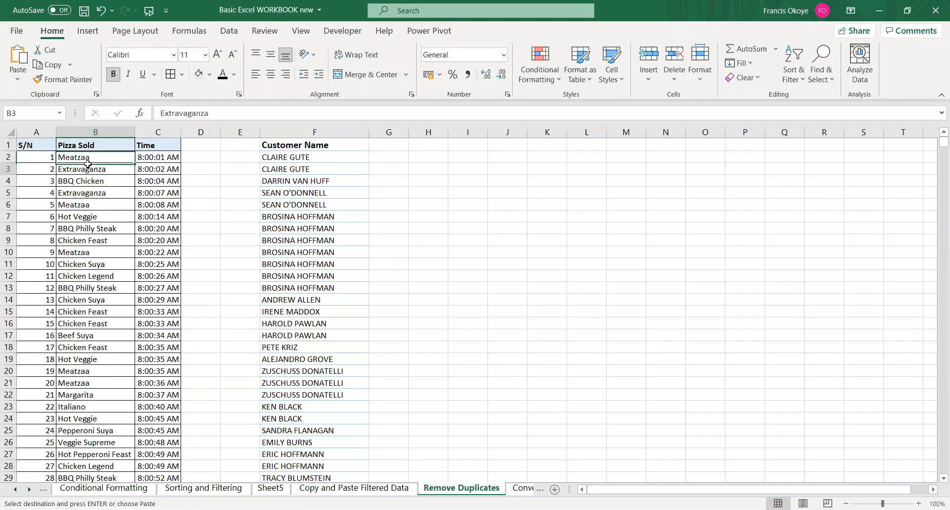
pyautogui.click(87, 157)
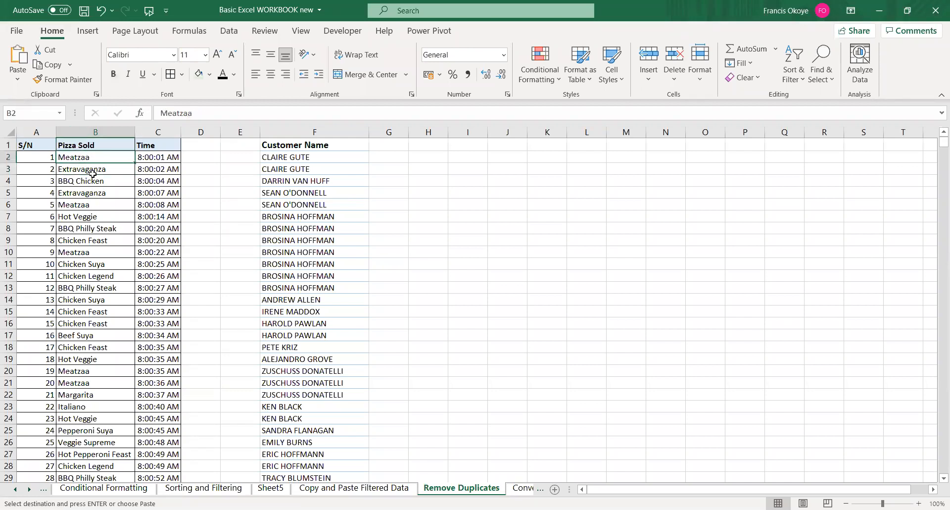
pyautogui.click(93, 173)
pyautogui.click(99, 193)
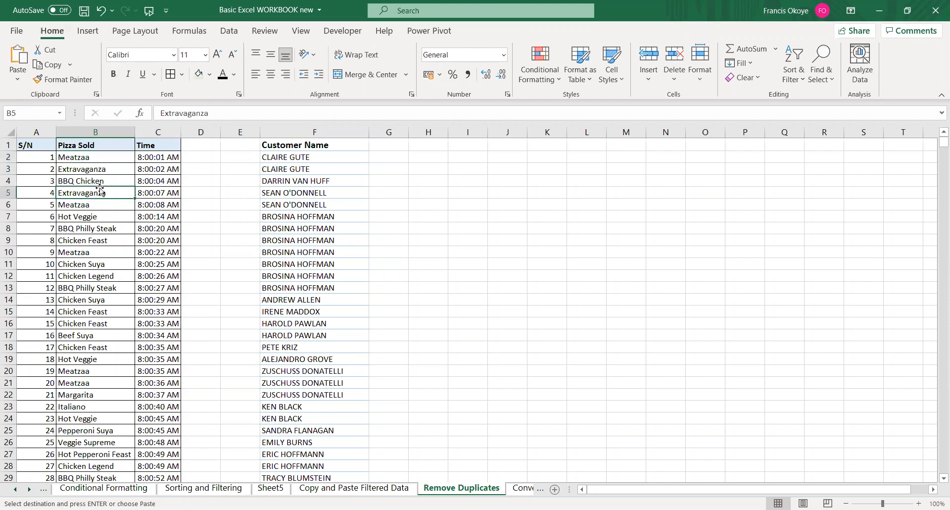
pyautogui.click(97, 217)
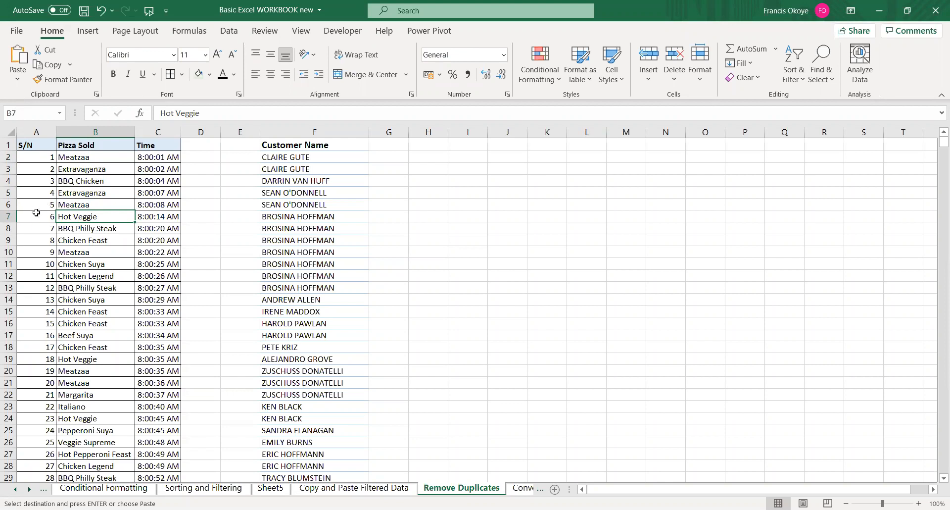
pyautogui.click(77, 166)
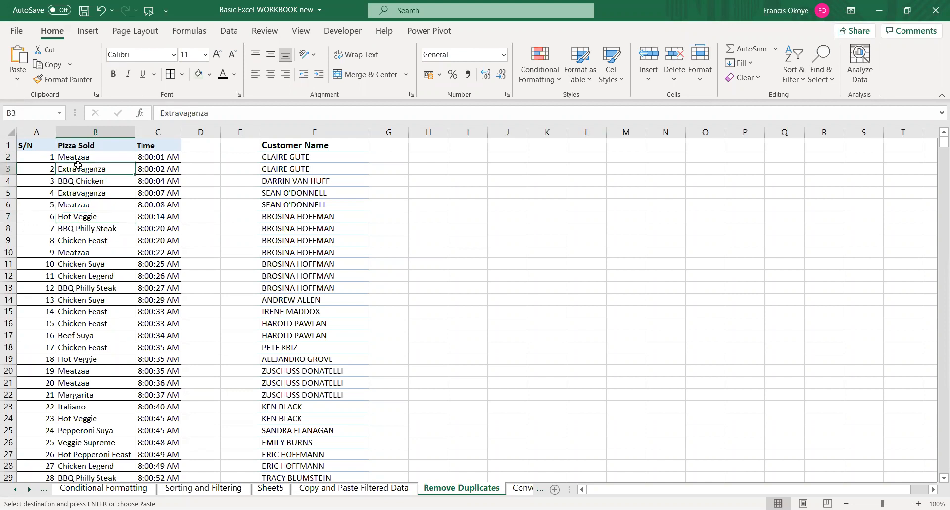
pyautogui.click(90, 316)
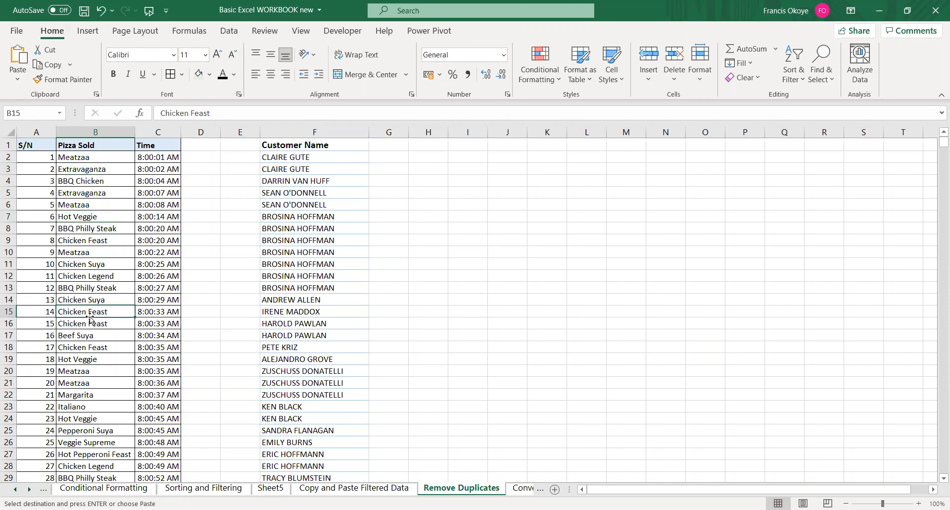
# Read further down the Pizza Sold column to row 69, checking the records for different and repeated pizza types
pyautogui.press('Left')
pyautogui.press('Down')
pyautogui.press('Down')
pyautogui.press('Down')
pyautogui.press('Down')
pyautogui.press('Down')
pyautogui.press('Down')
pyautogui.press('Down')
pyautogui.press('Down')
pyautogui.press('Down')
pyautogui.press('Down')
pyautogui.press('Down')
pyautogui.press('Down')
pyautogui.press('Down')
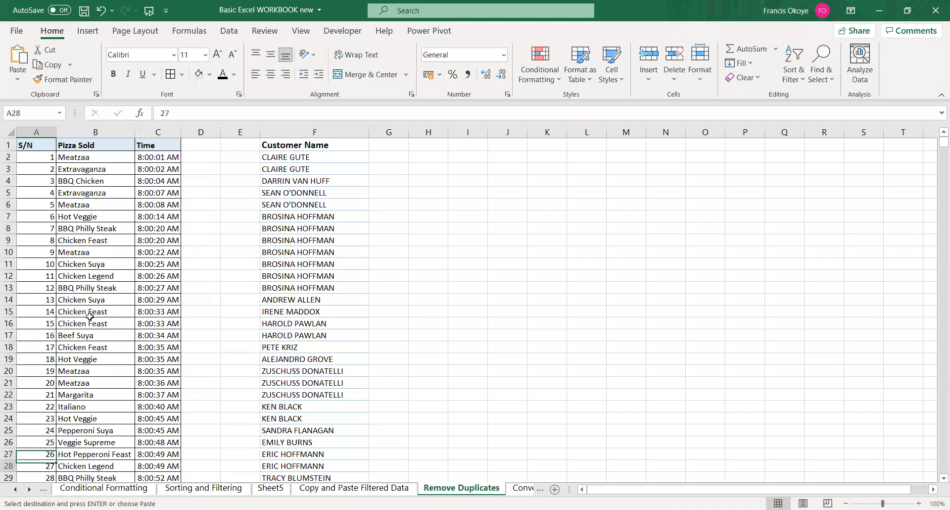
pyautogui.press('Right')
pyautogui.press('Down')
pyautogui.press('Down')
pyautogui.press('Down')
pyautogui.press('Down')
pyautogui.press('Down')
pyautogui.press('Down')
pyautogui.press('Down')
pyautogui.press('Down')
pyautogui.press('Down')
pyautogui.press('Down')
pyautogui.press('Down')
pyautogui.press('Down')
pyautogui.press('Down')
pyautogui.press('Down')
pyautogui.press('Down')
pyautogui.press('Down')
pyautogui.press('Down')
pyautogui.press('Down')
pyautogui.press('Down')
pyautogui.press('Down')
pyautogui.press('Down')
pyautogui.press('Down')
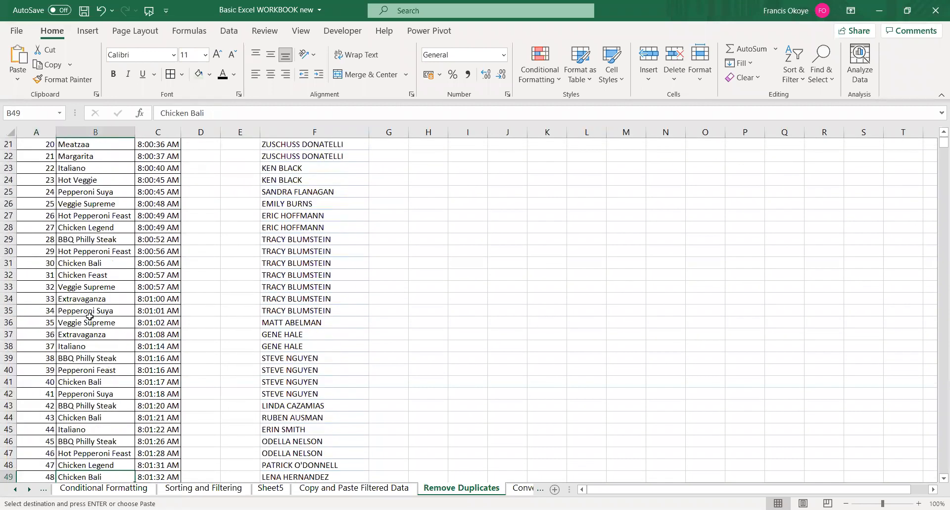
pyautogui.press('Up')
pyautogui.press('Up')
pyautogui.press('Up')
pyautogui.press('Up')
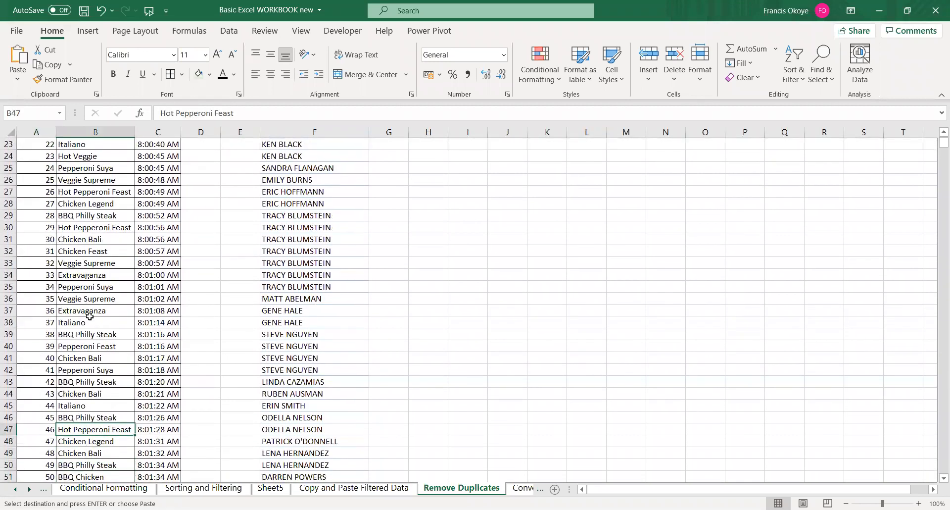
pyautogui.press('Down')
pyautogui.press('Down')
pyautogui.press('Down')
pyautogui.press('Down')
pyautogui.press('Down')
pyautogui.press('Down')
pyautogui.press('Down')
pyautogui.press('Down')
pyautogui.press('Down')
pyautogui.press('Down')
pyautogui.press('Down')
pyautogui.press('Down')
pyautogui.press('Down')
pyautogui.press('Down')
pyautogui.press('Down')
pyautogui.press('Down')
pyautogui.press('Down')
pyautogui.press('Down')
pyautogui.press('Down')
pyautogui.press('Down')
pyautogui.press('Down')
pyautogui.press('Down')
pyautogui.press('Down')
pyautogui.press('Down')
pyautogui.press('Down')
pyautogui.press('Down')
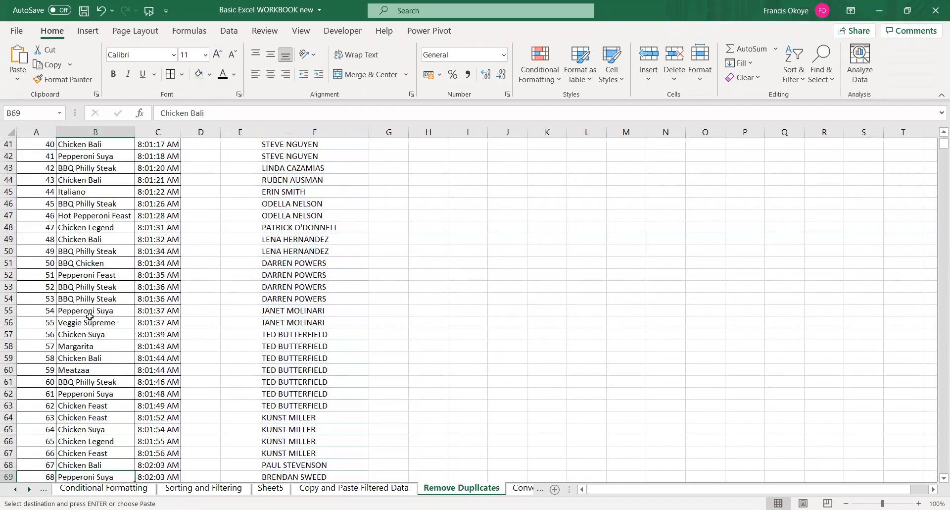
# Look through the Pizza Sold column for repeated pizza names and return to its first entry
pyautogui.press('Down')
pyautogui.press('Down')
pyautogui.press('Down')
pyautogui.press('Down')
pyautogui.press('Down')
pyautogui.press('Down')
pyautogui.press('Down')
pyautogui.press('Down')
pyautogui.press('Down')
pyautogui.press('Down')
pyautogui.press('Down')
pyautogui.press('Down')
pyautogui.press('Down')
pyautogui.press('Down')
pyautogui.press('Down')
pyautogui.press('Down')
pyautogui.press('Down')
pyautogui.press('Down')
pyautogui.press('Down')
pyautogui.press('Down')
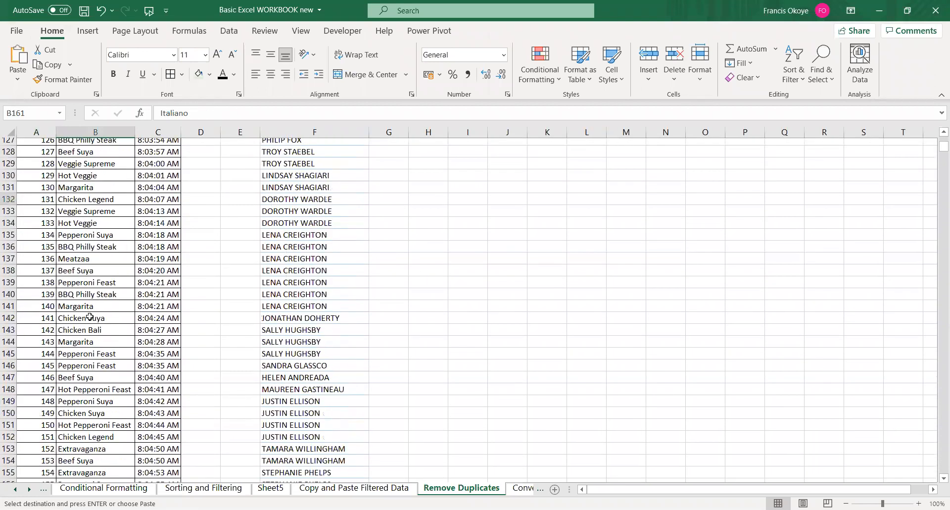
pyautogui.press('Up')
pyautogui.press('Up')
pyautogui.press('Up')
pyautogui.press('Up')
pyautogui.press('Up')
pyautogui.press('Up')
pyautogui.press('Up')
pyautogui.press('Up')
pyautogui.press('Up')
pyautogui.press('Up')
pyautogui.press('Up')
pyautogui.press('Up')
pyautogui.press('Up')
pyautogui.press('Up')
pyautogui.press('Up')
pyautogui.press('Up')
pyautogui.press('Up')
pyautogui.press('Up')
pyautogui.press('Up')
pyautogui.press('Up')
pyautogui.press('Down')
pyautogui.press('Up')
pyautogui.press('Up')
pyautogui.press('Up')
pyautogui.press('Up')
pyautogui.press('Up')
pyautogui.press('Up')
pyautogui.press('Up')
pyautogui.press('Up')
pyautogui.press('Up')
pyautogui.press('Up')
pyautogui.press('Up')
pyautogui.press('Up')
pyautogui.press('Up')
pyautogui.press('Up')
pyautogui.press('Up')
pyautogui.press('Up')
pyautogui.press('Up')
pyautogui.press('Down')
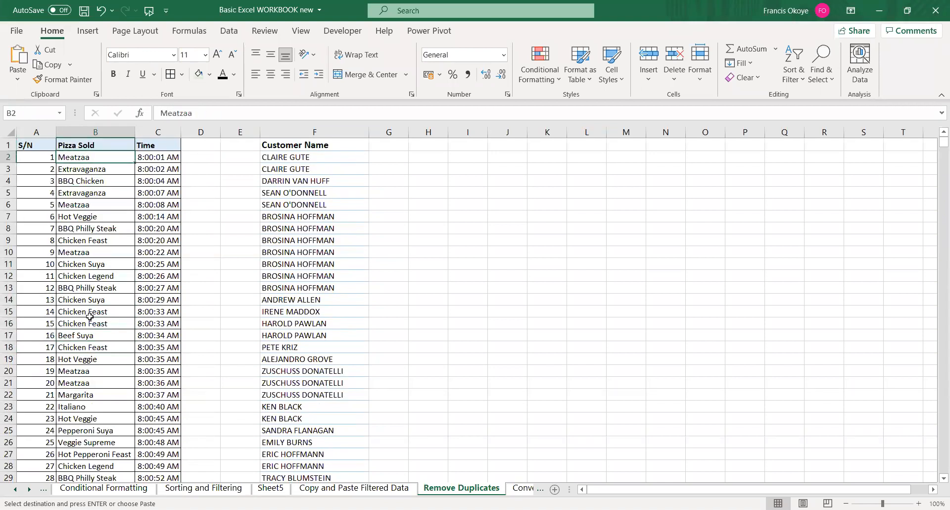
# Add filters to the pizza sales table and view the list of distinct names in the Pizza Sold filter
pyautogui.moveTo(265, 243); pyautogui.dragTo(105, 154)
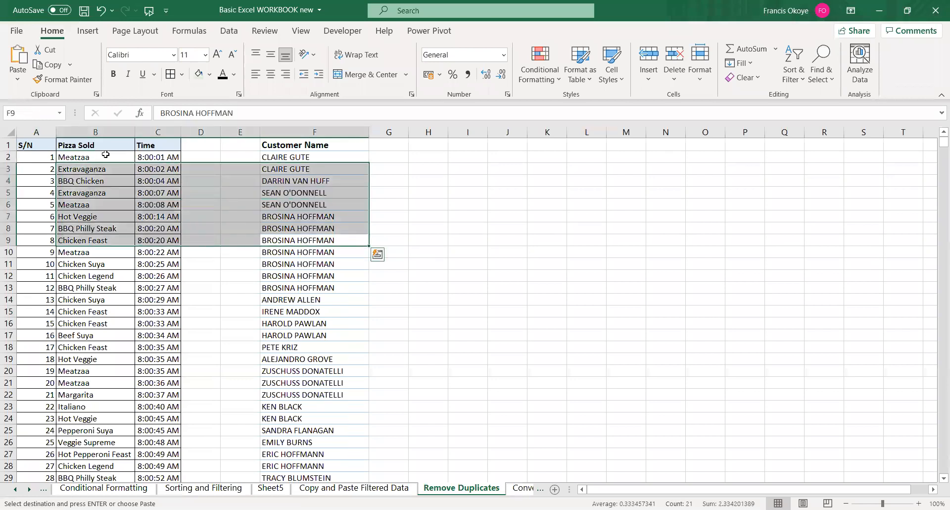
pyautogui.click(105, 154)
pyautogui.click(104, 147)
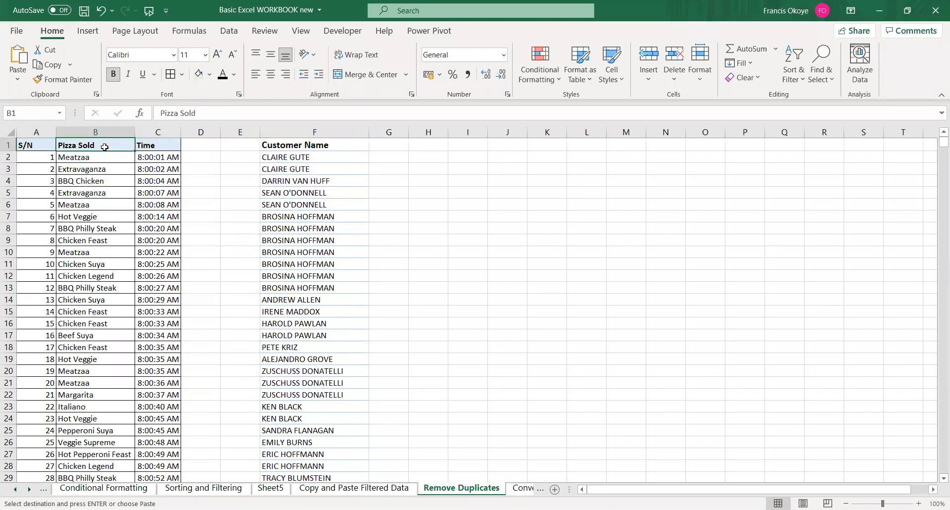
pyautogui.hotkey('ctrl', 'shift', 'l')
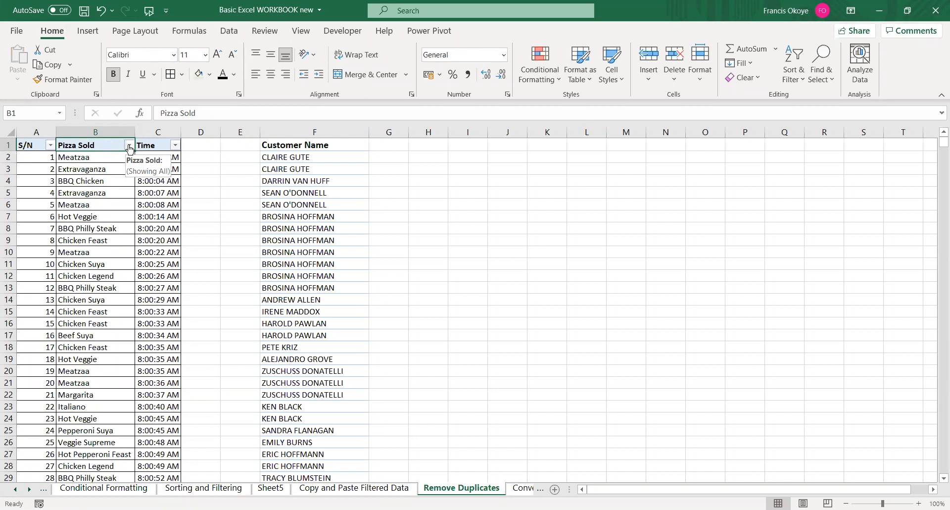
pyautogui.click(129, 146)
pyautogui.moveTo(157, 320)
pyautogui.mouseDown()
pyautogui.moveTo(157, 342)
pyautogui.moveTo(156, 303)
pyautogui.mouseUp()
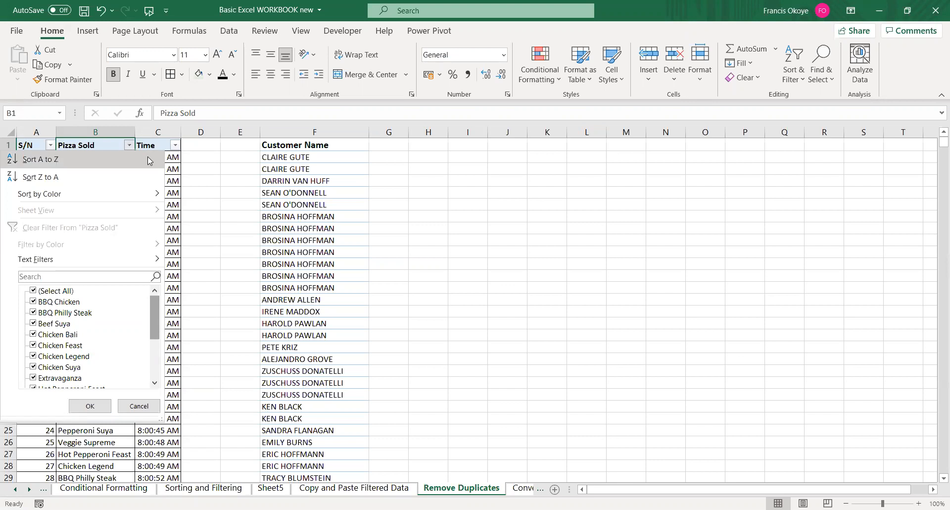
pyautogui.click(130, 146)
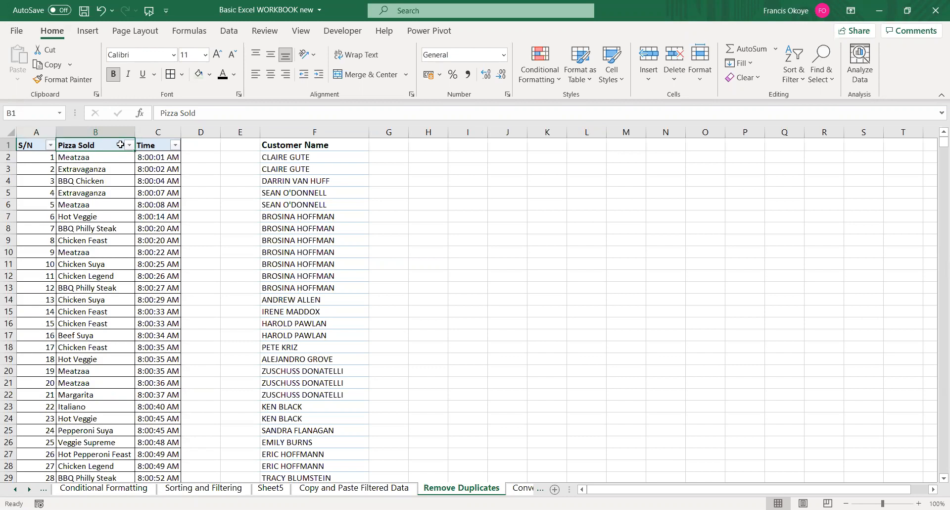
# Remove the filters from the S/N, Pizza Sold and Time headers
pyautogui.click(38, 145)
pyautogui.hotkey('ctrl', 'shift', 'Right')
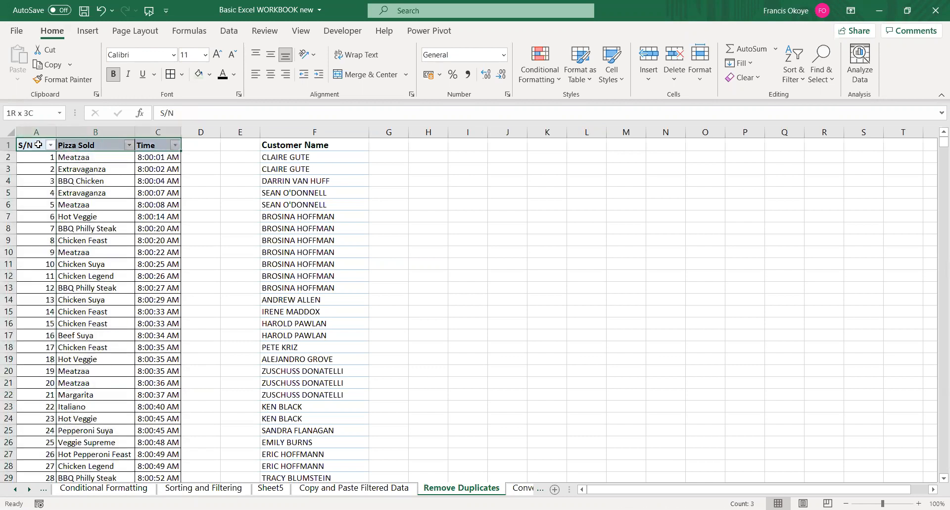
pyautogui.hotkey('ctrl', 'shift', 'Down')
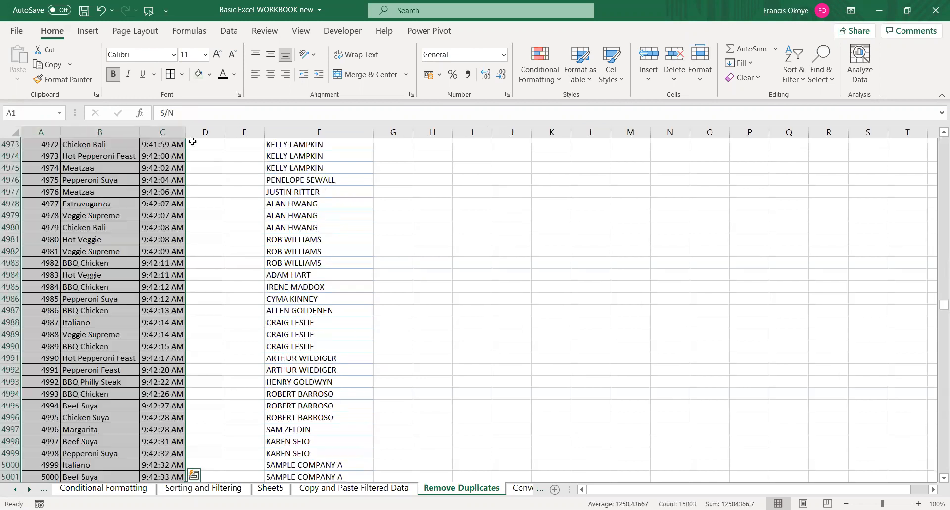
pyautogui.click(230, 32)
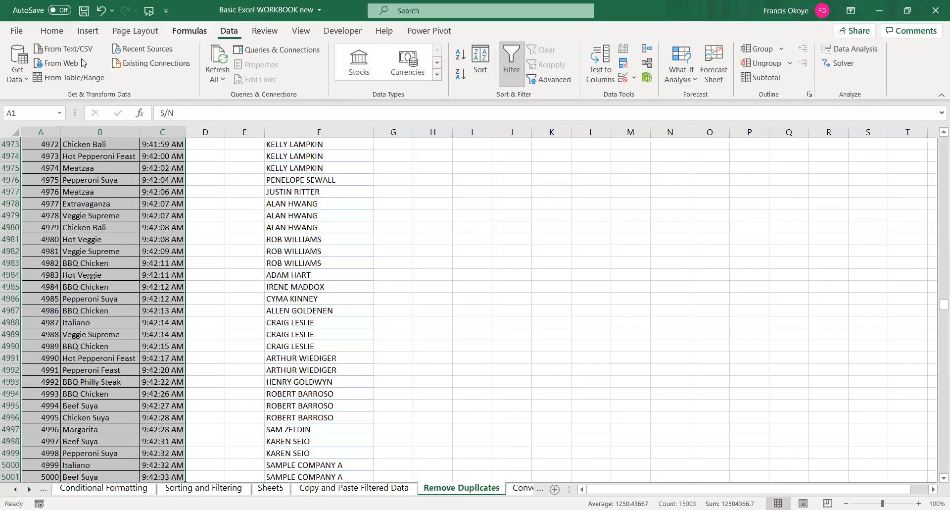
pyautogui.click(74, 154)
pyautogui.hotkey('ctrl', 'Home')
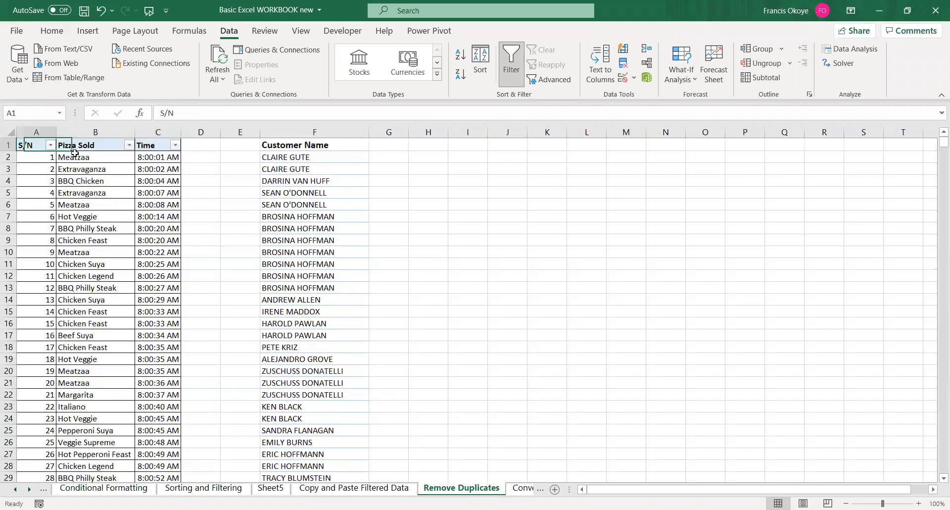
pyautogui.hotkey('ctrl', 'shift', 'Right')
pyautogui.hotkey('ctrl', 'shift', 'l')
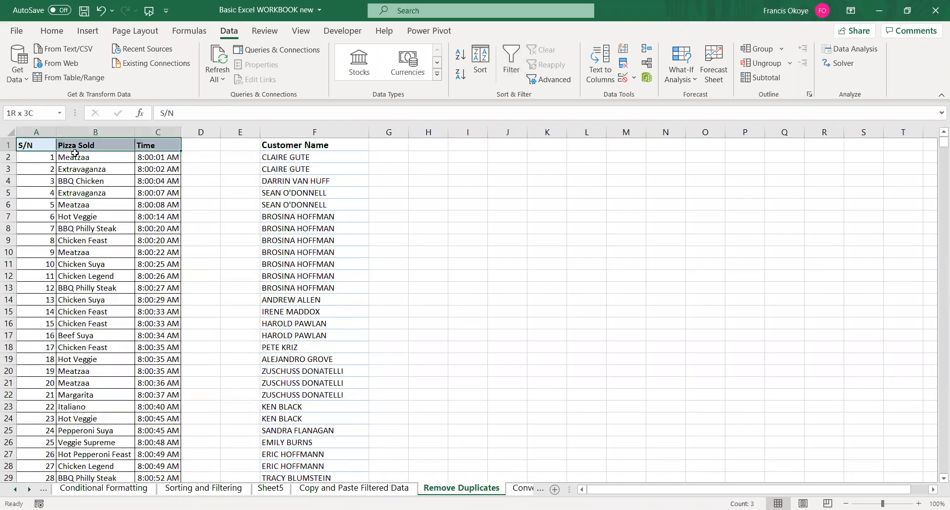
# Remove duplicate rows from the whole S/N, Pizza Sold and Time table, comparing only the Pizza Sold column
pyautogui.hotkey('ctrl', 'shift', 'Down')
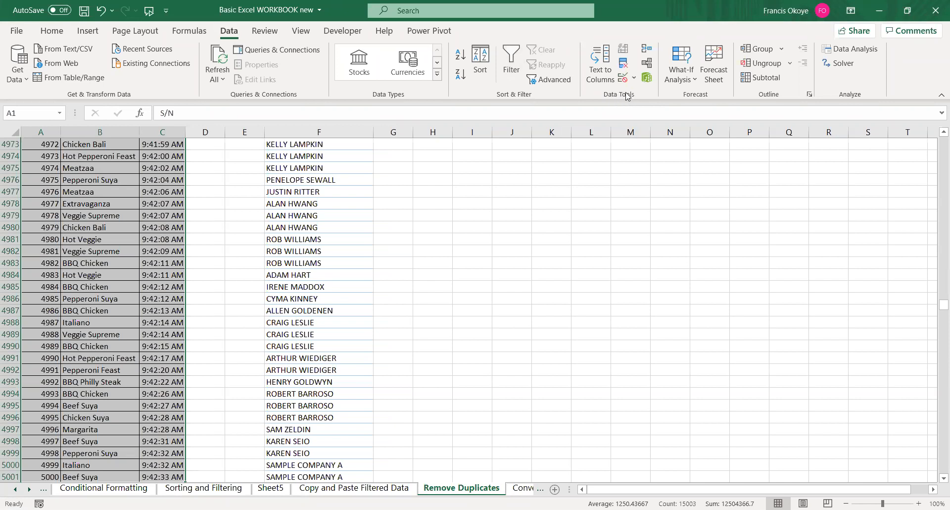
pyautogui.click(625, 65)
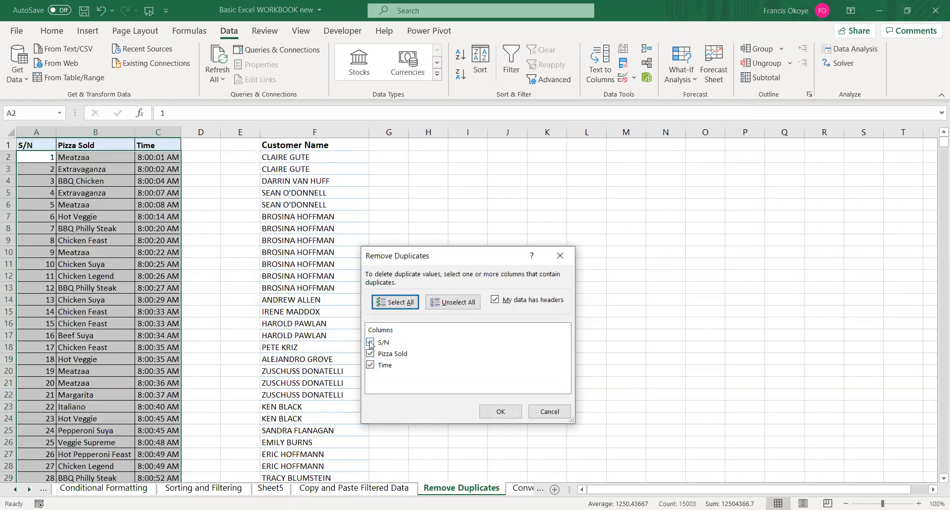
pyautogui.click(370, 342)
pyautogui.click(371, 365)
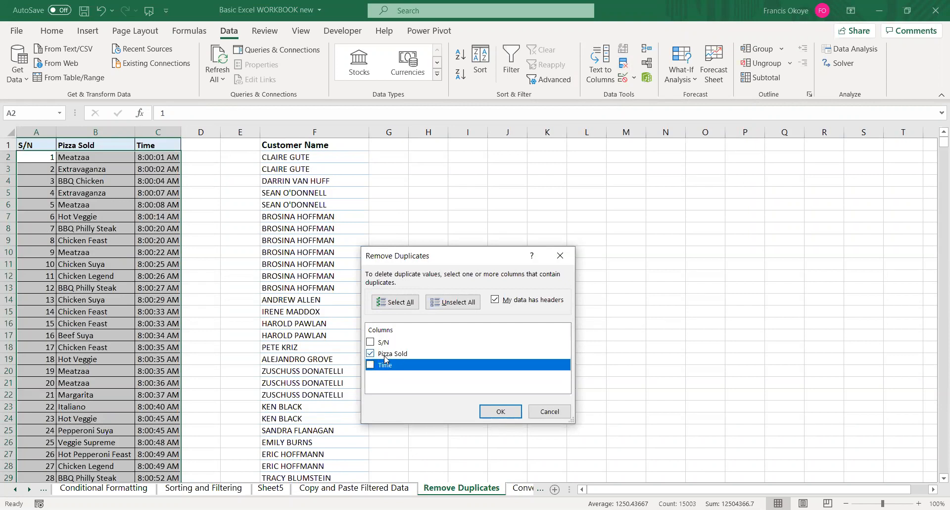
pyautogui.click(370, 342)
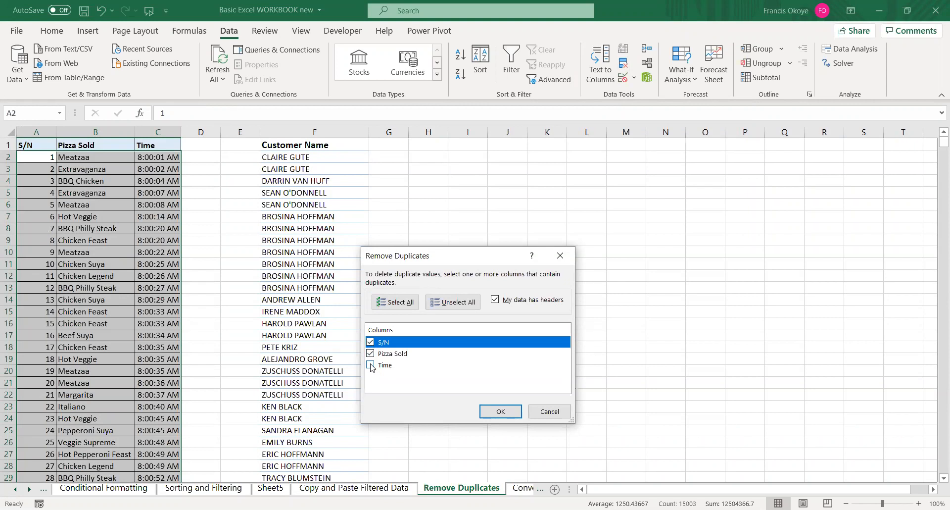
pyautogui.click(371, 366)
pyautogui.click(369, 344)
pyautogui.click(515, 413)
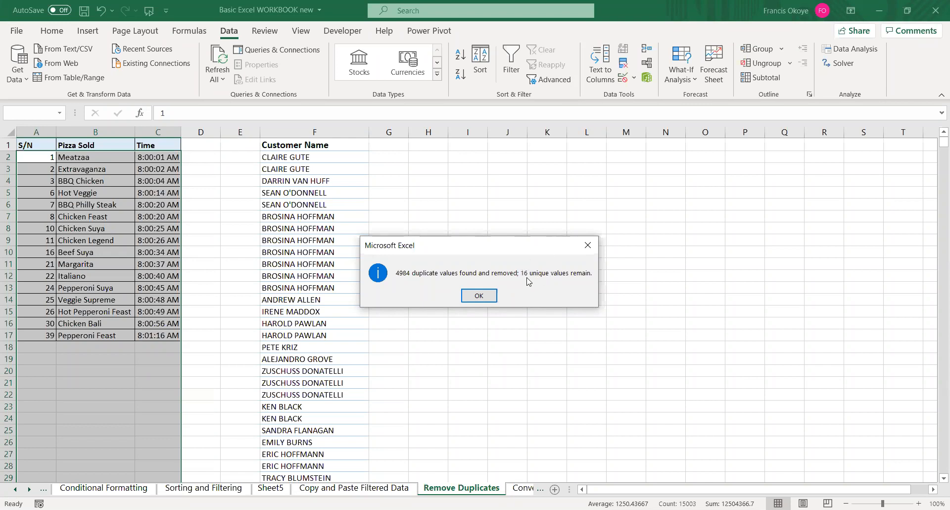
pyautogui.click(484, 296)
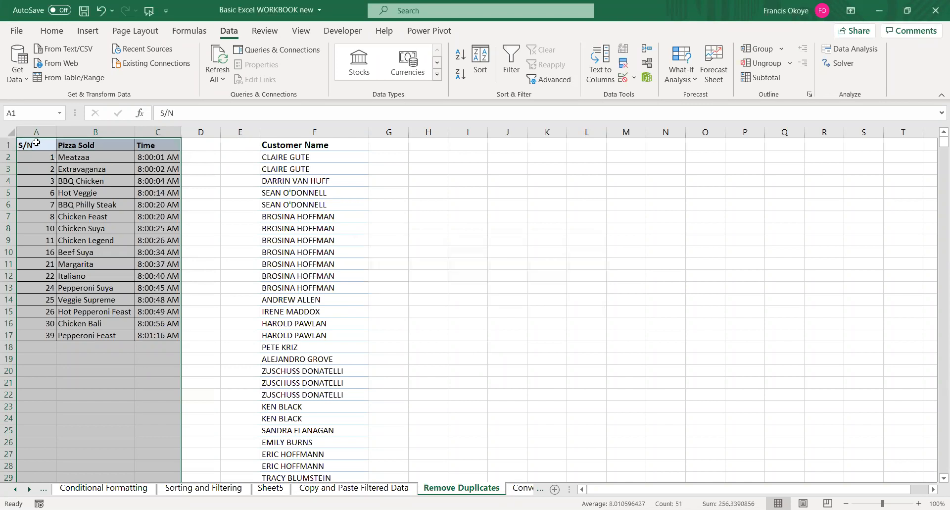
# Renumber the S/N column consecutively from 1 to 16 for the remaining pizzas
pyautogui.moveTo(42, 158); pyautogui.dragTo(53, 339)
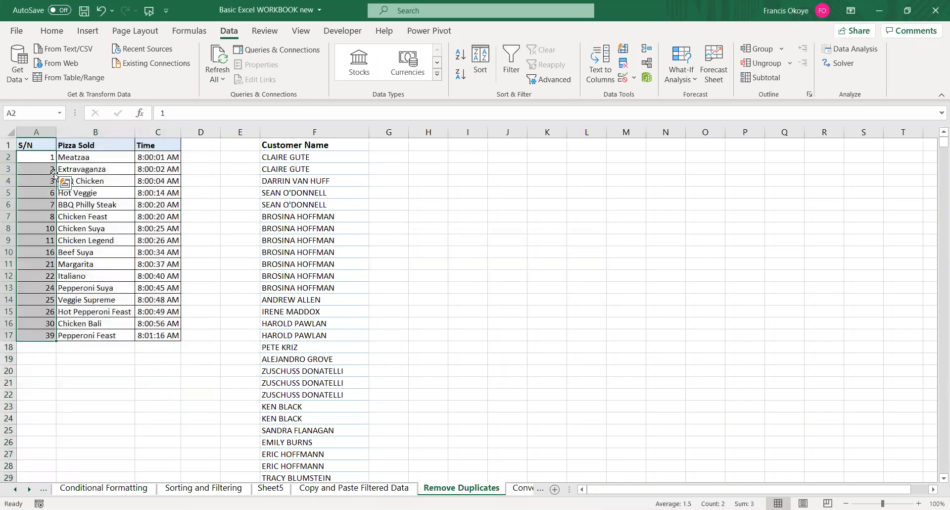
pyautogui.click(74, 382)
pyautogui.click(87, 190)
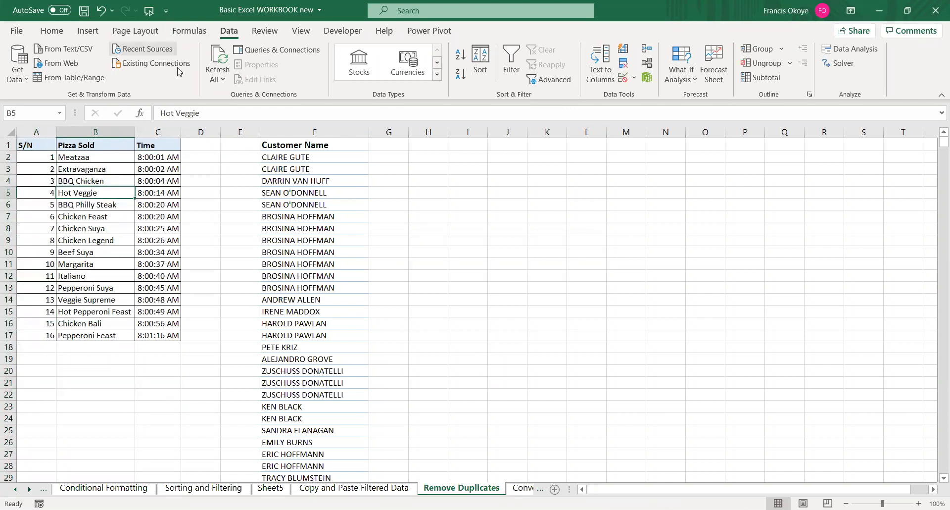
# Delete the entire Time column from the sheet
pyautogui.click(160, 130)
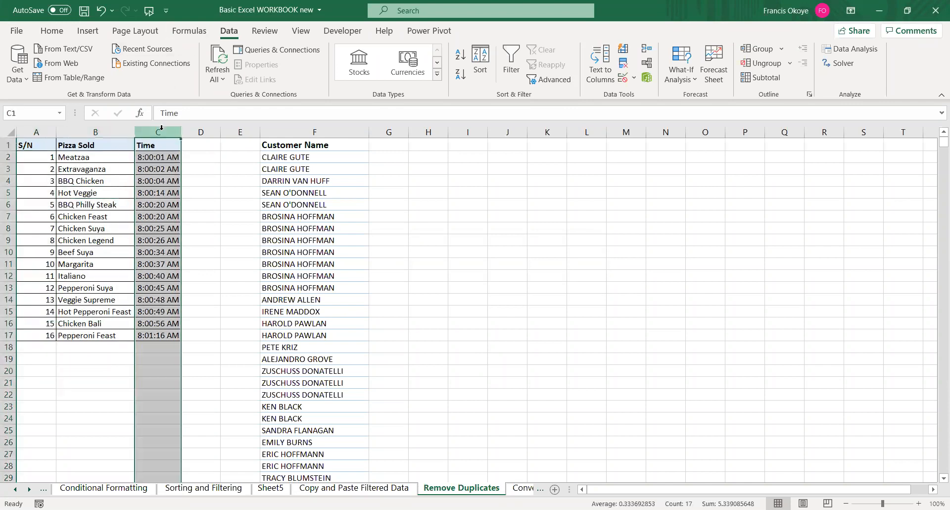
pyautogui.rightClick(161, 130)
pyautogui.click(200, 251)
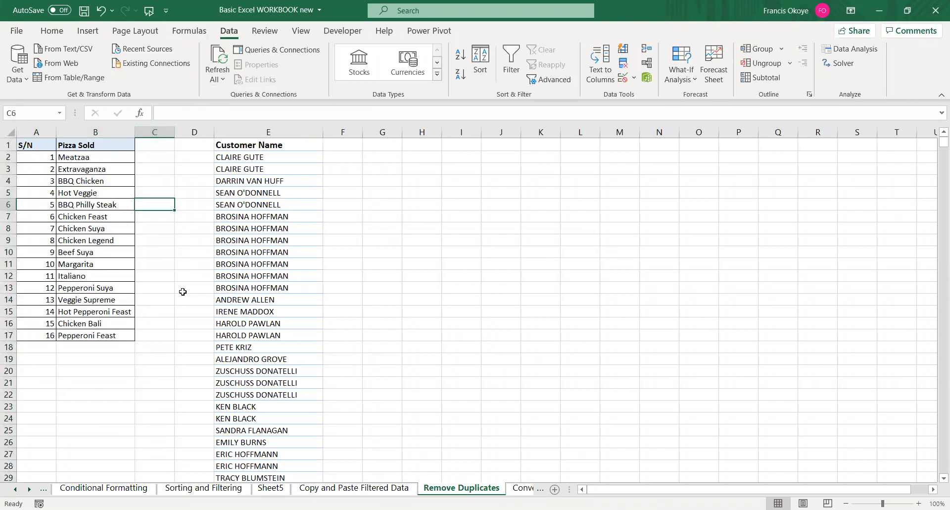
# Undo the Time column deletion, the S/N renumbering and the duplicate removal
pyautogui.hotkey('ctrl', 'z')
pyautogui.hotkey('ctrl', 'z')
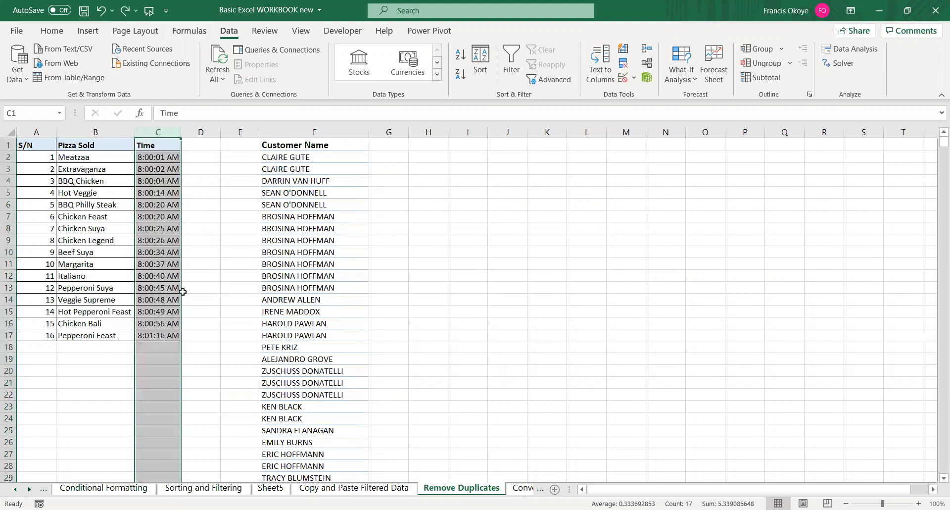
pyautogui.click(91, 158)
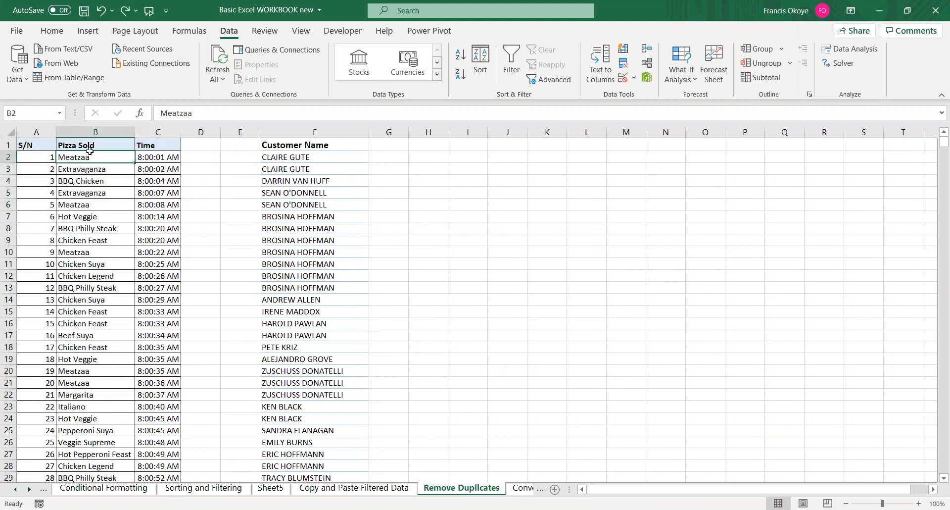
# Remove duplicates from the Pizza Sold column alone, continuing with the current selection instead of expanding it
pyautogui.click(84, 131)
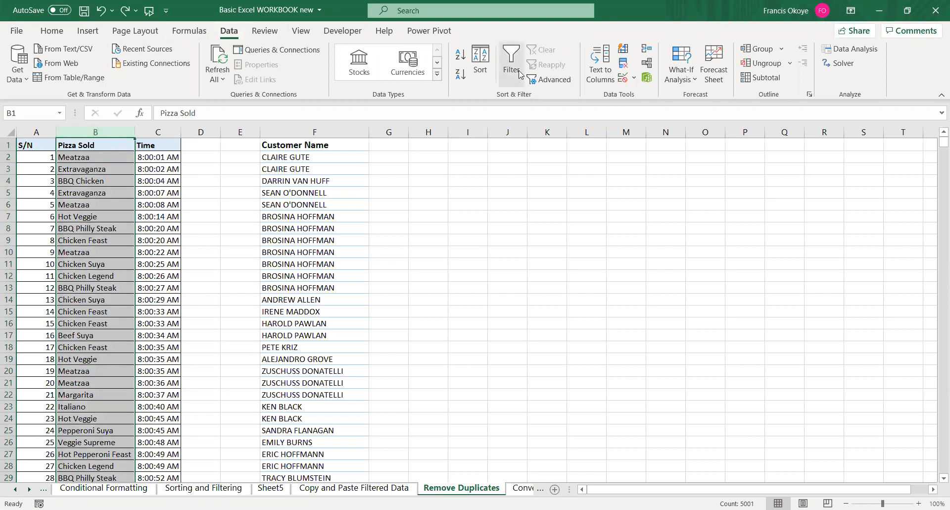
pyautogui.click(623, 65)
pyautogui.click(364, 349)
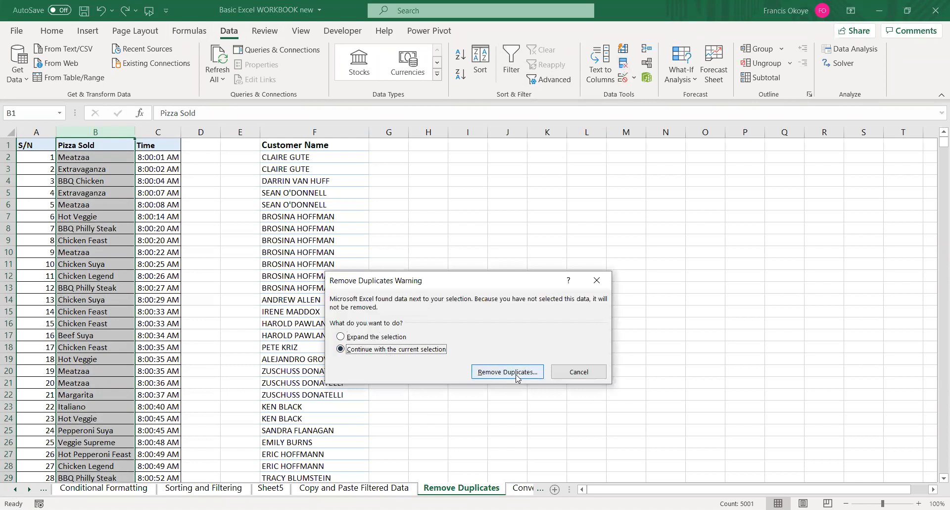
pyautogui.click(518, 378)
pyautogui.click(502, 411)
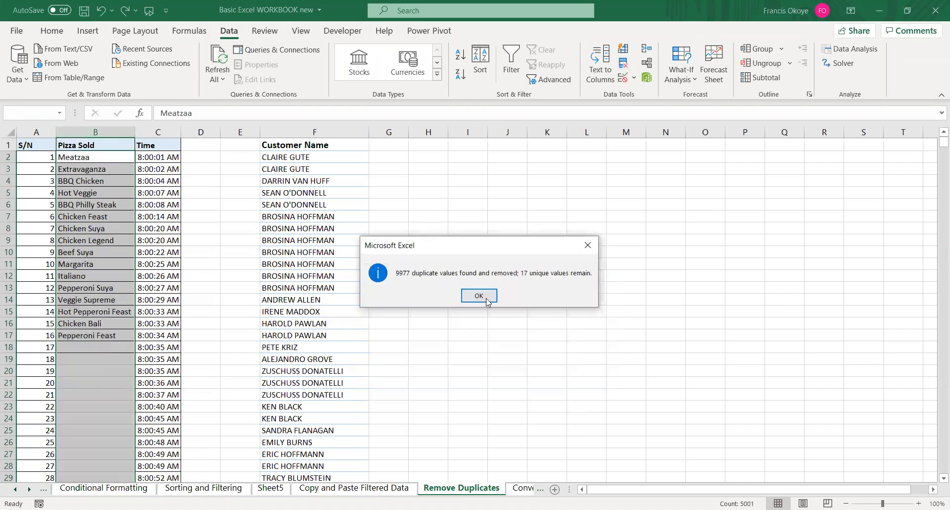
pyautogui.click(480, 295)
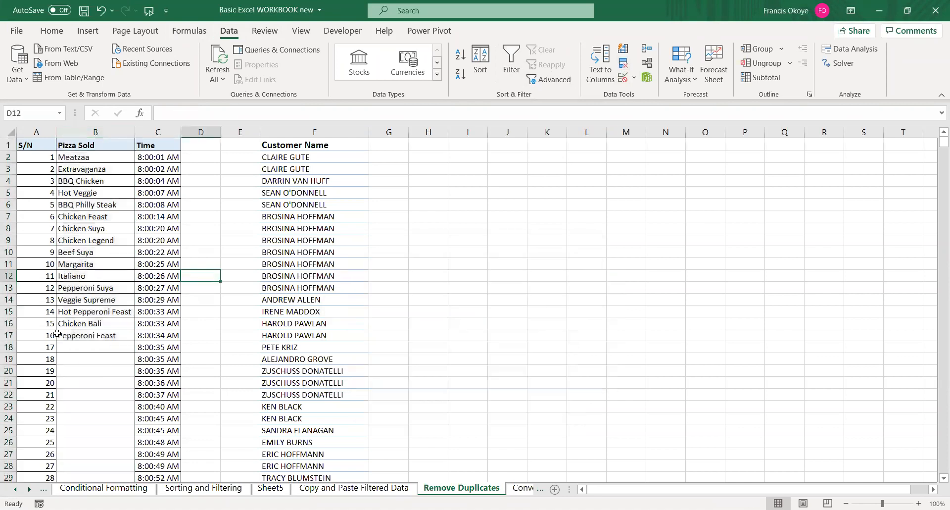
pyautogui.click(44, 168)
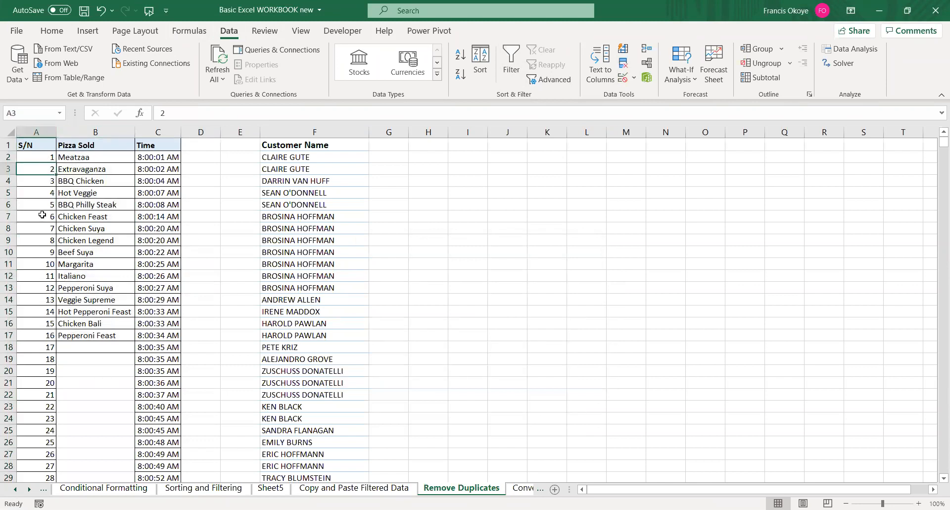
# Delete the Time and S/N columns so only the unique pizza list remains beside the customer names
pyautogui.click(158, 132)
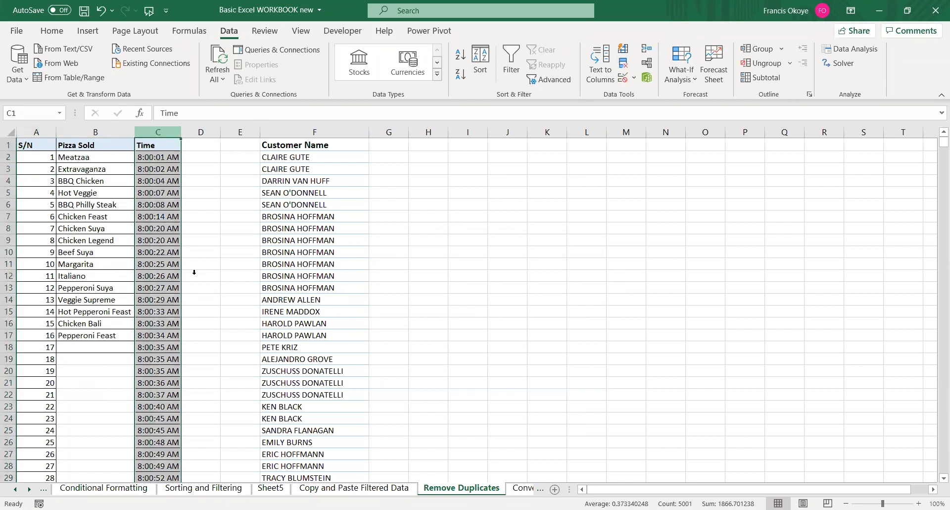
pyautogui.hotkey('ctrl', '-')
pyautogui.click(36, 130)
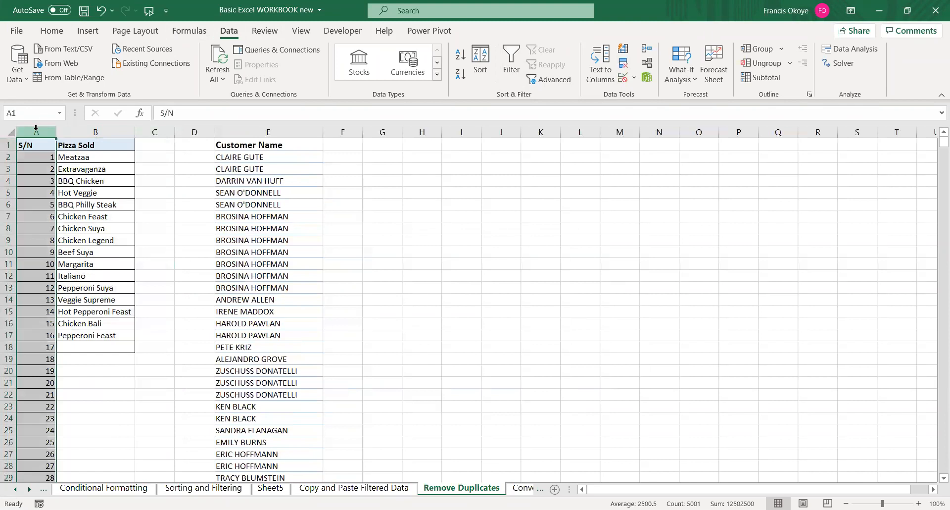
pyautogui.hotkey('ctrl', '-')
pyautogui.click(104, 345)
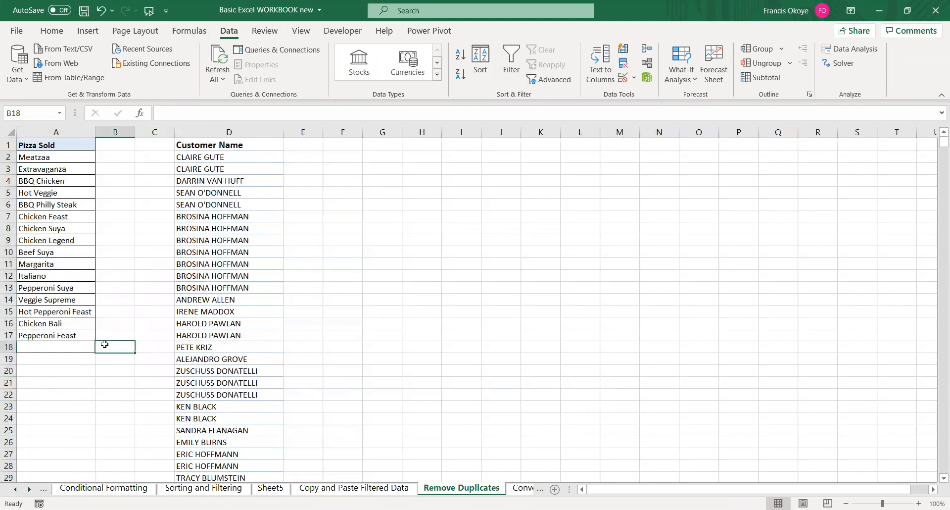
# Autofit the width of the Customer Name column
pyautogui.click(233, 276)
pyautogui.click(232, 252)
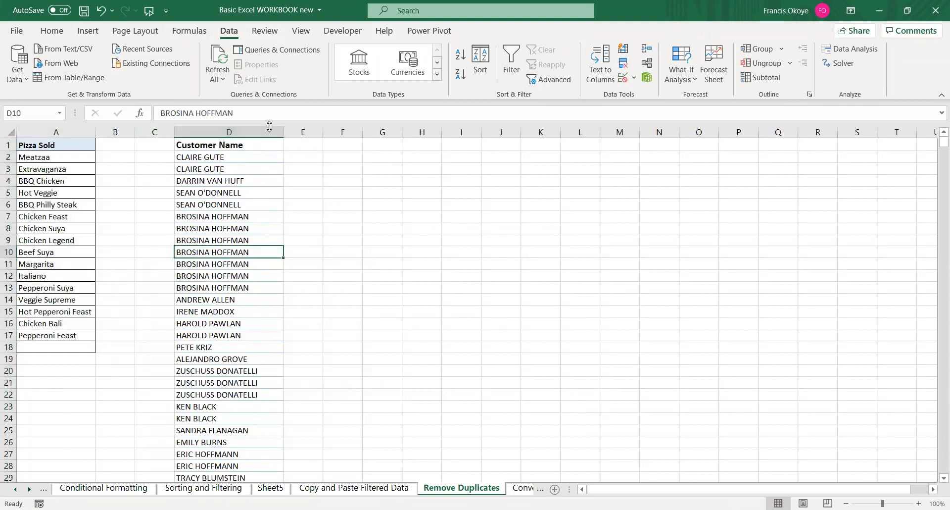
pyautogui.doubleClick(282, 127)
# Check how far the Customer Name list extends by jumping between its header and last entry
pyautogui.hotkey('ctrl', 'Up')
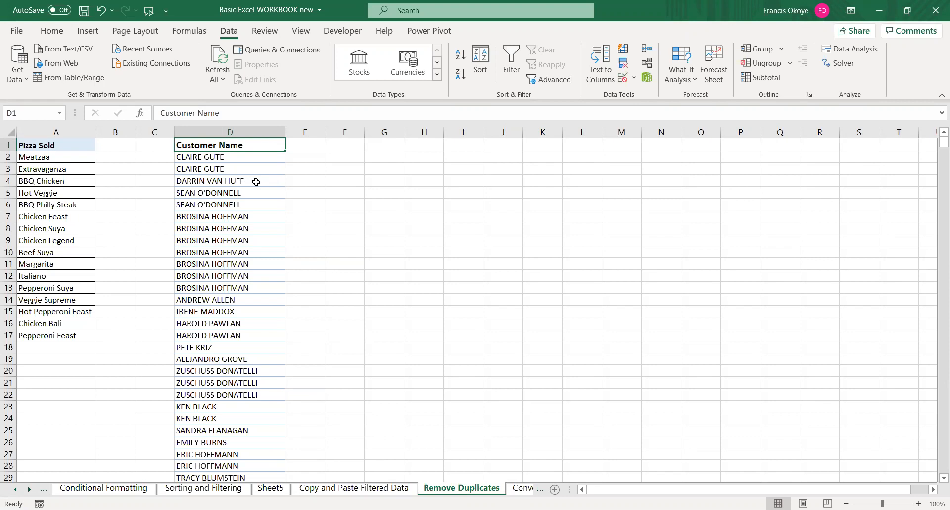
pyautogui.hotkey('ctrl', 'Down')
pyautogui.hotkey('ctrl', 'Up')
pyautogui.hotkey('ctrl', 'Down')
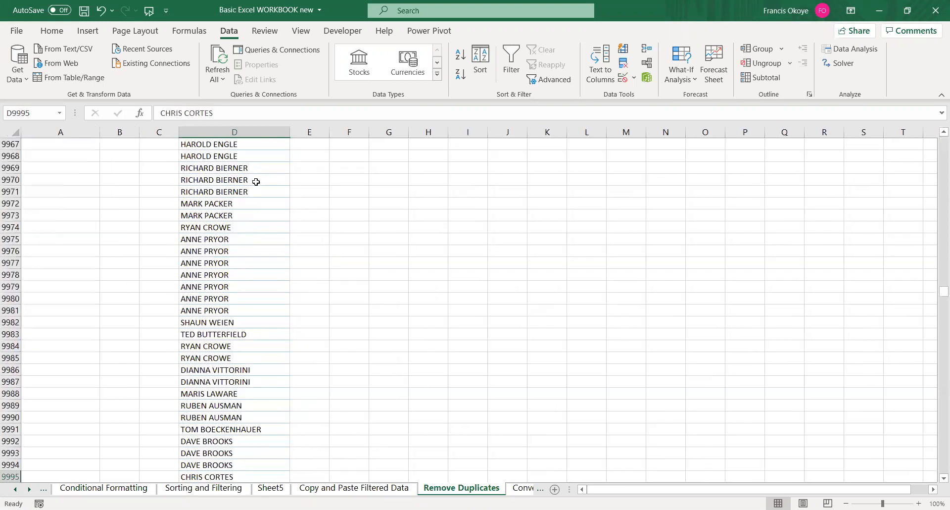
# Remove duplicate entries from the Customer Name column, treating the first row as the header
pyautogui.hotkey('ctrl', 'Up')
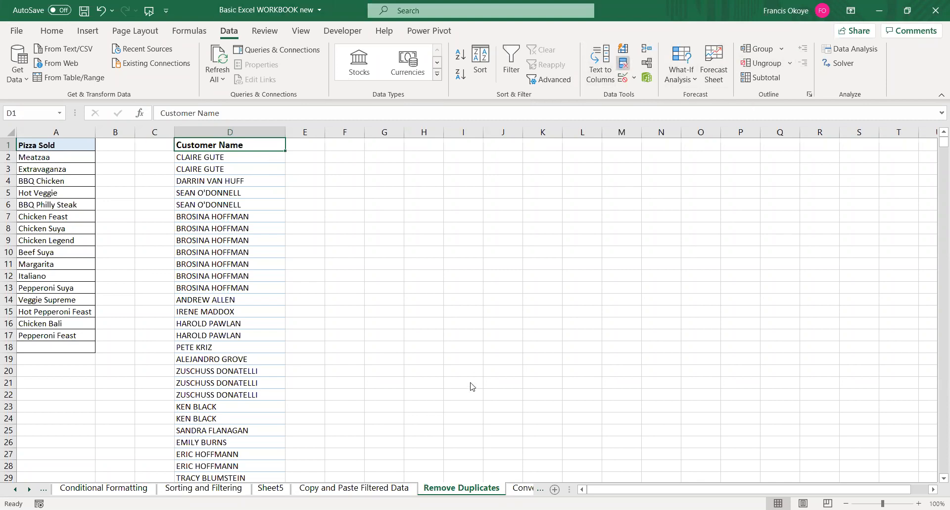
pyautogui.click(502, 411)
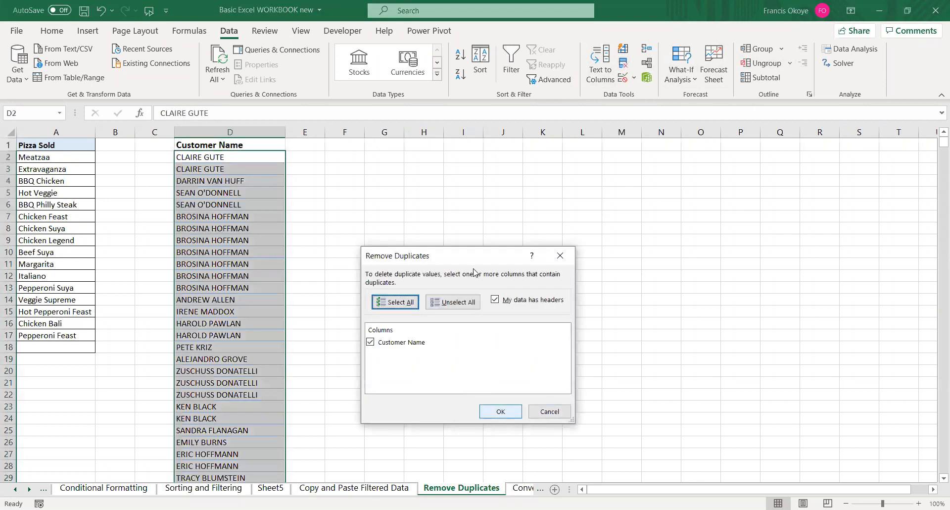
pyautogui.press('Return')
pyautogui.click(294, 287)
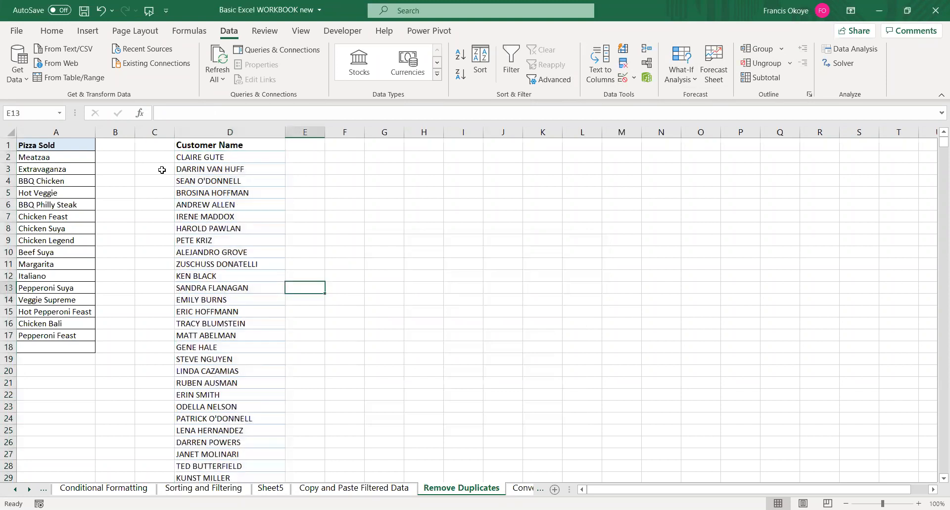
# Number the unique customers in column C, entering 1 and 2 beside the first two names and filling the series down the list
pyautogui.click(157, 157)
pyautogui.write('1')
pyautogui.press('Return')
pyautogui.write('2')
pyautogui.press('Up')
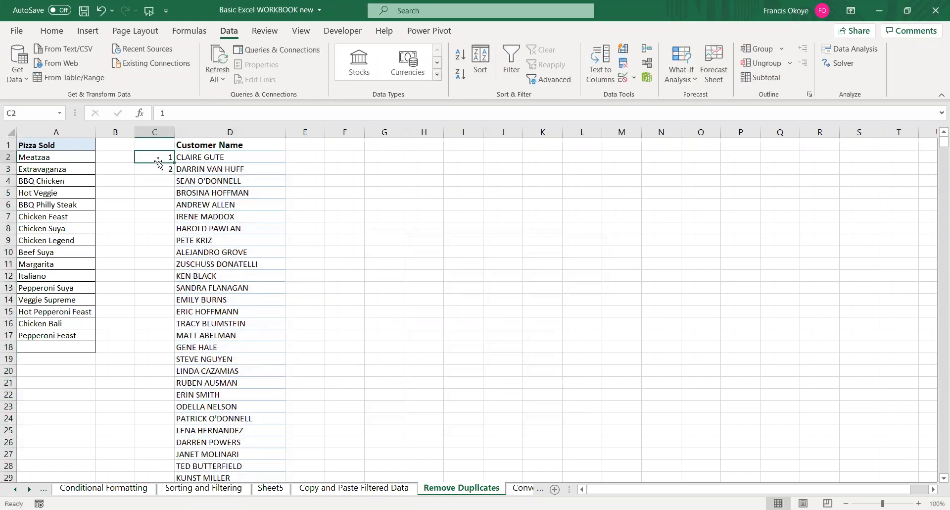
pyautogui.hotkey('shift', 'Down')
pyautogui.doubleClick(168, 174)
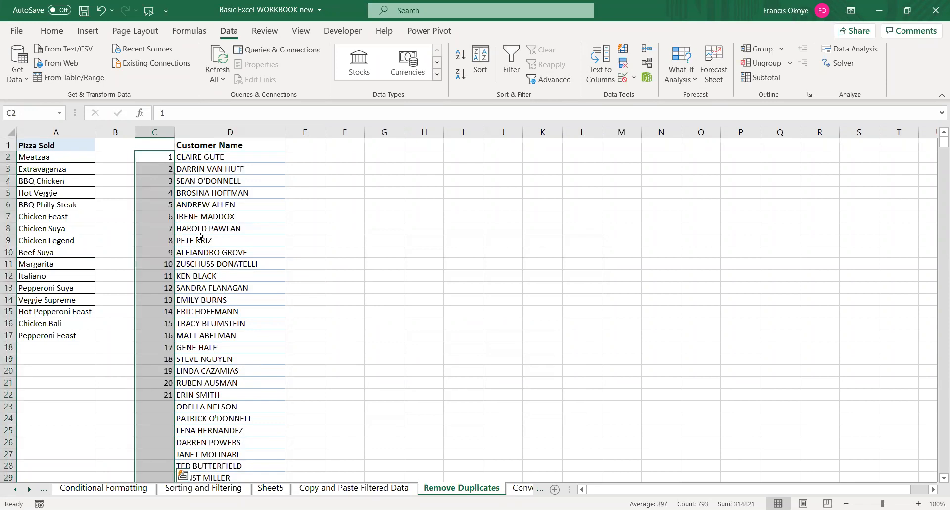
# Examine how many unique customers remain by going to the last number and selecting the whole name list
pyautogui.click(167, 160)
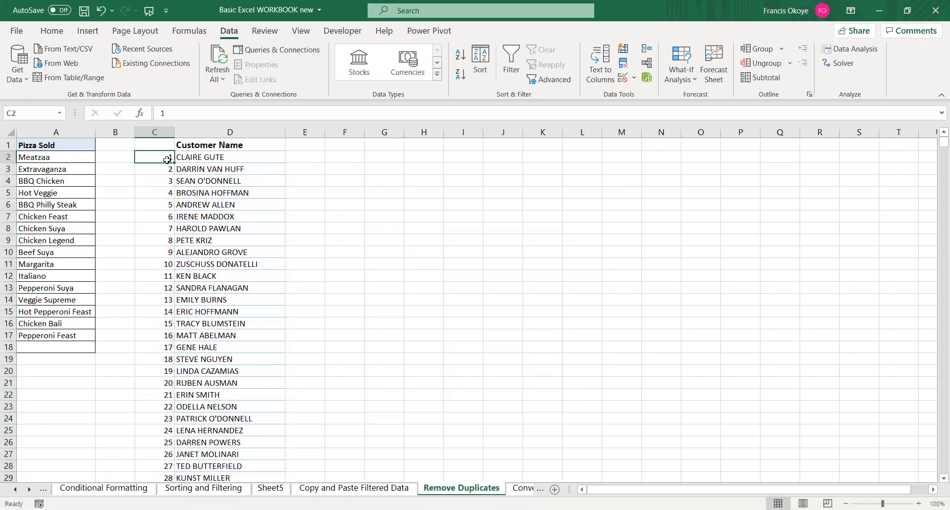
pyautogui.hotkey('ctrl', 'Down')
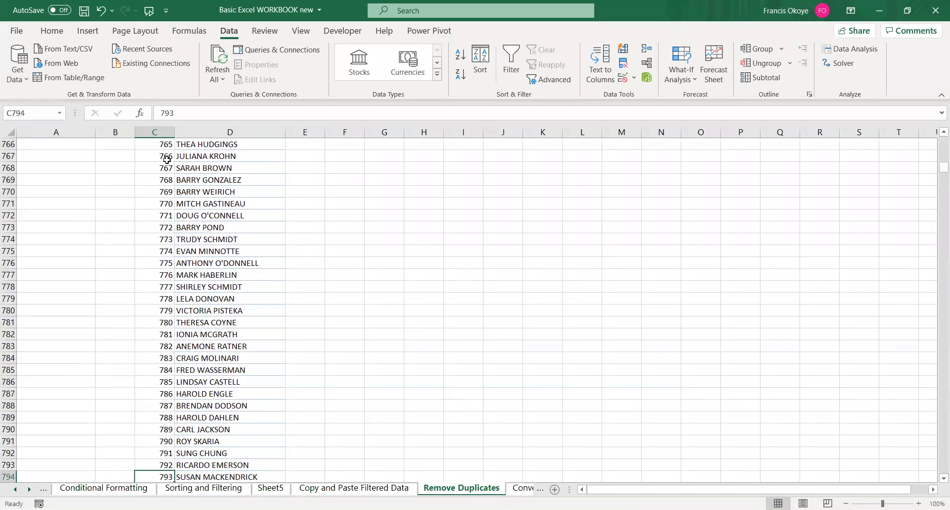
pyautogui.press('Right')
pyautogui.hotkey('ctrl', 'Up')
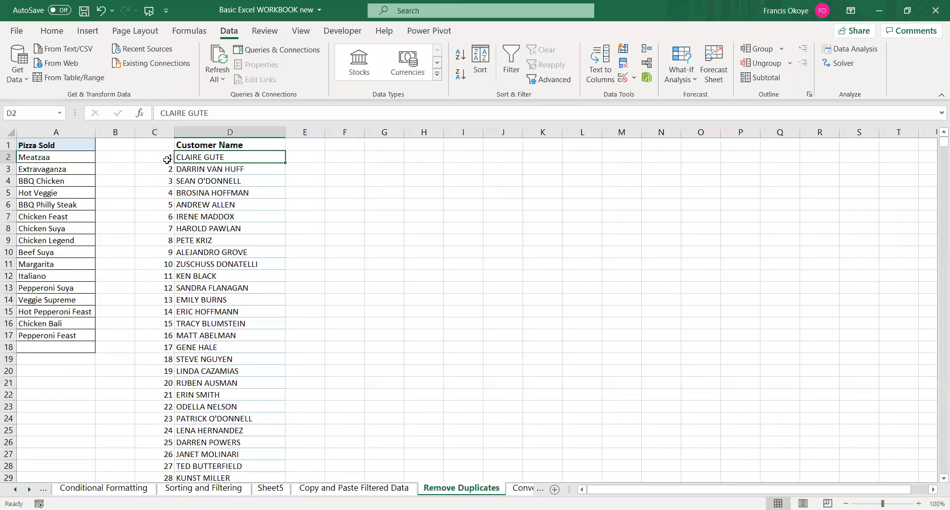
pyautogui.hotkey('ctrl', 'shift', 'Down')
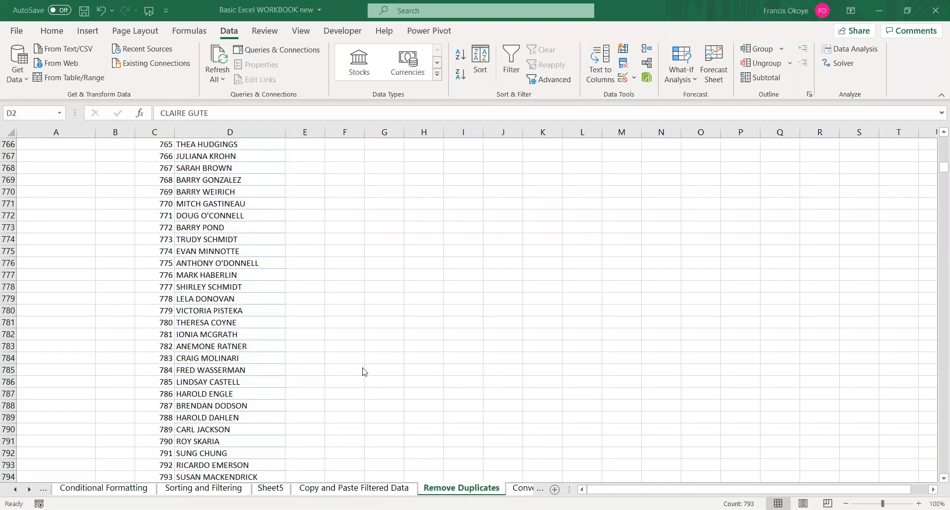
pyautogui.hotkey('ctrl', 'Up')
pyautogui.press('Down')
pyautogui.press('Up')
pyautogui.press('Down')
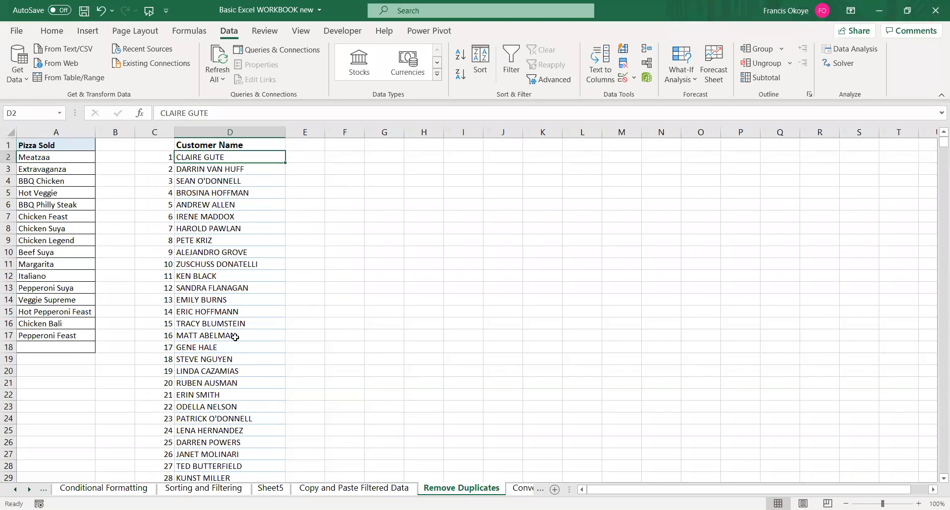
pyautogui.hotkey('ctrl', 'shift', 'Down')
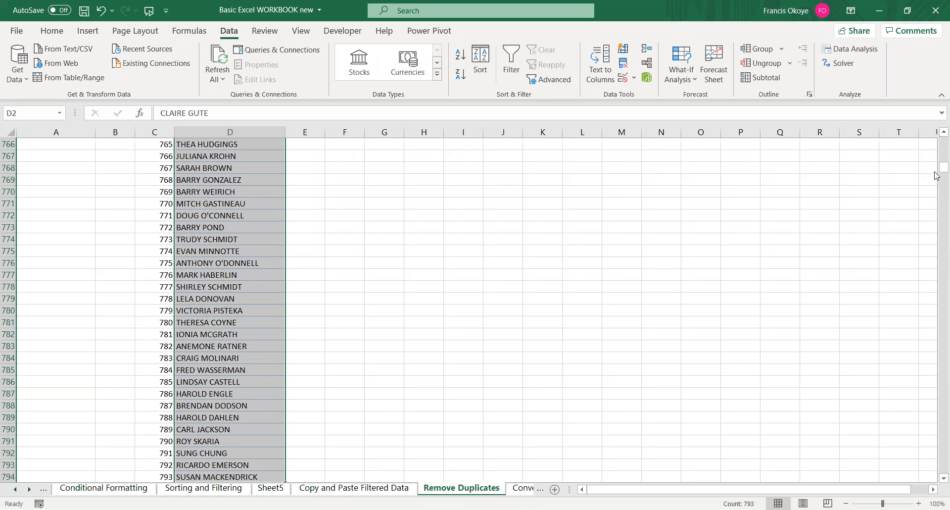
pyautogui.moveTo(937, 174); pyautogui.dragTo(941, 141)
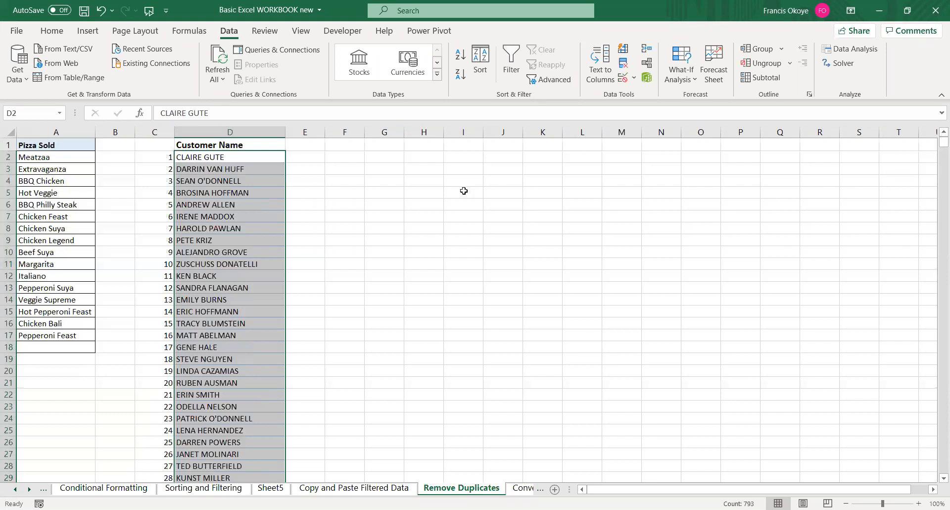
pyautogui.click(306, 203)
pyautogui.click(181, 157)
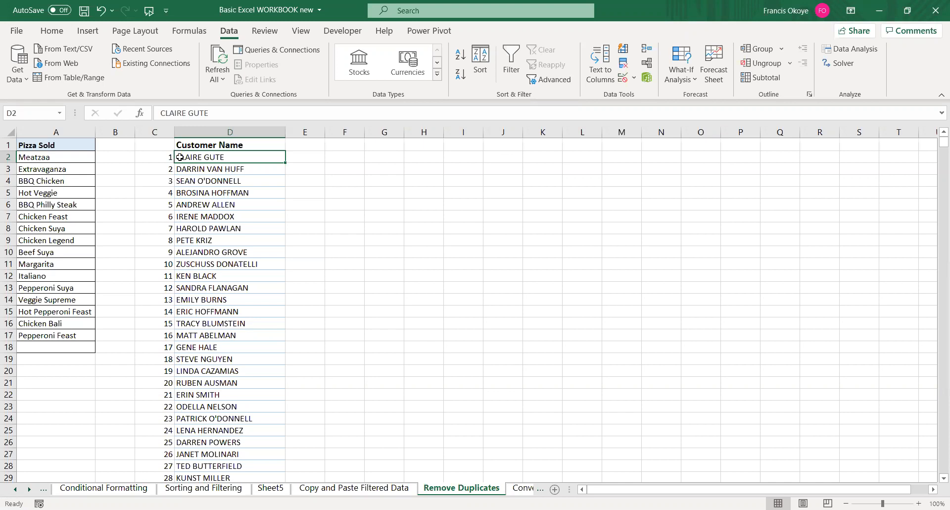
pyautogui.click(327, 285)
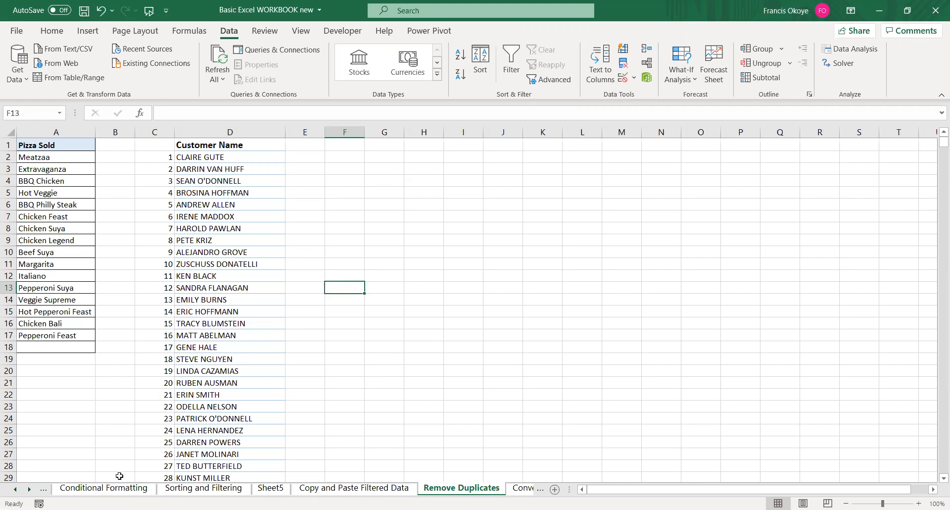
# Browse the Sorting and Filtering, Sheet5 and Copy and Paste Filtered Data sheets, ending on the Convert to Table sheet
pyautogui.click(15, 489)
pyautogui.click(15, 489)
pyautogui.click(14, 489)
pyautogui.click(15, 489)
pyautogui.click(15, 489)
pyautogui.click(15, 490)
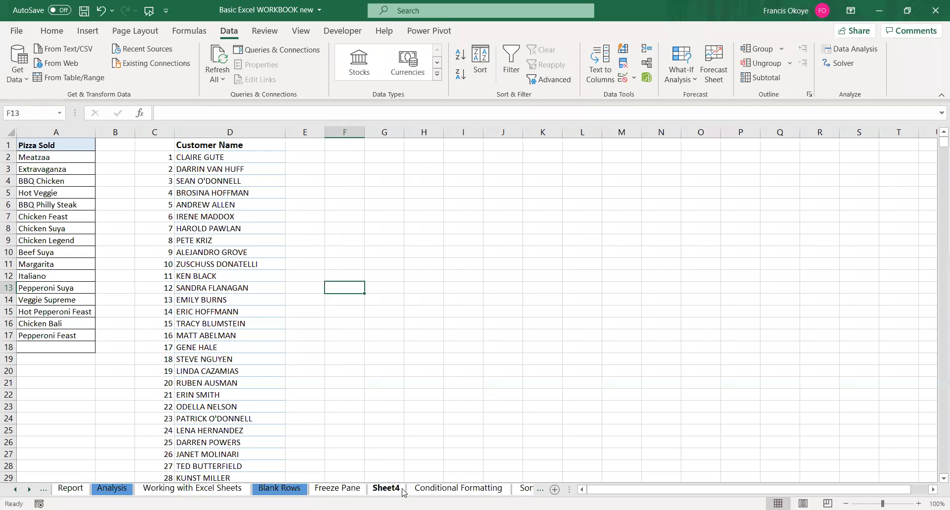
pyautogui.click(527, 488)
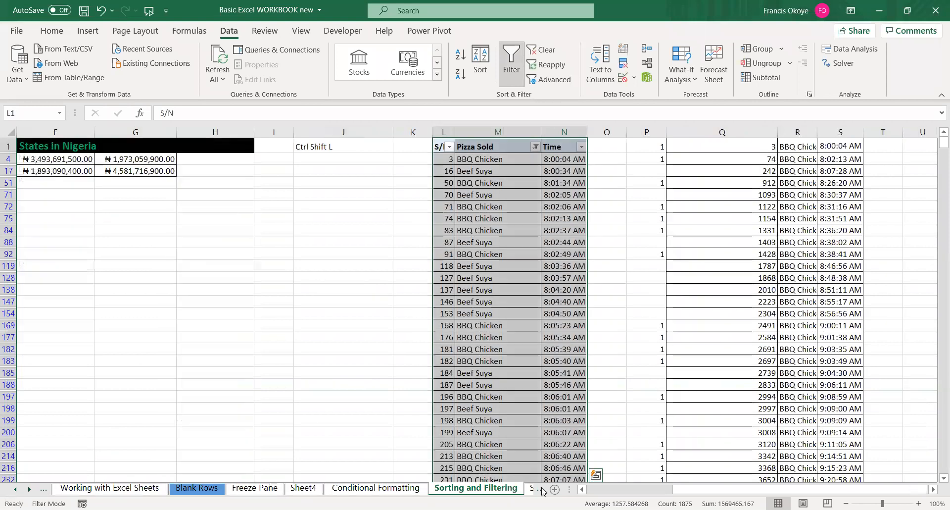
pyautogui.click(543, 491)
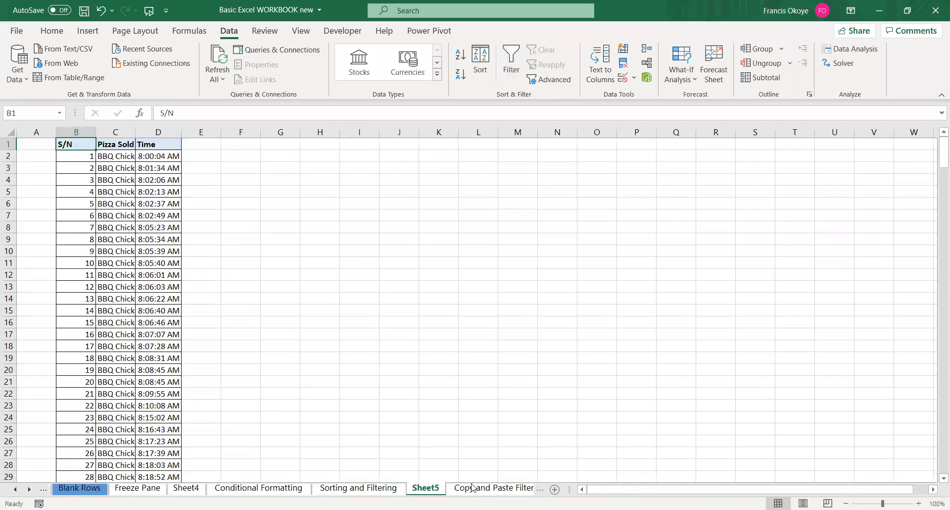
pyautogui.click(532, 489)
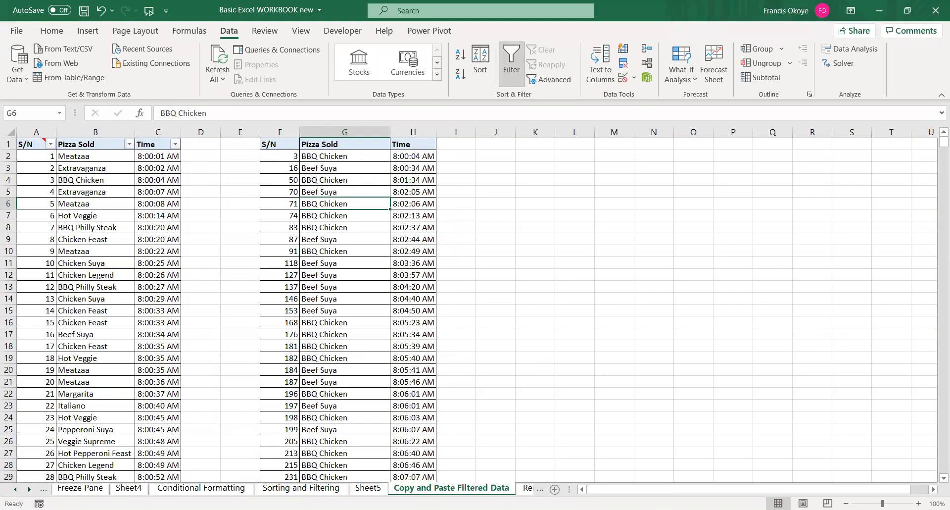
pyautogui.click(527, 489)
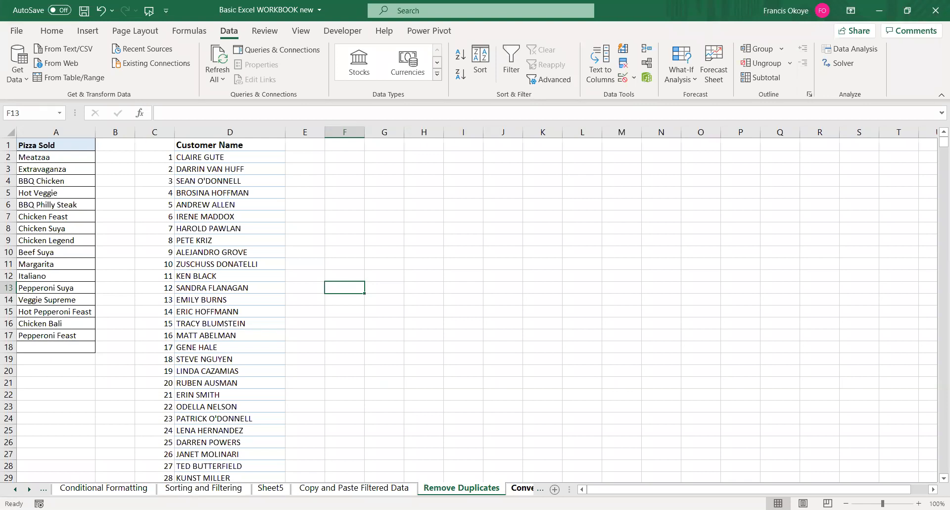
pyautogui.click(521, 494)
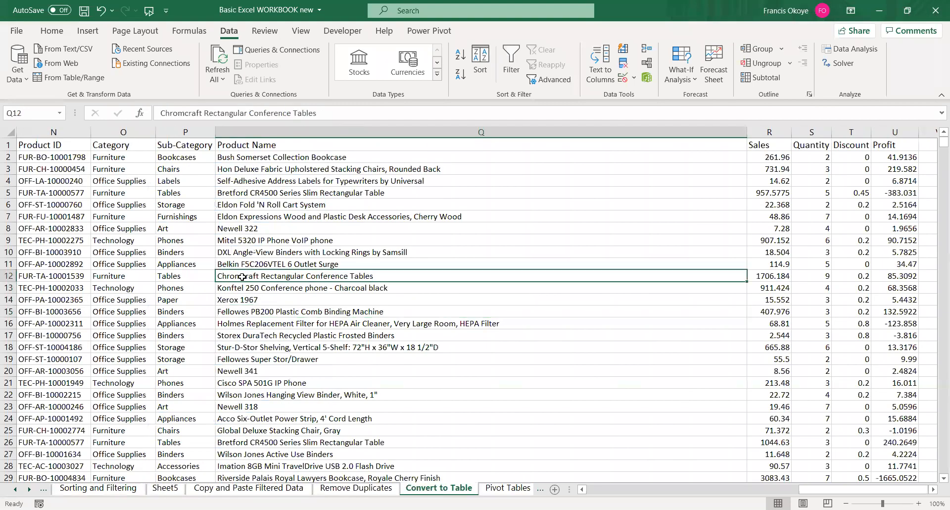
# Examine the width of the Convert to Table data by jumping along its header row and back to Row ID
pyautogui.click(74, 178)
pyautogui.press('Up')
pyautogui.press('Up')
pyautogui.press('Up')
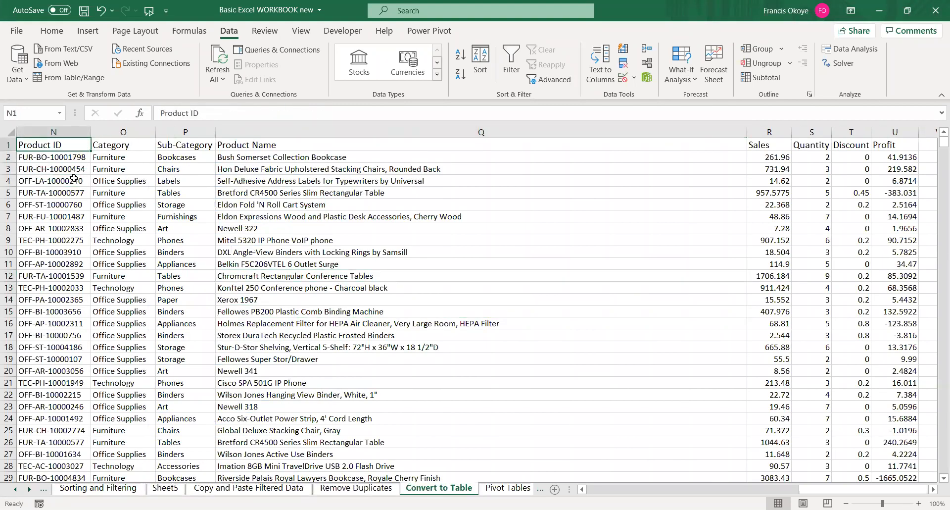
pyautogui.hotkey('ctrl', 'Right')
pyautogui.hotkey('ctrl', 'Left')
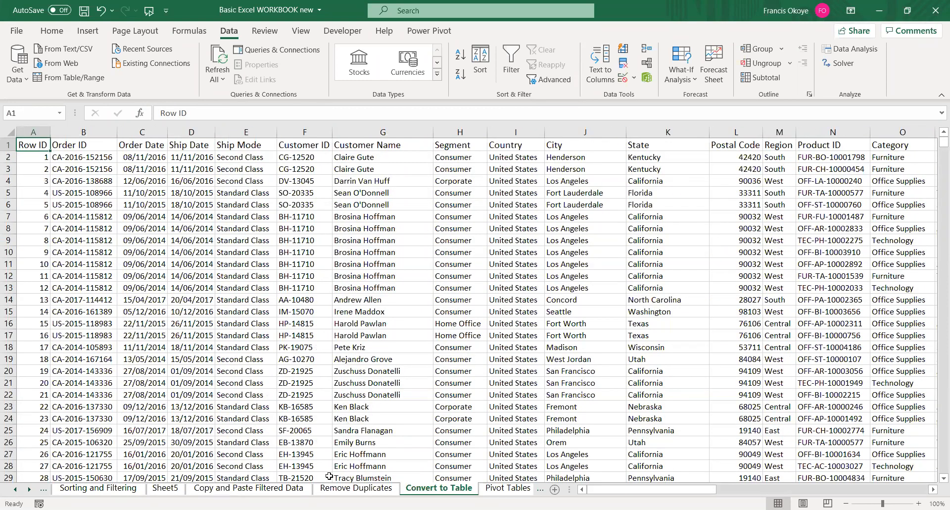
# Look through the workbook's sheets from Remove Duplicates to the final DashBoard sheet
pyautogui.click(336, 488)
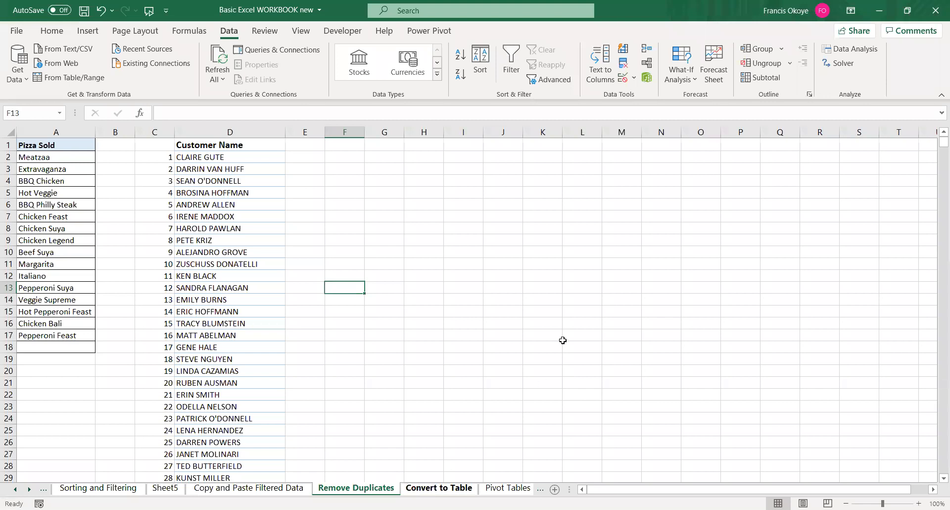
pyautogui.hotkey('ctrl', 'pagedown')
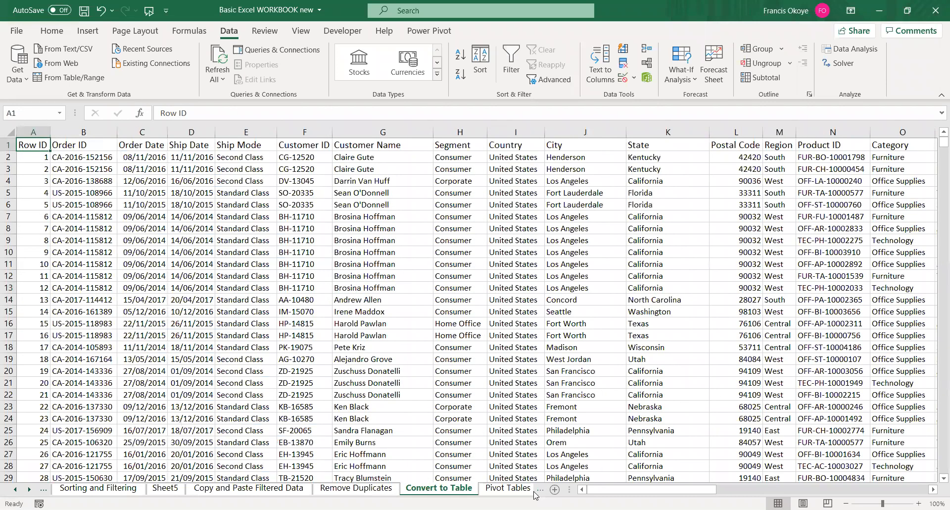
pyautogui.hotkey('ctrl', 'pagedown')
pyautogui.hotkey('ctrl', 'pagedown')
pyautogui.hotkey('ctrl', 'pagedown')
pyautogui.hotkey('ctrl', 'pagedown')
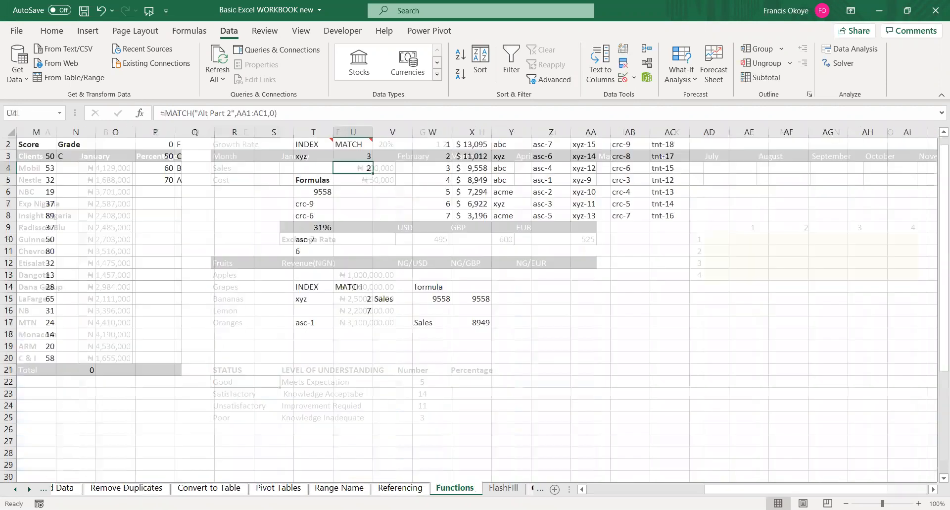
pyautogui.hotkey('ctrl', 'pagedown')
pyautogui.hotkey('ctrl', 'pagedown')
pyautogui.hotkey('ctrl', 'pagedown')
pyautogui.hotkey('ctrl', 'pagedown')
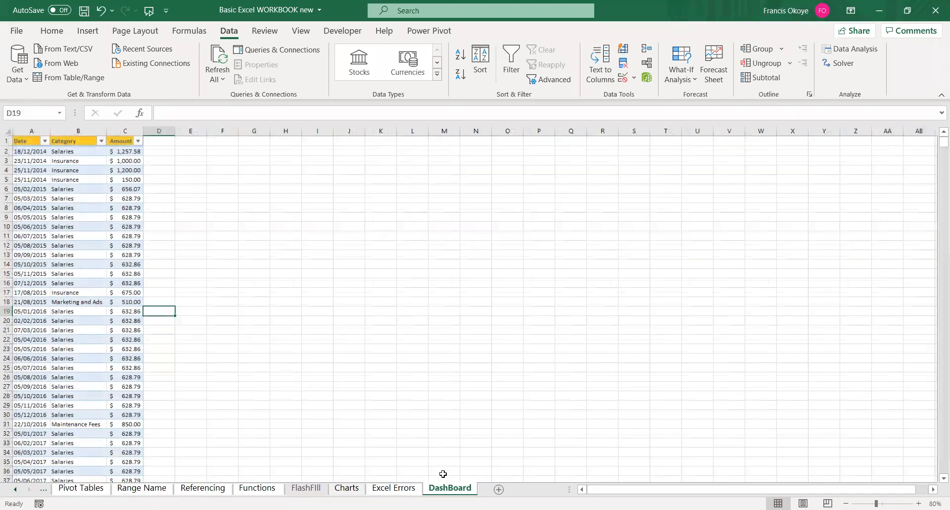
# Return to the Convert to Table sheet and select the first value under Row ID
pyautogui.click(13, 490)
pyautogui.click(14, 489)
pyautogui.click(14, 490)
pyautogui.click(14, 489)
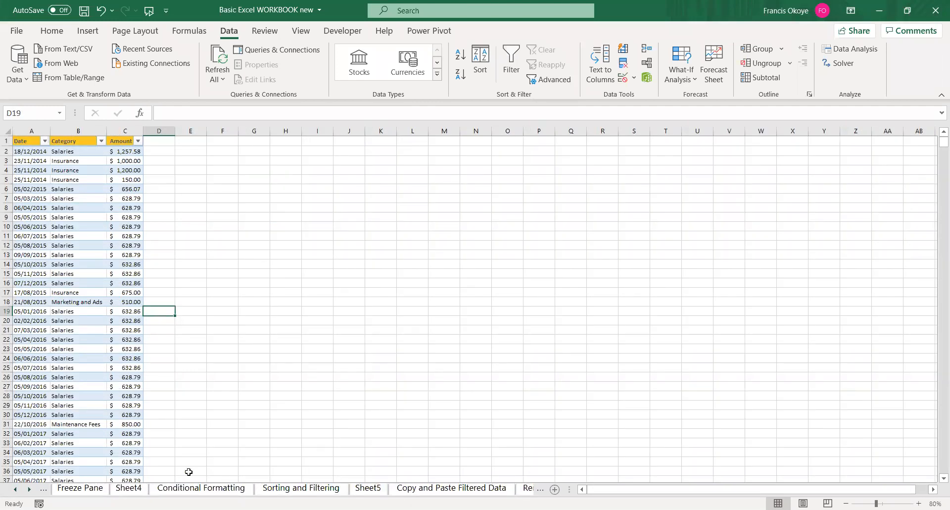
pyautogui.click(525, 490)
pyautogui.click(525, 490)
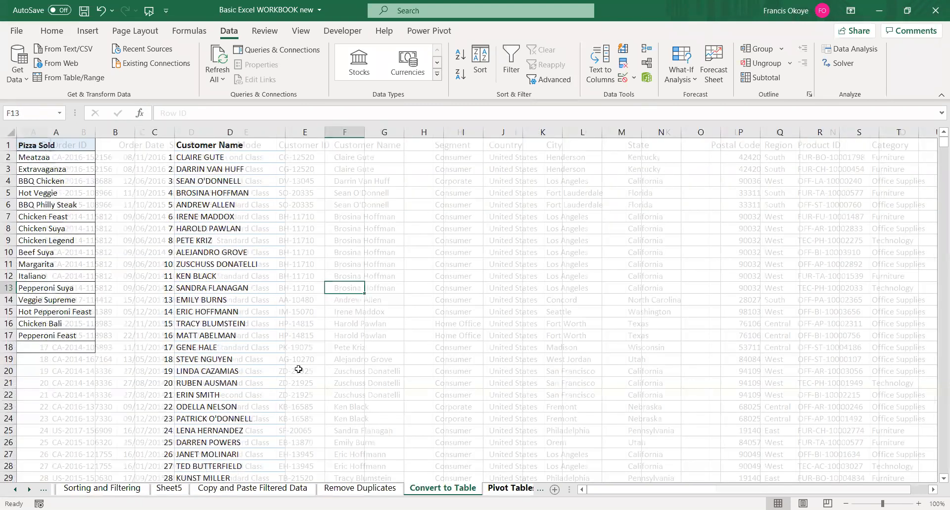
pyautogui.click(46, 159)
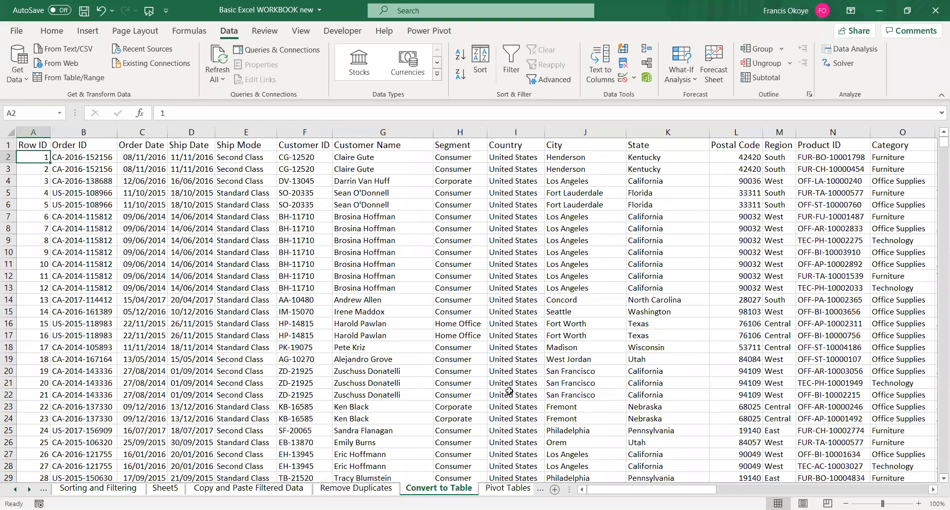
# Copy the entire Convert to Table dataset, including its headers, and paste it into a new sheet starting at cell A1
pyautogui.rightClick(443, 491)
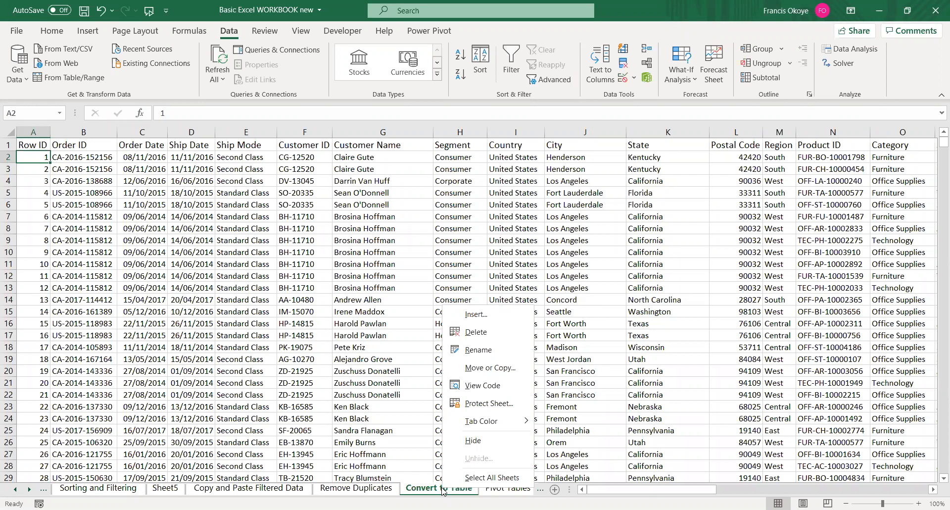
pyautogui.click(46, 151)
pyautogui.click(47, 149)
pyautogui.hotkey('ctrl', 'shift', 'End')
pyautogui.hotkey('ctrl', 'c')
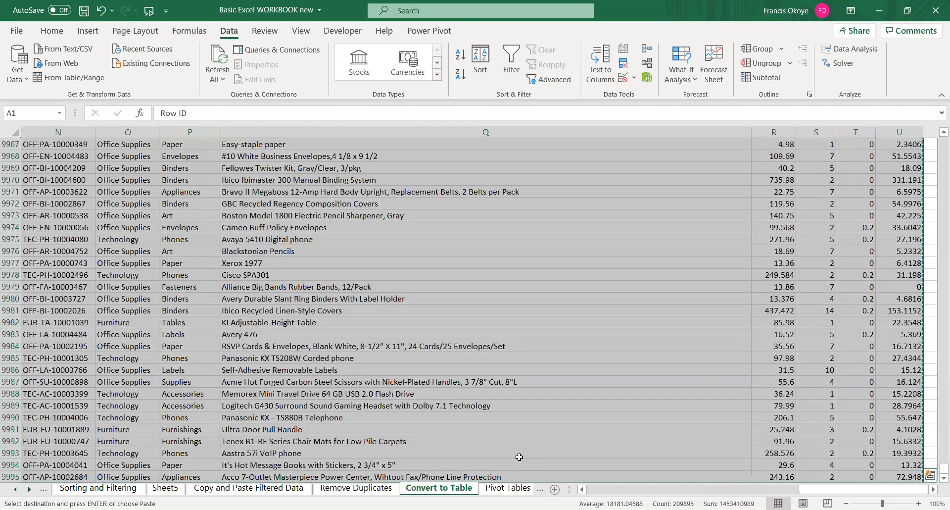
pyautogui.click(559, 489)
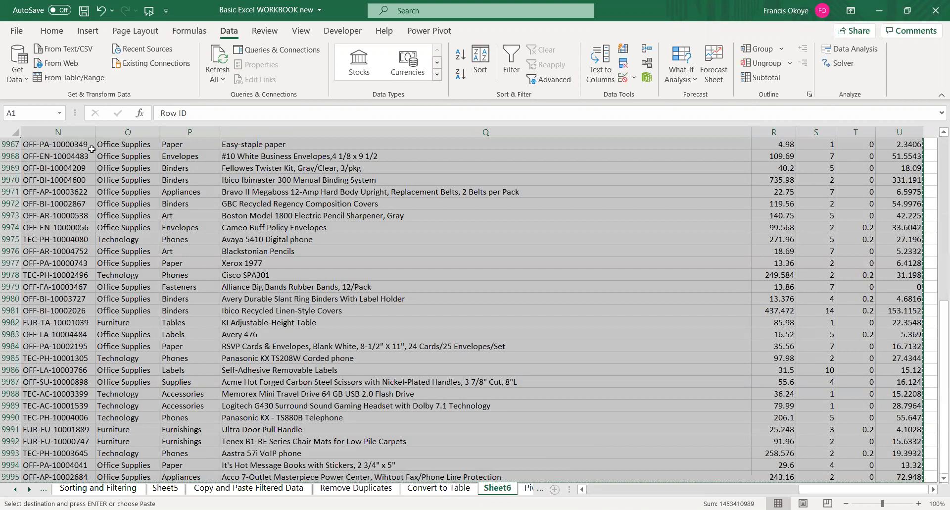
pyautogui.hotkey('ctrl', 'v')
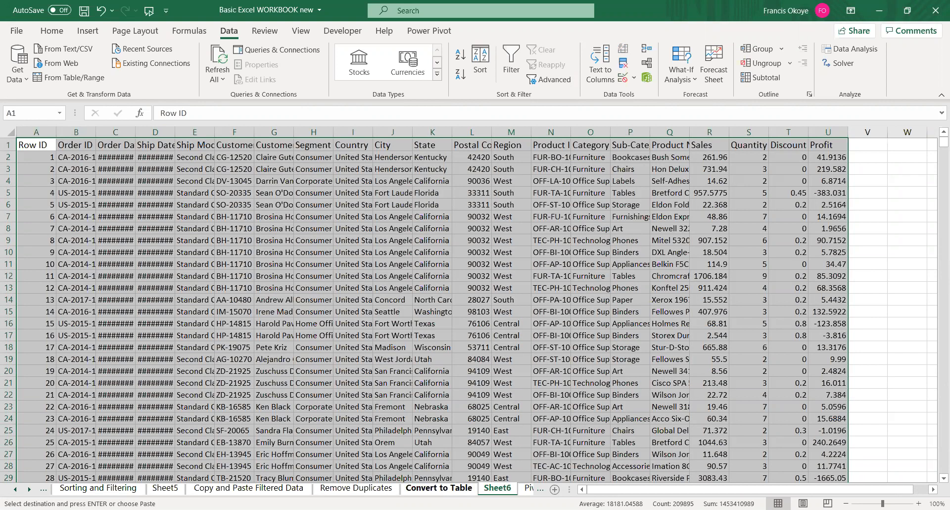
# Create a copy of the Convert to Table sheet and place it before the Copy and Paste Filtered Data sheet
pyautogui.click(439, 487)
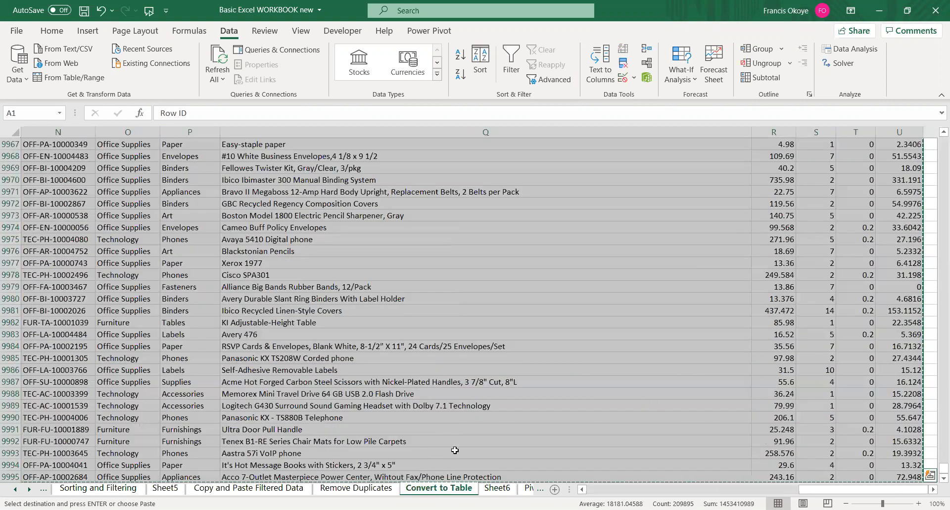
pyautogui.hotkey('ctrl', 't')
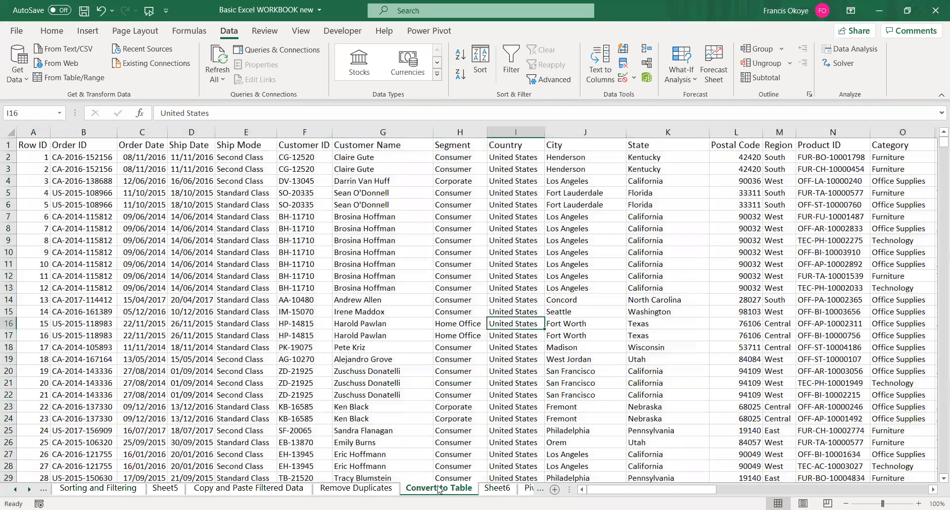
pyautogui.rightClick(438, 489)
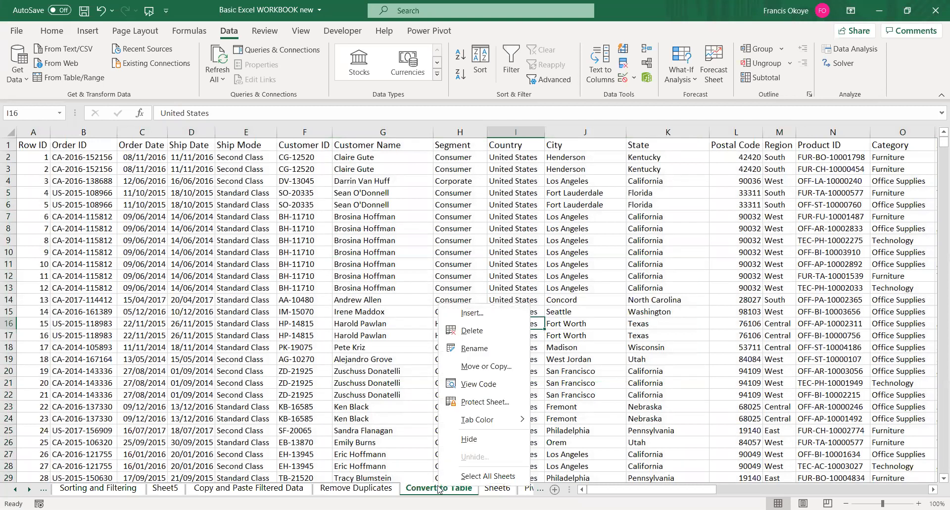
pyautogui.click(515, 371)
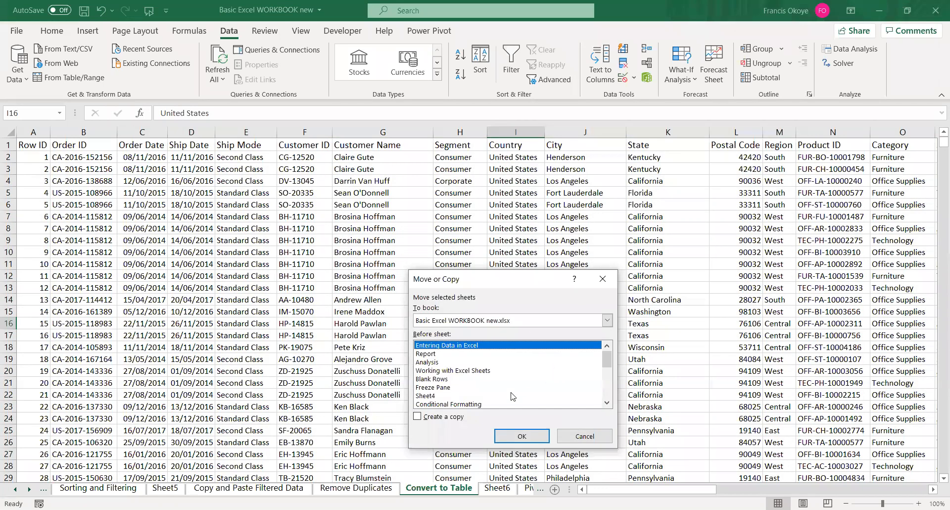
pyautogui.click(417, 417)
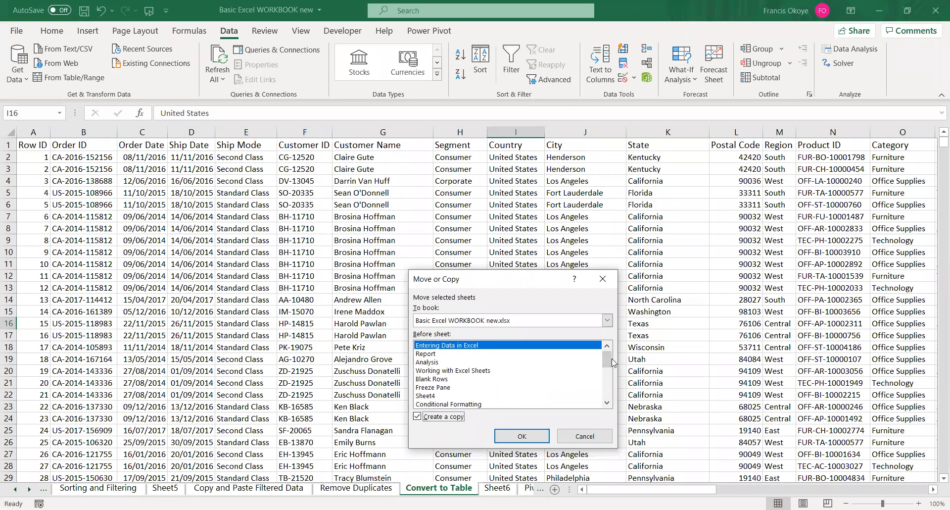
pyautogui.moveTo(608, 360); pyautogui.dragTo(610, 373)
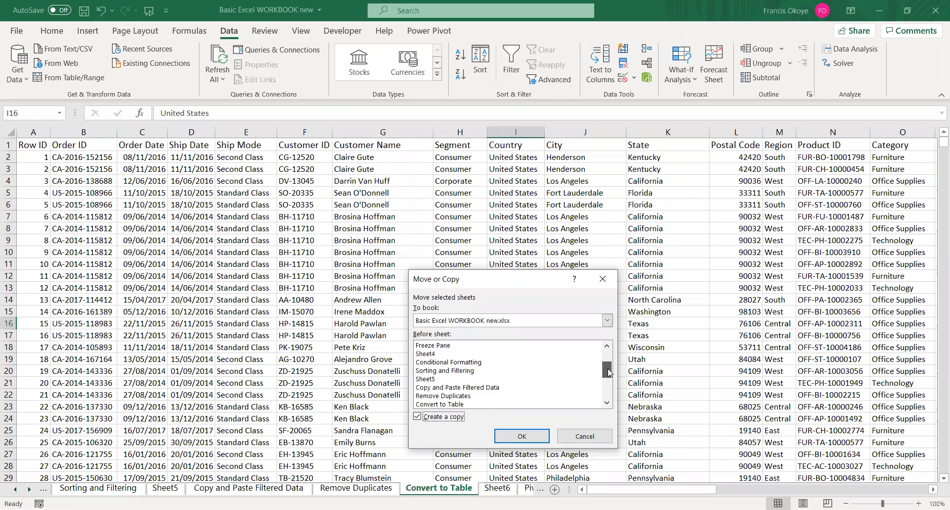
pyautogui.click(477, 387)
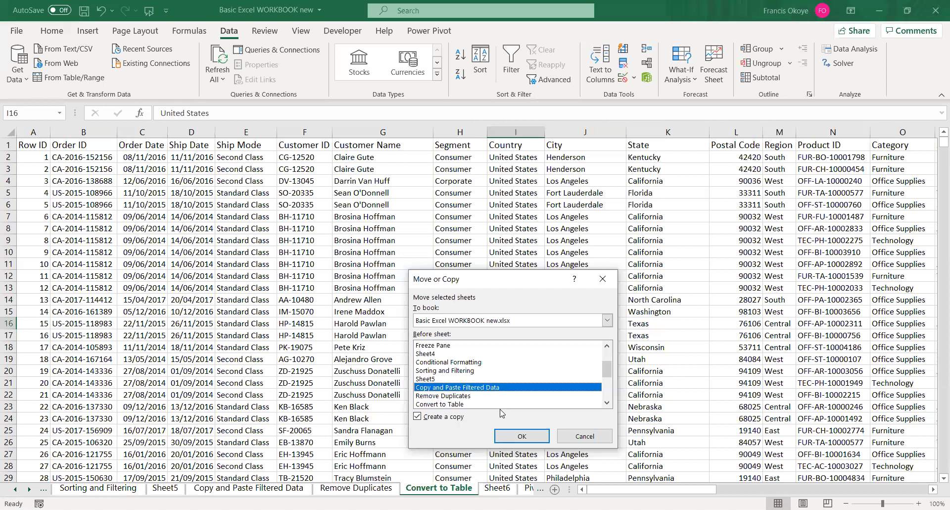
pyautogui.click(513, 441)
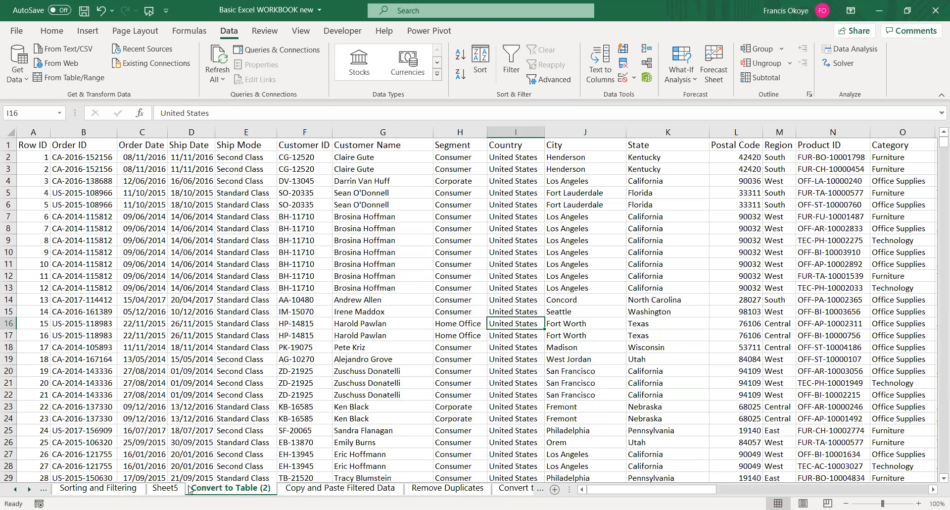
# Try to rename the Convert to Table (2) sheet as Blank Rows
pyautogui.doubleClick(220, 489)
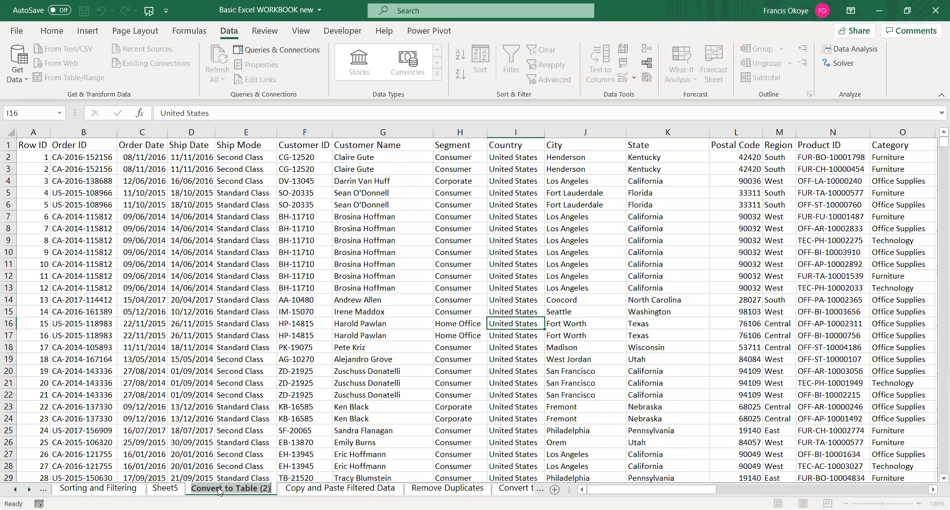
pyautogui.write('Blank Rows')
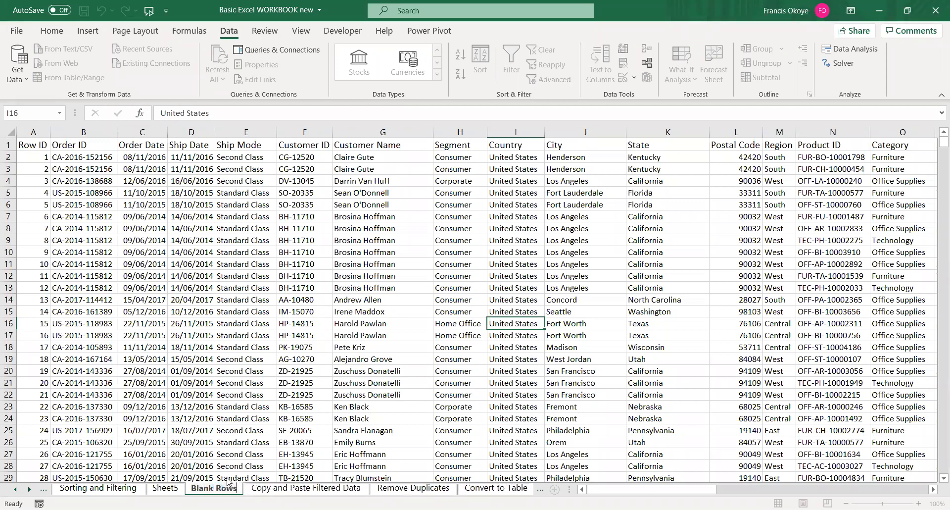
pyautogui.press('Return')
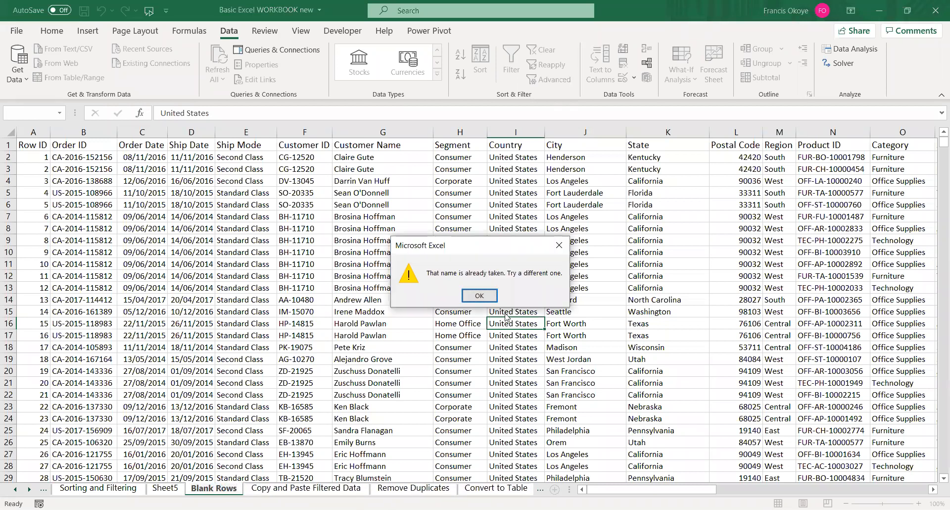
pyautogui.click(479, 297)
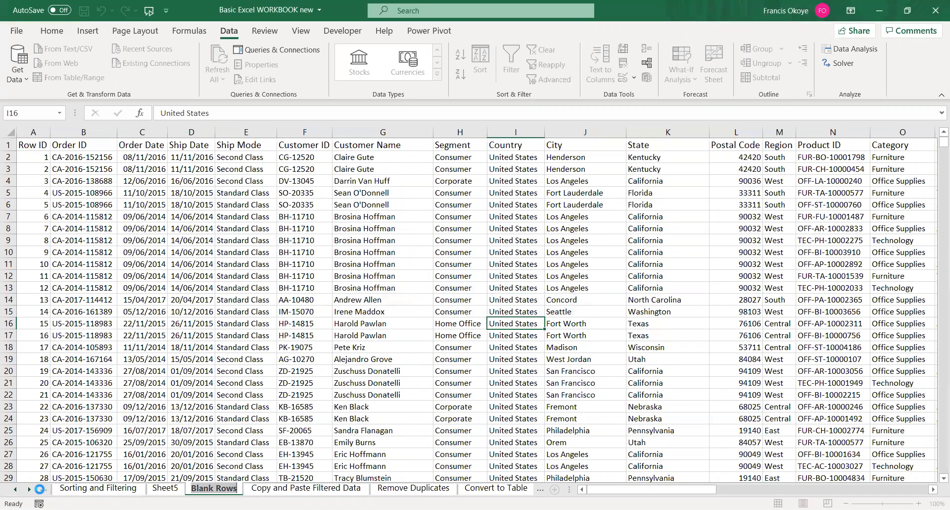
pyautogui.click(43, 492)
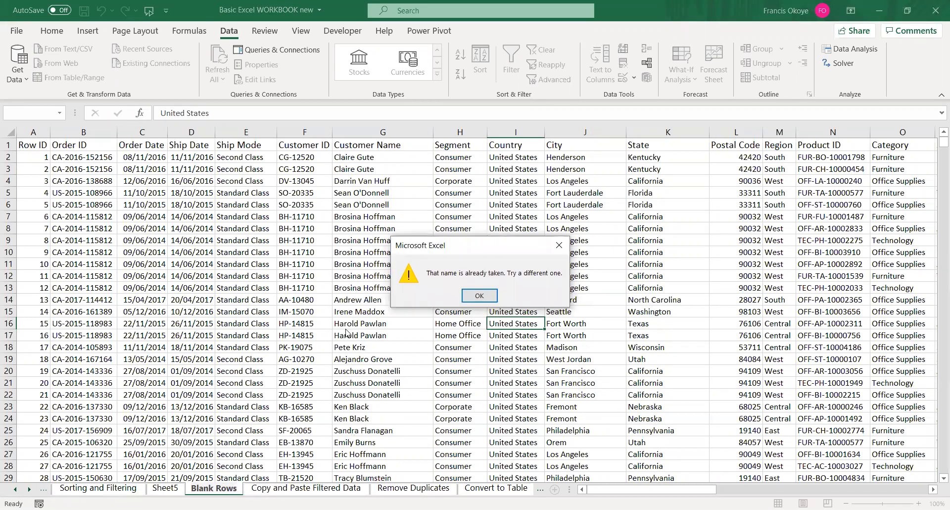
pyautogui.click(561, 247)
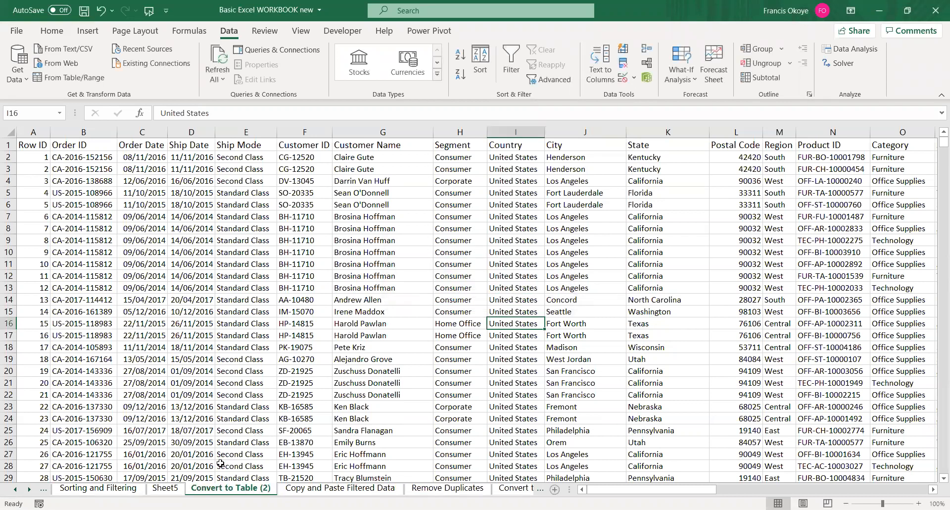
# Delete the Convert to Table (2) sheet permanently from the workbook
pyautogui.rightClick(225, 489)
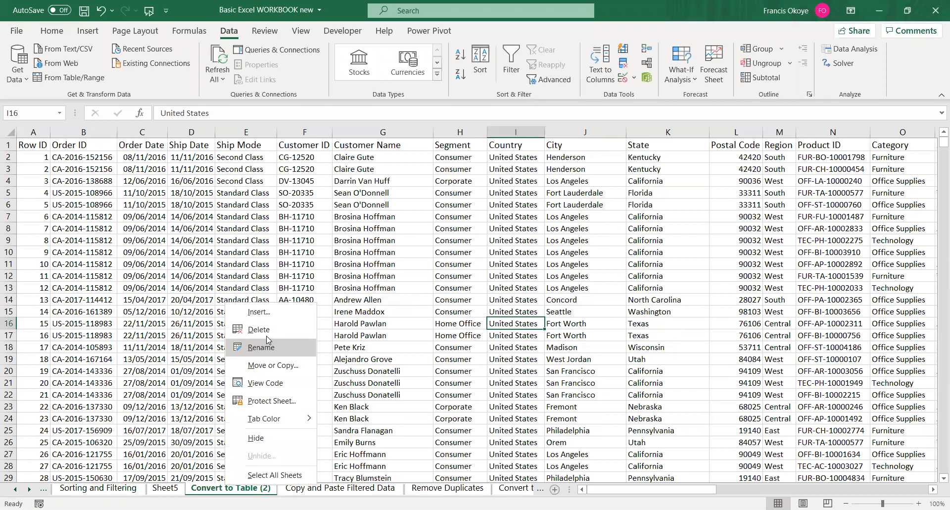
pyautogui.click(267, 336)
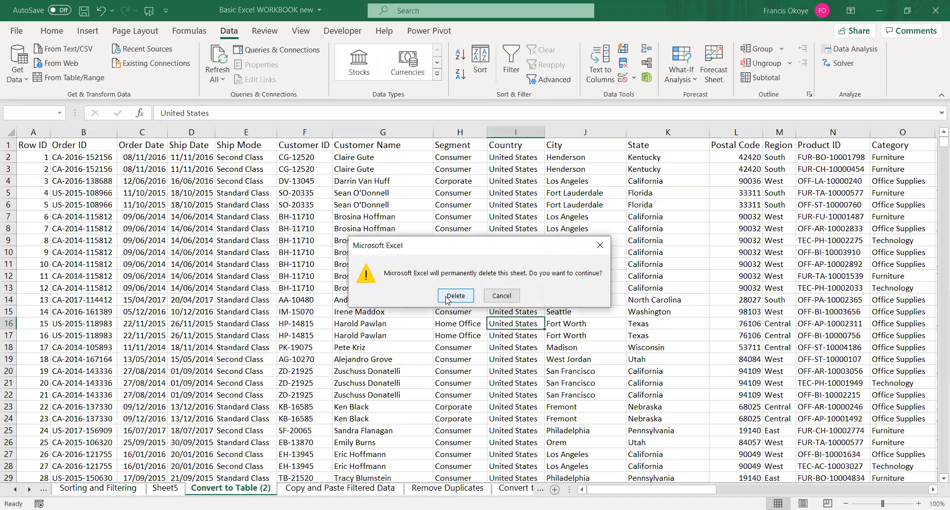
pyautogui.click(446, 293)
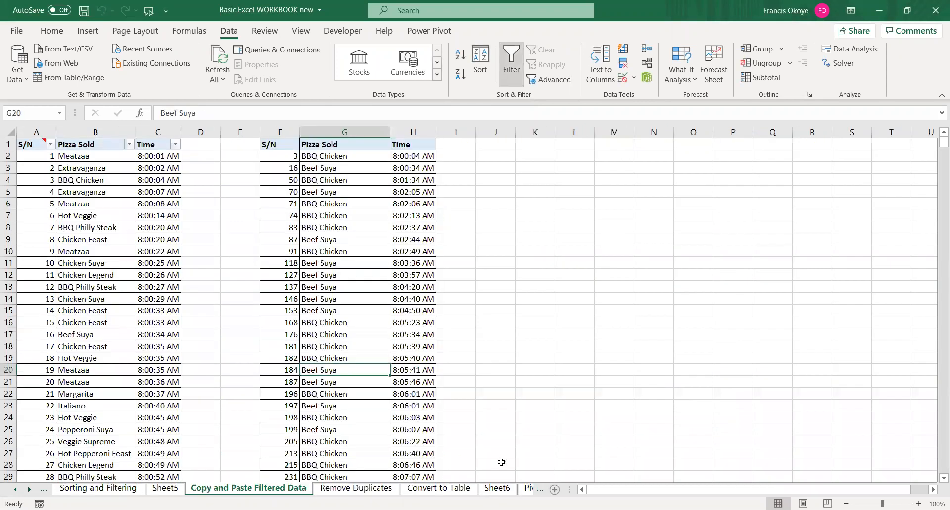
# Look through the workbook's sheets in both directions to locate the existing Blank Rows sheet
pyautogui.click(526, 492)
pyautogui.click(539, 489)
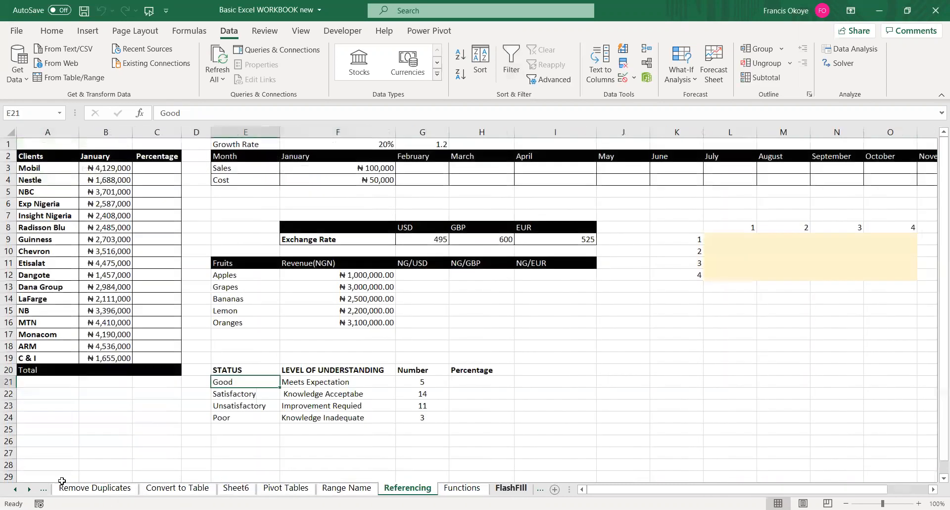
pyautogui.click(16, 489)
pyautogui.click(30, 489)
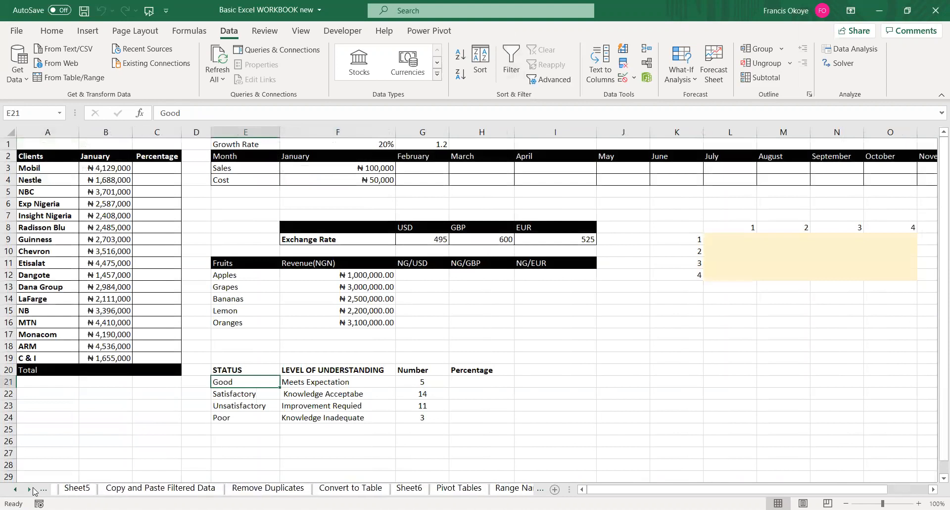
pyautogui.click(16, 489)
pyautogui.click(16, 490)
pyautogui.click(16, 490)
pyautogui.click(30, 489)
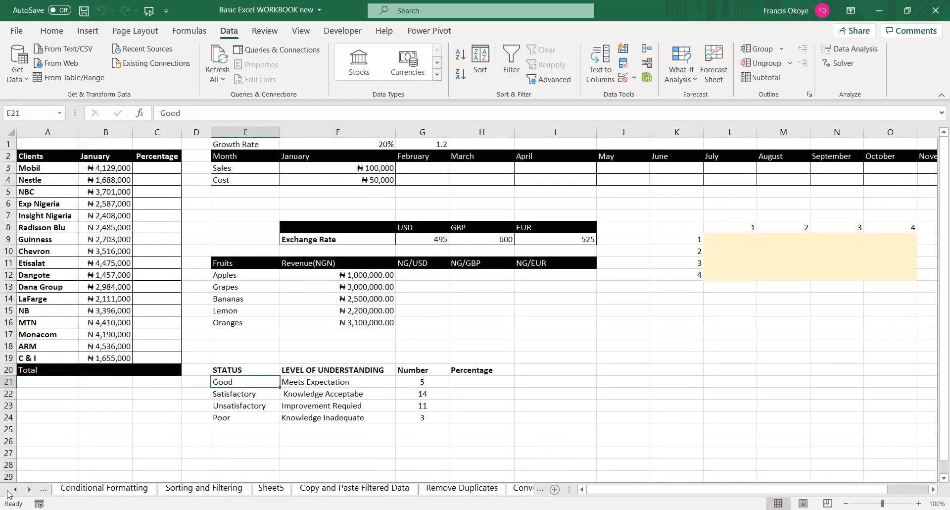
pyautogui.click(47, 492)
pyautogui.click(46, 492)
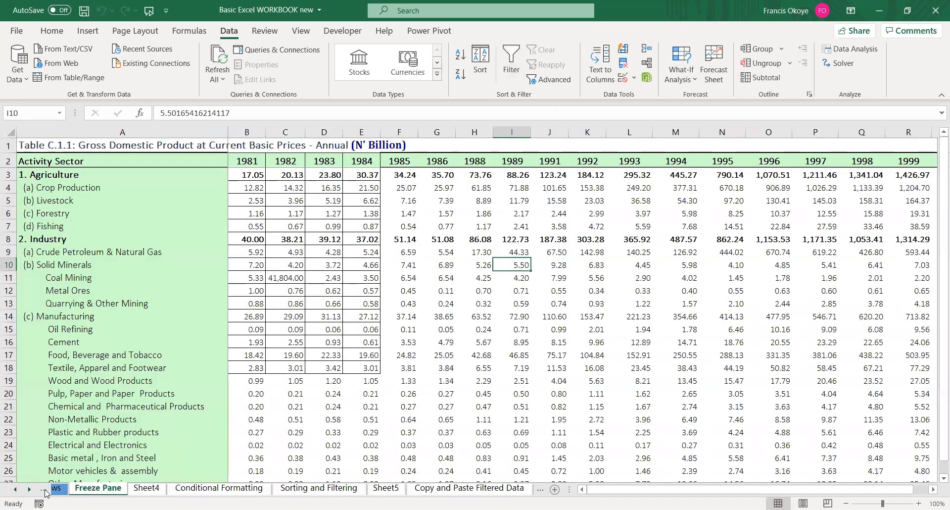
pyautogui.click(46, 492)
pyautogui.click(46, 492)
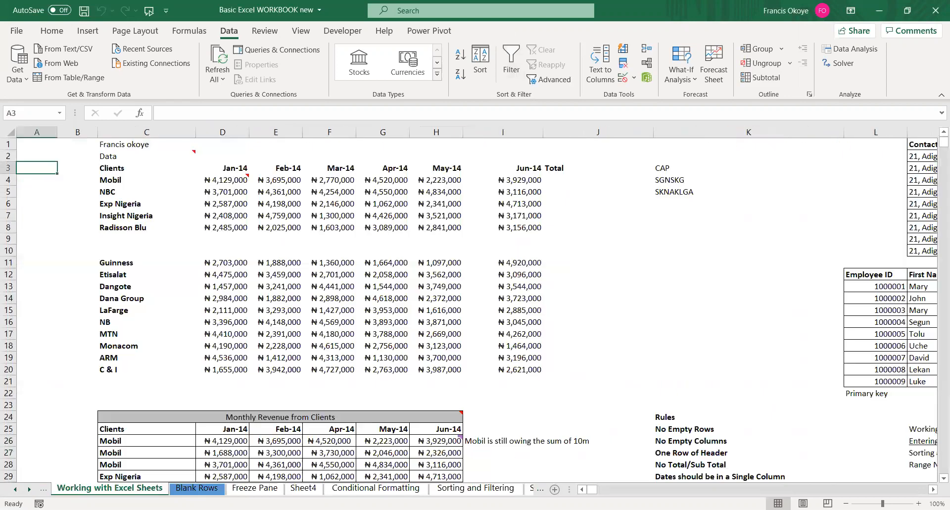
pyautogui.click(205, 492)
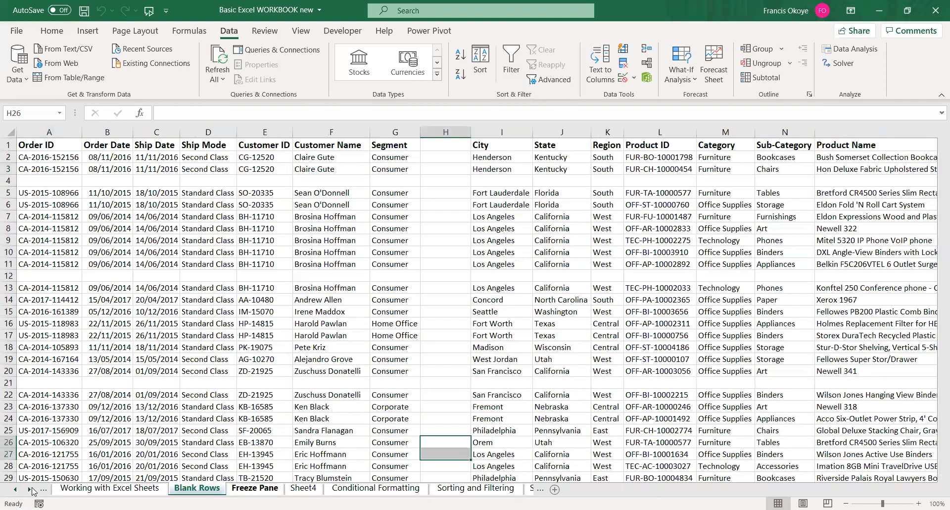
pyautogui.click(31, 489)
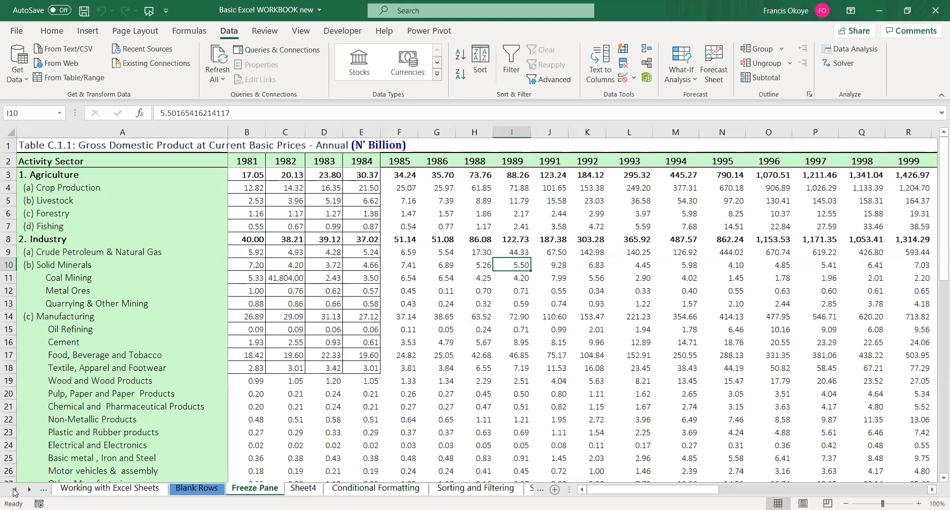
# Activate the Blank Rows sheet from the list of all sheets and select a cell in the Customer Name column
pyautogui.rightClick(15, 491)
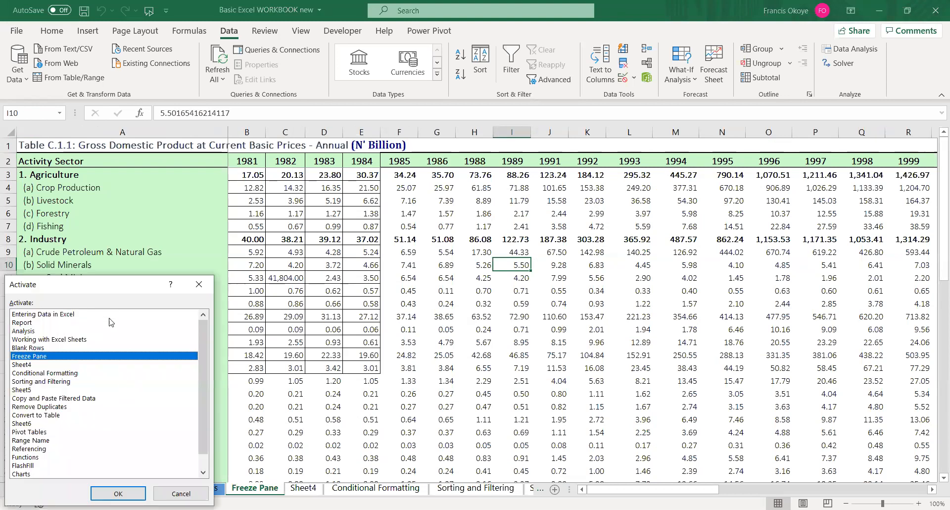
pyautogui.moveTo(202, 353); pyautogui.dragTo(198, 328)
pyautogui.click(71, 323)
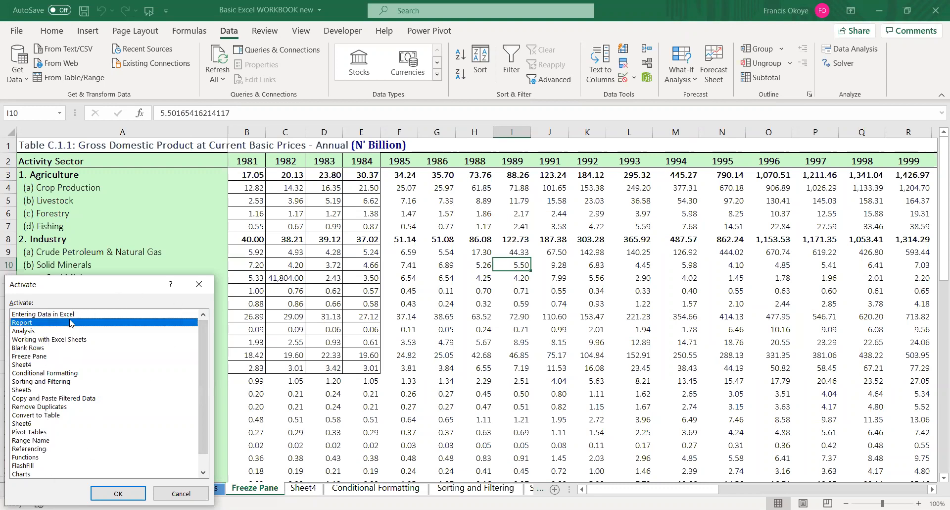
pyautogui.click(42, 348)
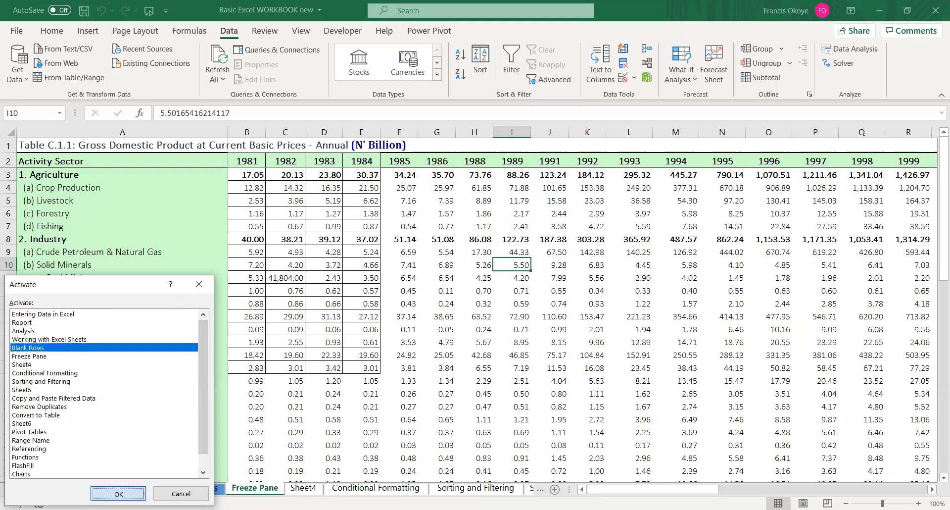
pyautogui.press('Return')
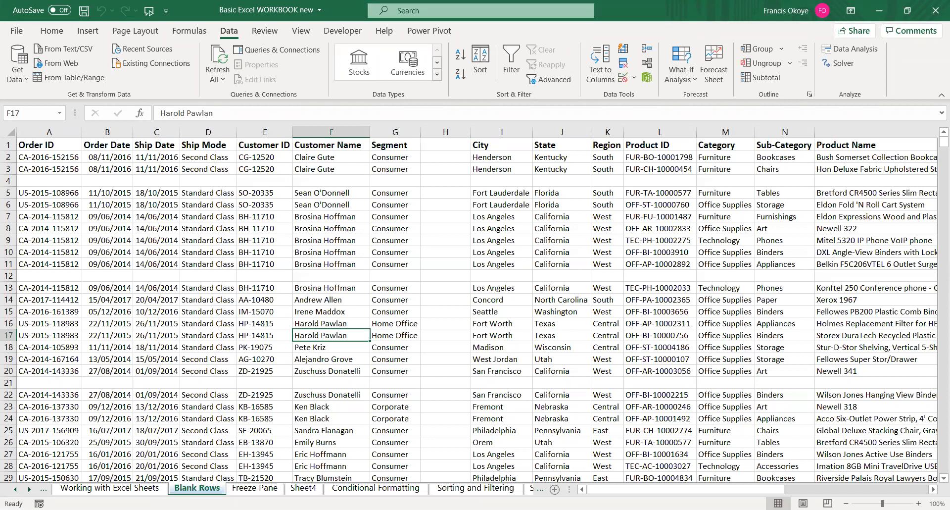
pyautogui.click(359, 311)
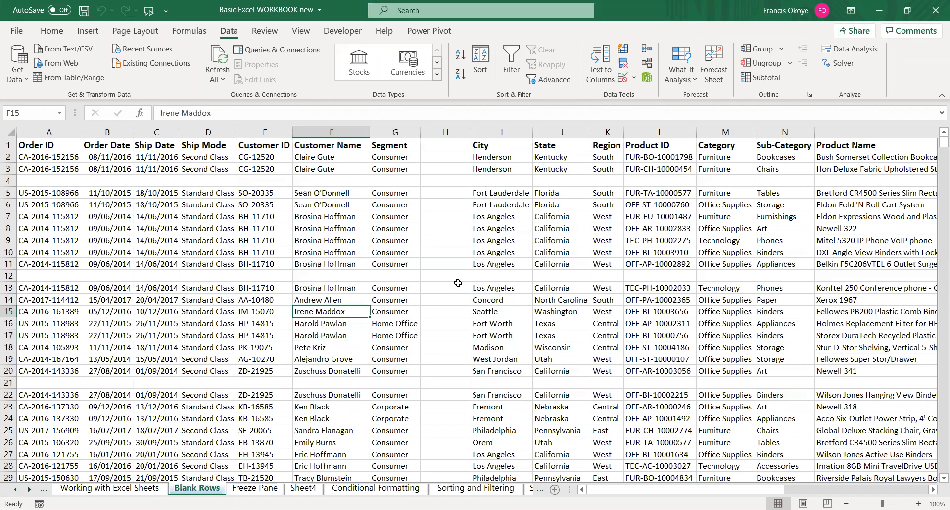
# Delete the empty column H between Segment and City on the Blank Rows sheet
pyautogui.click(458, 284)
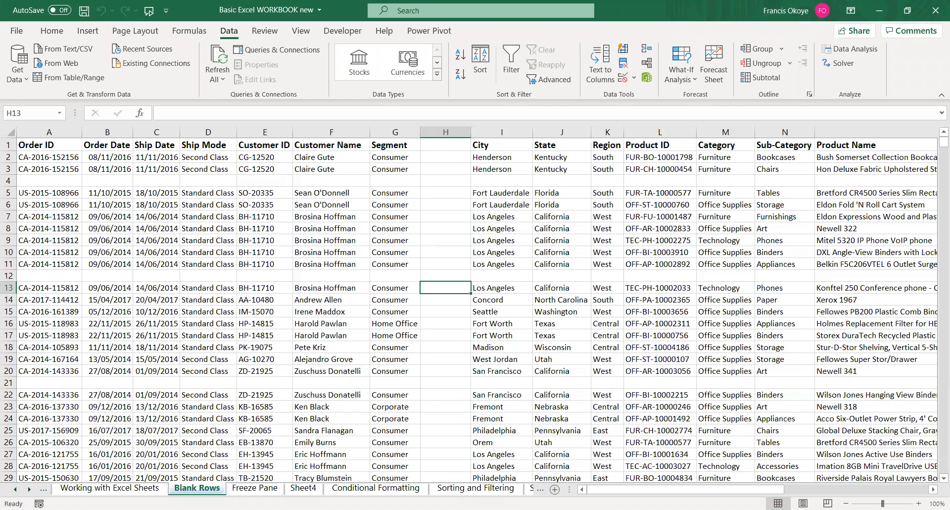
pyautogui.moveTo(667, 491); pyautogui.dragTo(589, 494)
pyautogui.click(438, 128)
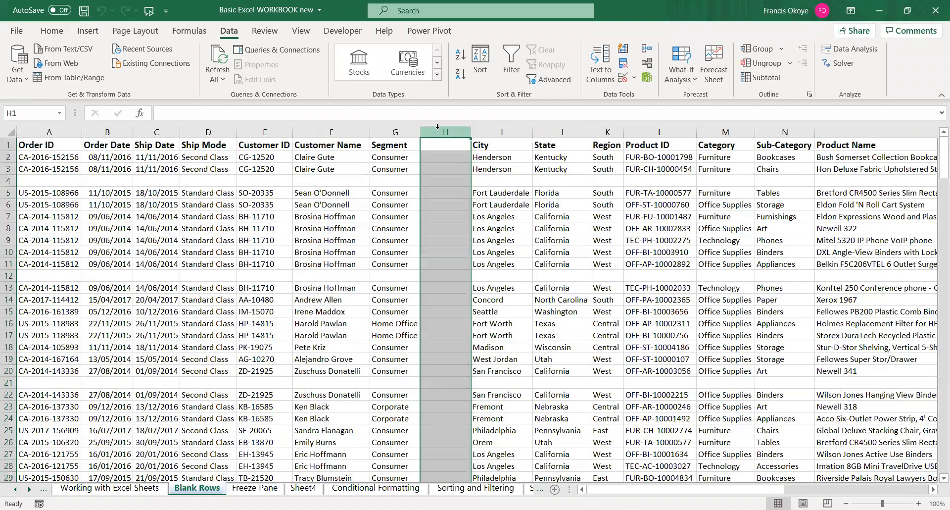
pyautogui.hotkey('ctrl', '-')
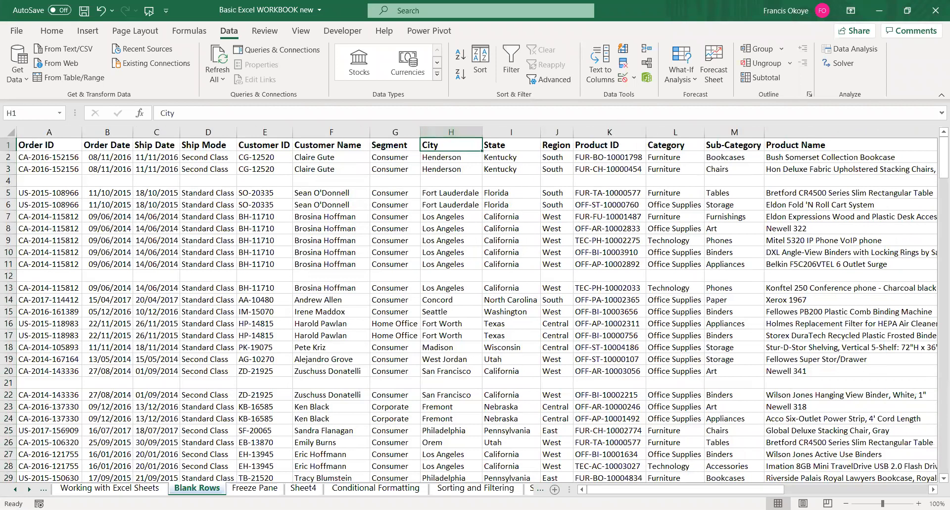
pyautogui.moveTo(674, 488)
pyautogui.mouseDown()
pyautogui.moveTo(842, 478)
pyautogui.moveTo(673, 481)
pyautogui.mouseUp()
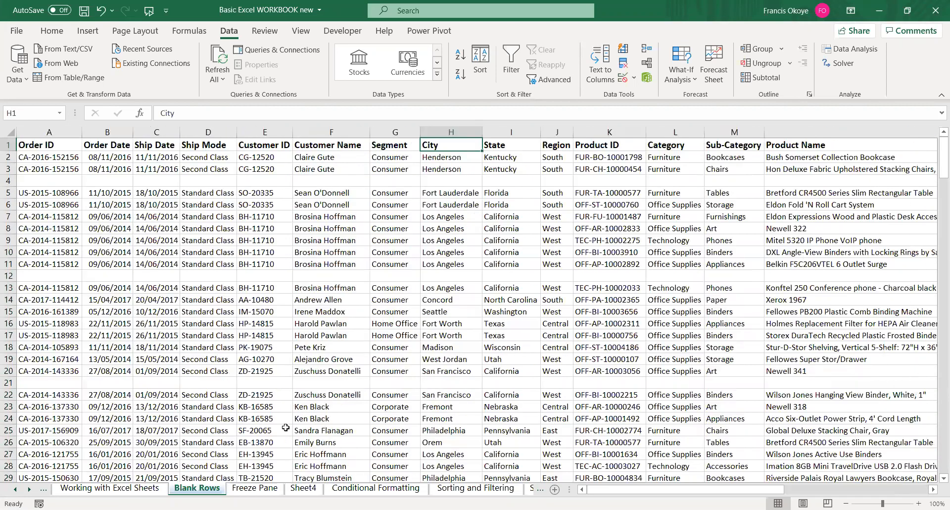
# Try deleting the empty row 4 on its own, and undo the deletion
pyautogui.rightClick(8, 180)
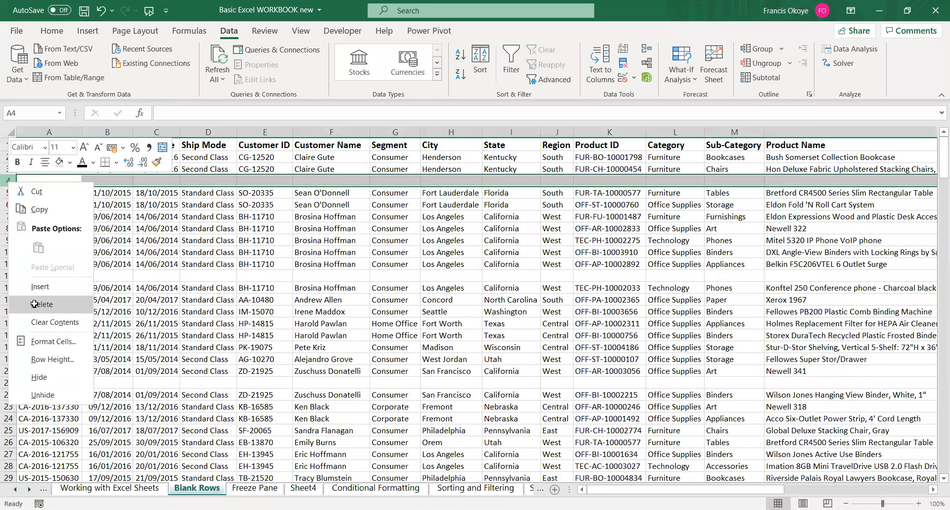
pyautogui.click(35, 304)
pyautogui.click(8, 264)
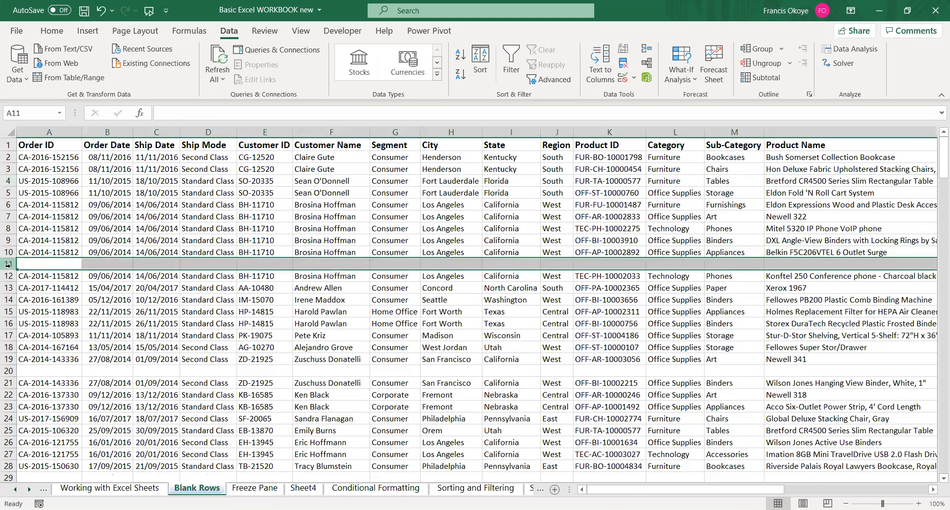
pyautogui.rightClick(8, 264)
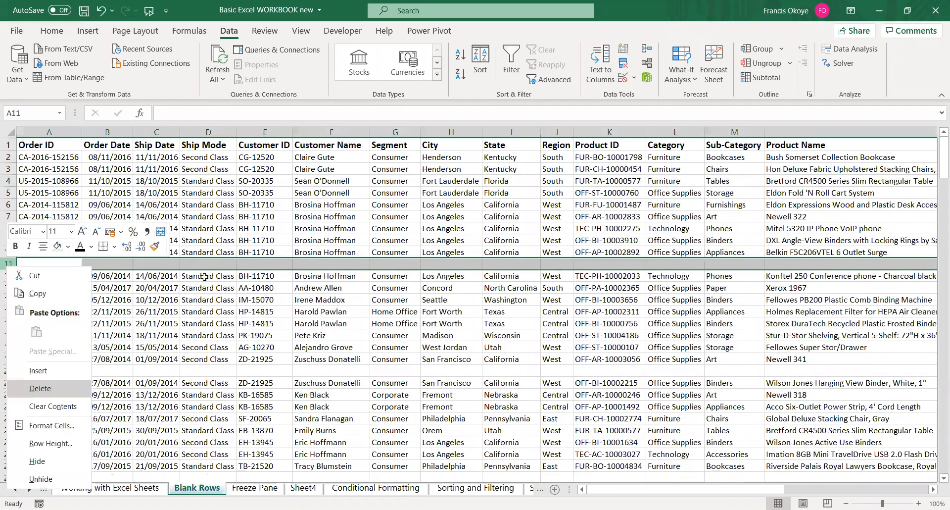
pyautogui.press('Escape')
pyautogui.hotkey('ctrl', 'z')
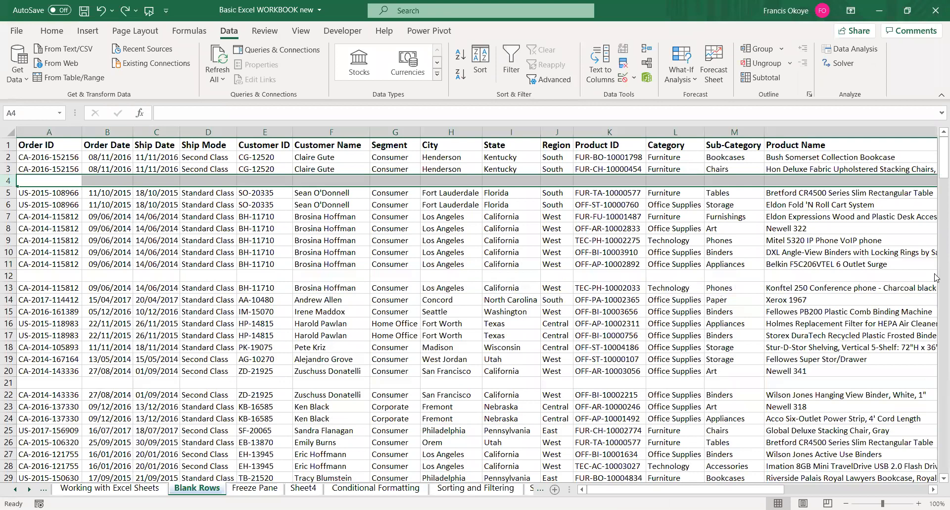
# Undo the earlier deletion of the empty column H and delete that column between Segment and City again
pyautogui.moveTo(936, 153); pyautogui.dragTo(937, 130)
pyautogui.click(457, 181)
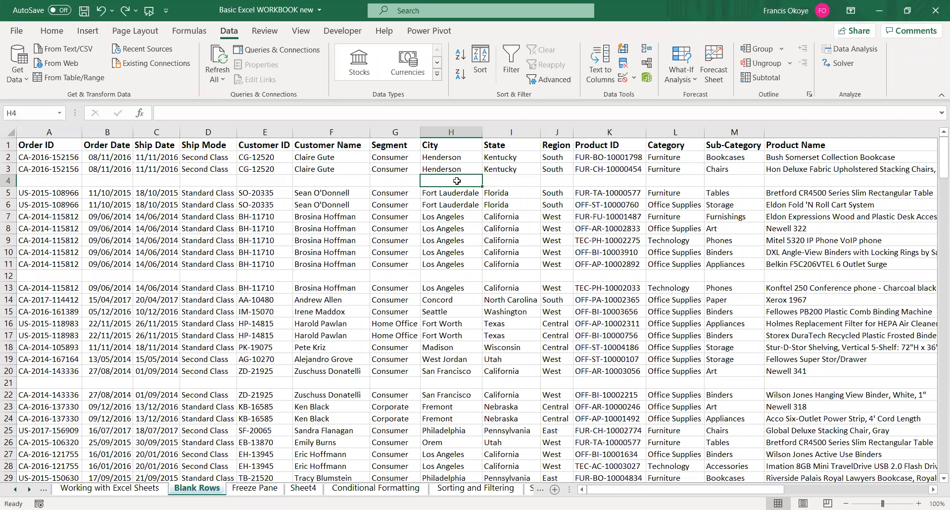
pyautogui.hotkey('ctrl', 'z')
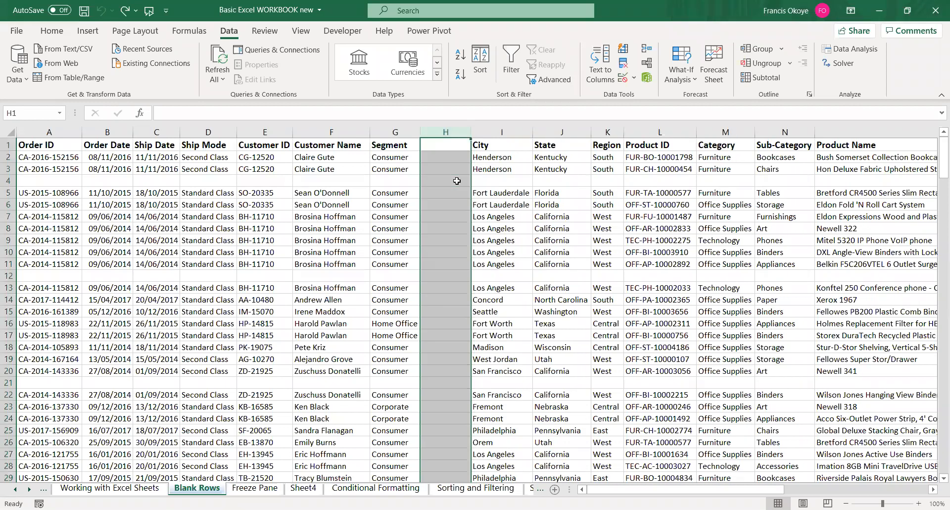
pyautogui.rightClick(446, 135)
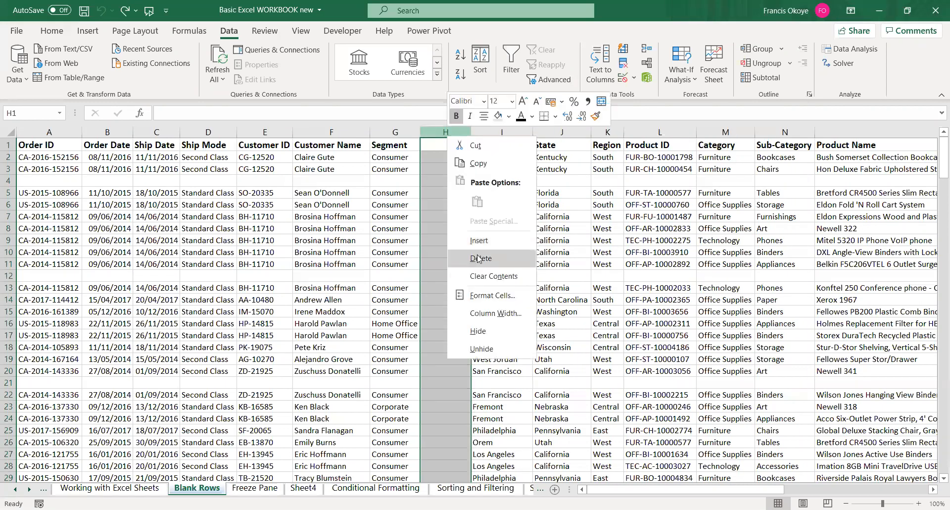
pyautogui.click(478, 259)
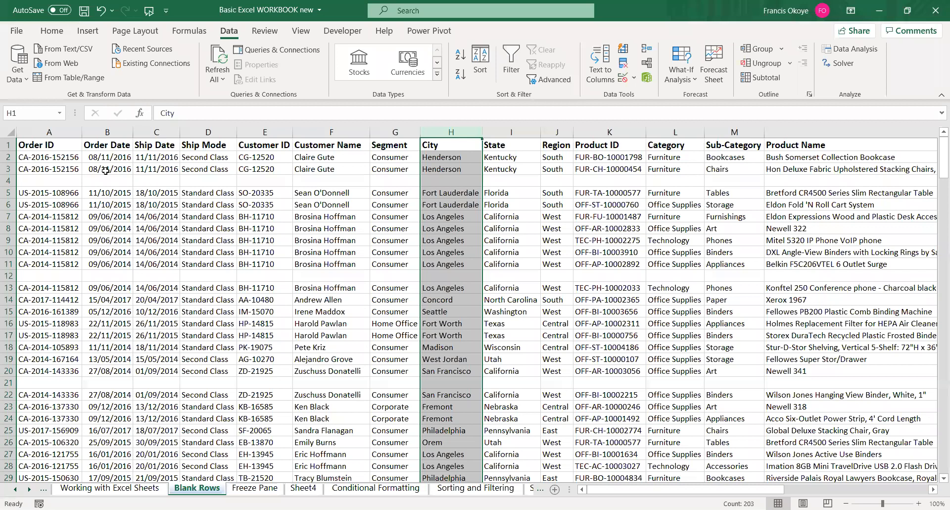
# Select all blank cells in the data from cell A1 using Go To Special with the Blanks option
pyautogui.click(46, 34)
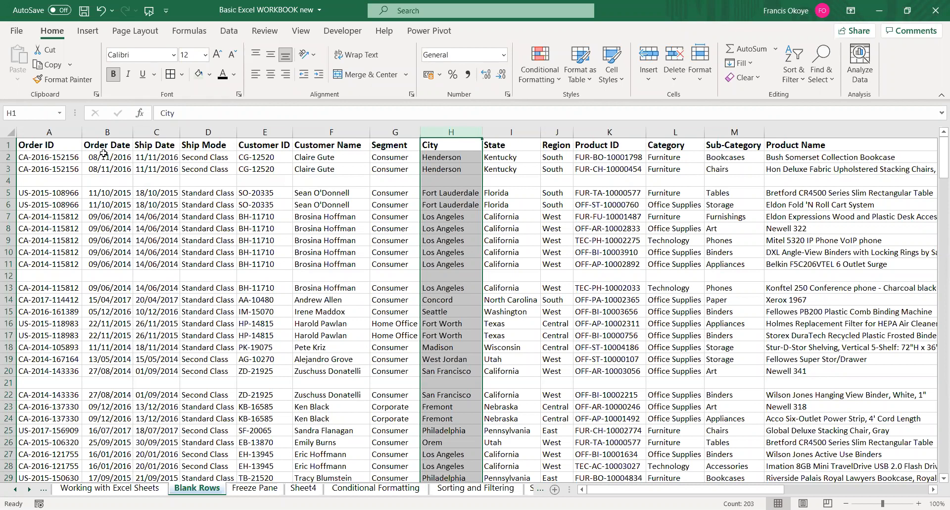
pyautogui.click(832, 84)
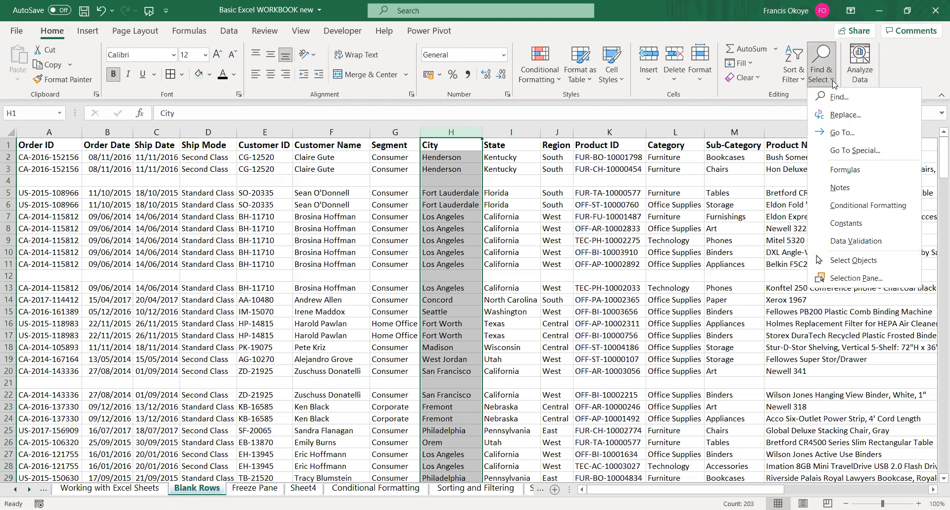
pyautogui.click(551, 170)
pyautogui.click(26, 145)
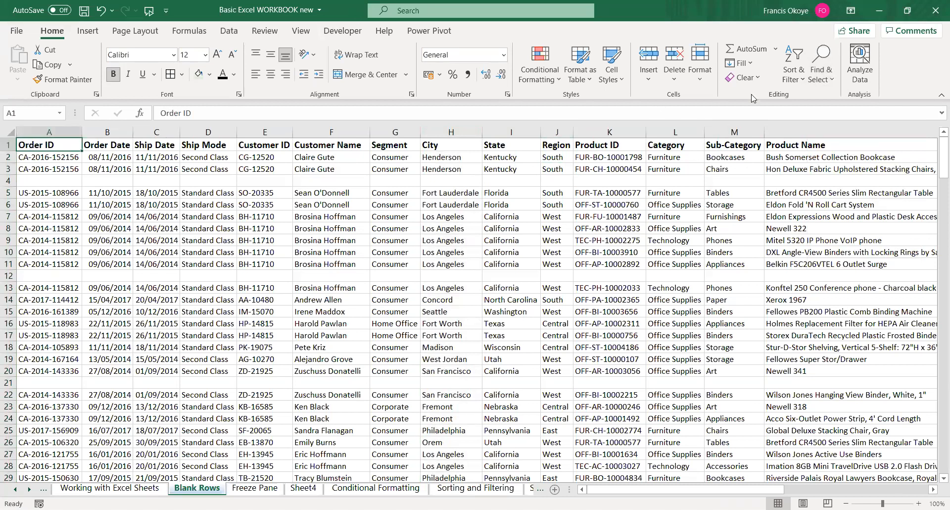
pyautogui.click(832, 79)
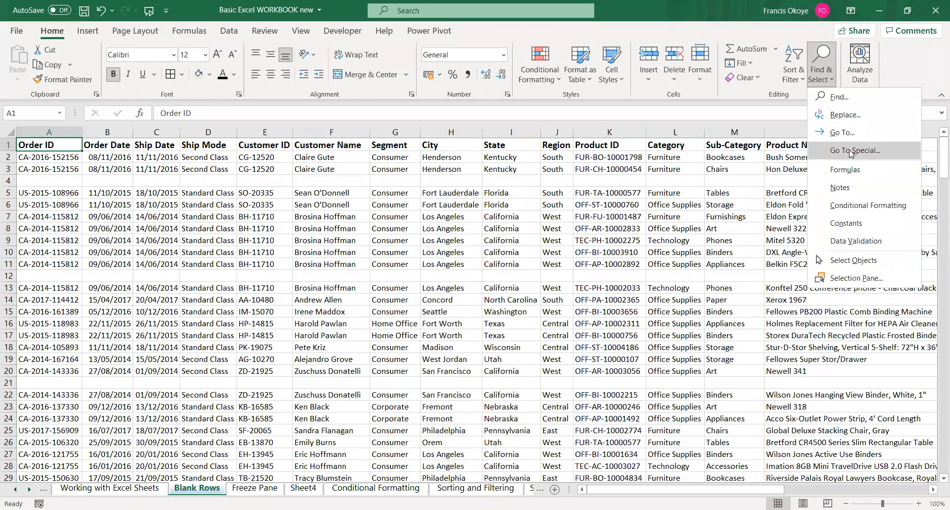
pyautogui.click(851, 154)
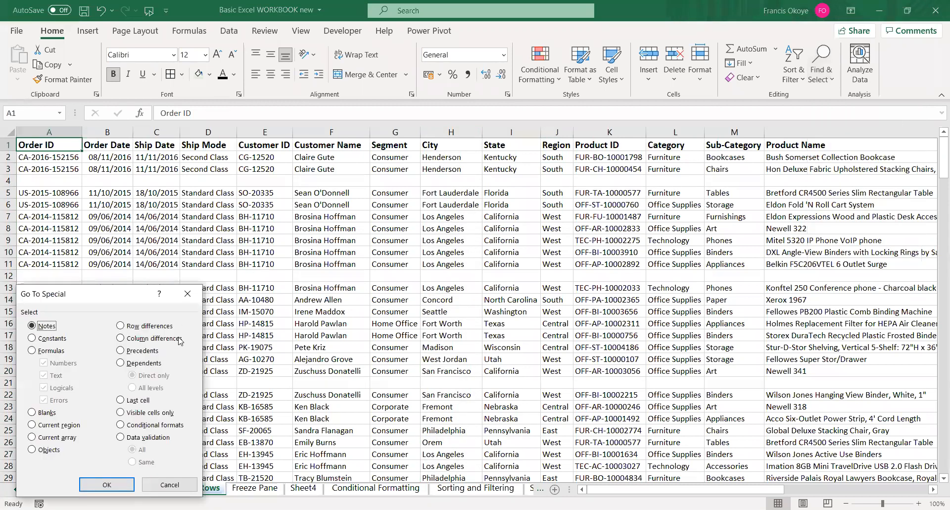
pyautogui.moveTo(170, 287); pyautogui.dragTo(640, 142)
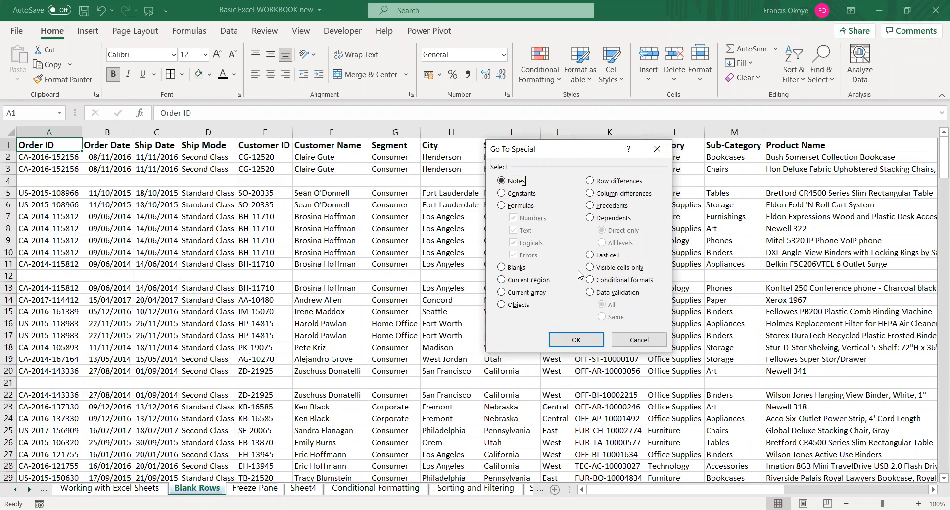
pyautogui.click(501, 268)
pyautogui.click(575, 339)
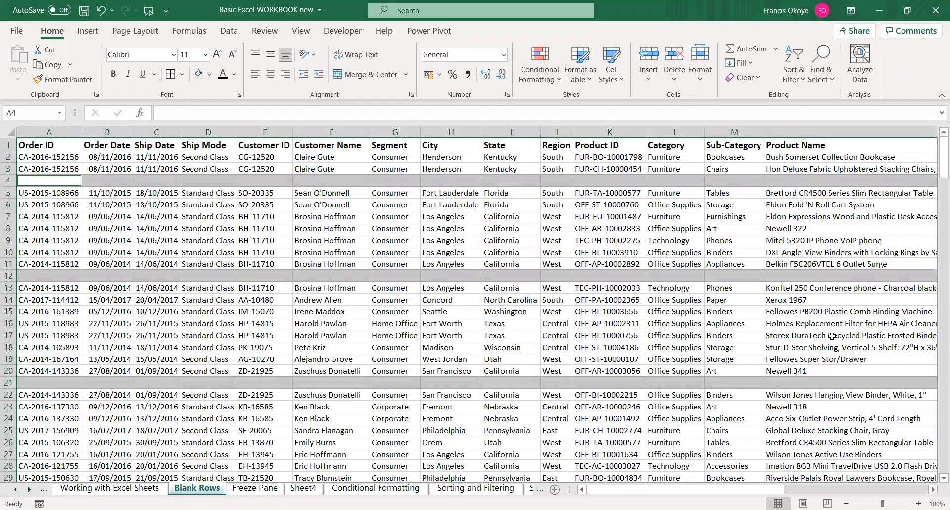
# Try to delete the rows of the selected blank cells, and select cell J13 in the Region column
pyautogui.moveTo(937, 166); pyautogui.dragTo(678, 65)
pyautogui.click(674, 55)
pyautogui.click(562, 285)
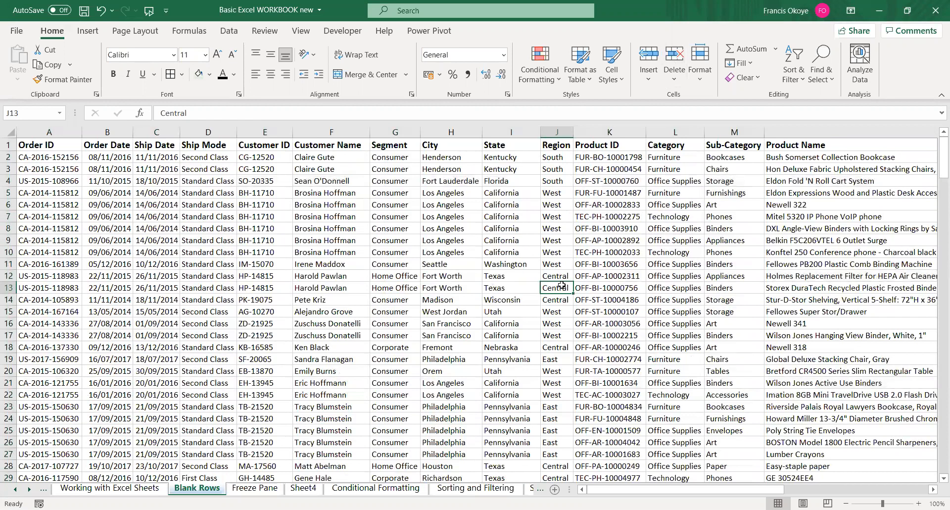
# Undo the row deletions and the deletion of the empty column H
pyautogui.hotkey('ctrl', 'z')
pyautogui.hotkey('ctrl', 'z')
pyautogui.hotkey('ctrl', 'z')
pyautogui.hotkey('ctrl', 'z')
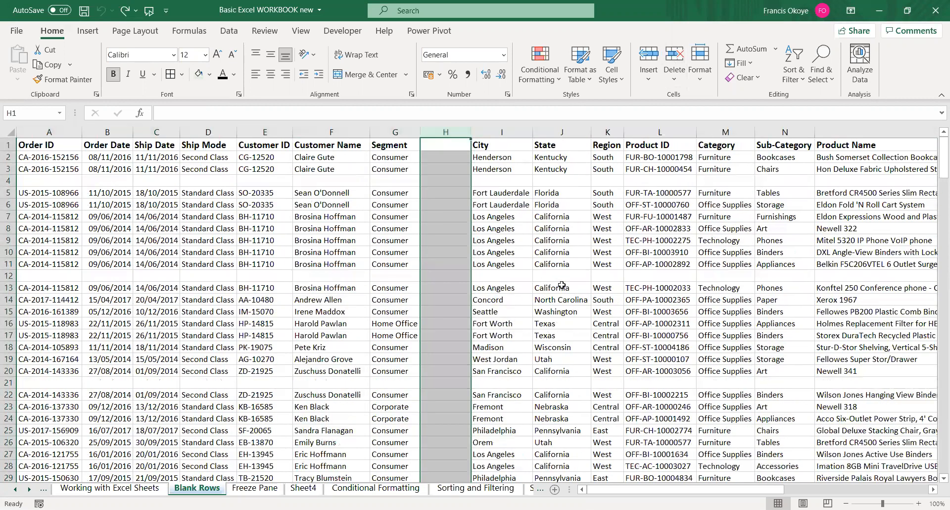
# Try deleting the empty column H with the Delete Cells command, and undo the deletion
pyautogui.rightClick(445, 132)
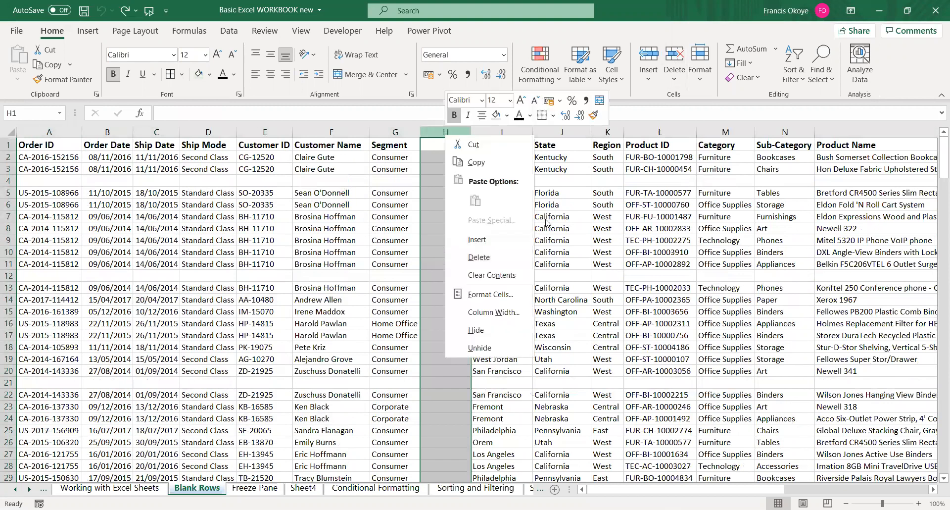
pyautogui.press('Escape')
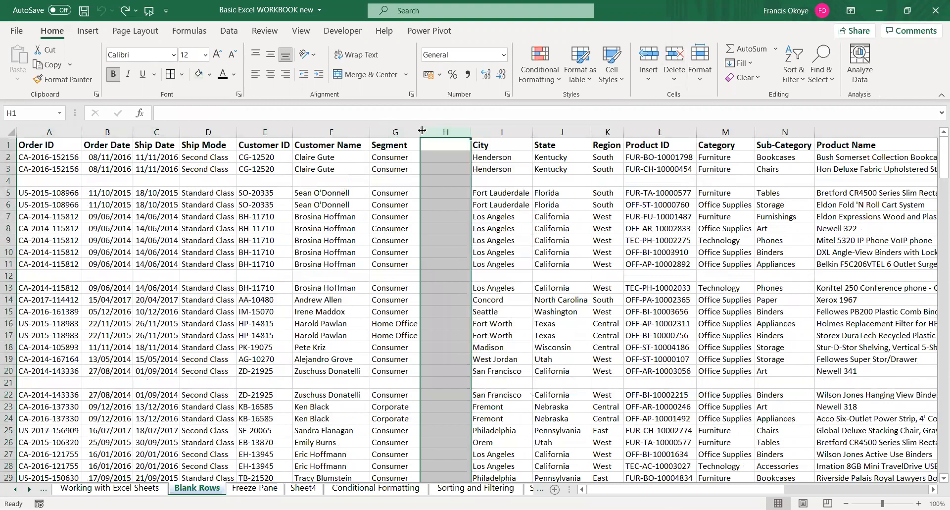
pyautogui.click(675, 52)
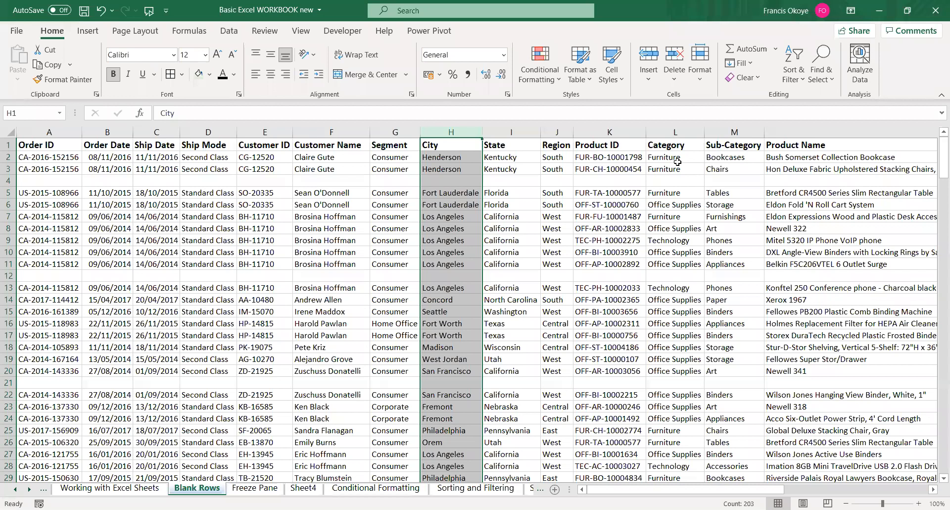
pyautogui.hotkey('ctrl', 'z')
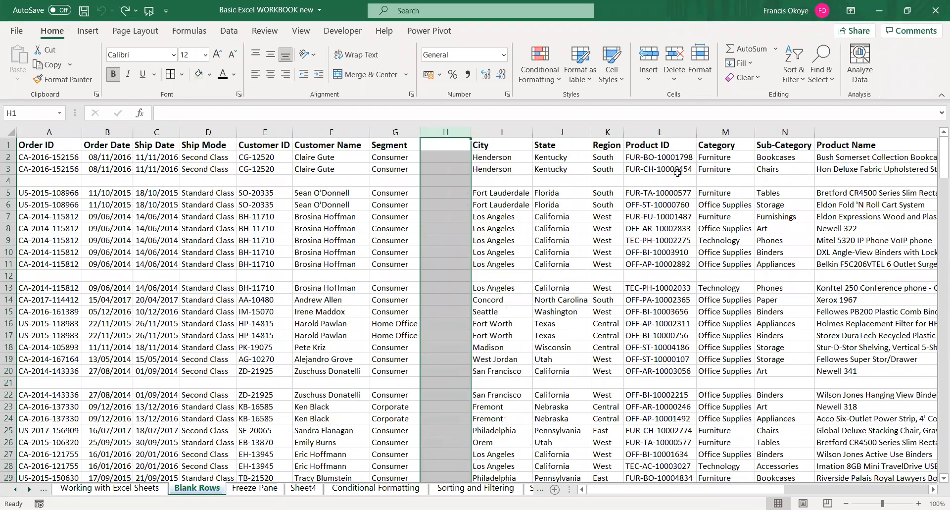
# Select all blank cells, including the empty column H, using Go To Special with the Blanks option
pyautogui.click(699, 195)
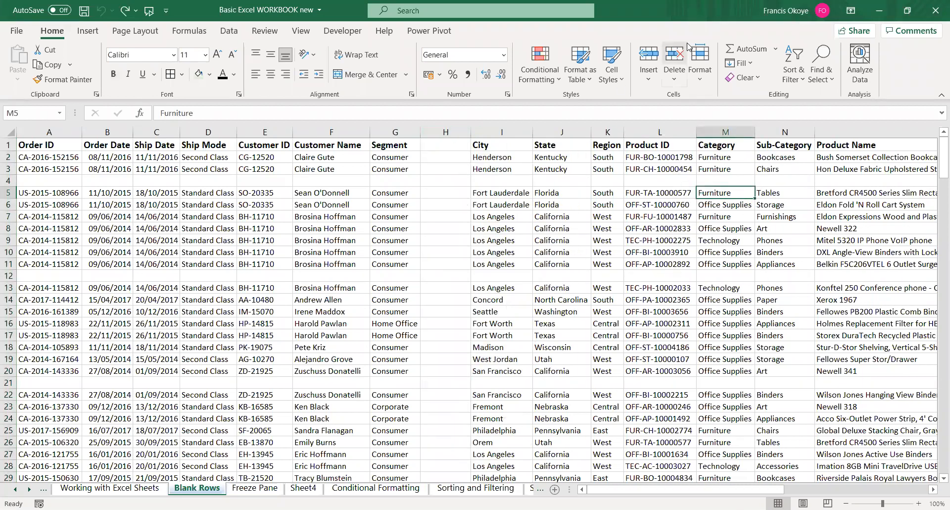
pyautogui.click(820, 79)
pyautogui.click(858, 151)
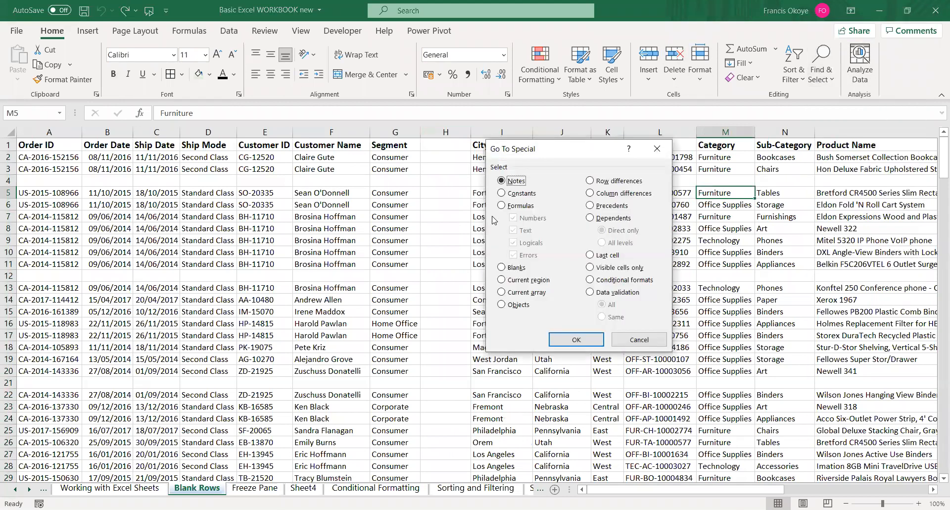
pyautogui.click(502, 267)
pyautogui.click(569, 341)
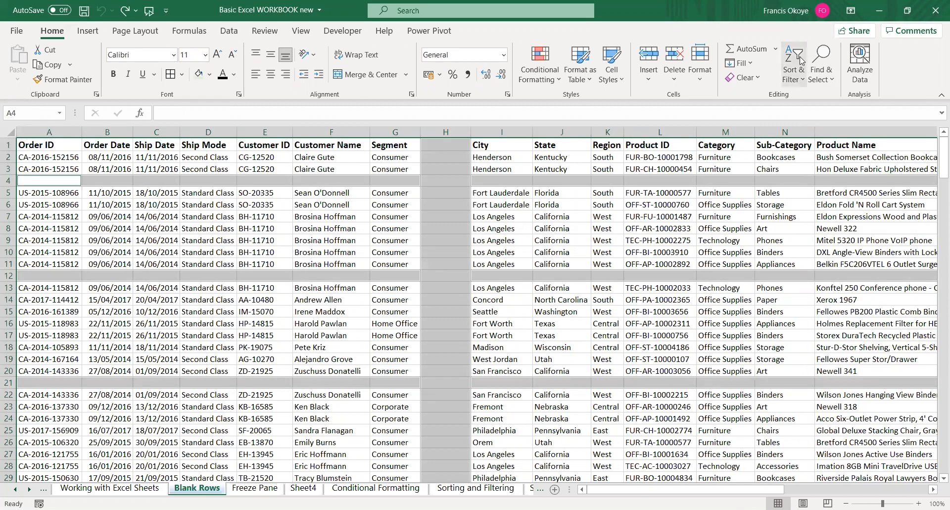
# Try to delete the selected blank rows and column together, repeat the deletion once, and undo both deletions
pyautogui.click(675, 62)
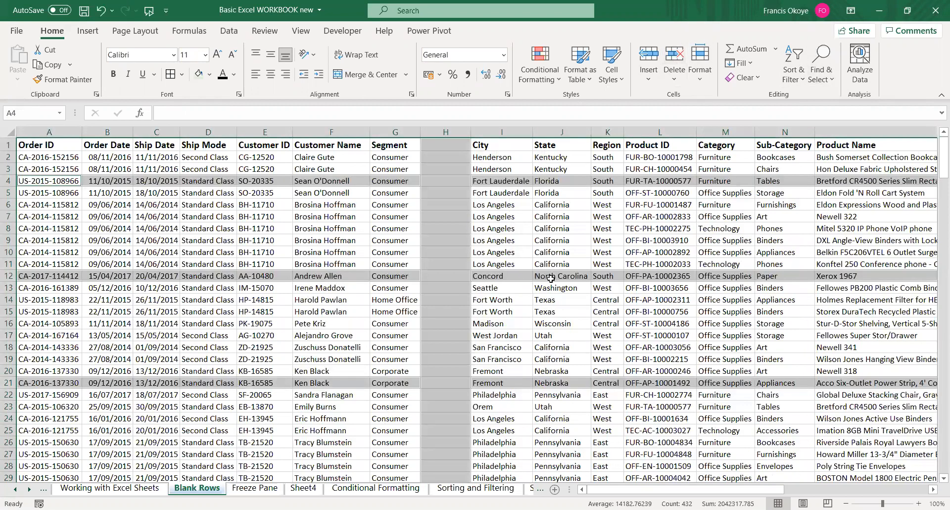
pyautogui.click(668, 62)
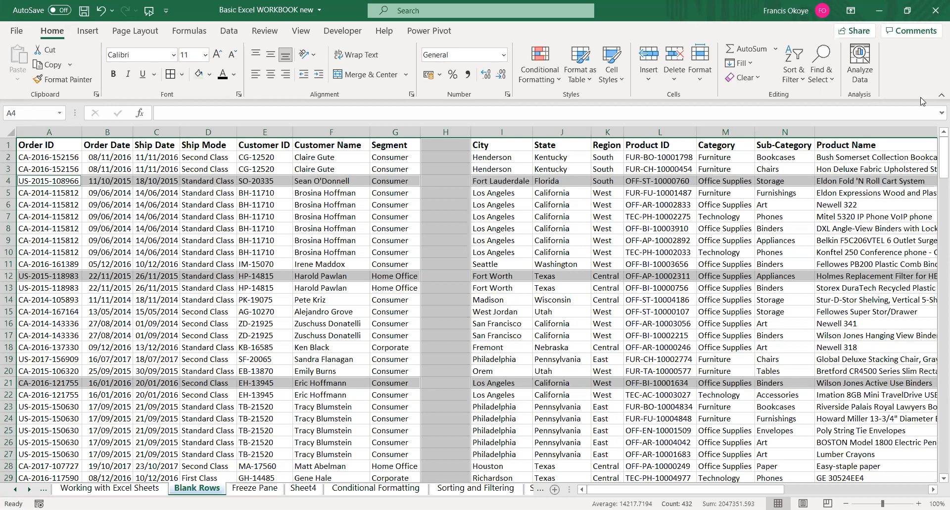
pyautogui.hotkey('ctrl', 'z')
pyautogui.hotkey('ctrl', 'z')
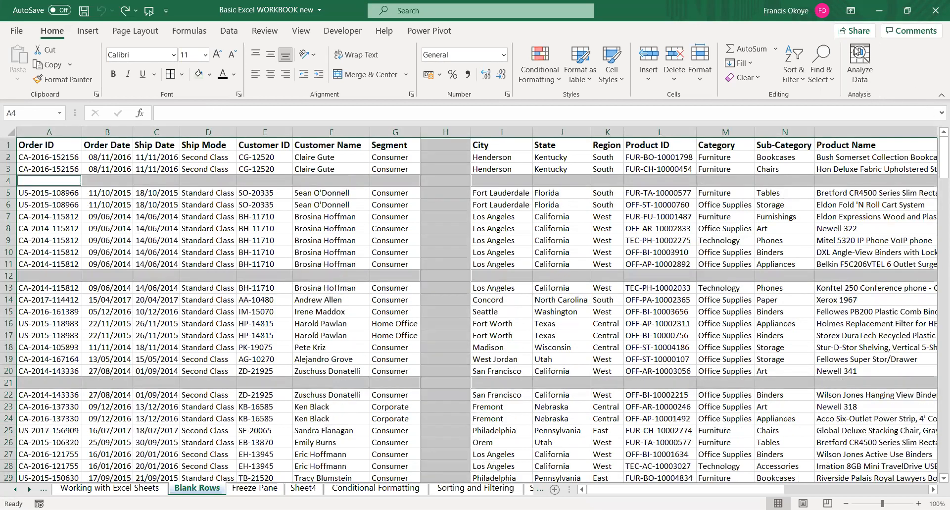
# Delete only the empty column H between the Segment and City columns
pyautogui.click(440, 132)
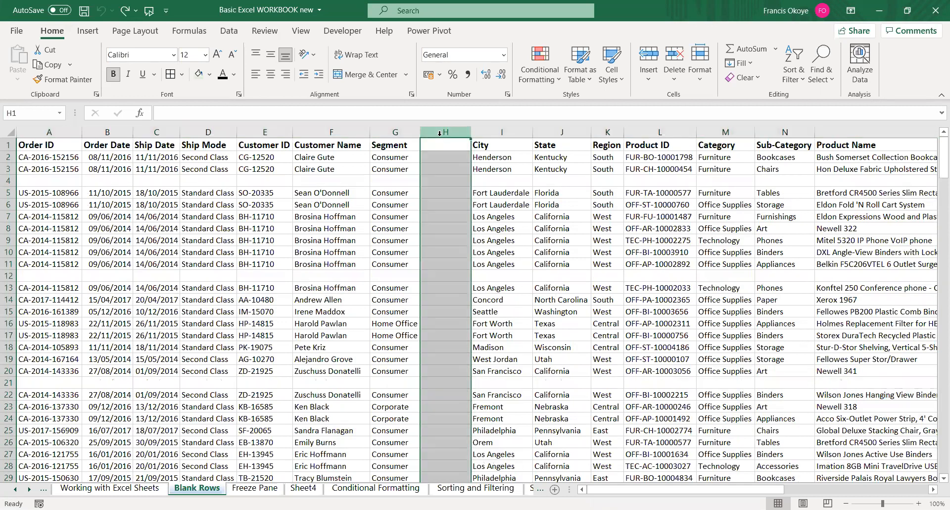
pyautogui.rightClick(439, 134)
pyautogui.click(474, 259)
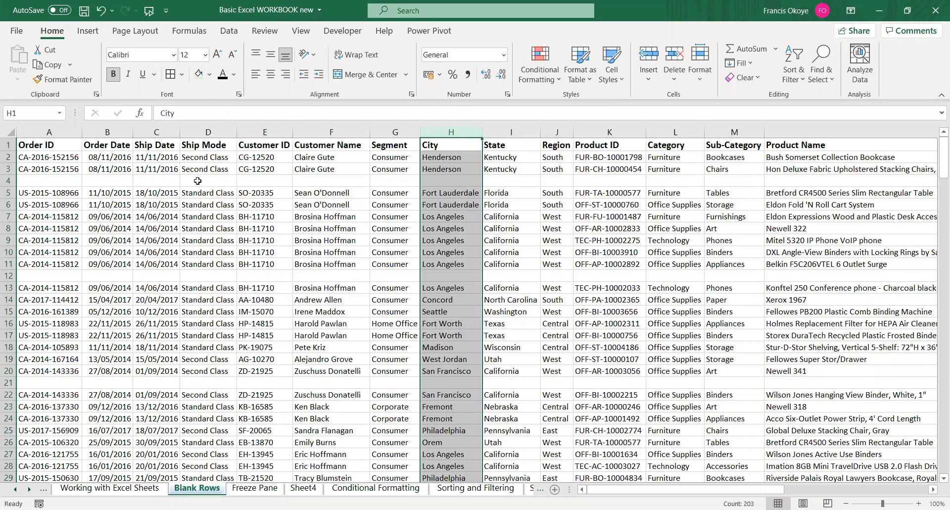
# Starting from cell A1, select every blank cell in the data through Go To, Special, with the Blanks option
pyautogui.click(143, 169)
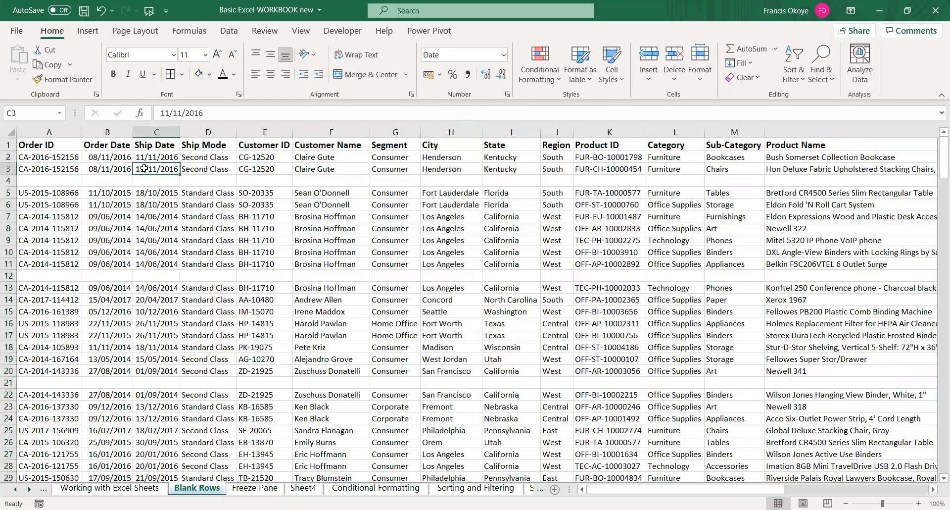
pyautogui.click(17, 145)
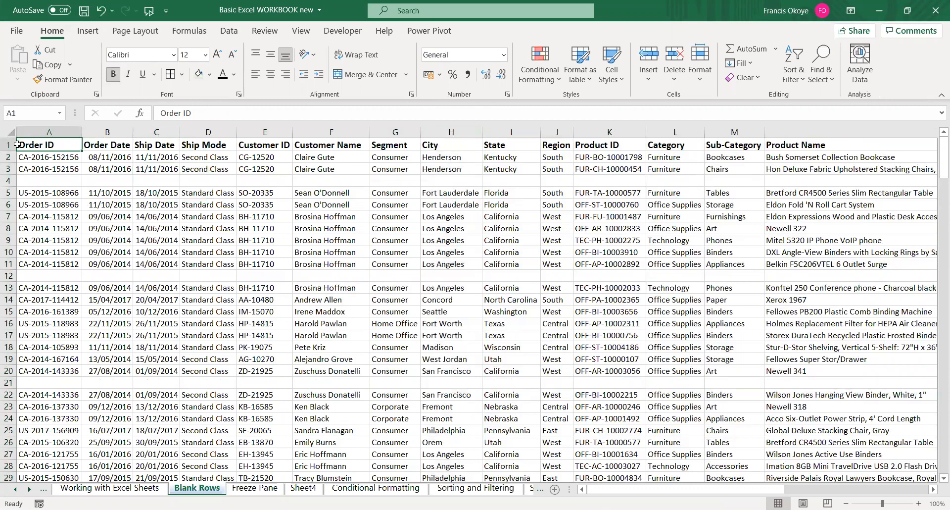
pyautogui.hotkey('ctrl', 'g')
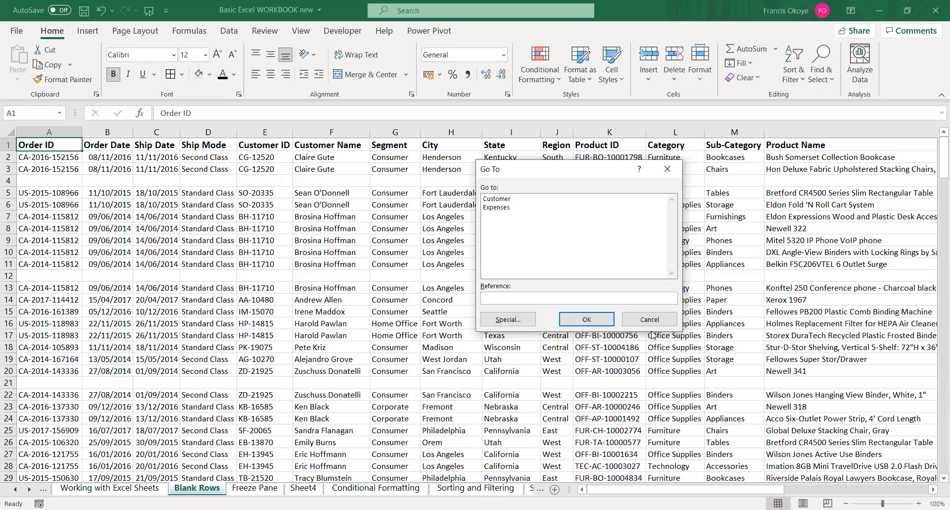
pyautogui.click(504, 321)
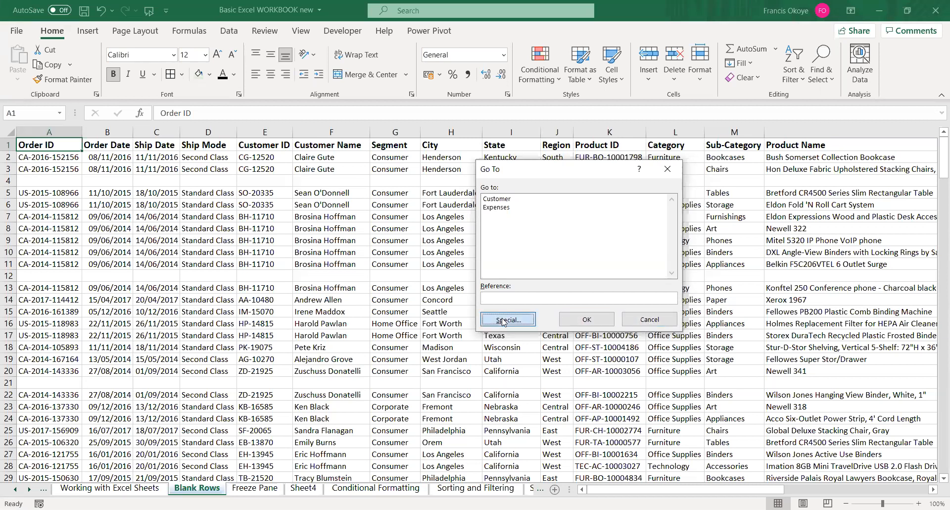
pyautogui.click(502, 268)
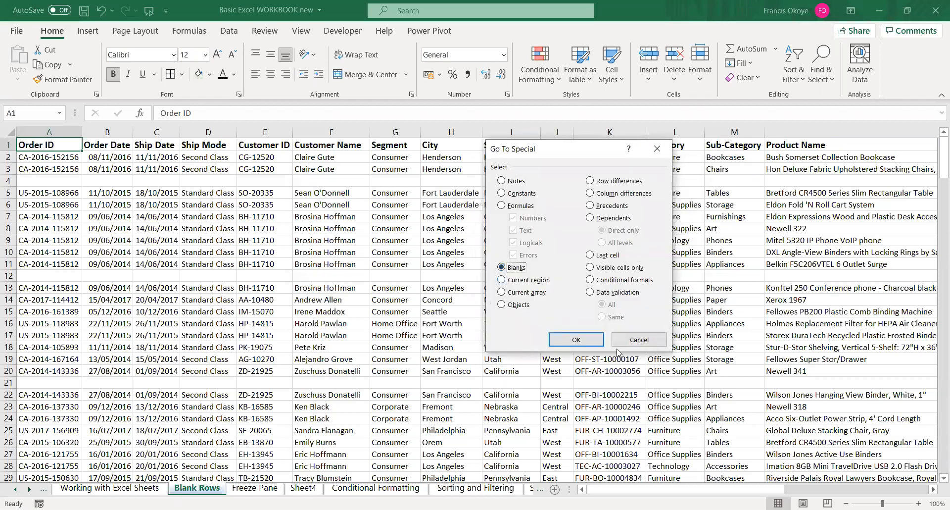
pyautogui.click(576, 339)
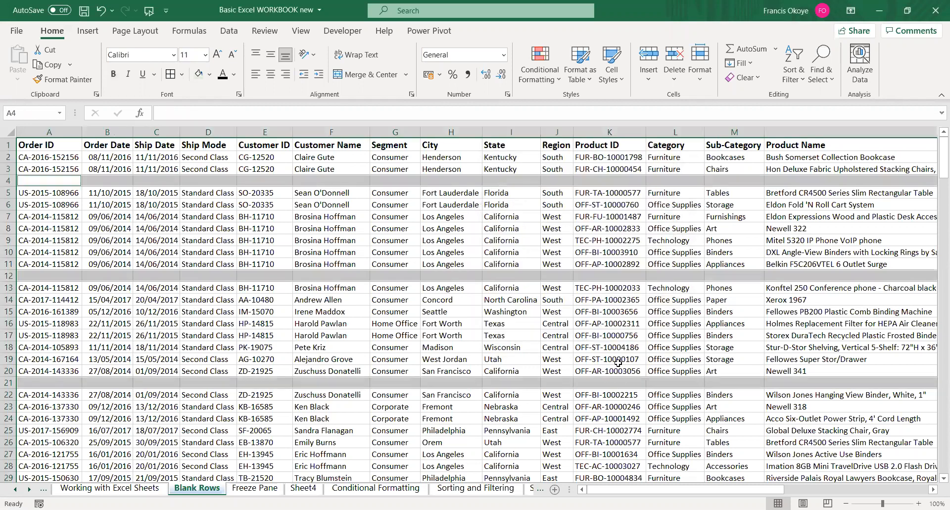
# Undo the last column deletion and delete the empty column H between the Segment and City columns again
pyautogui.hotkey('ctrl', 'z')
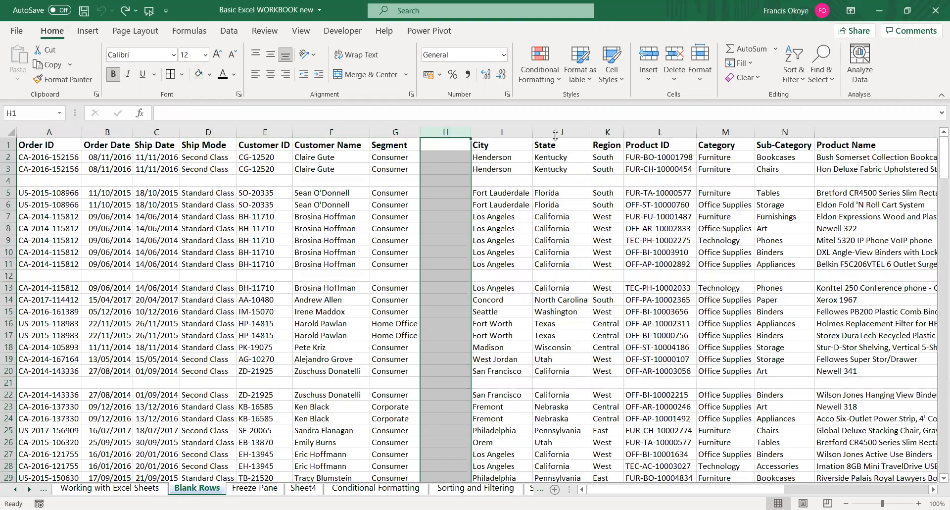
pyautogui.rightClick(454, 130)
pyautogui.click(486, 253)
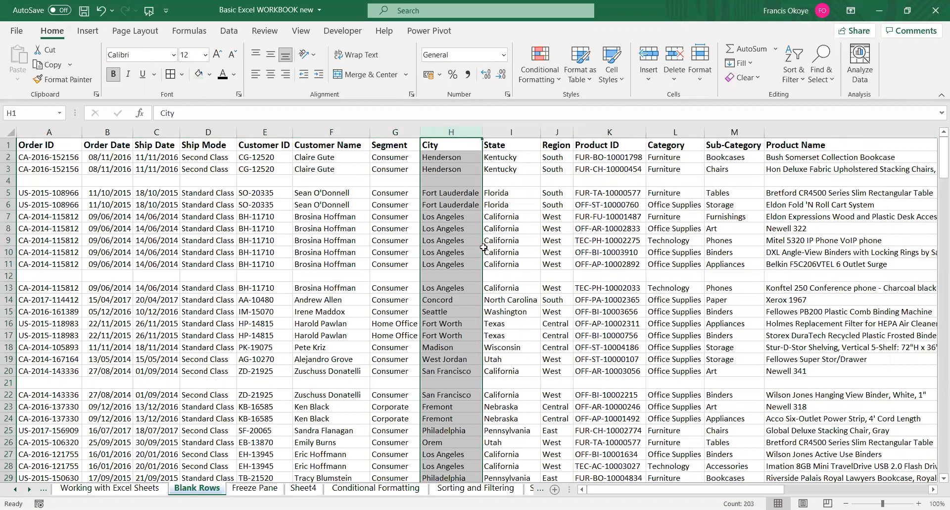
# Try to delete only the City column's blank cells, selected through Go To Special with the Blanks option, and undo the deletion
pyautogui.hotkey('ctrl', 'g')
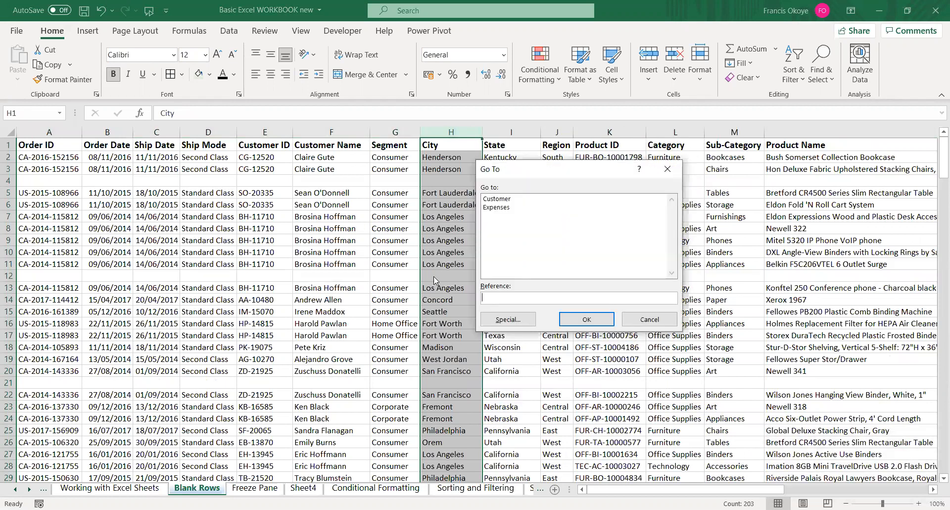
pyautogui.click(508, 319)
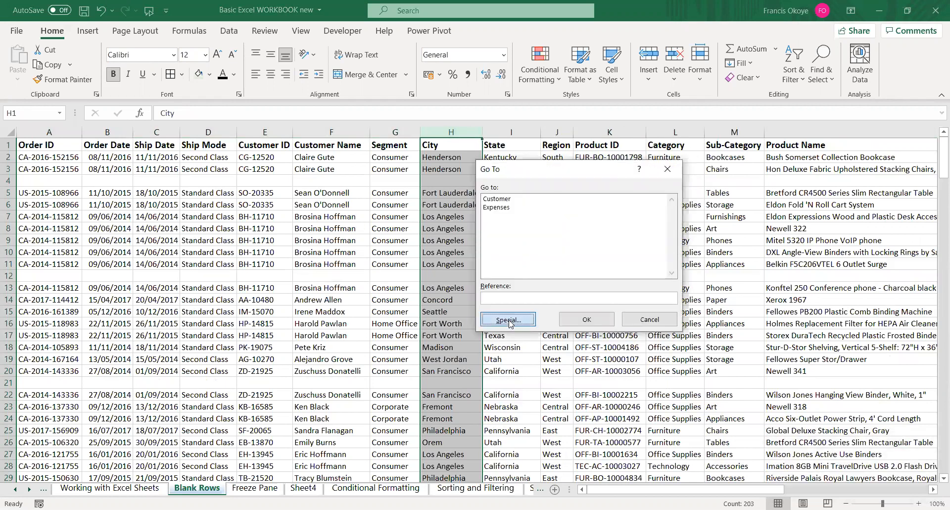
pyautogui.click(513, 269)
pyautogui.click(577, 340)
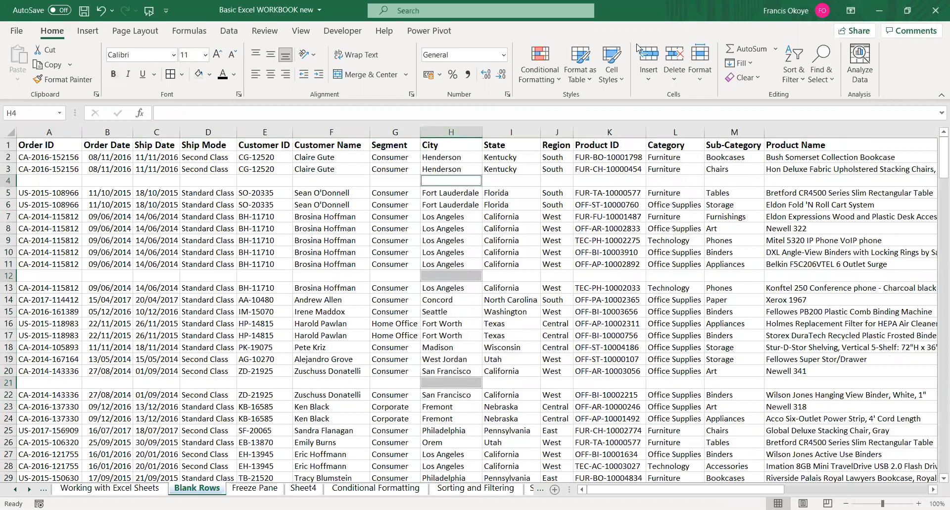
pyautogui.click(674, 55)
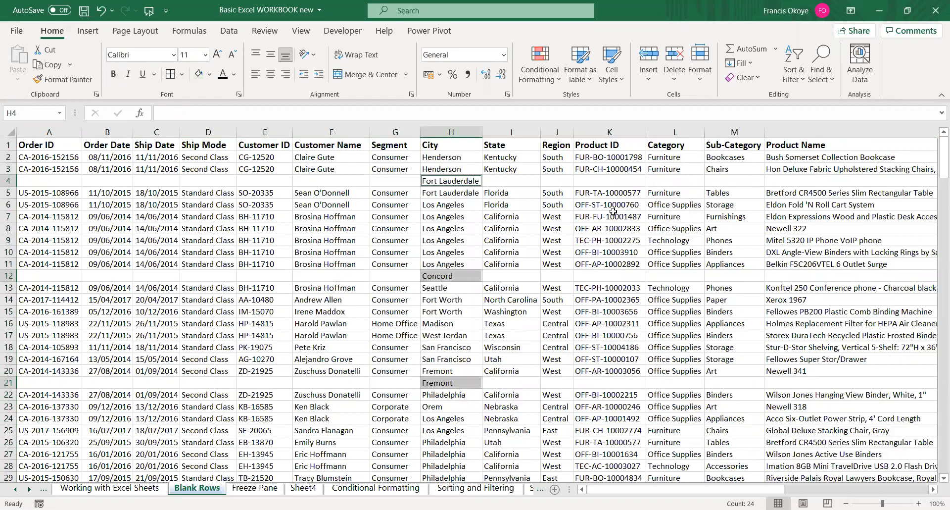
pyautogui.hotkey('ctrl', 'z')
pyautogui.click(395, 241)
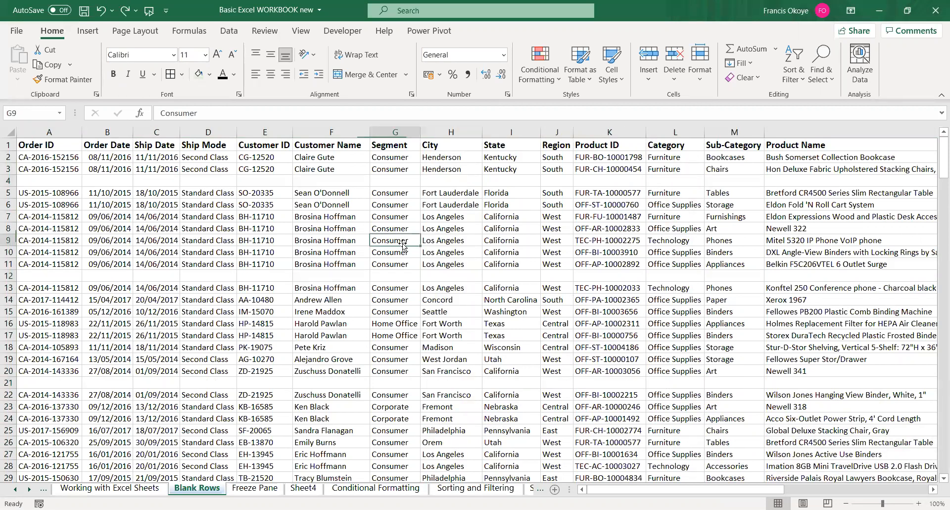
# Select all blank cells of the order data from cell A1 with Go To Special, Blanks, and delete the blank rows
pyautogui.click(38, 132)
pyautogui.click(38, 144)
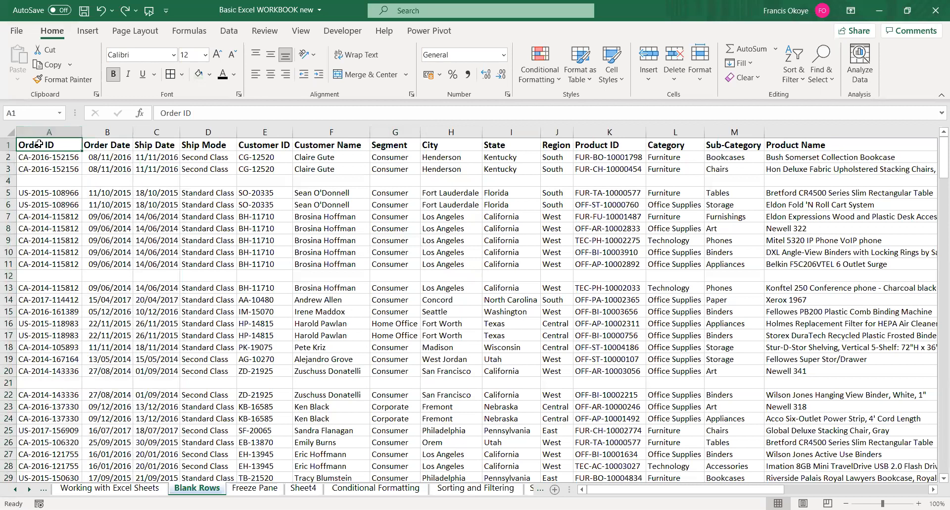
pyautogui.hotkey('ctrl', 'g')
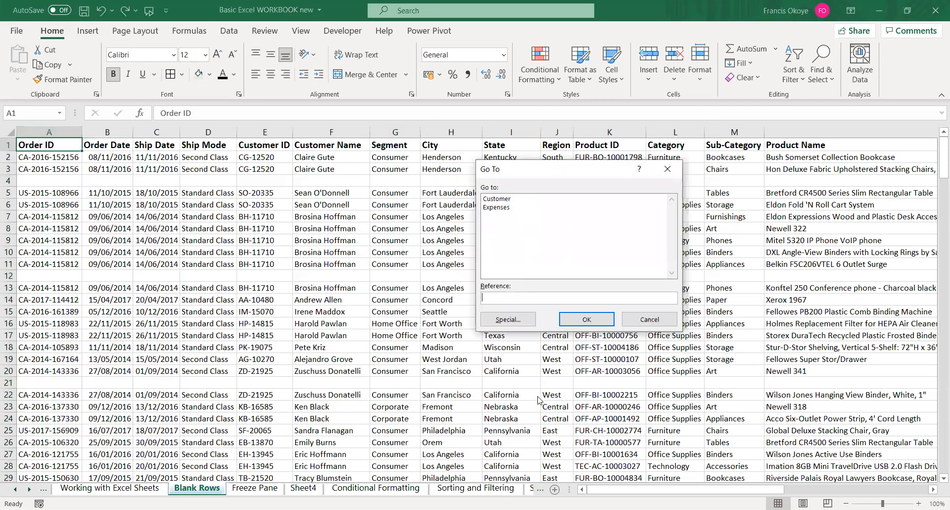
pyautogui.click(522, 325)
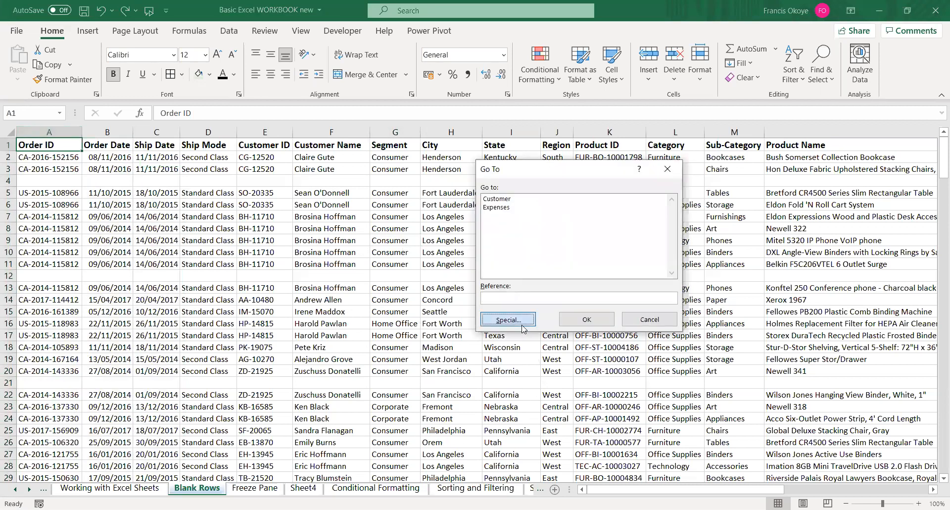
pyautogui.click(512, 267)
pyautogui.click(591, 342)
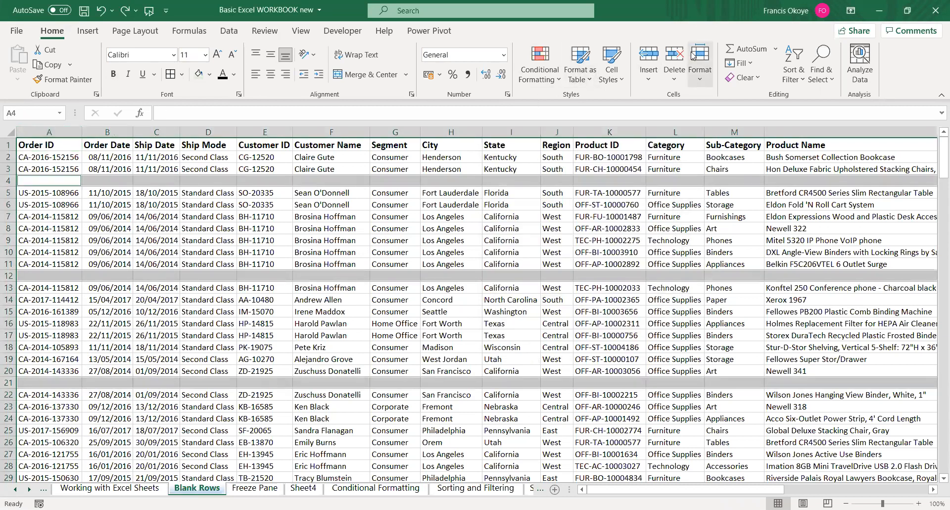
pyautogui.click(675, 56)
pyautogui.click(458, 266)
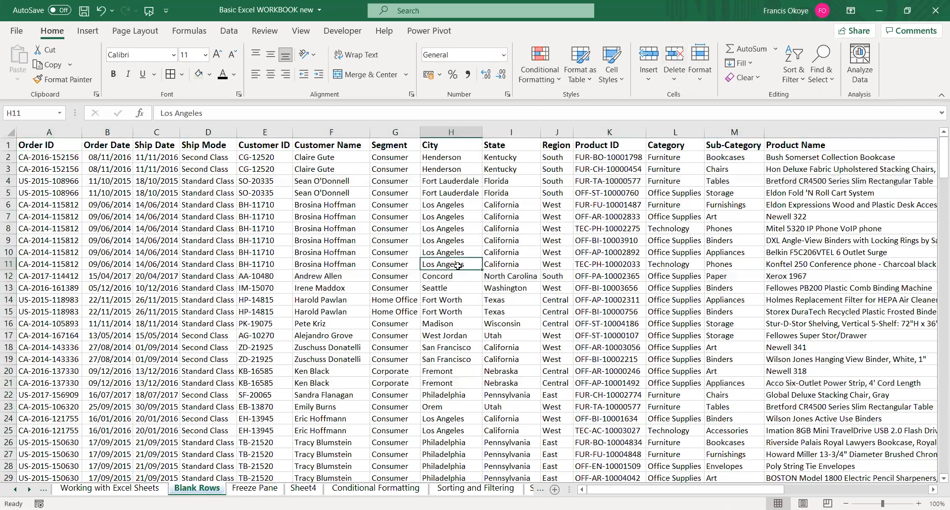
# Check how far the cleaned order data extends by jumping from its first cell to its last column and last row
pyautogui.hotkey('ctrl', 'Home')
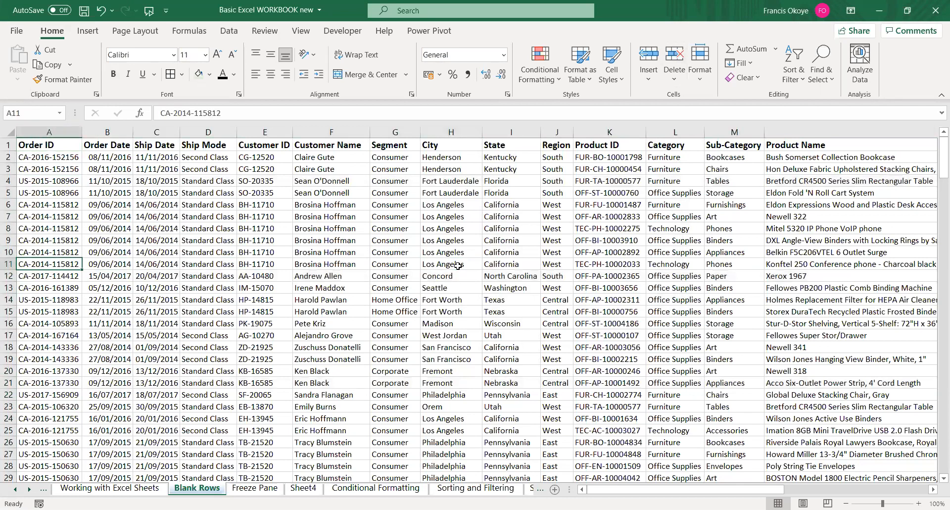
pyautogui.hotkey('ctrl', 'Right')
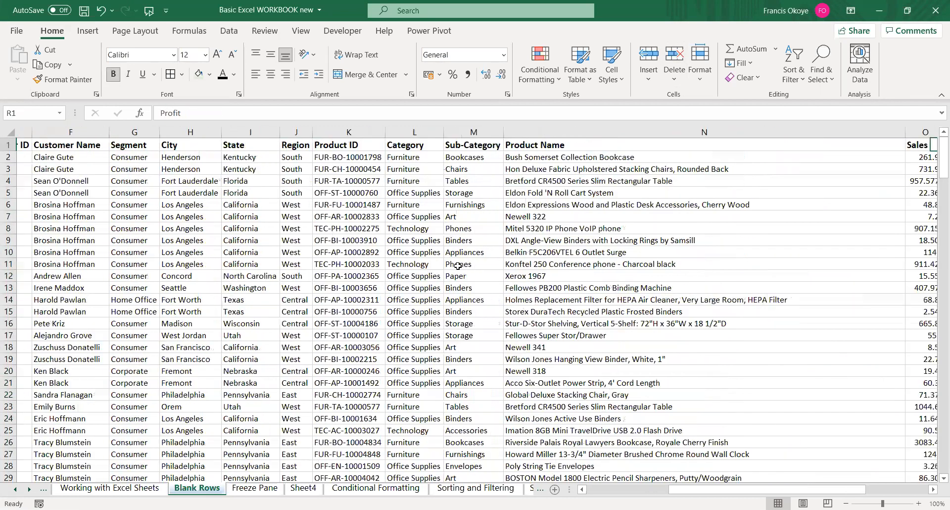
pyautogui.hotkey('ctrl', 'Left')
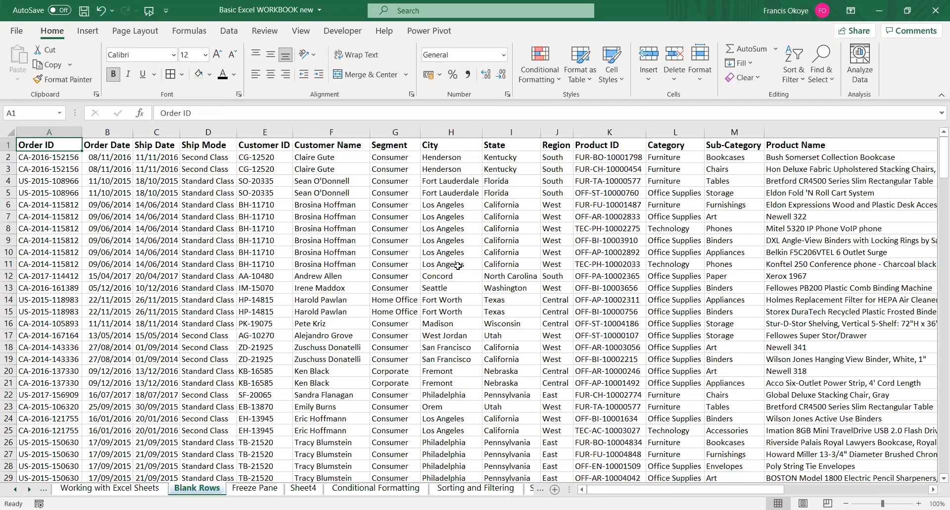
pyautogui.hotkey('ctrl', 'shift', 'End')
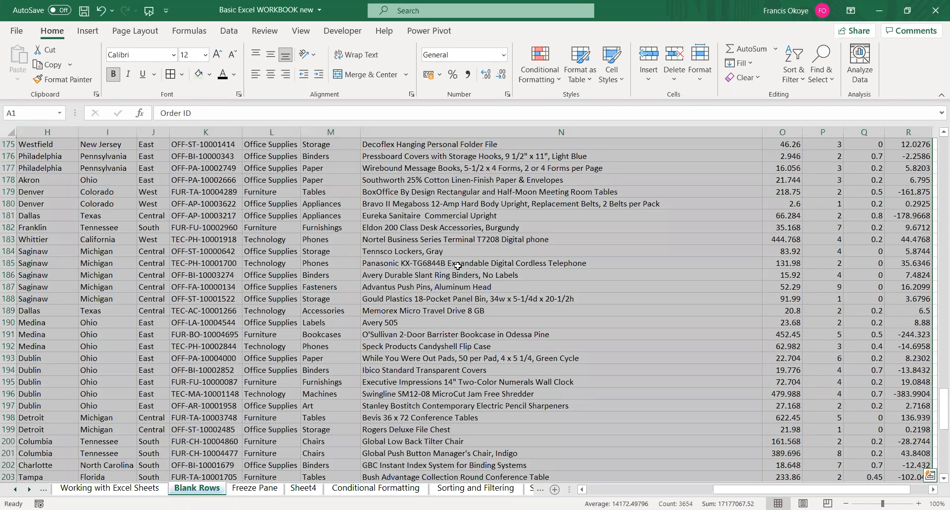
pyautogui.hotkey('ctrl', 'Home')
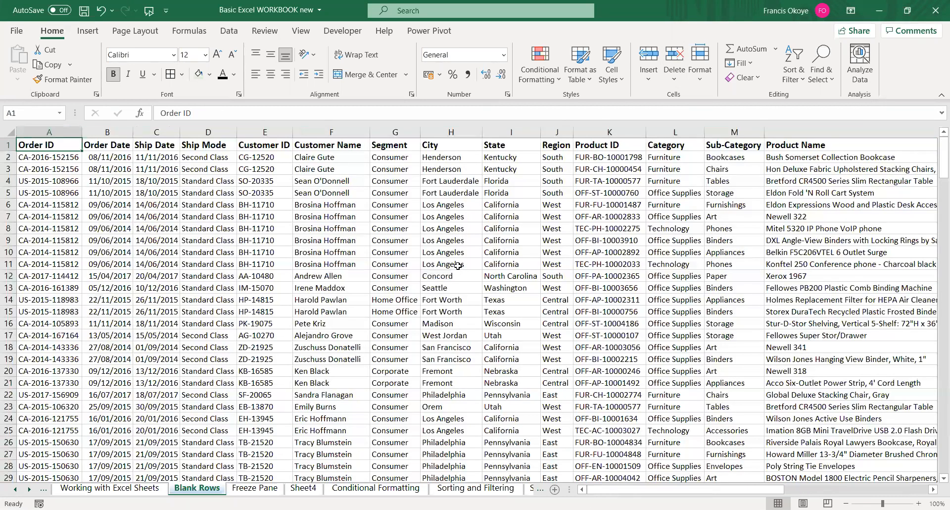
pyautogui.hotkey('ctrl', 'Down')
pyautogui.hotkey('ctrl', 'Up')
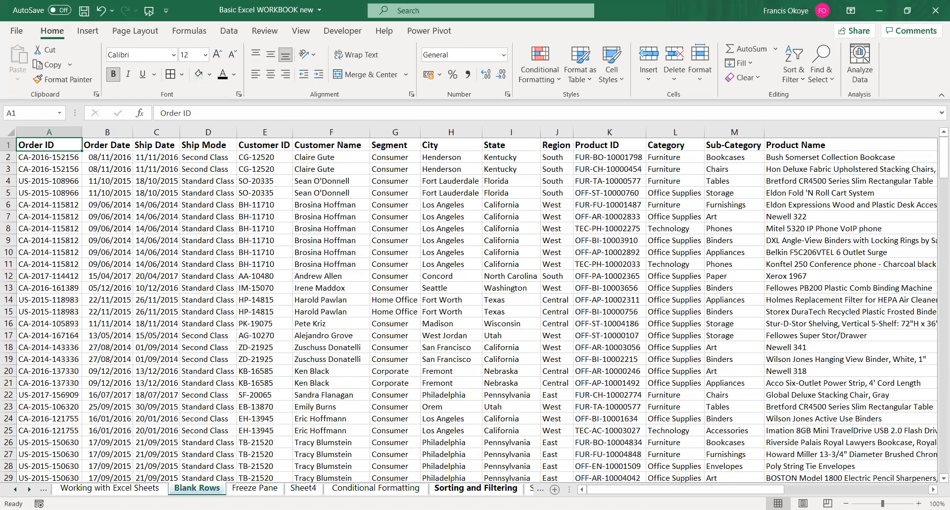
# Undo the blank-row and column deletions, and delete only the empty column H between Segment and City
pyautogui.click(98, 229)
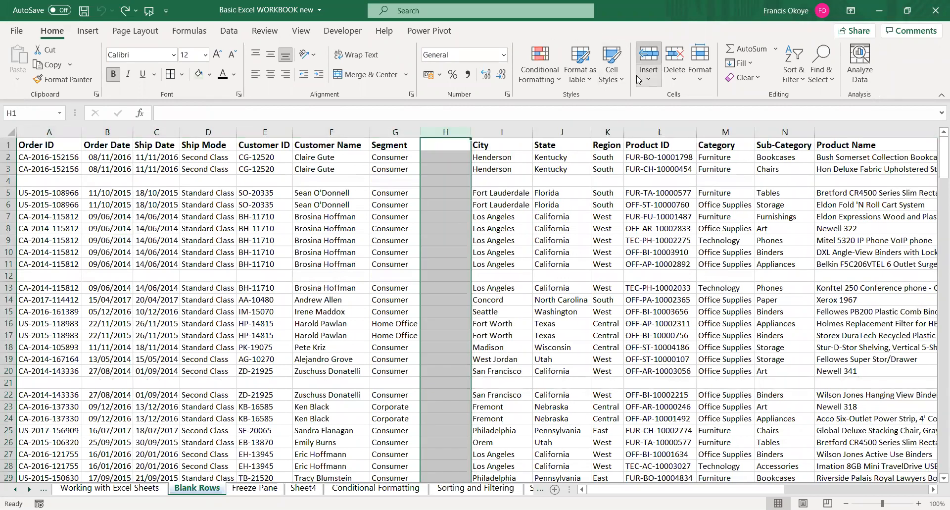
pyautogui.click(443, 158)
pyautogui.click(445, 132)
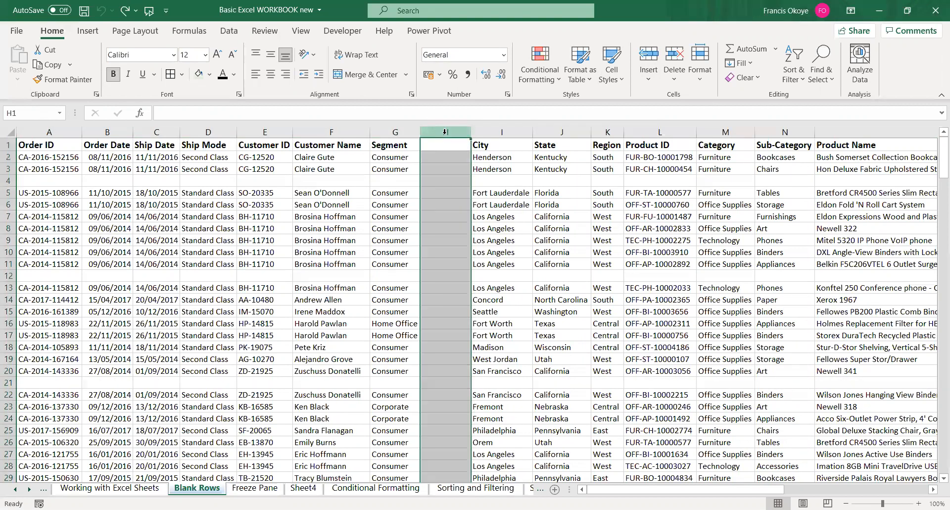
pyautogui.rightClick(445, 131)
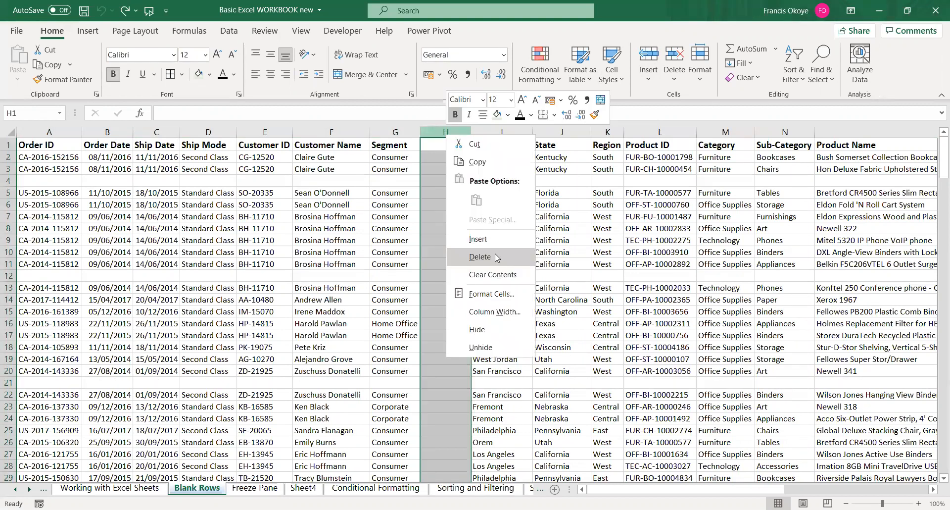
pyautogui.click(496, 257)
# Select every blank cell from cell A1 using Go To Special's Blanks option, and undo and redo the deletion of column H
pyautogui.click(307, 156)
pyautogui.press('Home')
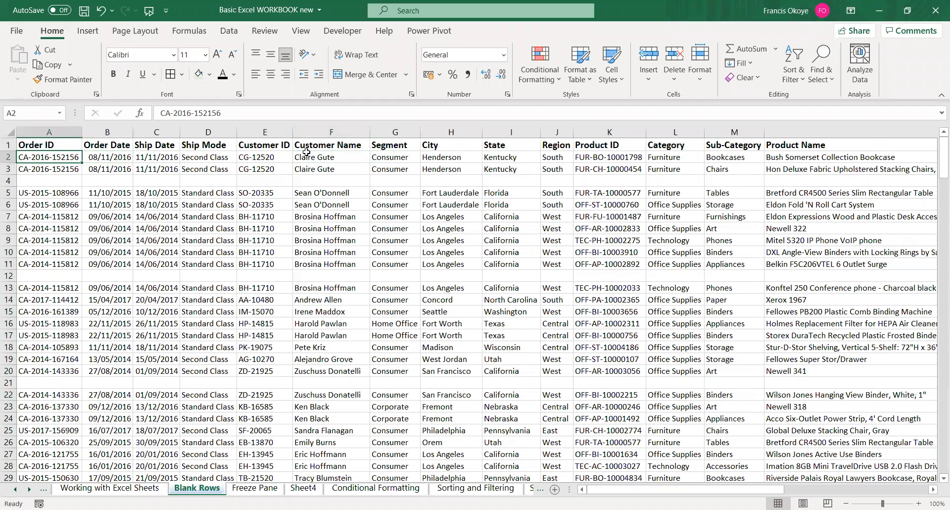
pyautogui.press('Up')
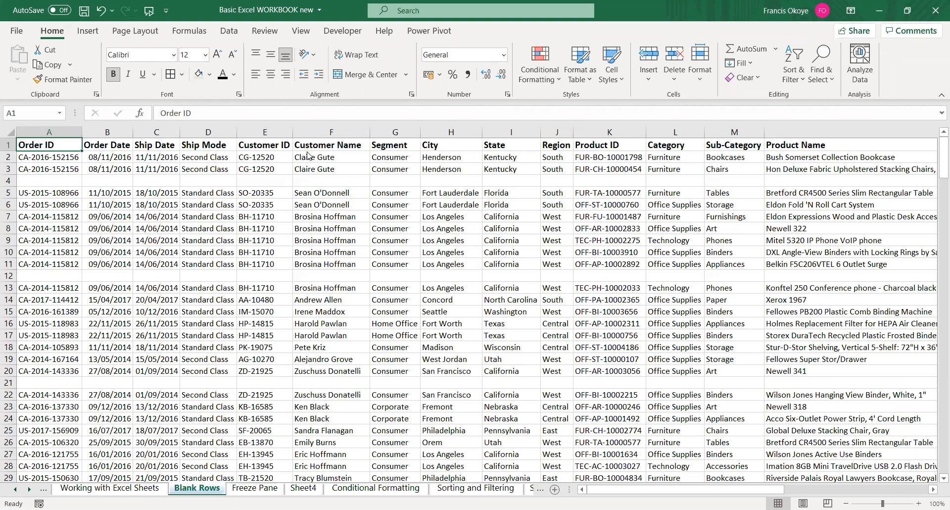
pyautogui.hotkey('ctrl', 'g')
pyautogui.click(657, 320)
pyautogui.hotkey('ctrl', 'g')
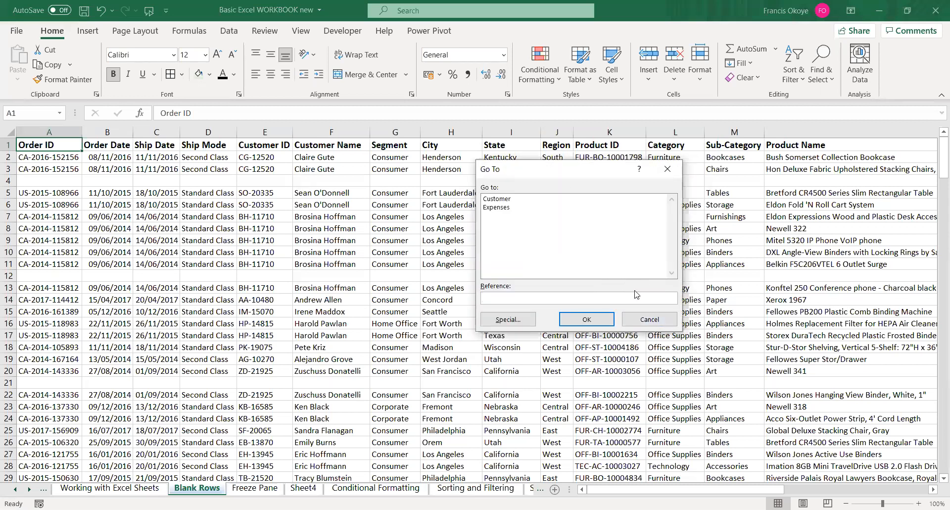
pyautogui.click(501, 323)
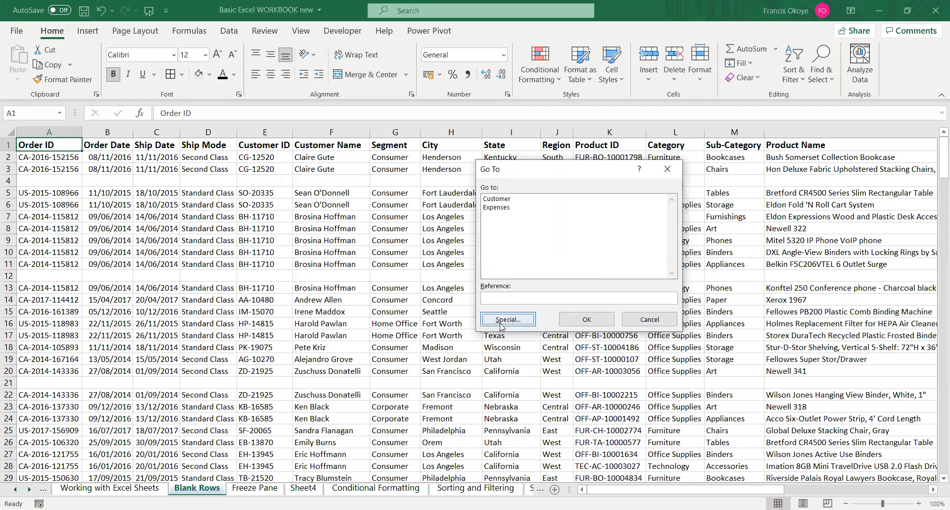
pyautogui.click(504, 270)
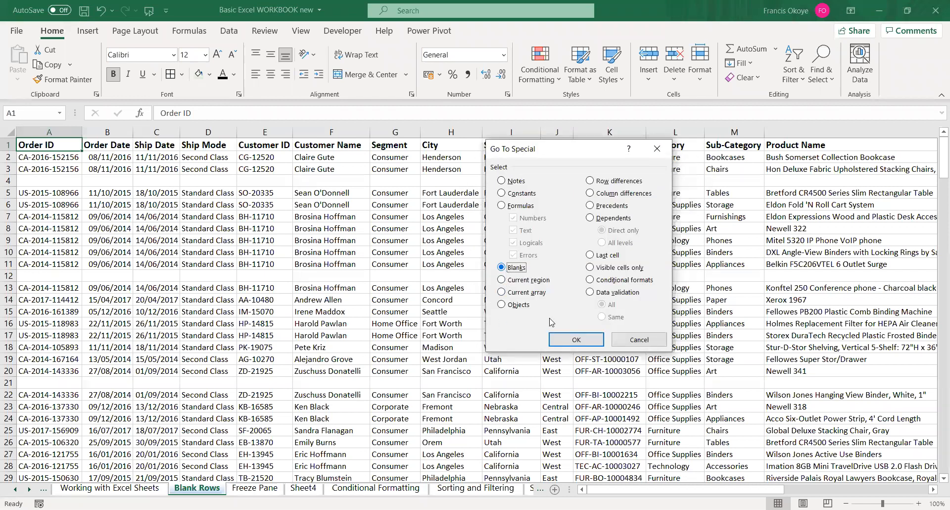
pyautogui.click(565, 340)
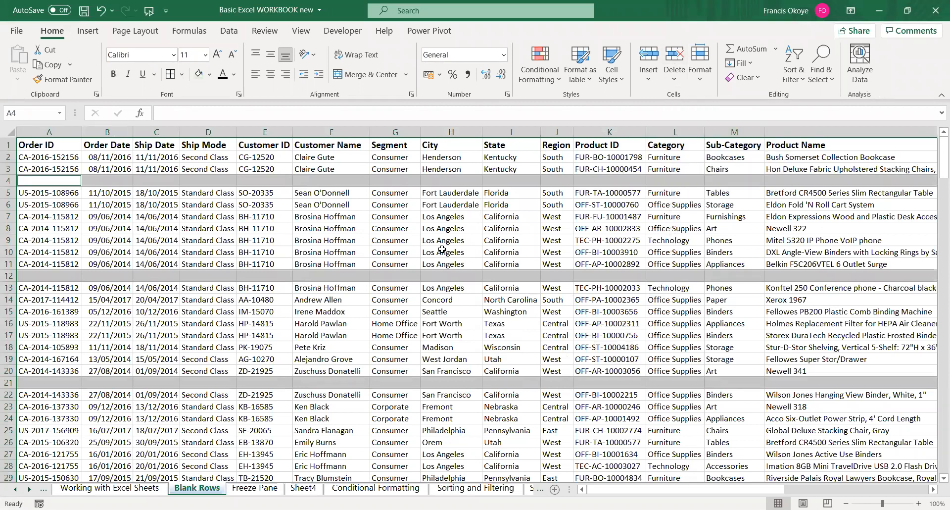
pyautogui.hotkey('ctrl', 'z')
pyautogui.hotkey('ctrl', 'y')
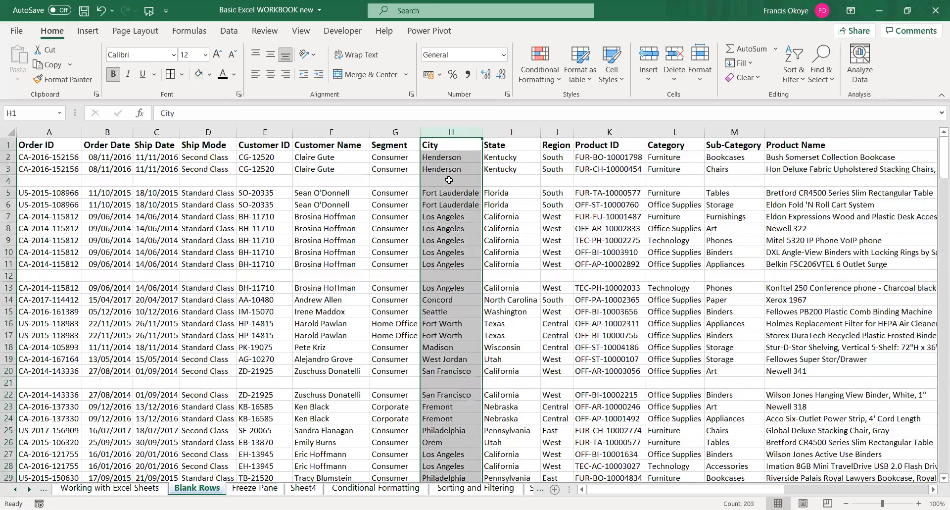
# Return to cell A1 and select all blank cells in the order data through Go To Special, Blanks
pyautogui.click(26, 143)
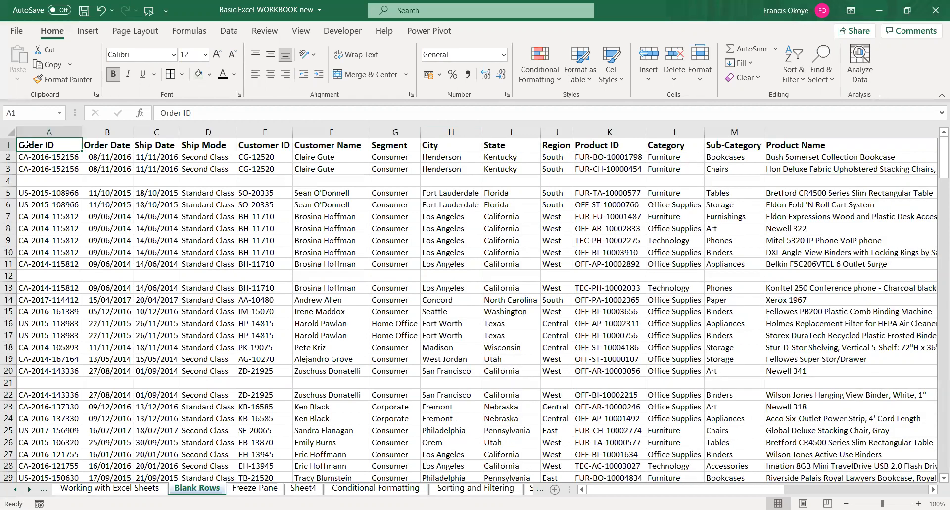
pyautogui.hotkey('ctrl', 'g')
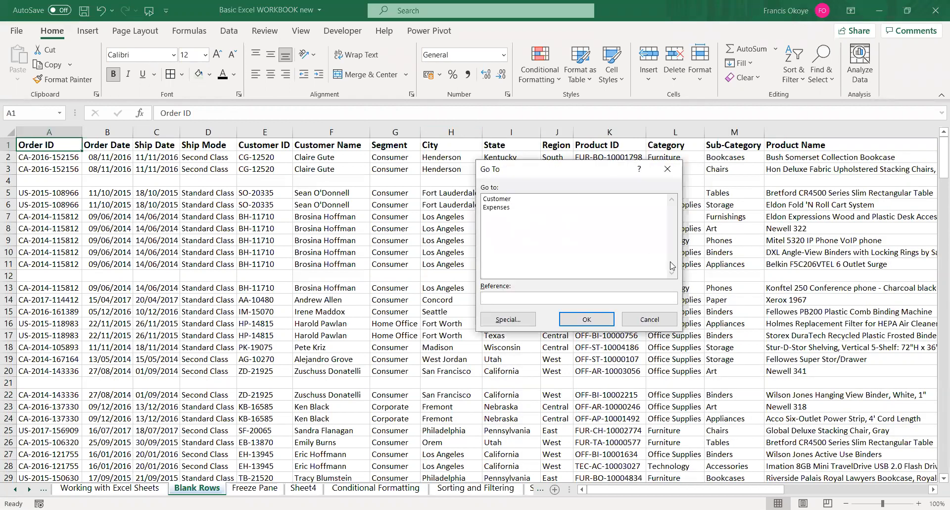
pyautogui.click(652, 318)
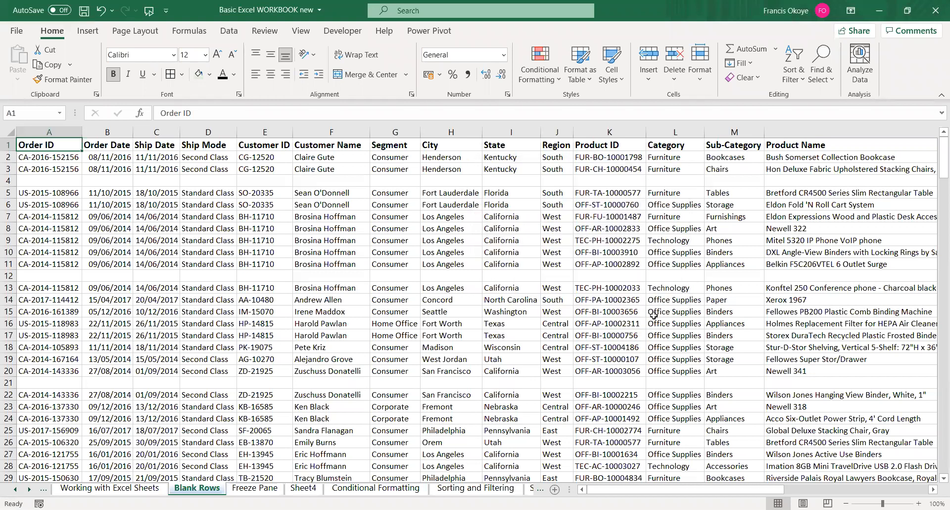
pyautogui.hotkey('ctrl', 'g')
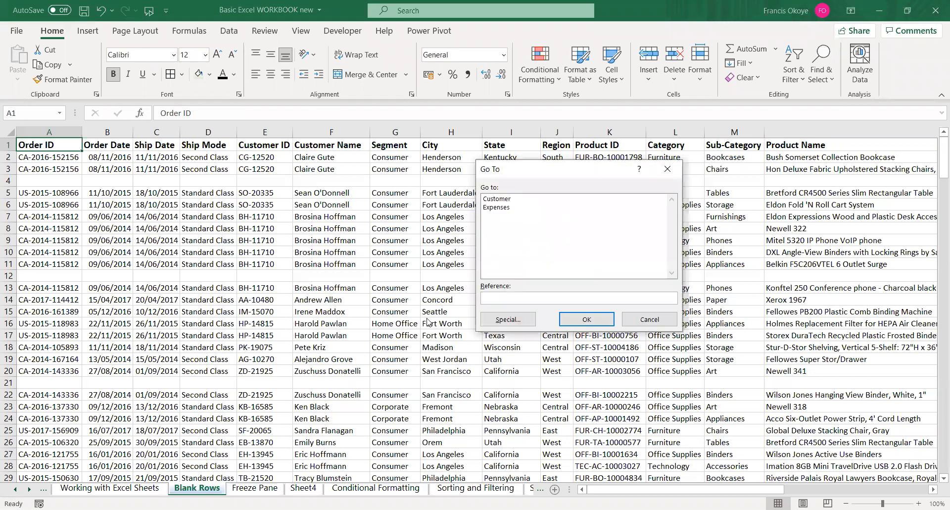
pyautogui.click(493, 324)
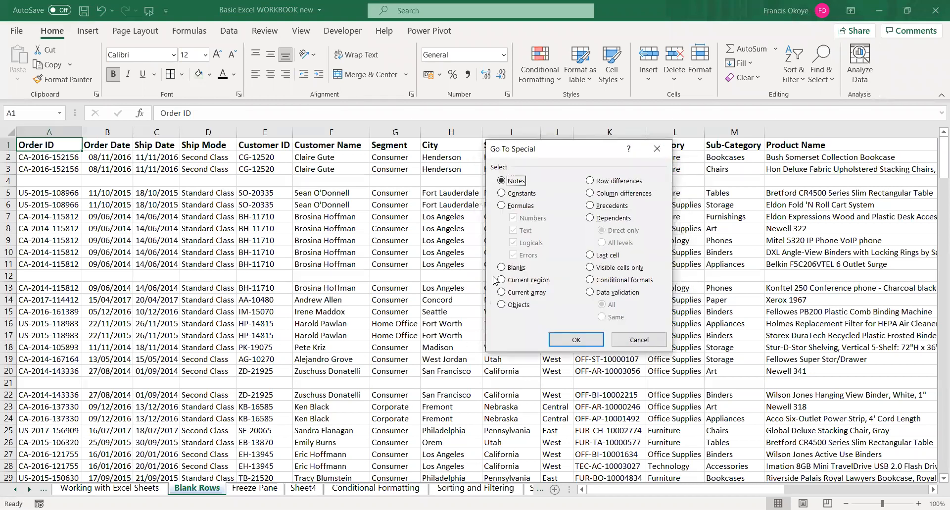
pyautogui.click(502, 268)
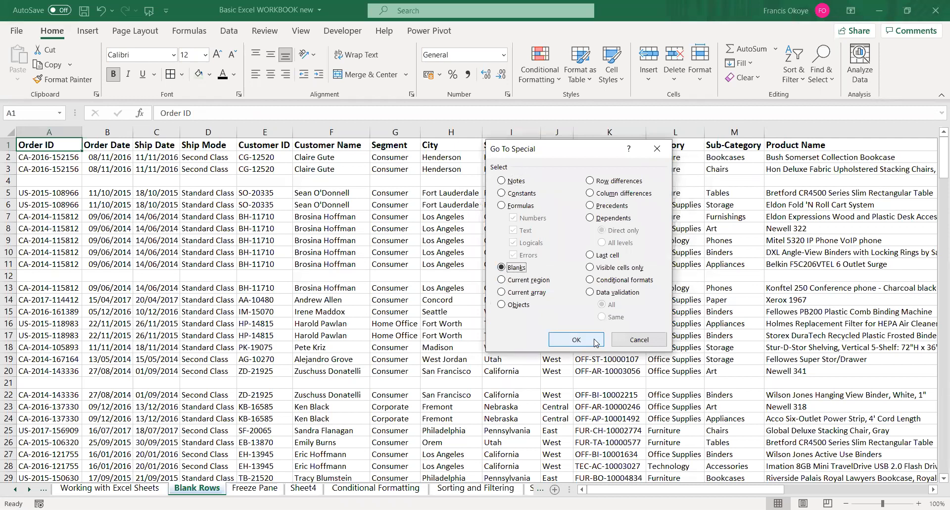
pyautogui.press('Return')
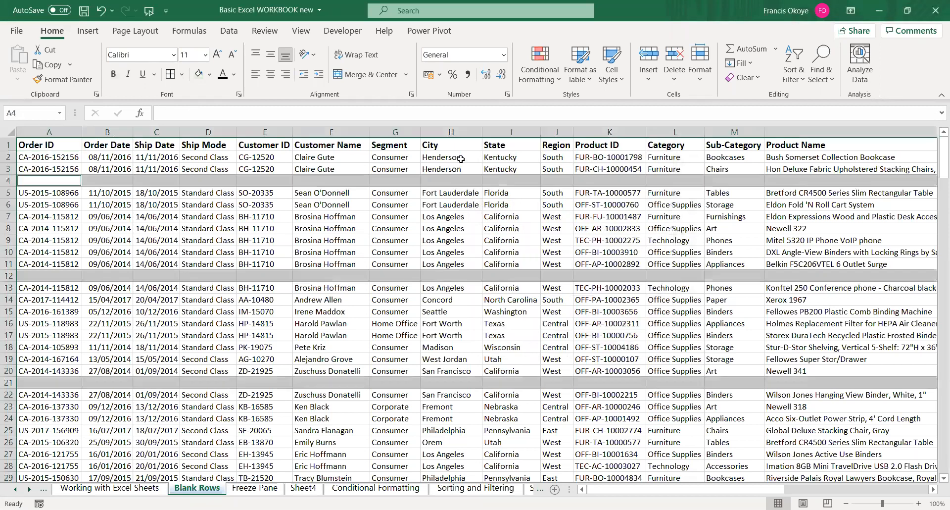
# Delete the selected blank rows and check the data's continuity by jumping between cell A1 and the last row
pyautogui.click(674, 59)
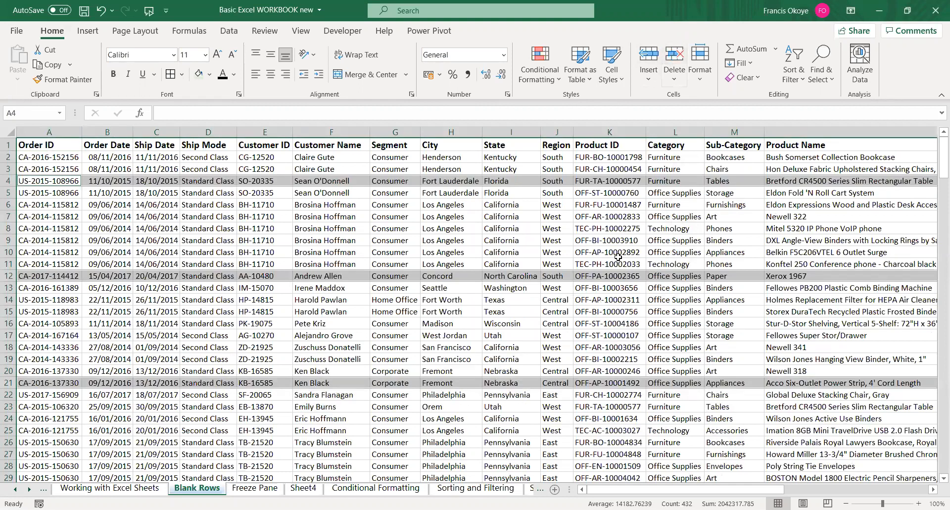
pyautogui.click(591, 335)
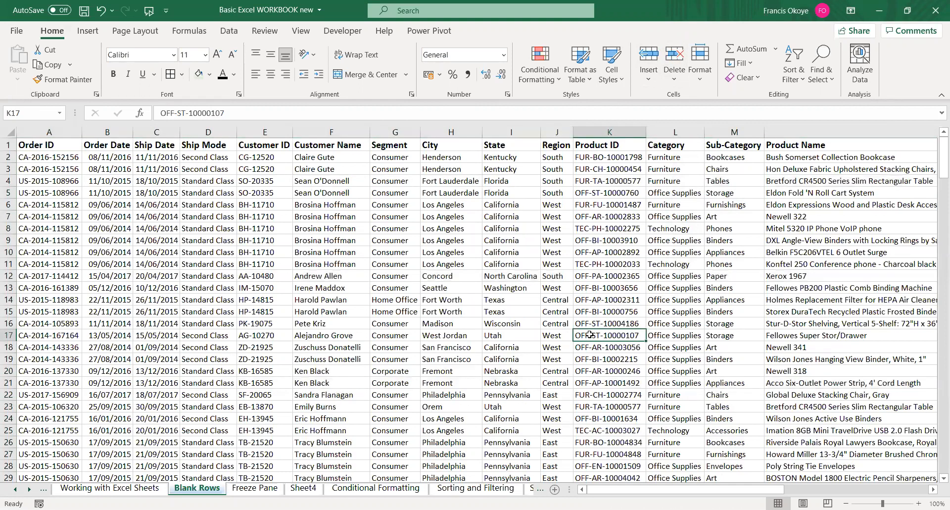
pyautogui.hotkey('ctrl', 'Left')
pyautogui.hotkey('ctrl', 'Up')
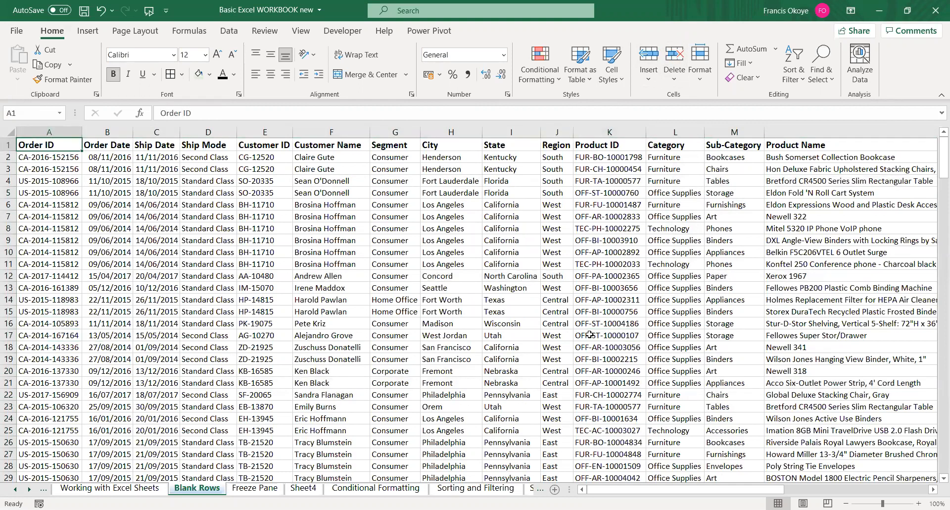
pyautogui.hotkey('ctrl', 'Down')
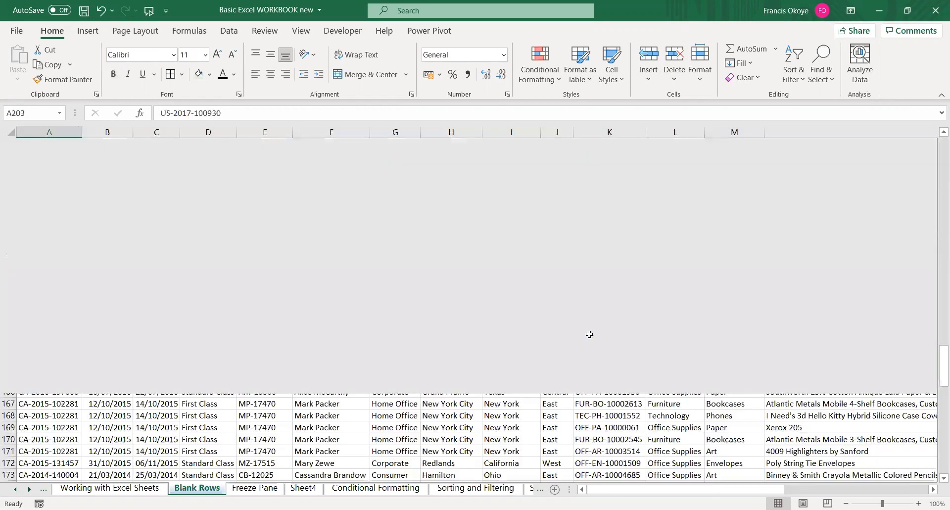
pyautogui.hotkey('ctrl', 'Up')
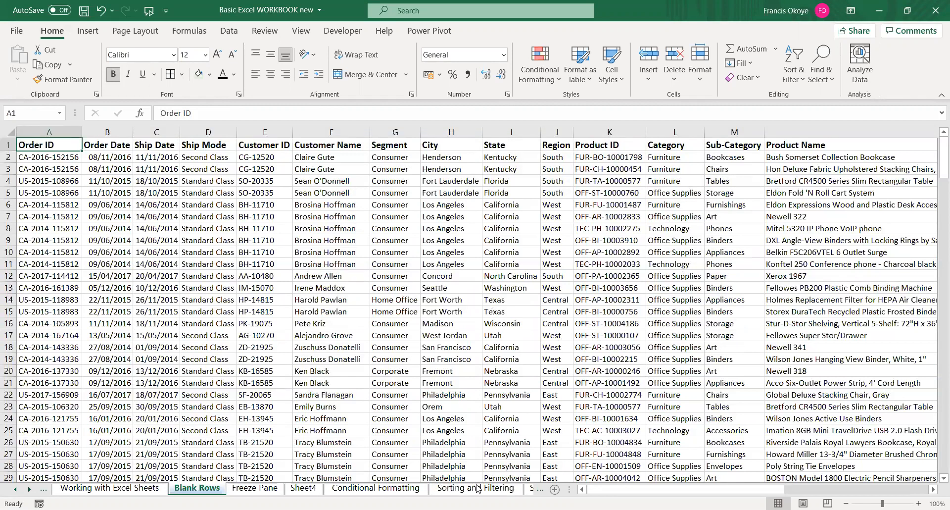
# Open the Convert to Table sheet and go to cell A1
pyautogui.click(515, 489)
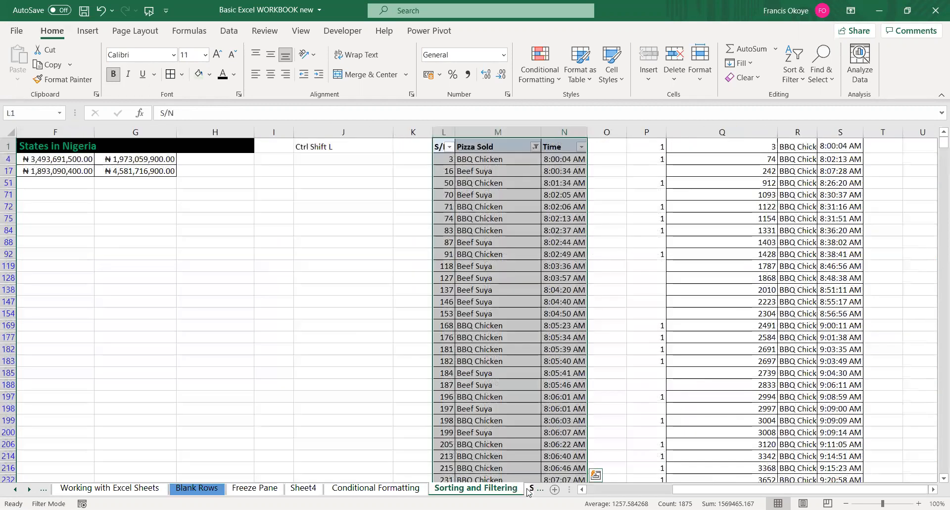
pyautogui.click(530, 489)
pyautogui.click(499, 490)
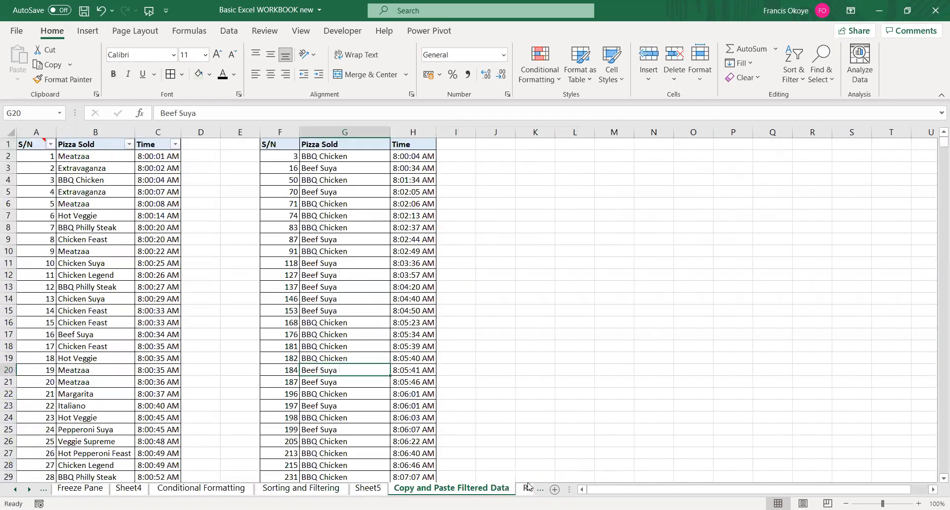
pyautogui.click(529, 489)
pyautogui.click(523, 488)
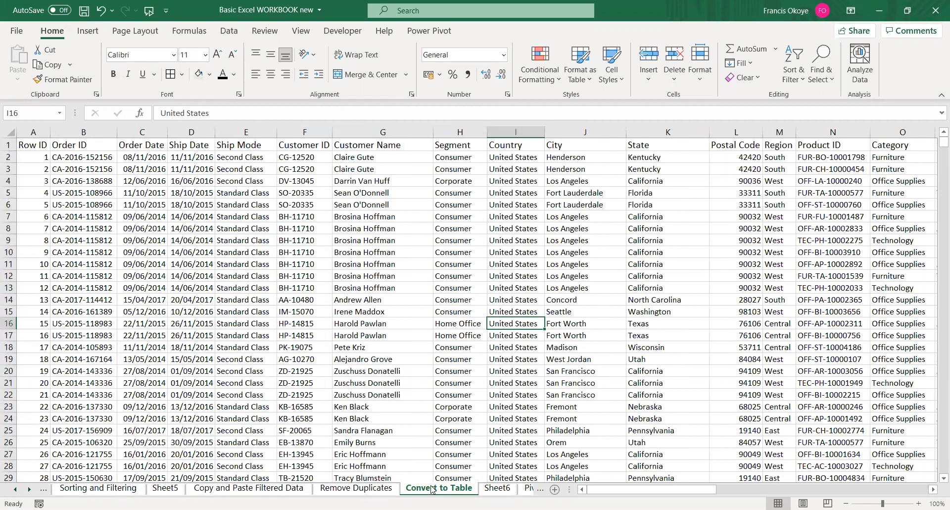
pyautogui.click(63, 156)
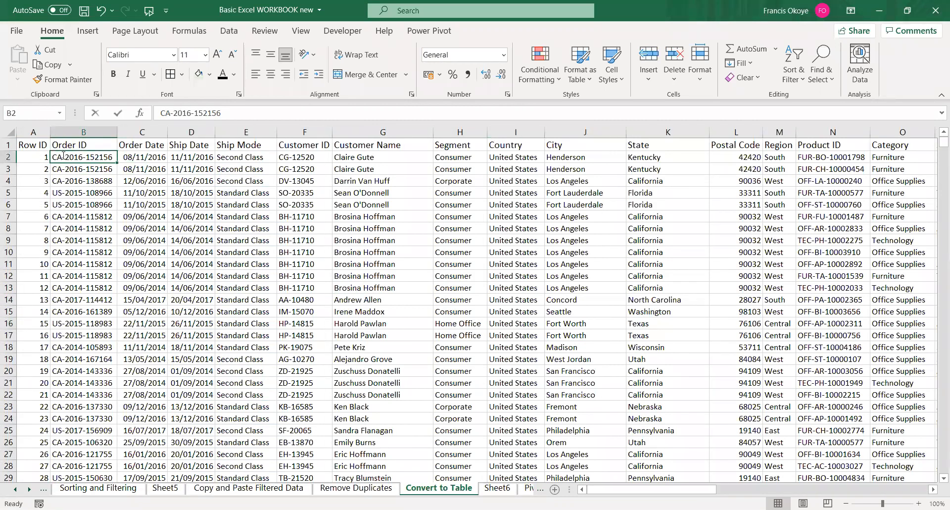
pyautogui.doubleClick(64, 156)
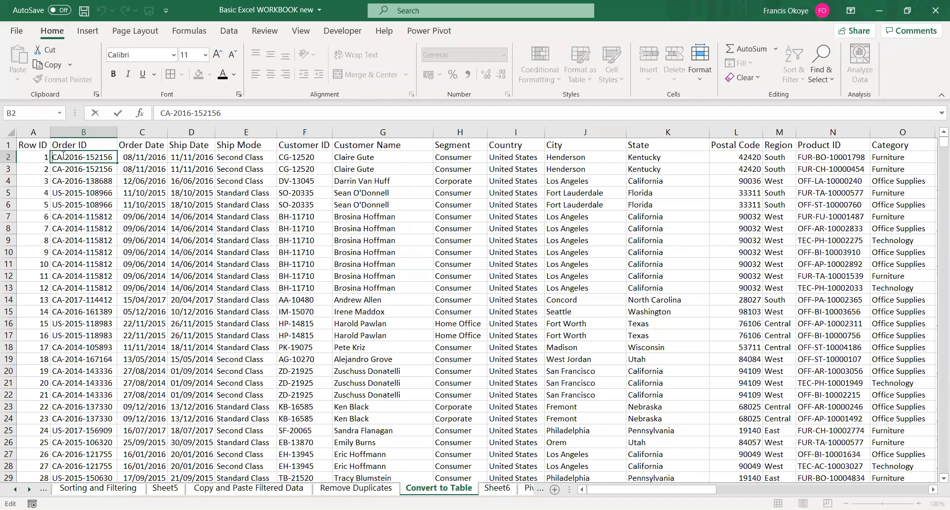
pyautogui.press('Return')
pyautogui.hotkey('ctrl', 'Home')
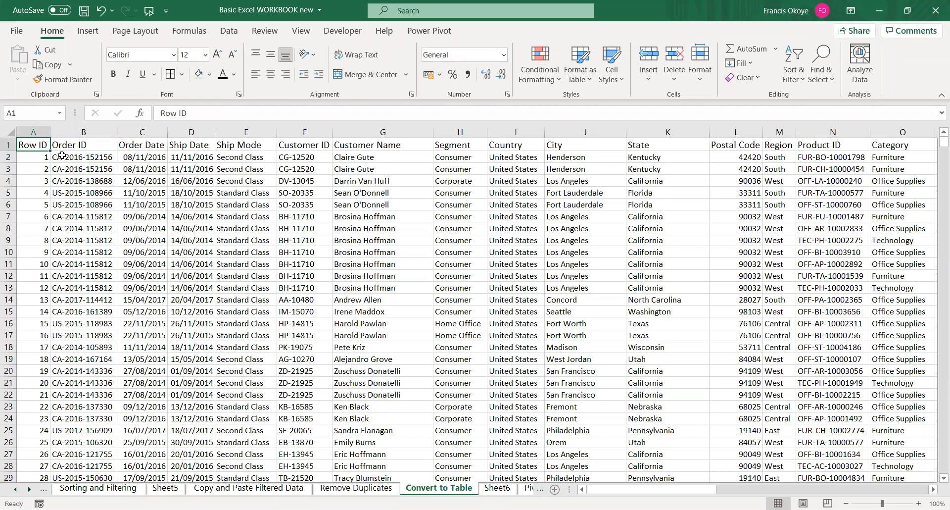
# Check how far the Convert to Table data extends by jumping to its last column and the last rows of Row ID and Order ID
pyautogui.hotkey('ctrl', 'Right')
pyautogui.hotkey('ctrl', 'Left')
pyautogui.hotkey('ctrl', 'Down')
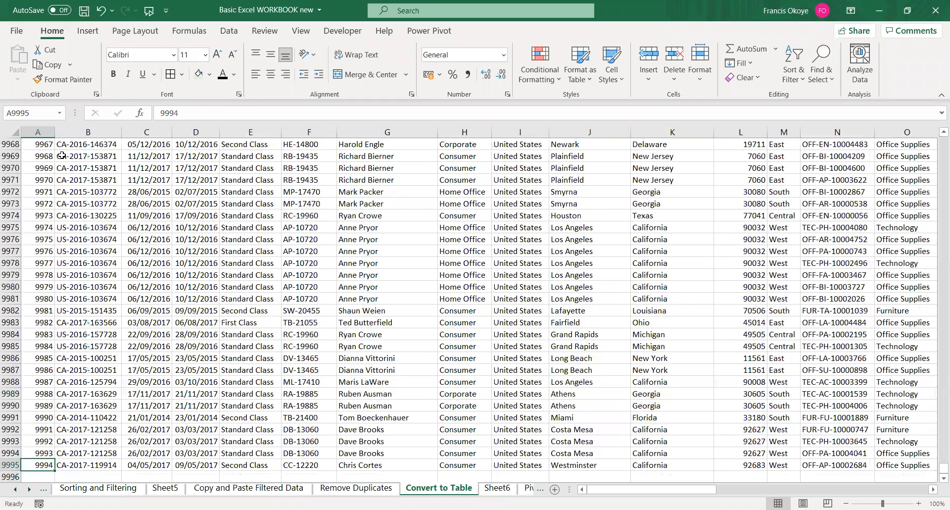
pyautogui.hotkey('ctrl', 'Up')
pyautogui.press('Right')
pyautogui.press('Left')
pyautogui.press('Right')
pyautogui.hotkey('ctrl', 'Down')
pyautogui.hotkey('ctrl', 'Up')
pyautogui.press('Left')
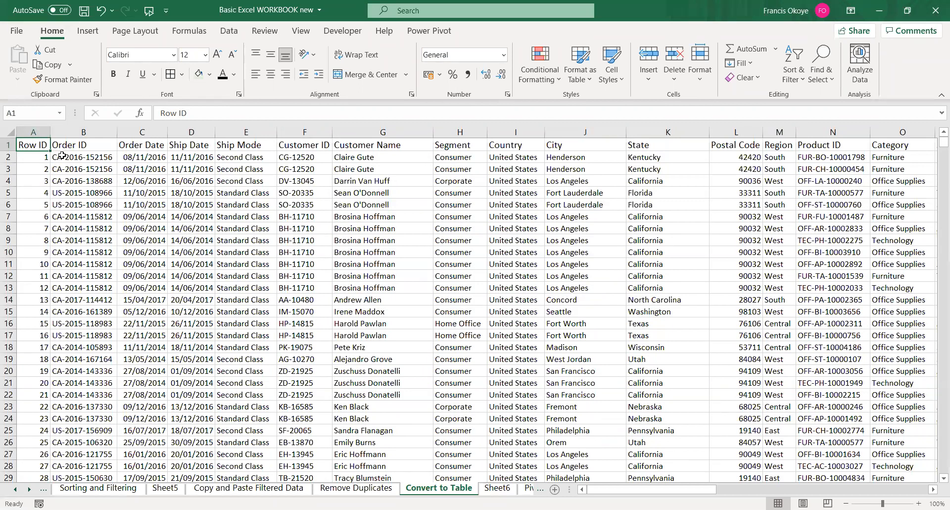
# Review the Order ID, Ship Date, Ship Mode and Customer ID columns of the order data
pyautogui.press('Right')
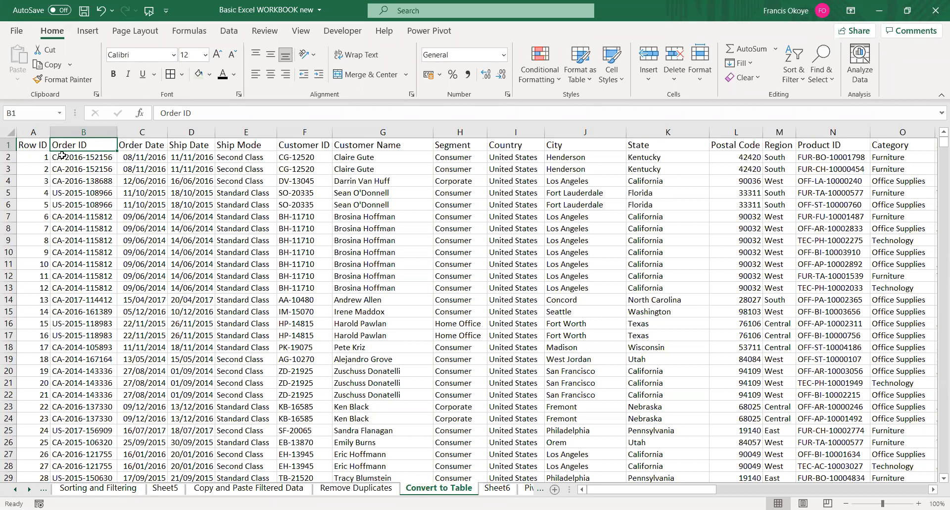
pyautogui.click(213, 132)
pyautogui.click(243, 132)
pyautogui.click(308, 159)
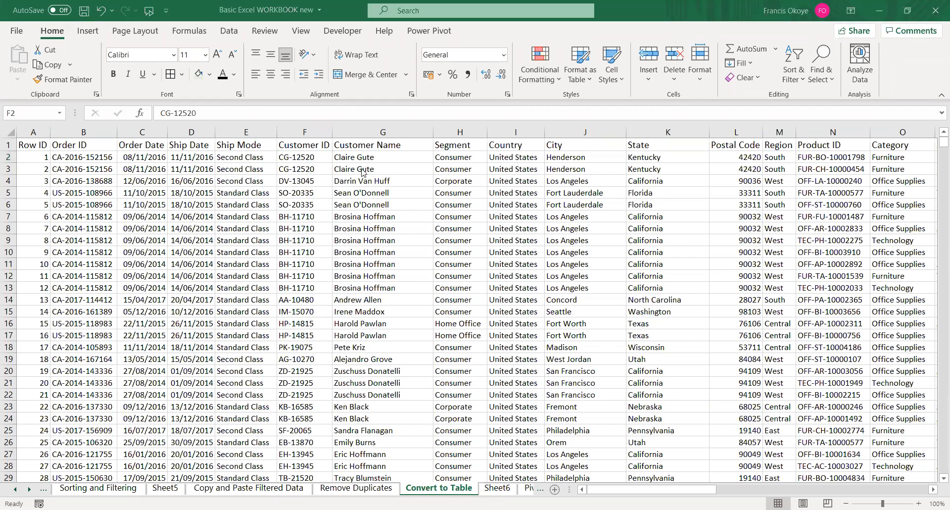
# Examine the column headers in row 1 by moving across from Customer Name and back
pyautogui.click(404, 155)
pyautogui.press('Up')
pyautogui.press('Right')
pyautogui.press('Right')
pyautogui.press('Right')
pyautogui.press('Right')
pyautogui.press('Right')
pyautogui.press('Right')
pyautogui.press('Right')
pyautogui.press('Right')
pyautogui.press('Right')
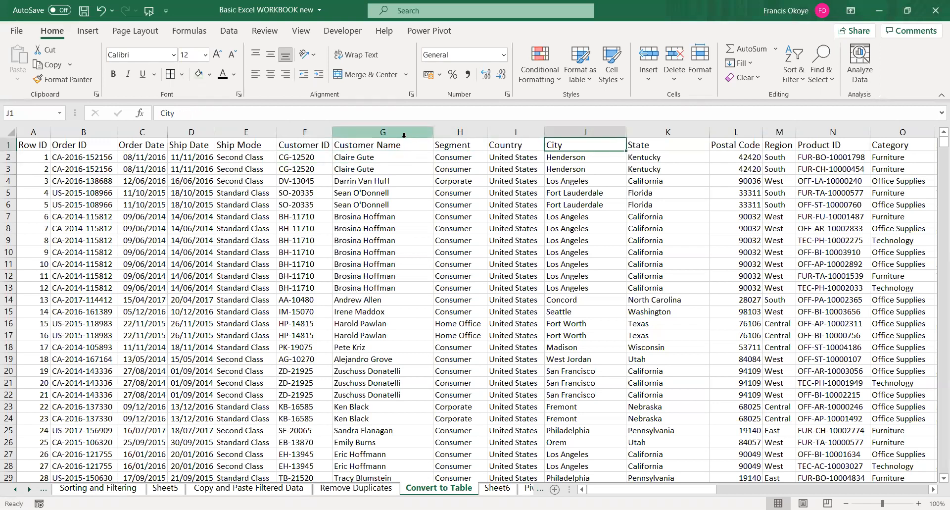
pyautogui.press('Right')
pyautogui.press('Left')
pyautogui.press('Left')
pyautogui.press('Left')
pyautogui.press('Left')
pyautogui.press('Left')
pyautogui.press('Left')
pyautogui.press('Left')
pyautogui.press('Left')
pyautogui.press('Left')
pyautogui.press('Left')
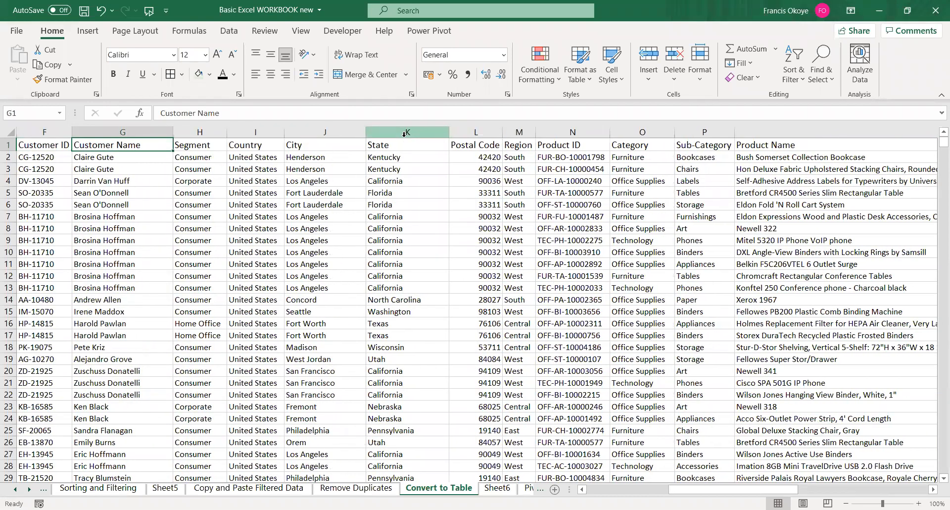
# Inspect the State, Category, Product Name, Region, City and Country fields of the order data individually
pyautogui.click(404, 133)
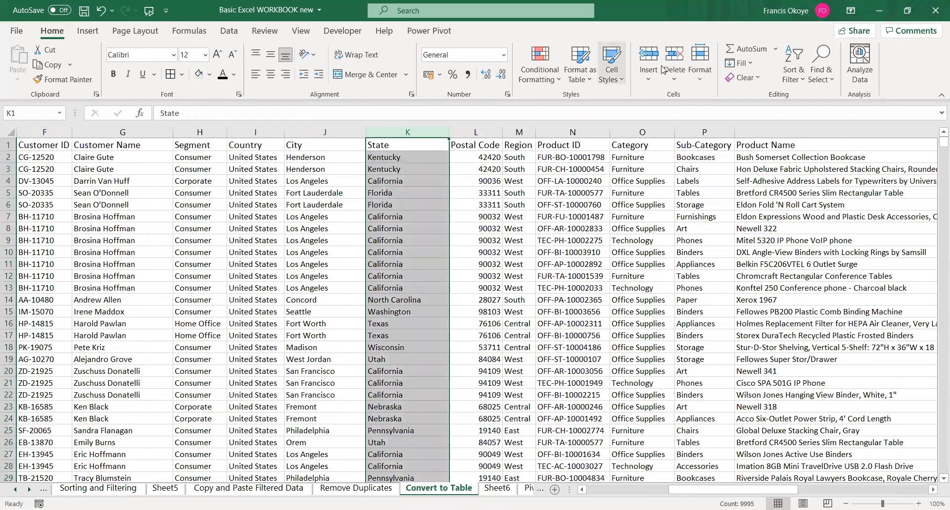
pyautogui.click(639, 141)
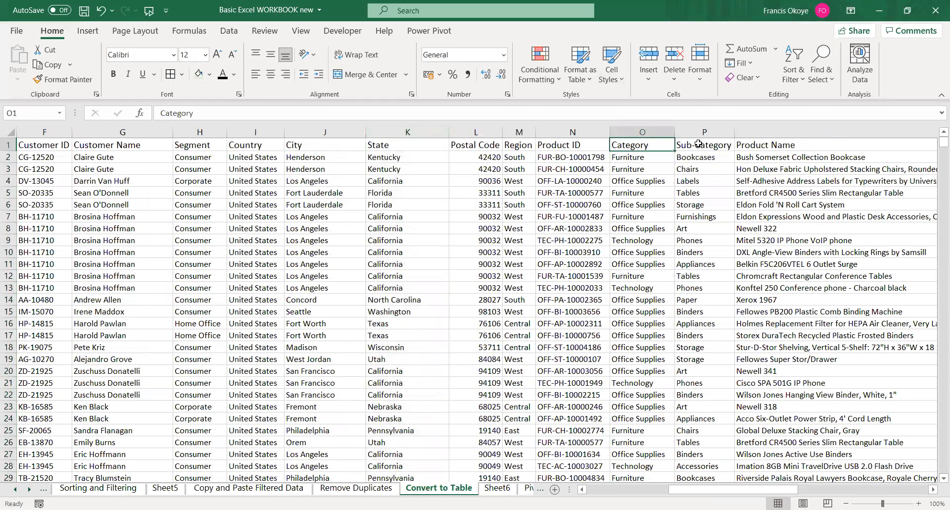
pyautogui.click(698, 142)
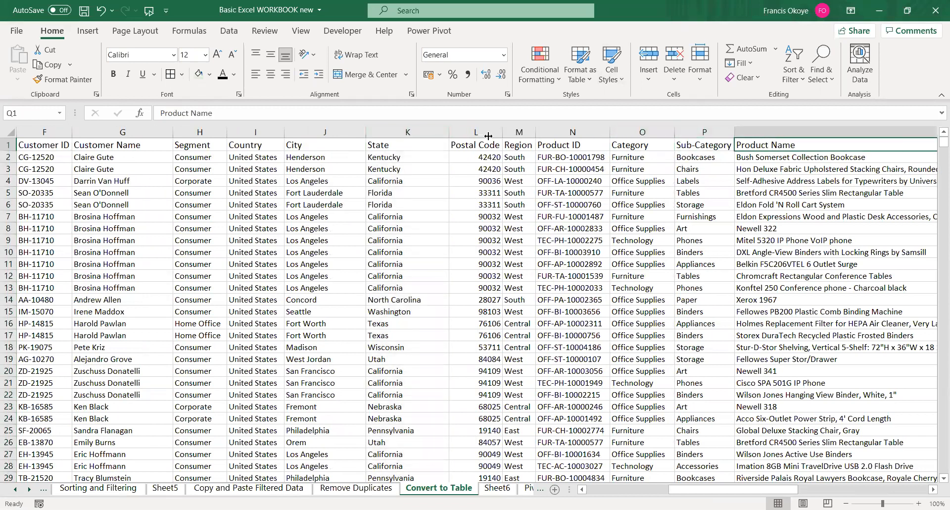
pyautogui.click(518, 143)
pyautogui.click(519, 127)
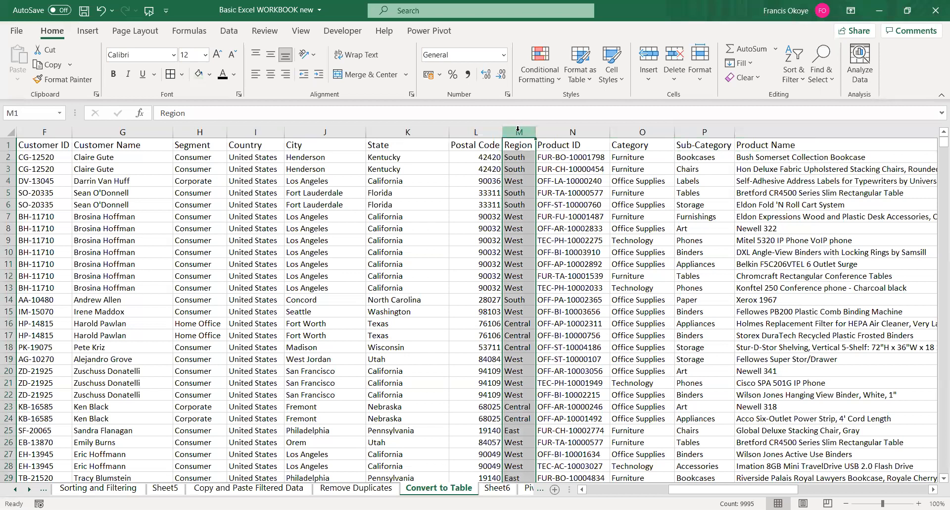
pyautogui.doubleClick(415, 143)
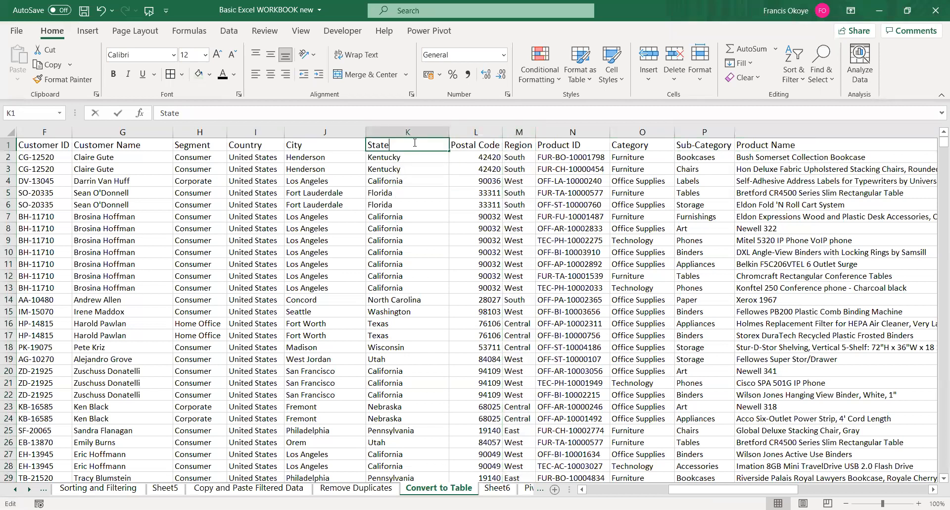
pyautogui.click(324, 132)
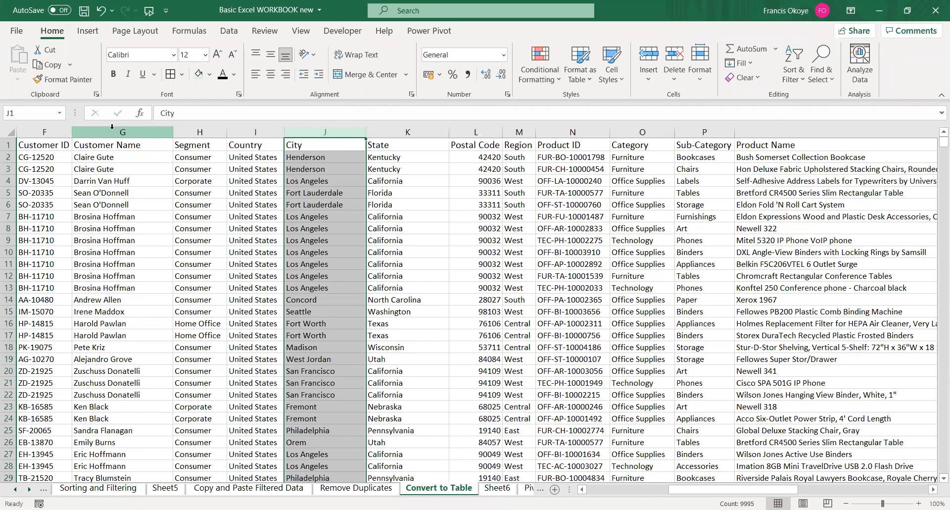
pyautogui.press('Left')
pyautogui.press('Right')
pyautogui.press('Left')
pyautogui.press('Left')
pyautogui.press('Right')
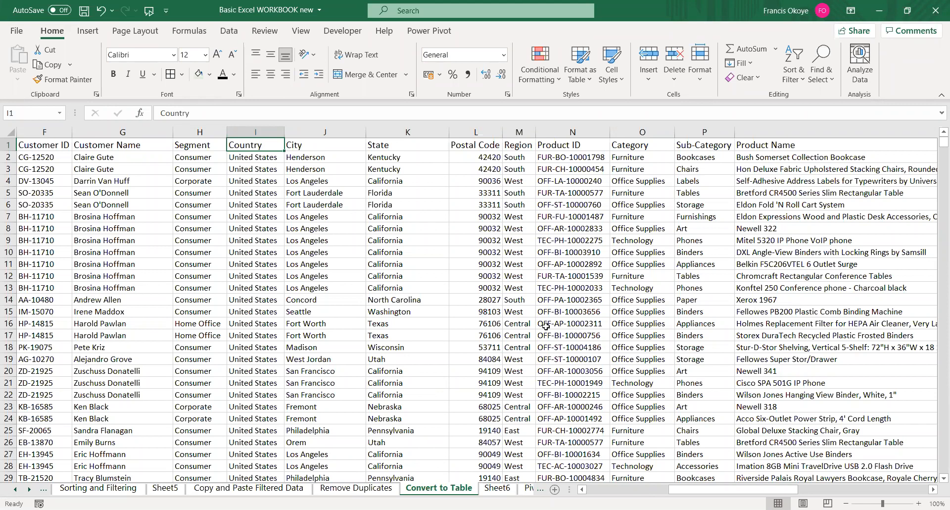
# Examine the remaining column headers in row 1, moving from Country towards the Profit column
pyautogui.press('Right')
pyautogui.press('Right')
pyautogui.press('Right')
pyautogui.press('Right')
pyautogui.press('Right')
pyautogui.press('Right')
pyautogui.press('Right')
pyautogui.press('Right')
pyautogui.press('Right')
pyautogui.press('Right')
pyautogui.press('Right')
pyautogui.press('Right')
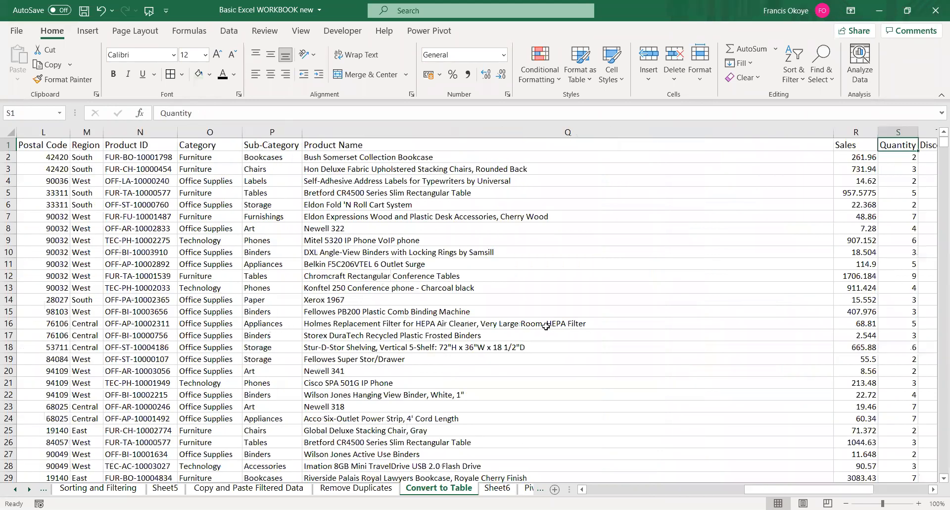
pyautogui.press('Right')
# Look over the Sales, Quantity, Discount and Profit records and the empty column beyond them, and return to cell A1
pyautogui.press('Down')
pyautogui.press('Down')
pyautogui.press('Down')
pyautogui.press('Down')
pyautogui.press('Down')
pyautogui.press('Down')
pyautogui.press('Down')
pyautogui.press('Down')
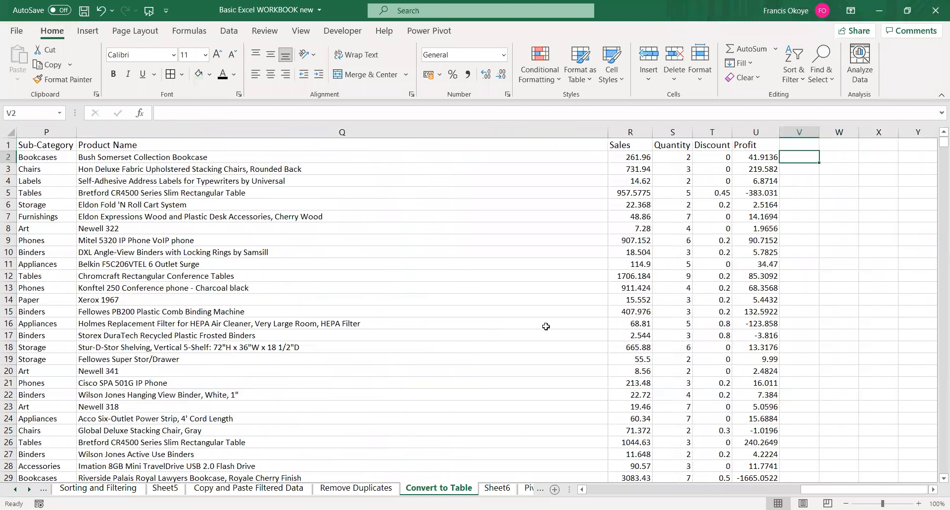
pyautogui.press('Down')
pyautogui.press('Down')
pyautogui.press('Down')
pyautogui.press('Down')
pyautogui.press('Down')
pyautogui.press('Down')
pyautogui.press('Down')
pyautogui.press('Left')
pyautogui.press('Down')
pyautogui.press('Down')
pyautogui.press('Down')
pyautogui.press('Down')
pyautogui.press('Down')
pyautogui.press('Left')
pyautogui.press('Left')
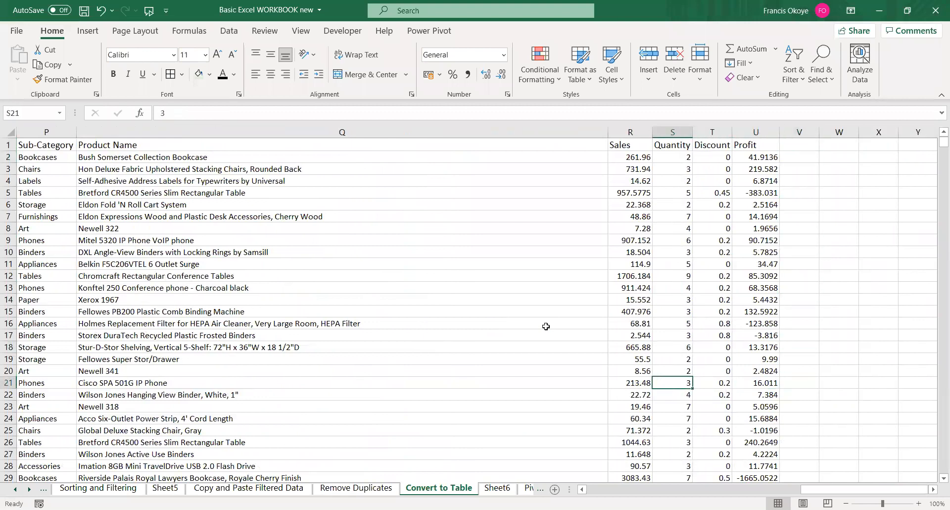
pyautogui.press('Home')
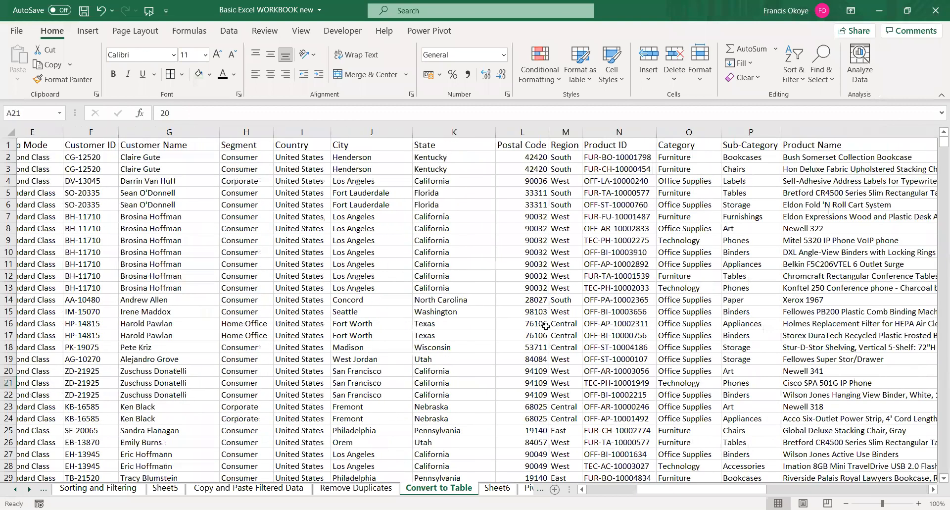
pyautogui.hotkey('ctrl', 'Home')
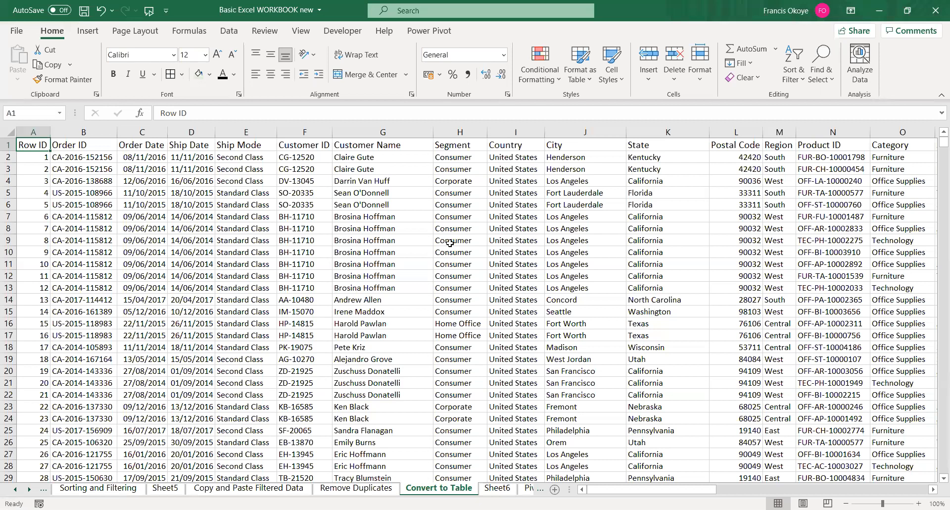
# Open the Entering Data in Excel sheet at the start of the workbook
pyautogui.click(15, 489)
pyautogui.click(14, 489)
pyautogui.click(15, 489)
pyautogui.click(15, 489)
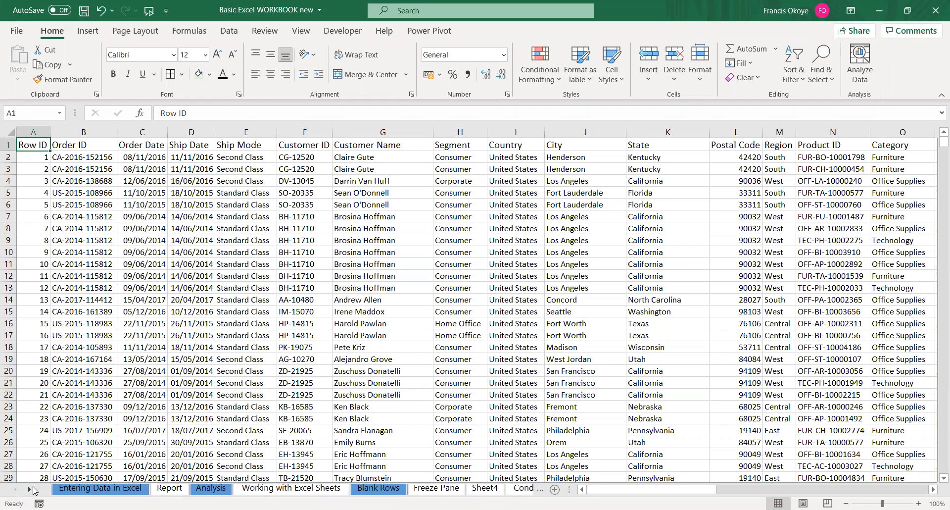
pyautogui.click(131, 487)
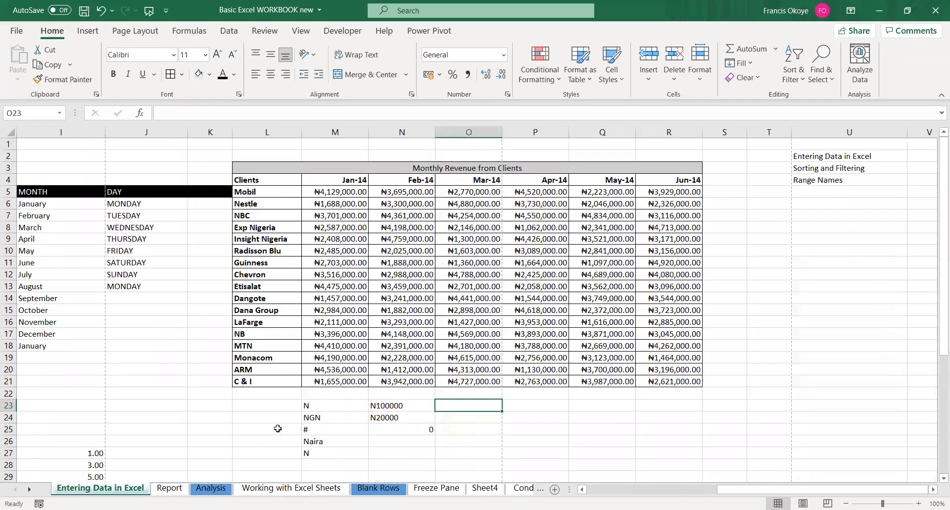
# Examine how the separate data blocks are scattered across the Entering Data in Excel sheet, moving through its cells out to column Y
pyautogui.click(191, 440)
pyautogui.hotkey('ctrl', 'Left')
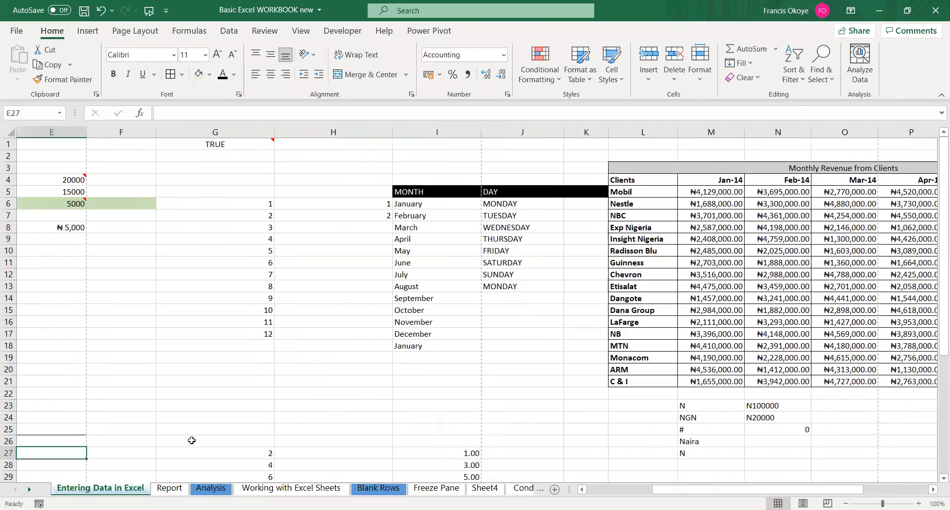
pyautogui.hotkey('ctrl', 'Down')
pyautogui.hotkey('ctrl', 'Up')
pyautogui.hotkey('ctrl', 'Right')
pyautogui.hotkey('ctrl', 'Right')
pyautogui.hotkey('ctrl', 'Right')
pyautogui.hotkey('ctrl', 'Right')
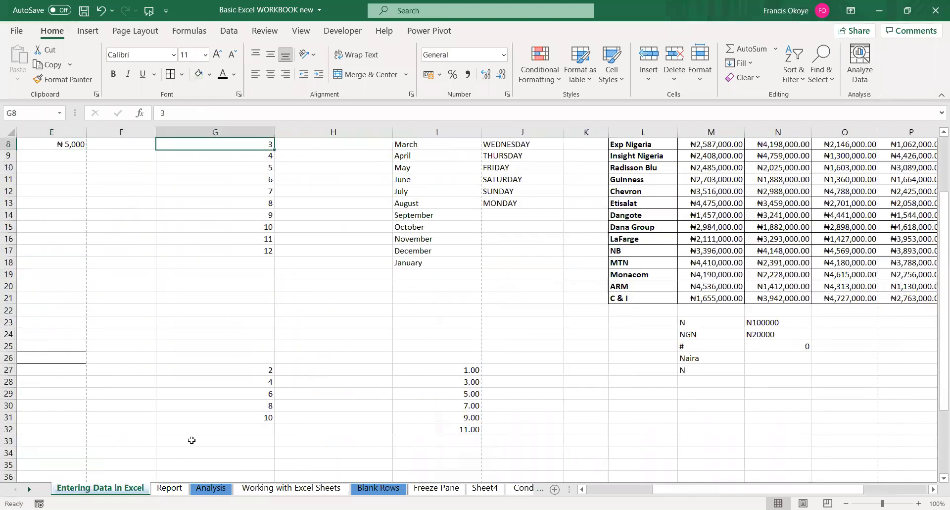
pyautogui.hotkey('ctrl', 'Down')
pyautogui.press('Right')
pyautogui.press('Right')
pyautogui.press('Right')
pyautogui.press('Right')
pyautogui.press('Right')
pyautogui.press('Right')
pyautogui.press('Right')
pyautogui.press('Up')
pyautogui.press('Up')
pyautogui.press('Up')
pyautogui.press('Up')
pyautogui.press('Up')
pyautogui.press('Up')
pyautogui.press('Up')
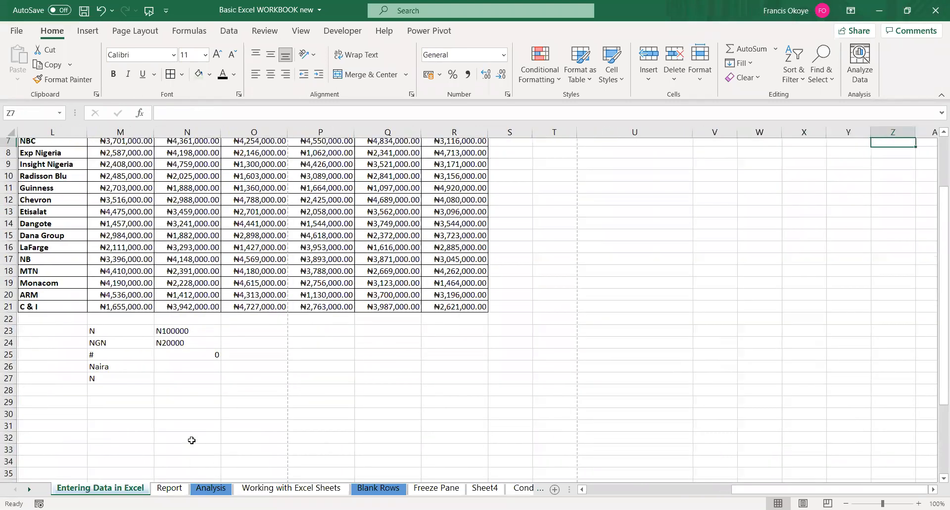
pyautogui.press('Right')
pyautogui.press('Left')
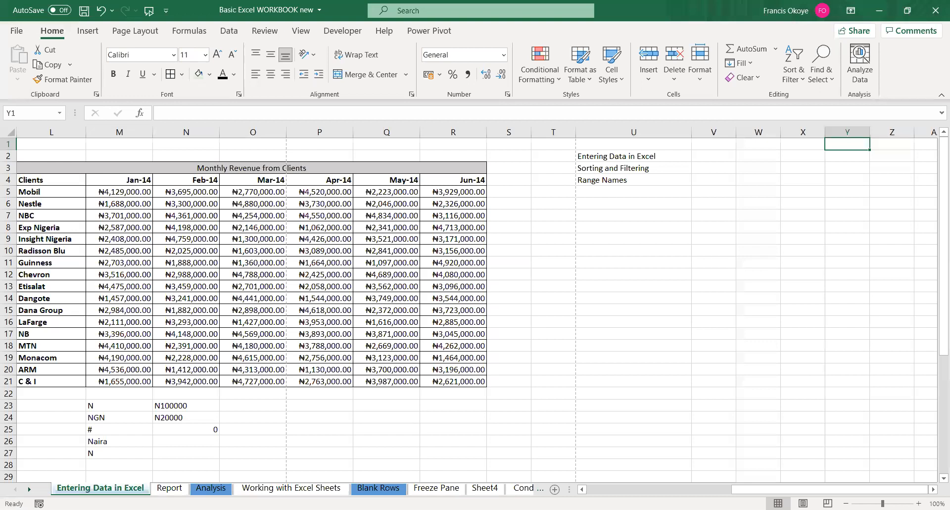
# Open the Working with Excel Sheets sheet, passing through the Report and Analysis sheets
pyautogui.click(170, 488)
pyautogui.click(211, 488)
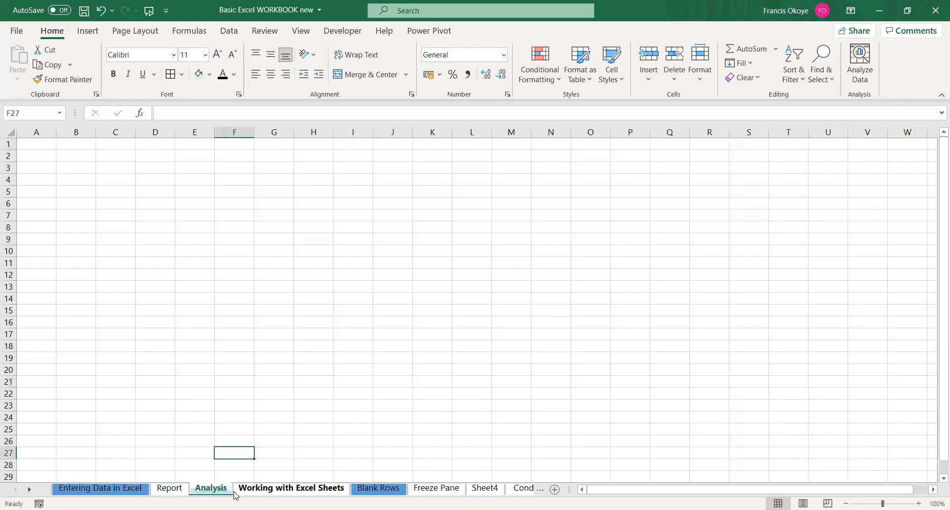
pyautogui.click(238, 489)
# Read through the Rules list for structuring data in column K, moving down its entries and back up to the heading
pyautogui.click(685, 421)
pyautogui.press('Down')
pyautogui.press('Down')
pyautogui.press('Down')
pyautogui.press('Down')
pyautogui.press('Down')
pyautogui.press('Down')
pyautogui.press('Down')
pyautogui.press('Down')
pyautogui.press('Up')
pyautogui.press('Up')
pyautogui.press('Up')
pyautogui.press('Up')
pyautogui.press('Up')
pyautogui.press('Up')
pyautogui.press('Up')
pyautogui.press('Up')
# Copy the Rules list in K24:K31, from the heading to the rule about obstructions around the data
pyautogui.hotkey('shift', 'Down')
pyautogui.hotkey('shift', 'Down')
pyautogui.hotkey('shift', 'Down')
pyautogui.hotkey('shift', 'Down')
pyautogui.hotkey('shift', 'Down')
pyautogui.hotkey('shift', 'Down')
pyautogui.hotkey('shift', 'Down')
pyautogui.hotkey('shift', 'Down')
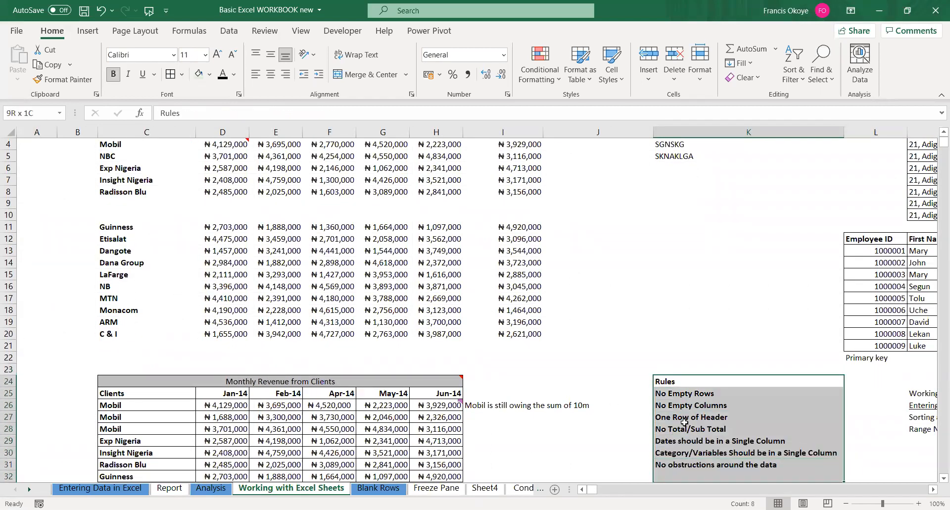
pyautogui.hotkey('ctrl', 'c')
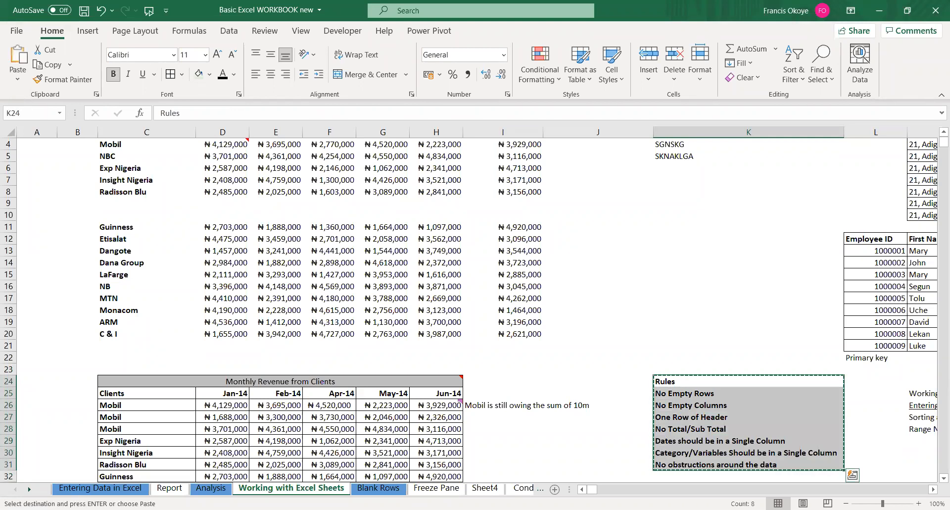
pyautogui.hotkey('ctrl', 'n')
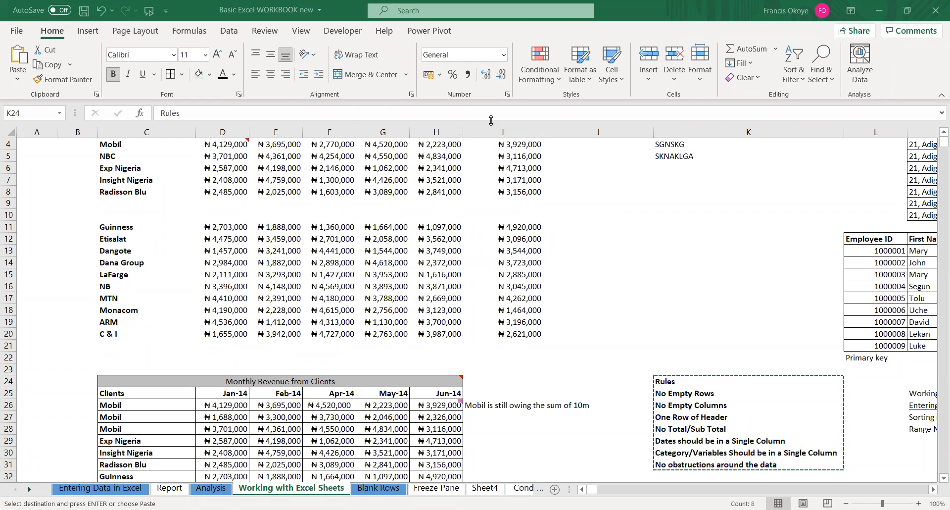
# Return to the Convert to Table sheet
pyautogui.click(528, 488)
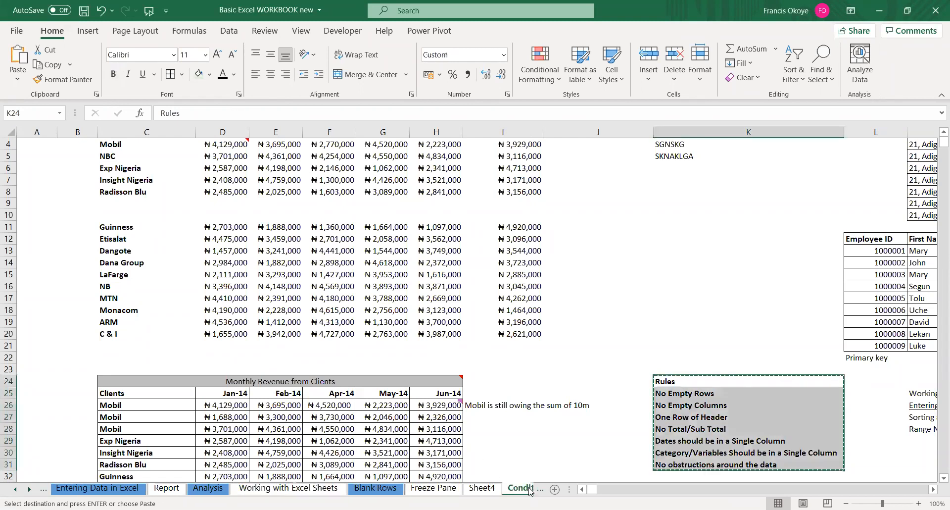
pyautogui.click(528, 489)
pyautogui.click(529, 489)
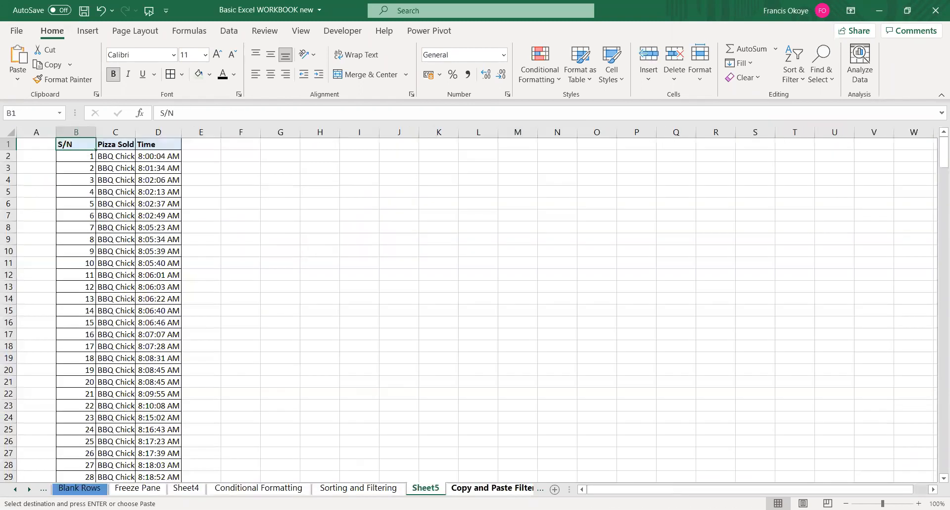
pyautogui.click(528, 489)
pyautogui.click(527, 489)
pyautogui.click(526, 489)
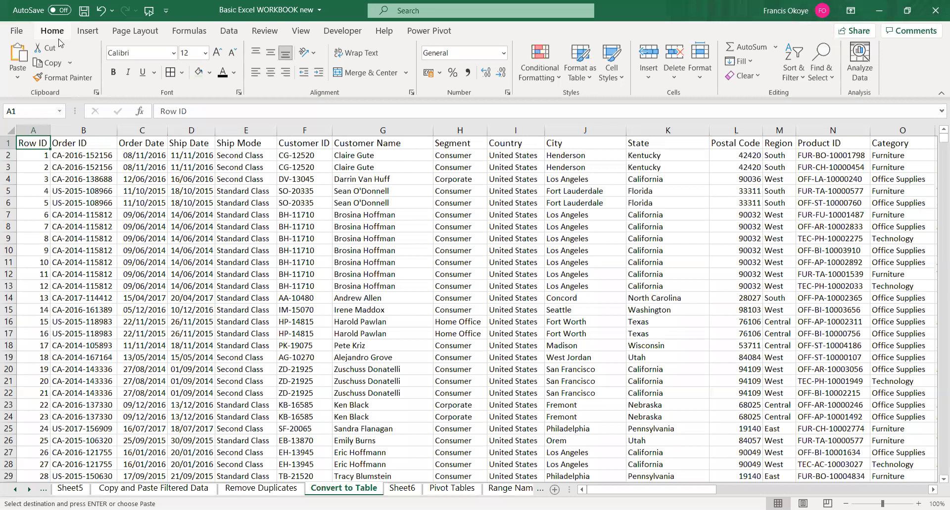
# Collapse the ribbon and expand the formula bar, ending with cell A1 selected
pyautogui.doubleClick(59, 36)
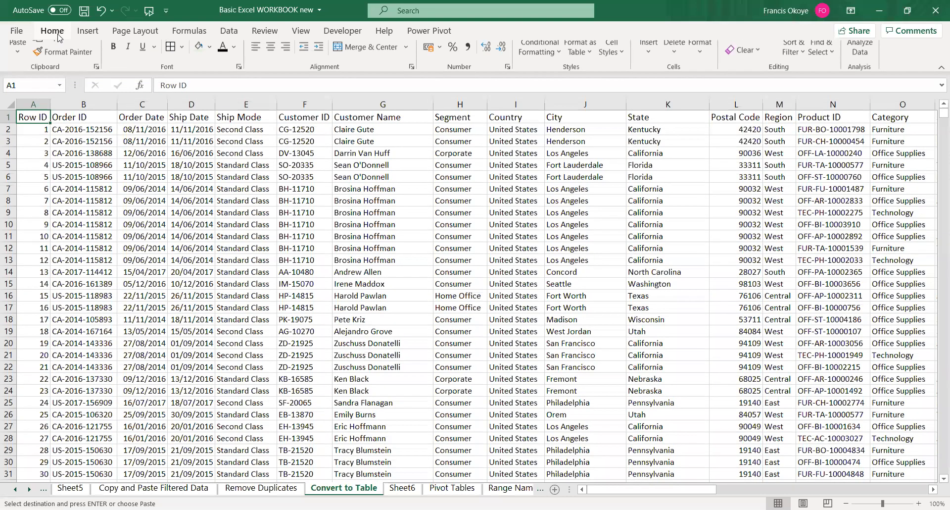
pyautogui.click(301, 31)
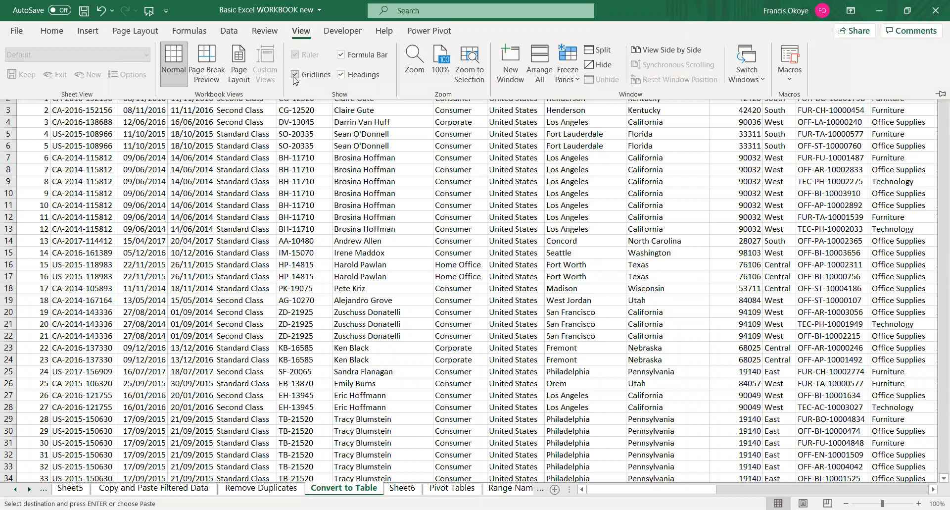
pyautogui.click(257, 161)
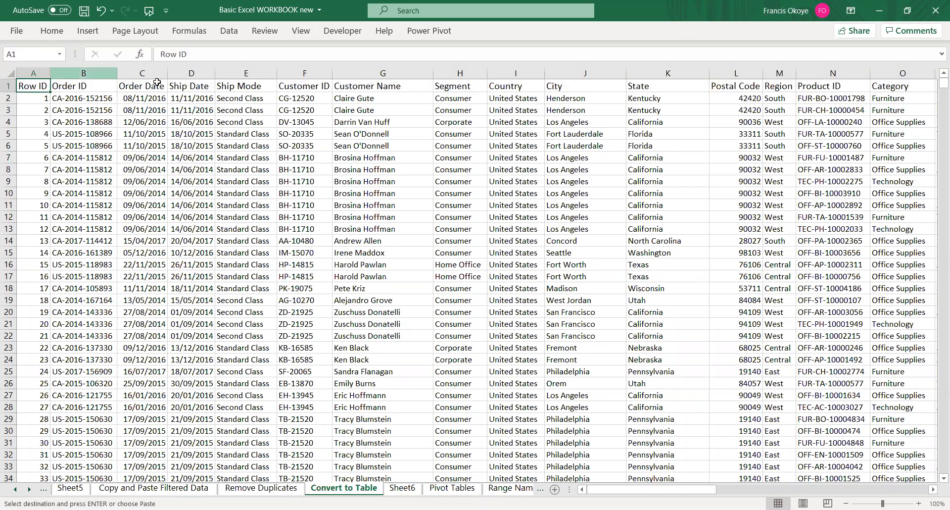
pyautogui.click(938, 54)
pyautogui.click(515, 181)
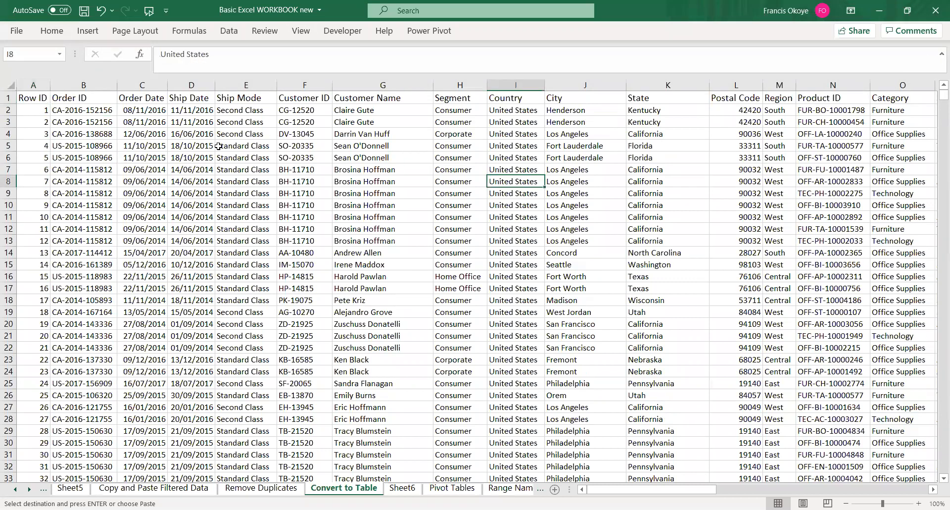
pyautogui.doubleClick(219, 146)
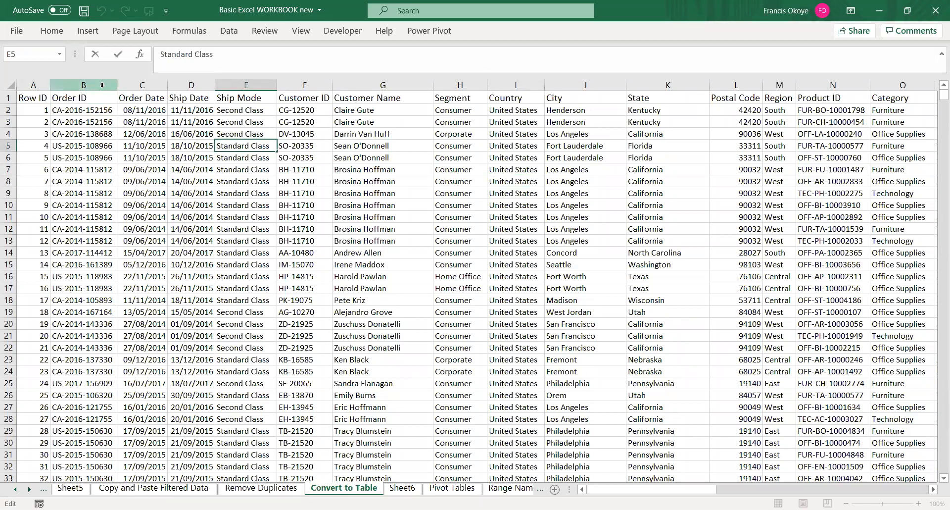
pyautogui.click(61, 110)
pyautogui.click(39, 99)
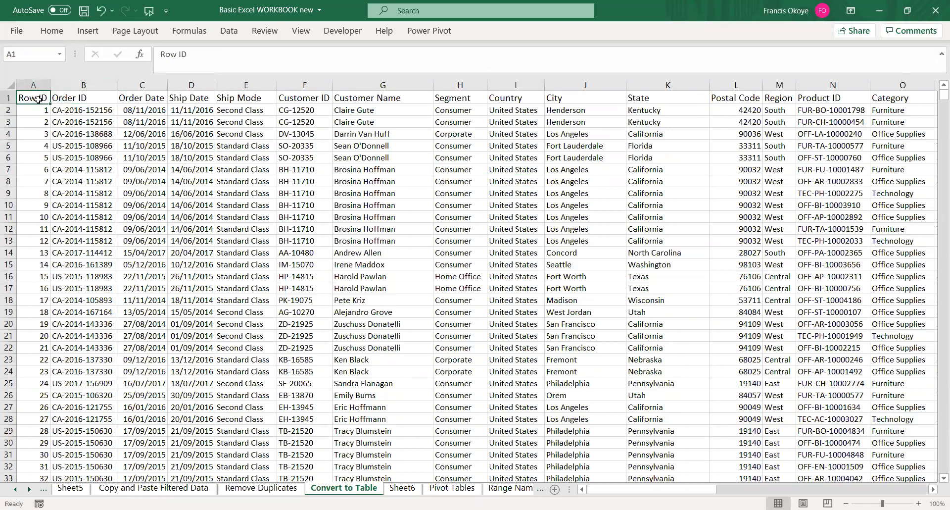
# Undo the most recent edits made in the workbook
pyautogui.hotkey('ctrl', 'z')
pyautogui.hotkey('ctrl', 'z')
pyautogui.hotkey('ctrl', 'z')
# Format the range A1:U9995 as a table with headers in a blue light style, and undo the conversion
pyautogui.click(53, 34)
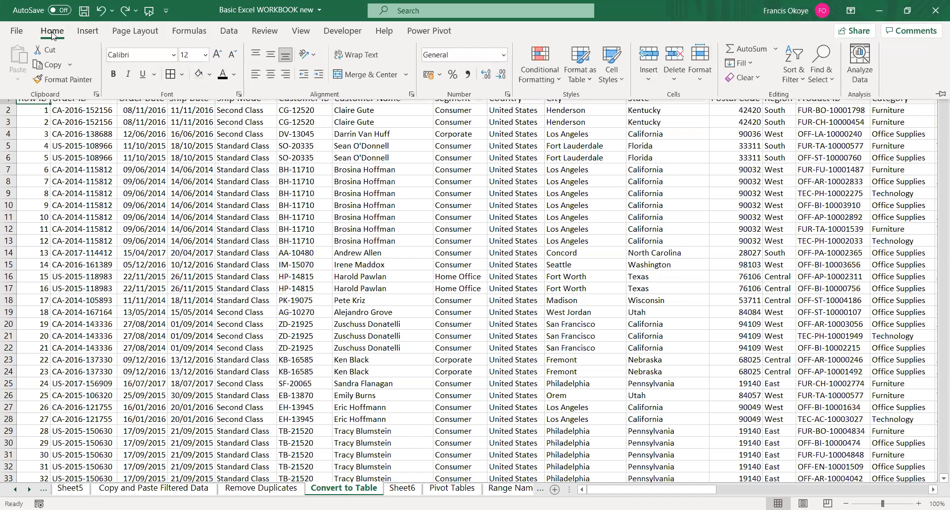
pyautogui.click(300, 30)
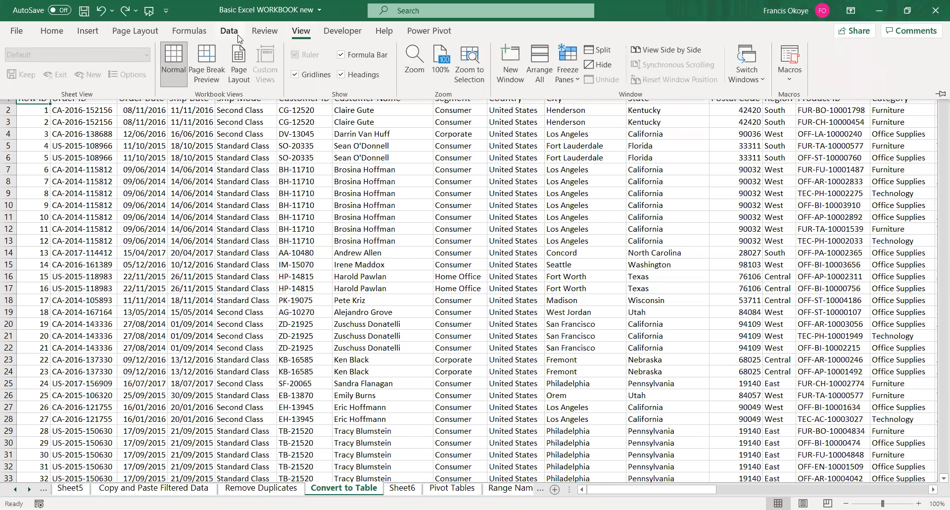
pyautogui.click(52, 30)
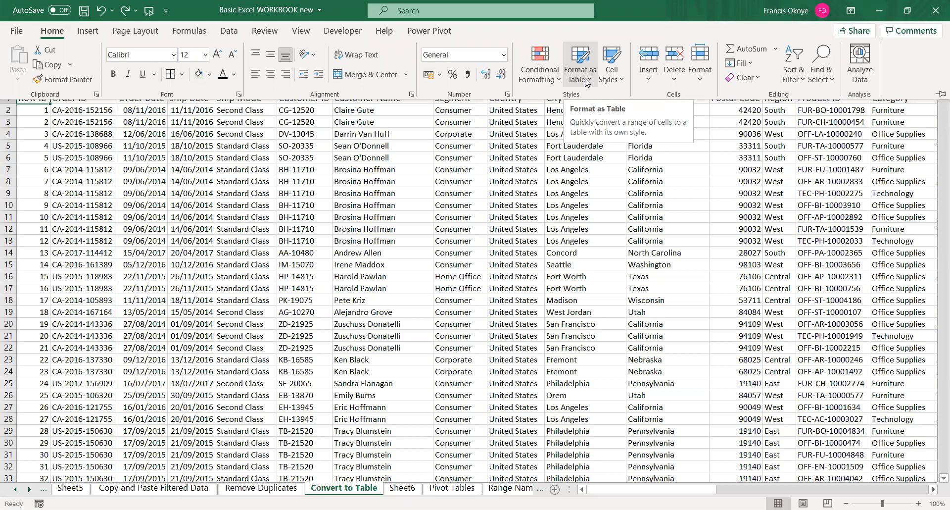
pyautogui.click(586, 82)
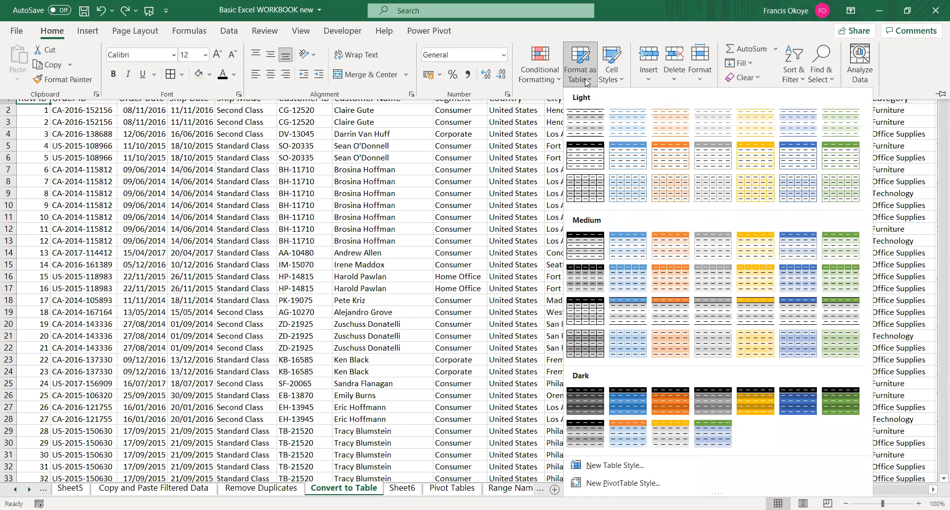
pyautogui.click(622, 158)
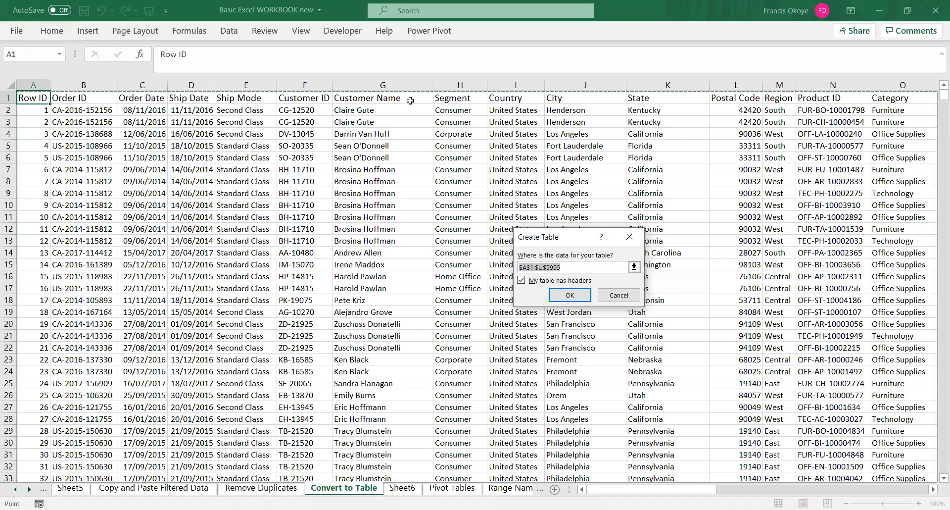
pyautogui.click(570, 295)
pyautogui.click(411, 250)
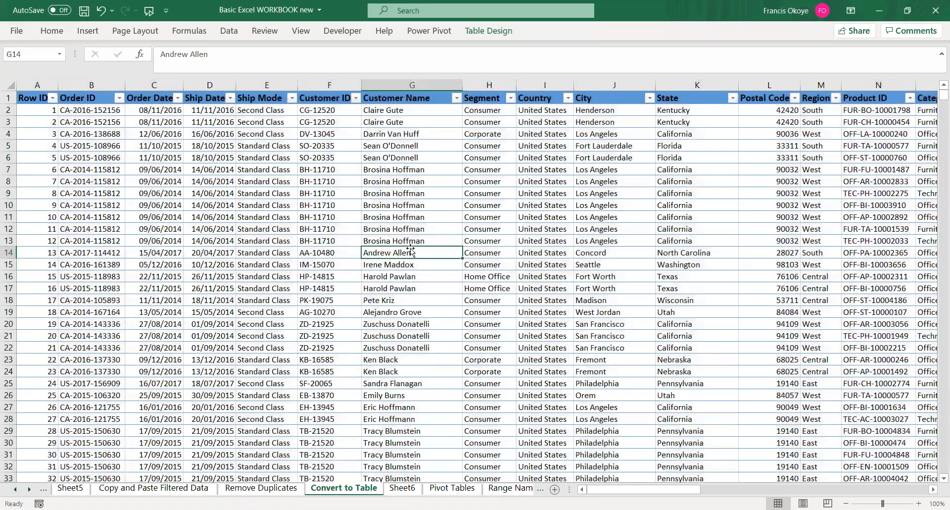
pyautogui.hotkey('ctrl', 'z')
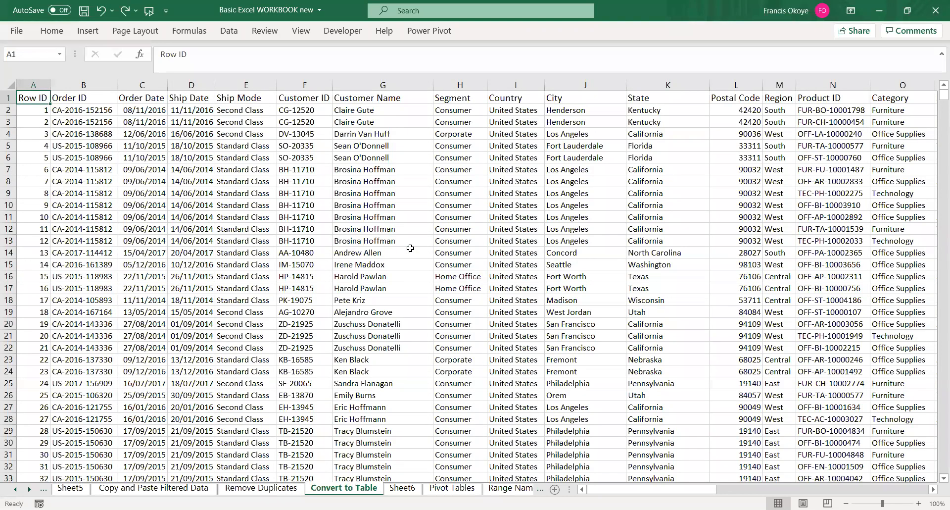
# Fill the header row from Row ID to Profit with gold and keep the ribbon pinned open
pyautogui.hotkey('ctrl', 'shift', 'Right')
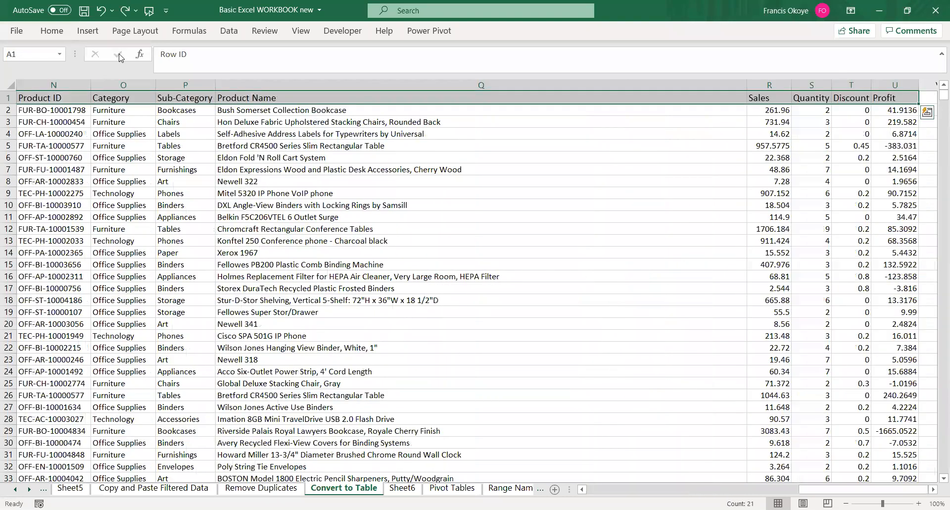
pyautogui.click(53, 31)
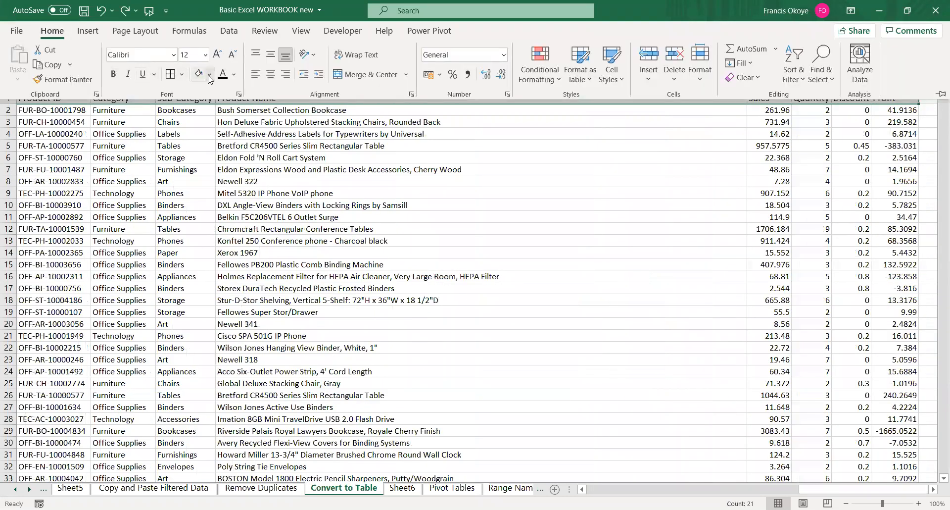
pyautogui.click(209, 76)
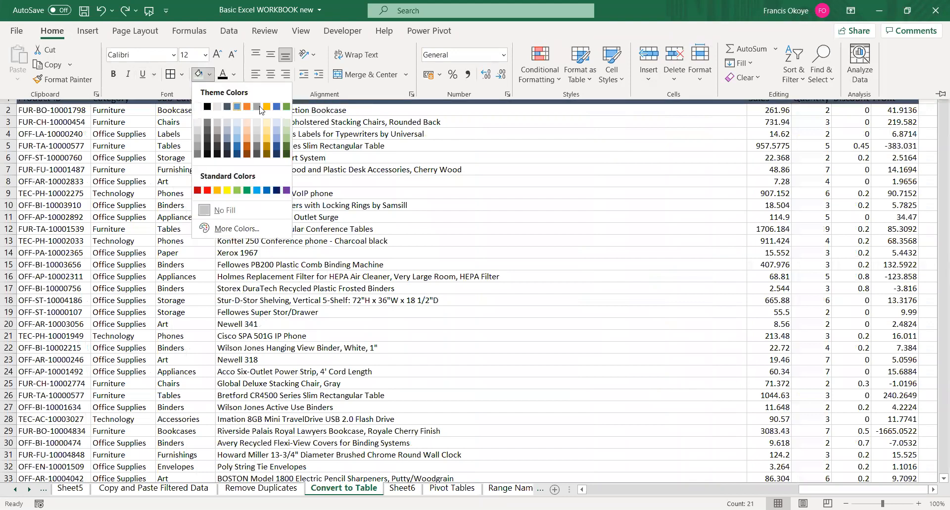
pyautogui.click(268, 108)
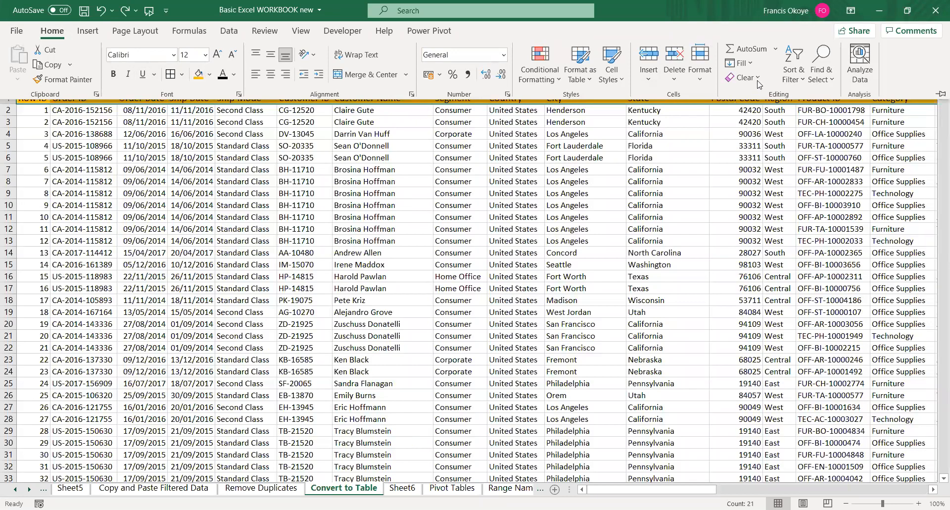
pyautogui.click(940, 94)
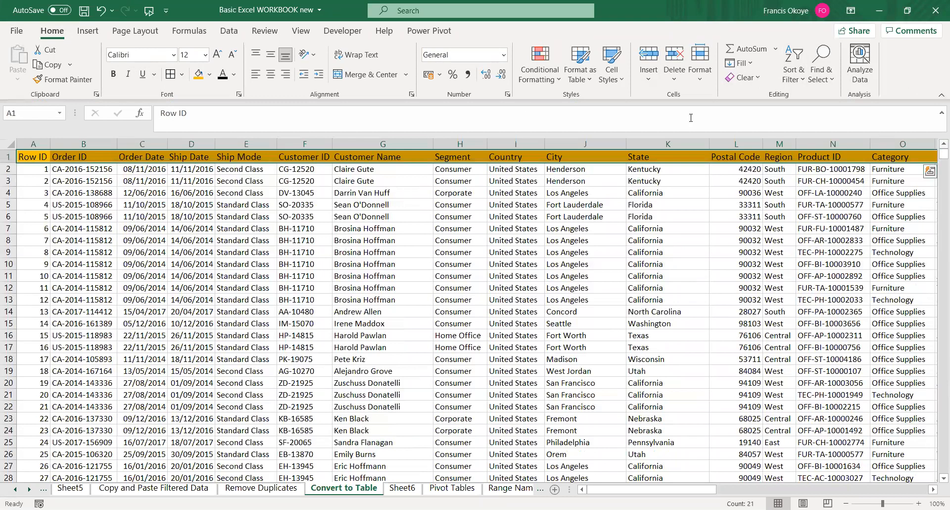
# Shade alternate data rows 3, 5 and 7 across all columns with the same gold fill
pyautogui.click(29, 183)
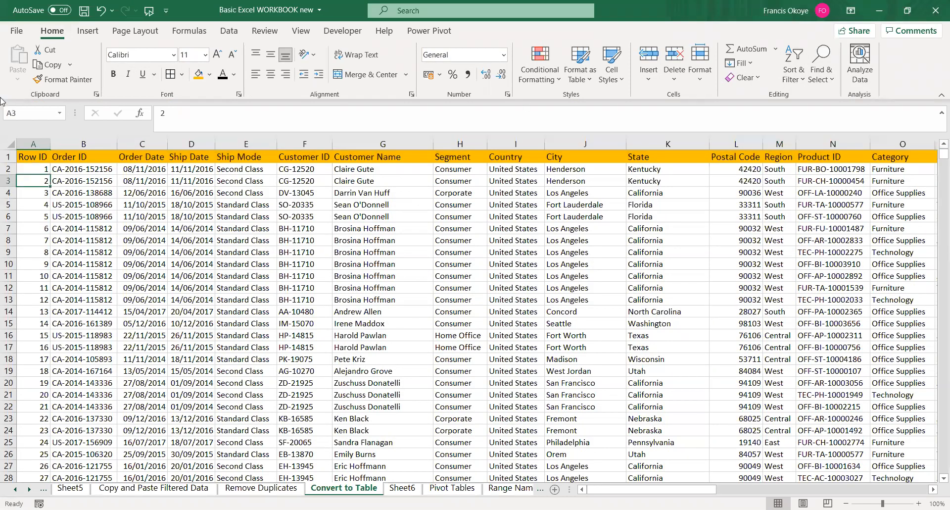
pyautogui.hotkey('ctrl', 'shift', 'Right')
pyautogui.hscroll(-10, 61, 218)
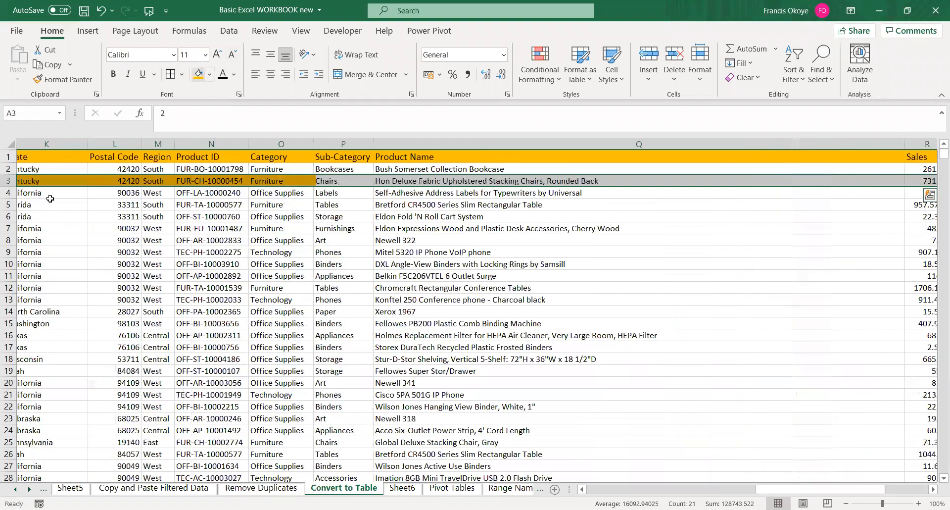
pyautogui.click(43, 205)
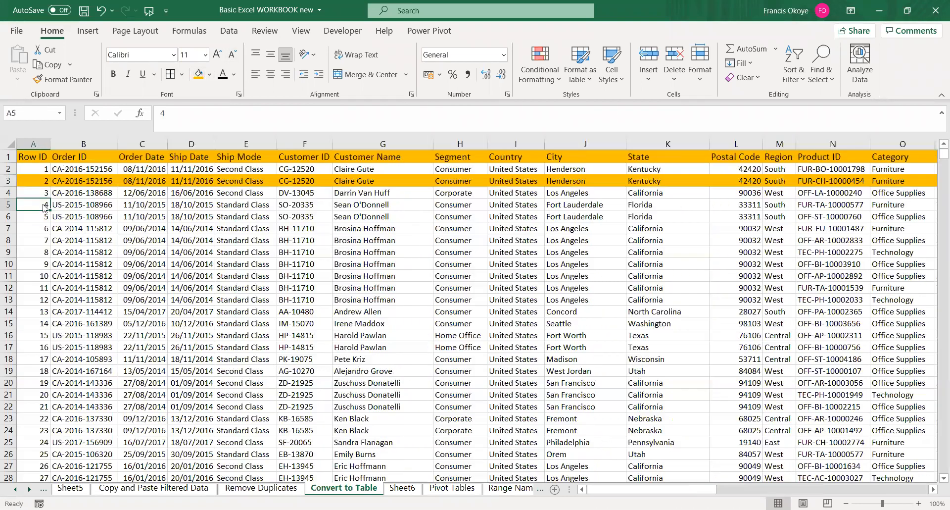
pyautogui.hotkey('ctrl', 'shift', 'Right')
pyautogui.click(199, 75)
pyautogui.hscroll(-5, 47, 233)
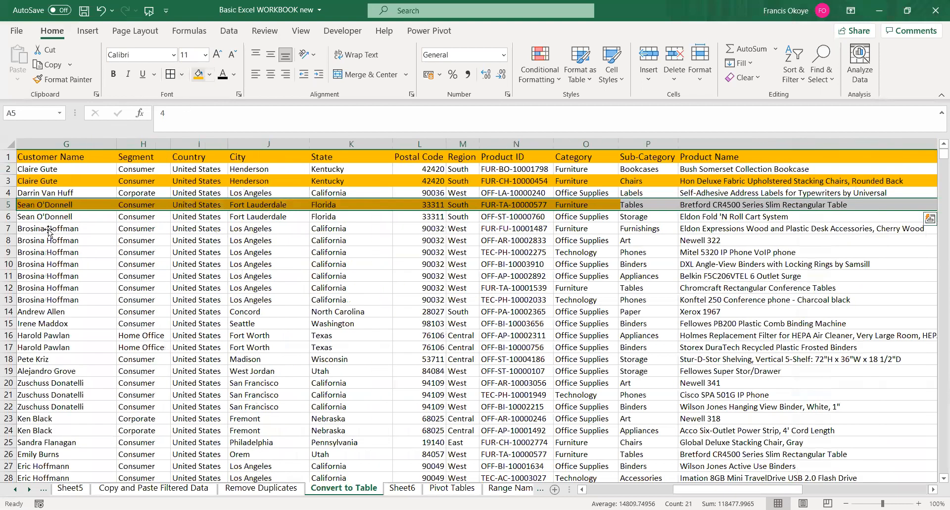
pyautogui.hscroll(-5, 48, 230)
pyautogui.click(48, 230)
pyautogui.hotkey('ctrl', 'shift', 'Right')
pyautogui.click(199, 75)
pyautogui.hscroll(-5, 51, 189)
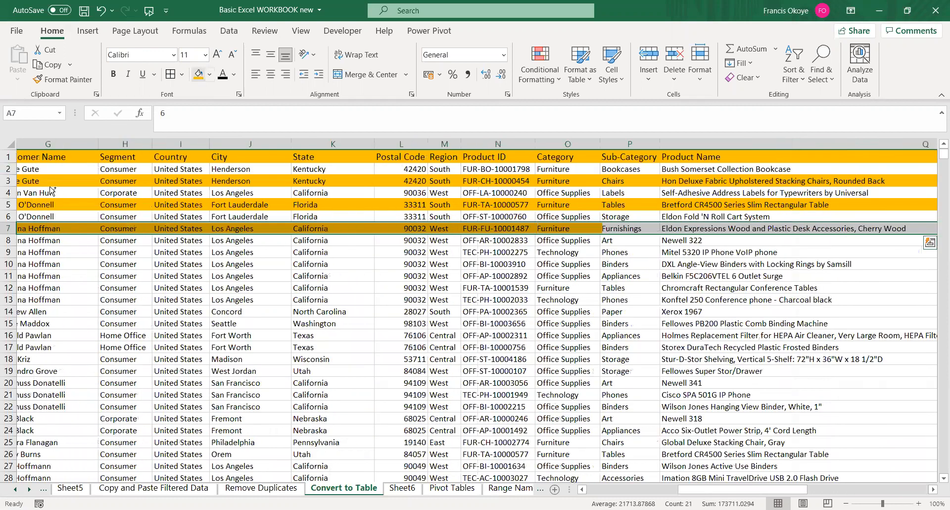
pyautogui.hscroll(-4, 50, 187)
# Check the last record in column A, and undo the gold fills on the header and alternate rows
pyautogui.hotkey('ctrl', 'Down')
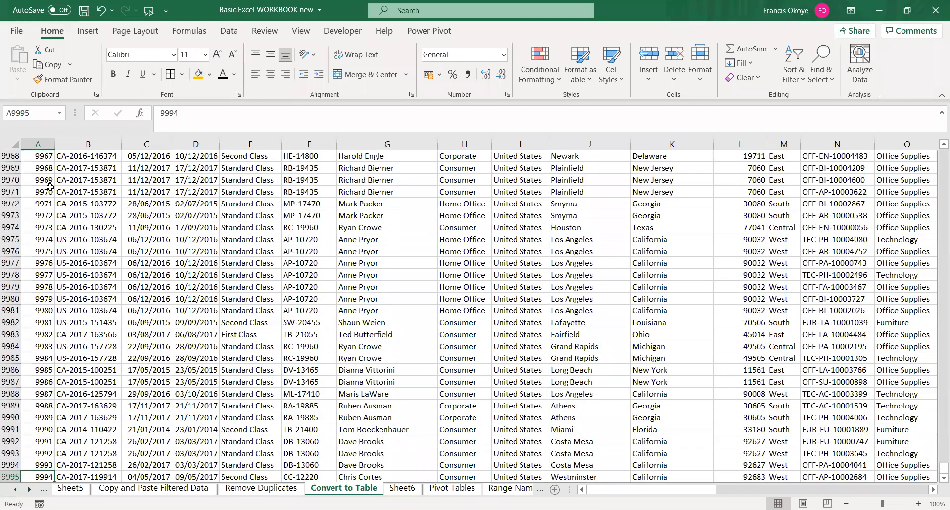
pyautogui.hotkey('ctrl', 'Up')
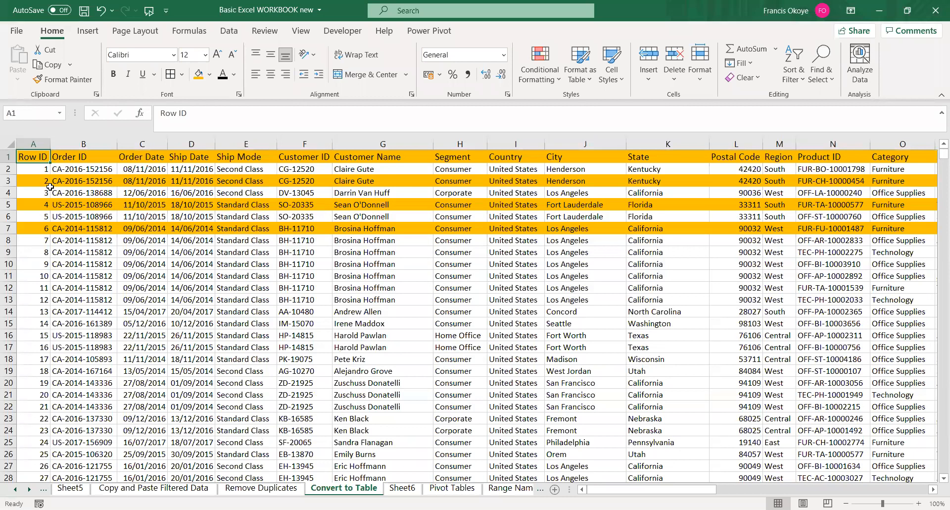
pyautogui.hotkey('ctrl', 'z')
pyautogui.hotkey('ctrl', 'z')
pyautogui.hotkey('ctrl', 'z')
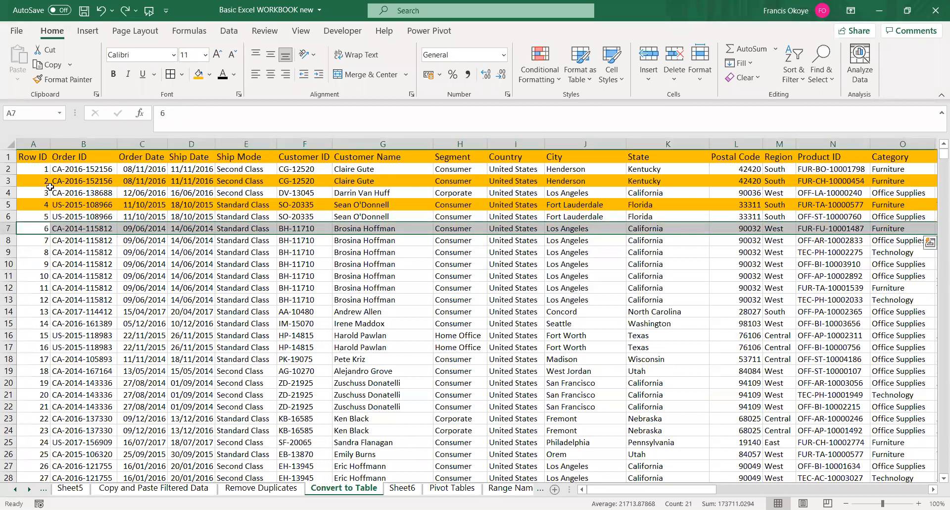
pyautogui.hotkey('ctrl', 'z')
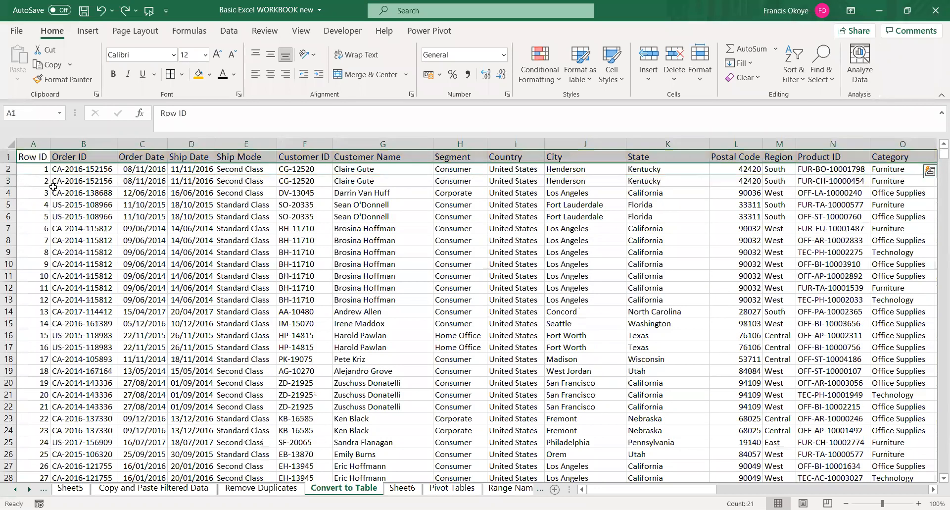
pyautogui.click(34, 155)
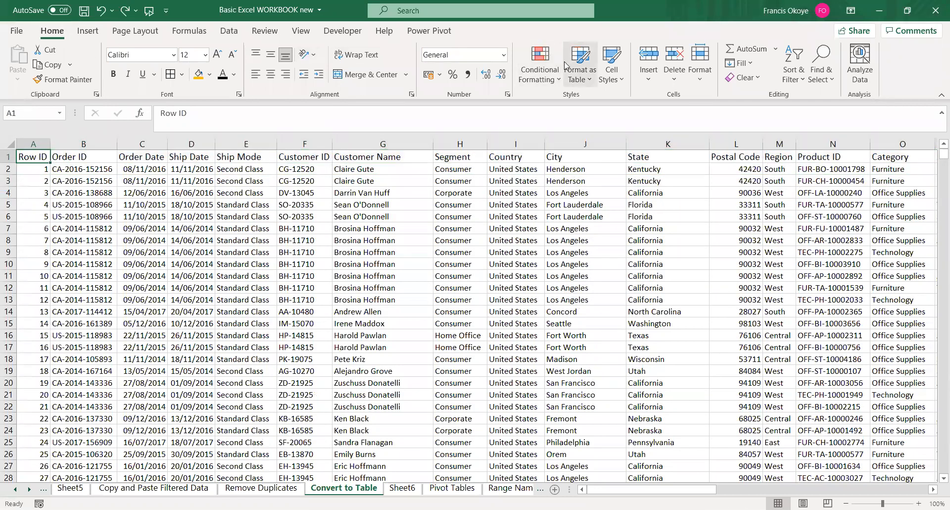
# Format the order data as a table with headers in a gold medium style, and undo the conversion
pyautogui.click(580, 74)
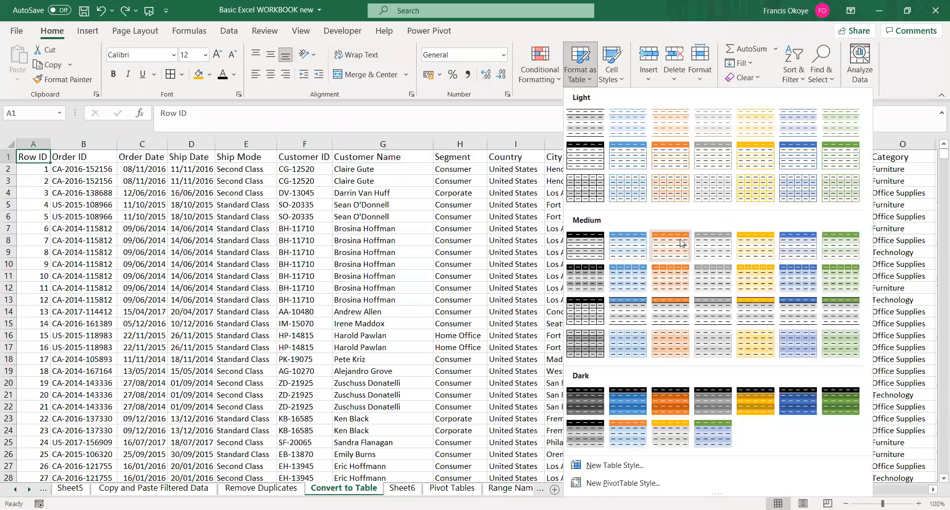
pyautogui.click(745, 243)
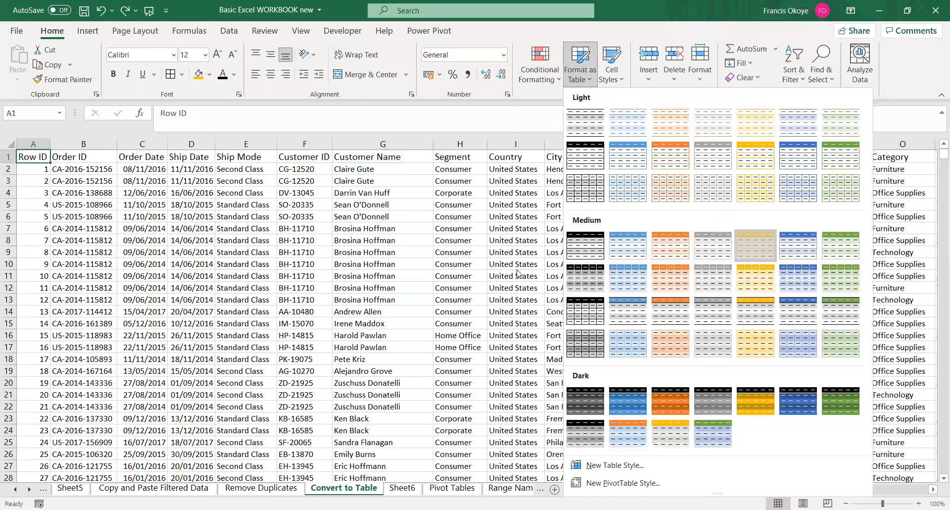
pyautogui.click(570, 295)
pyautogui.click(294, 240)
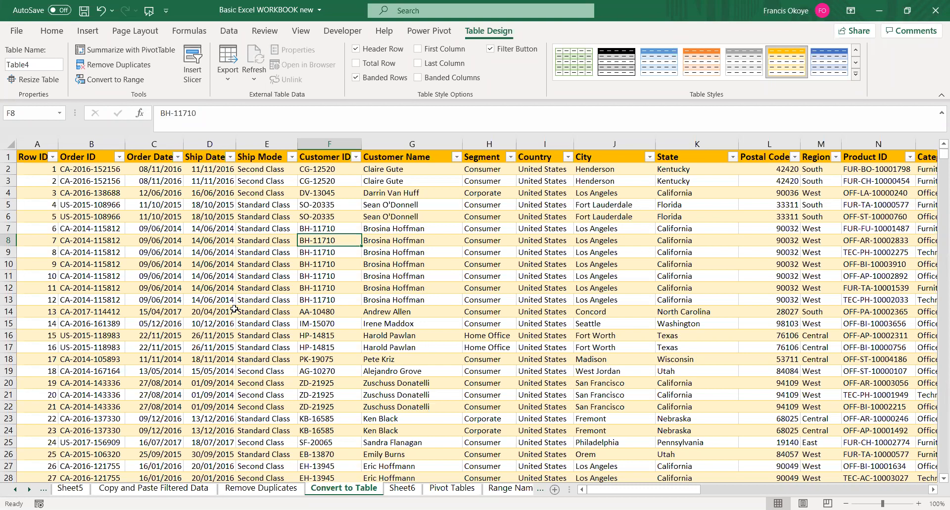
pyautogui.hotkey('ctrl', 'z')
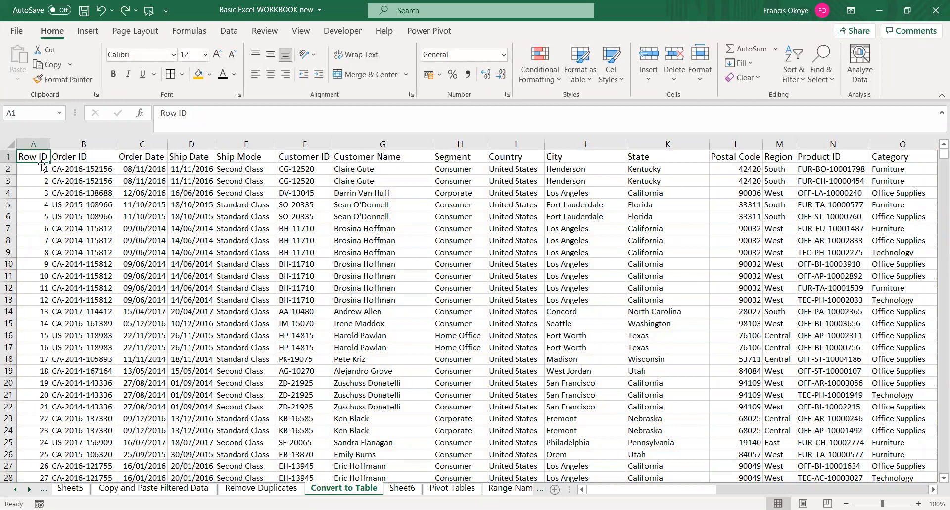
# Format the order data as a table in a blue medium style, and replace its banded rows with banded columns
pyautogui.click(582, 70)
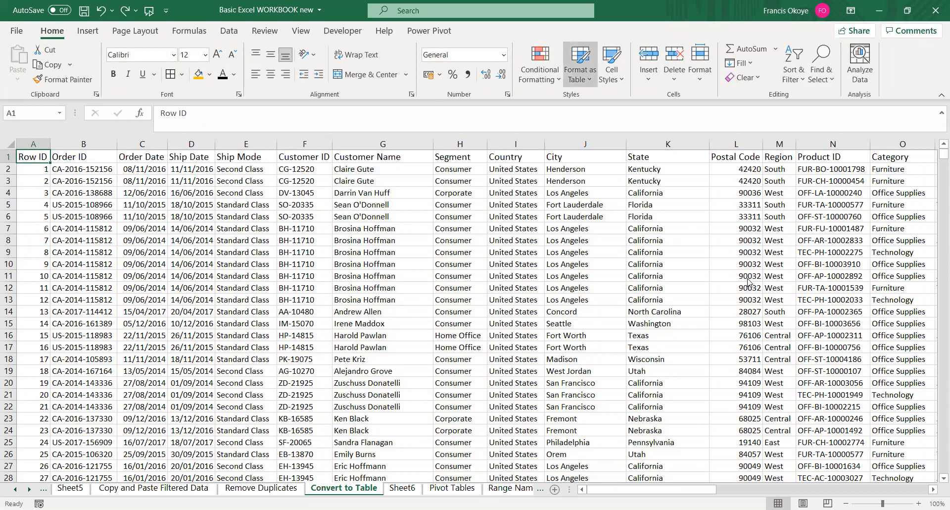
pyautogui.click(578, 298)
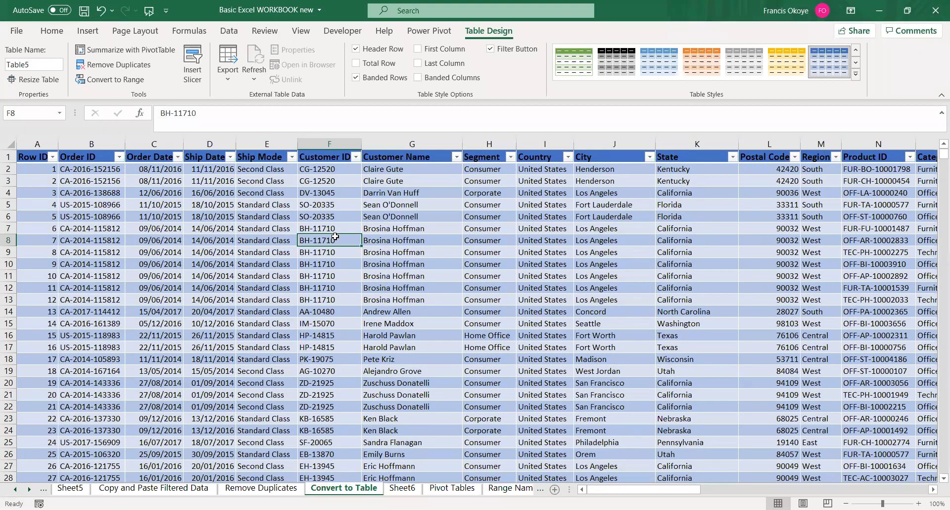
pyautogui.click(355, 81)
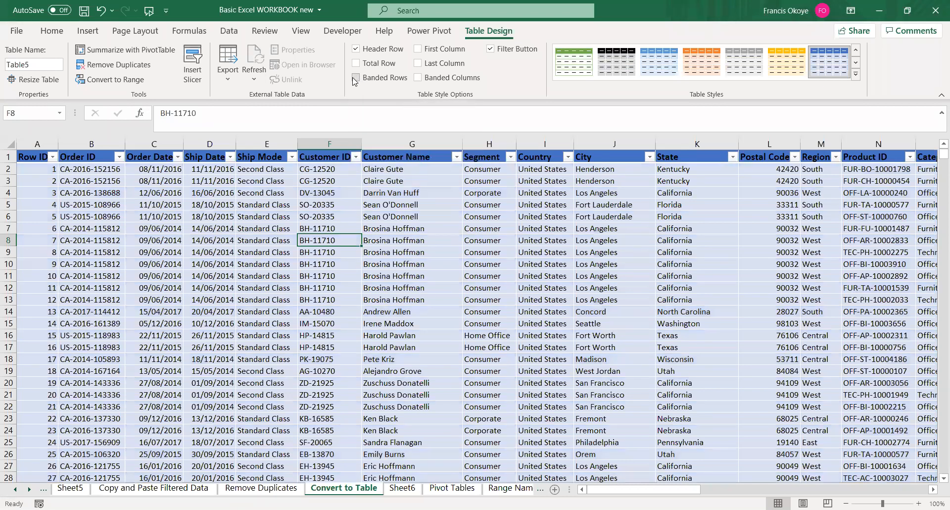
pyautogui.click(418, 79)
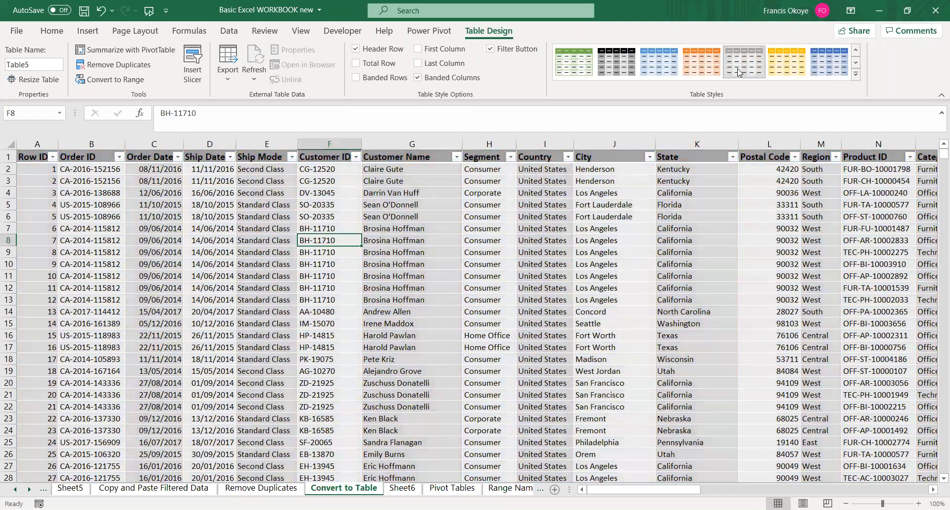
# Apply the gold medium style to the table and switch from banded columns back to banded rows
pyautogui.click(792, 72)
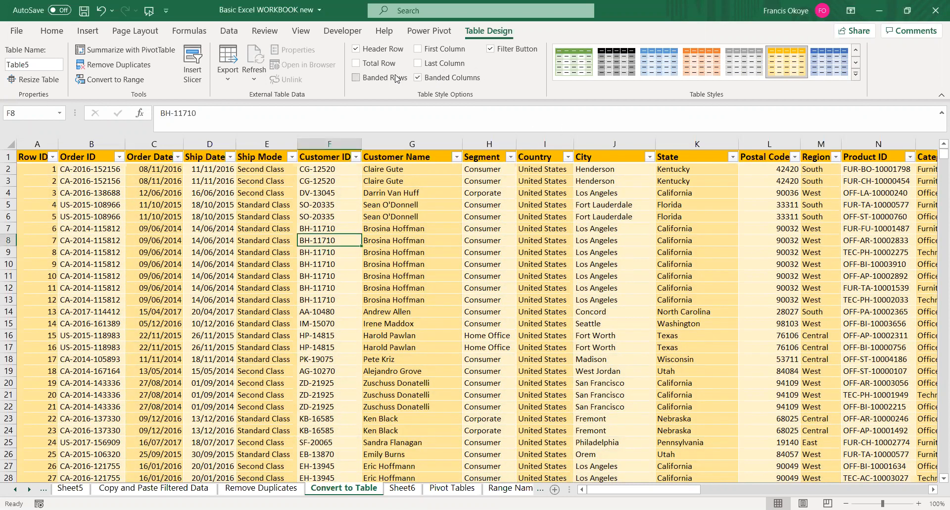
pyautogui.click(419, 79)
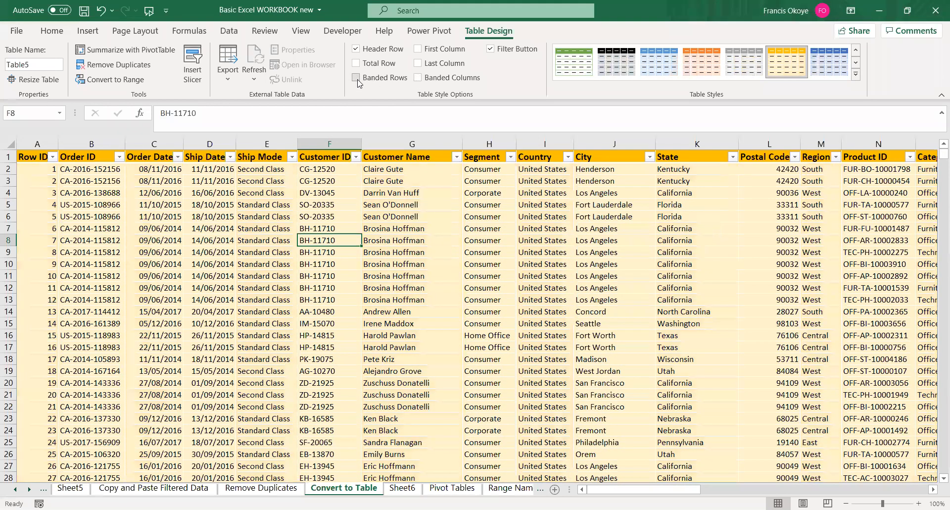
pyautogui.click(356, 78)
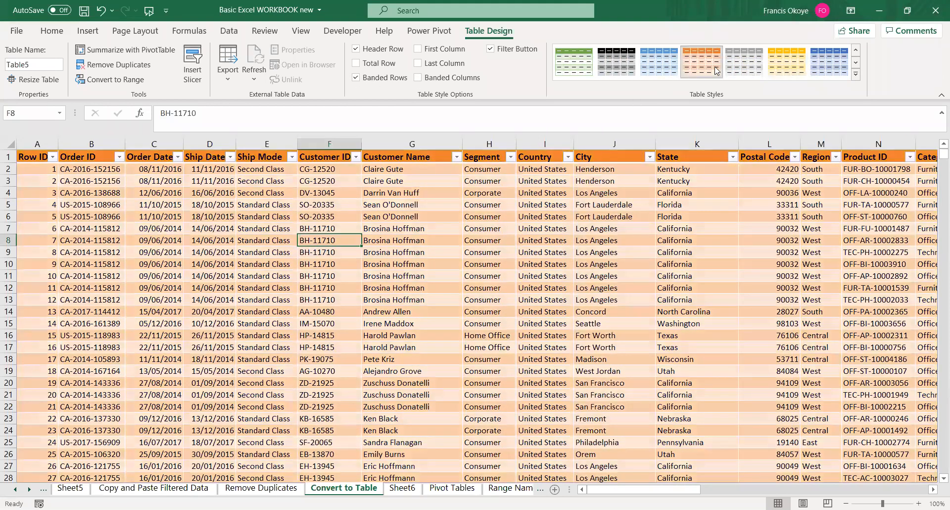
# Restyle the table in the green medium style, try the plain style without shading, and undo the plain style
pyautogui.click(744, 62)
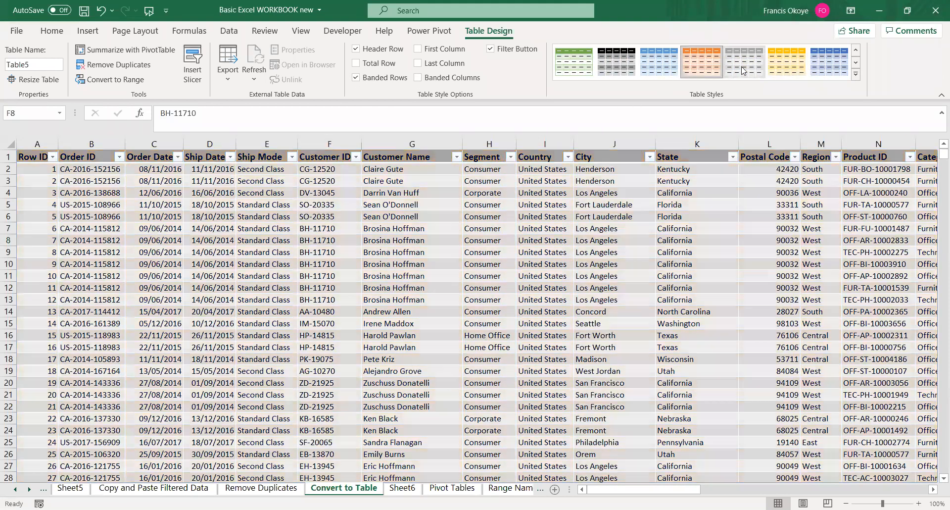
pyautogui.click(614, 64)
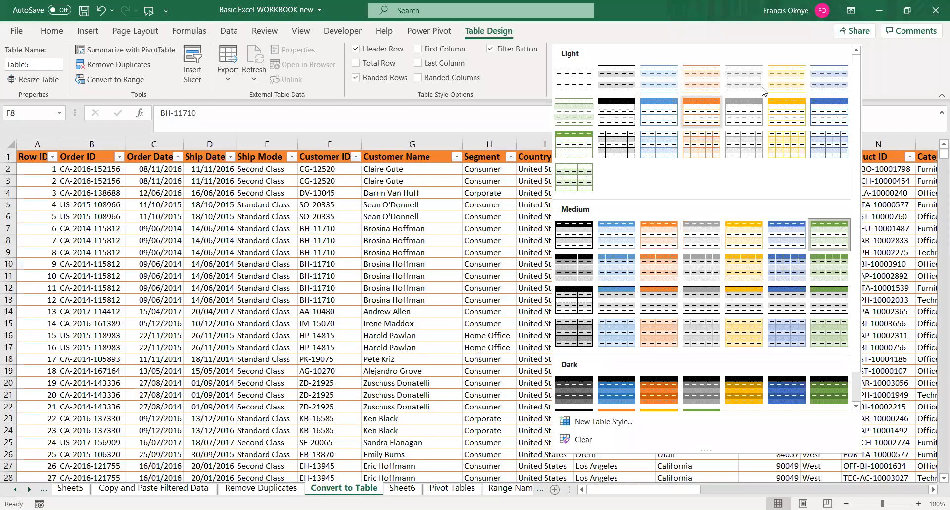
pyautogui.click(579, 82)
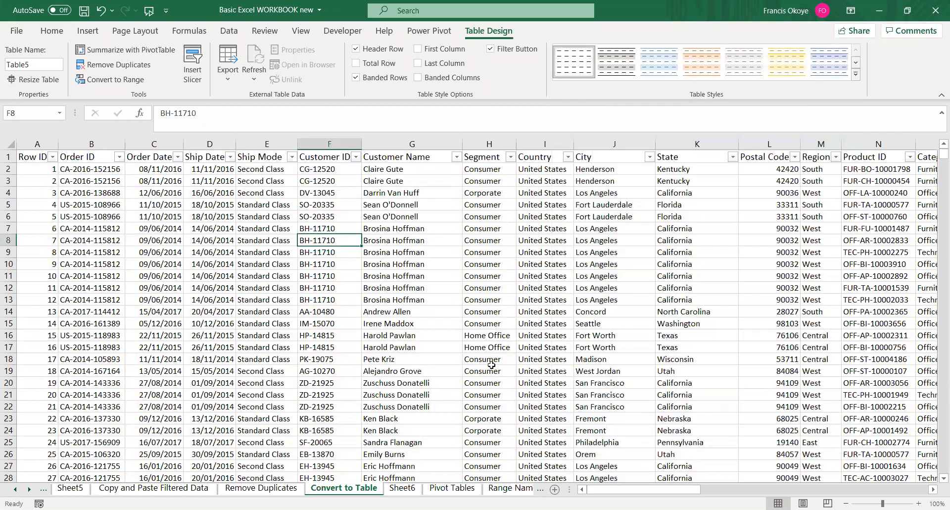
pyautogui.hotkey('ctrl', 'z')
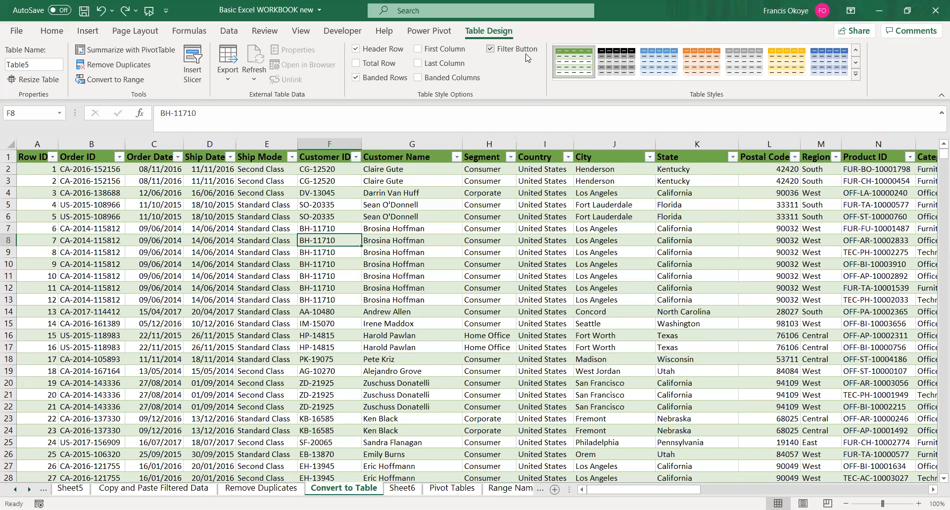
# Convert the green-styled table back to a normal range
pyautogui.click(557, 224)
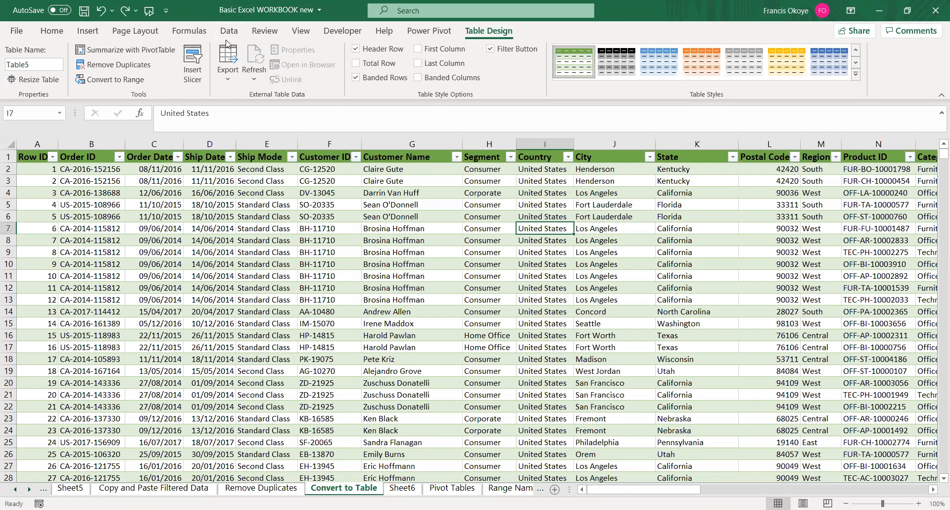
pyautogui.click(105, 81)
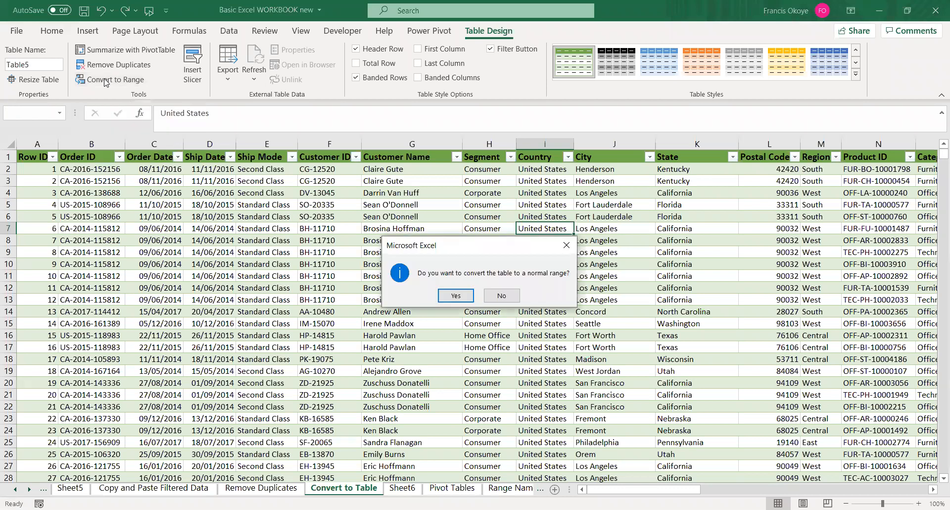
pyautogui.click(454, 299)
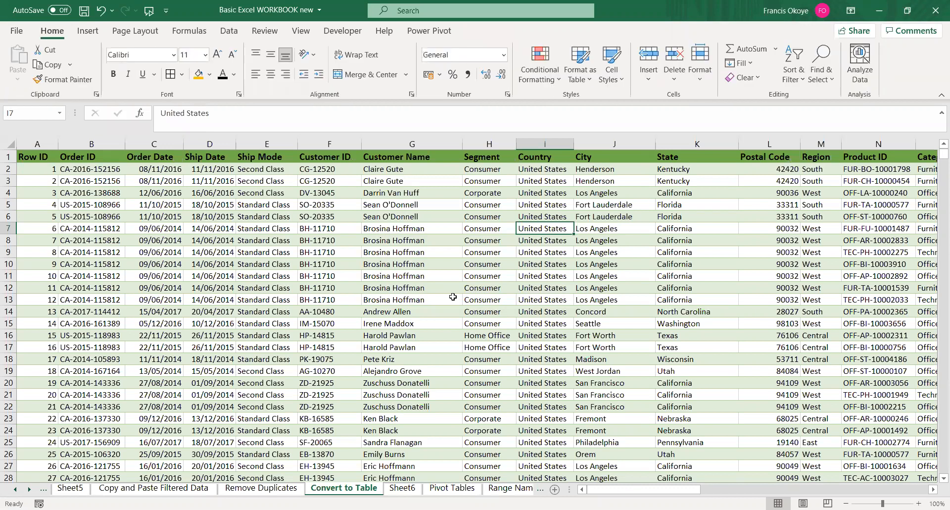
# Turn the green-shaded range A1:U9995 into a table with headers and apply the grey medium table style
pyautogui.click(452, 297)
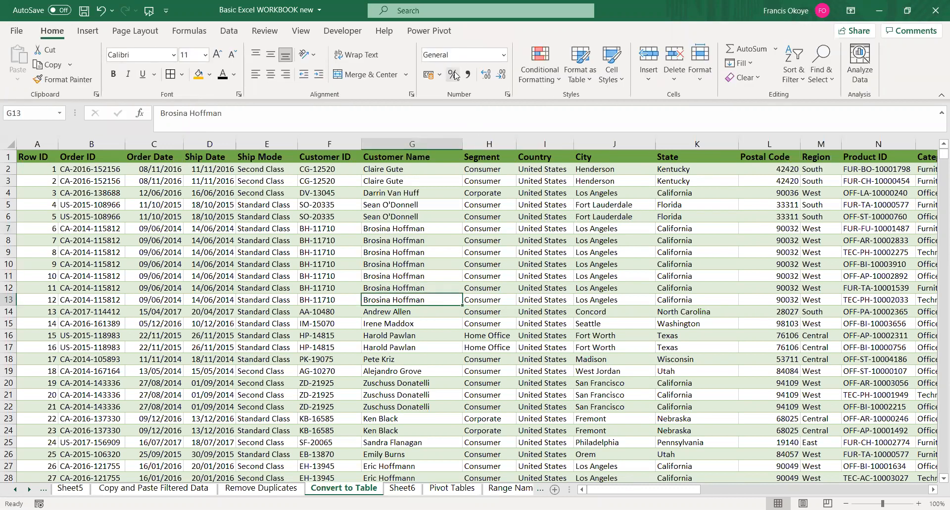
pyautogui.press('Up')
pyautogui.press('Up')
pyautogui.press('Up')
pyautogui.press('Up')
pyautogui.press('Up')
pyautogui.press('Up')
pyautogui.press('Up')
pyautogui.press('Up')
pyautogui.press('Up')
pyautogui.press('Up')
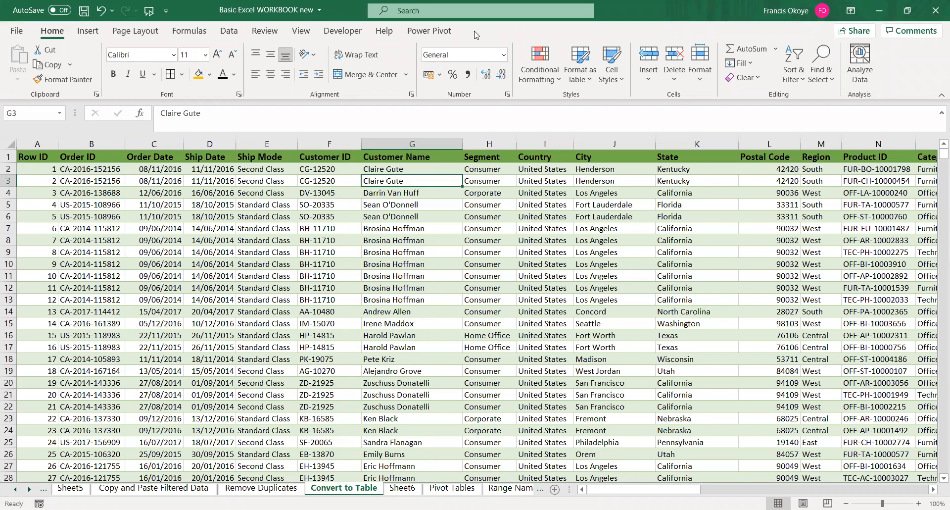
pyautogui.hotkey('ctrl', 't')
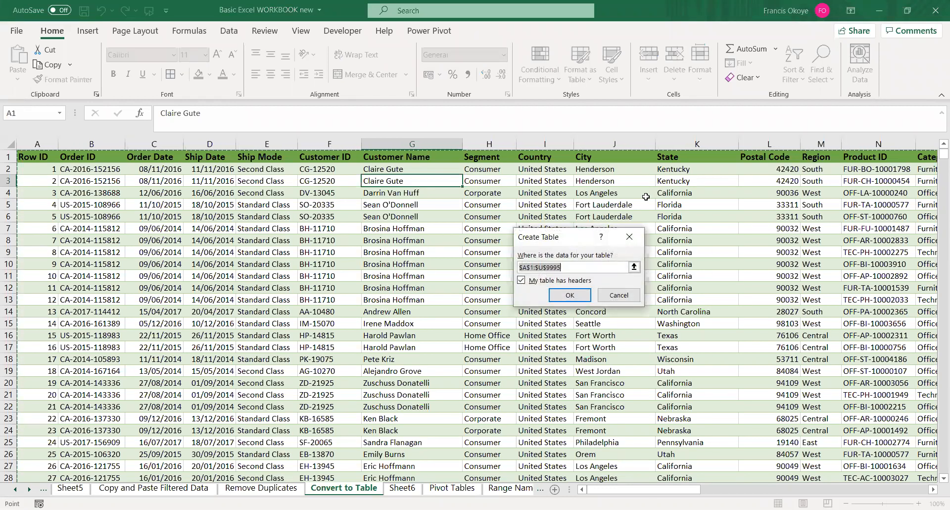
pyautogui.click(550, 293)
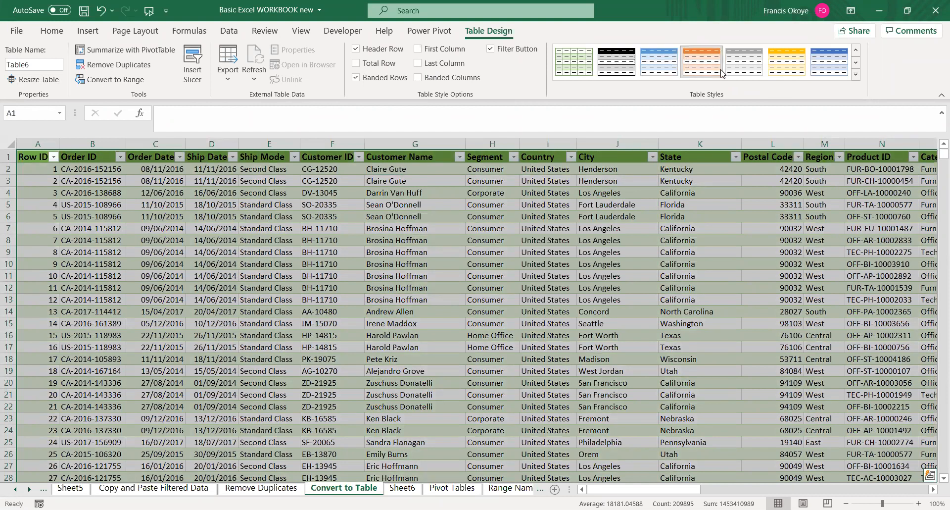
pyautogui.click(744, 62)
pyautogui.click(547, 252)
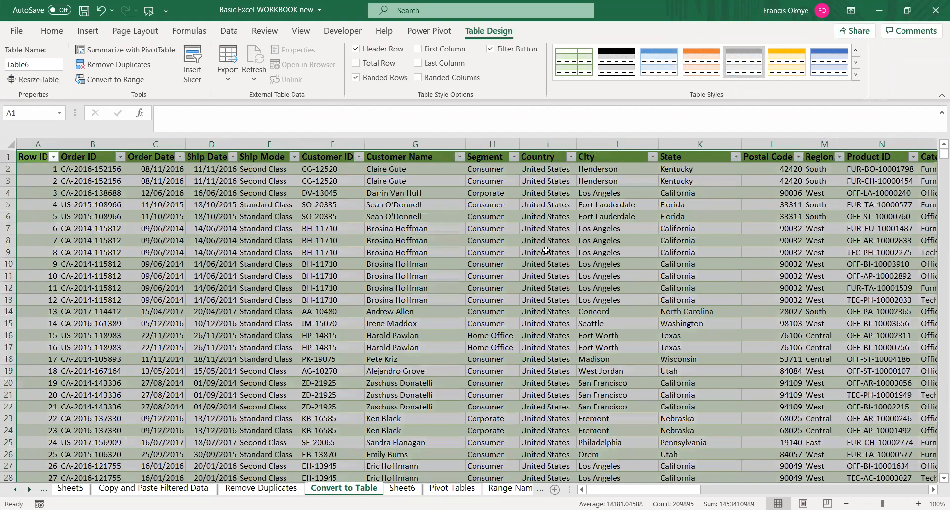
pyautogui.hotkey('ctrl', 'a')
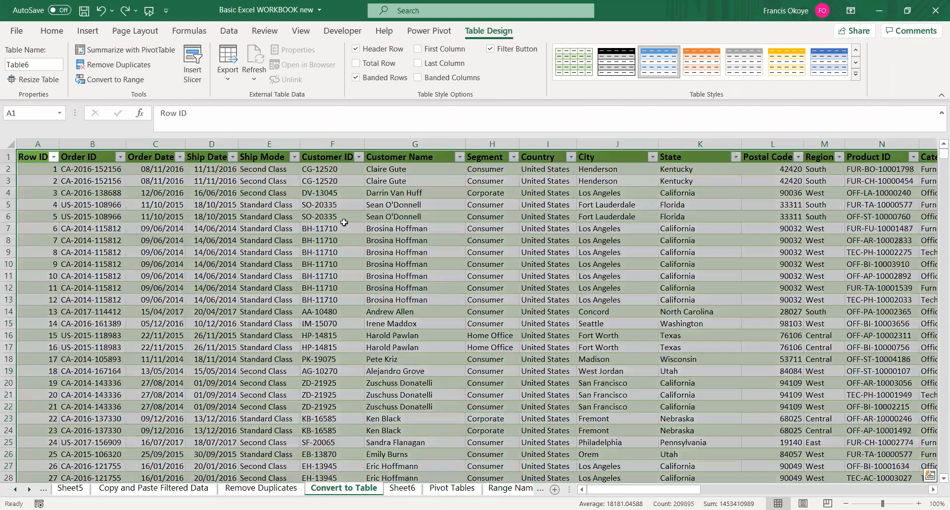
# Undo all the table conversions and style changes back to the plain, unformatted order data
pyautogui.click(279, 304)
pyautogui.hotkey('ctrl', 'a')
pyautogui.hotkey('ctrl', 'z')
pyautogui.hotkey('ctrl', 'z')
pyautogui.hotkey('ctrl', 'z')
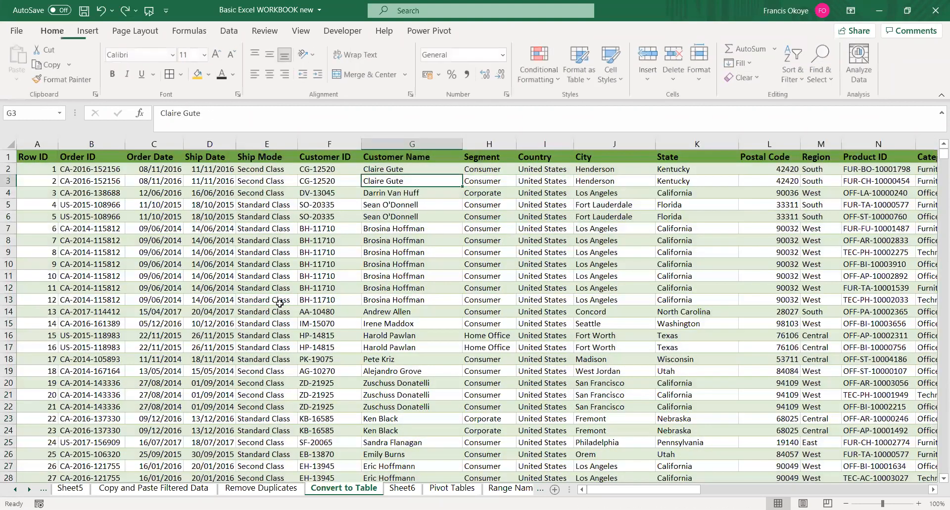
pyautogui.hotkey('ctrl', 'z')
pyautogui.hotkey('ctrl', 'z')
pyautogui.hotkey('ctrl', 'z')
pyautogui.hotkey('ctrl', 'z')
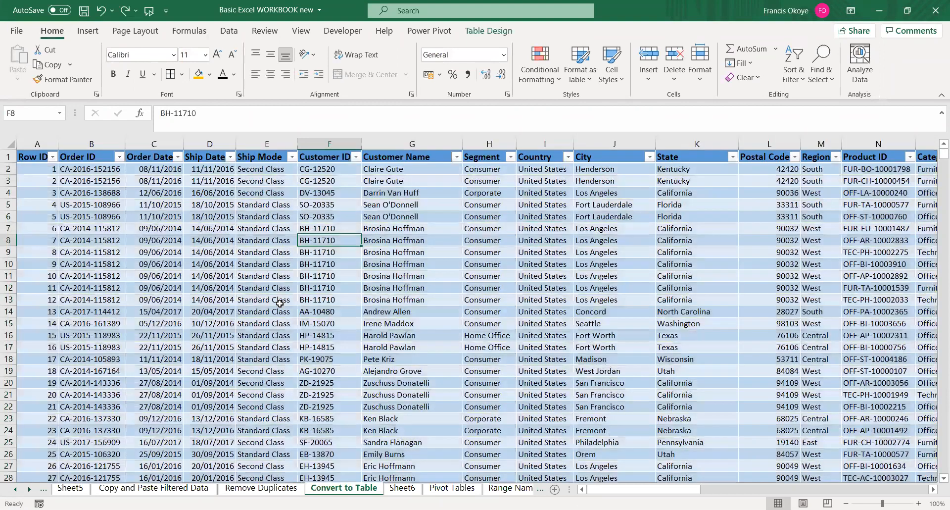
pyautogui.hotkey('ctrl', 'z')
pyautogui.hotkey('ctrl', 'z')
pyautogui.hotkey('ctrl', 'z')
pyautogui.hotkey('ctrl', 'z')
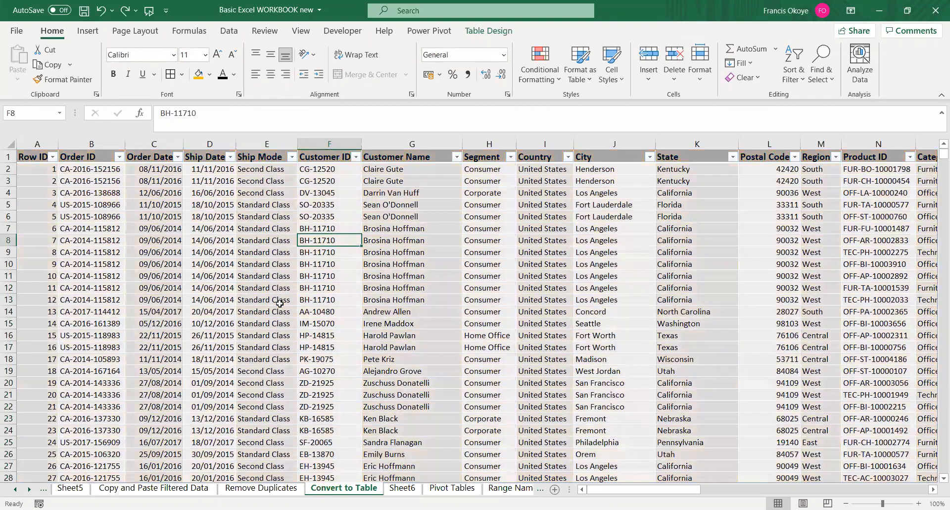
pyautogui.hotkey('ctrl', 'z')
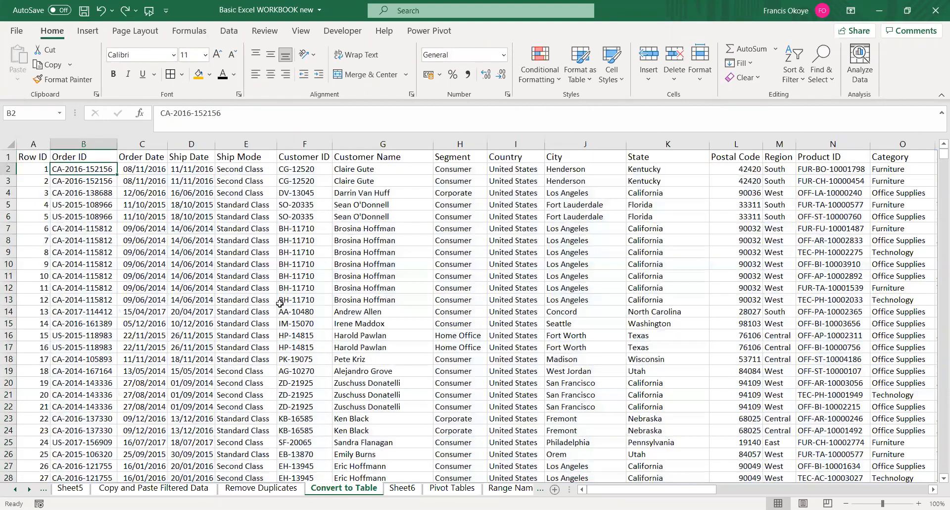
# Convert the plain order data starting at A1 into a table with headers
pyautogui.click(29, 157)
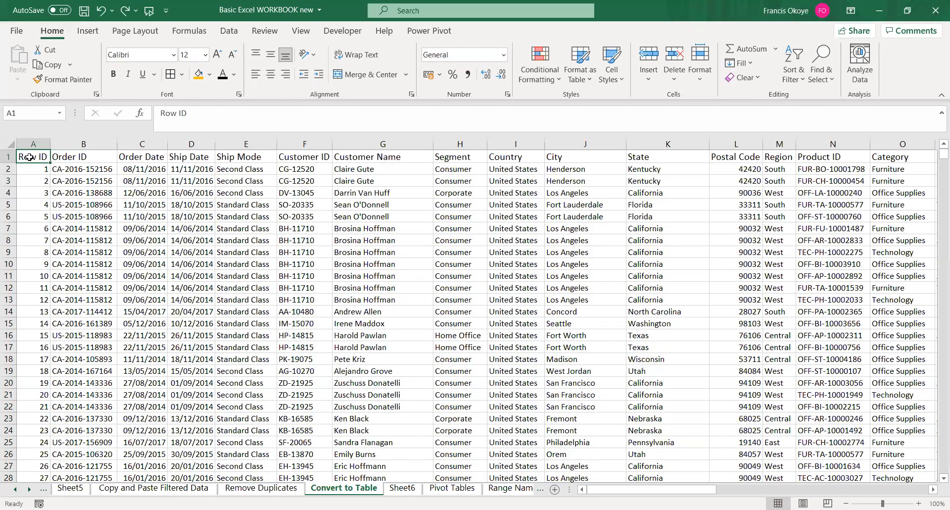
pyautogui.hotkey('ctrl', 't')
pyautogui.click(561, 299)
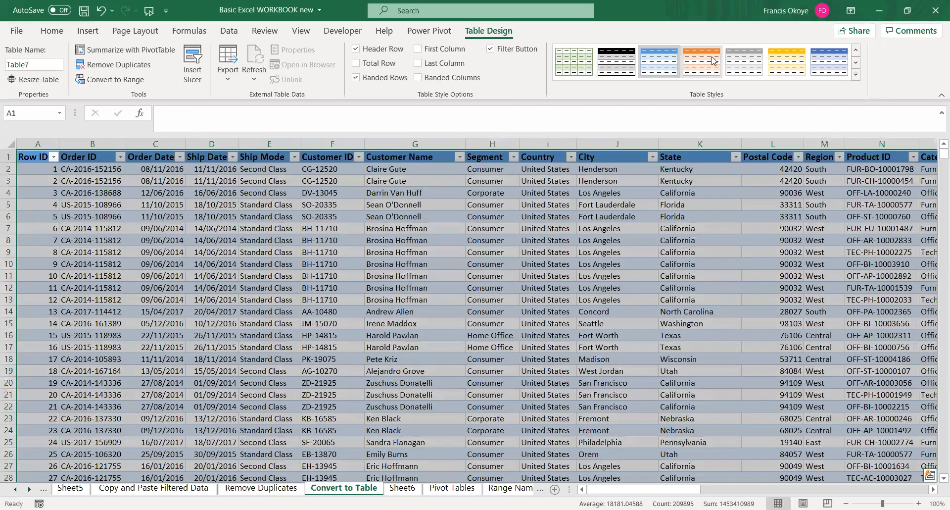
# Try the grey, blue and black medium styles on the new table, and apply the light green style with gridlines
pyautogui.click(746, 67)
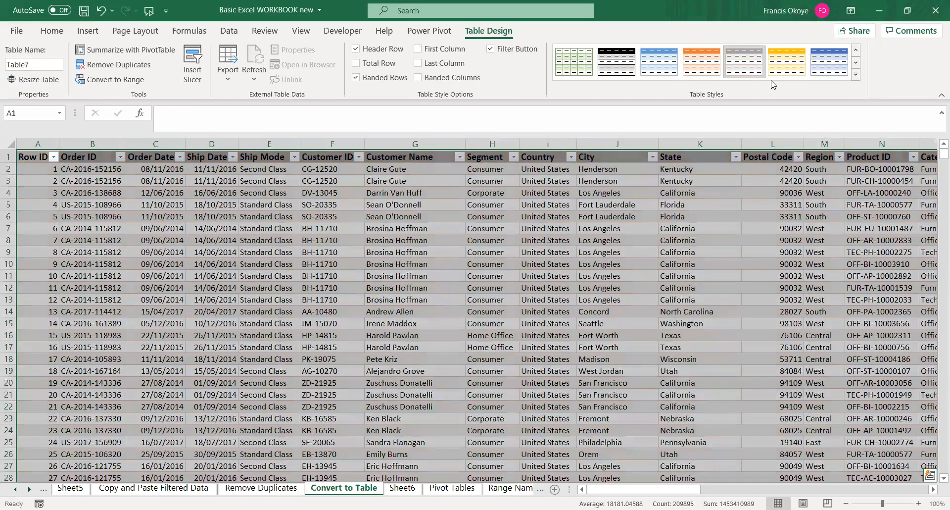
pyautogui.click(834, 74)
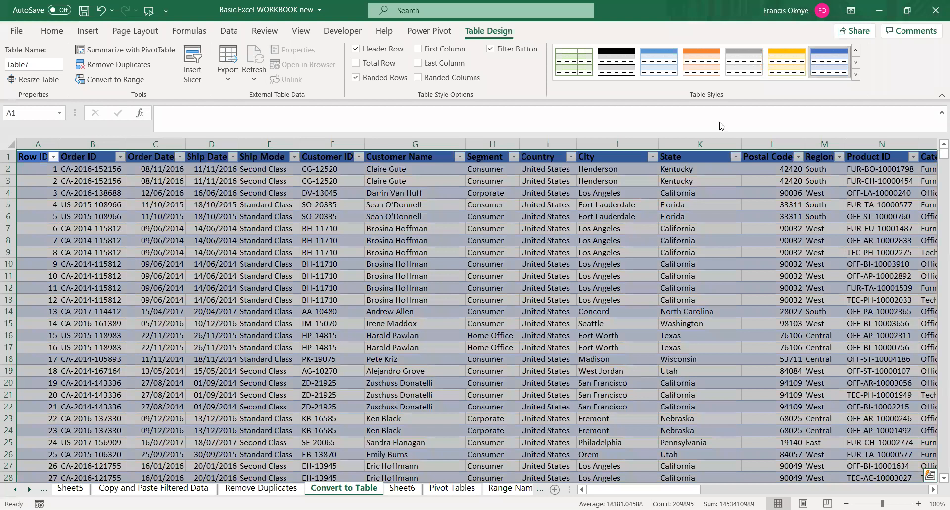
pyautogui.click(623, 56)
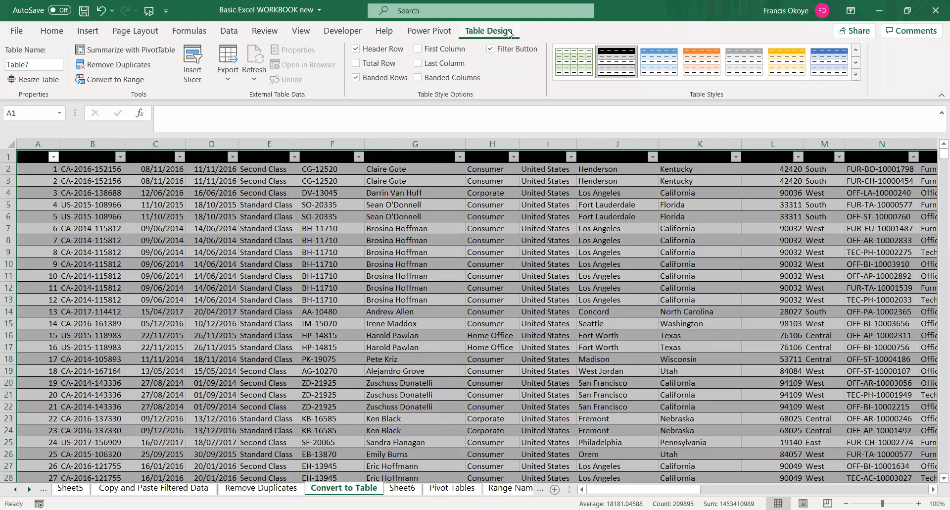
pyautogui.click(576, 63)
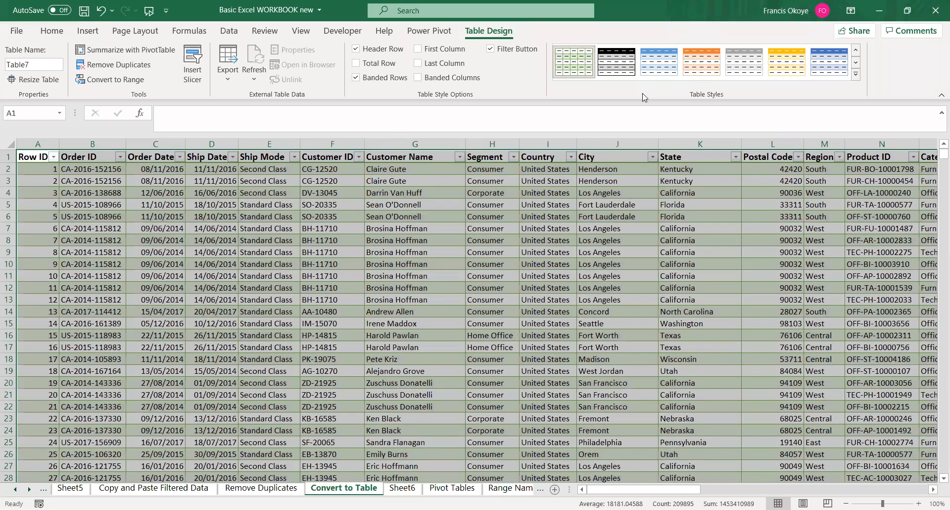
pyautogui.click(579, 325)
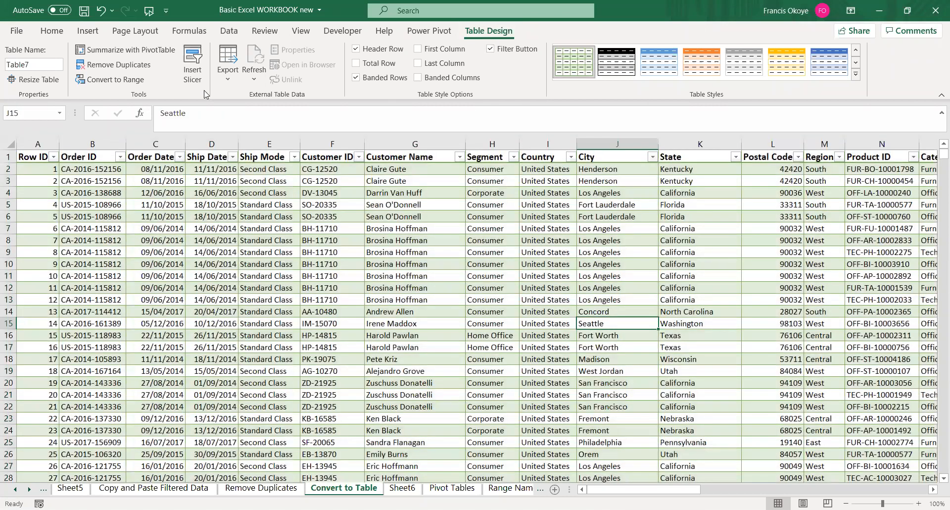
# Rename the table as Customers
pyautogui.click(44, 65)
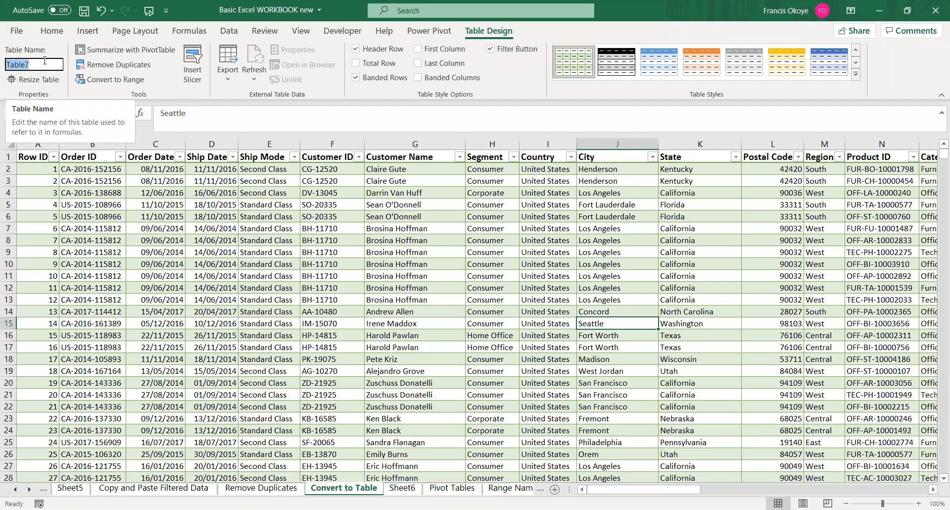
pyautogui.write('Cus')
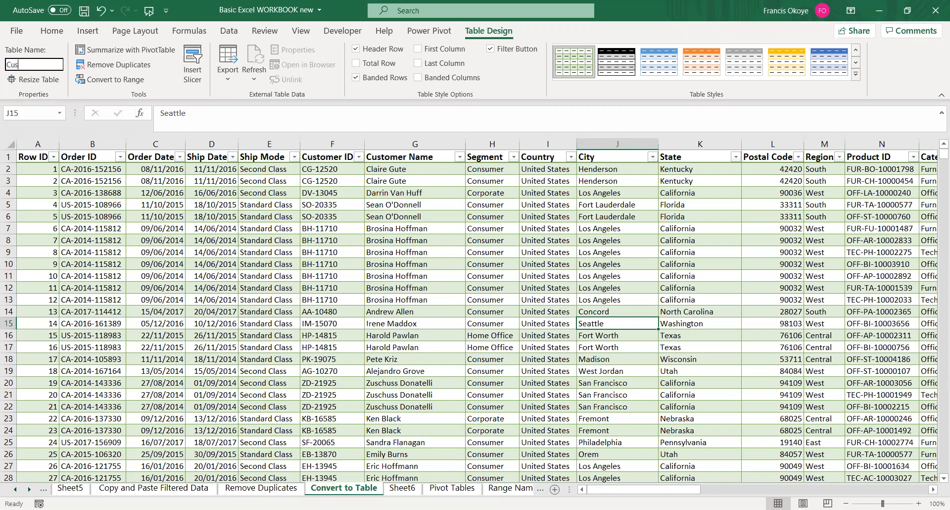
pyautogui.write('tomers')
pyautogui.press('Return')
# Examine the table's extent from its last row to its last column, and return to cell A1
pyautogui.click(305, 273)
pyautogui.click(60, 189)
pyautogui.click(33, 168)
pyautogui.press('Up')
pyautogui.hotkey('ctrl', 'Down')
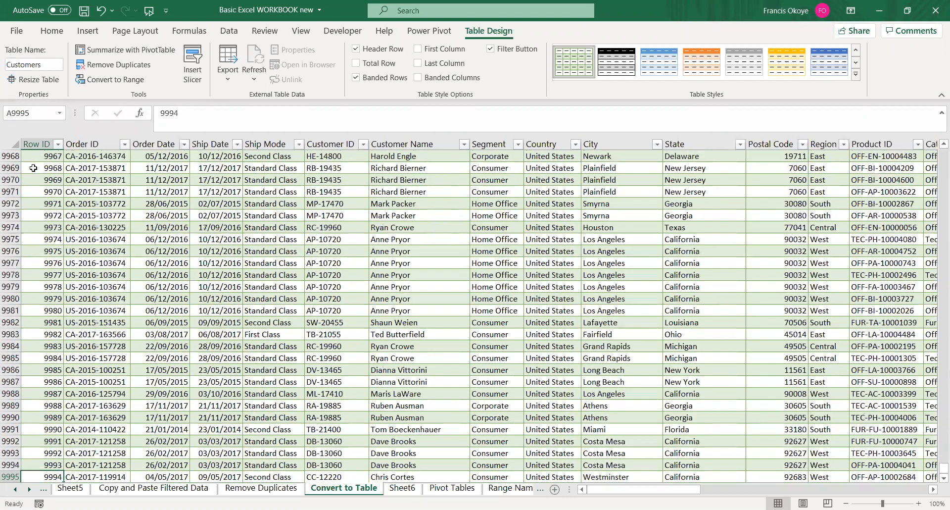
pyautogui.hotkey('ctrl', 'Up')
pyautogui.hotkey('ctrl', 'Right')
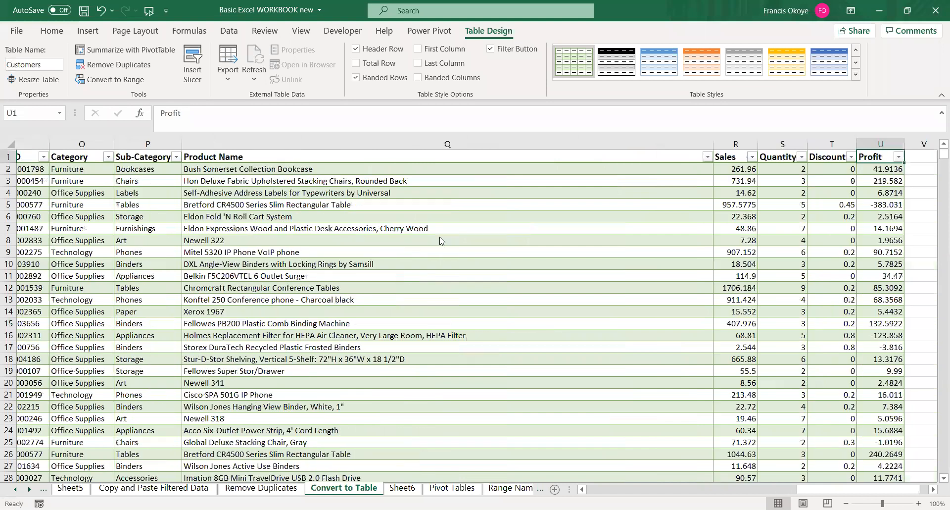
pyautogui.hotkey('ctrl', 'Left')
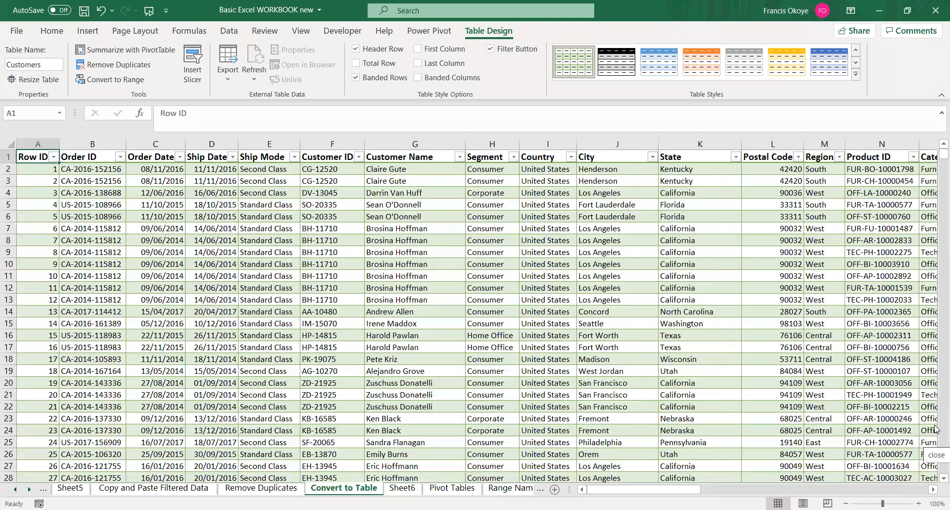
pyautogui.click(936, 424)
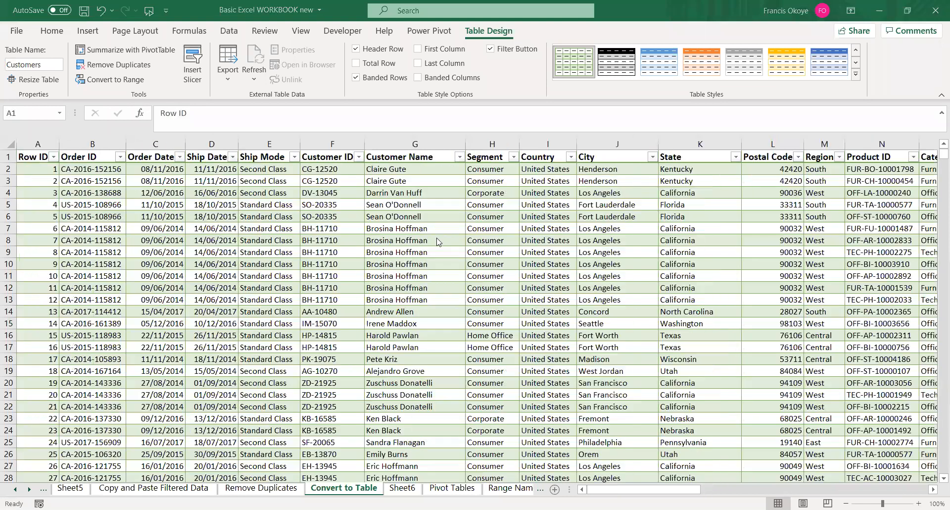
# Apply the gold medium style to the Customers table
pyautogui.click(702, 61)
pyautogui.click(787, 62)
pyautogui.click(696, 240)
pyautogui.click(406, 289)
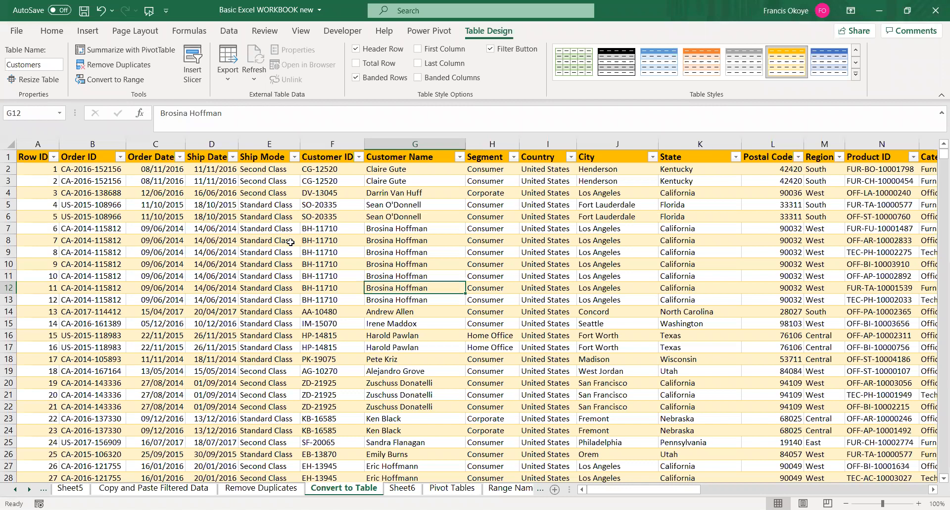
# Check how far the gold styling reaches by going around the edges of the table data and back to A1
pyautogui.click(262, 275)
pyautogui.click(46, 168)
pyautogui.click(46, 177)
pyautogui.press('Up')
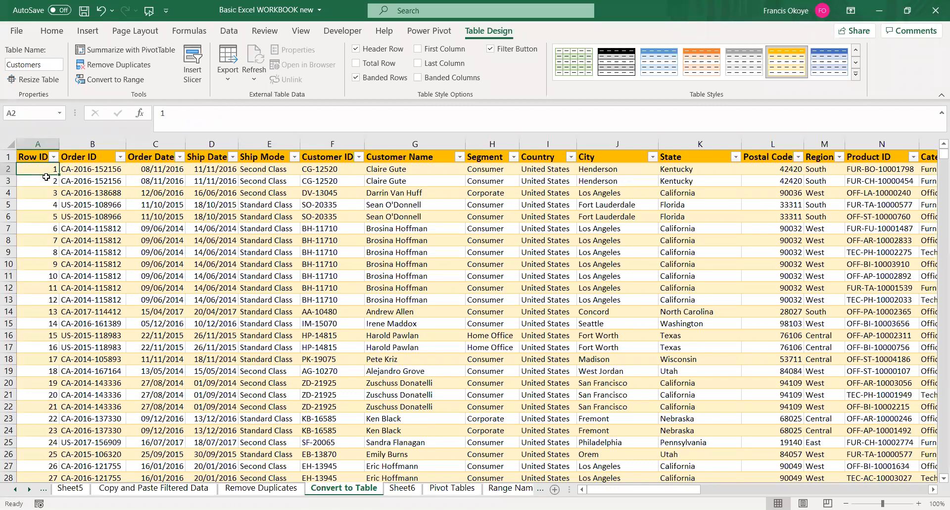
pyautogui.hotkey('ctrl', 'Down')
pyautogui.hotkey('ctrl', 'Up')
pyautogui.hotkey('ctrl', 'Right')
pyautogui.hotkey('ctrl', 'Left')
pyautogui.hotkey('ctrl', 'Down')
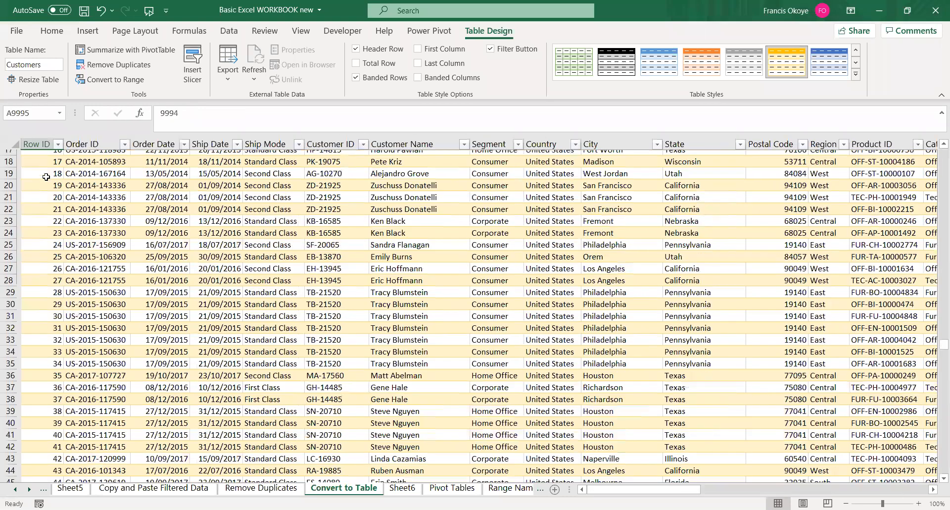
pyautogui.hotkey('ctrl', 'Right')
pyautogui.hotkey('ctrl', 'Up')
pyautogui.hotkey('ctrl', 'Left')
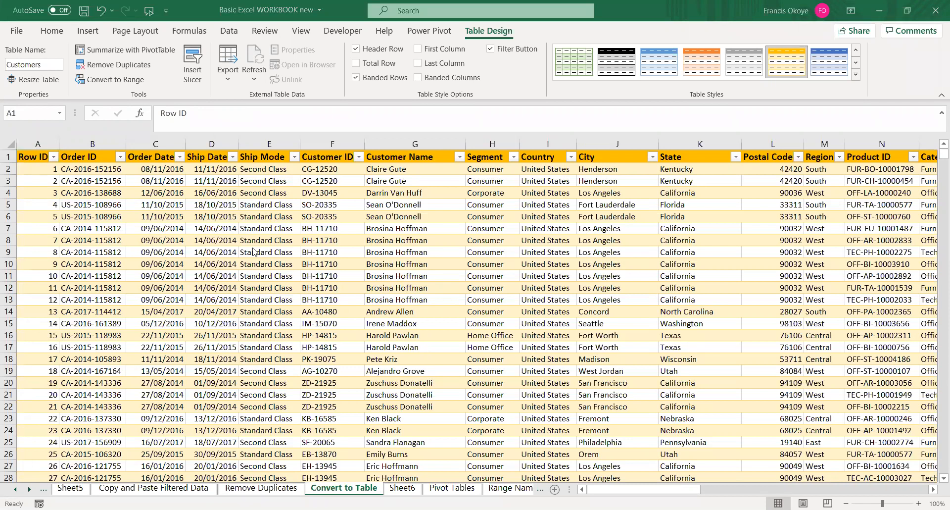
# View the sort and filter options of the Row ID column, and close them without changing anything
pyautogui.click(46, 117)
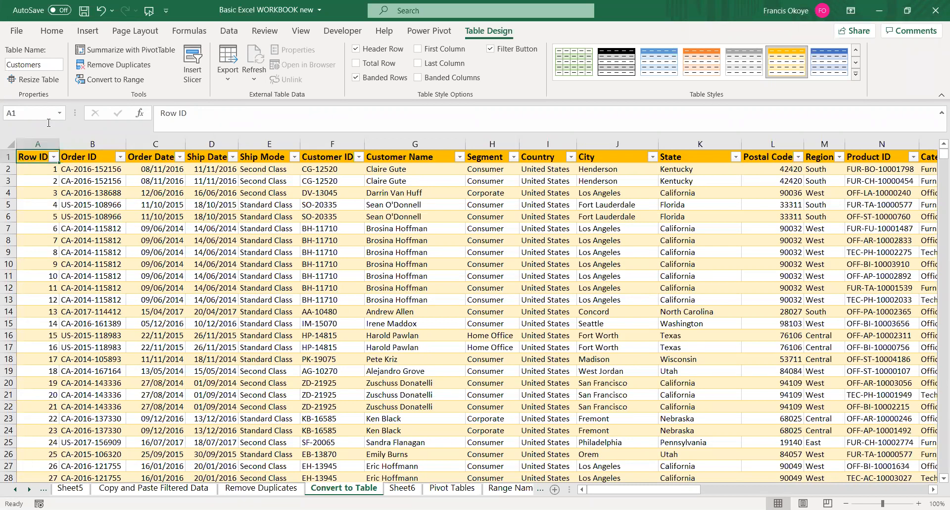
pyautogui.click(57, 158)
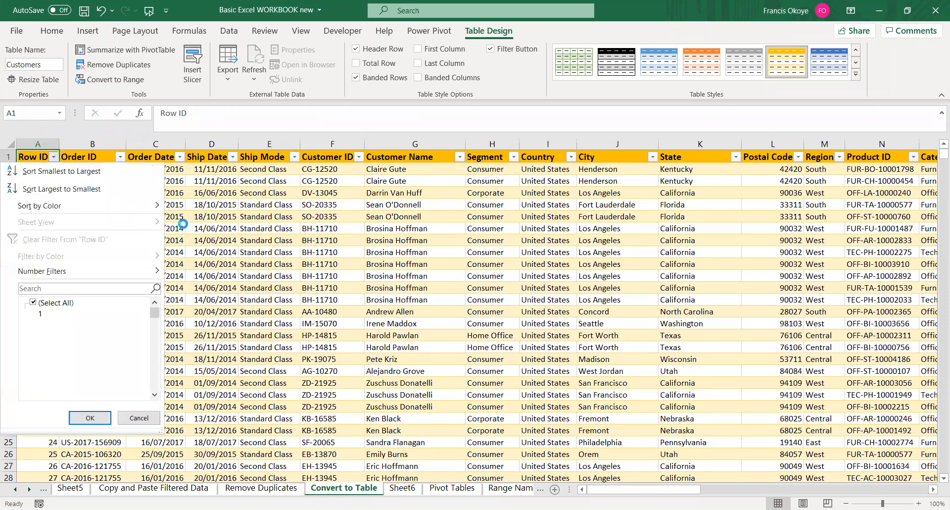
pyautogui.click(199, 283)
pyautogui.click(200, 283)
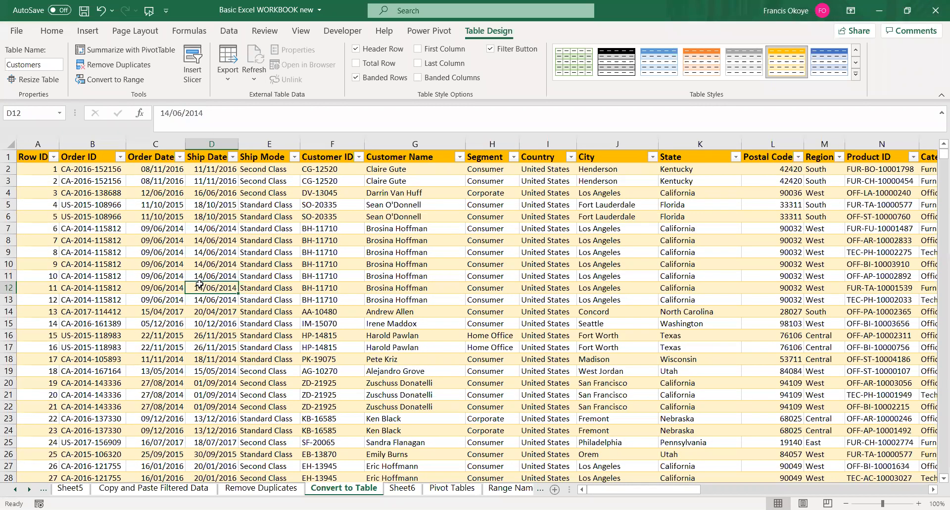
# Add a total row to the table, look at its Order ID total cell, and undo the addition
pyautogui.click(356, 64)
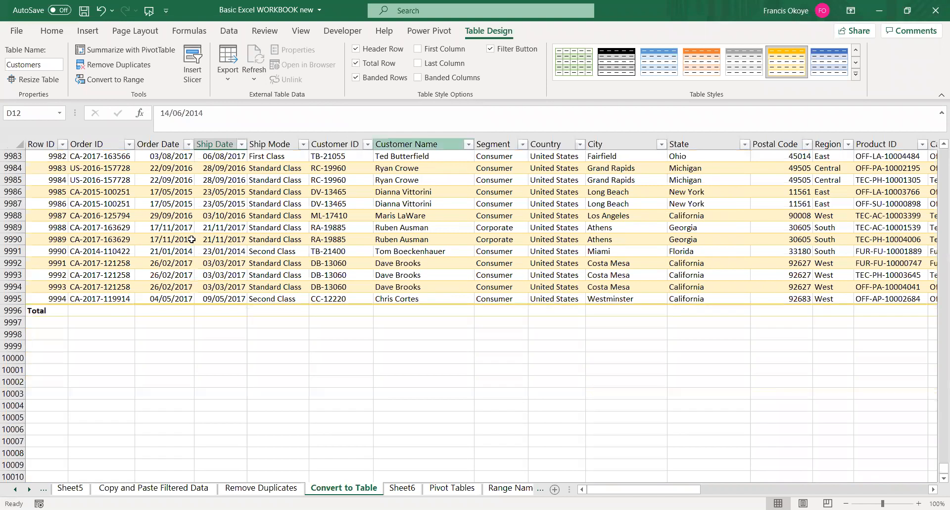
pyautogui.click(96, 314)
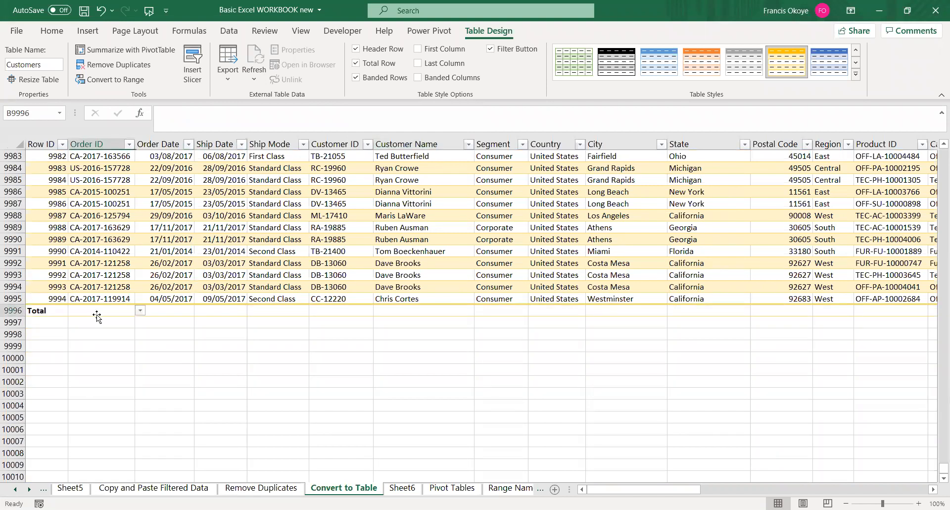
pyautogui.hotkey('ctrl', 'z')
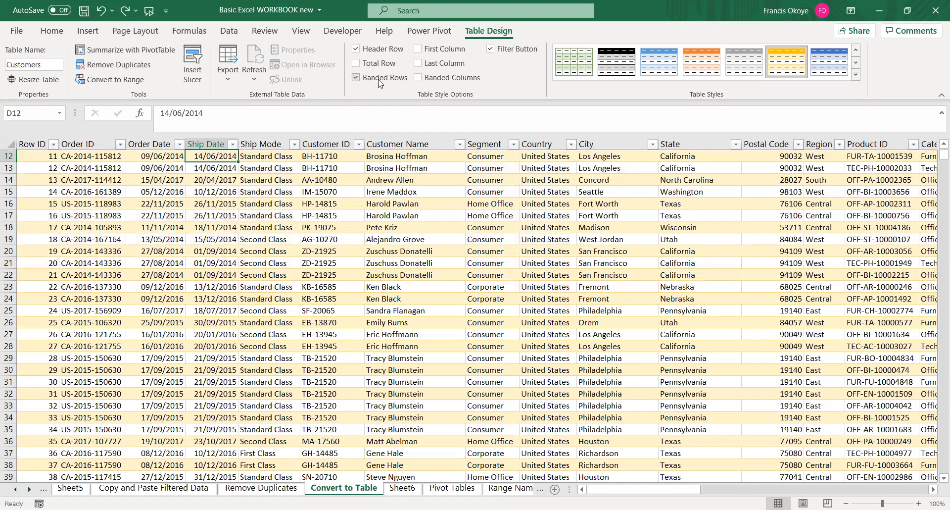
# Turn off the table's banded rows, and try it with banded columns and with hidden filter buttons, reverting those two options
pyautogui.click(356, 78)
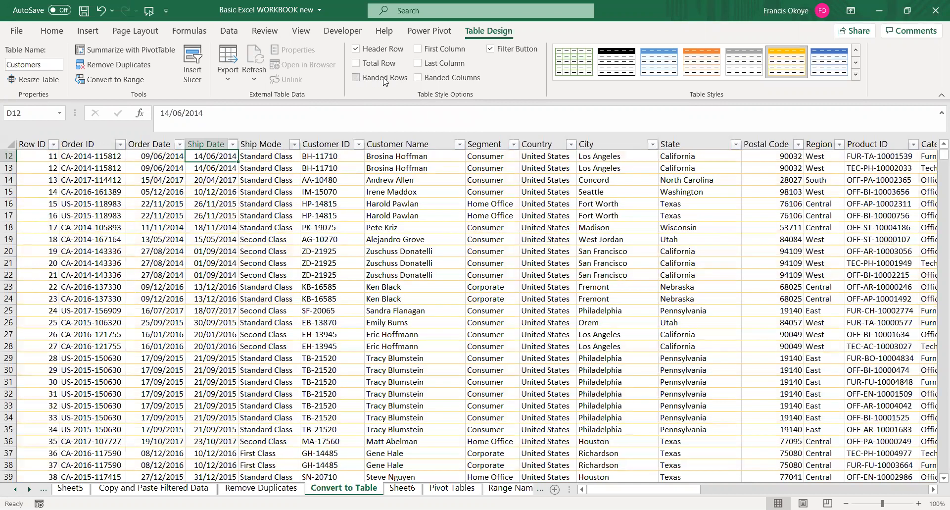
pyautogui.click(418, 78)
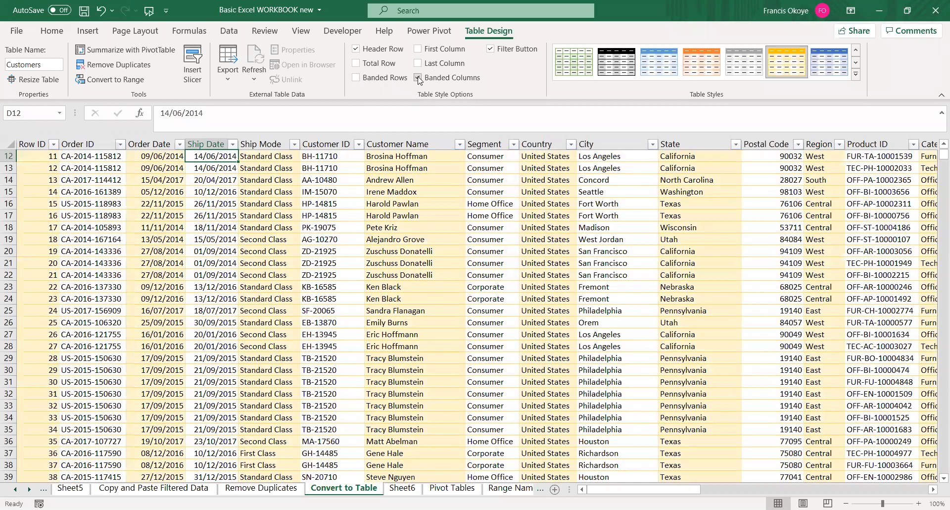
pyautogui.click(418, 78)
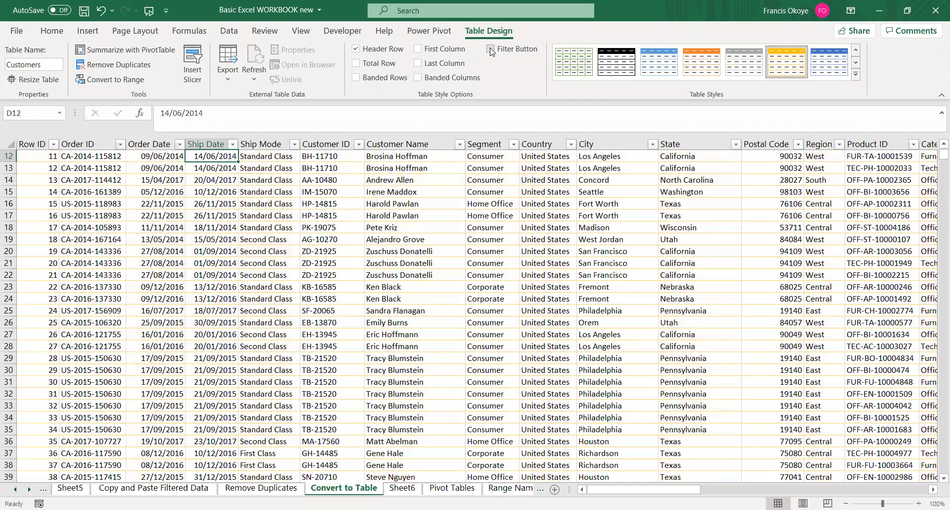
pyautogui.click(495, 275)
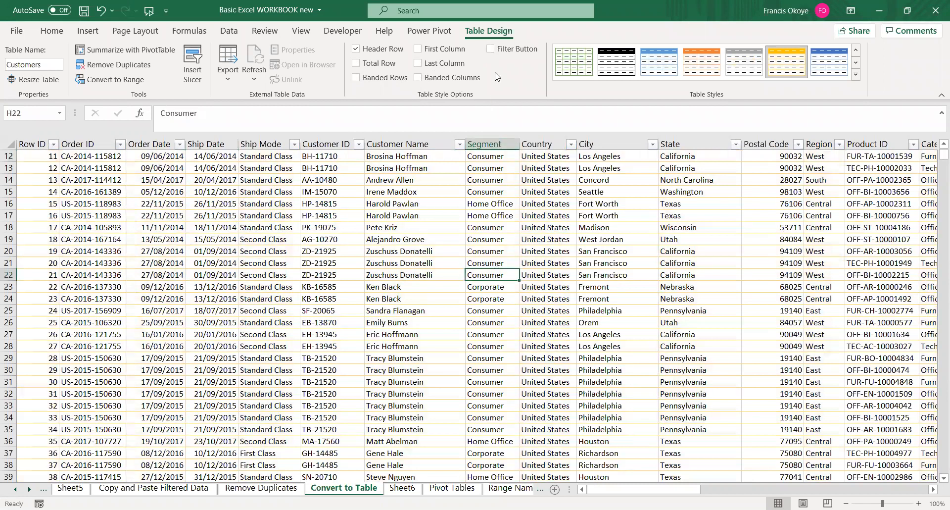
pyautogui.click(491, 48)
# Try the First Column and Last Column emphasis on the table, and switch both off again
pyautogui.click(418, 49)
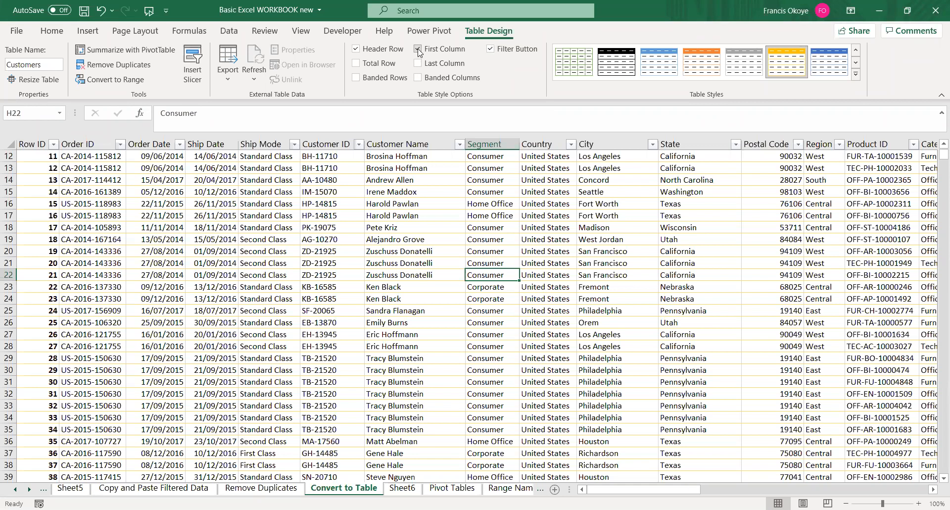
pyautogui.click(418, 49)
pyautogui.click(418, 63)
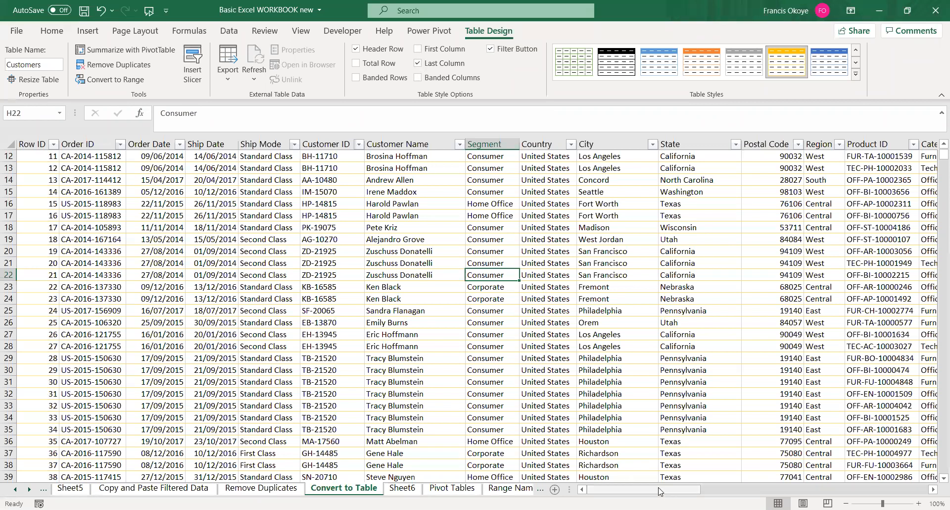
pyautogui.click(926, 488)
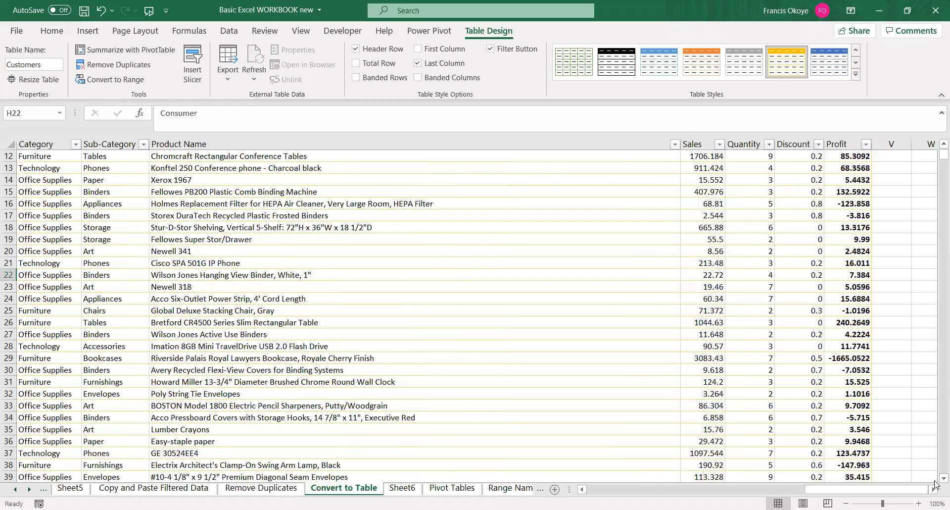
pyautogui.click(422, 64)
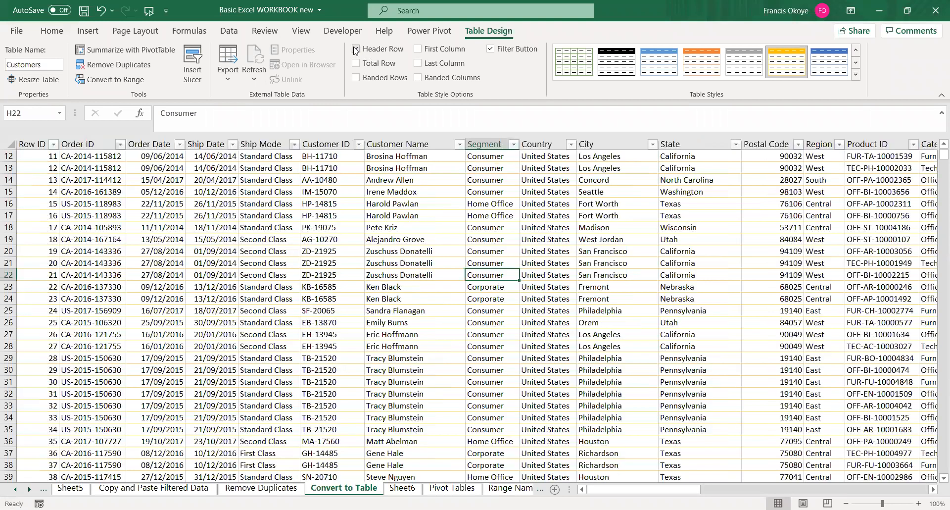
# Hide and restore the table's header row, and do the same with its filter buttons
pyautogui.click(356, 50)
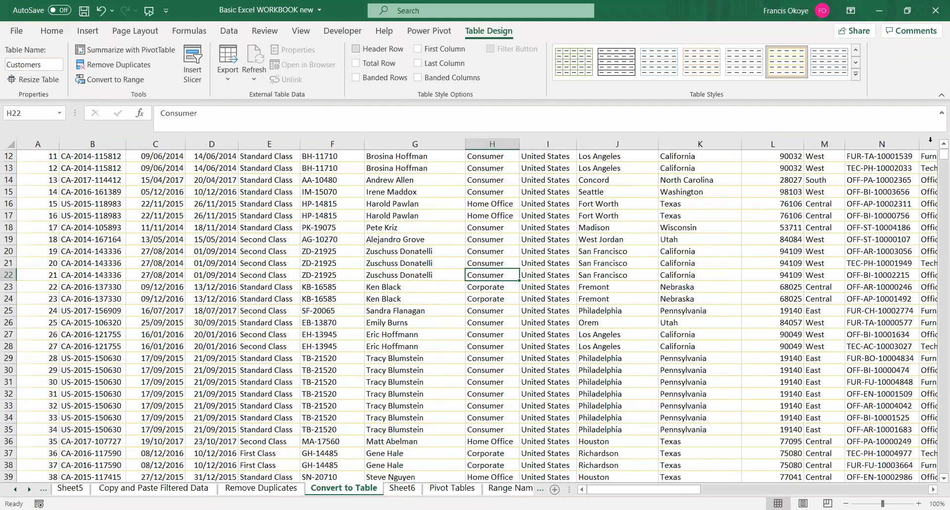
pyautogui.scroll(4, 935, 158)
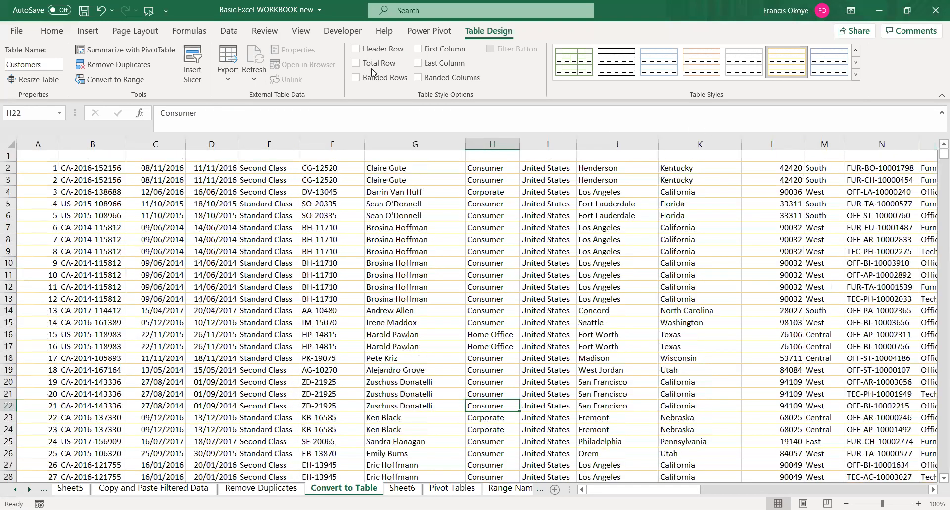
pyautogui.click(359, 48)
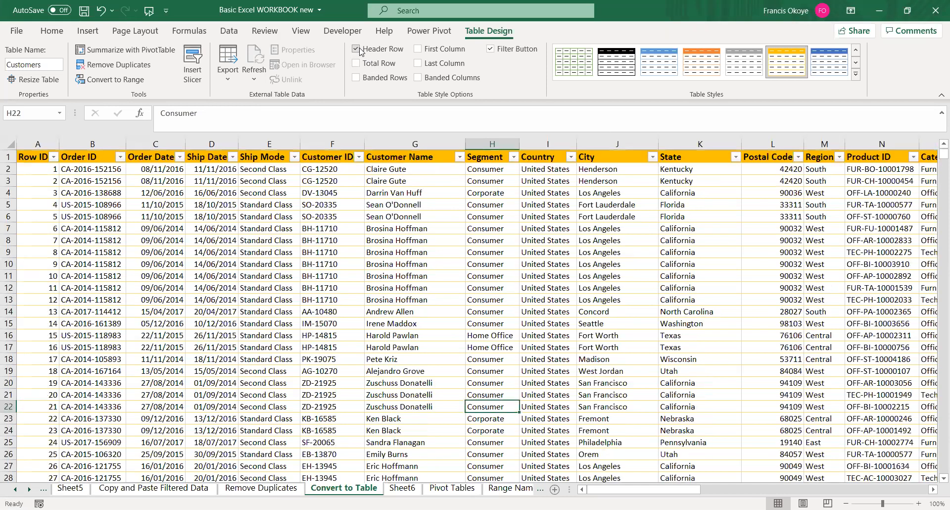
pyautogui.click(491, 49)
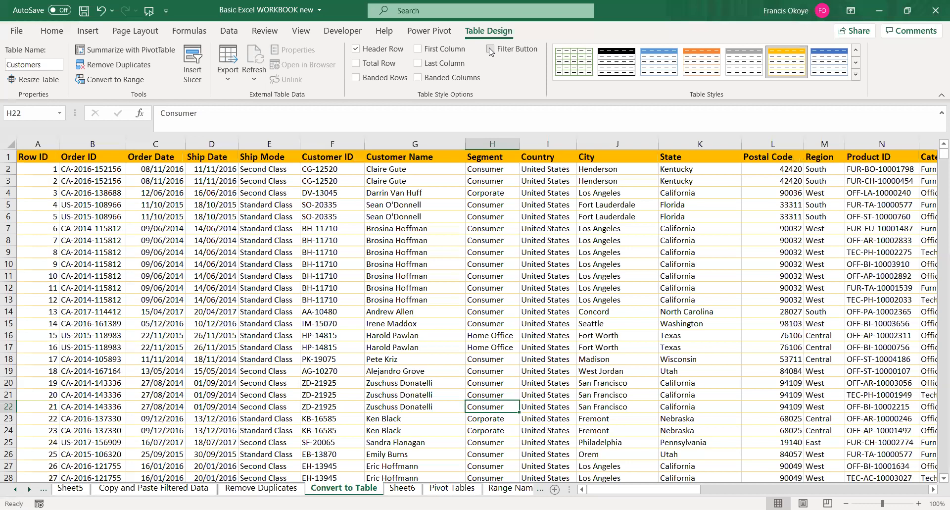
pyautogui.click(491, 50)
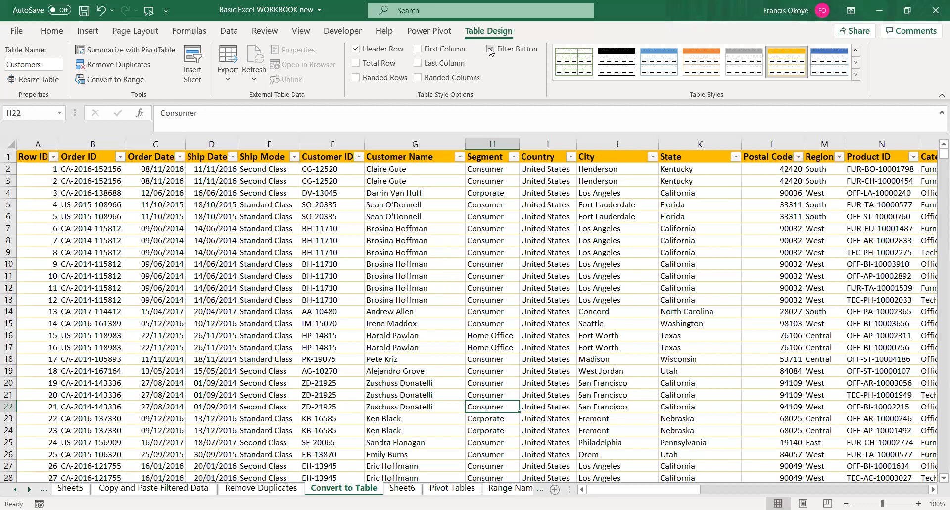
# Compare banded columns with and without banded rows, and leave only the banded rows enabled
pyautogui.click(356, 78)
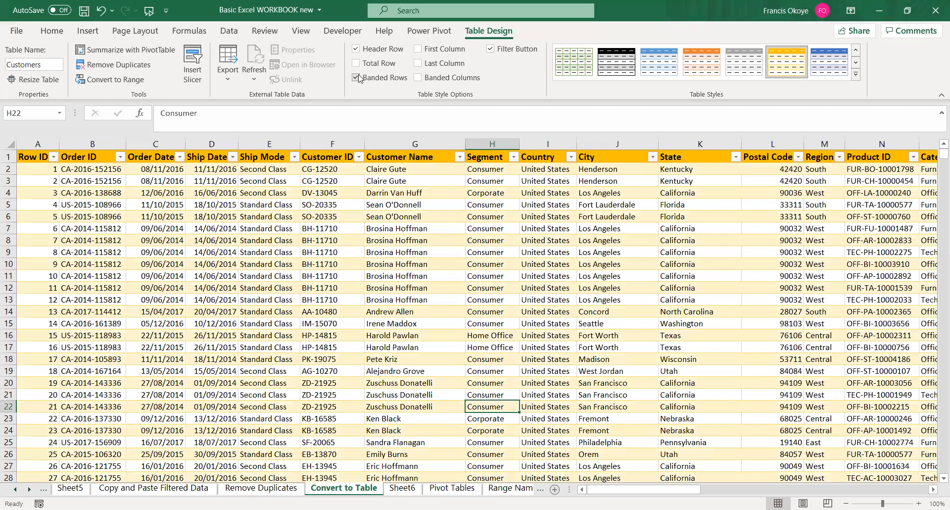
pyautogui.click(418, 78)
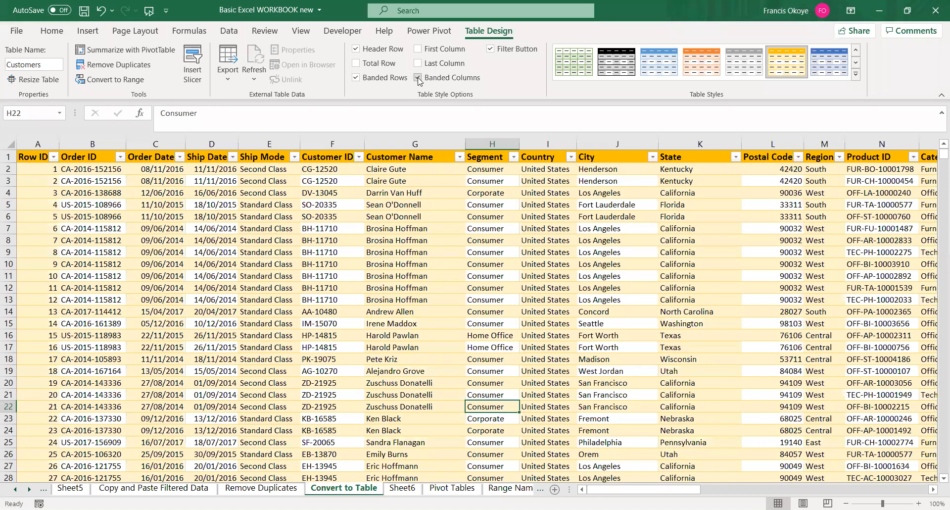
pyautogui.click(356, 77)
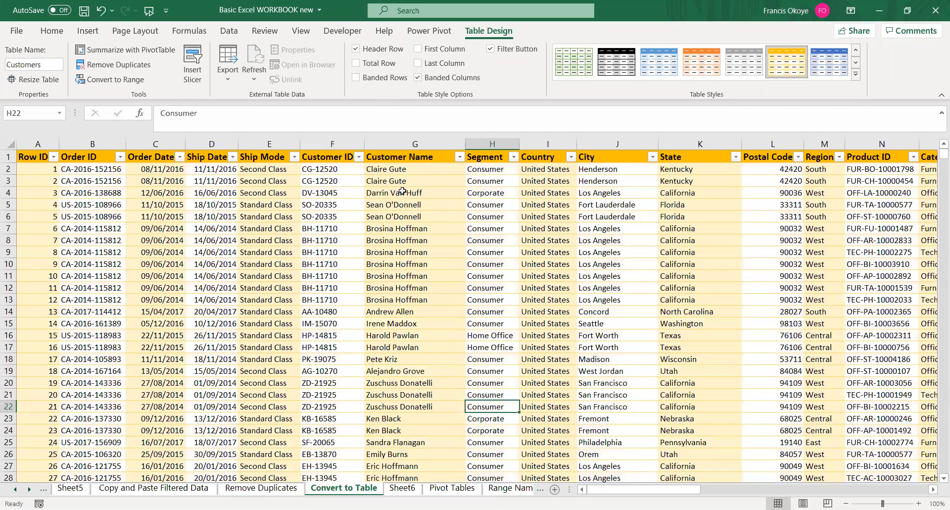
pyautogui.click(418, 78)
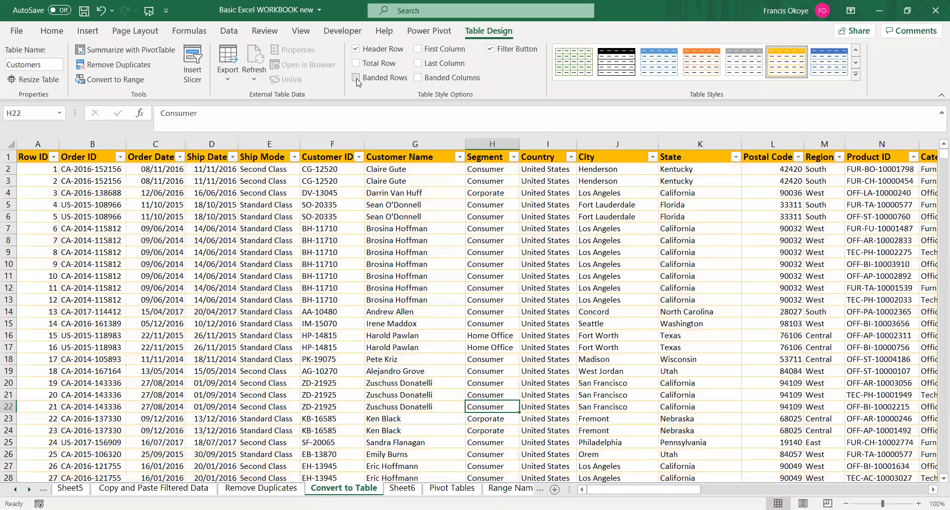
pyautogui.click(357, 79)
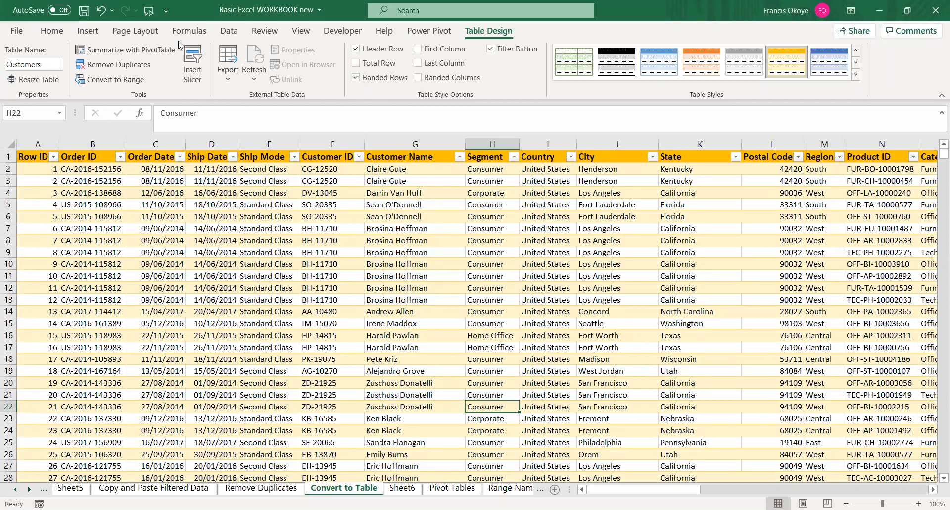
# Convert the Customers table back to a normal range and check the data from its header to its last row
pyautogui.click(107, 82)
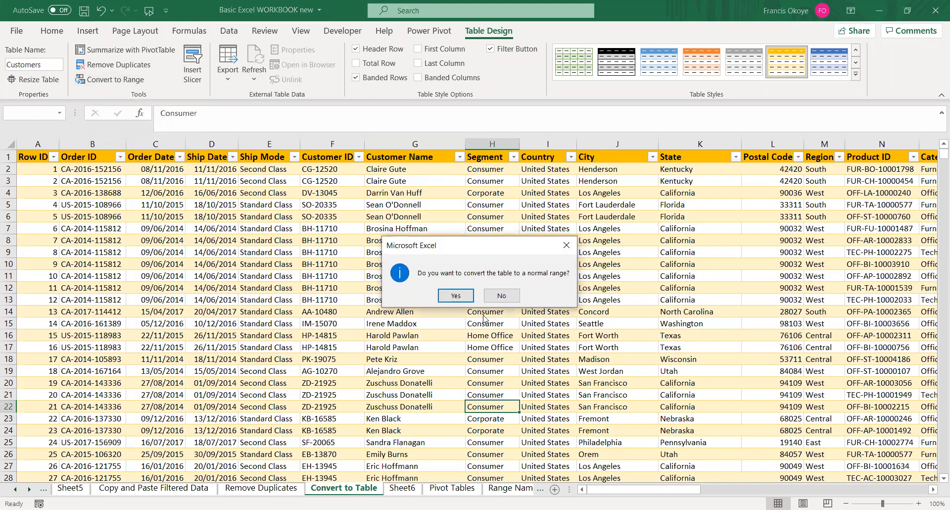
pyautogui.click(455, 296)
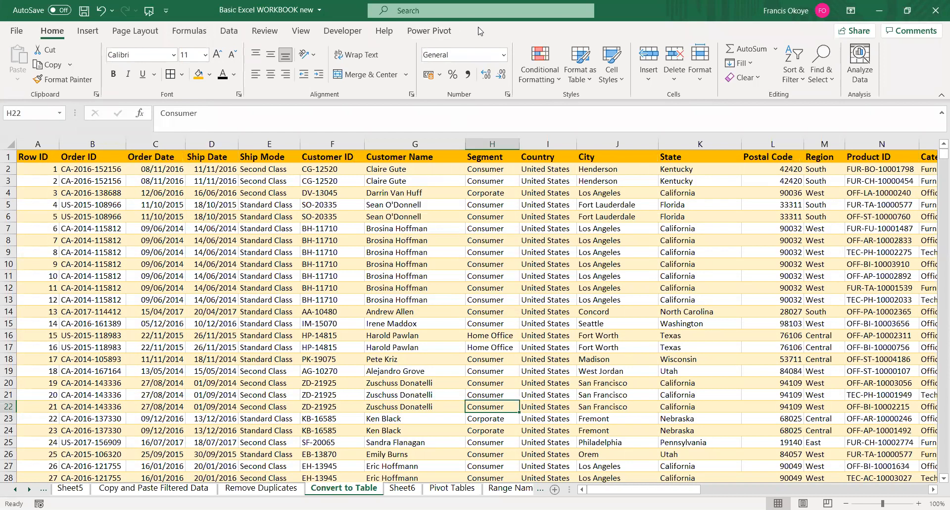
pyautogui.click(328, 248)
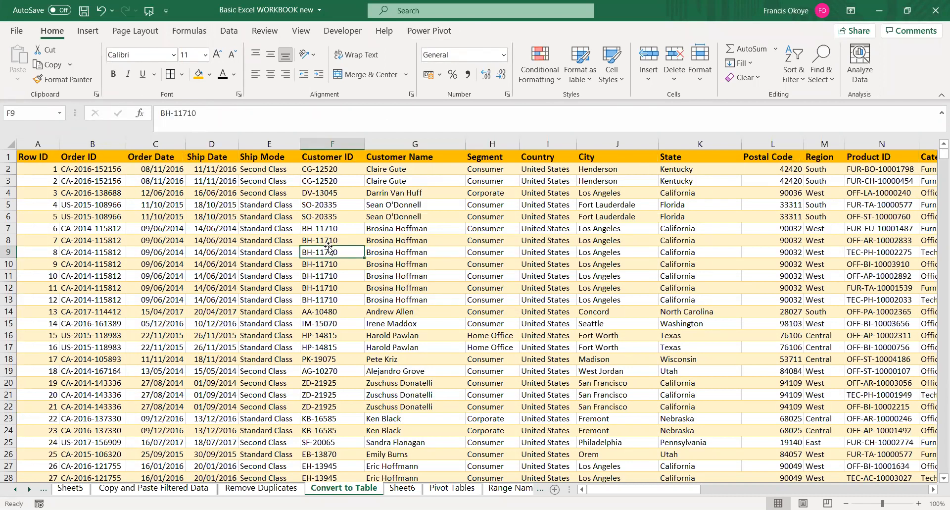
pyautogui.hotkey('ctrl', 'Left')
pyautogui.hotkey('ctrl', 'Up')
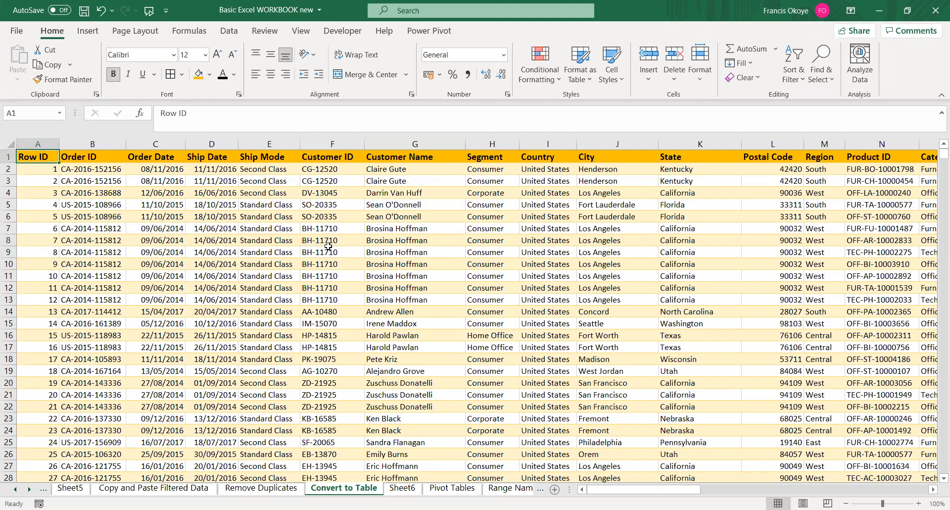
pyautogui.hotkey('ctrl', 'Down')
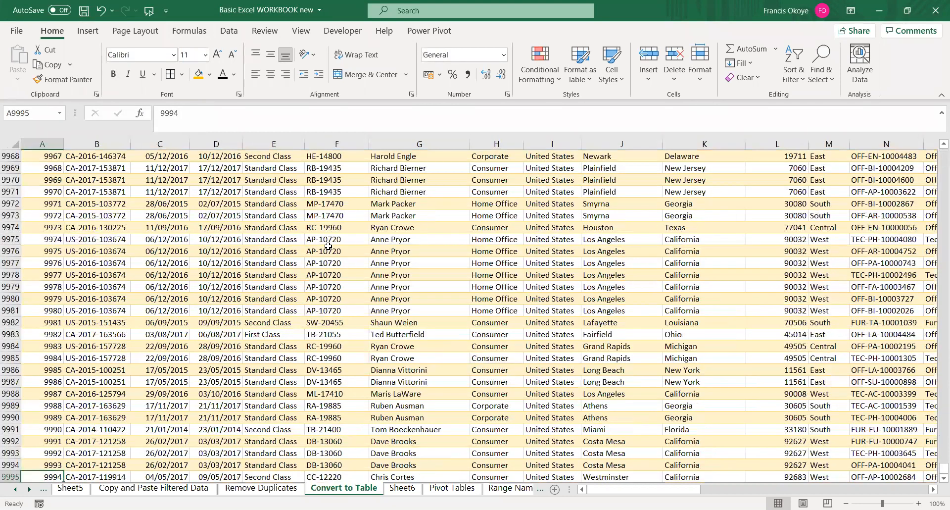
pyautogui.hotkey('ctrl', 'Up')
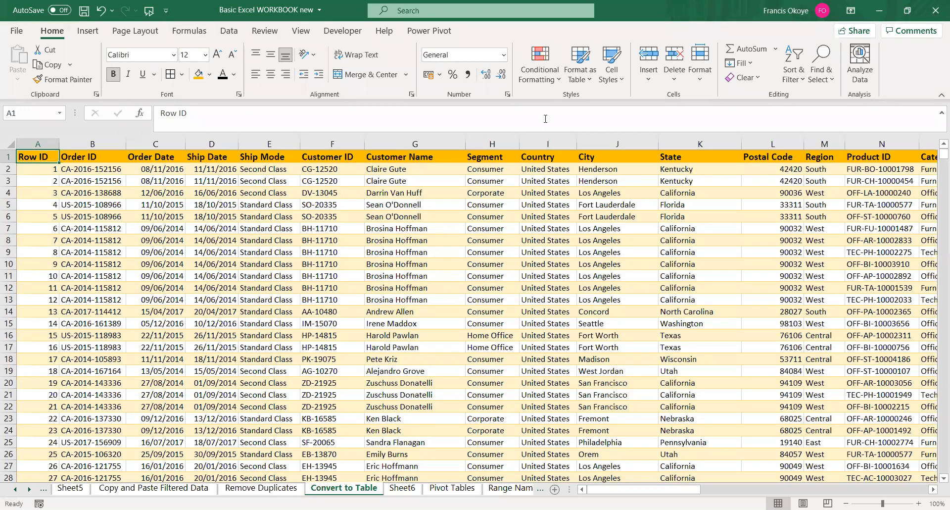
# Try converting the range A1:U9995 into a table with headers, and undo the conversion
pyautogui.hotkey('ctrl', 't')
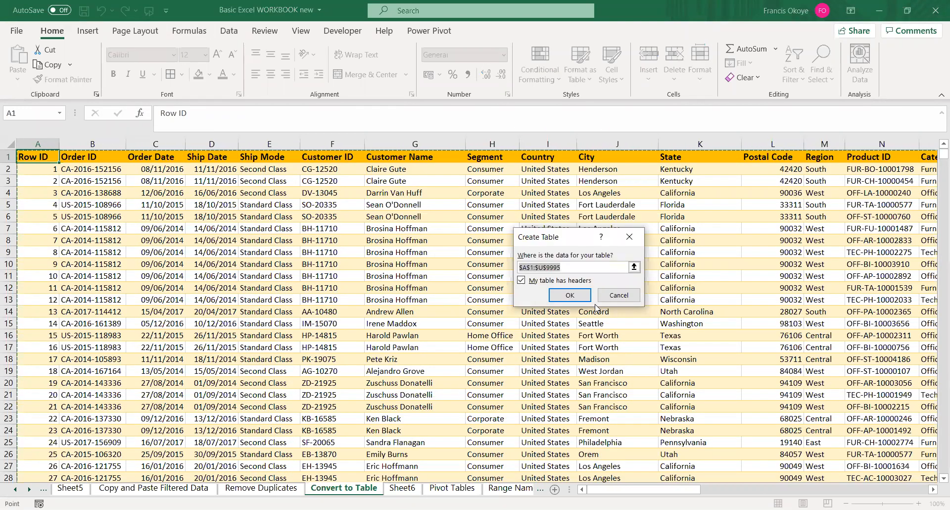
pyautogui.click(570, 295)
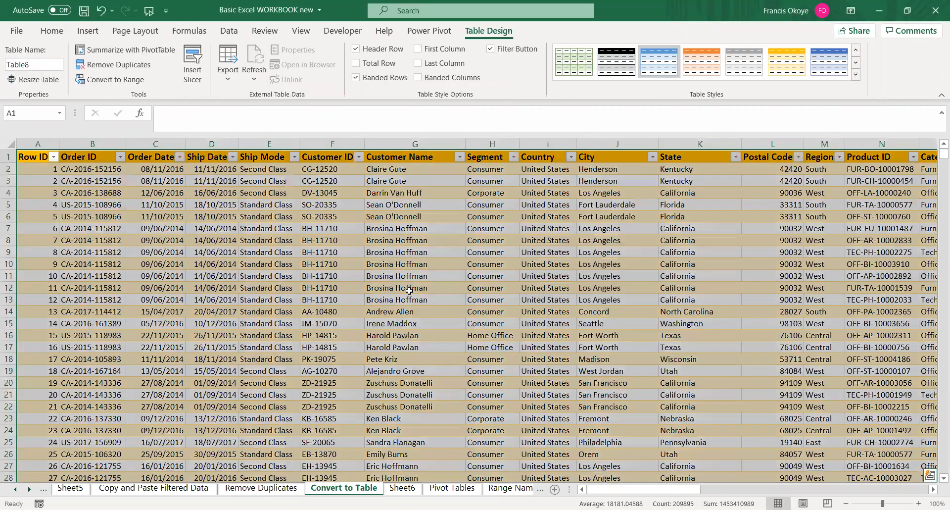
pyautogui.hotkey('ctrl', 'z')
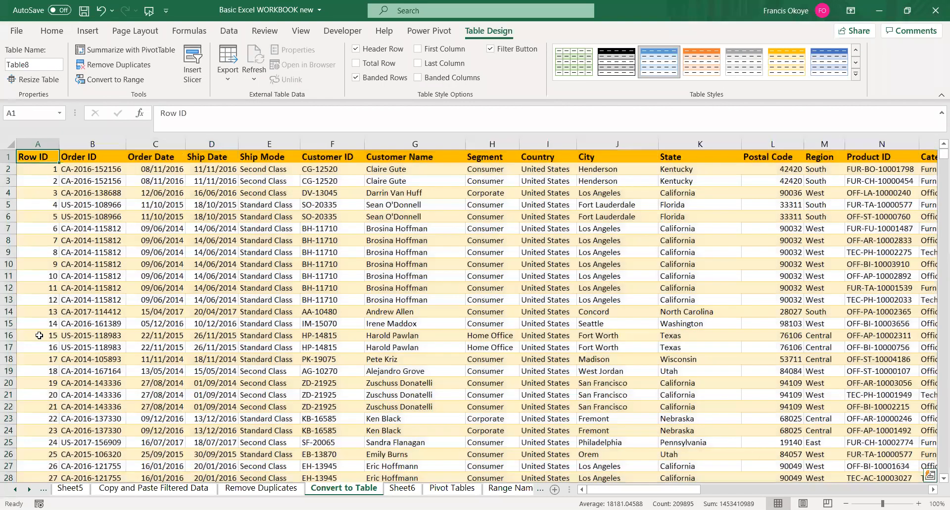
# Enter a new order ID in cell B9996, directly below the last row of the plain range
pyautogui.click(39, 335)
pyautogui.hotkey('ctrl', 'Down')
pyautogui.press('Down')
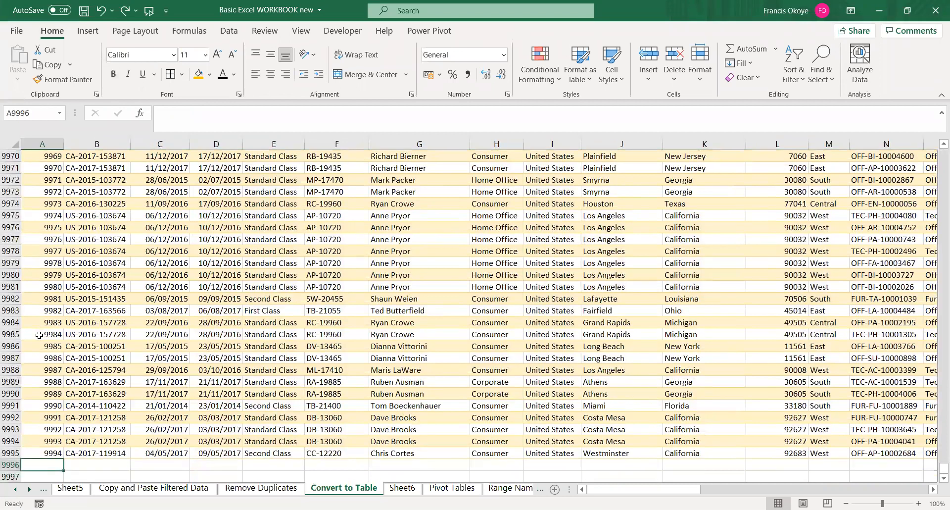
pyautogui.press('Right')
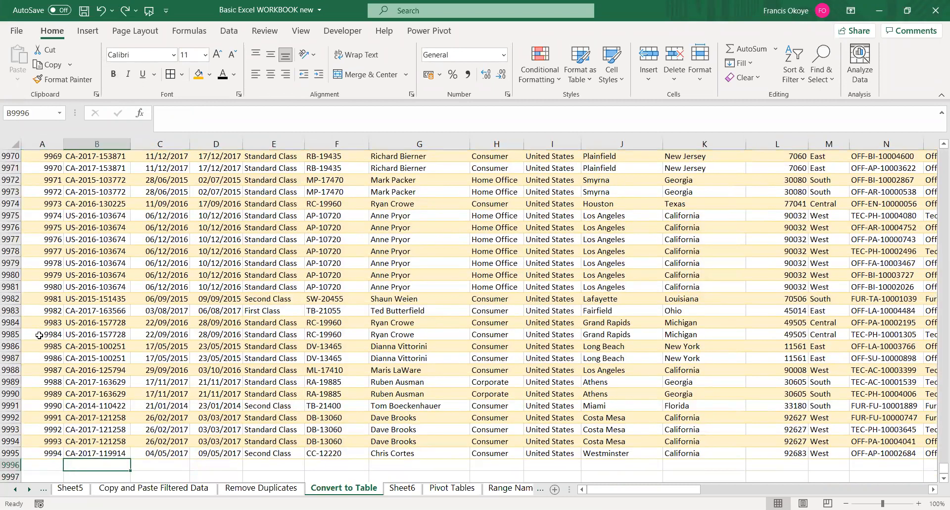
pyautogui.write('C')
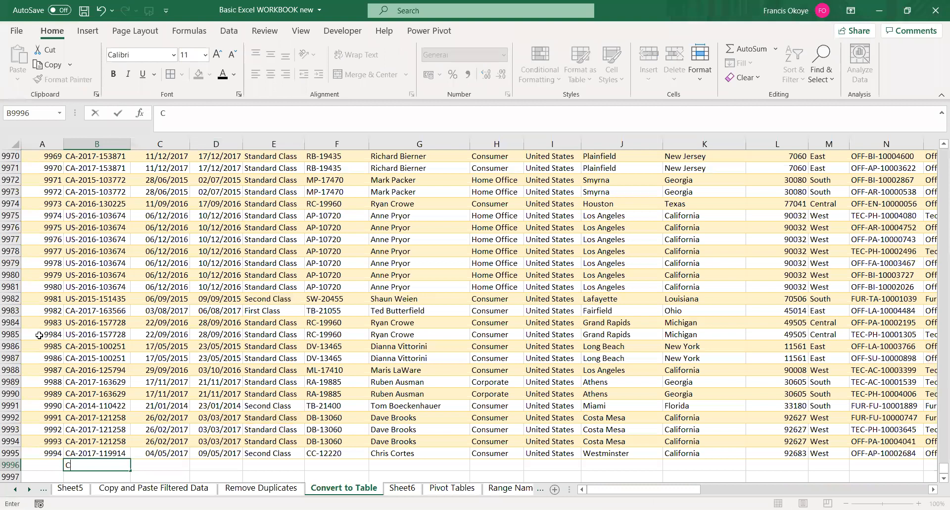
pyautogui.write('A-2021-354636')
pyautogui.press('Return')
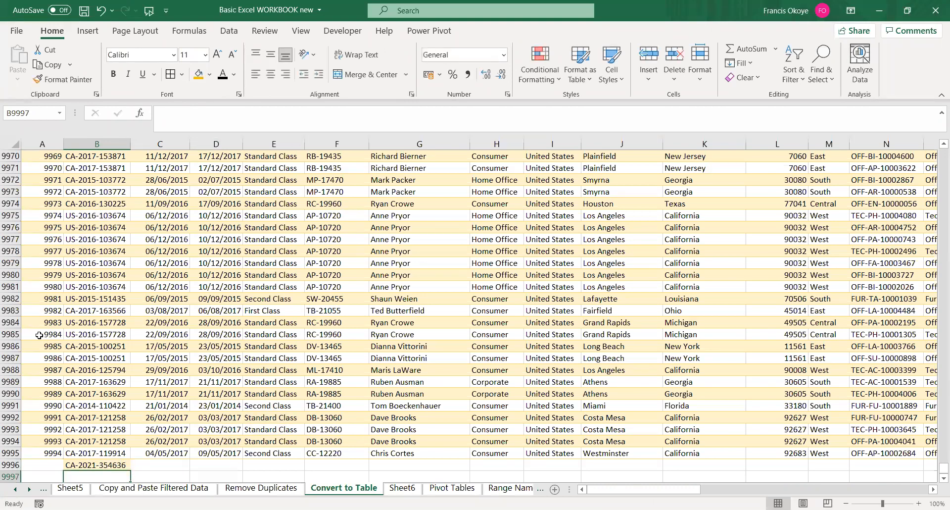
pyautogui.press('Up')
pyautogui.press('Right')
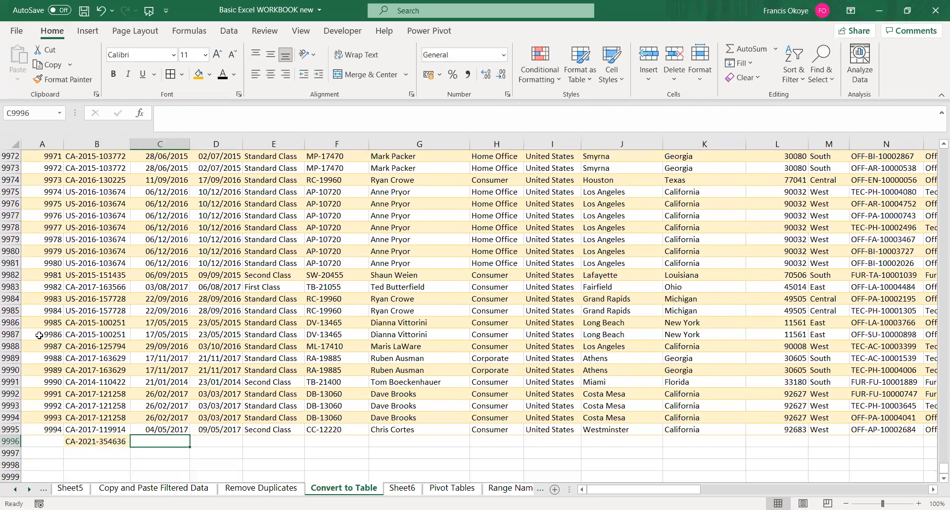
pyautogui.write('32')
pyautogui.write('/05/20')
pyautogui.press('BackSpace')
pyautogui.press('BackSpace')
pyautogui.press('BackSpace')
pyautogui.press('BackSpace')
pyautogui.press('BackSpace')
pyautogui.press('BackSpace')
pyautogui.press('BackSpace')
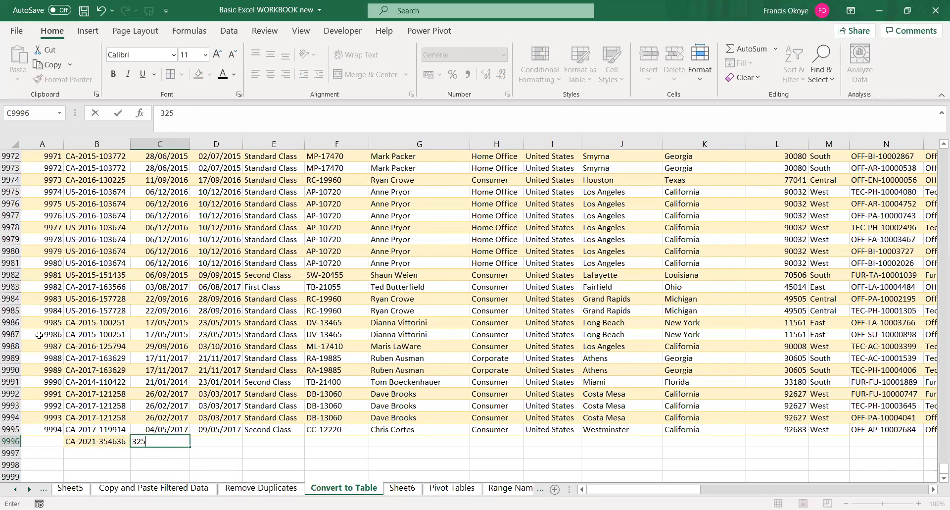
pyautogui.press('BackSpace')
# Fill the values from C9995 through column U down into row 9996 to complete the new record
pyautogui.press('Up')
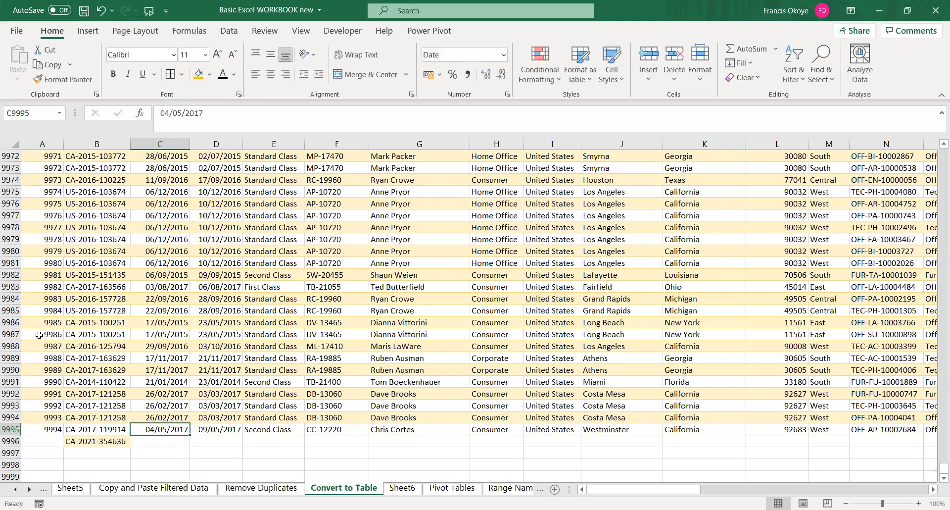
pyautogui.hotkey('ctrl', 'shift', 'Right')
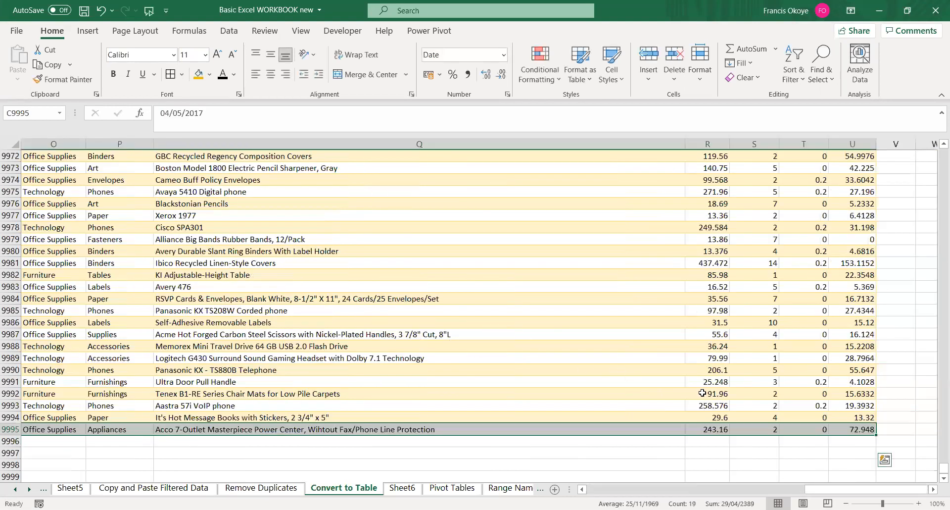
pyautogui.moveTo(876, 438); pyautogui.dragTo(769, 440)
pyautogui.click(768, 440)
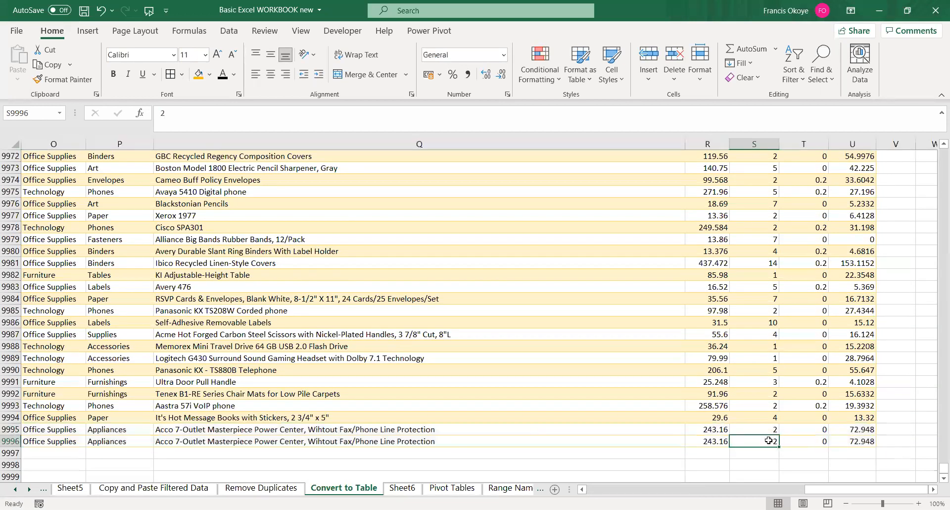
pyautogui.hotkey('ctrl', 'Left')
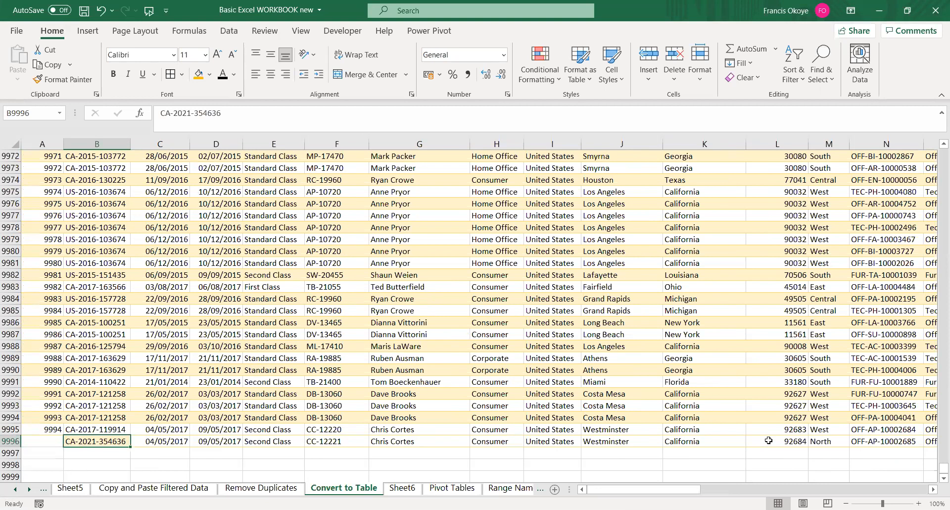
# Undo the filled values and the new order ID in row 9996
pyautogui.hotkey('ctrl', 'z')
pyautogui.hotkey('ctrl', 'z')
pyautogui.hotkey('ctrl', 'z')
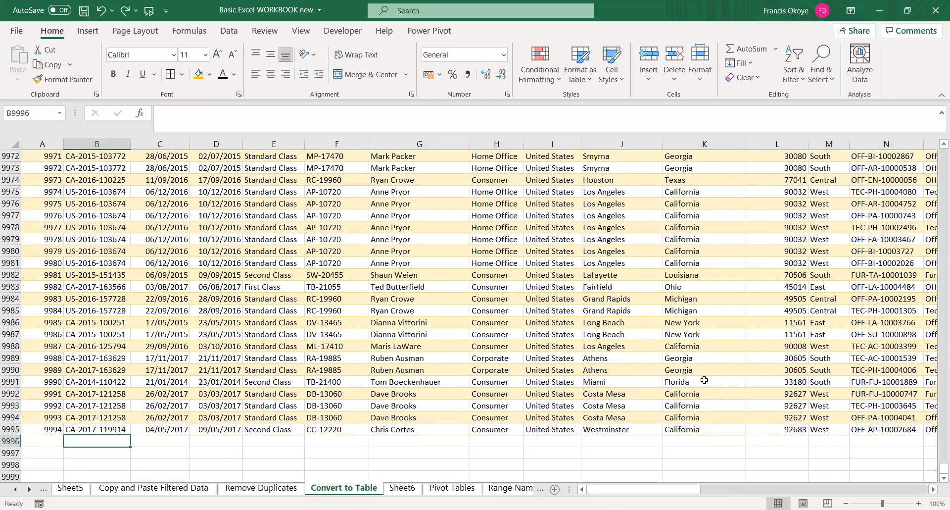
# Convert the order data in A1:U9995 into a table with headers
pyautogui.click(671, 422)
pyautogui.click(463, 366)
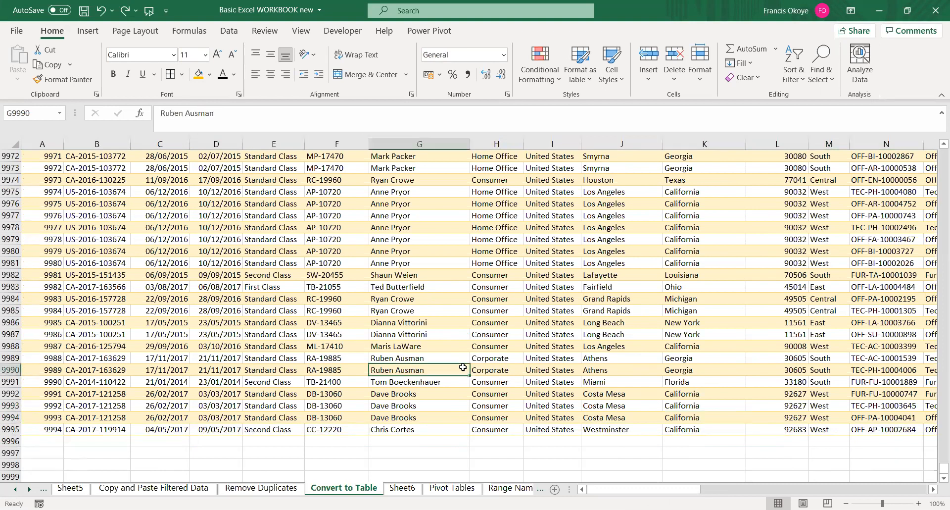
pyautogui.hotkey('ctrl', 't')
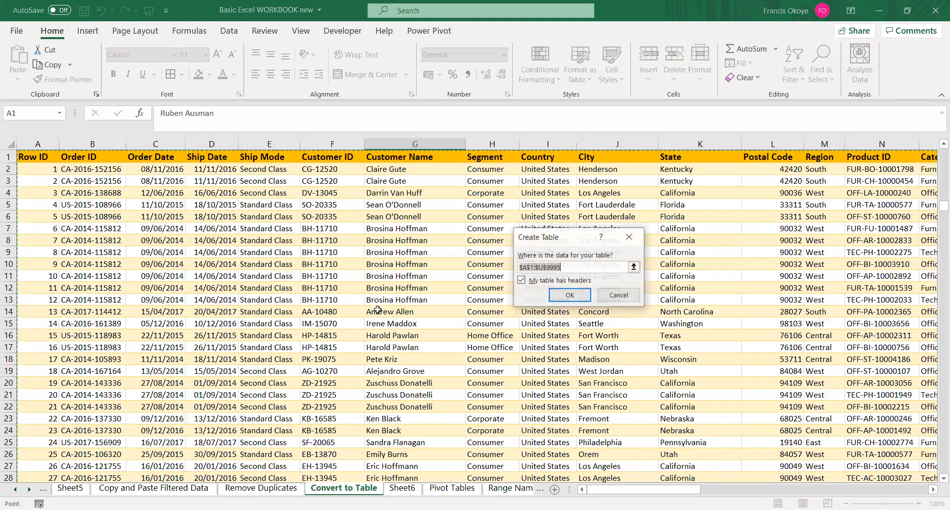
pyautogui.press('Return')
pyautogui.click(129, 319)
pyautogui.hotkey('ctrl', 'Home')
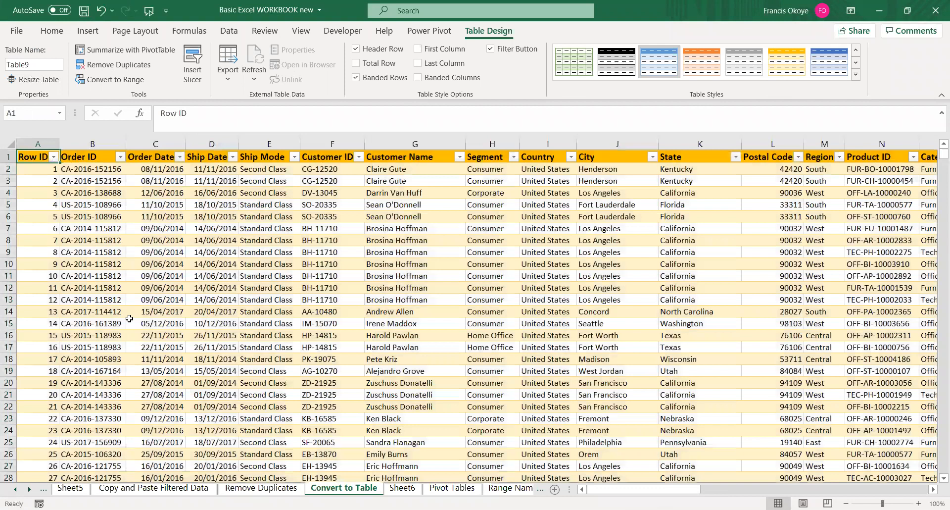
# Enter a new order ID in cell B9996, directly below the table's last row
pyautogui.press('Down')
pyautogui.hotkey('ctrl', 'Down')
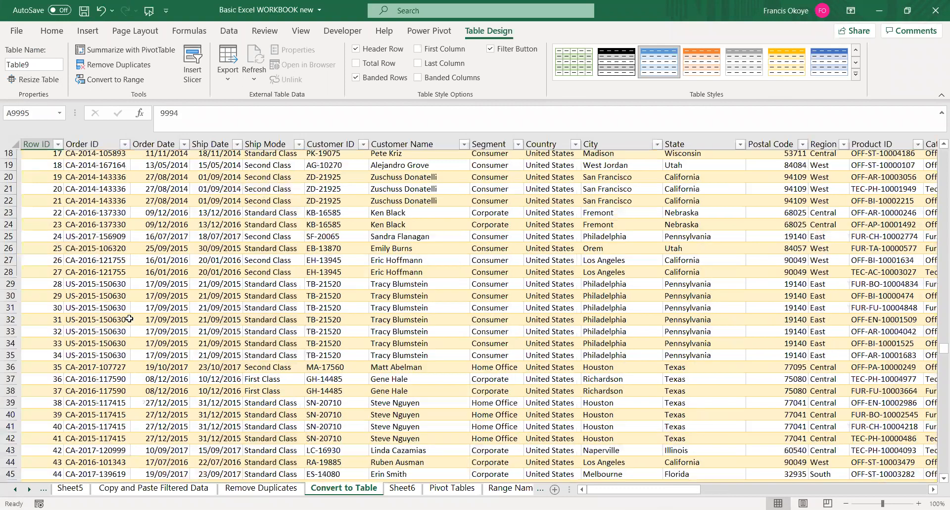
pyautogui.press('Down')
pyautogui.press('Down')
pyautogui.press('Up')
pyautogui.press('Right')
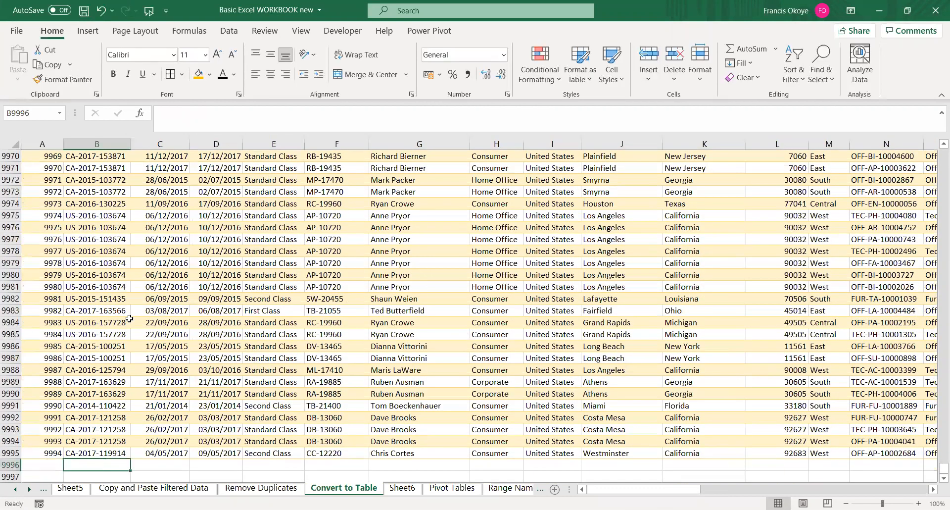
pyautogui.write('CA-')
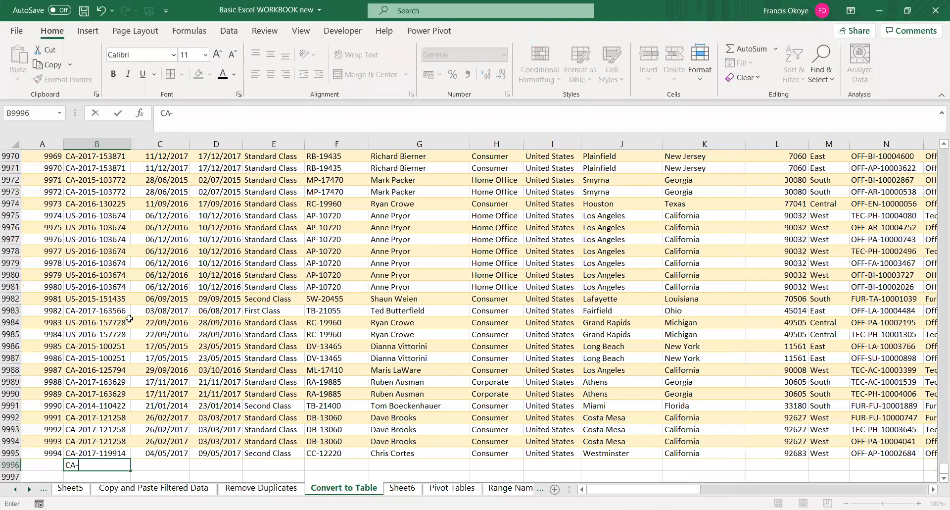
pyautogui.write('2021-132455')
pyautogui.press('Return')
pyautogui.press('Return')
pyautogui.press('Up')
pyautogui.press('Up')
pyautogui.press('Left')
pyautogui.press('Right')
pyautogui.press('Right')
pyautogui.press('Right')
pyautogui.press('Left')
pyautogui.write('wqg')
pyautogui.press('BackSpace')
pyautogui.press('BackSpace')
pyautogui.press('BackSpace')
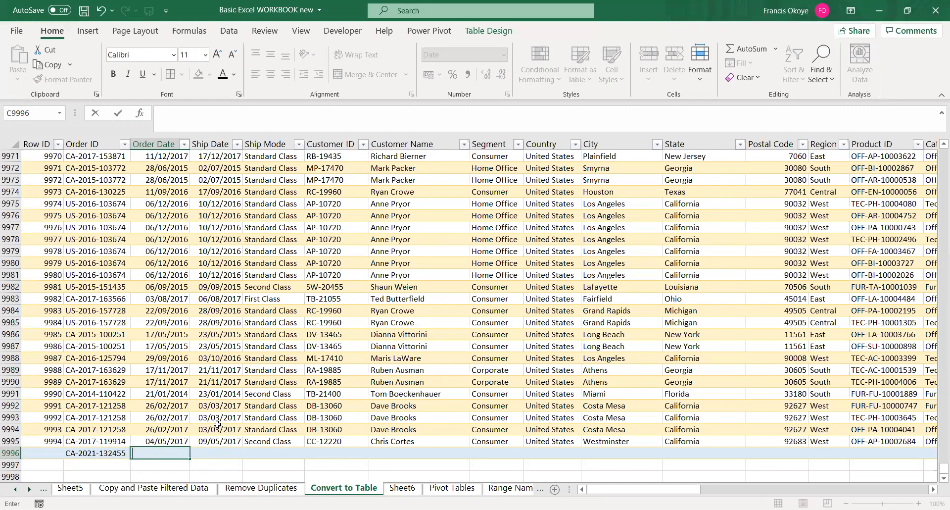
# Fill the last complete record's values from C9995 through the Profit column down into the table's new row 9996
pyautogui.click(175, 441)
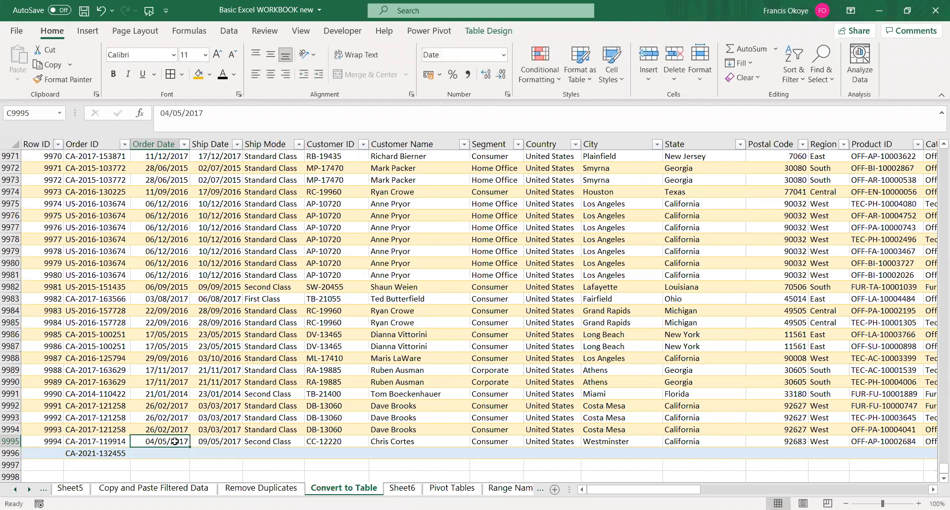
pyautogui.hotkey('ctrl', 'shift', 'Right')
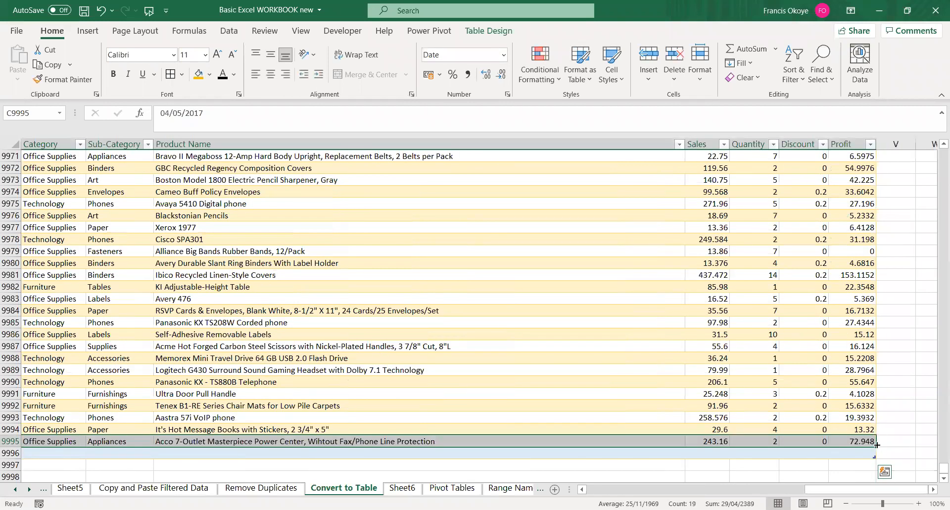
pyautogui.moveTo(877, 444); pyautogui.dragTo(877, 454)
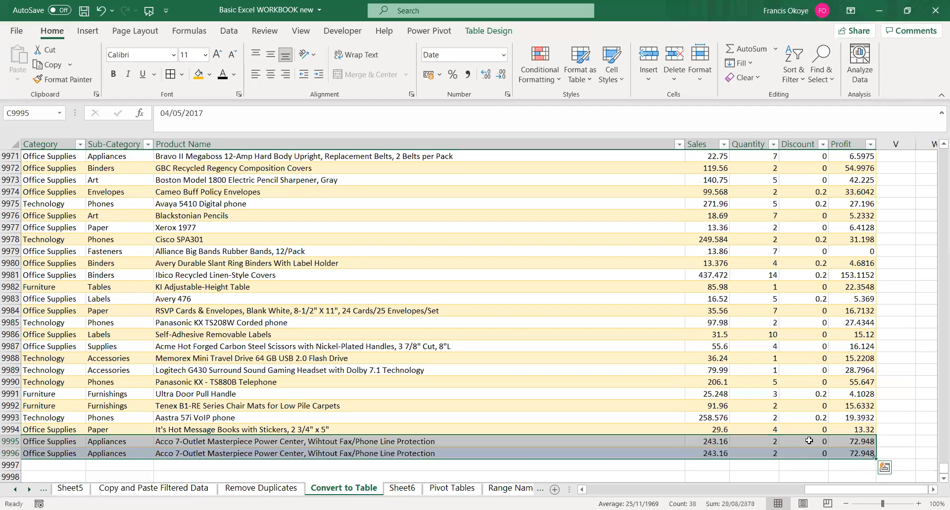
pyautogui.click(764, 453)
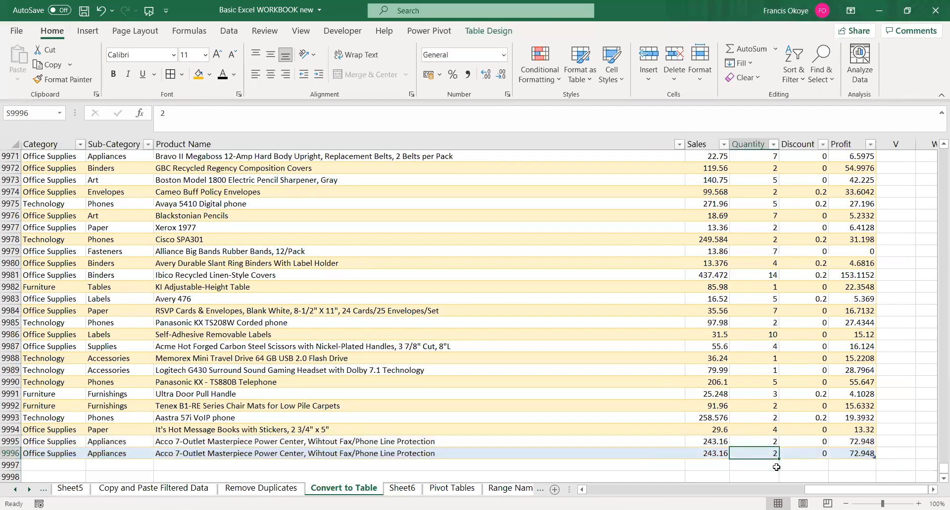
# Examine the values across the table's new last row, from the order ID to the Discount column
pyautogui.hotkey('ctrl', 'Left')
pyautogui.hotkey('ctrl', 'Right')
pyautogui.hotkey('ctrl', 'Right')
pyautogui.hotkey('ctrl', 'Left')
pyautogui.hotkey('ctrl', 'Left')
pyautogui.press('Right')
pyautogui.press('Right')
pyautogui.press('Right')
pyautogui.press('Right')
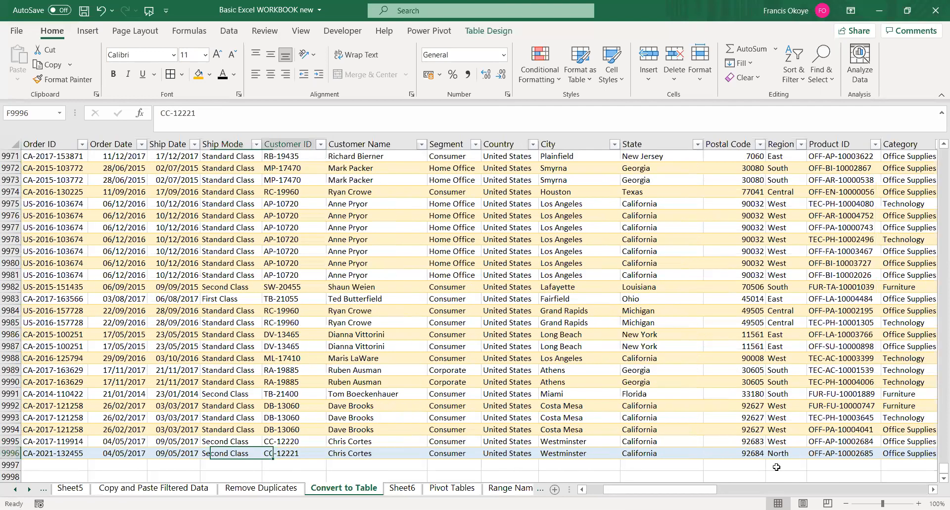
pyautogui.press('Right')
pyautogui.press('Right')
pyautogui.press('Right')
pyautogui.press('Right')
pyautogui.press('Right')
pyautogui.press('Right')
pyautogui.press('Right')
pyautogui.press('Right')
pyautogui.press('Right')
pyautogui.press('Right')
pyautogui.press('Right')
pyautogui.press('Right')
pyautogui.press('Right')
pyautogui.press('Right')
# Add a Revenue column header in cell V1, directly beside the table's Profit column
pyautogui.hotkey('ctrl', 'Up')
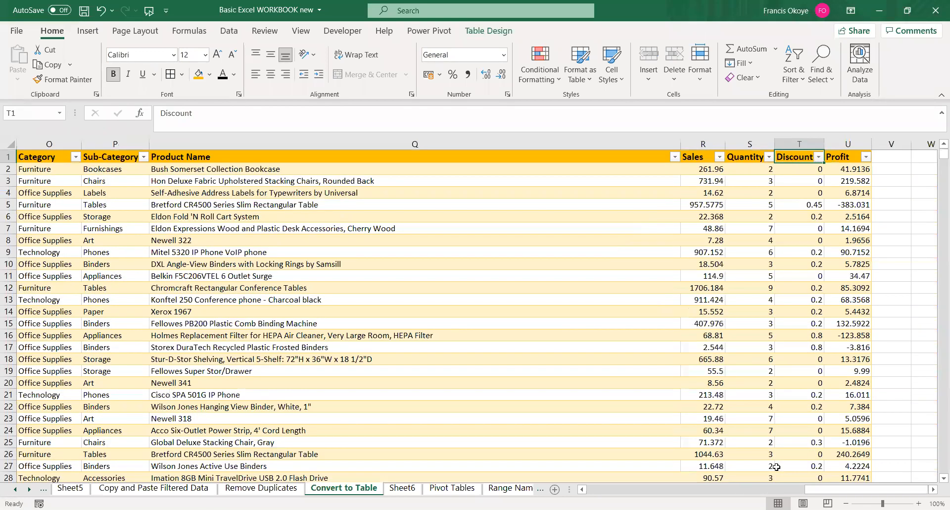
pyautogui.press('Right')
pyautogui.press('Right')
pyautogui.write('=')
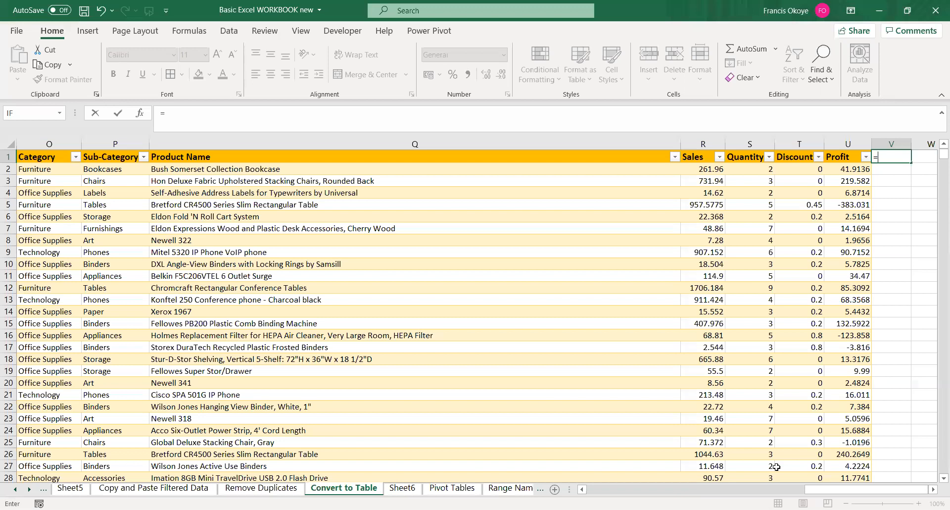
pyautogui.press('BackSpace')
pyautogui.write('Re')
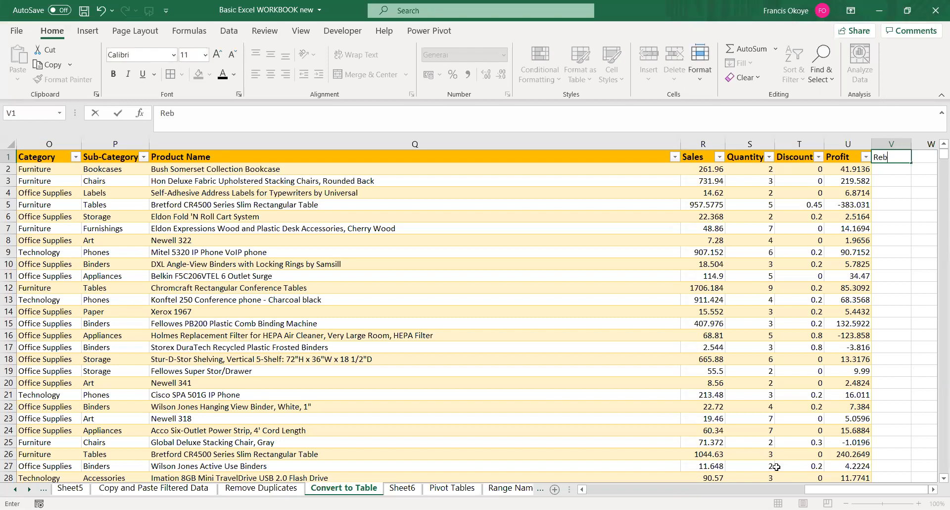
pyautogui.write('ven u')
pyautogui.press('BackSpace')
pyautogui.press('BackSpace')
pyautogui.write('ue')
pyautogui.press('Return')
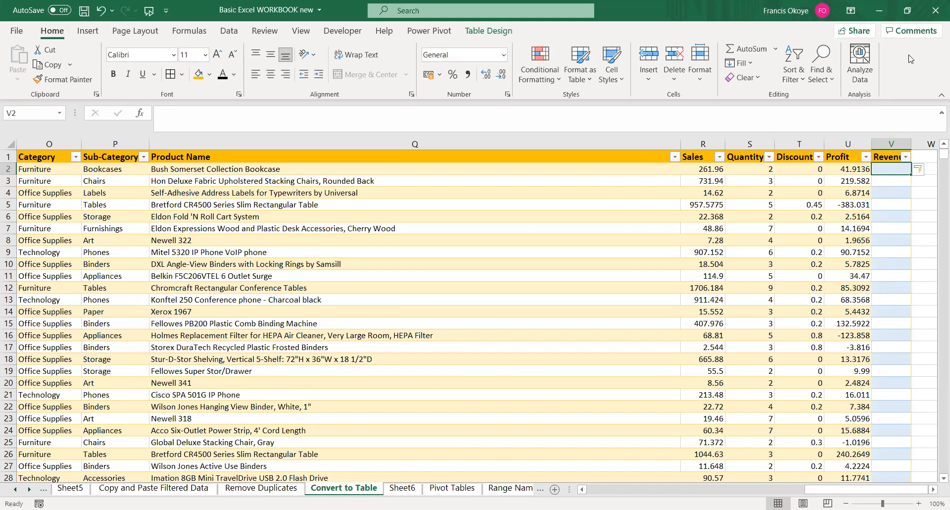
pyautogui.write('=')
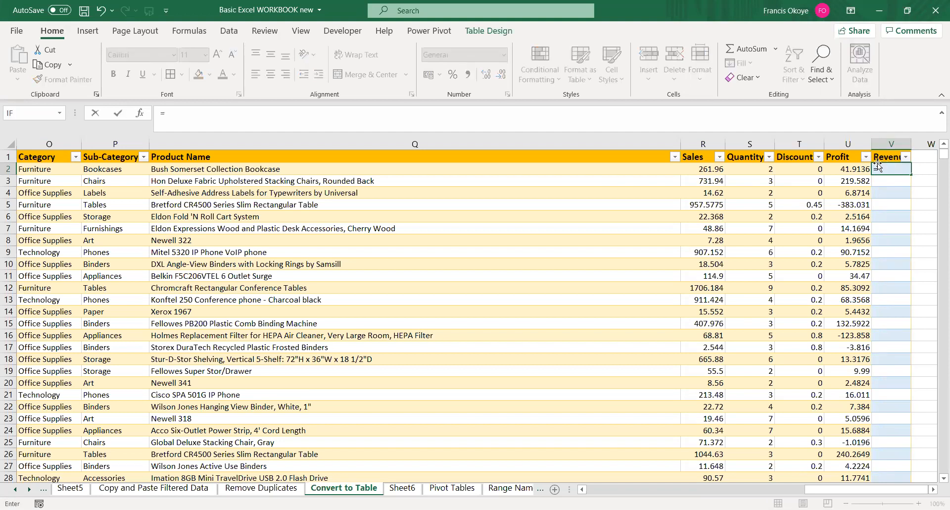
pyautogui.click(708, 171)
pyautogui.write('*')
pyautogui.click(736, 171)
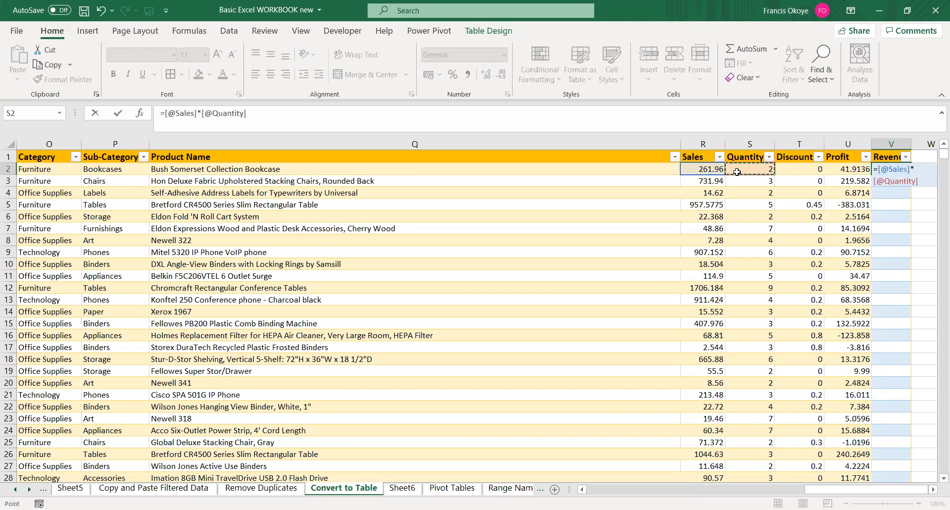
pyautogui.press('Return')
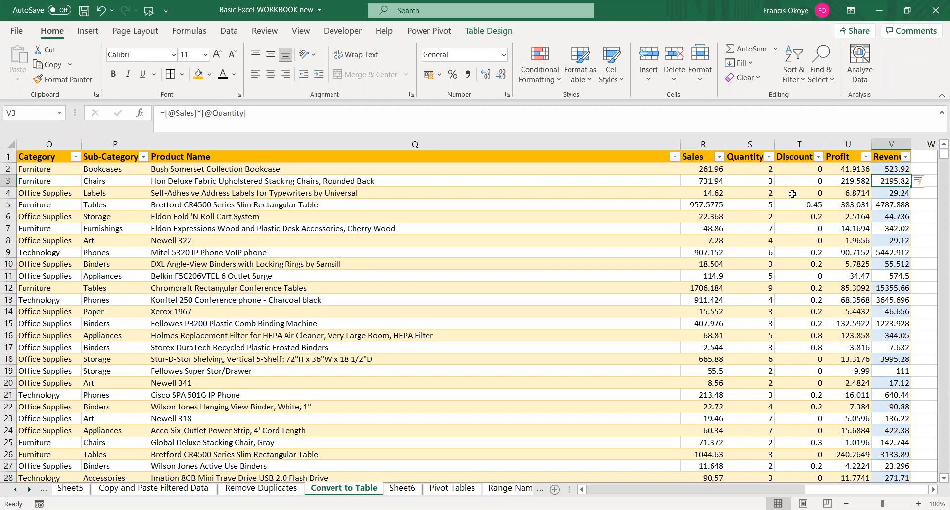
# Select cell A2, the first Row ID value in the order table
pyautogui.moveTo(870, 493); pyautogui.dragTo(49, 174)
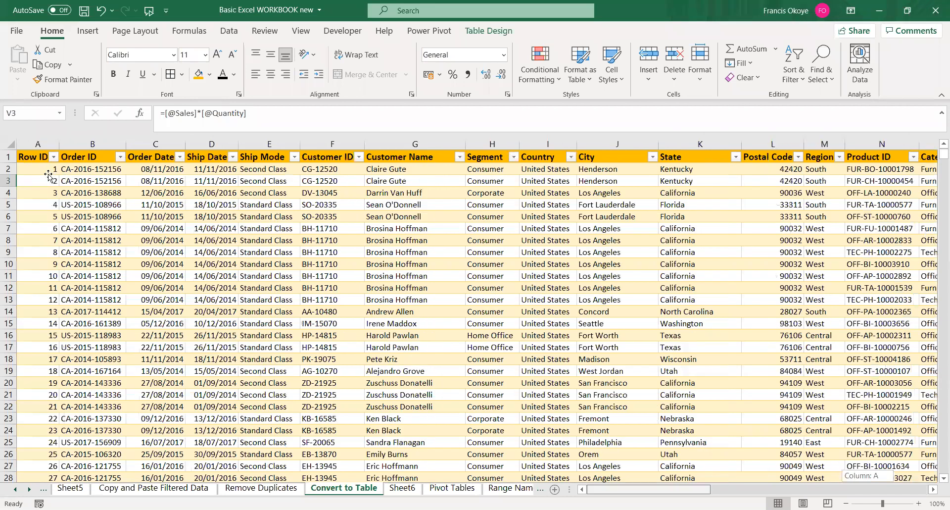
pyautogui.click(49, 171)
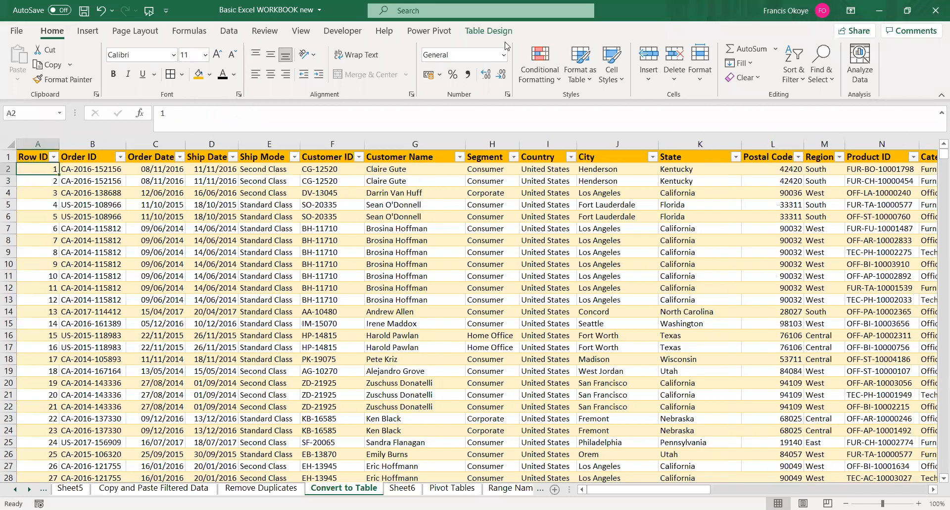